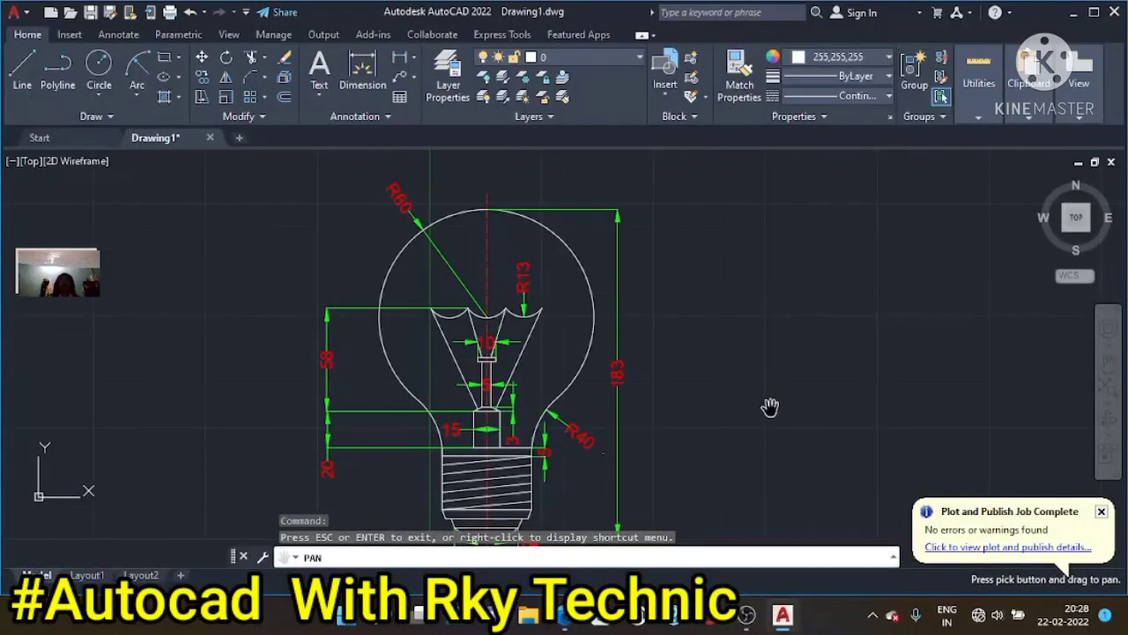
Pan and zoom so the reference bulb sits on the left, leaving empty space on the right
scroll(740, 370, down, 2)
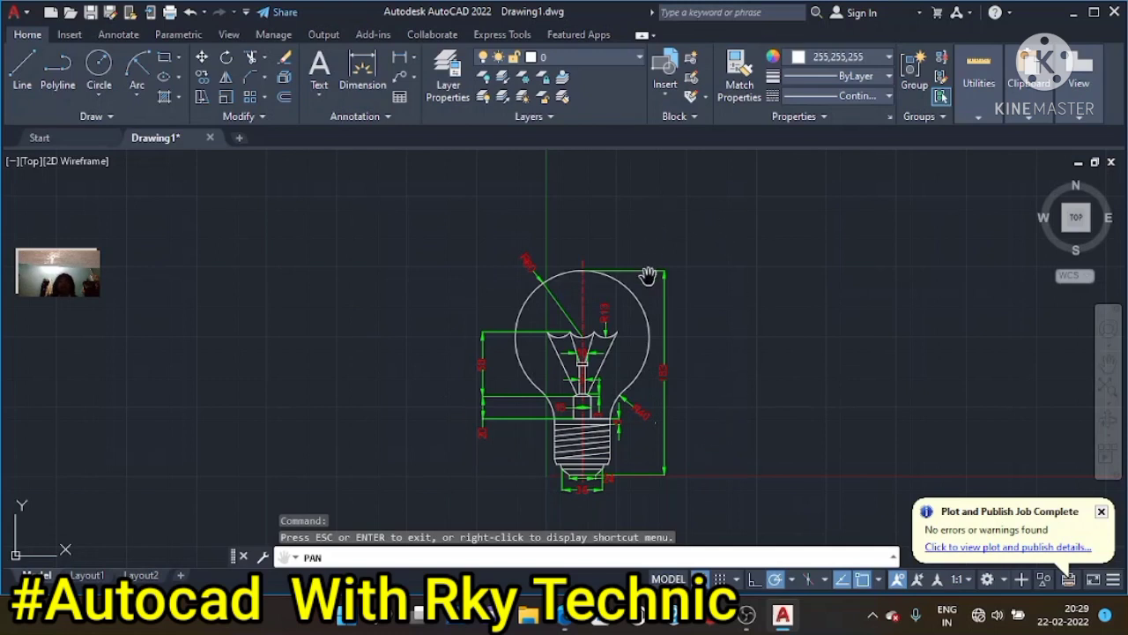
drag(622, 335, 252, 321)
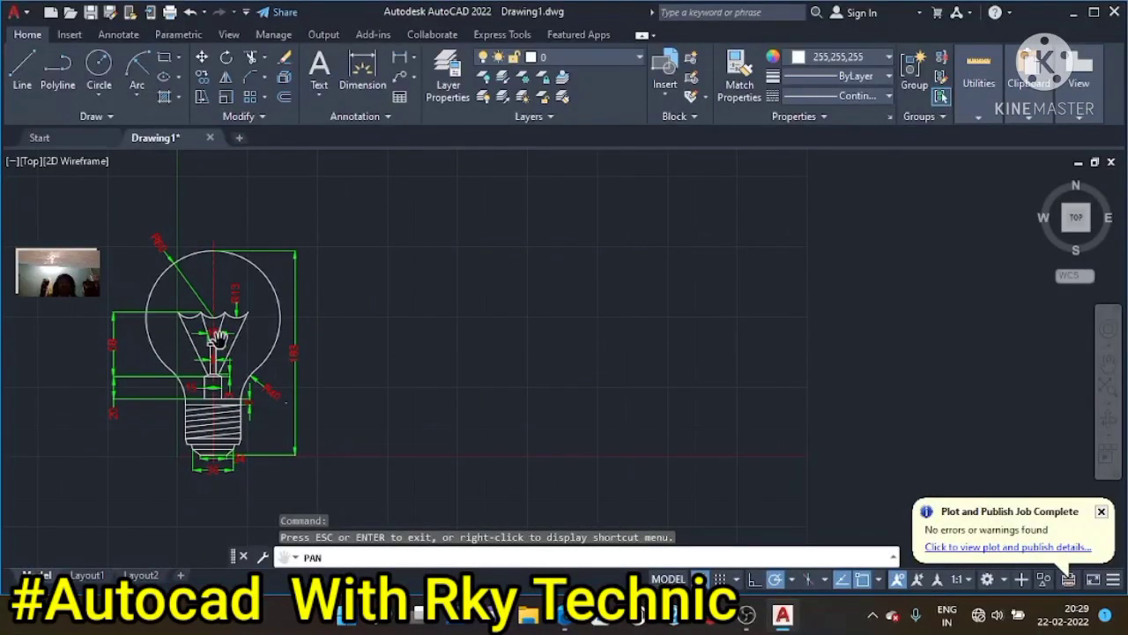
scroll(219, 338, up, 2)
drag(221, 337, 445, 311)
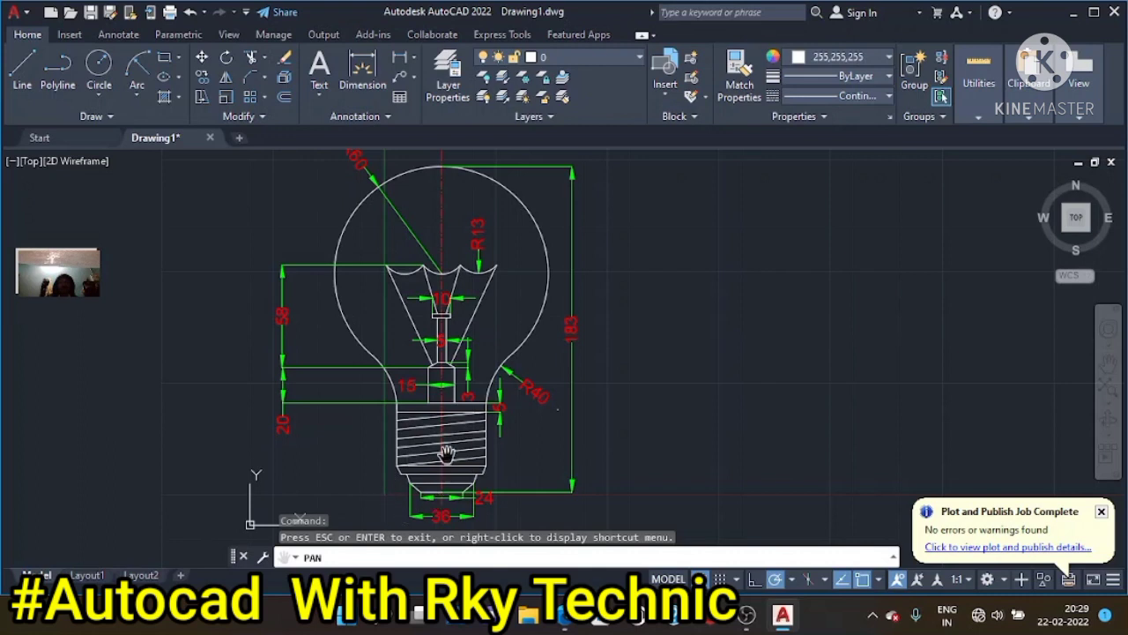
drag(447, 295, 448, 319)
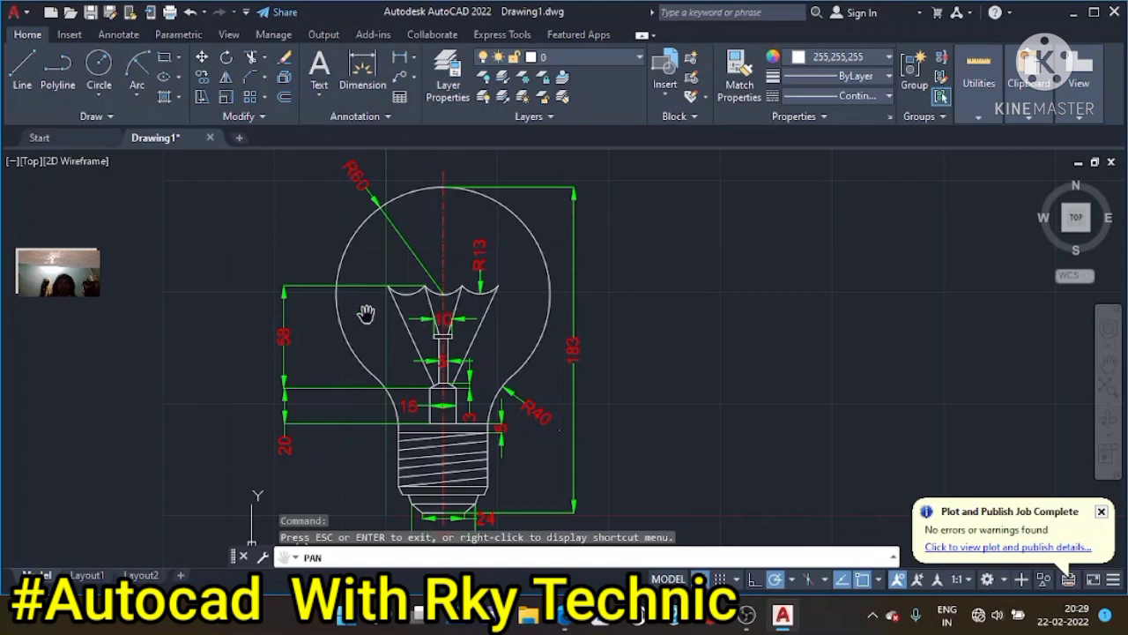
drag(367, 316, 193, 312)
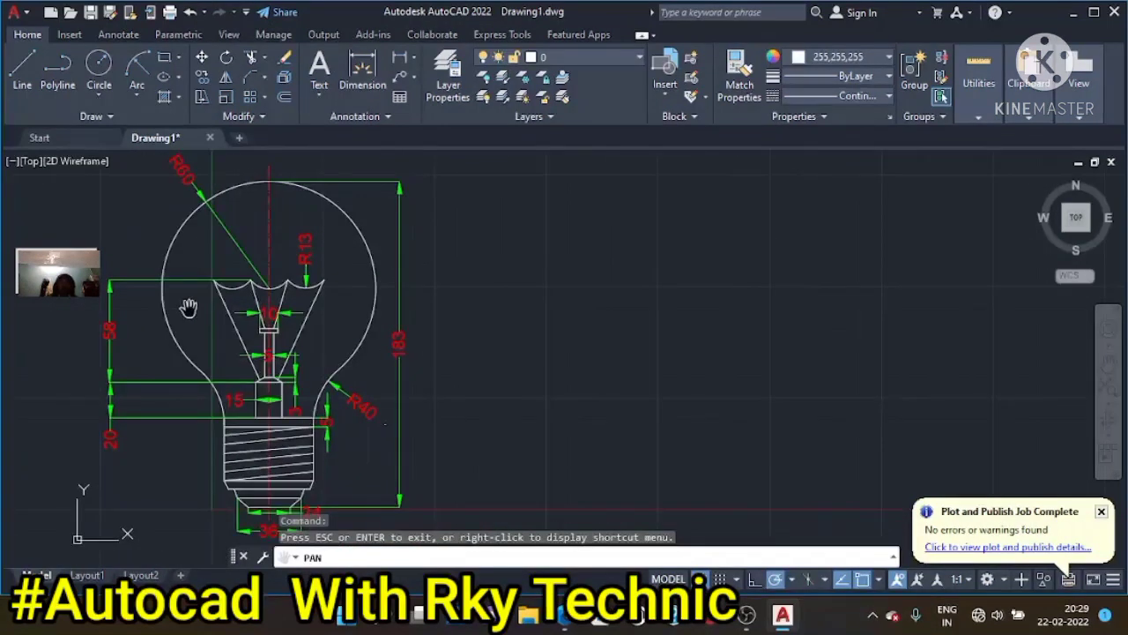
key(Escape)
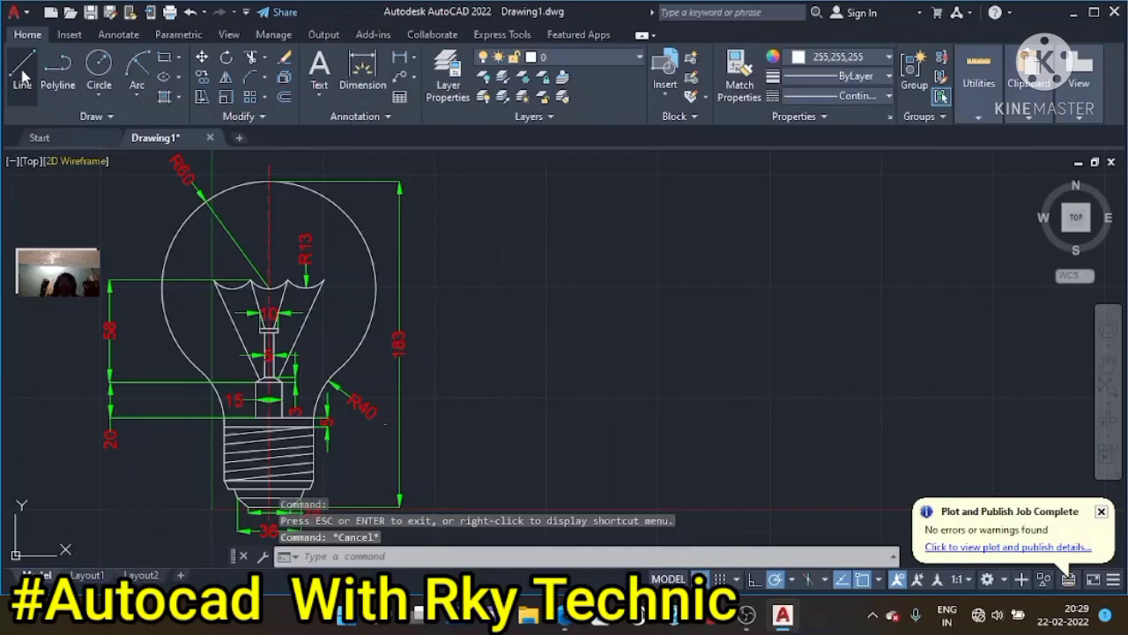
With Ortho on, draw a 183-unit vertical line right of the reference bulb
click(23, 72)
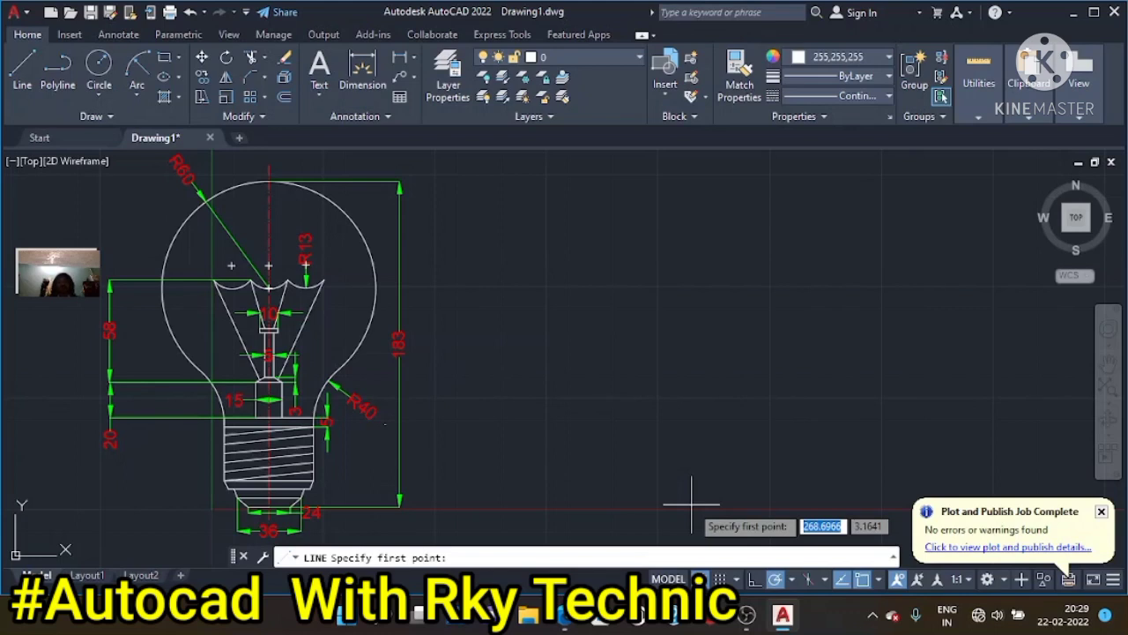
click(691, 505)
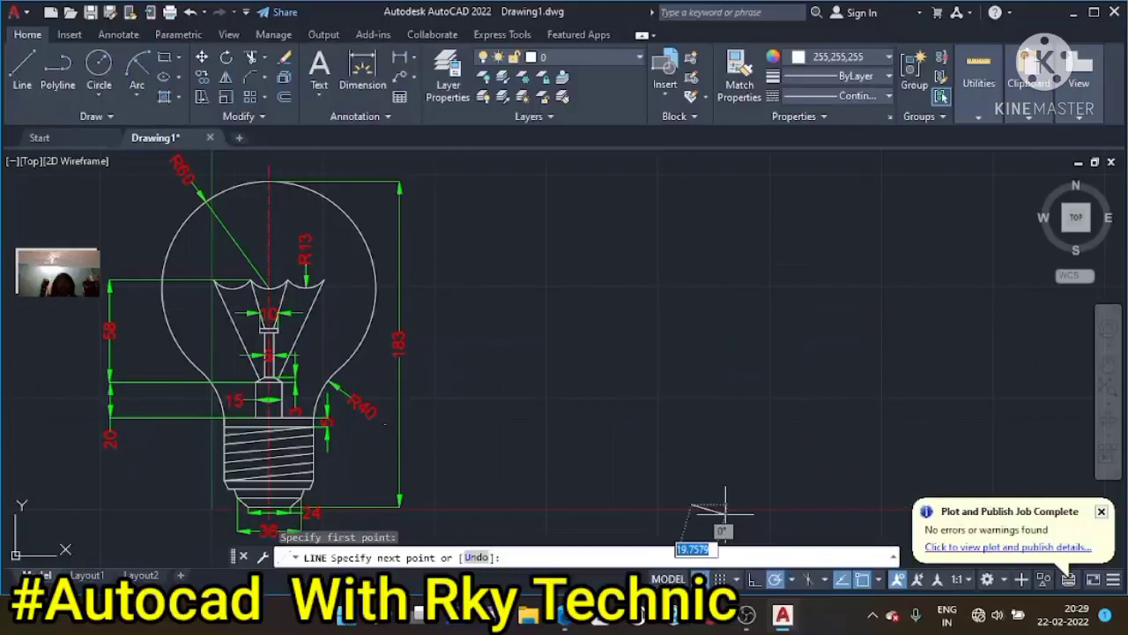
click(753, 579)
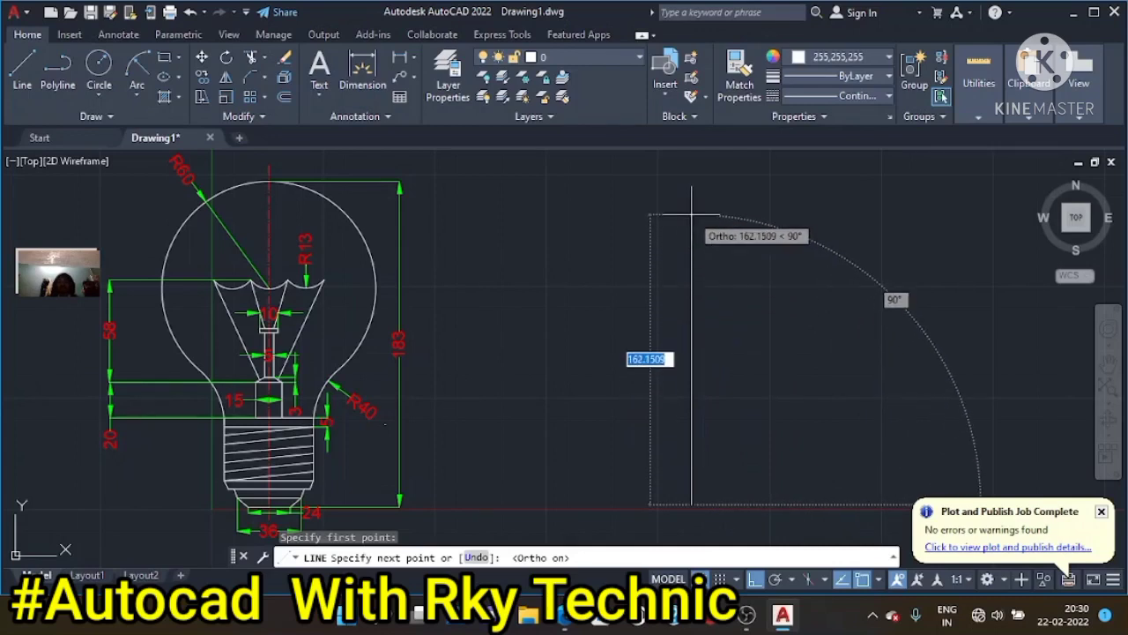
text(183)
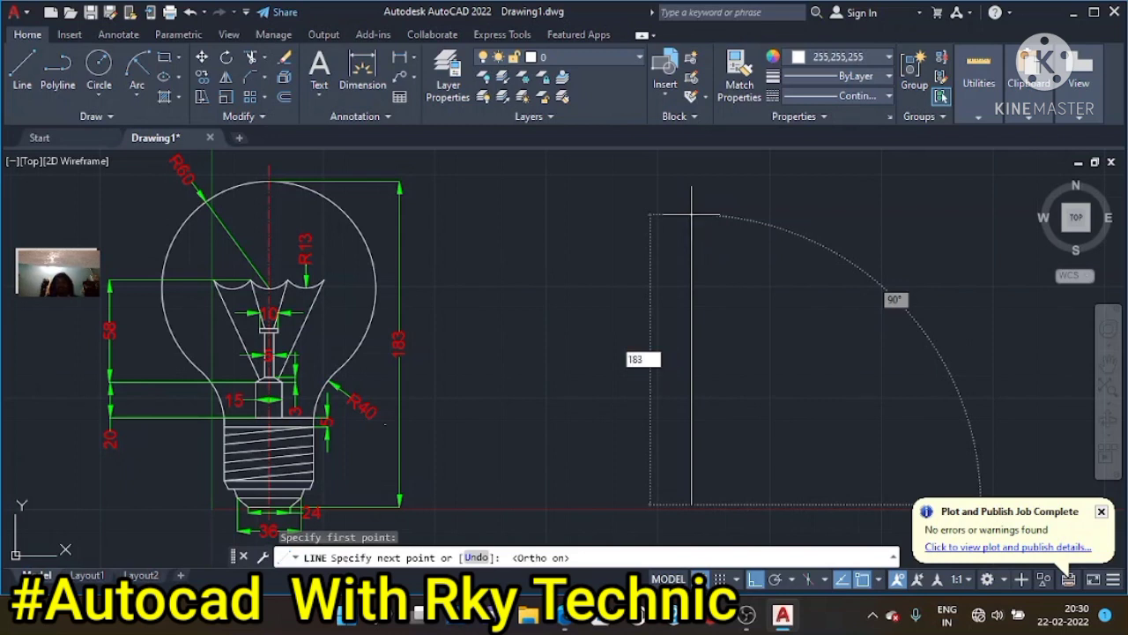
key(Return)
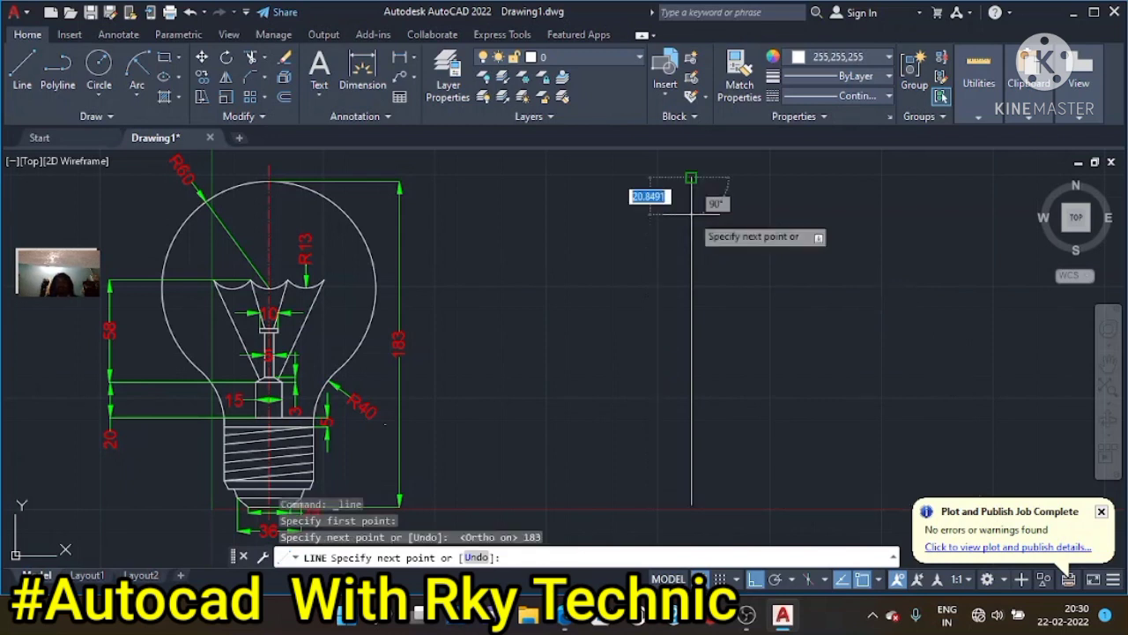
key(Escape)
key(Escape)
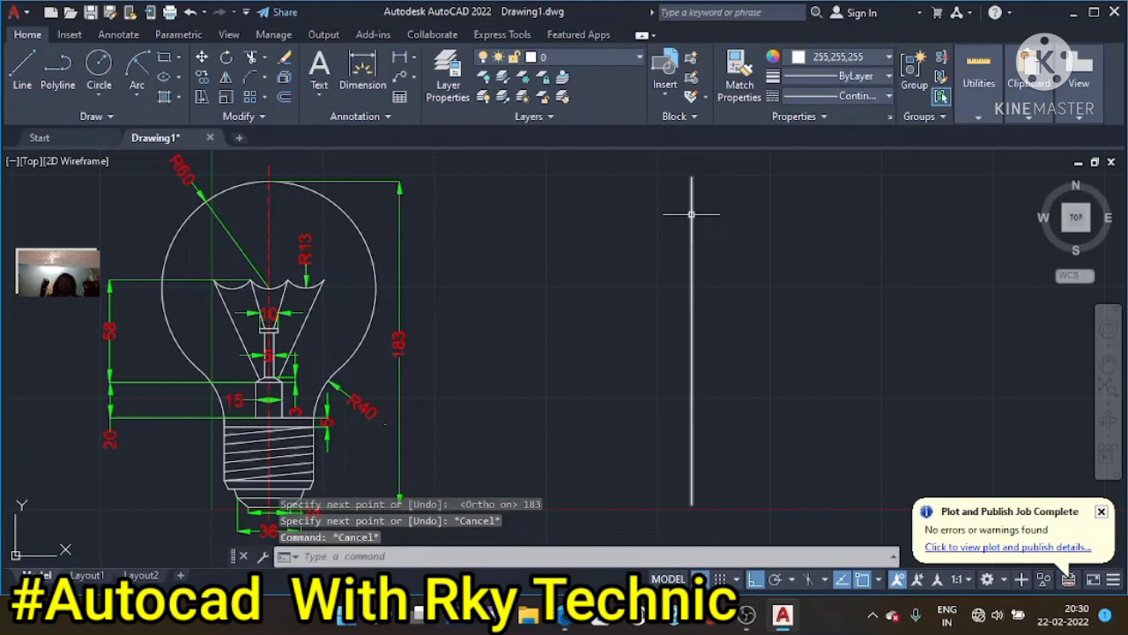
key(Escape)
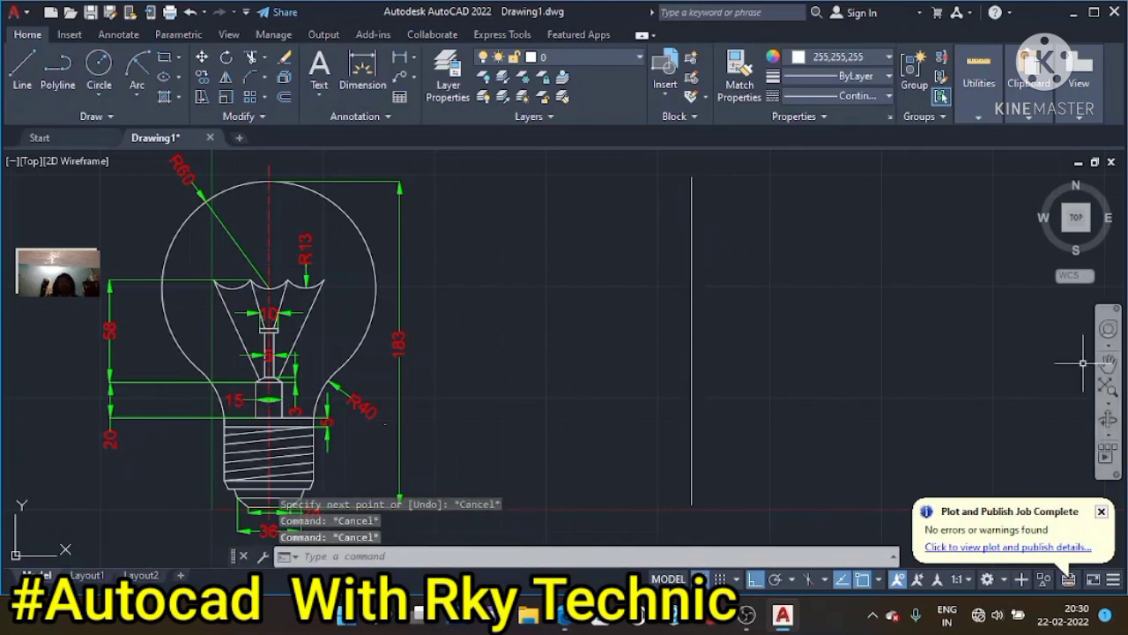
Draw a 24-unit horizontal base line starting 12 units left of the vertical line's foot
click(1110, 355)
drag(252, 483, 271, 438)
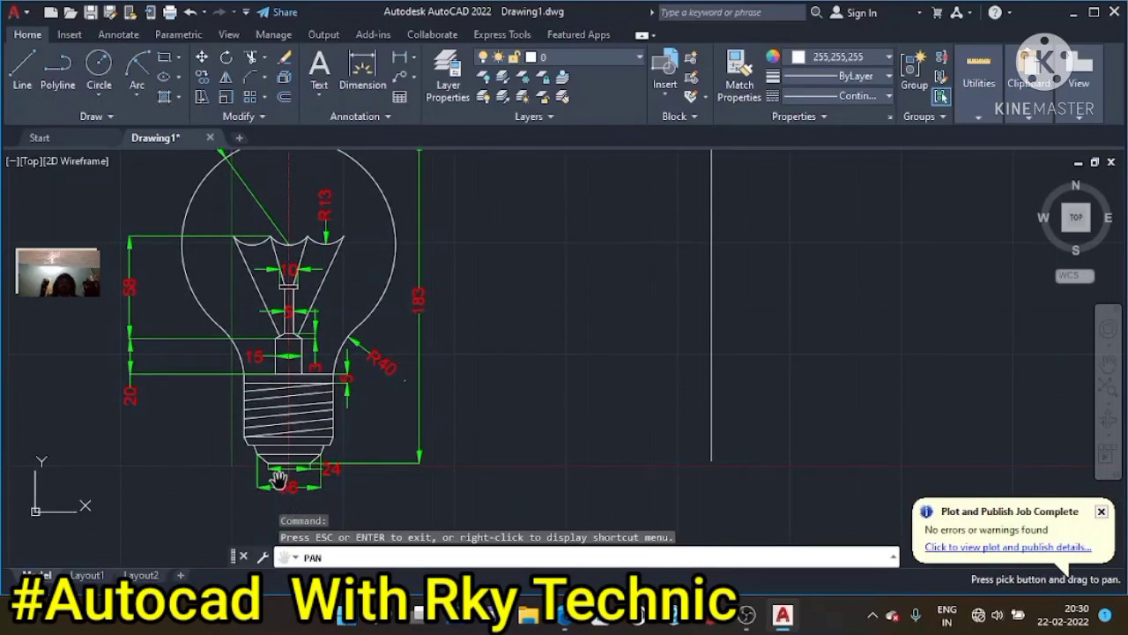
key(Escape)
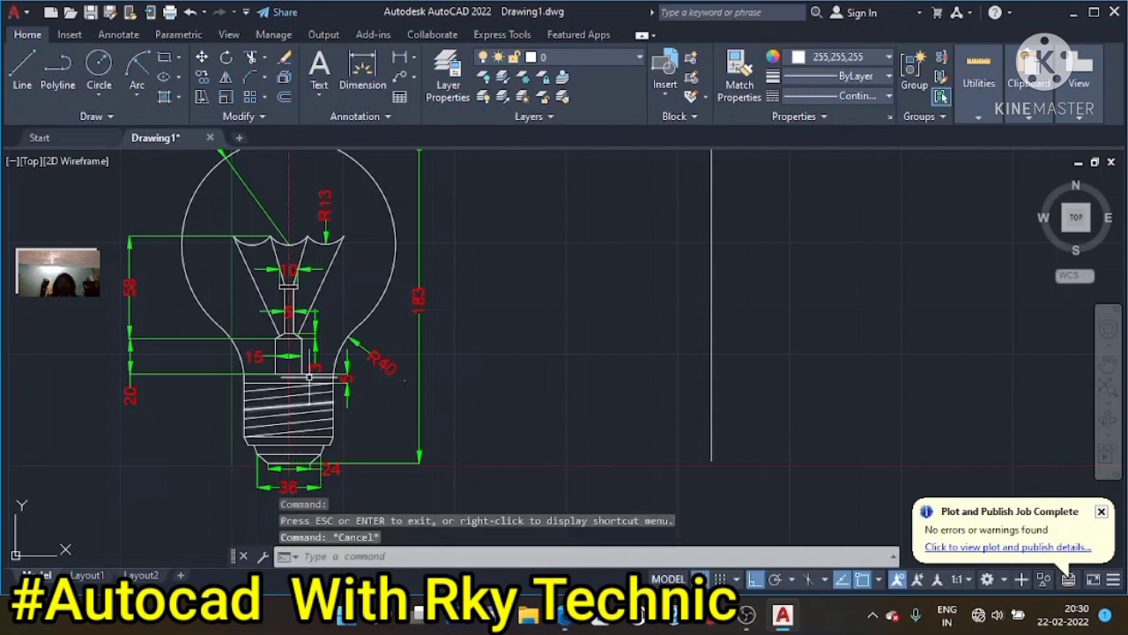
click(22, 73)
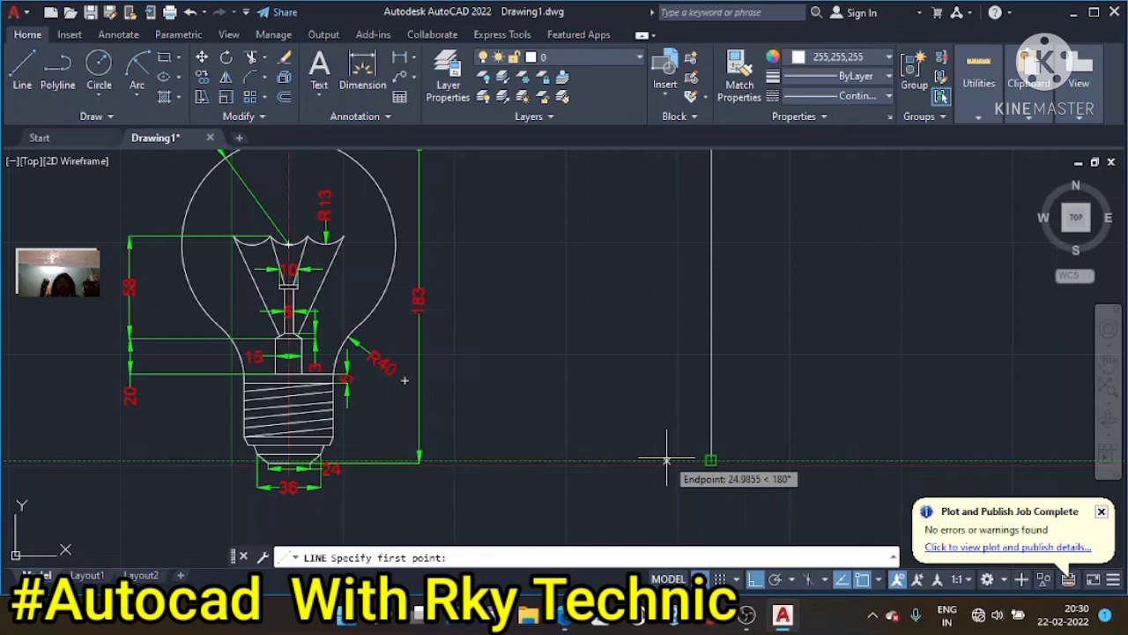
text(12)
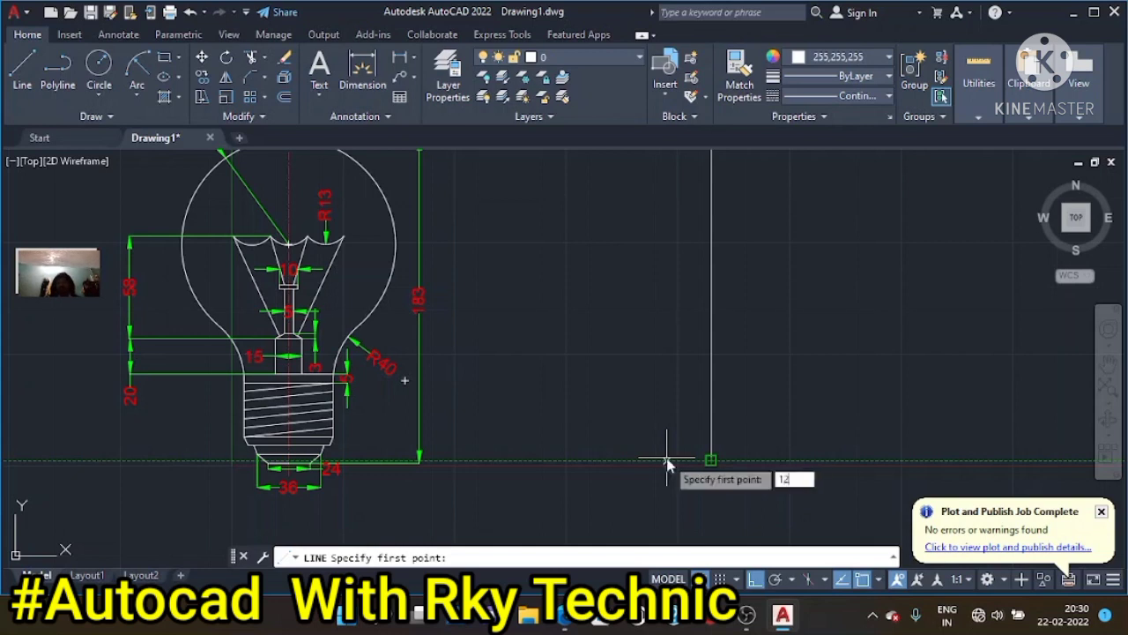
key(Return)
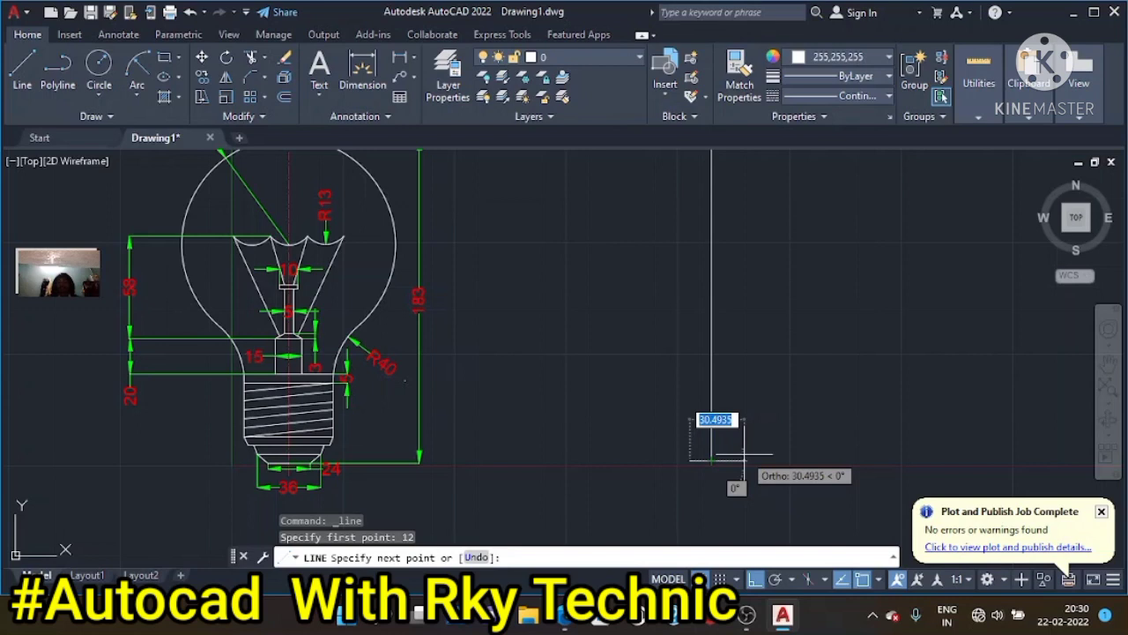
text(24)
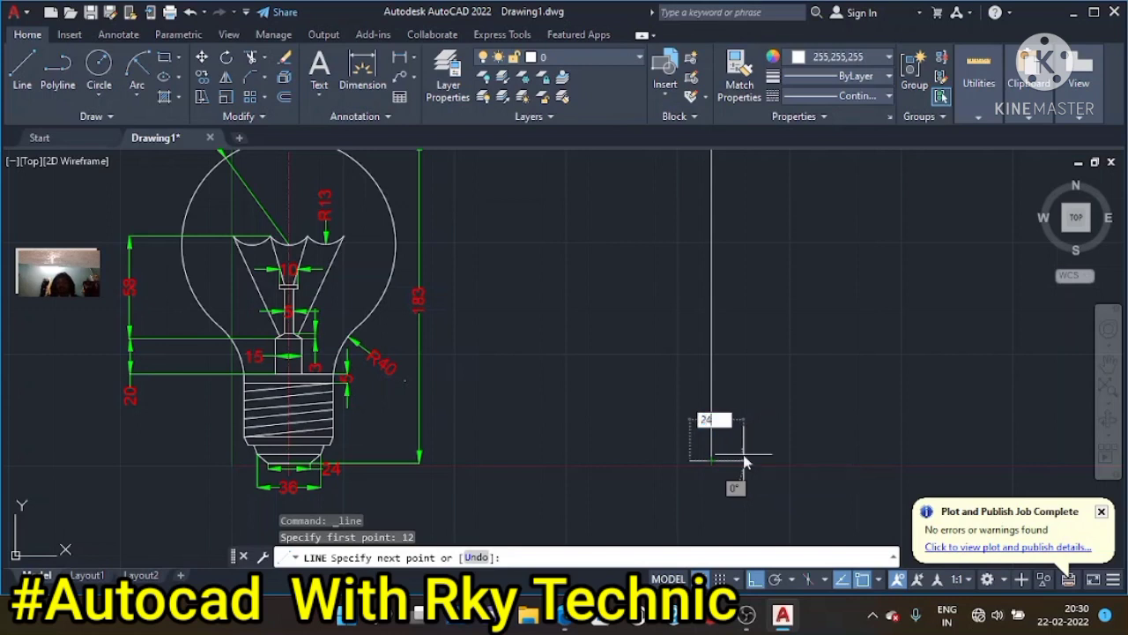
key(Return)
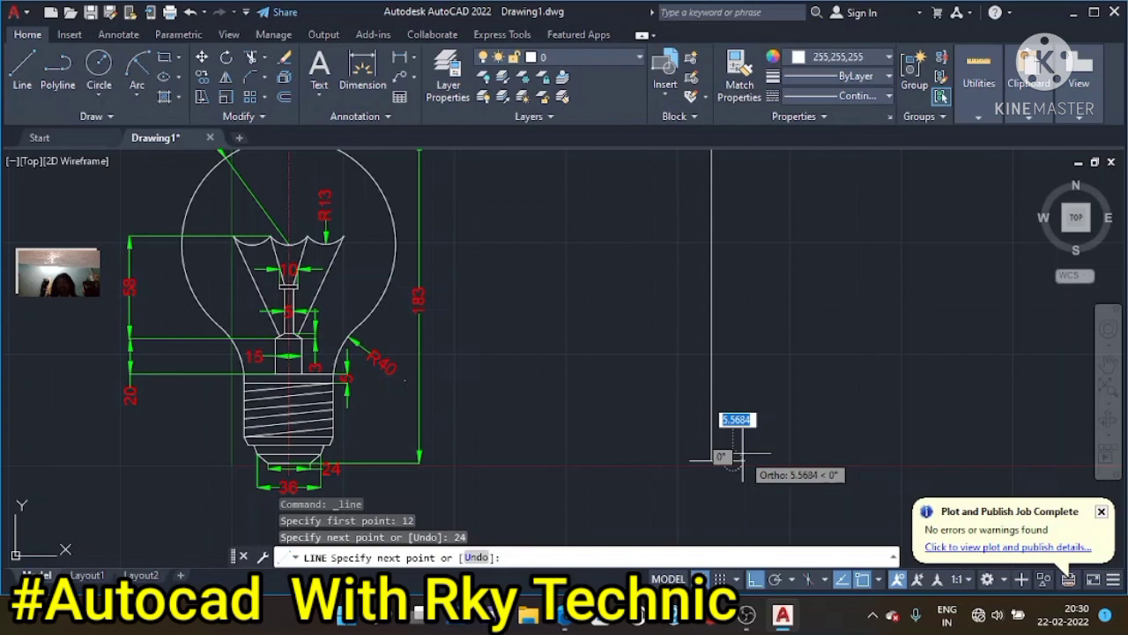
key(Return)
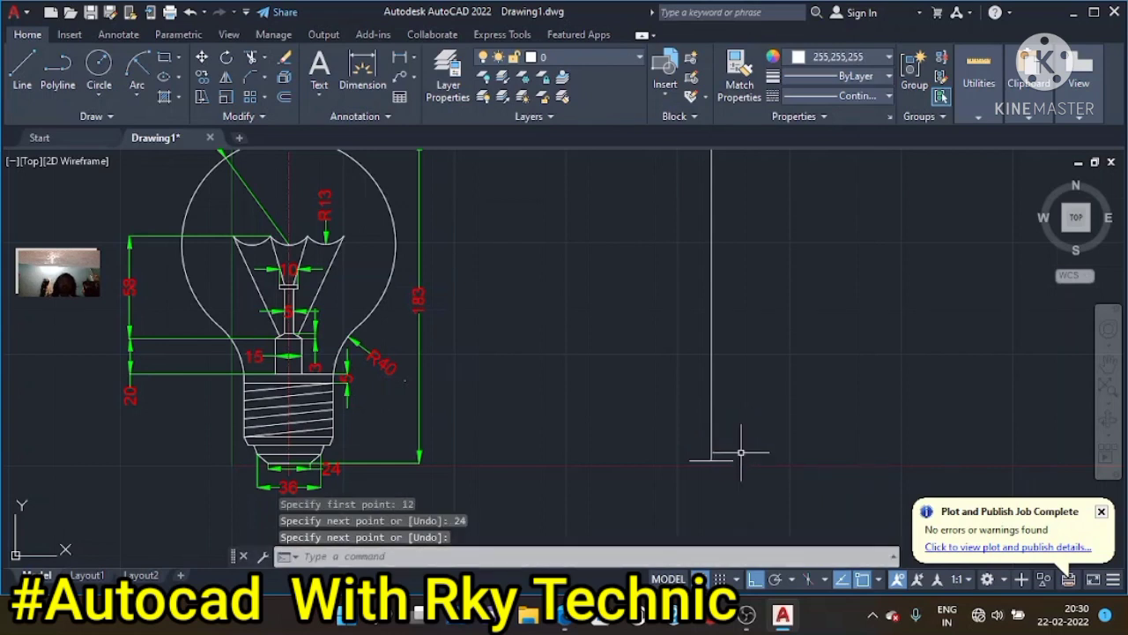
key(Return)
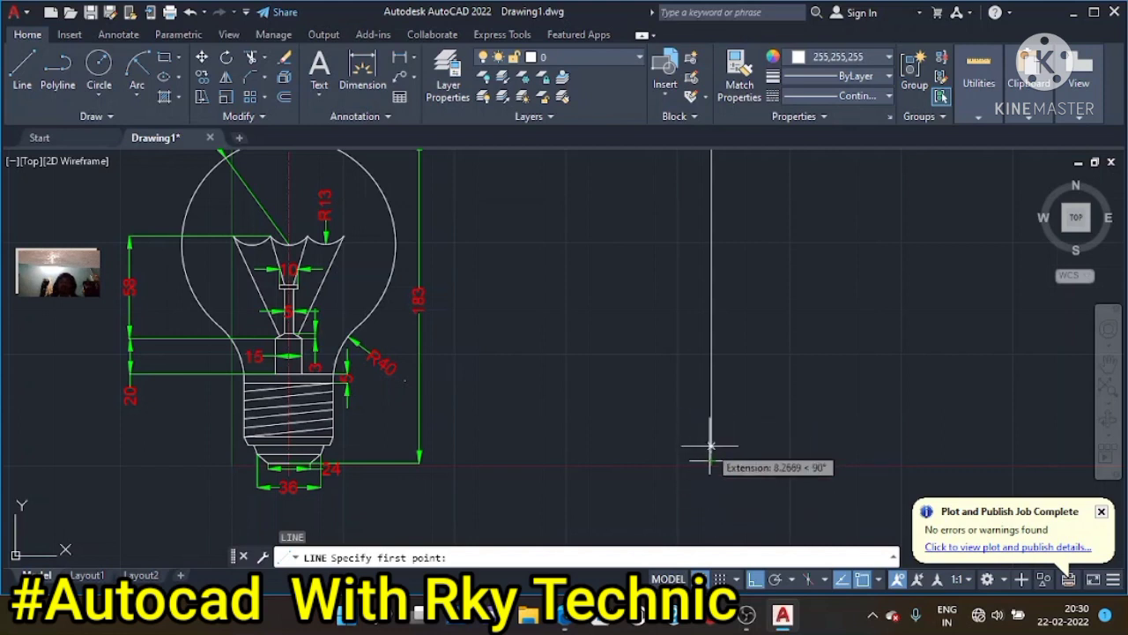
Offset the short horizontal line 5 units upward
key(Escape)
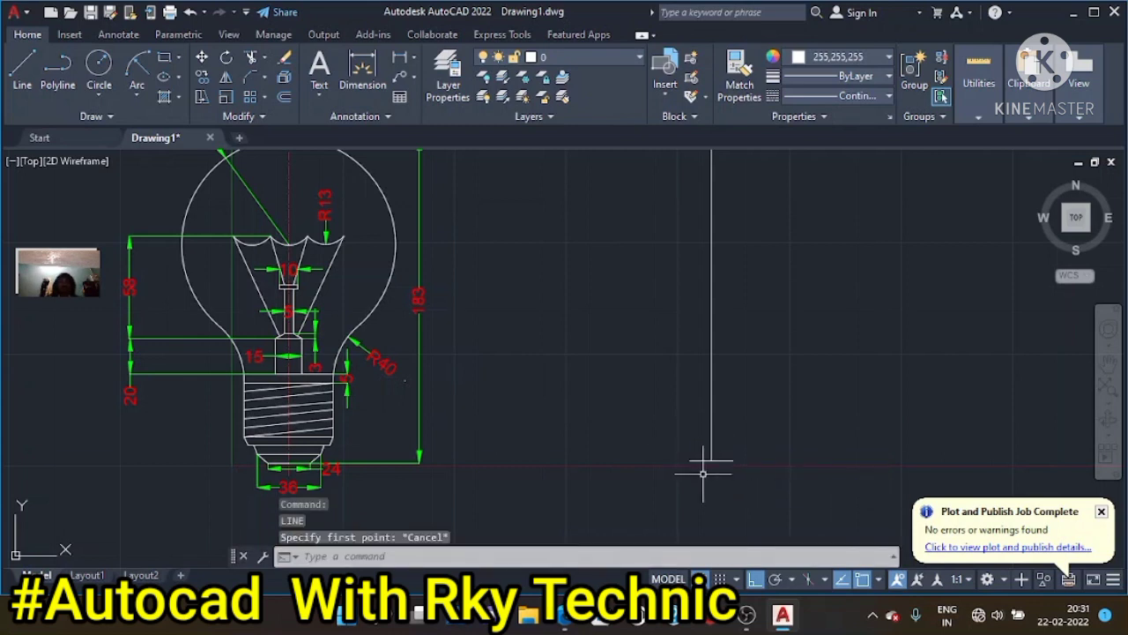
key(Escape)
text(o)
key(Return)
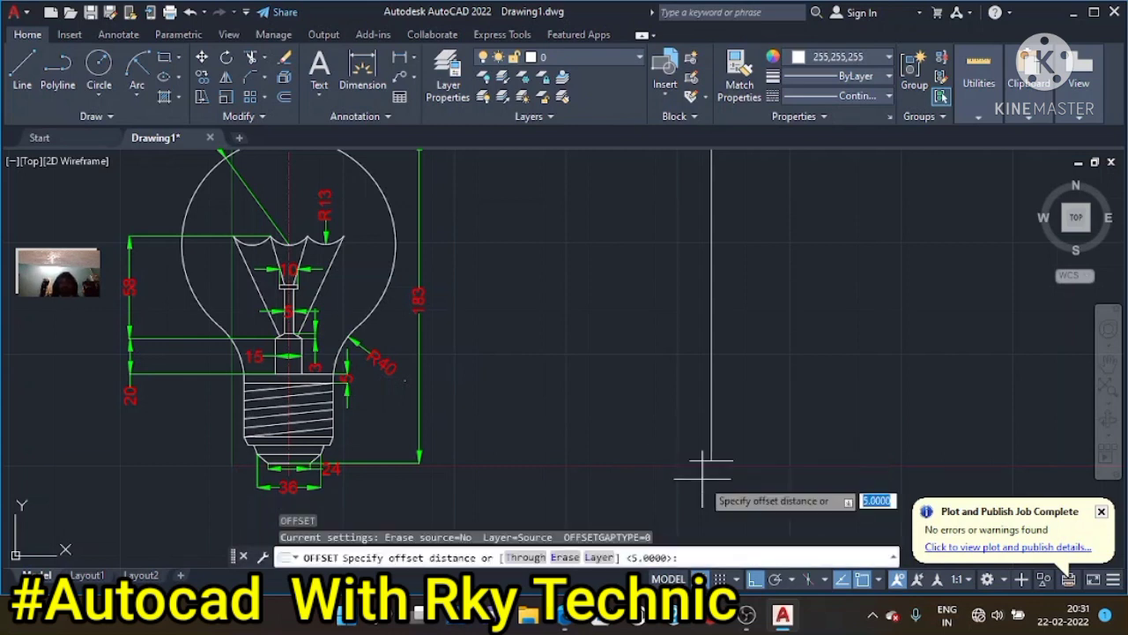
text(5)
key(Return)
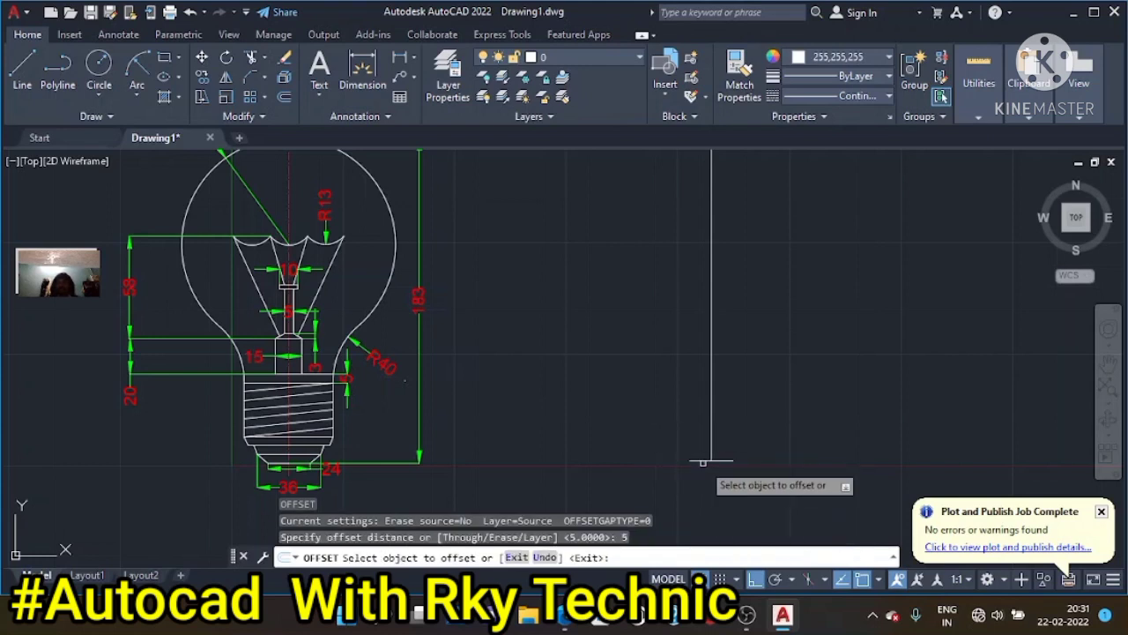
click(706, 461)
click(687, 416)
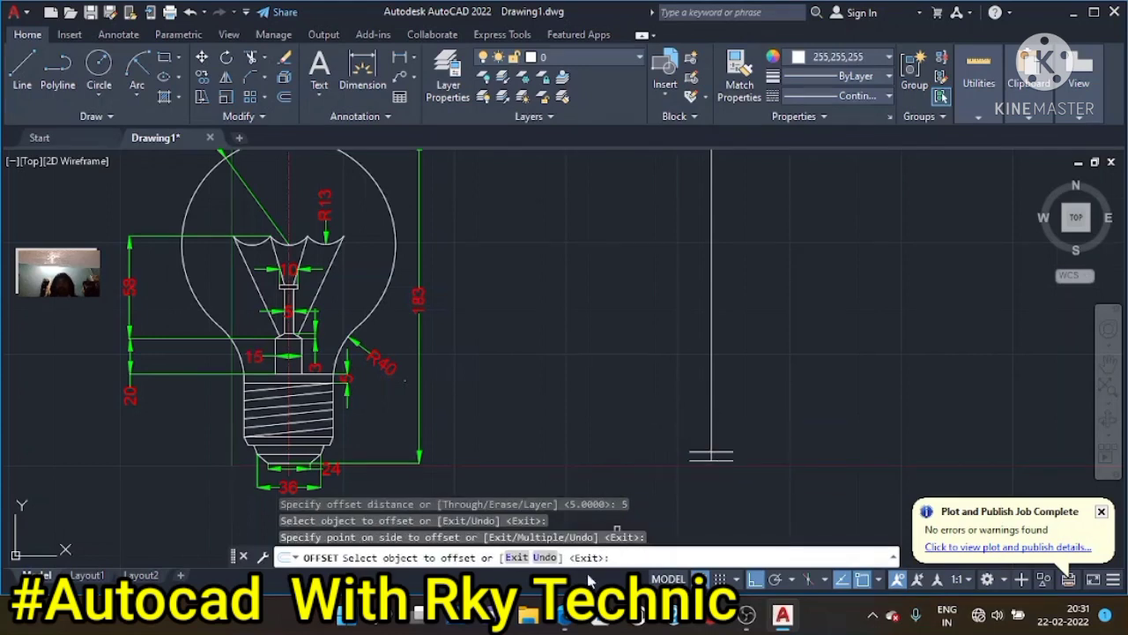
key(Escape)
key(Escape)
key(Escape)
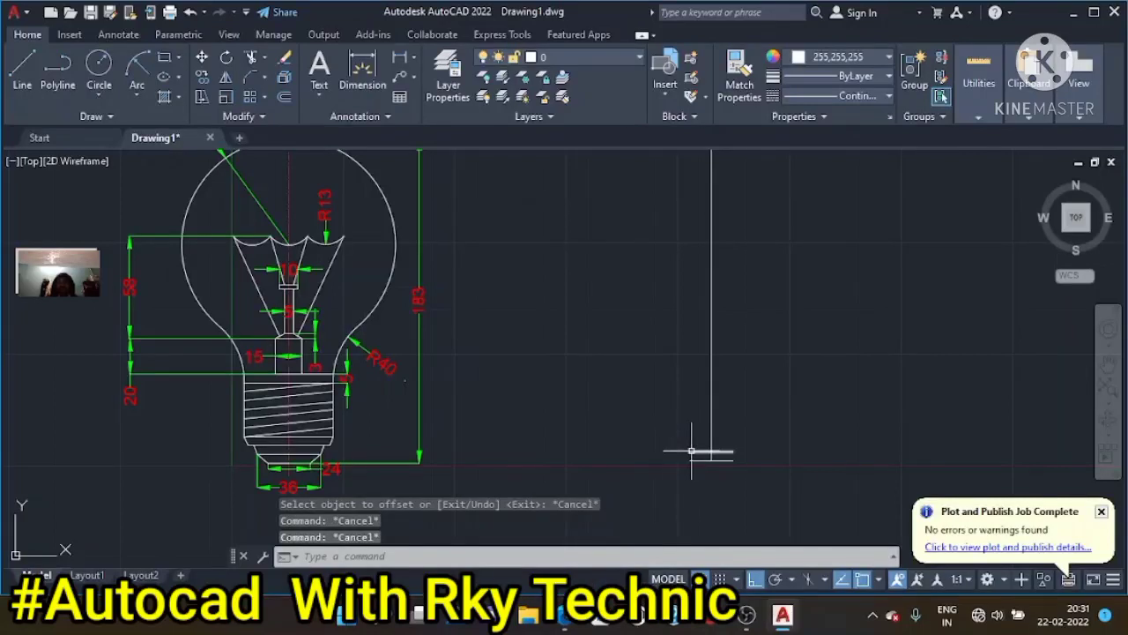
Draw an 18-unit line from the vertical line's foot
scroll(696, 453, up, 2)
scroll(695, 456, up, 3)
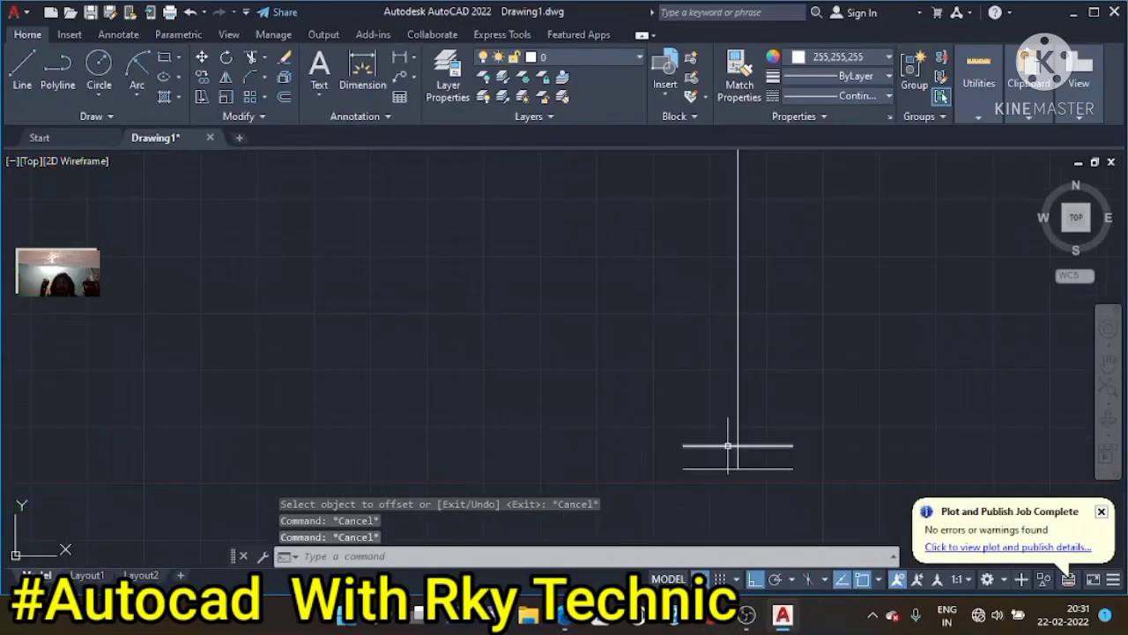
scroll(641, 467, down, 4)
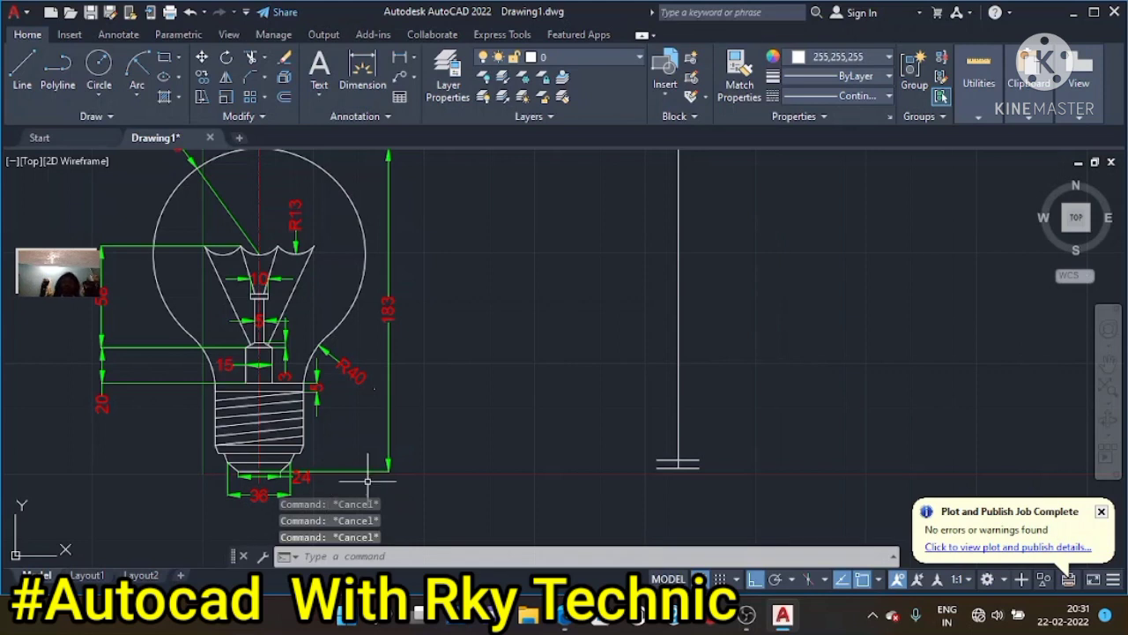
text(l)
key(Return)
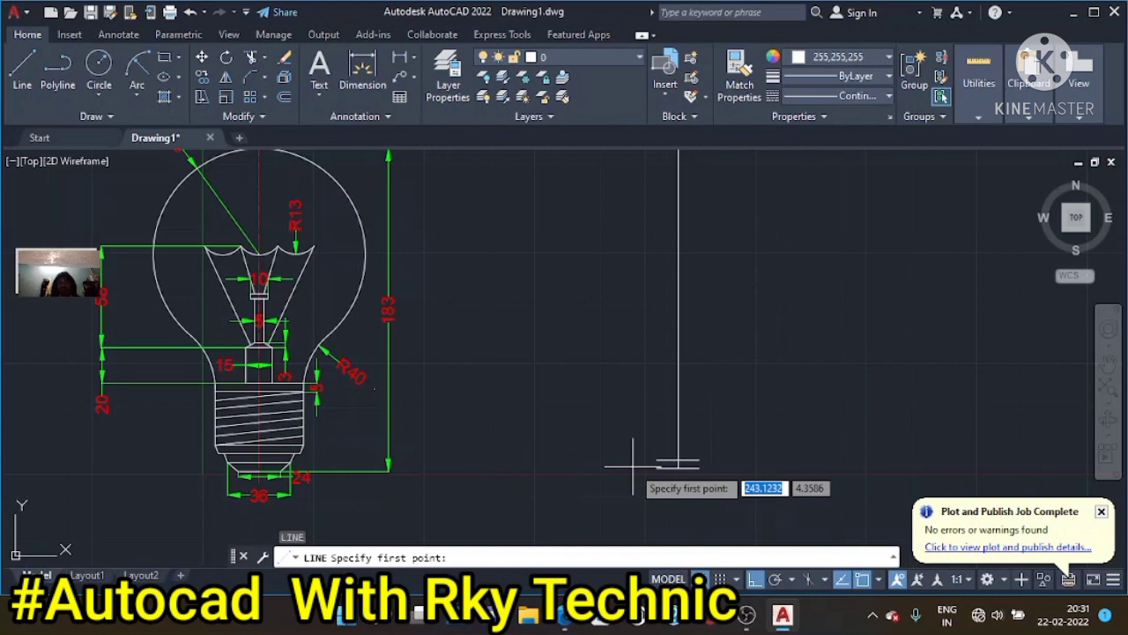
click(678, 460)
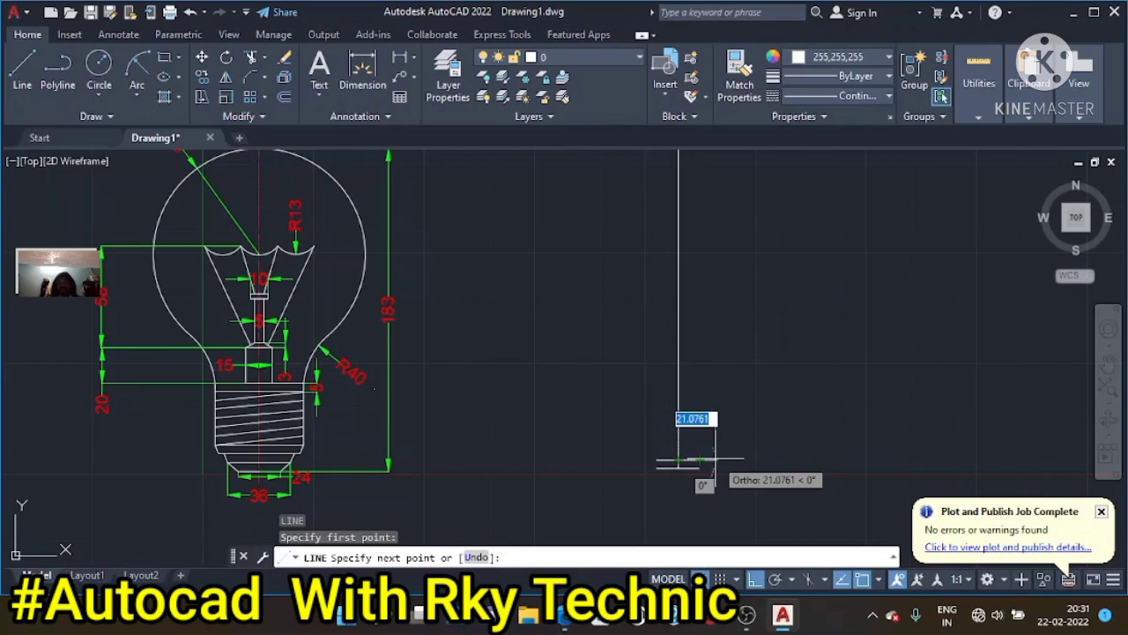
text(18)
key(Return)
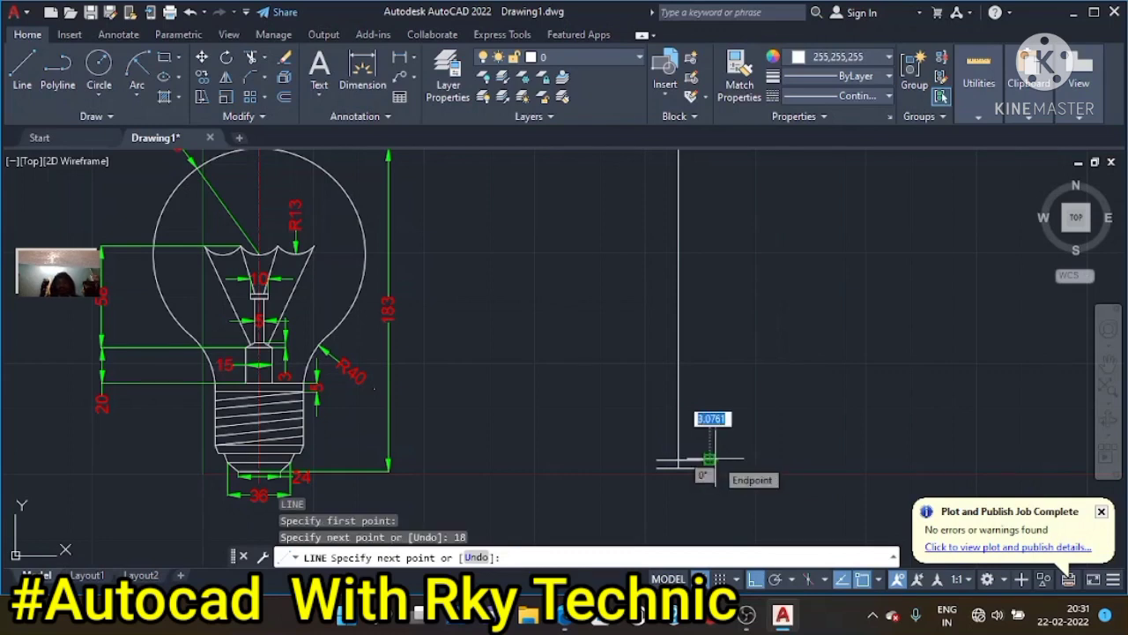
key(Return)
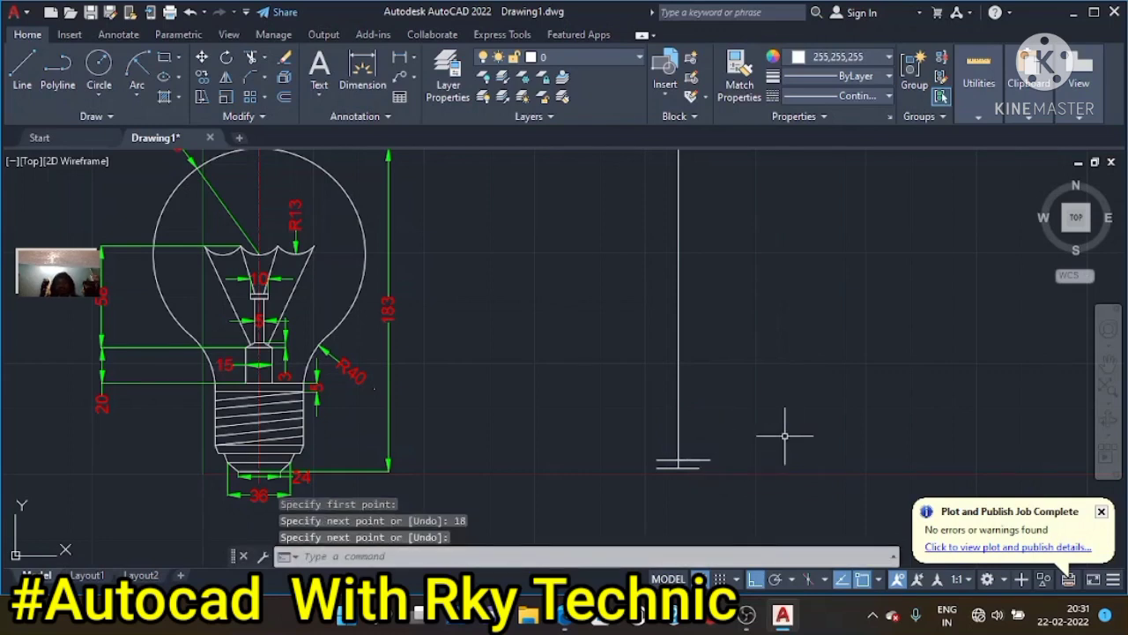
Erase the stray extra short horizontal line near the base
click(667, 458)
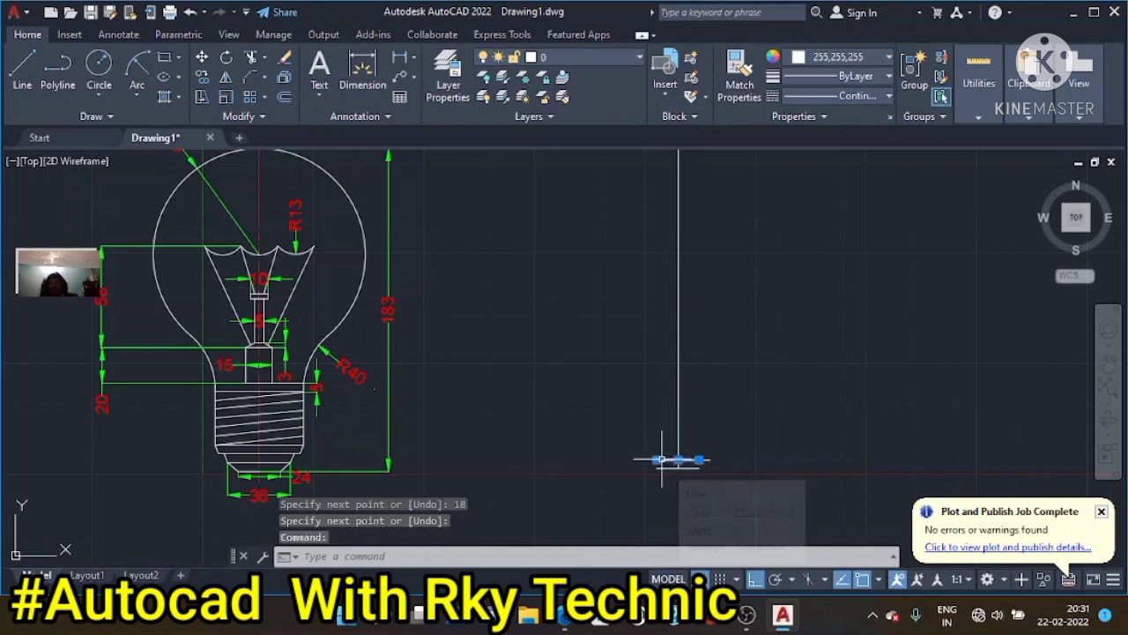
key(Delete)
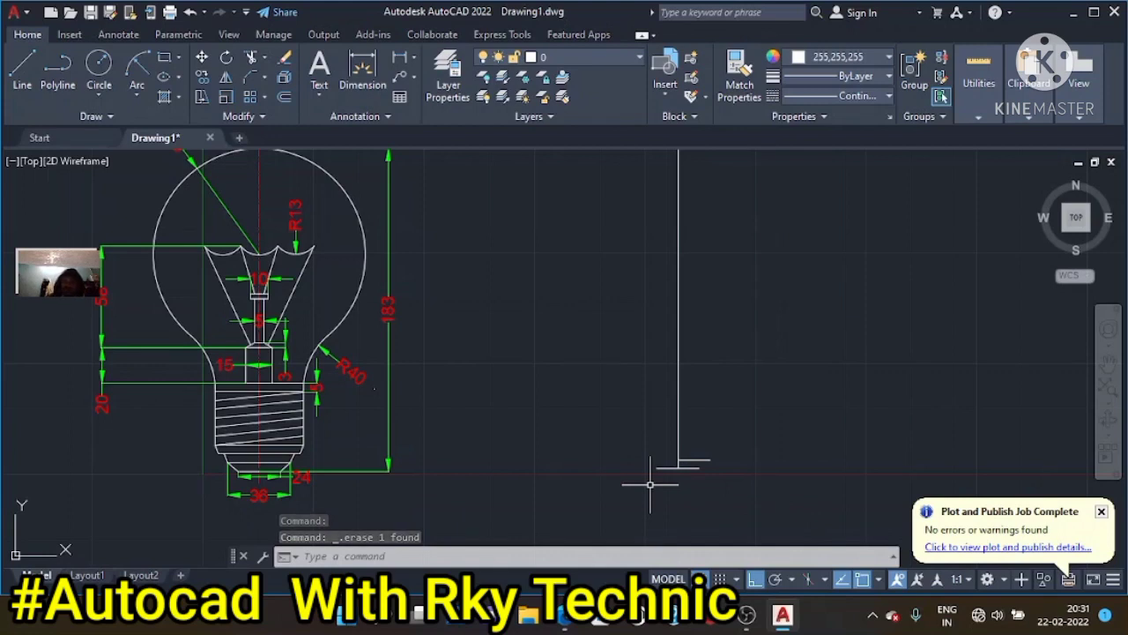
text(mi)
key(Return)
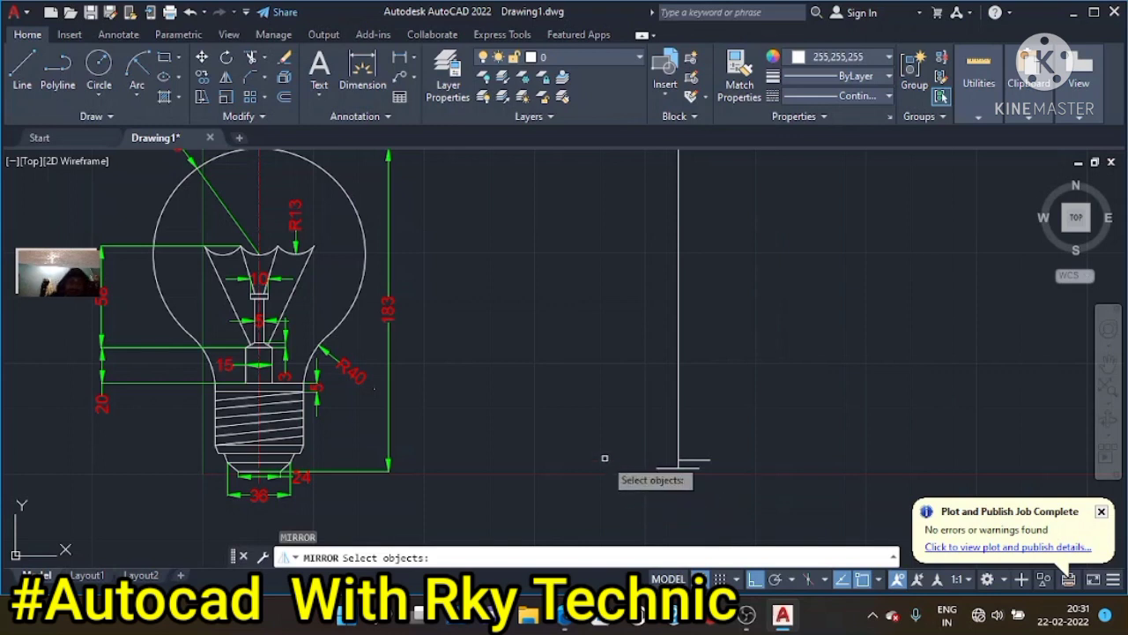
Mirror the short horizontal line across the vertical line, keeping the original
key(Escape)
text(mi)
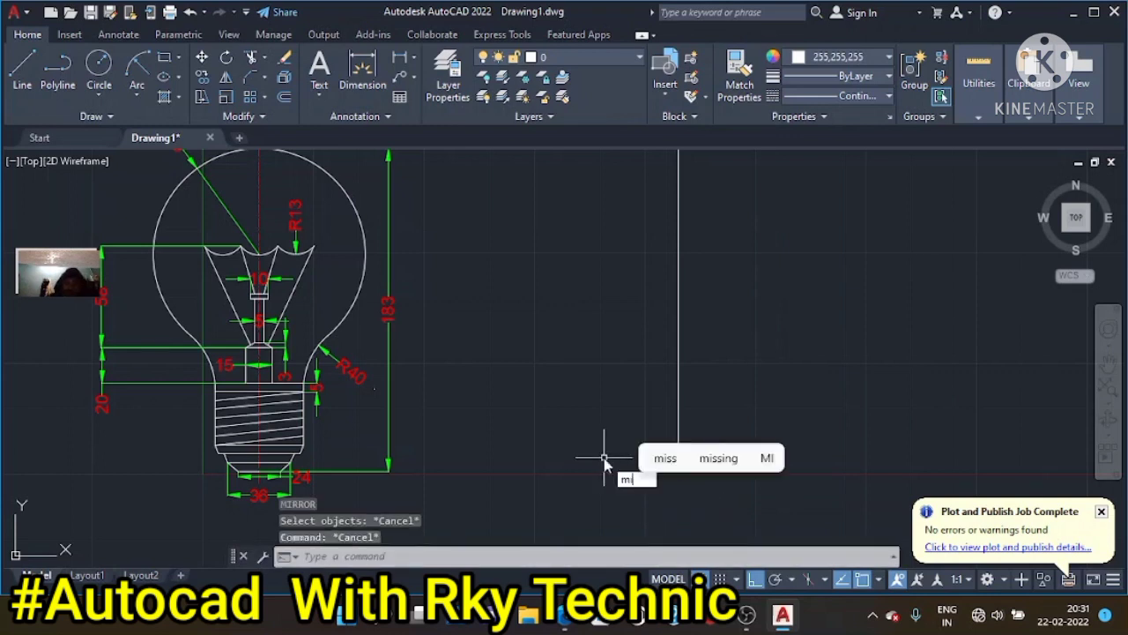
key(Return)
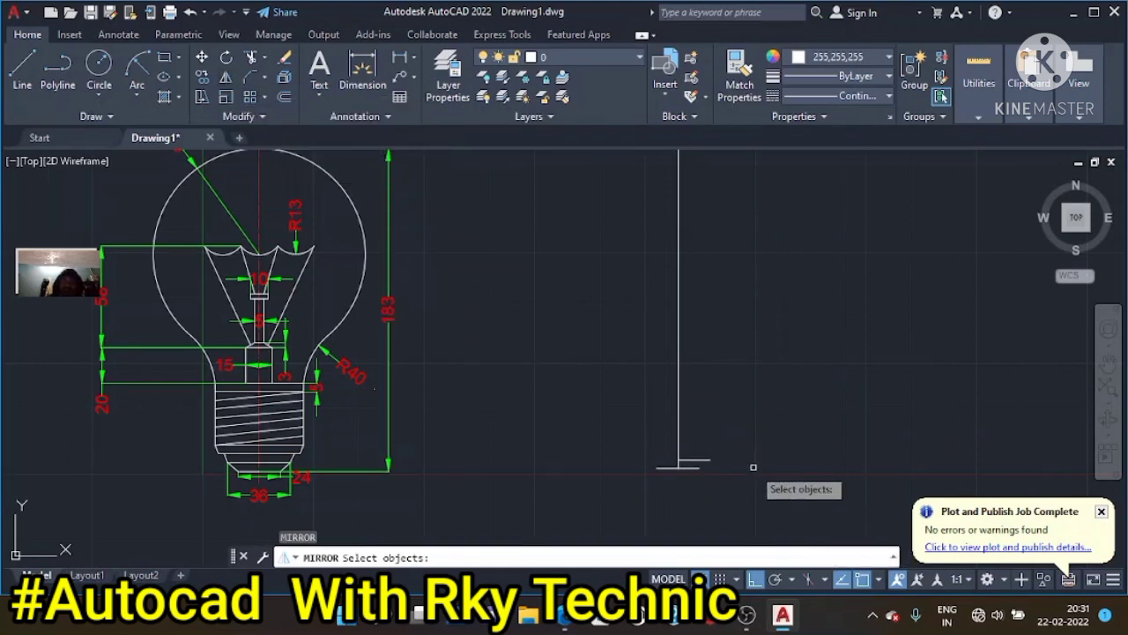
click(704, 459)
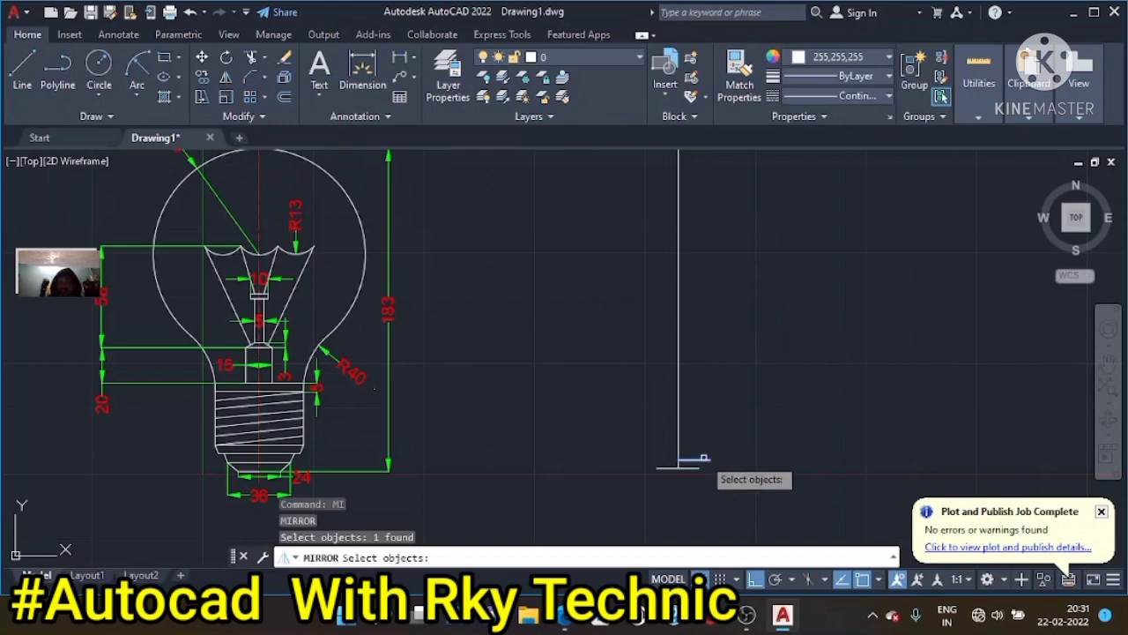
key(Return)
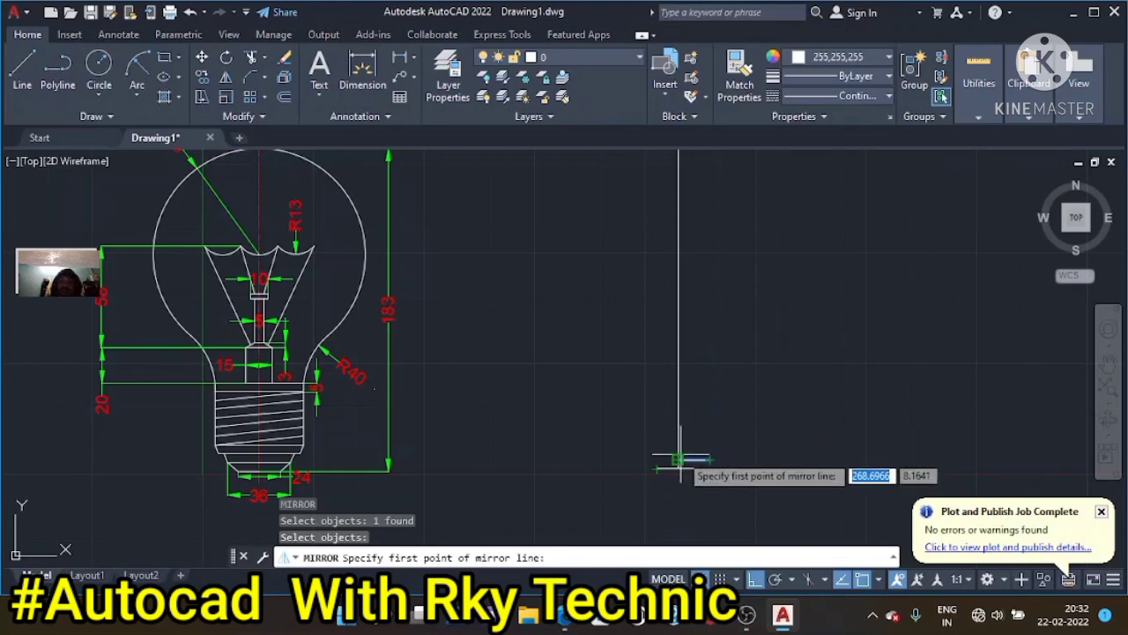
click(679, 459)
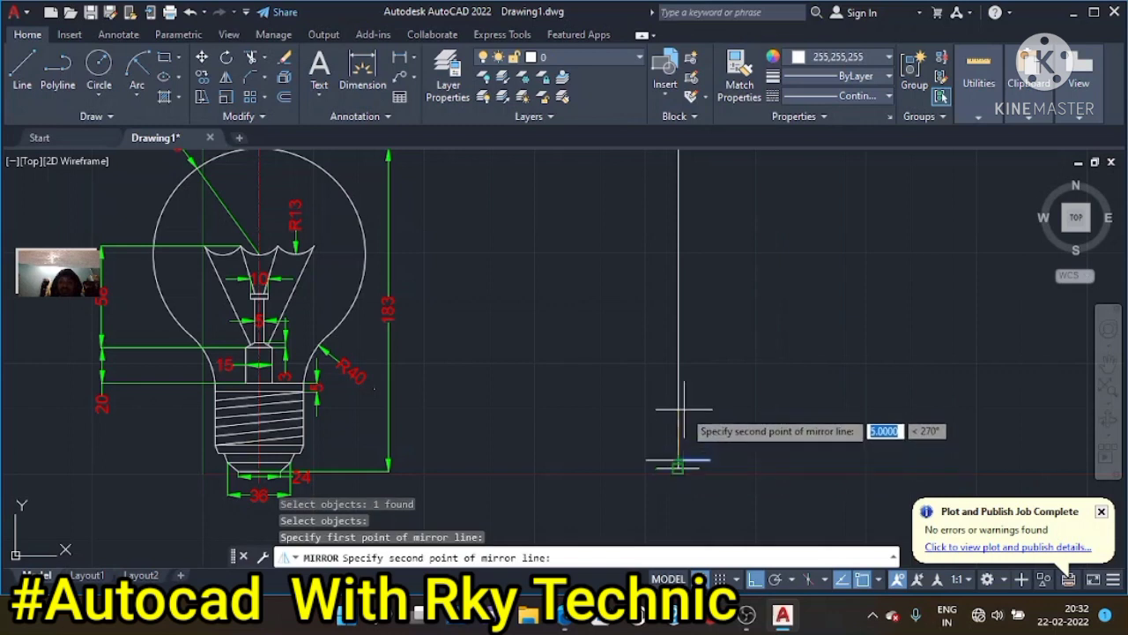
click(679, 408)
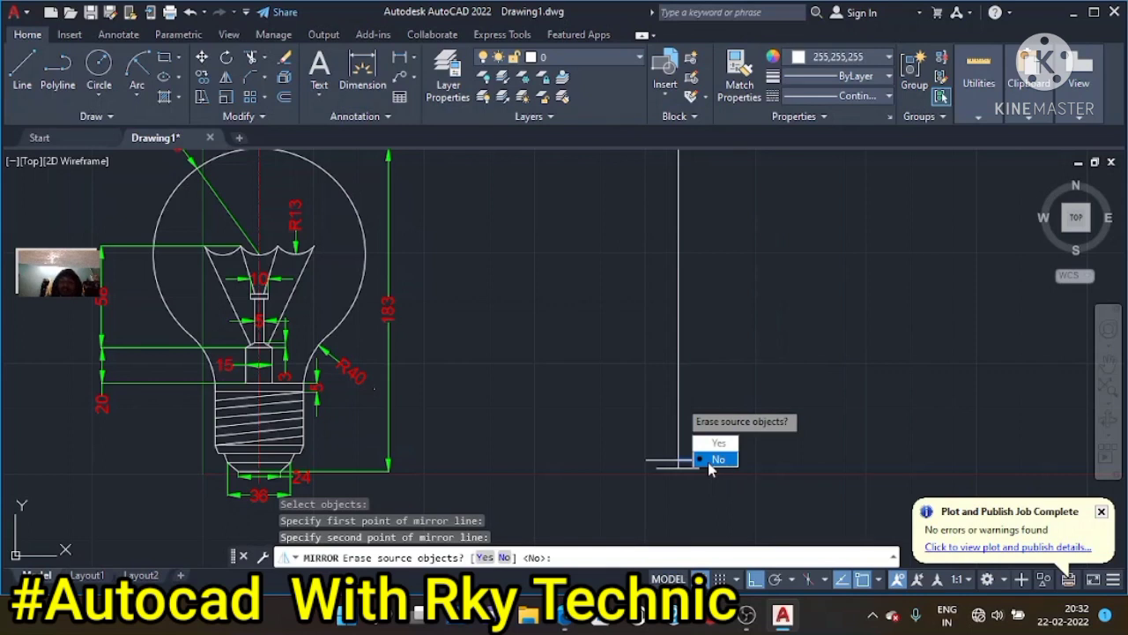
click(709, 460)
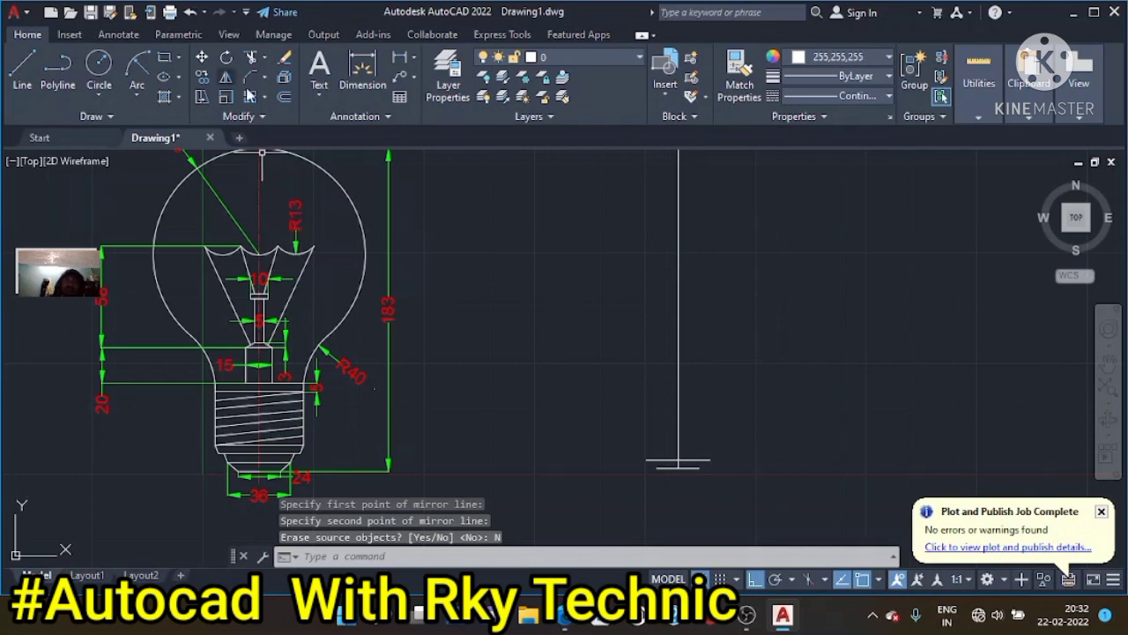
click(398, 58)
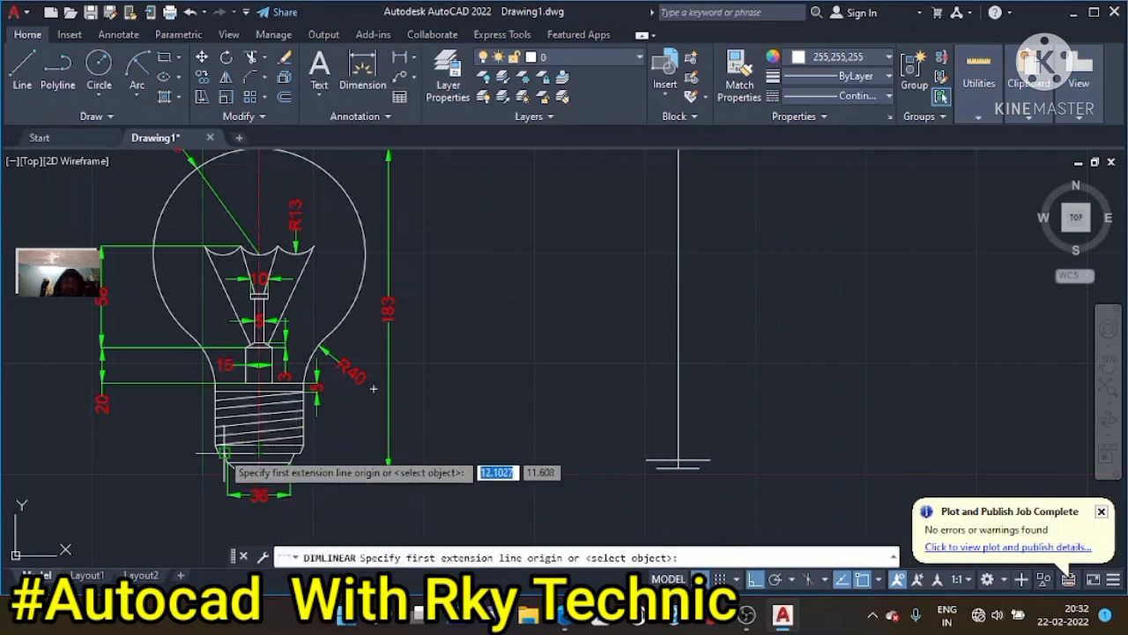
Measure the reference bulb's base width as 43 with a linear dimension
click(225, 453)
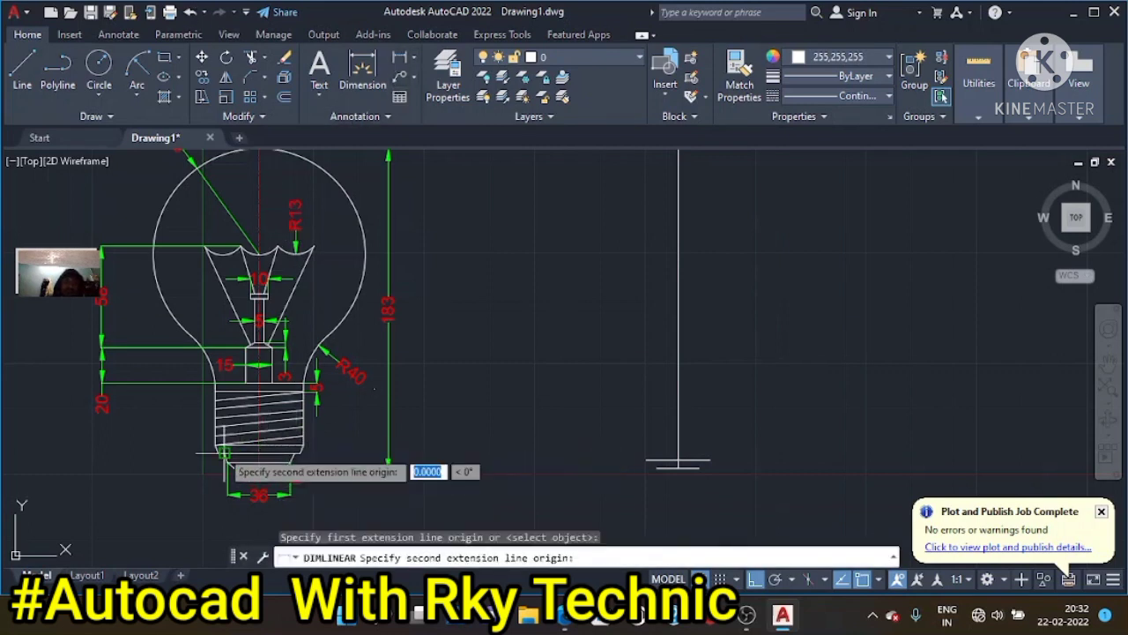
click(300, 452)
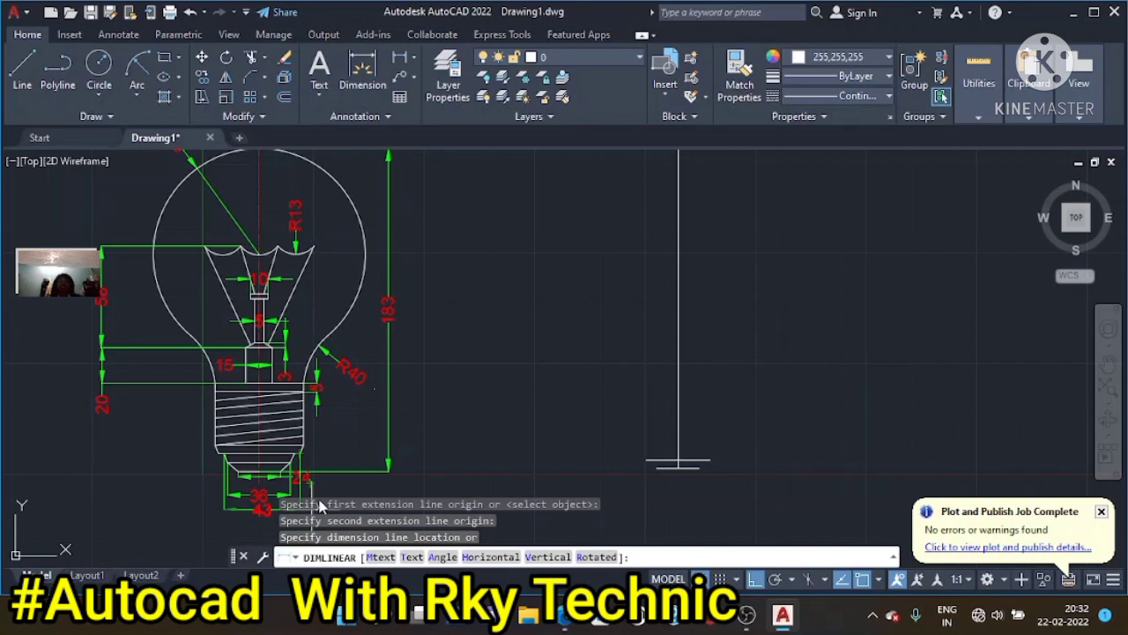
key(Escape)
key(Escape)
key(Escape)
key(Escape)
Offset the base line 5 units upward
text(o)
key(Return)
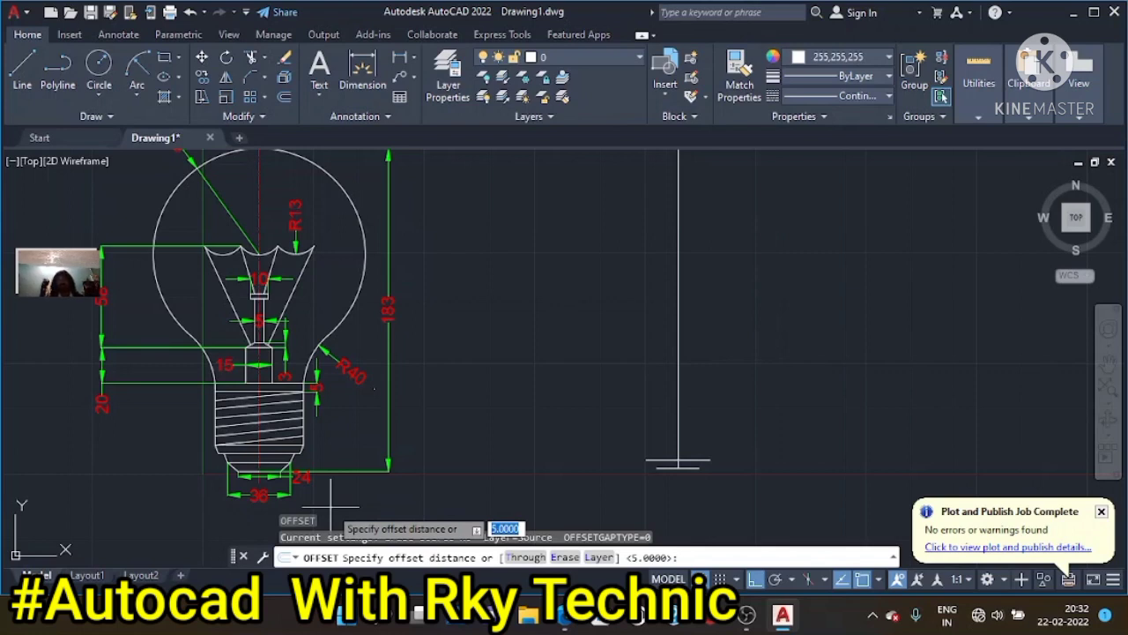
key(Return)
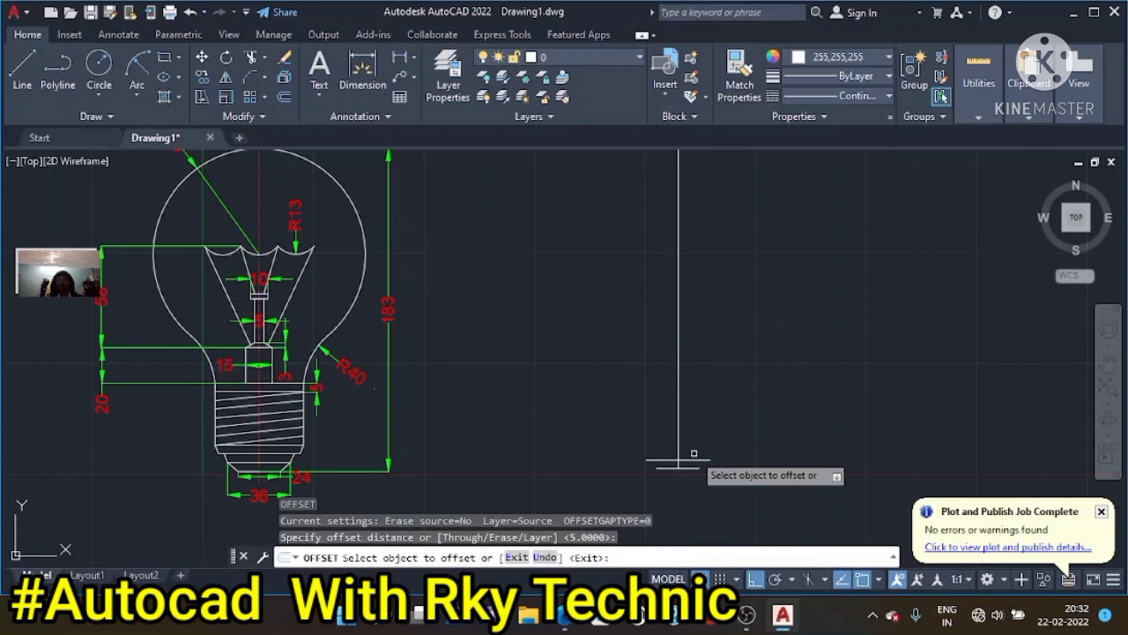
click(680, 459)
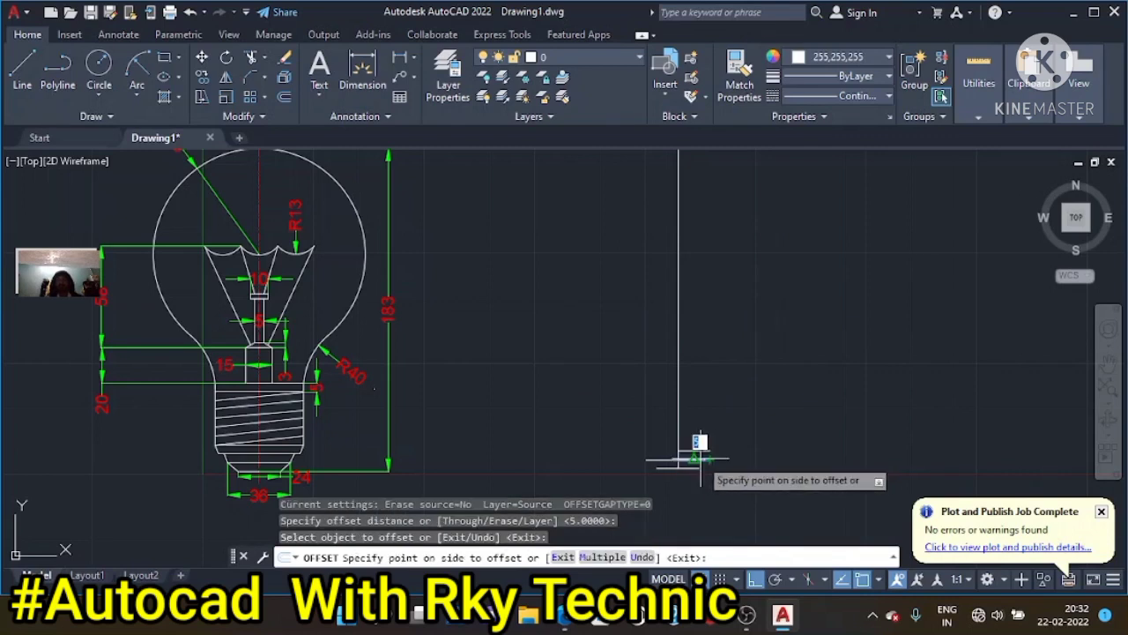
click(693, 451)
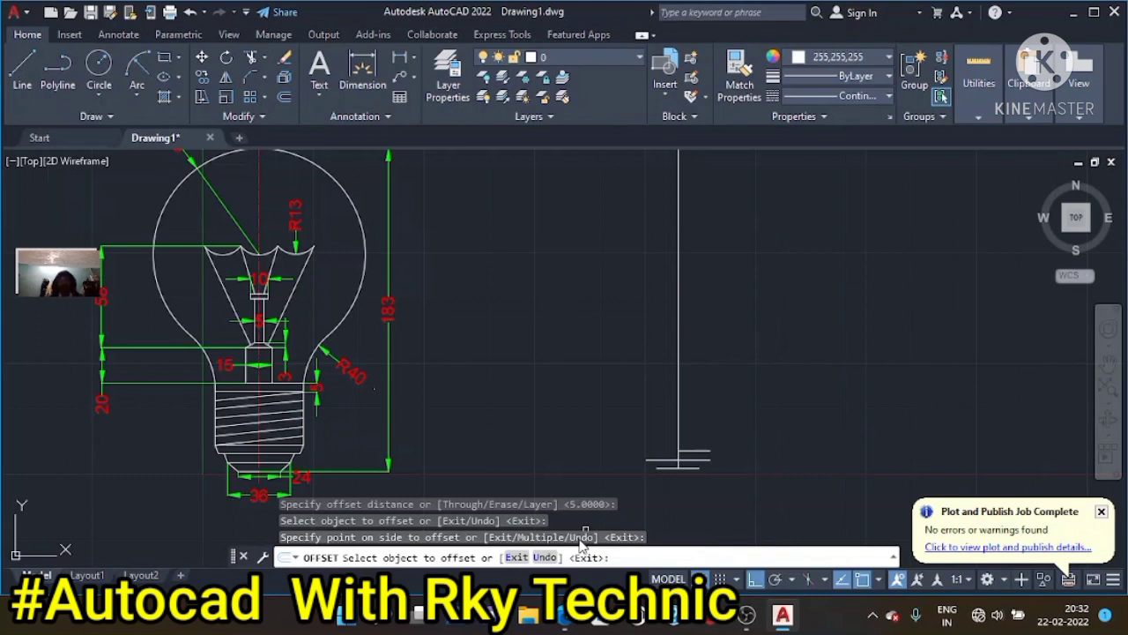
key(Escape)
key(Escape)
key(Escape)
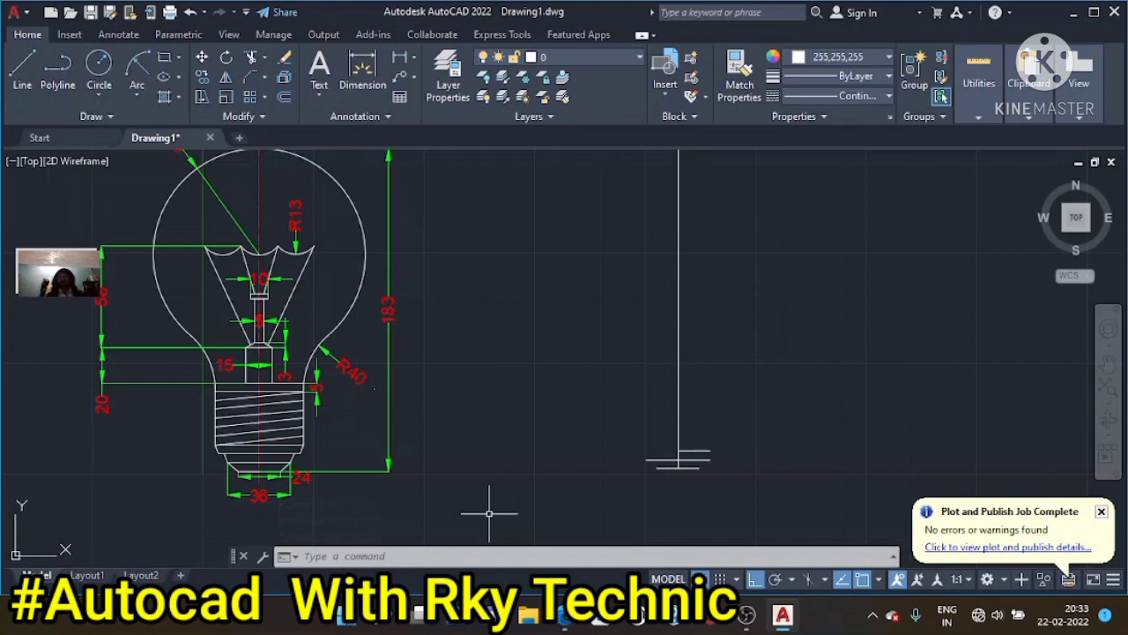
key(Escape)
Draw a 43-long horizontal top line starting 21.5 units left of the tracked point
text(l)
key(Return)
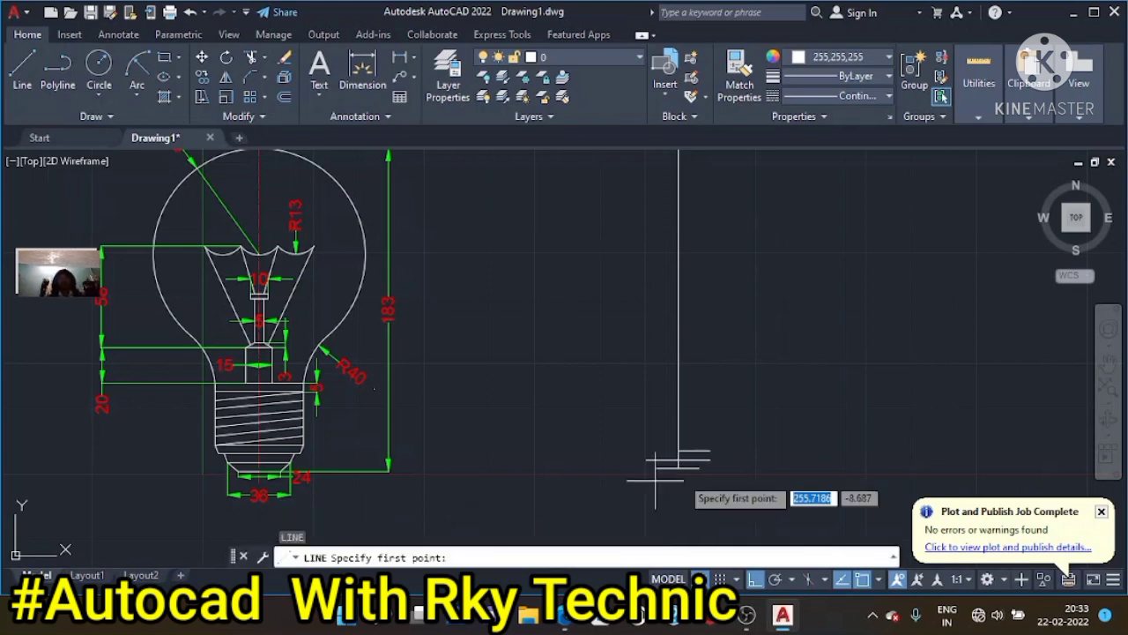
click(664, 459)
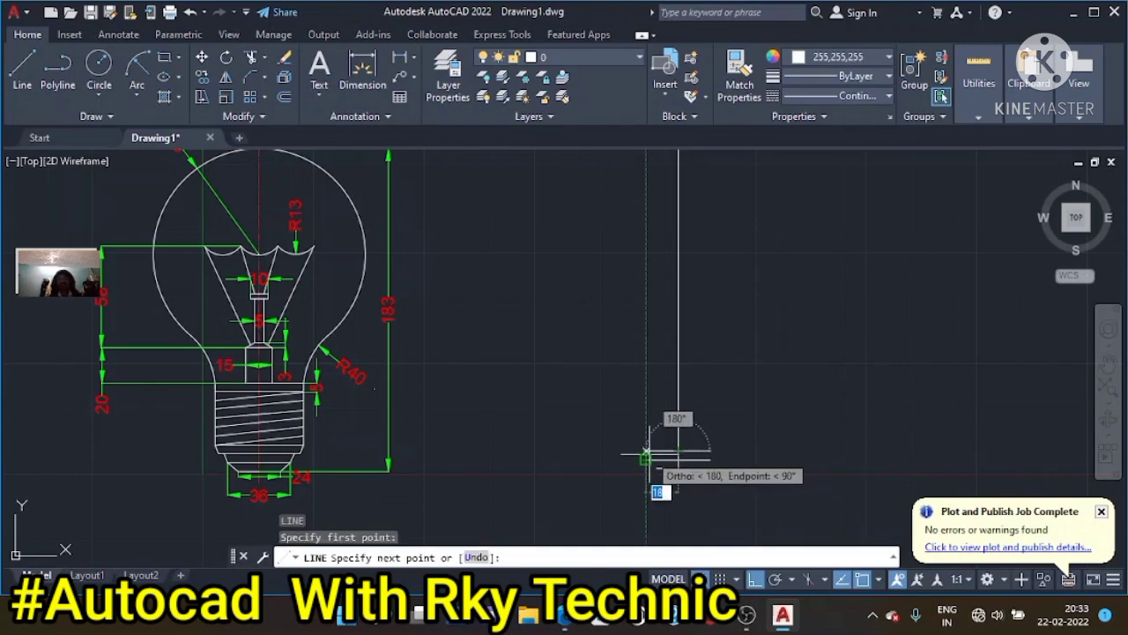
key(Escape)
key(Return)
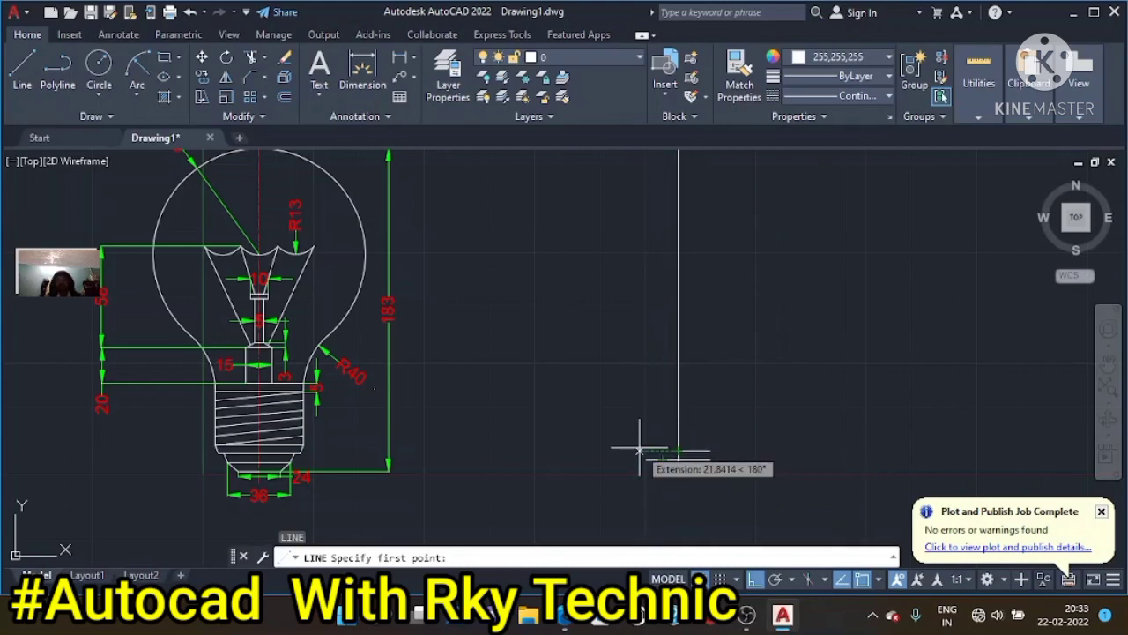
text(21.5)
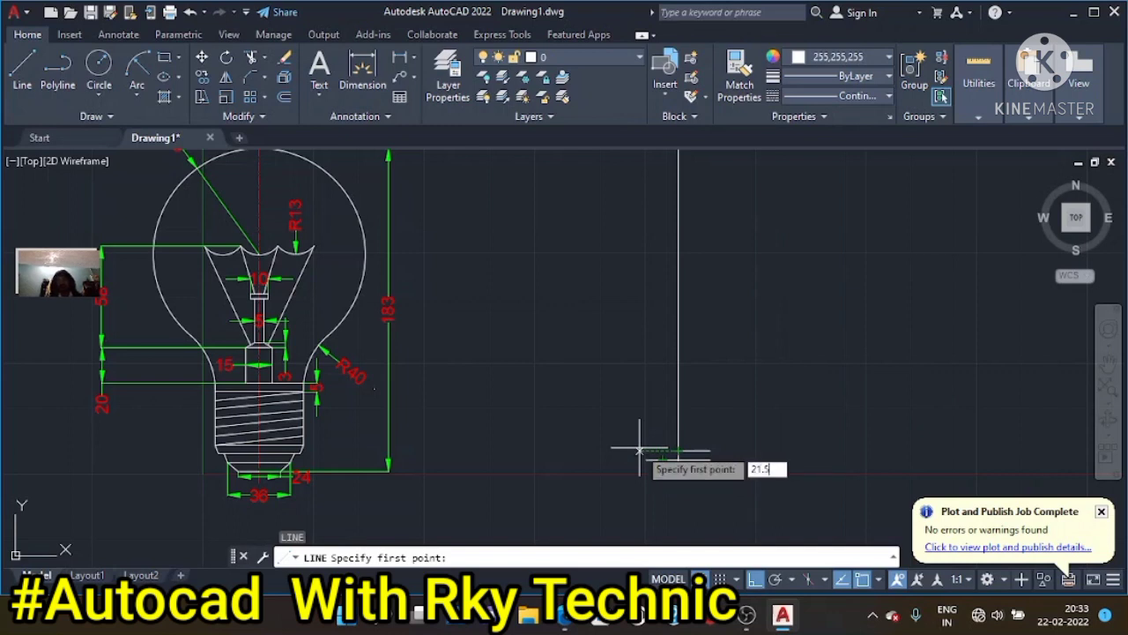
key(Return)
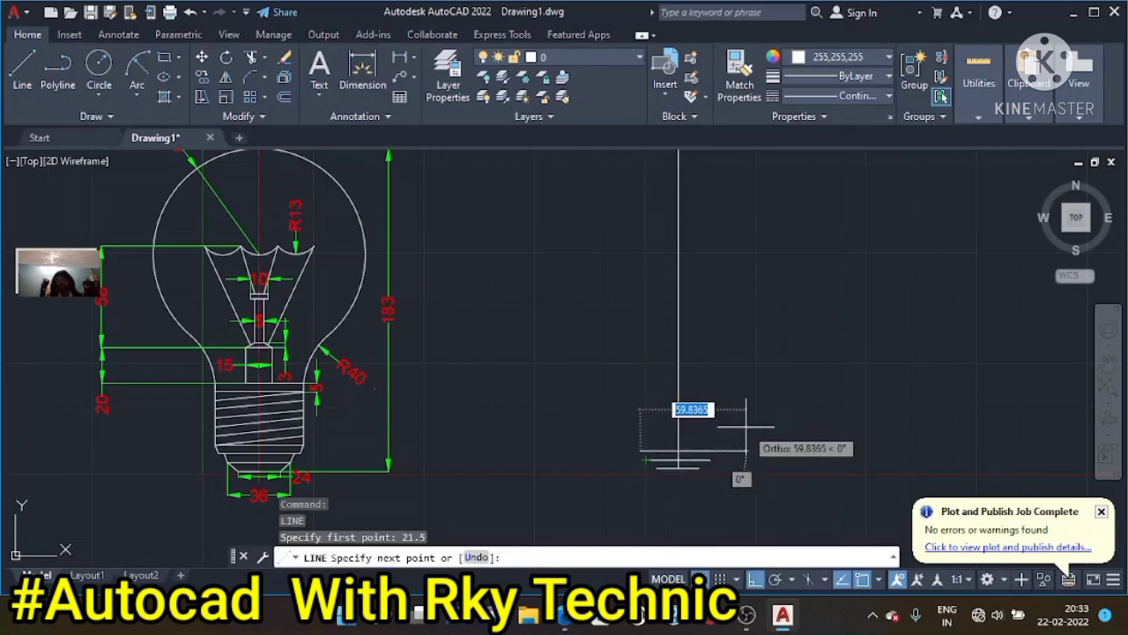
text(43)
key(Return)
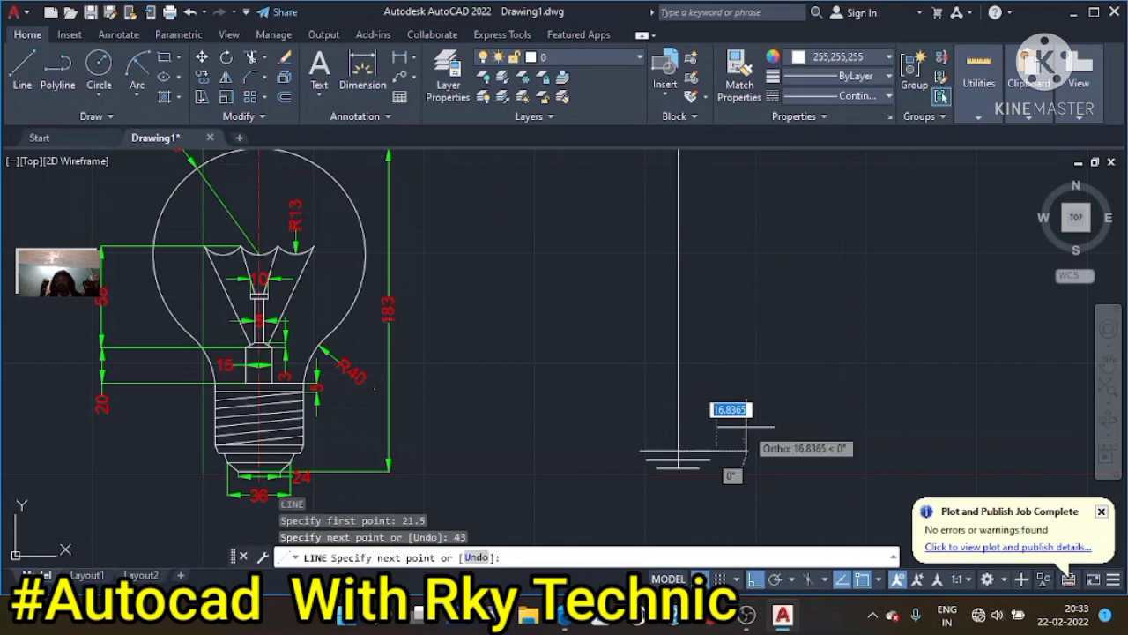
key(Escape)
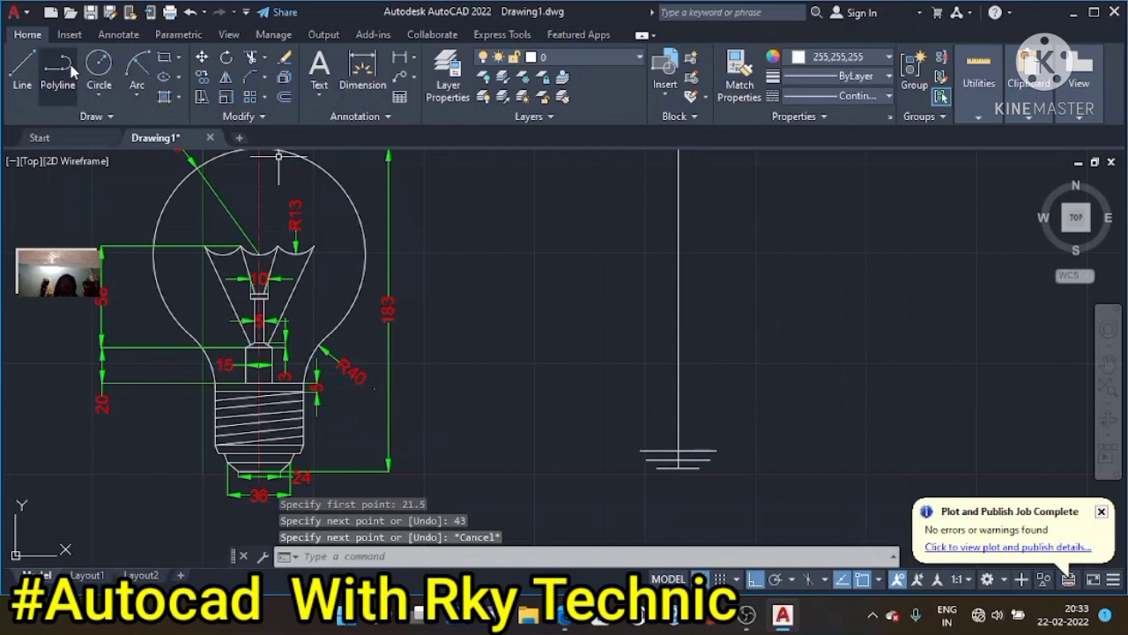
Draw the angled left edge joining the base lines, ending with a 5-unit segment
click(22, 70)
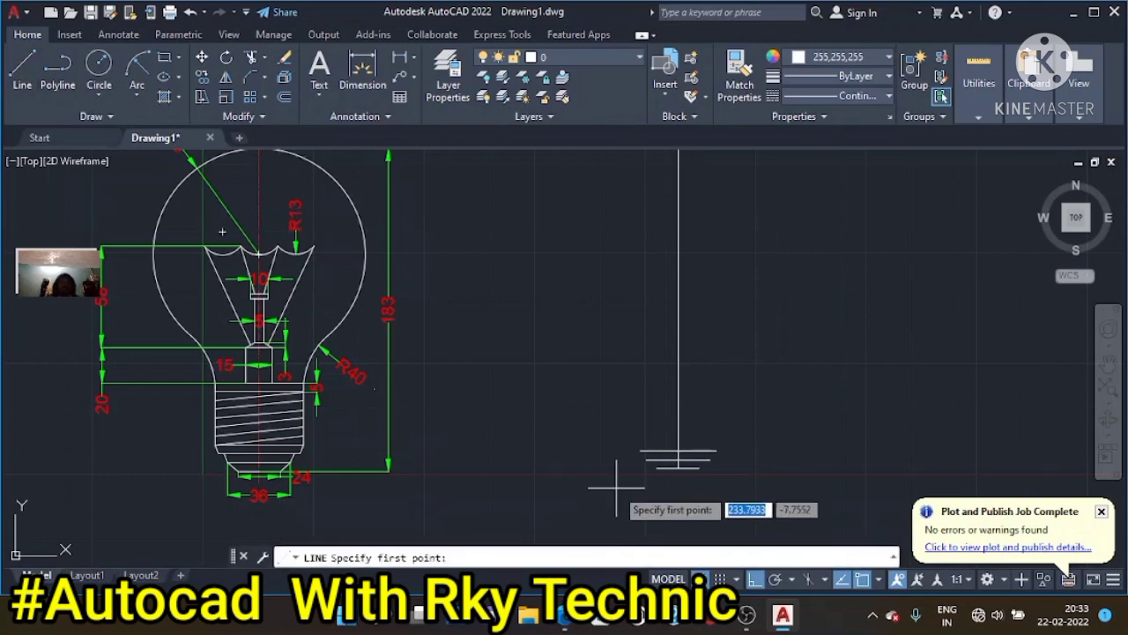
scroll(605, 478, up, 4)
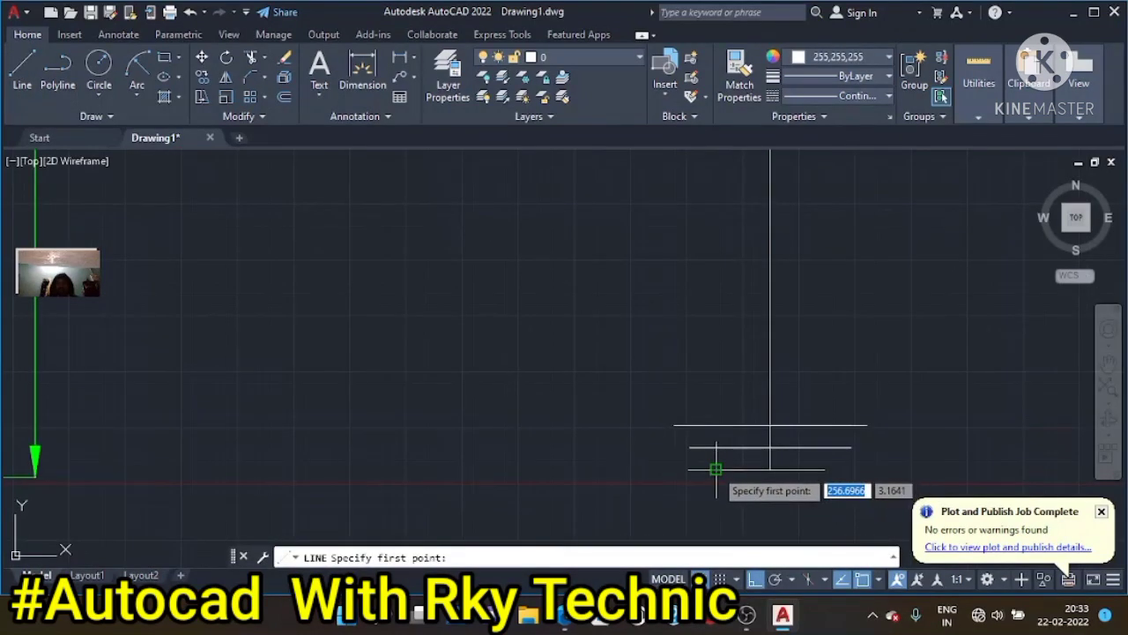
click(716, 448)
click(690, 448)
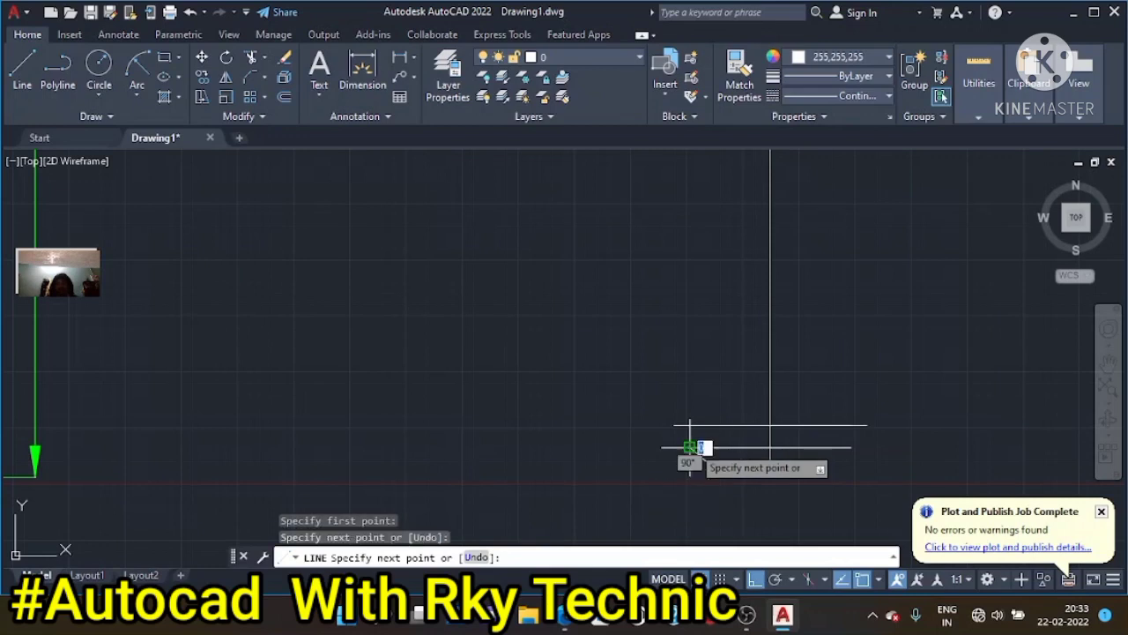
text(5)
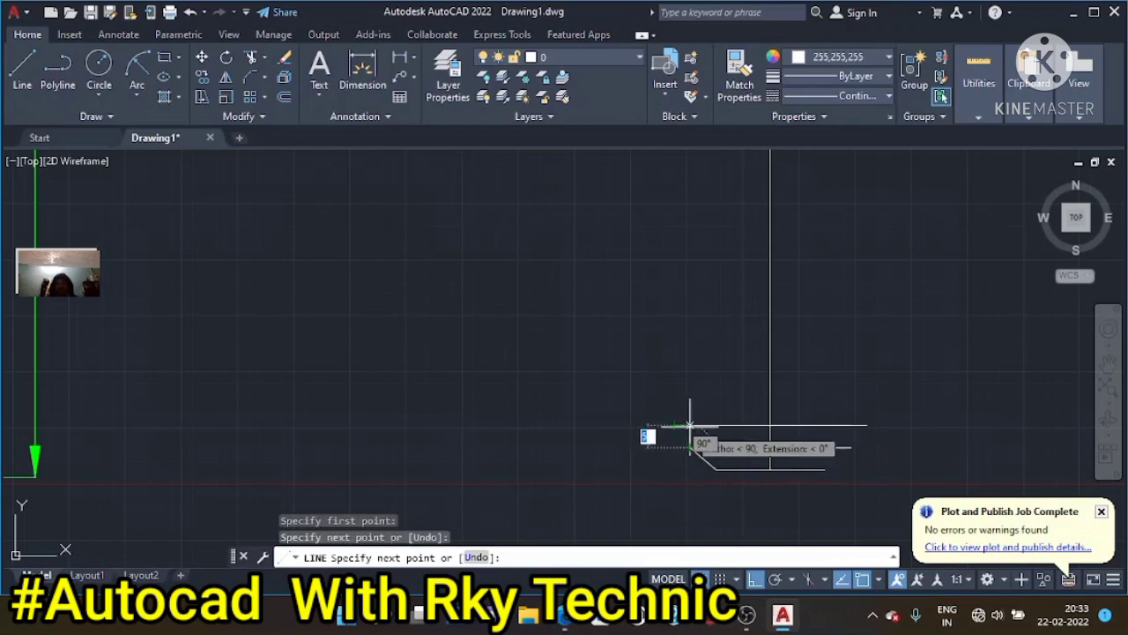
key(Return)
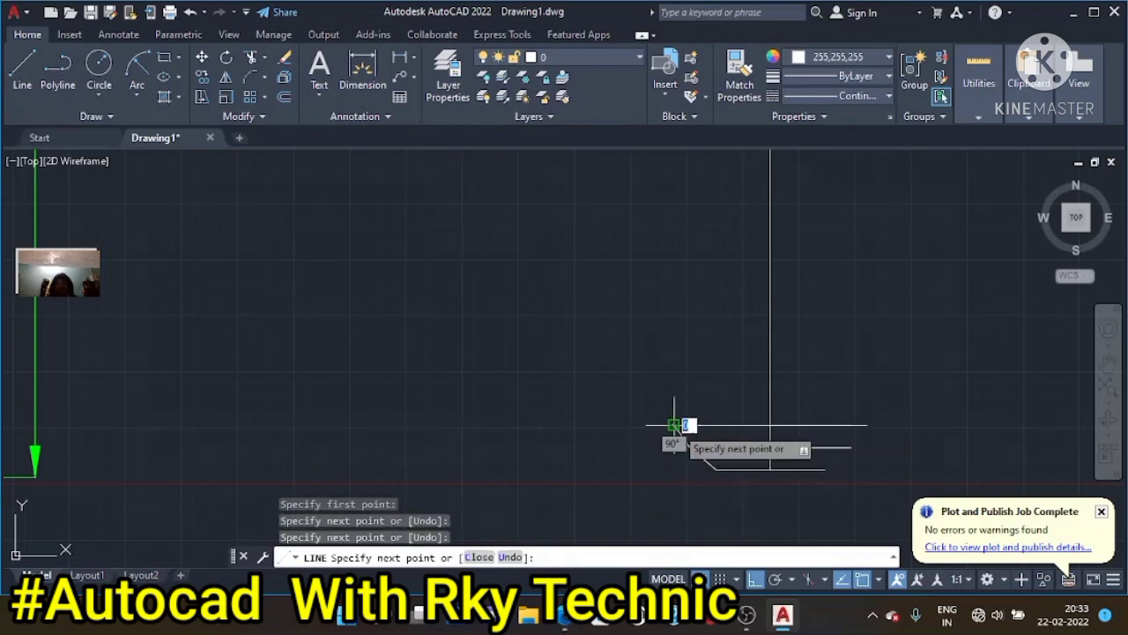
key(Escape)
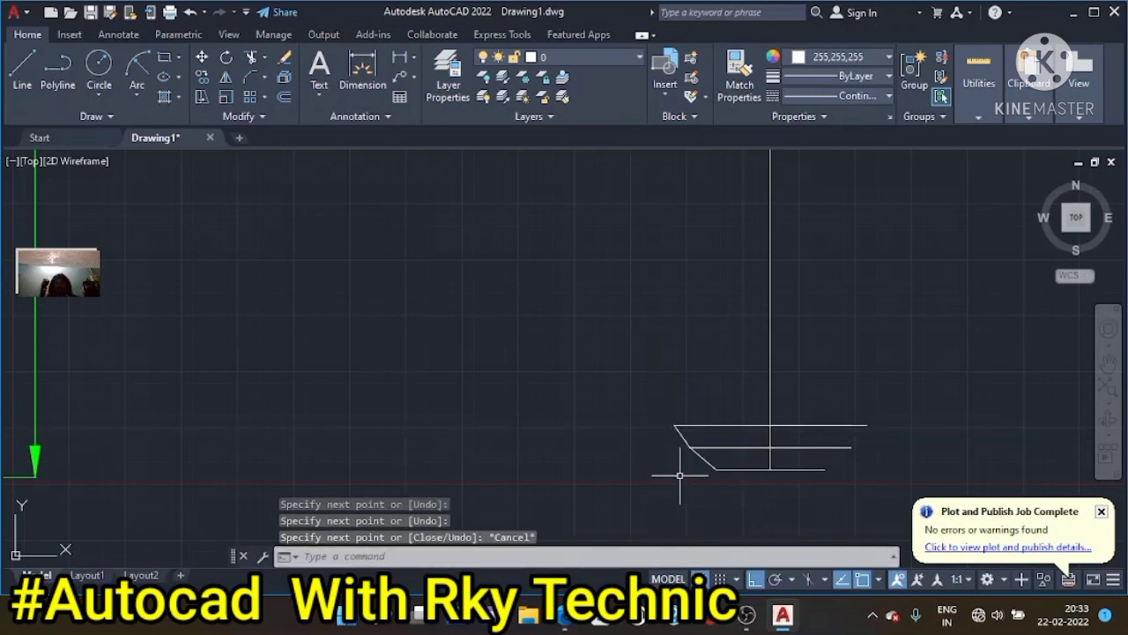
Mirror the angled left edge across the vertical centre line, keeping the original
text(mu)
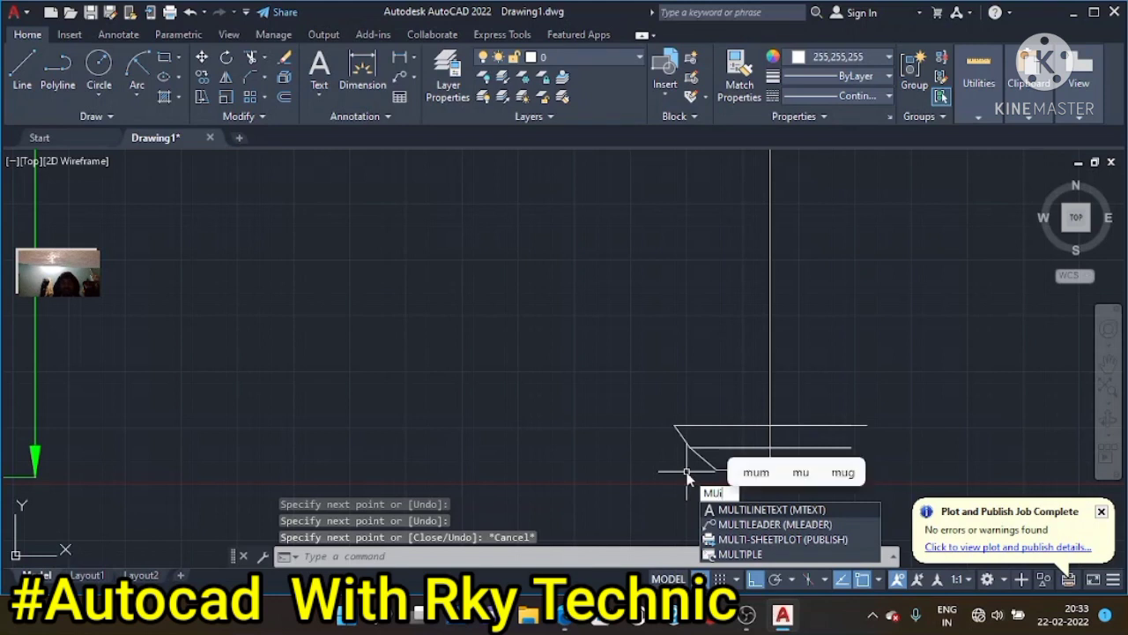
key(BackSpace)
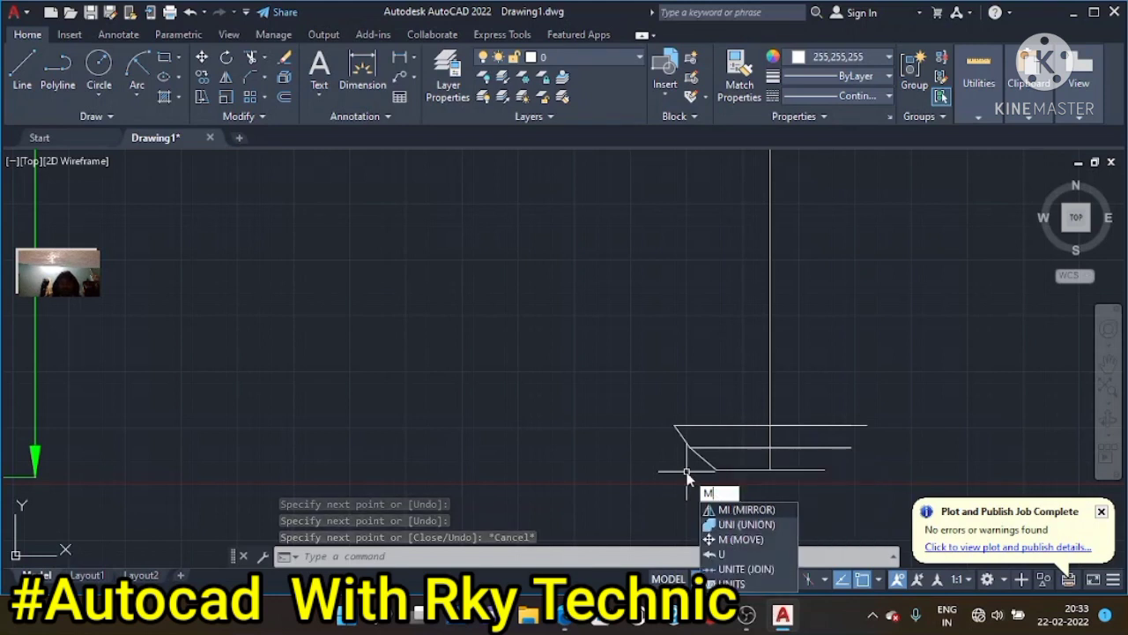
key(BackSpace)
text(mi)
key(Return)
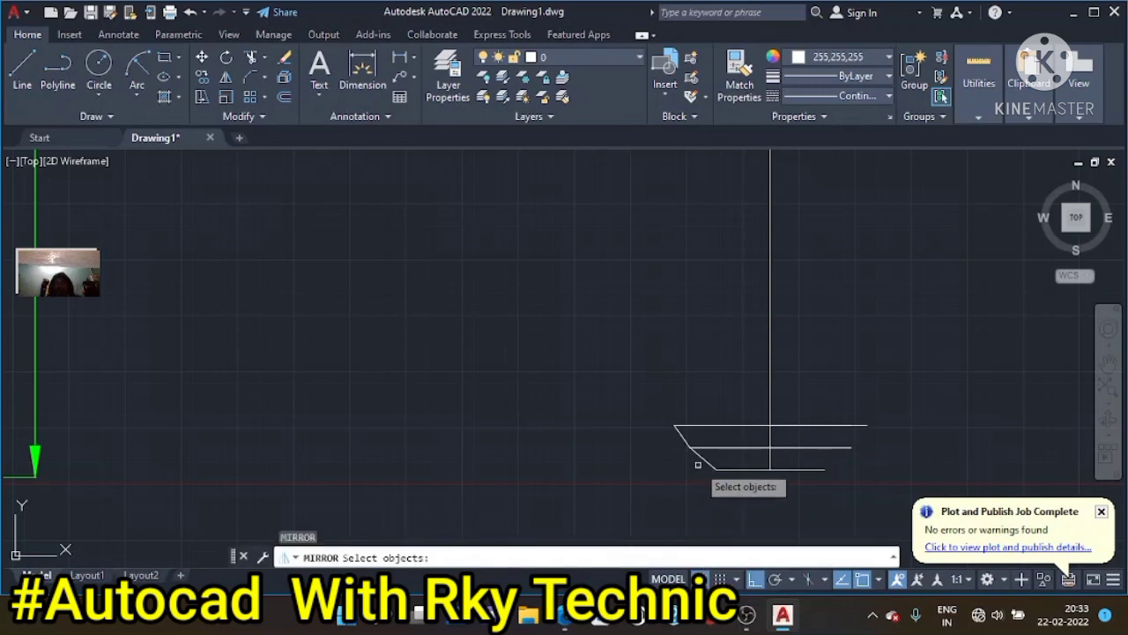
click(706, 460)
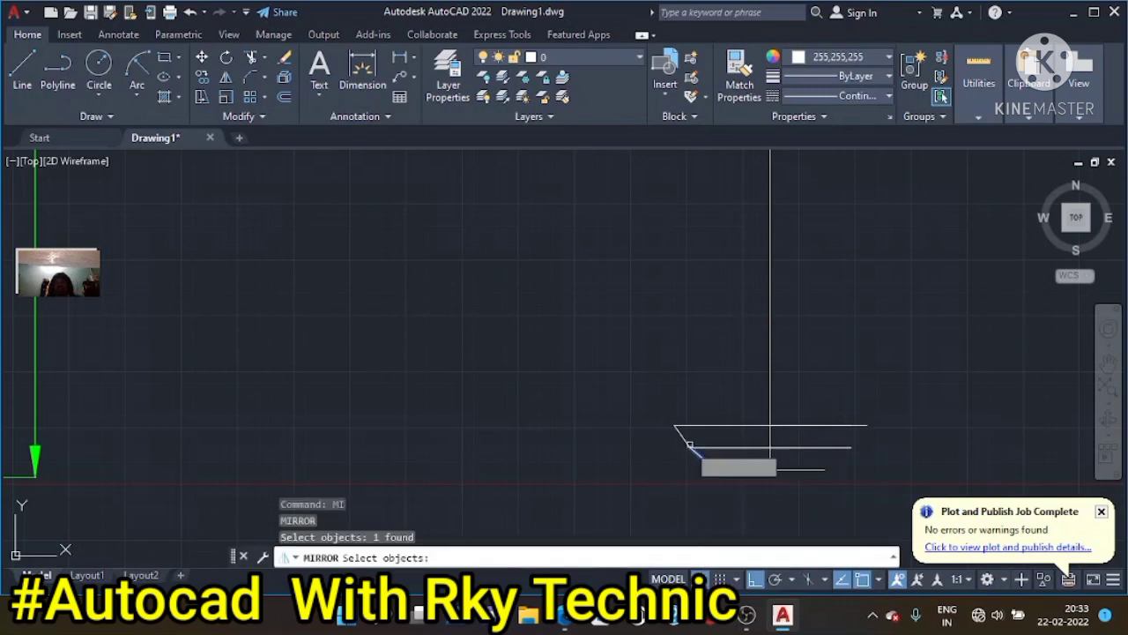
click(684, 440)
key(Return)
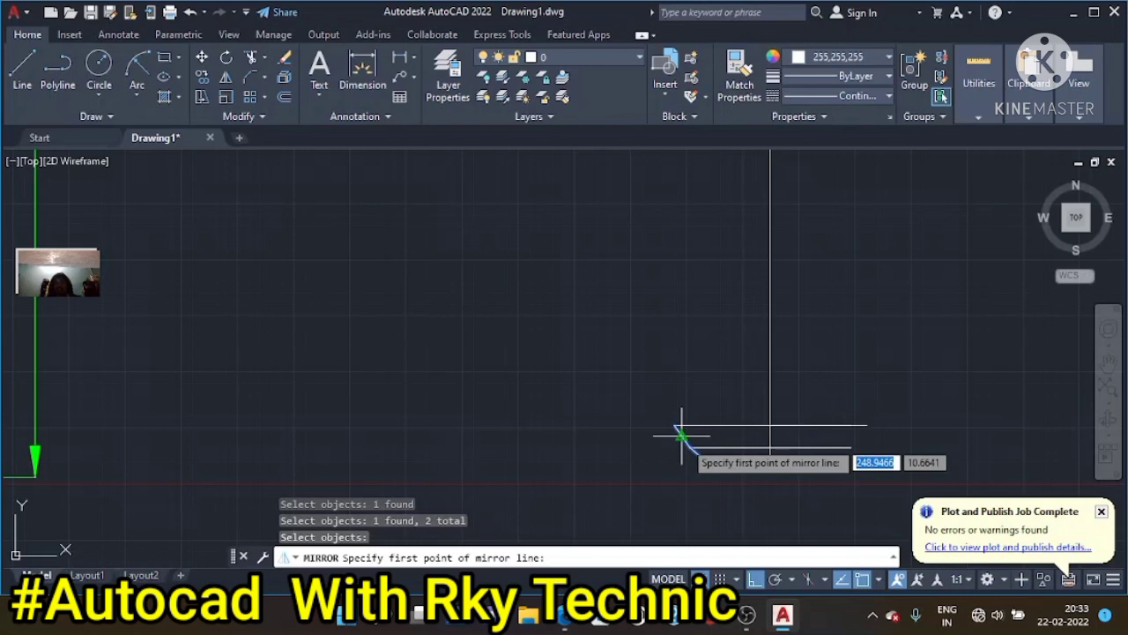
click(770, 468)
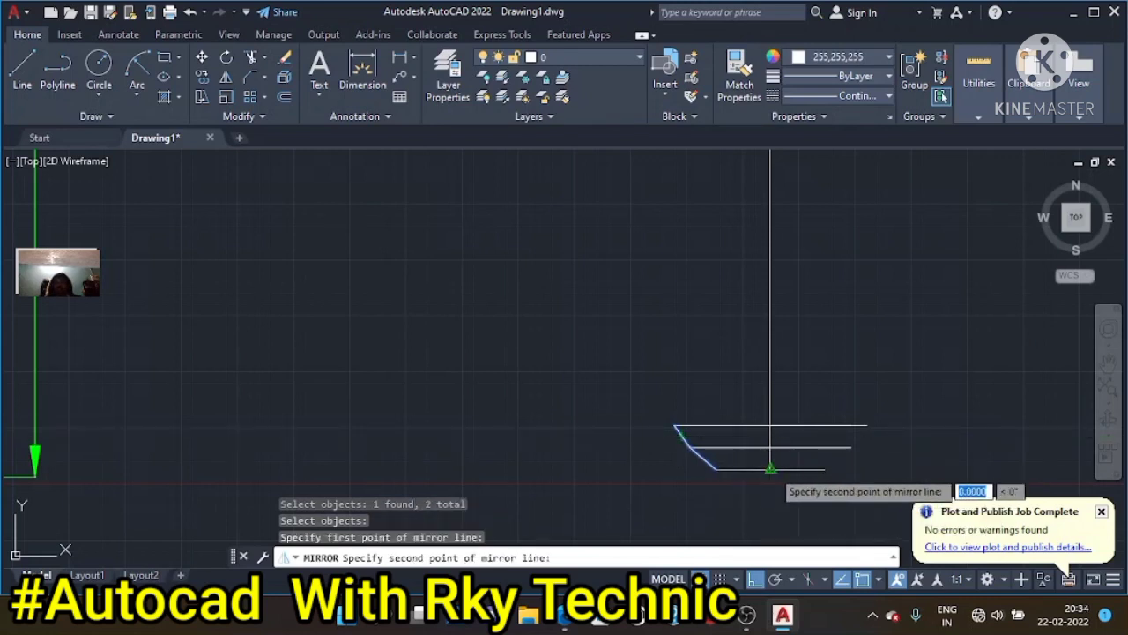
click(771, 426)
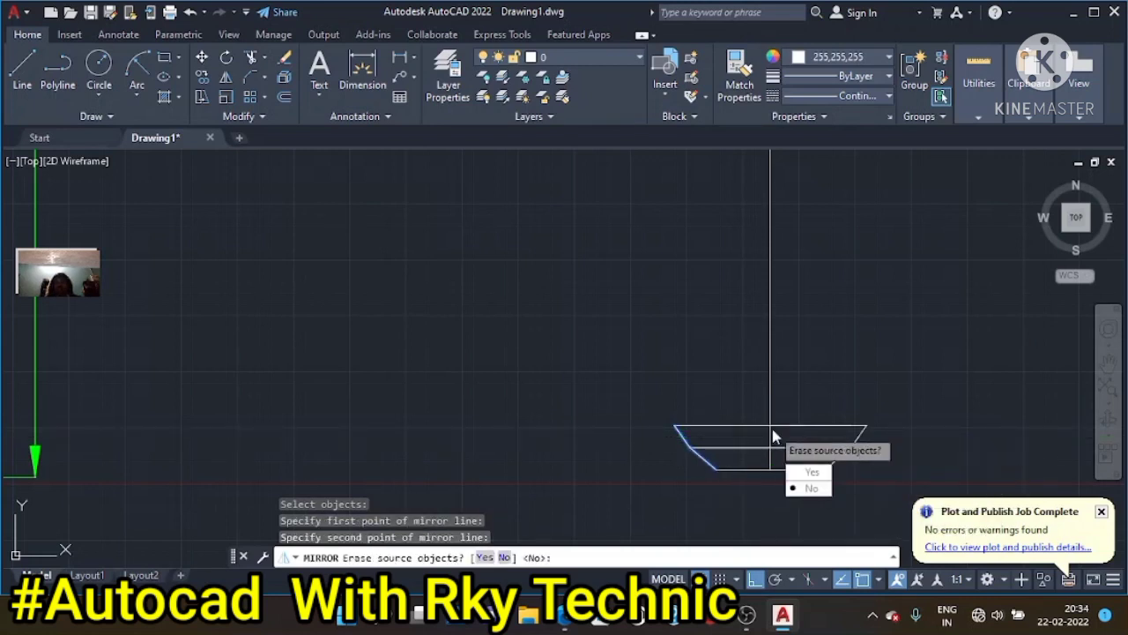
click(801, 492)
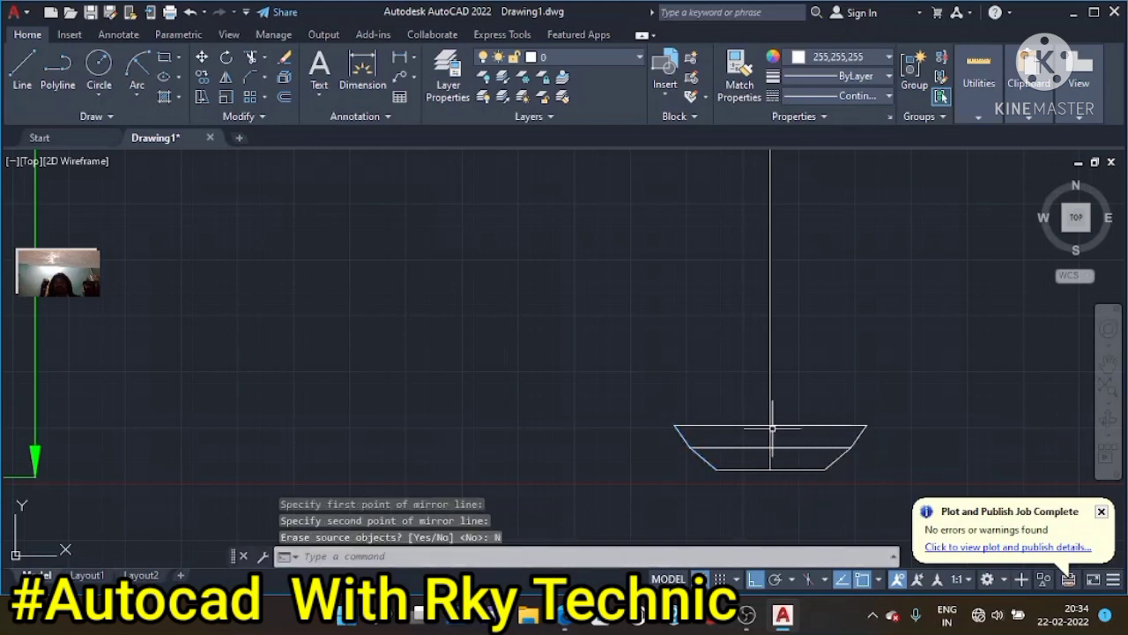
scroll(776, 453, down, 2)
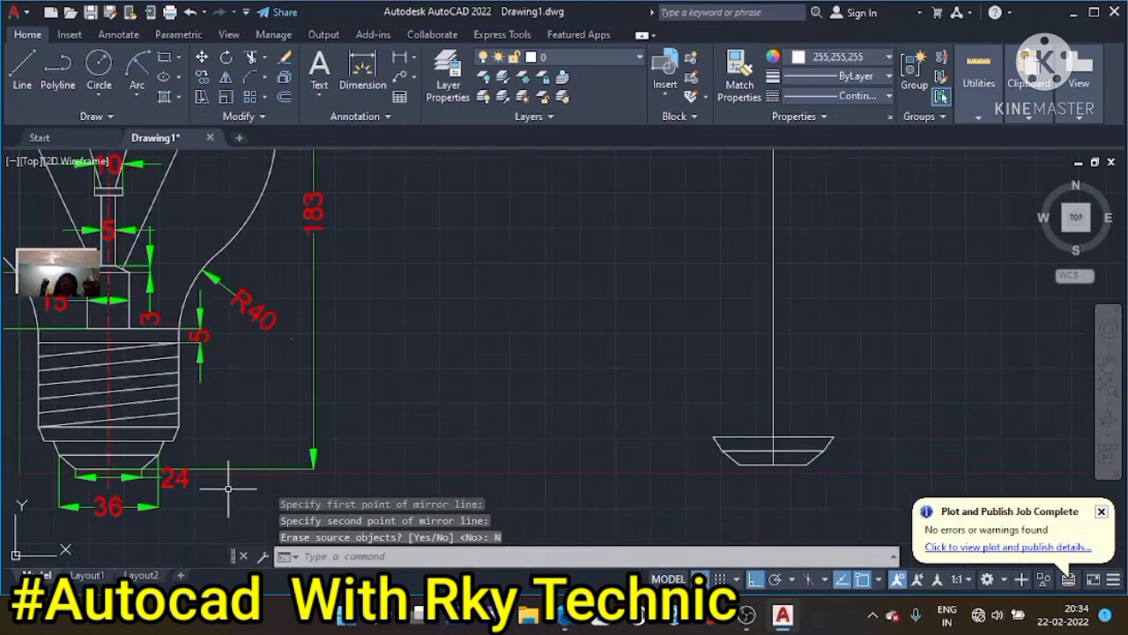
Offset the base's top edge 5 units upward
scroll(231, 465, down, 2)
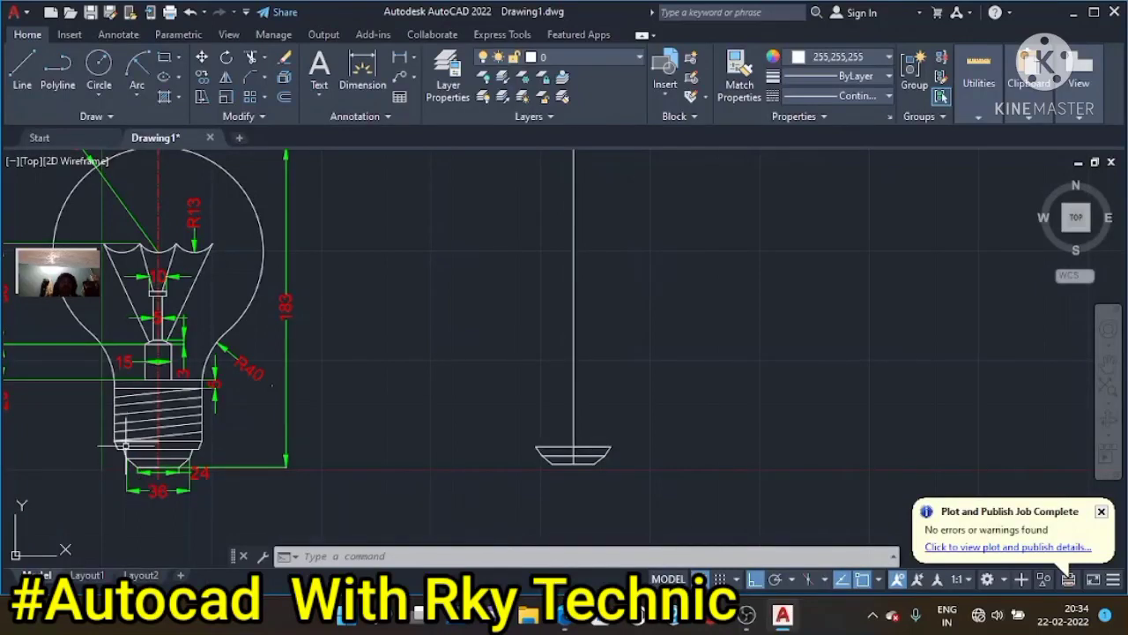
key(Escape)
key(Escape)
key(Escape)
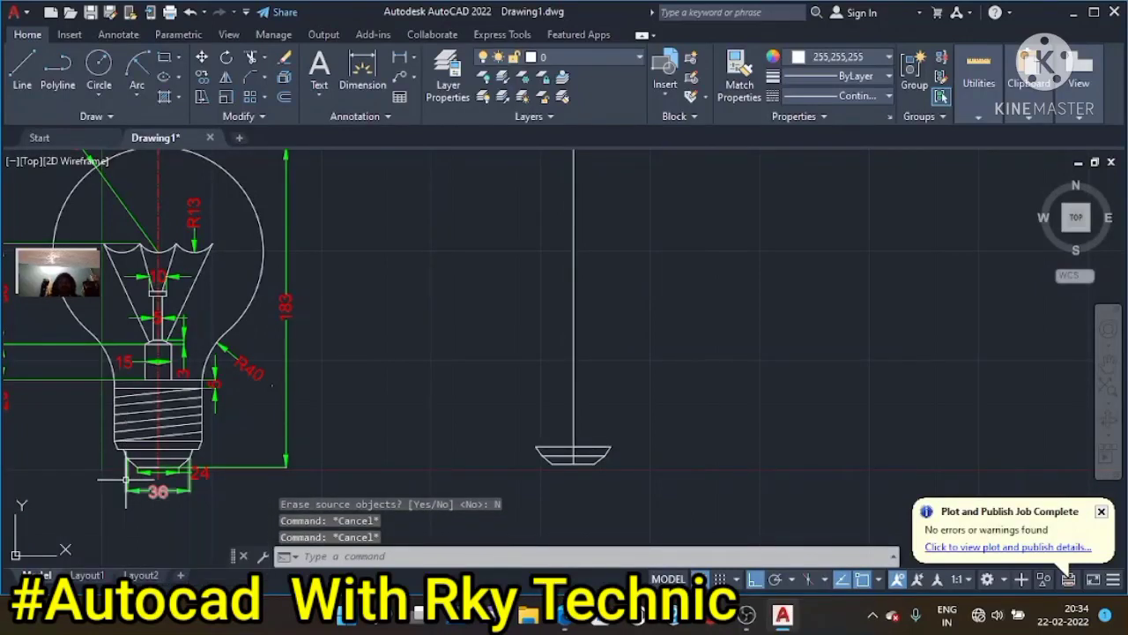
text(o)
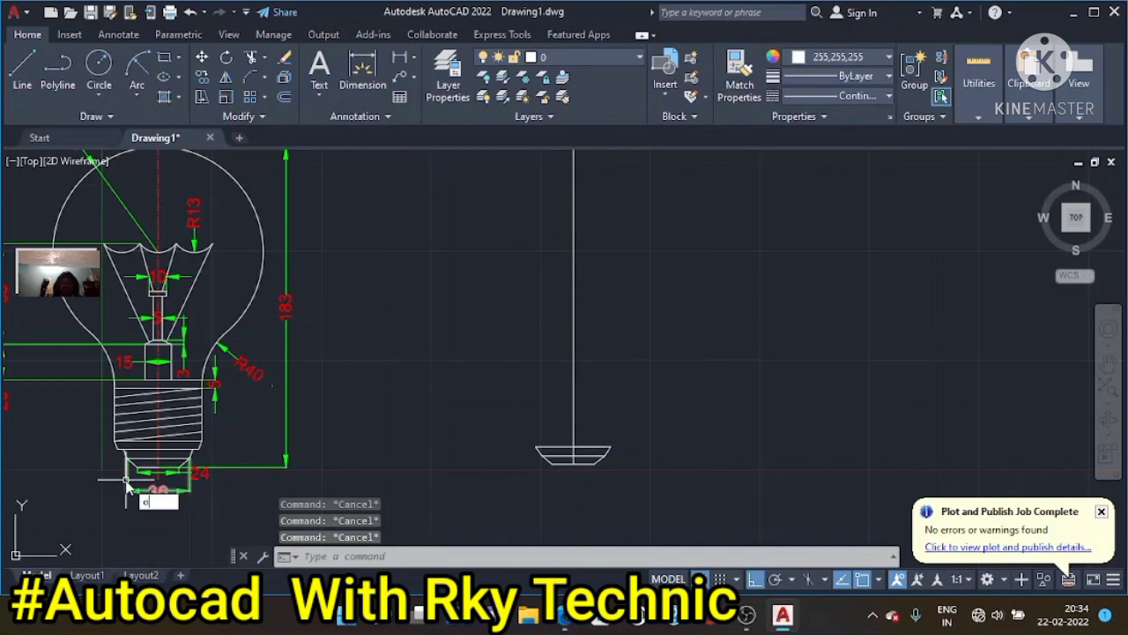
key(Return)
key(Return)
click(134, 472)
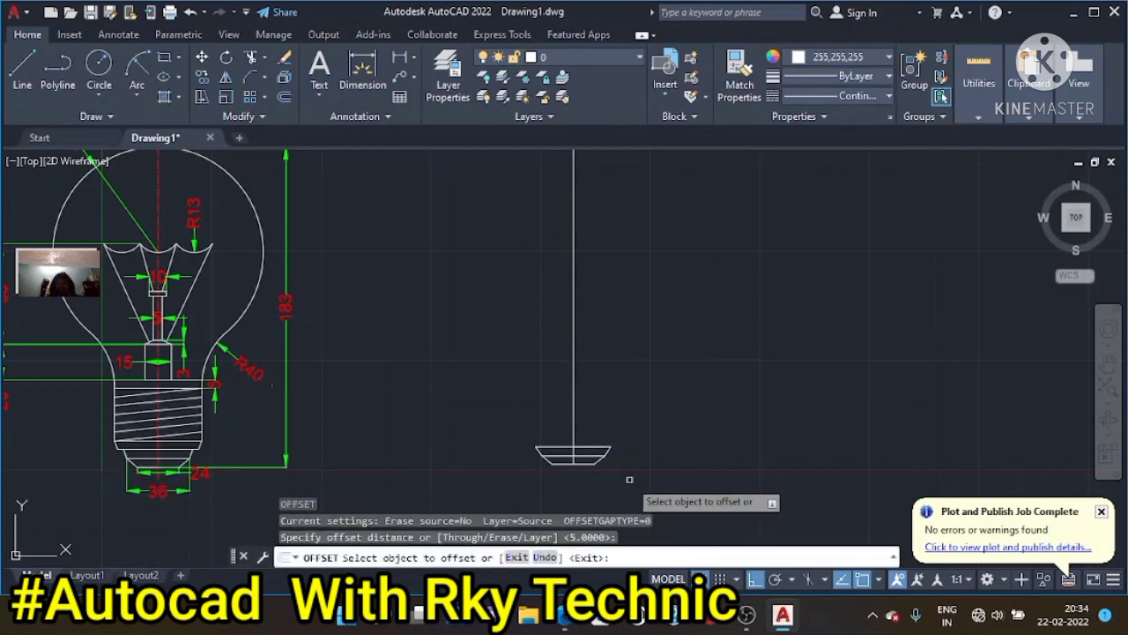
click(596, 444)
click(584, 416)
key(Escape)
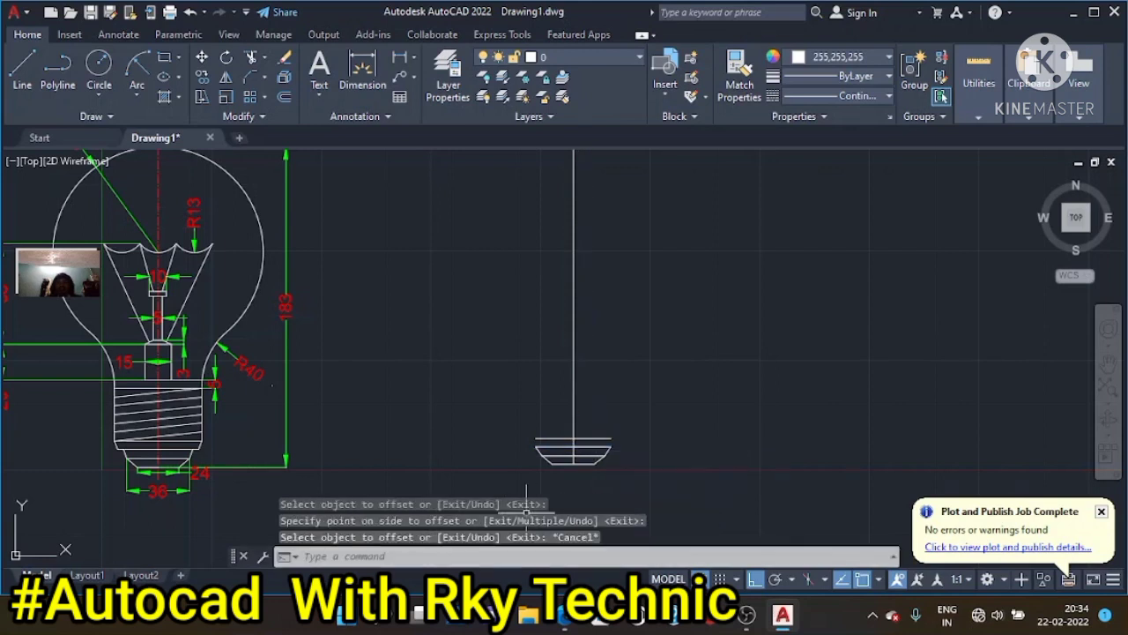
scroll(458, 485, up, 2)
key(Escape)
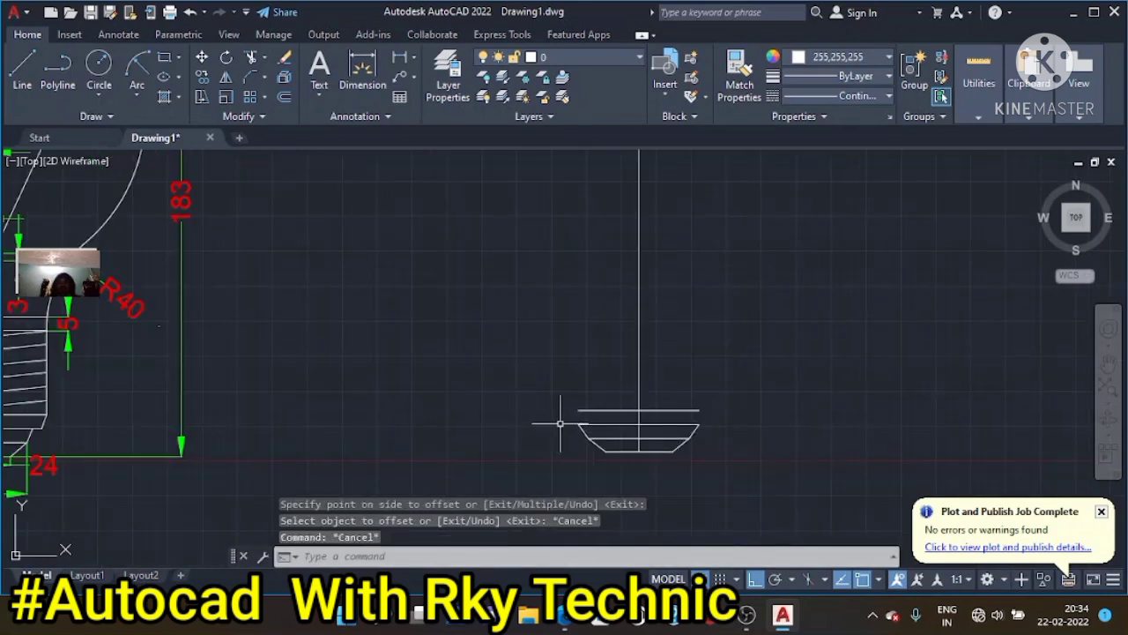
key(Escape)
key(Escape)
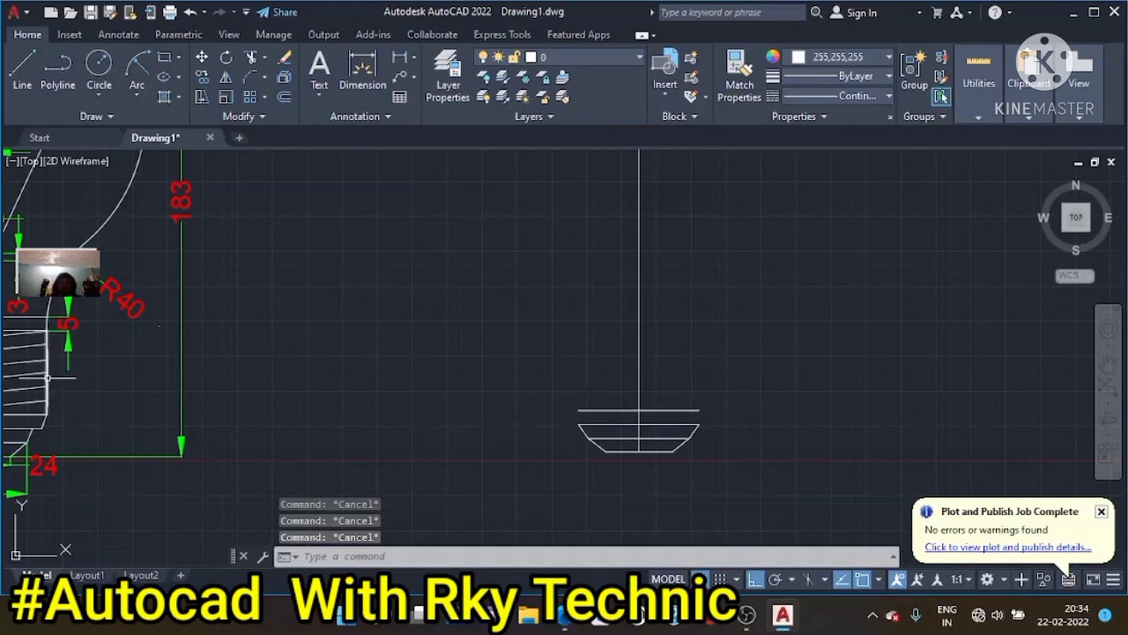
scroll(267, 391, down, 1)
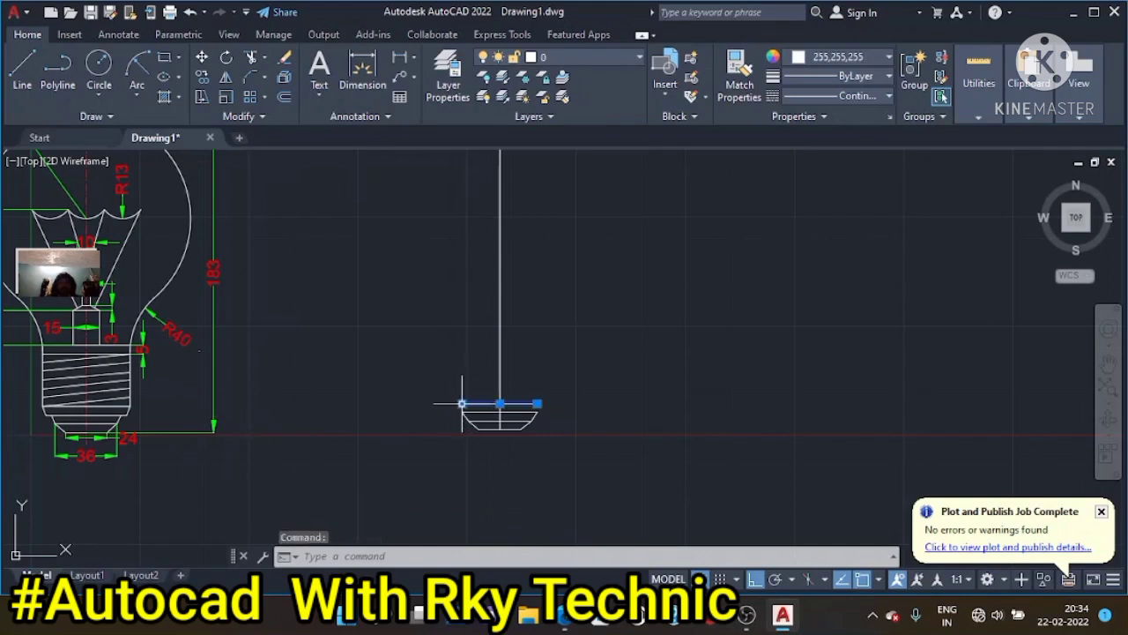
Select the offset line above the base and erase it
click(462, 404)
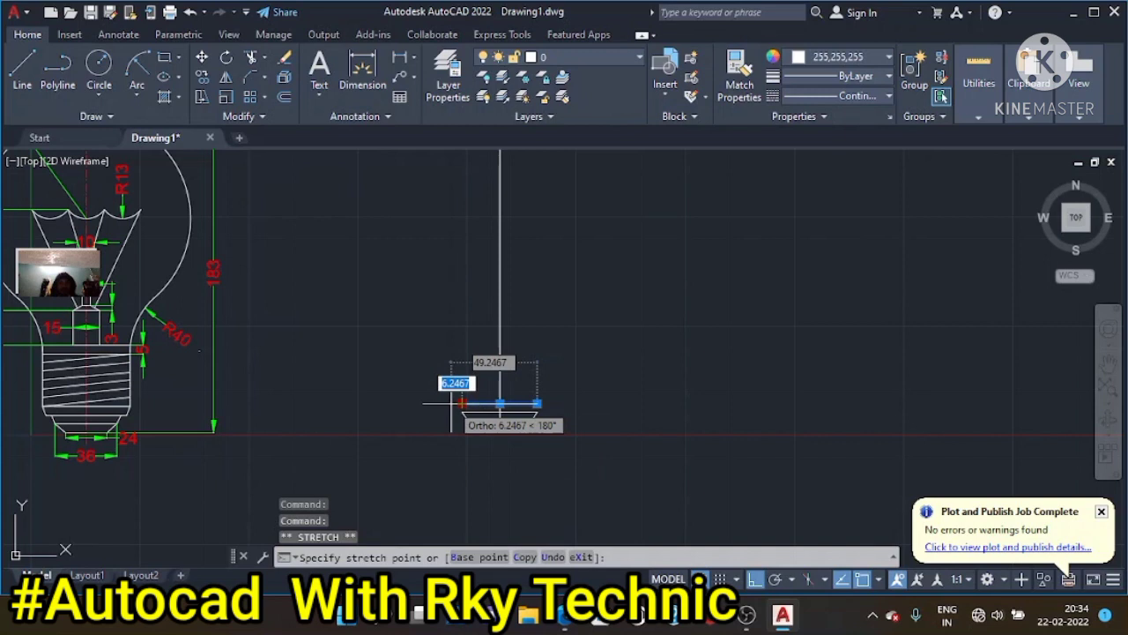
key(Escape)
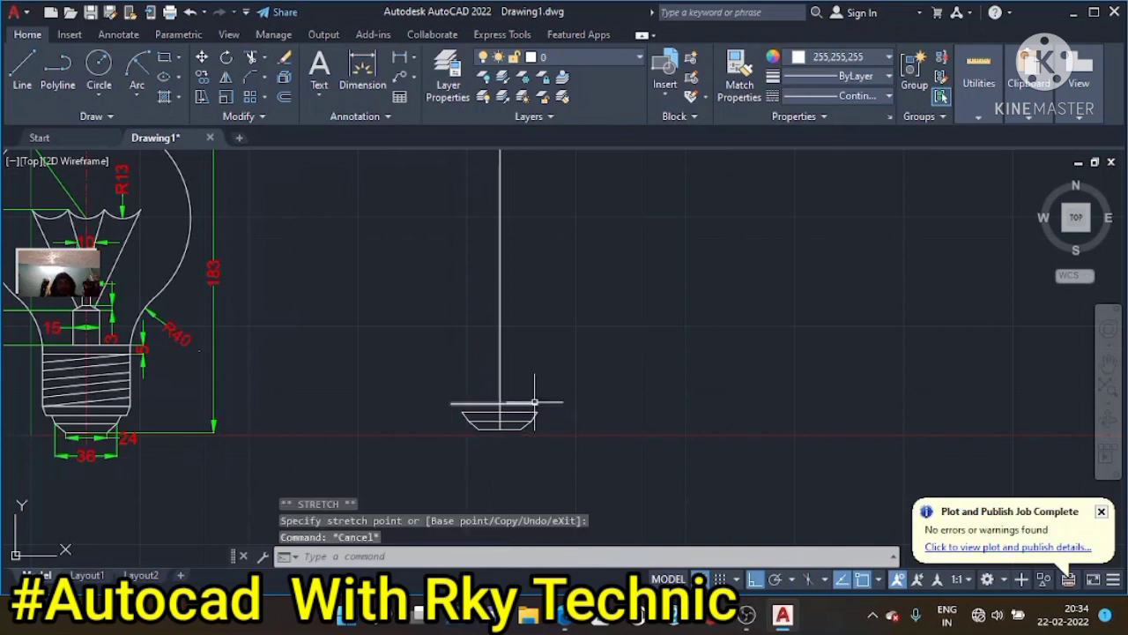
click(534, 403)
click(537, 404)
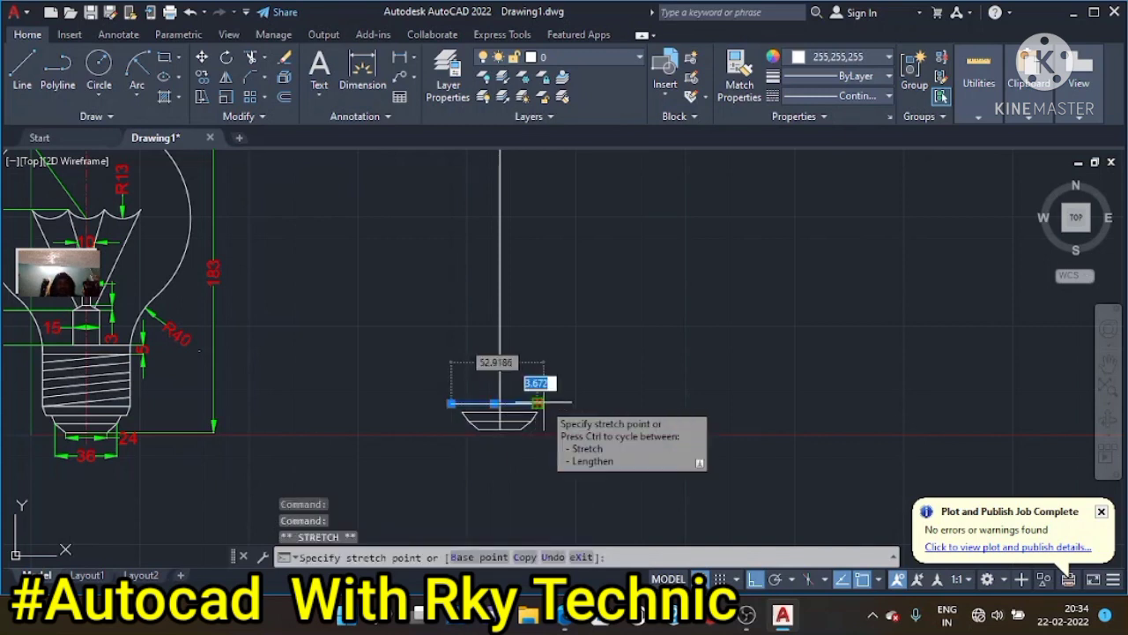
key(Escape)
key(Escape)
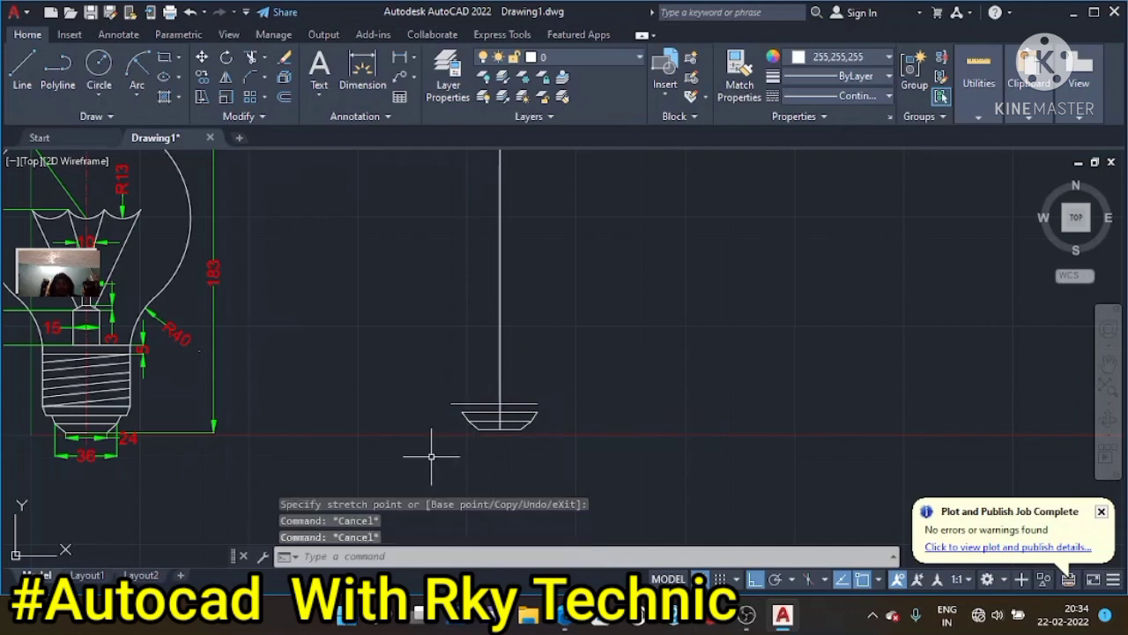
click(476, 403)
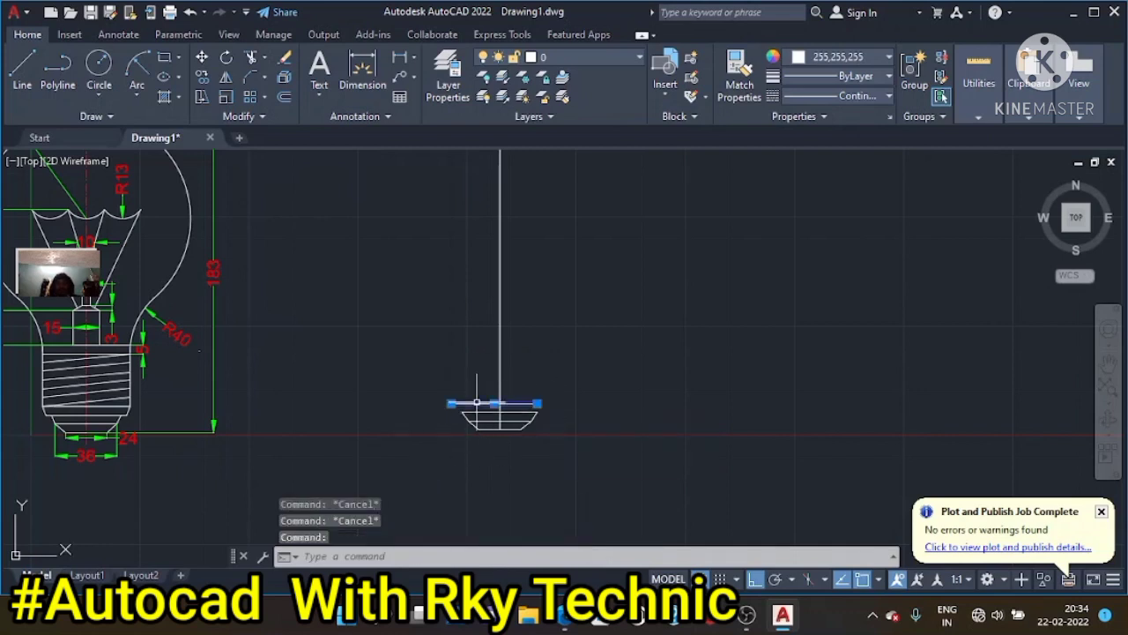
key(Delete)
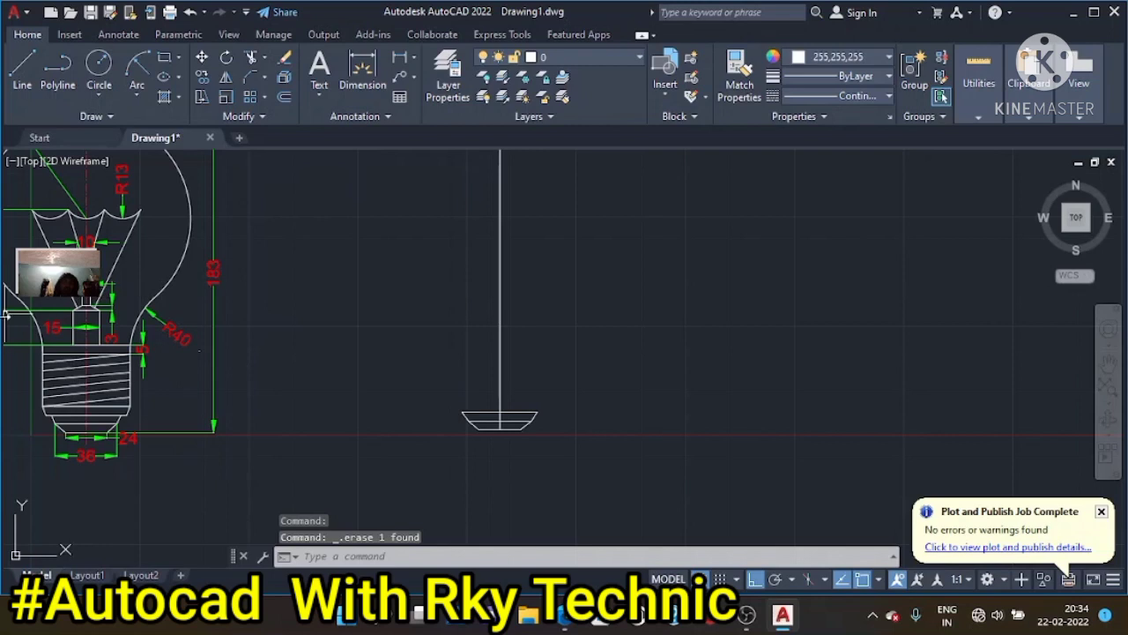
click(399, 58)
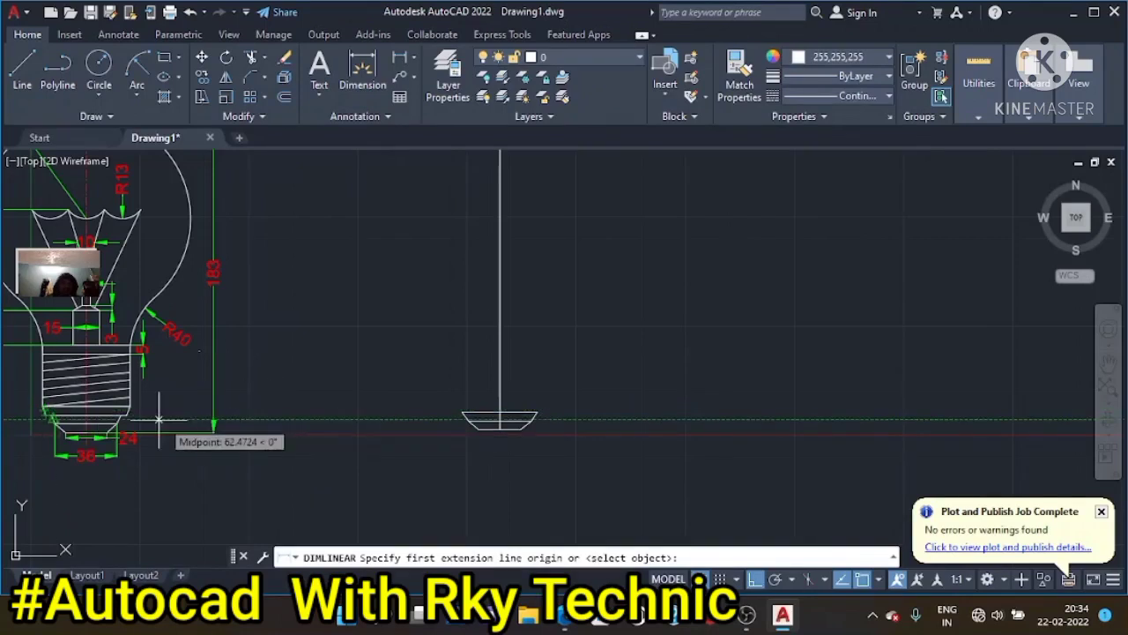
click(44, 410)
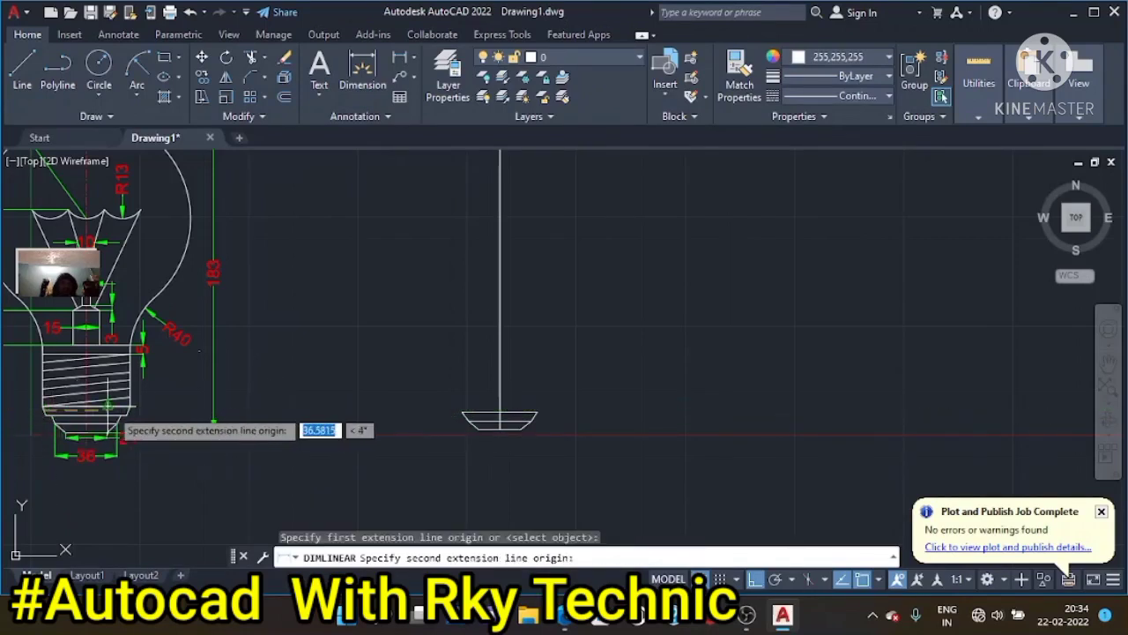
click(124, 414)
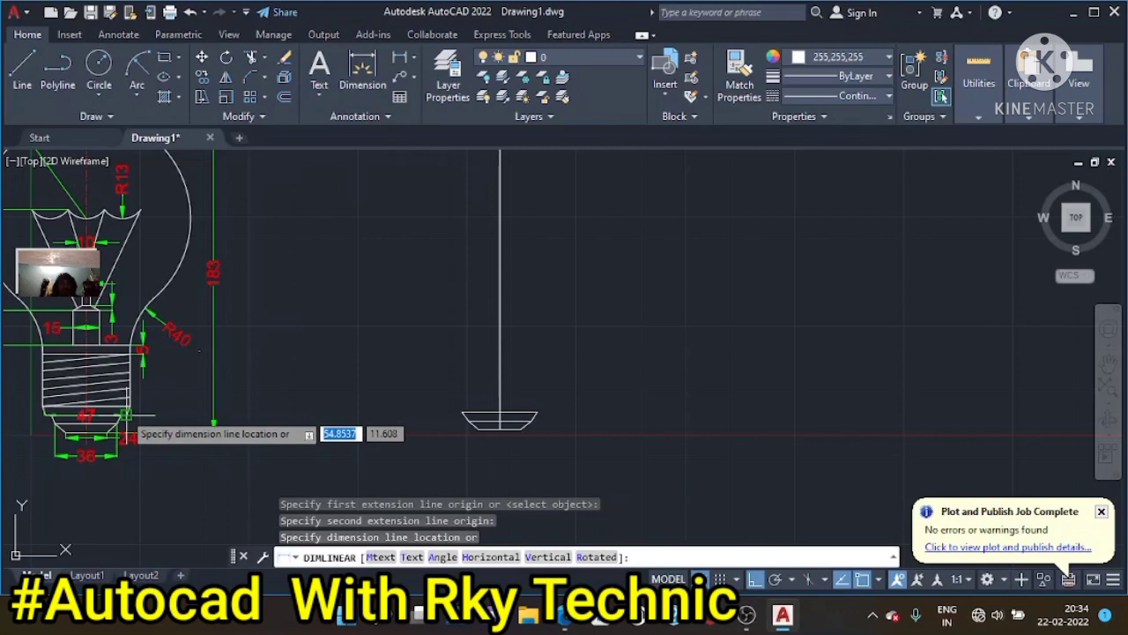
key(Escape)
key(Escape)
key(Escape)
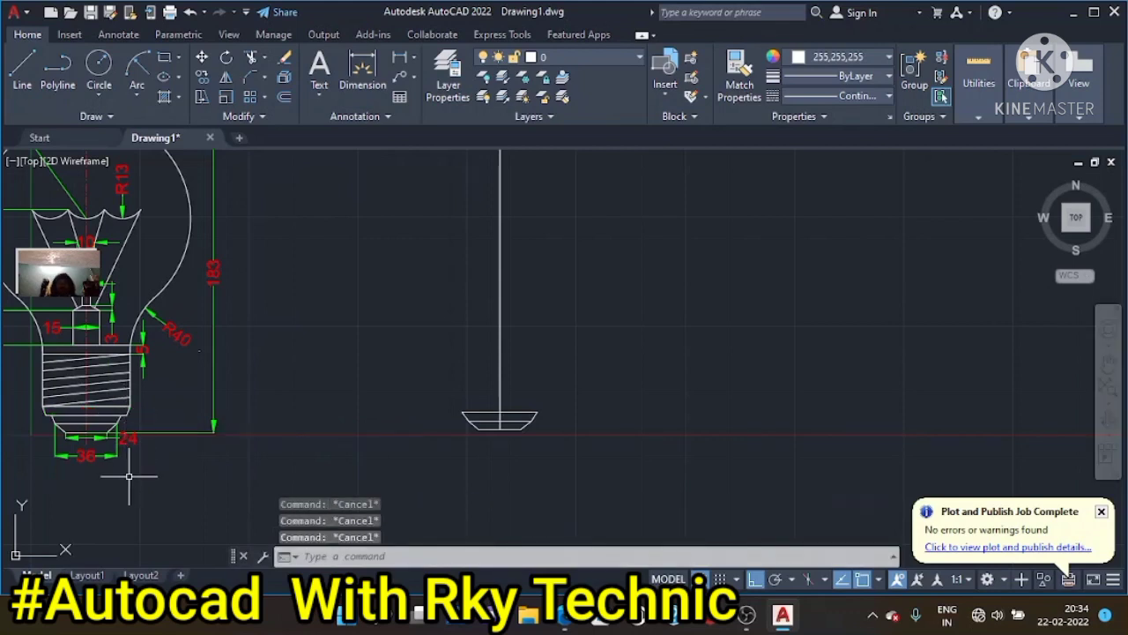
text(4)
key(Return)
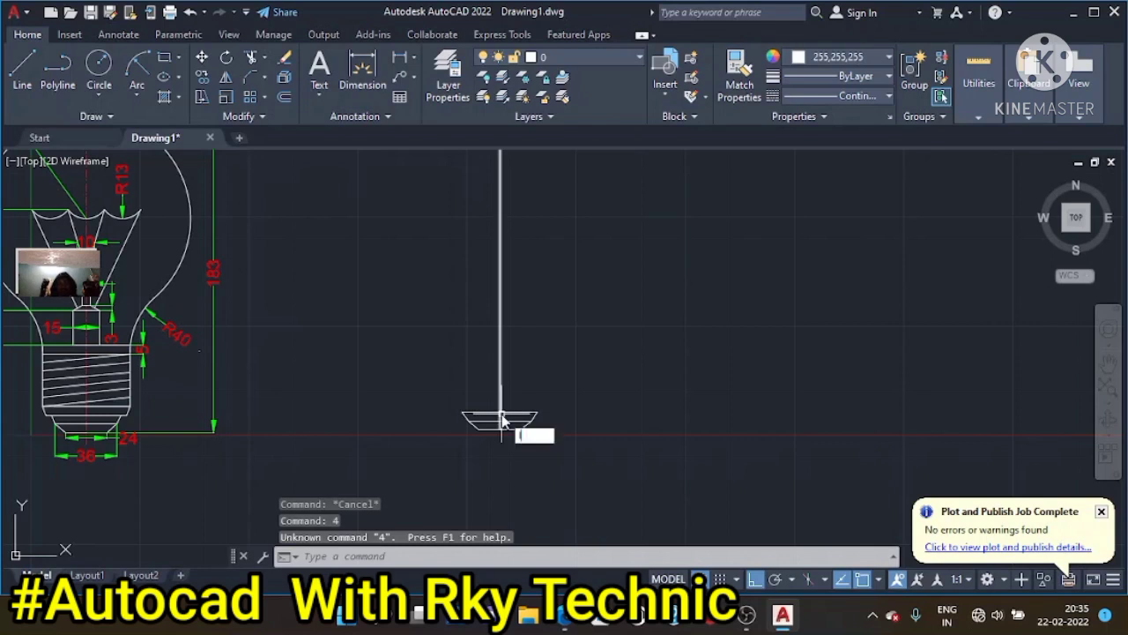
key(Return)
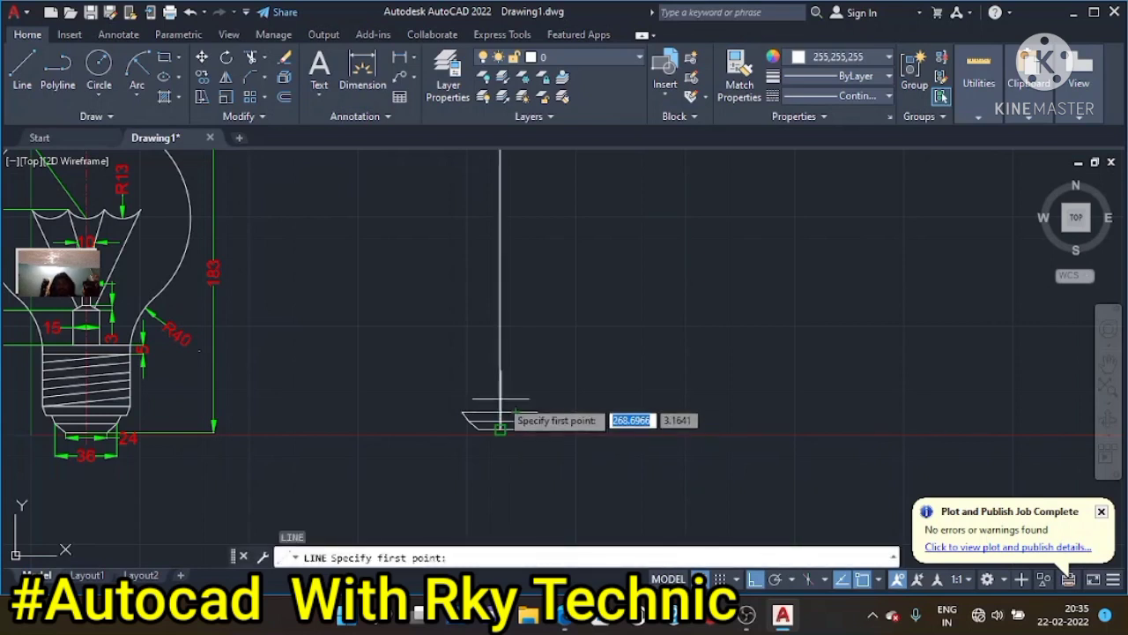
text(5)
key(Return)
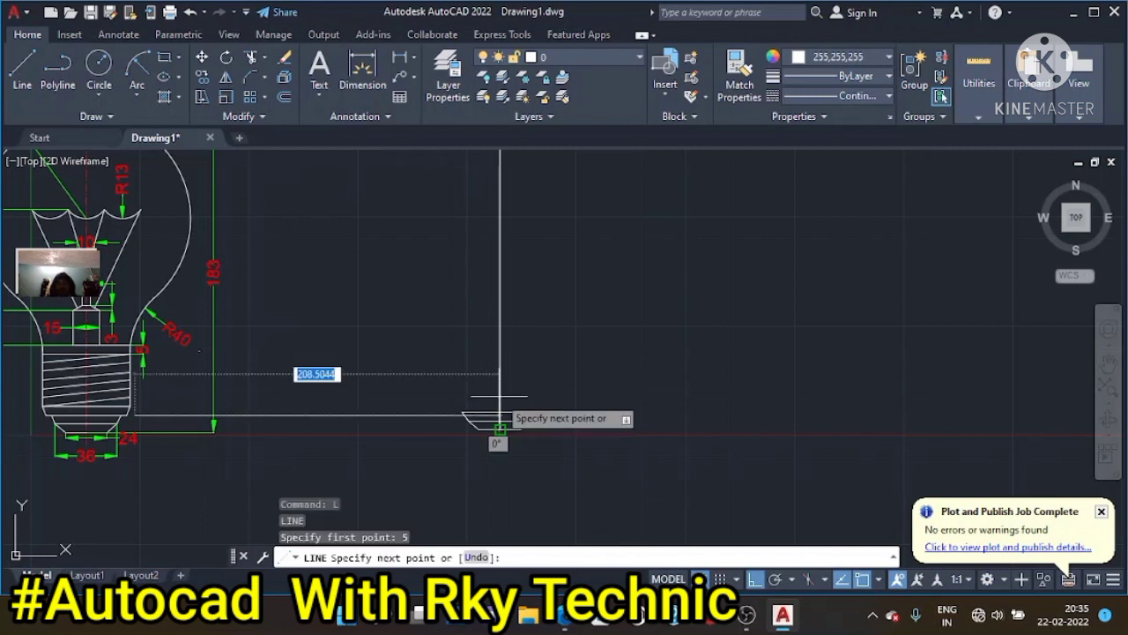
key(Escape)
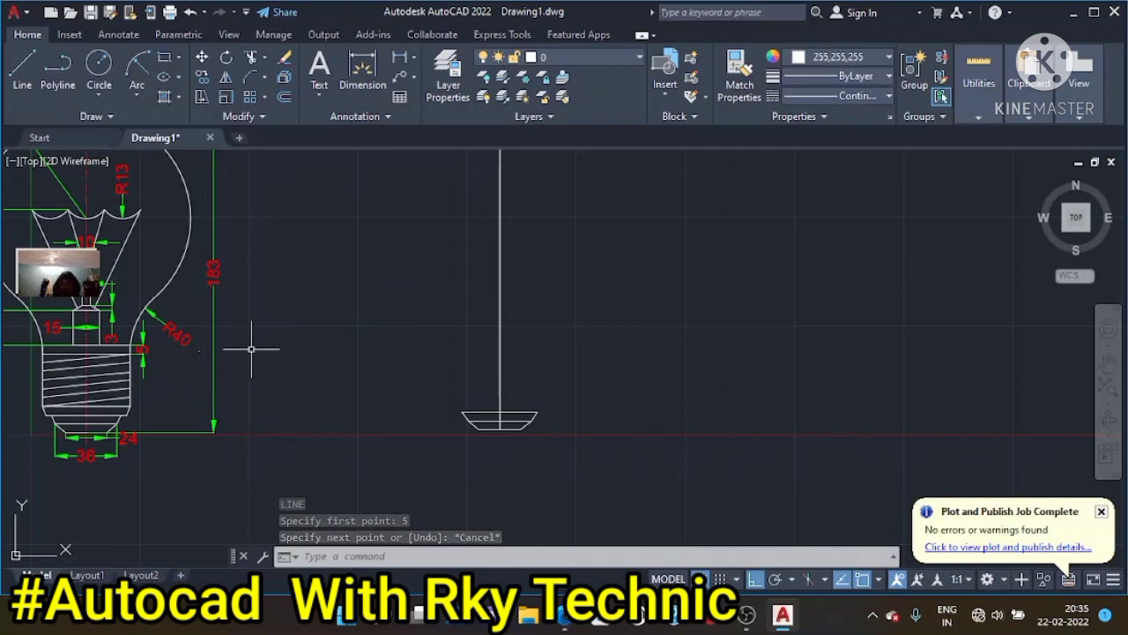
text(o)
Offset the base's top edge 5 units upward as a parallel copy
key(Return)
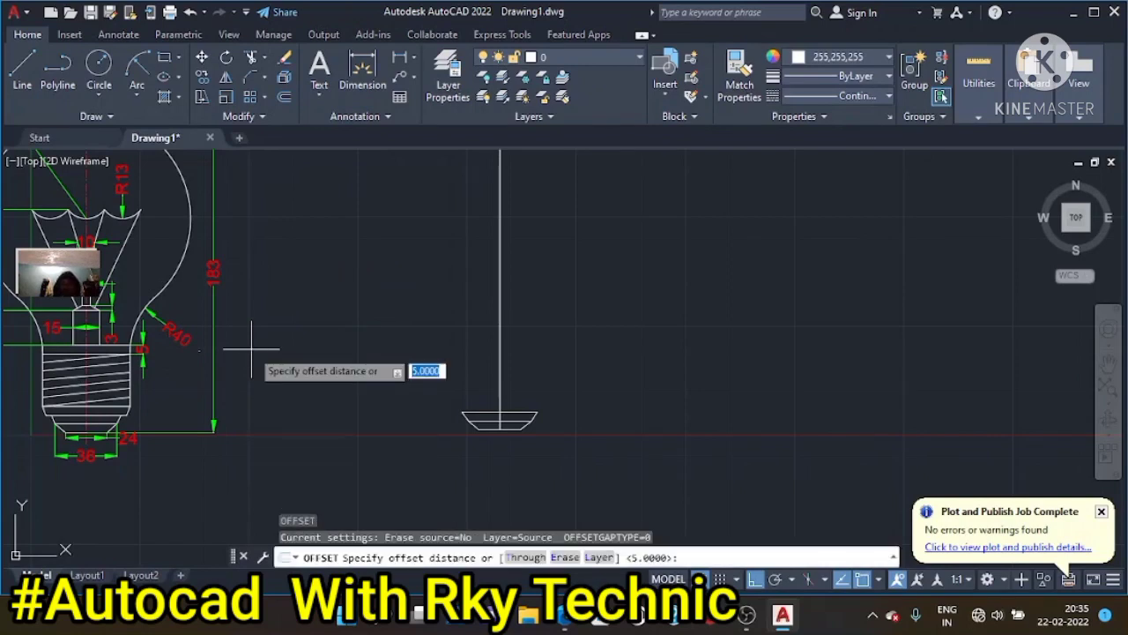
key(Return)
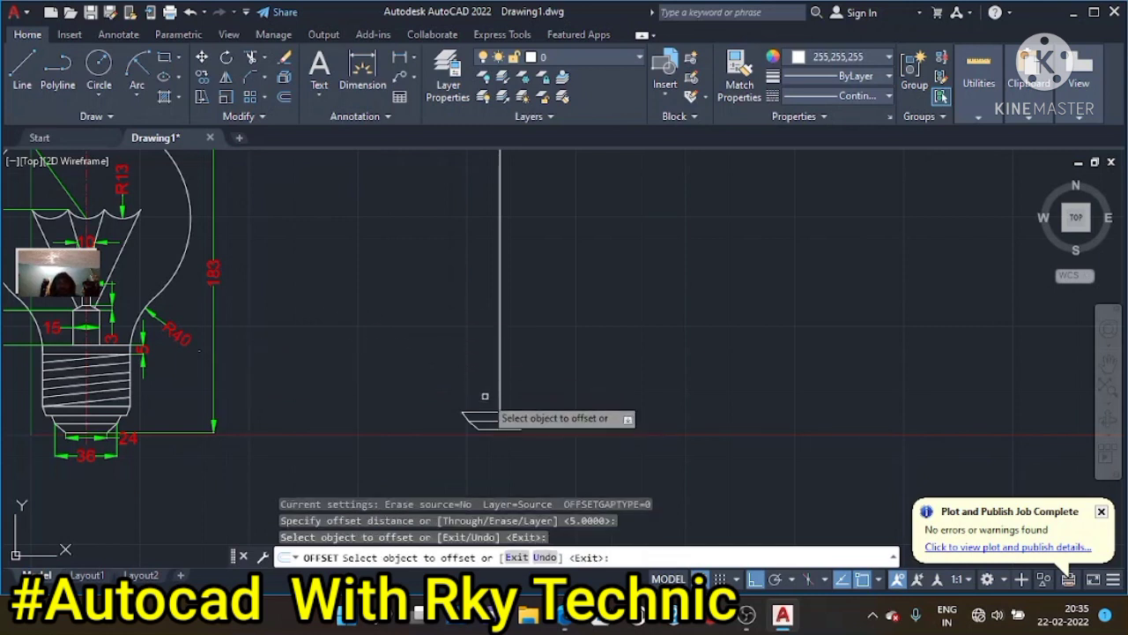
click(486, 410)
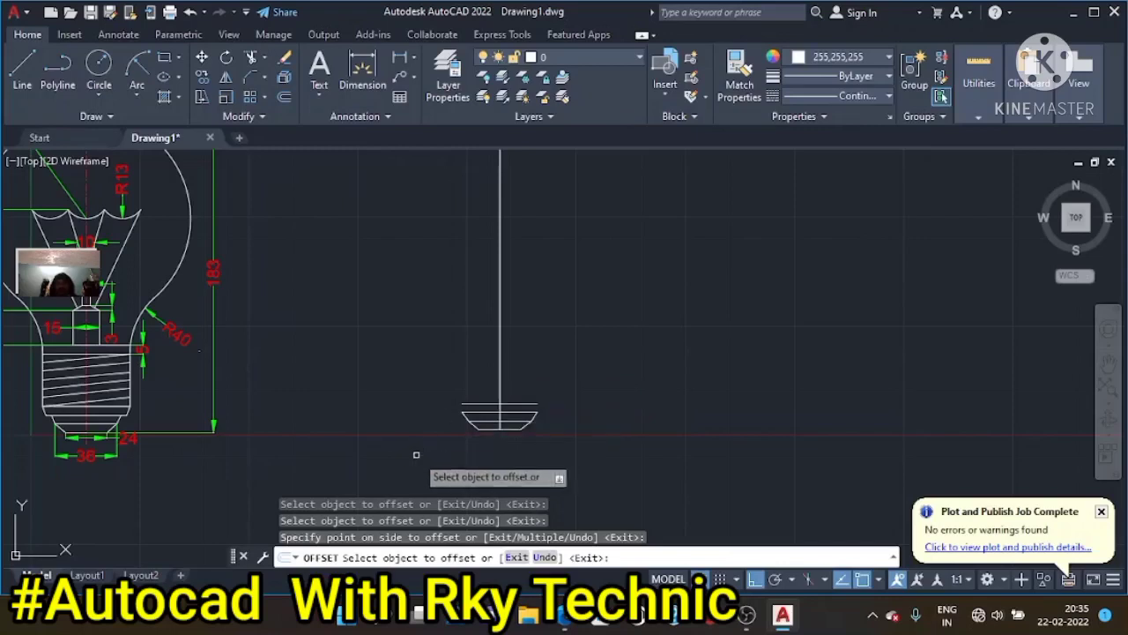
key(Escape)
key(Escape)
key(Escape)
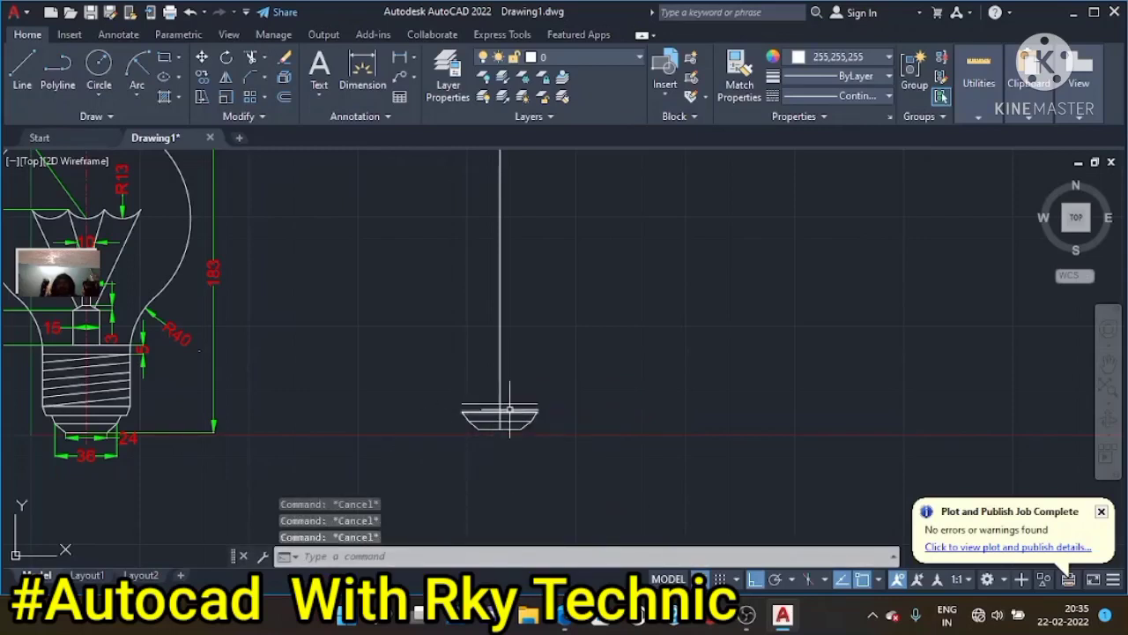
Draw trial 23.5-unit horizontal segments leftward from the stem's foot
text(l)
key(Return)
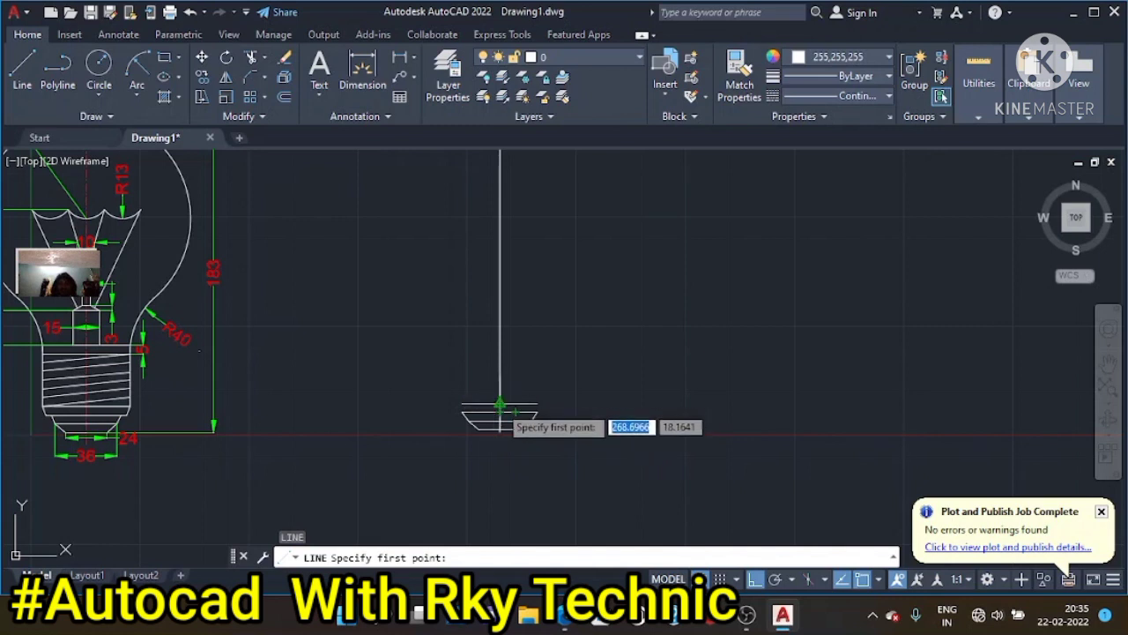
click(500, 405)
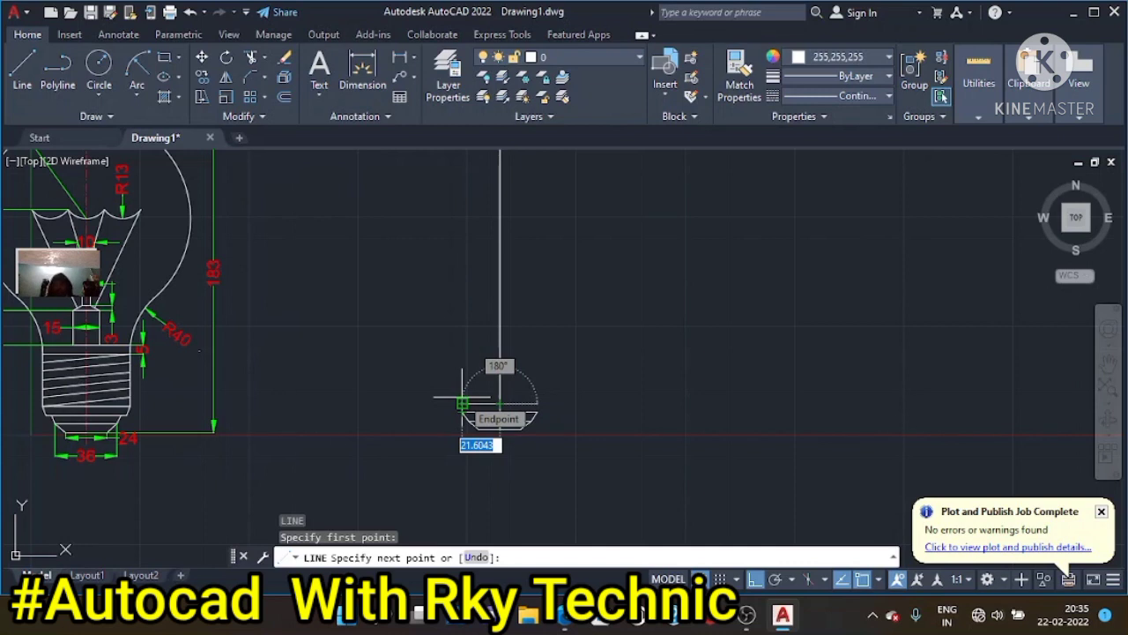
click(462, 403)
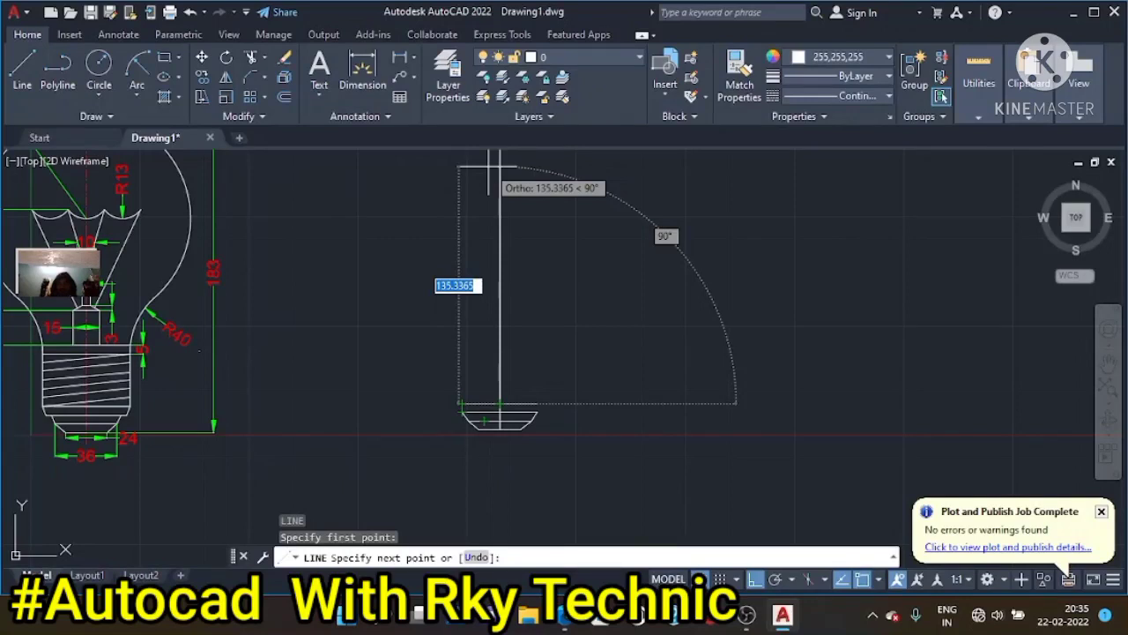
text(23.5)
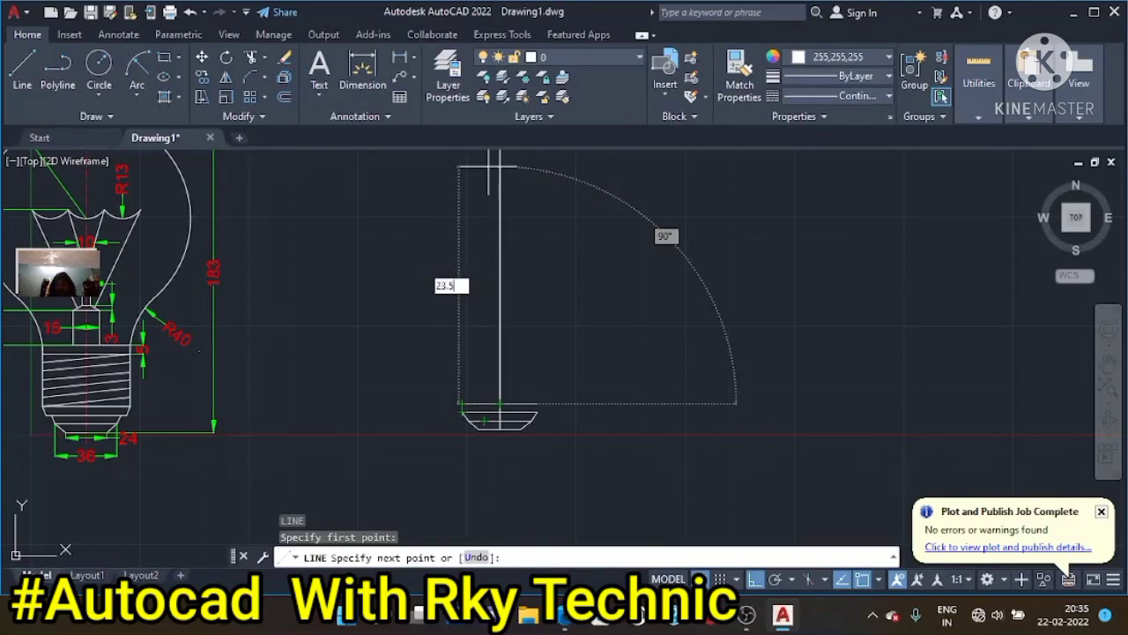
key(Return)
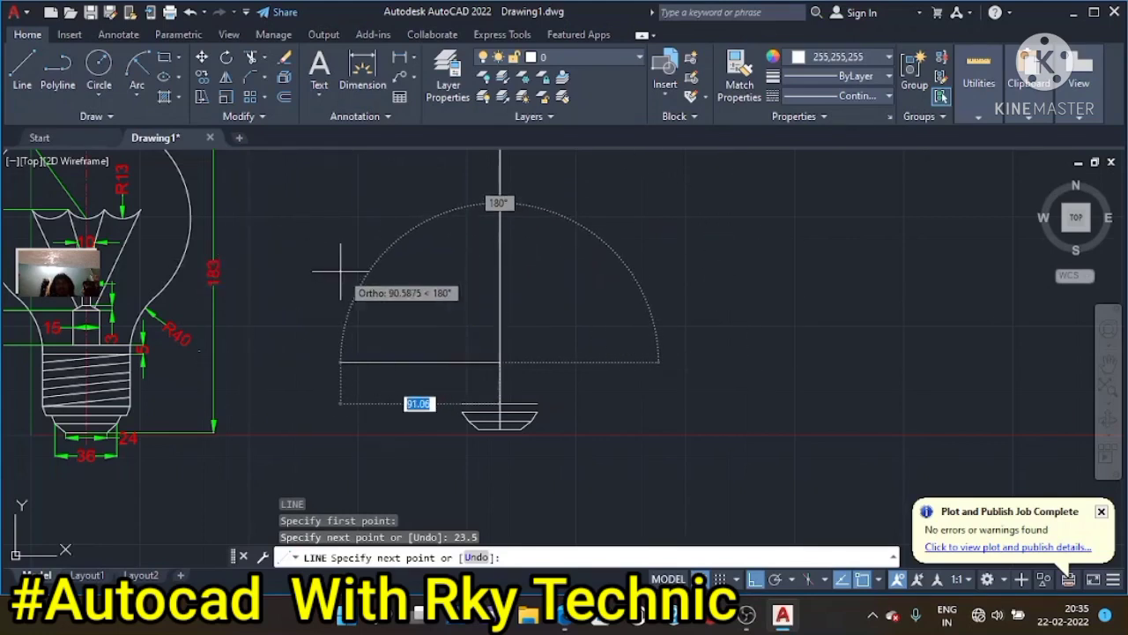
text(23.5)
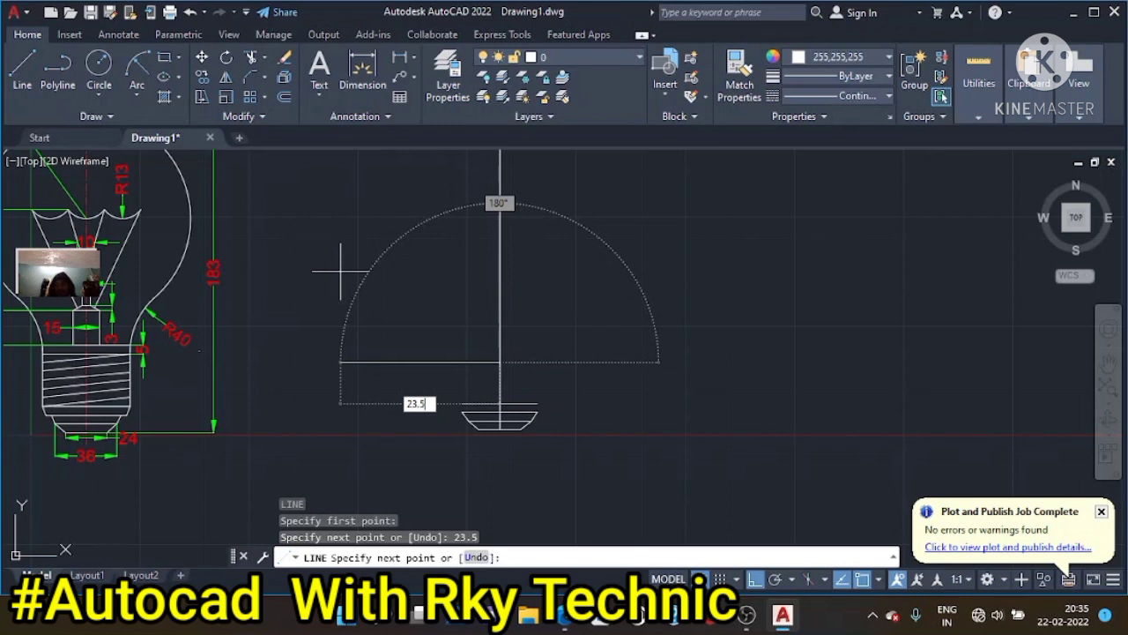
key(Return)
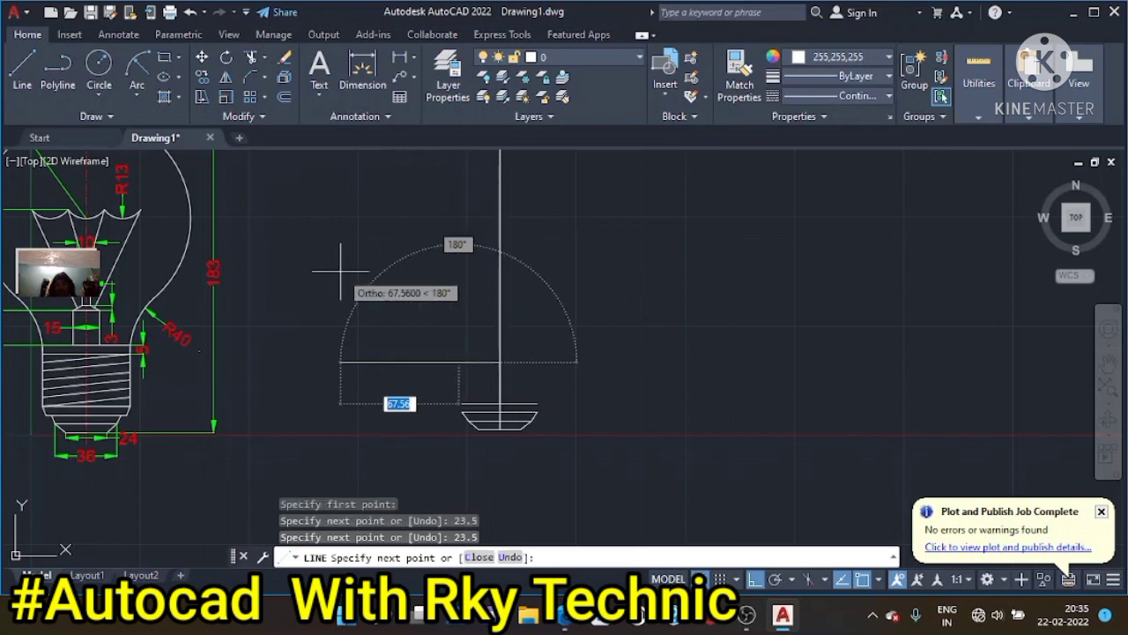
key(Escape)
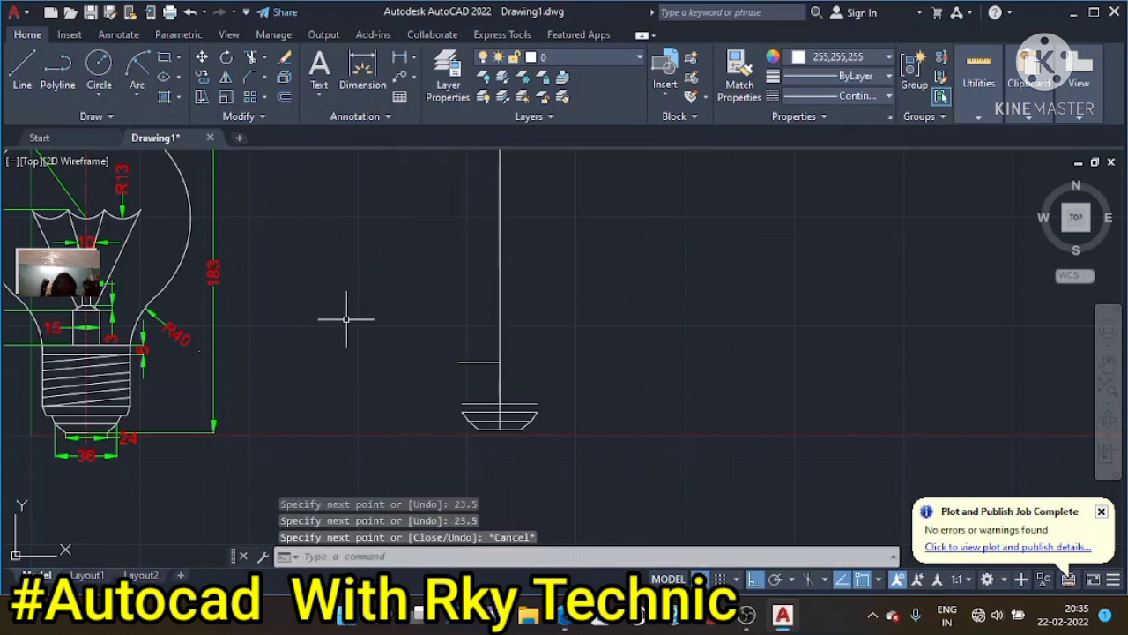
Erase the stray horizontal trial line
click(480, 363)
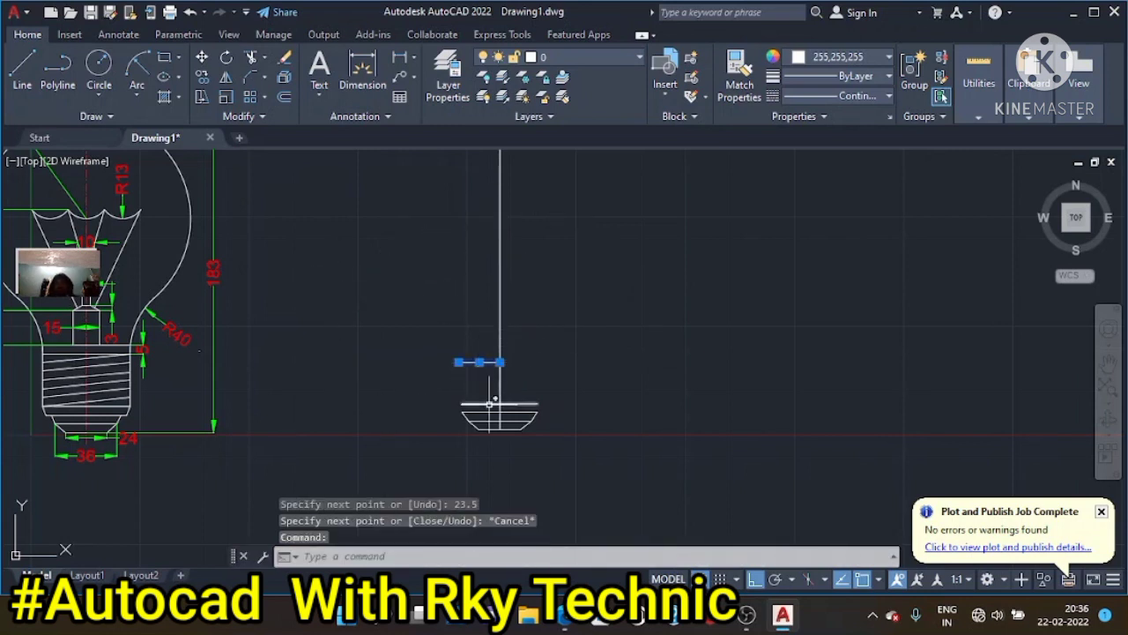
key(Delete)
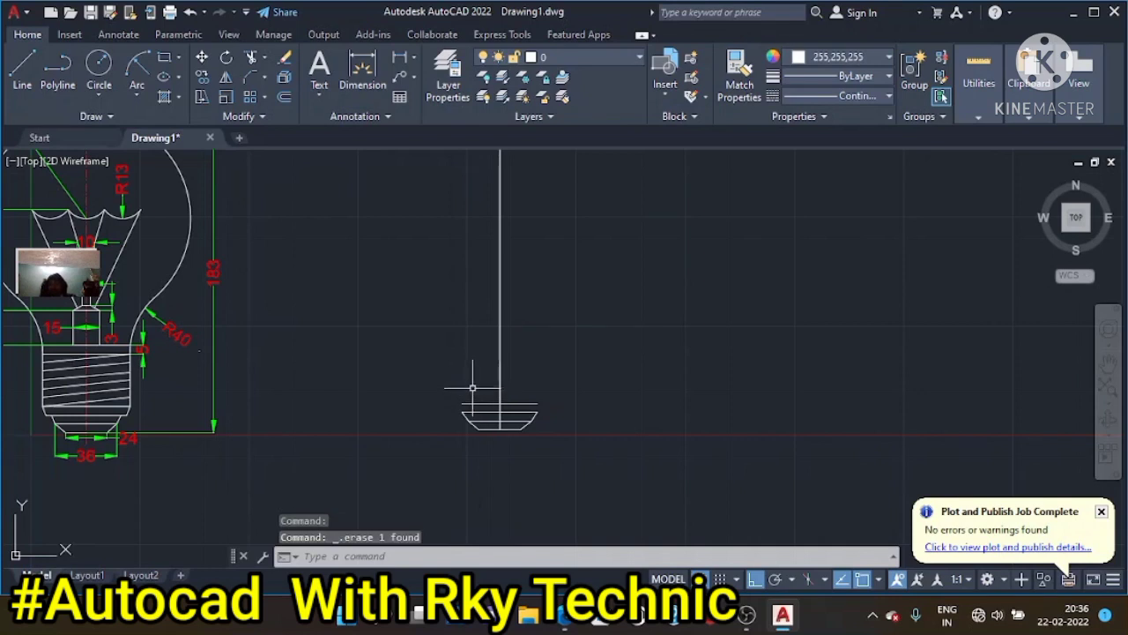
key(Return)
key(Escape)
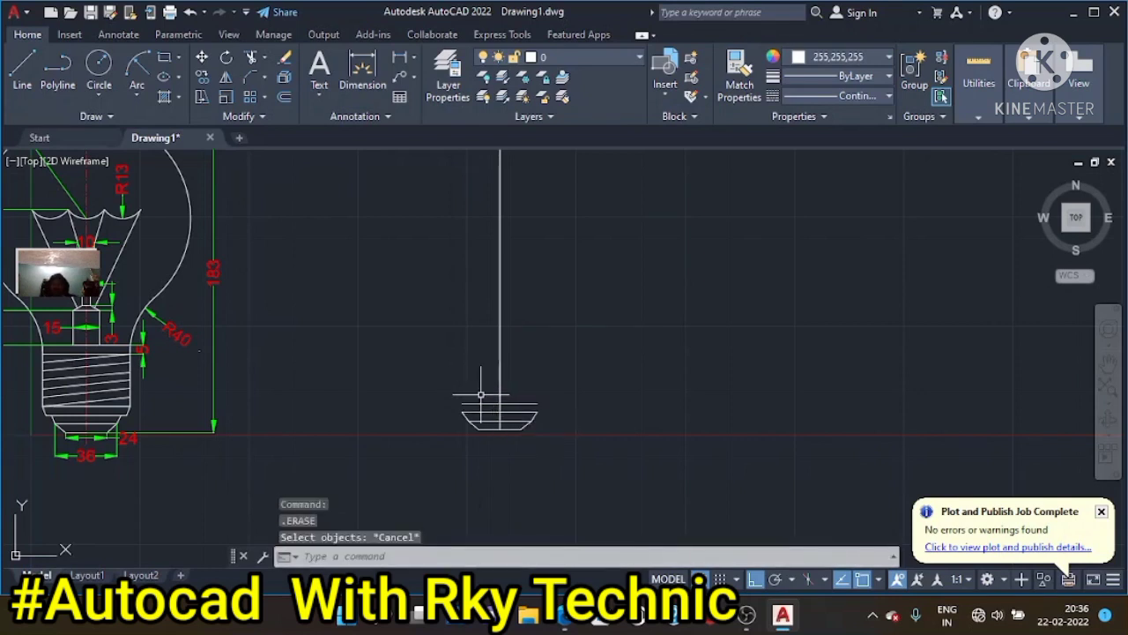
Redraw the 23.5-unit line left from the stem's bottom and delete the unwanted horizontal line
text(l)
key(Return)
click(459, 361)
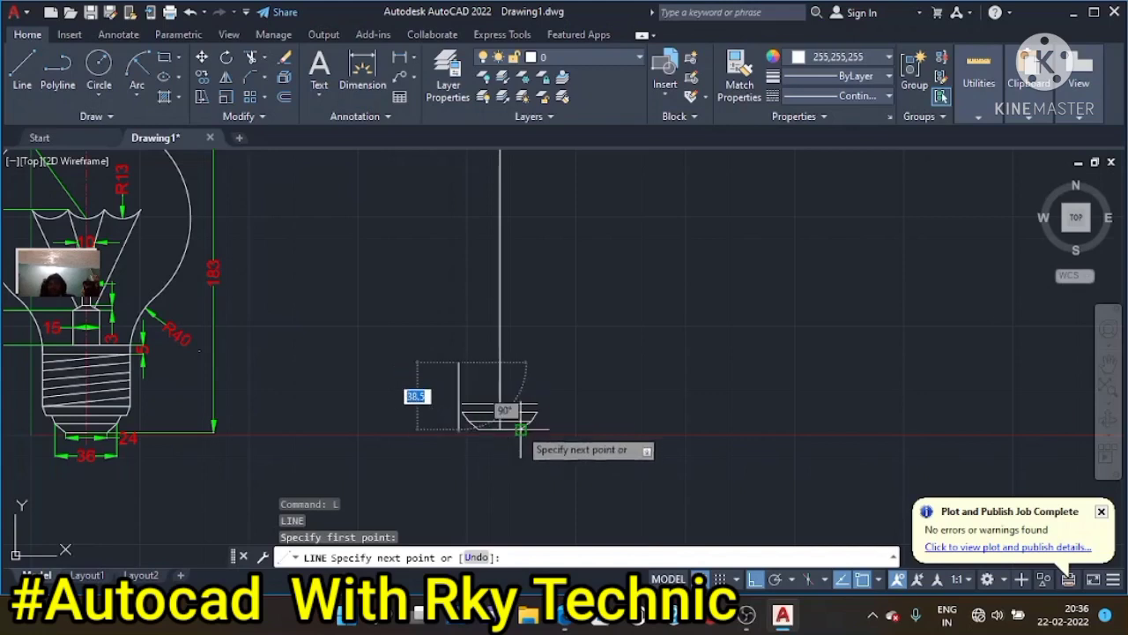
key(Escape)
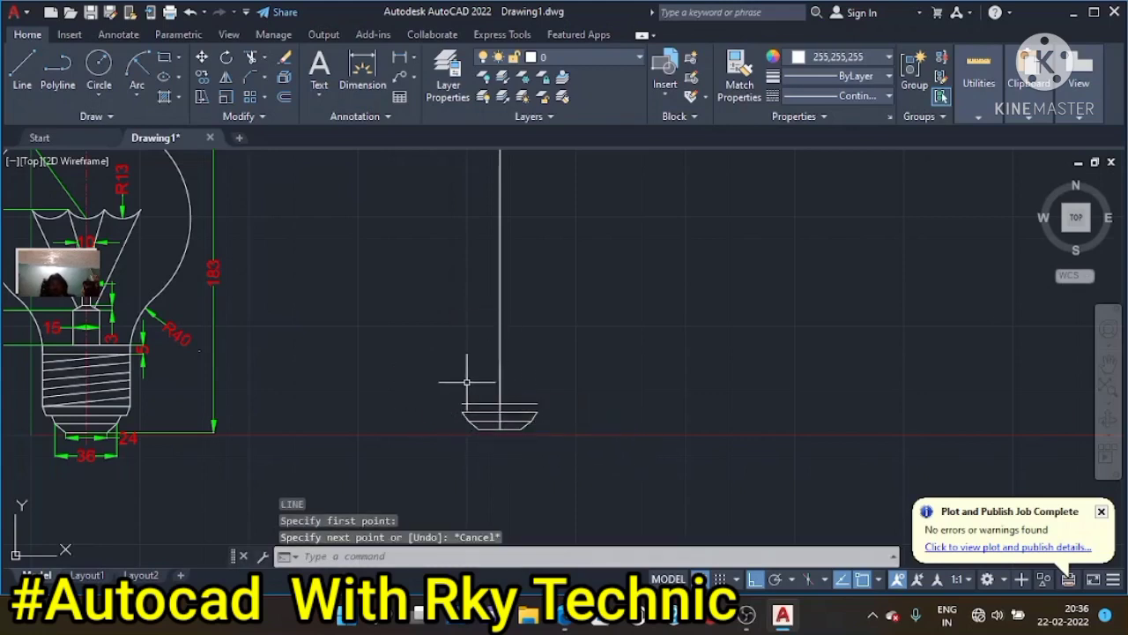
text(l)
key(Return)
click(499, 404)
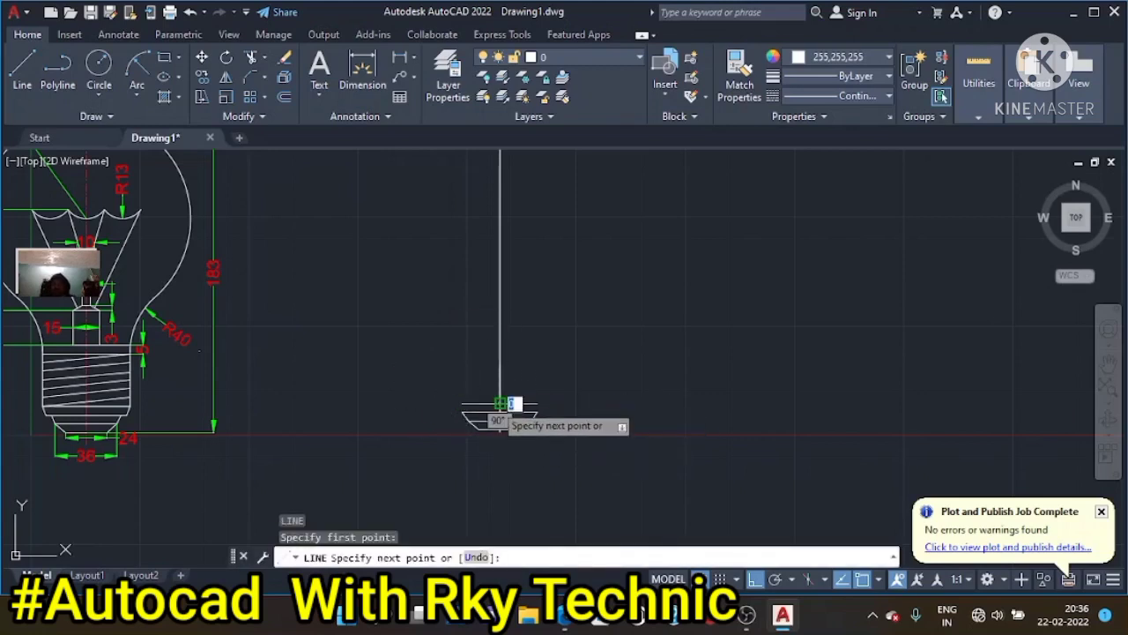
text(23.5)
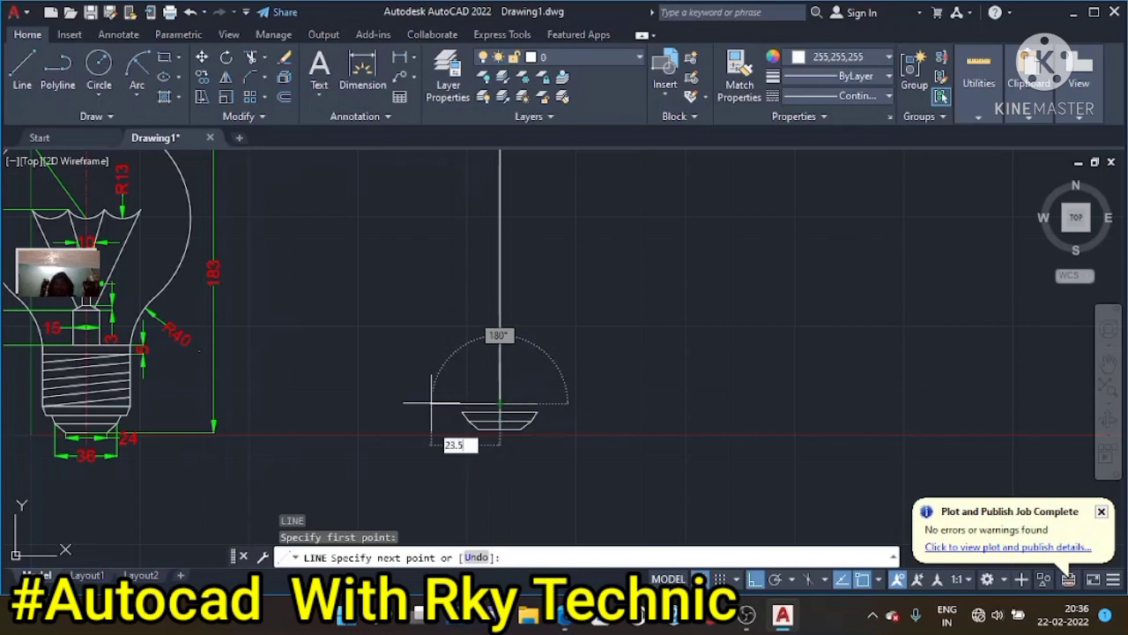
key(Return)
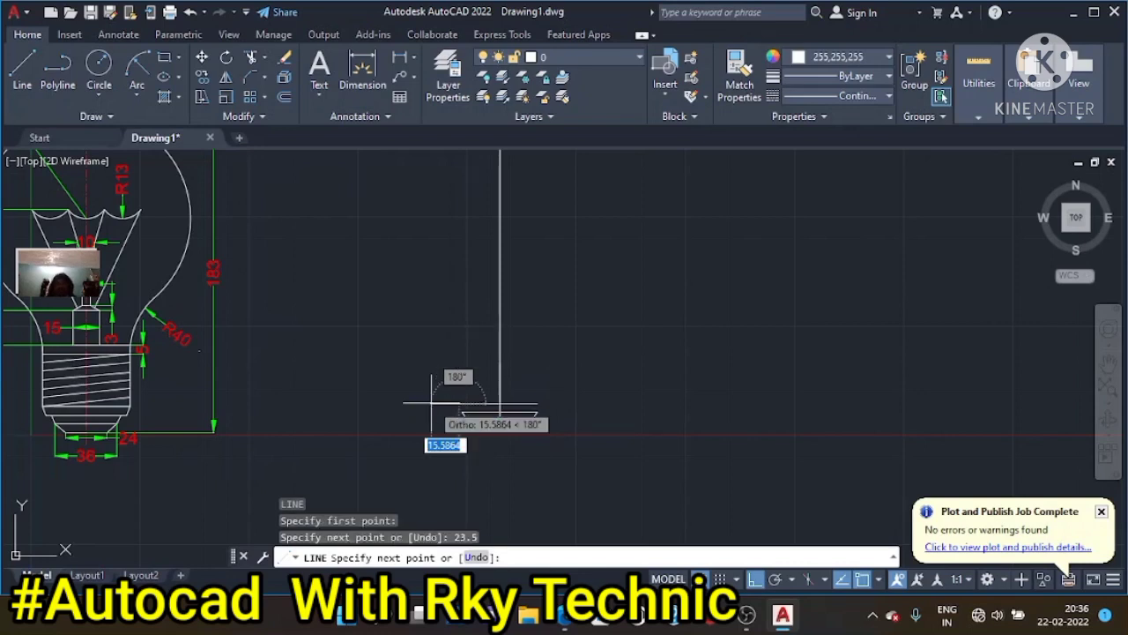
key(Escape)
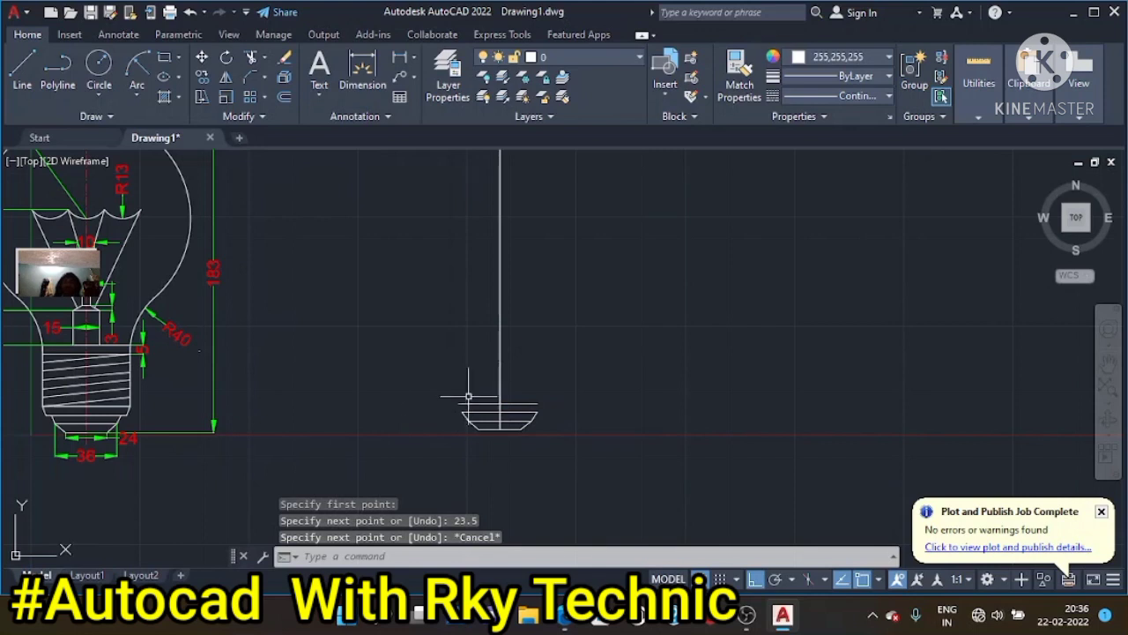
click(520, 403)
key(Delete)
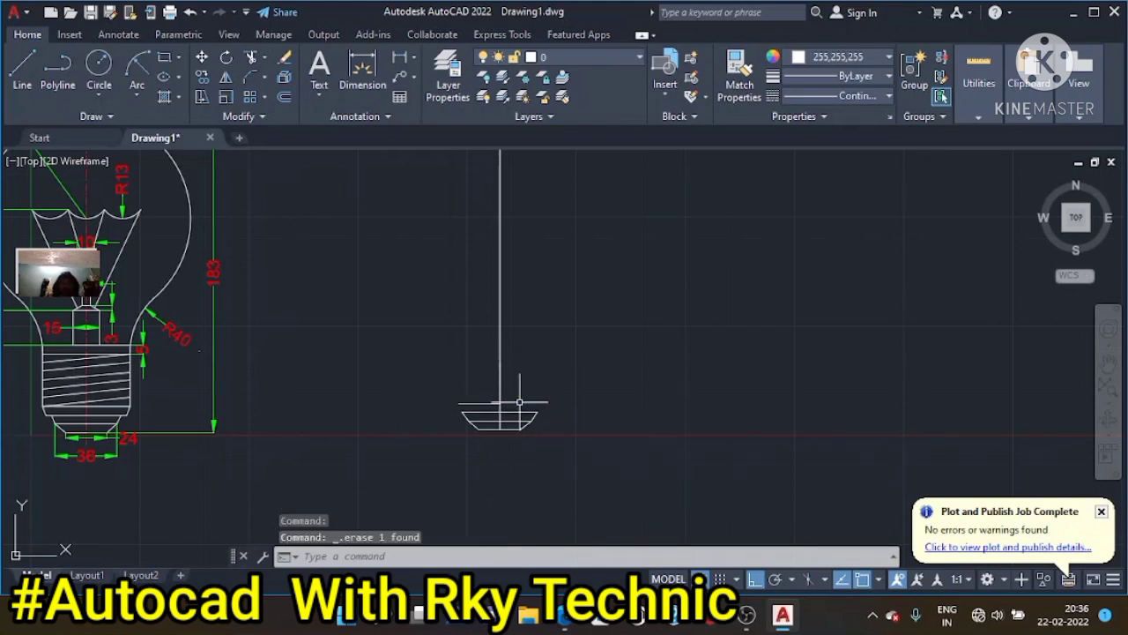
Mirror the short left line across the stem's vertical axis, keeping the source line
text(i)
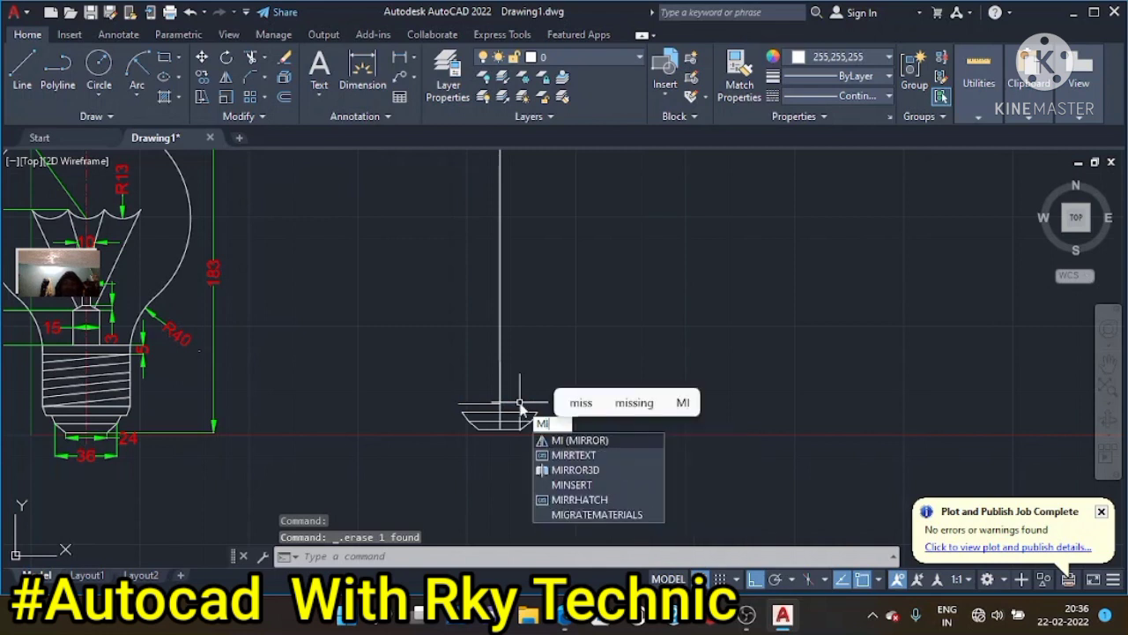
key(Return)
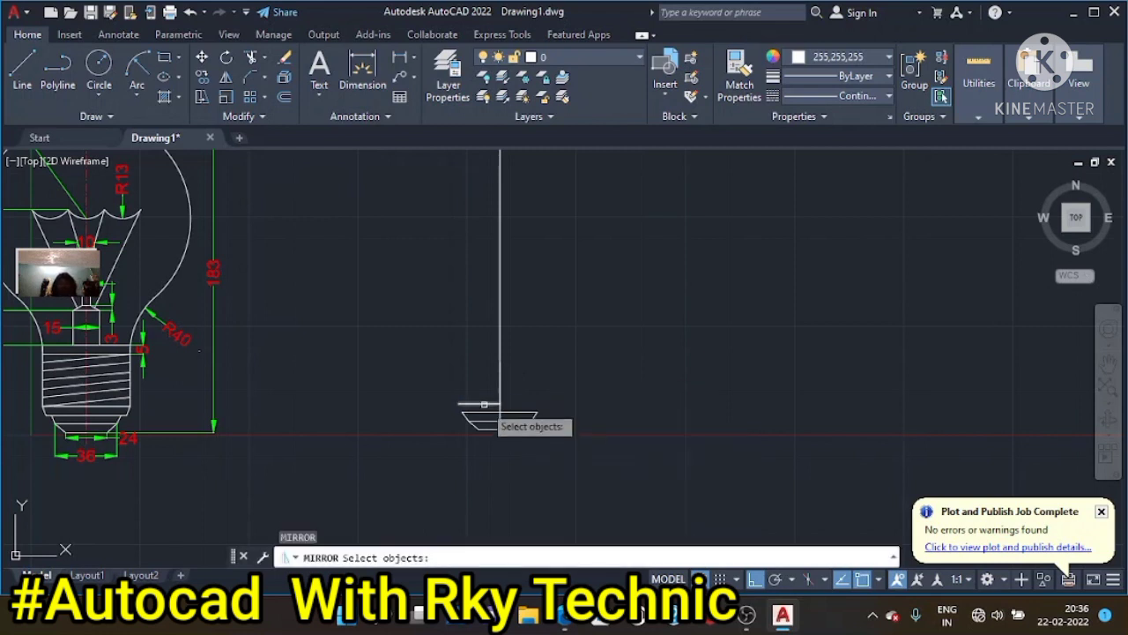
click(480, 405)
key(Return)
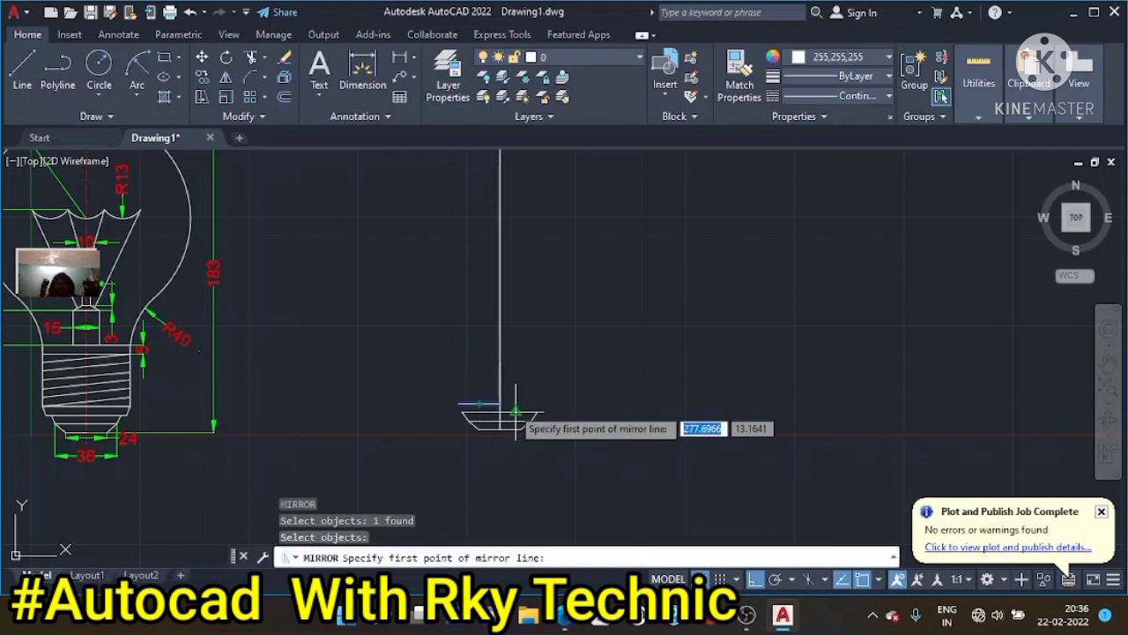
click(499, 405)
click(500, 363)
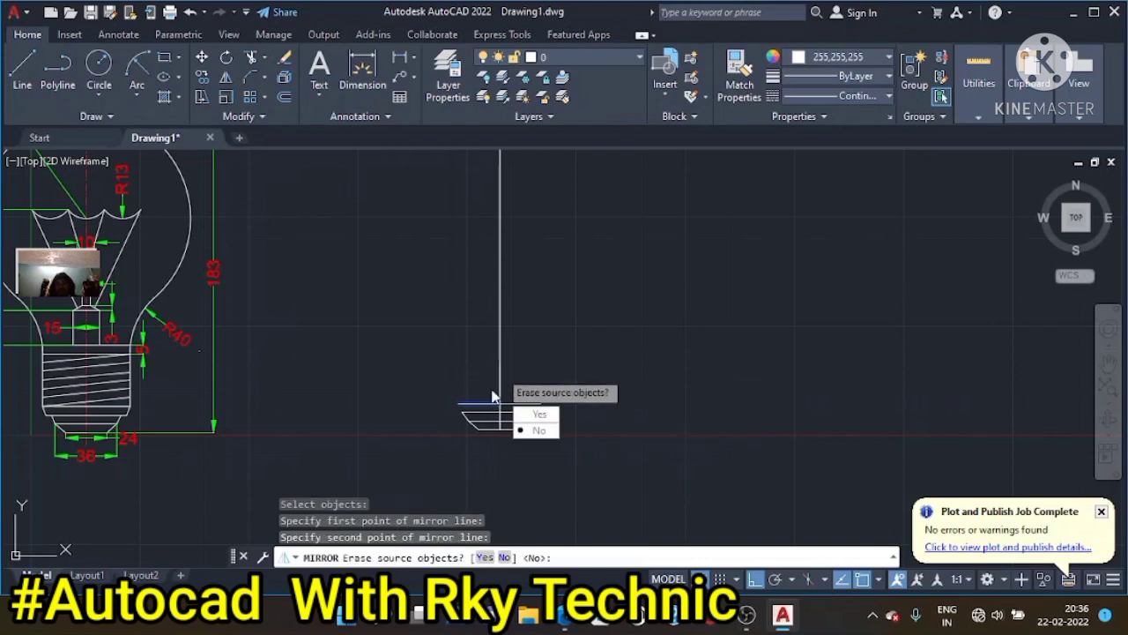
click(533, 431)
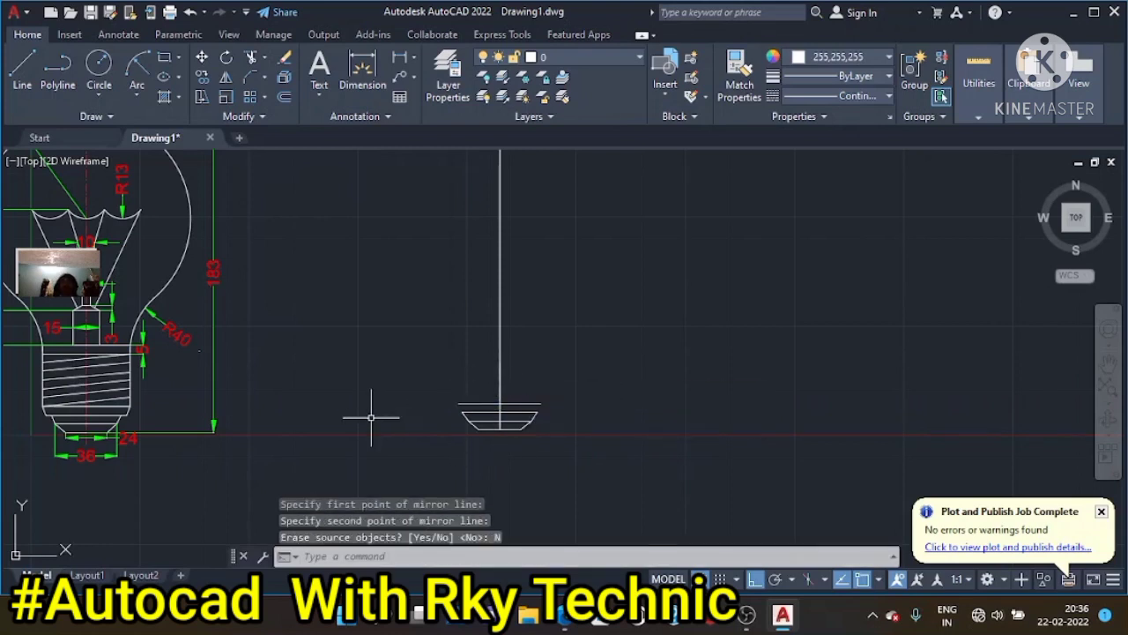
key(Escape)
scroll(370, 417, up, 1)
Add a short line segment at the base's right end
text(l)
key(Return)
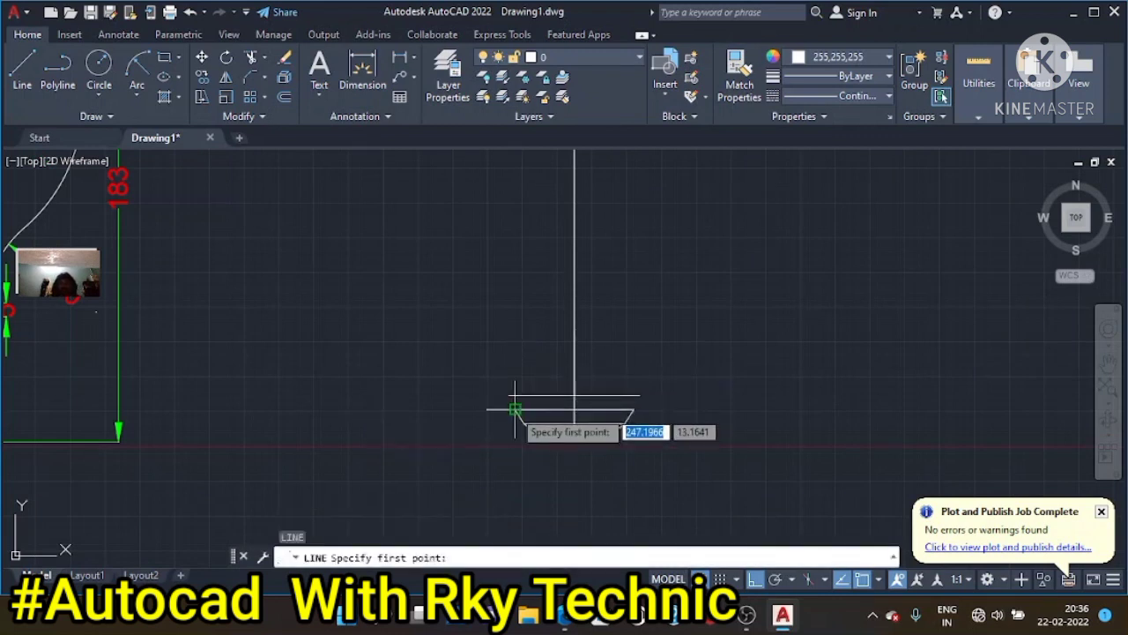
click(515, 409)
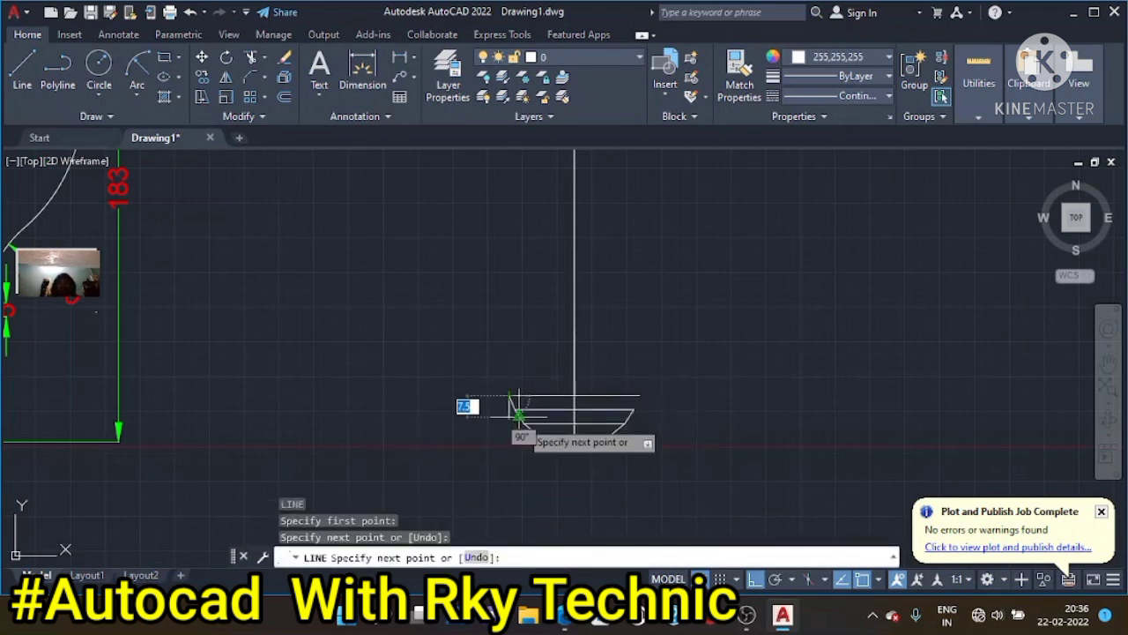
key(Escape)
key(Return)
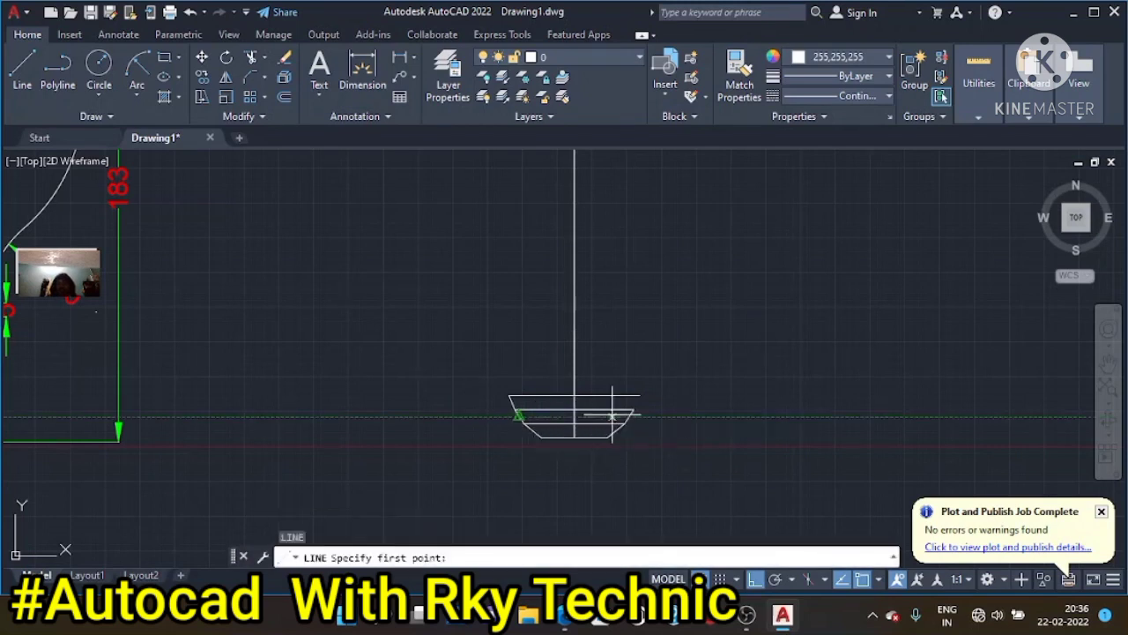
click(633, 410)
click(639, 396)
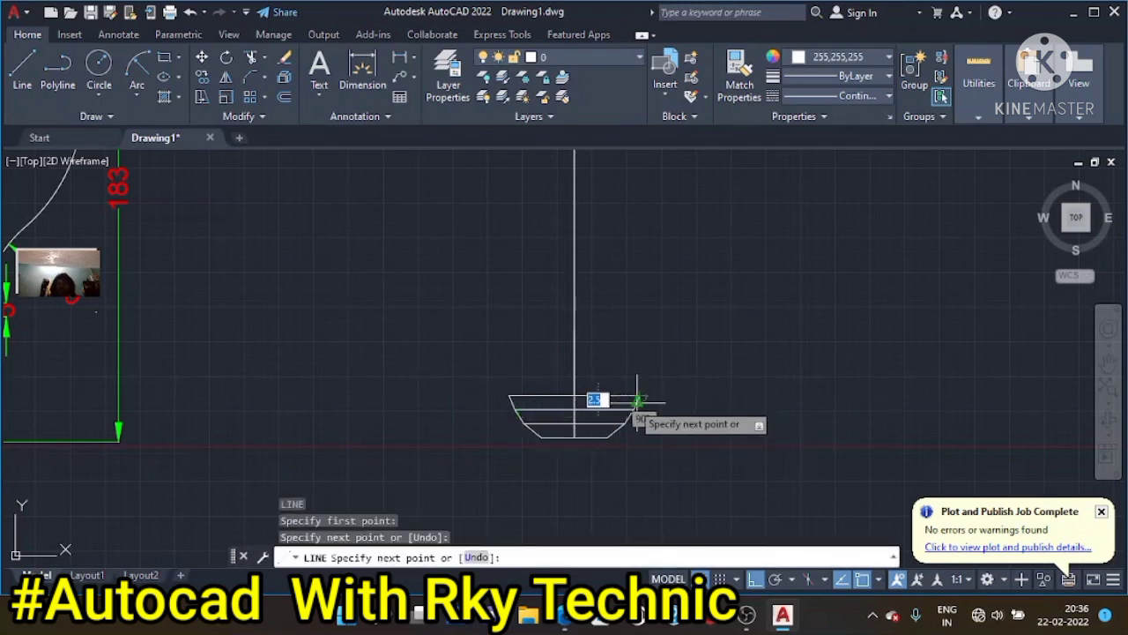
key(Escape)
scroll(323, 379, down, 1)
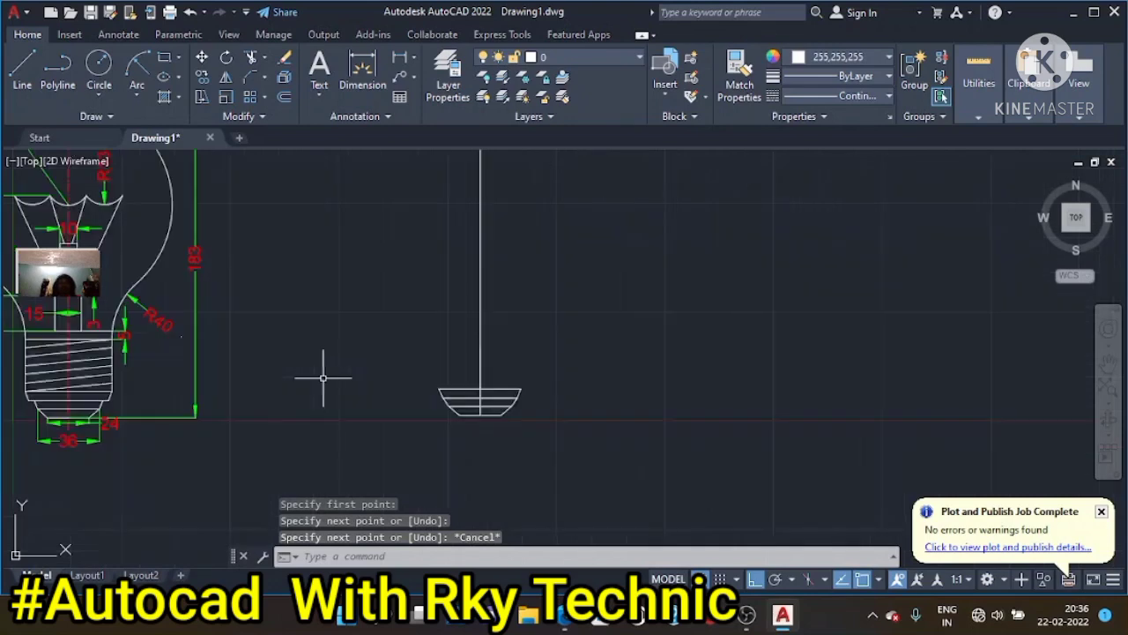
Cancel a started offset and zoom out to show the reference bulb and new base
key(Escape)
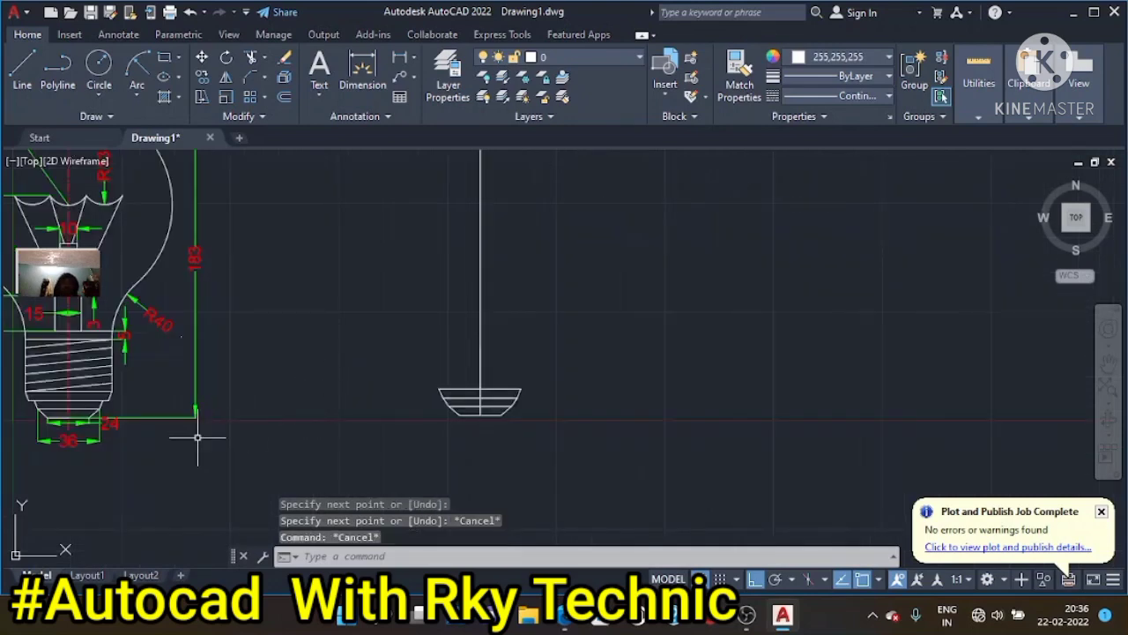
key(Escape)
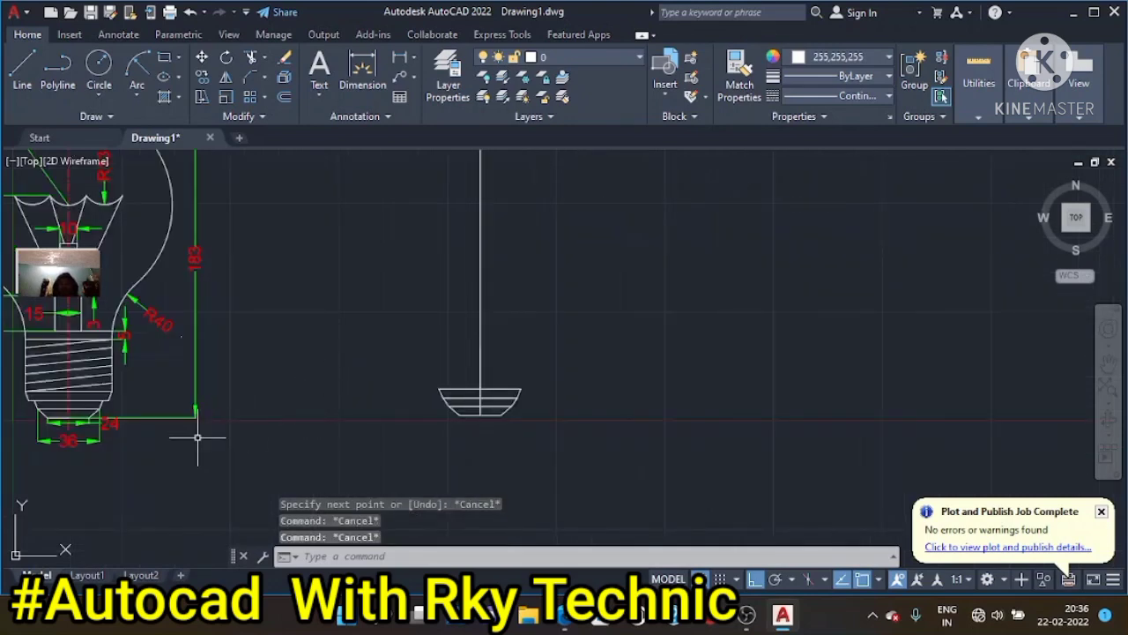
text(5)
key(BackSpace)
text(o)
key(Return)
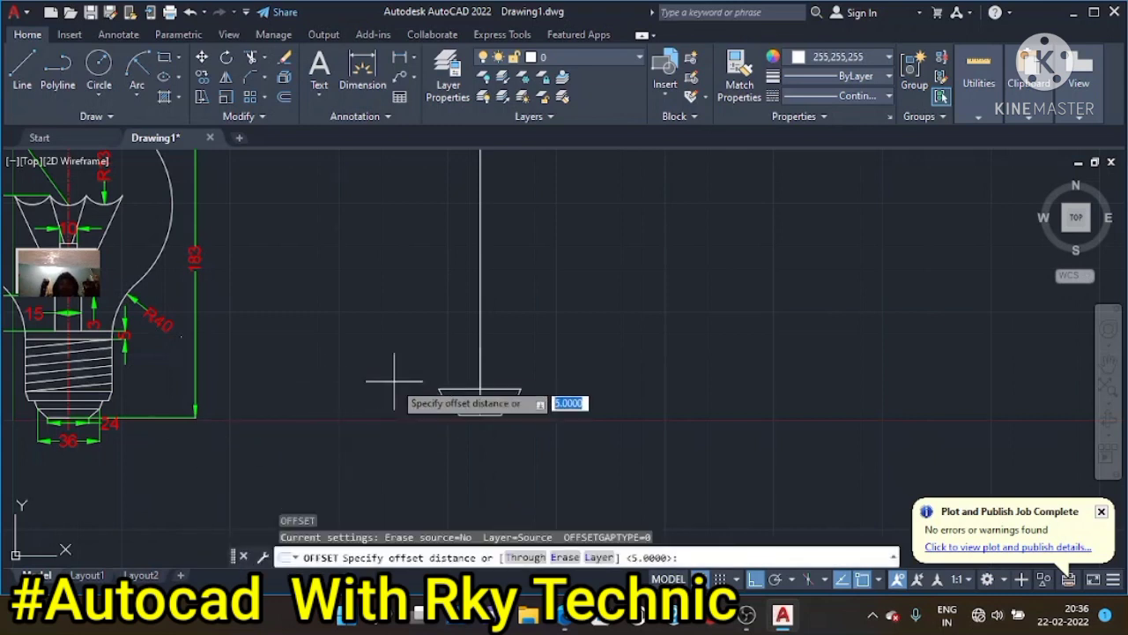
key(Escape)
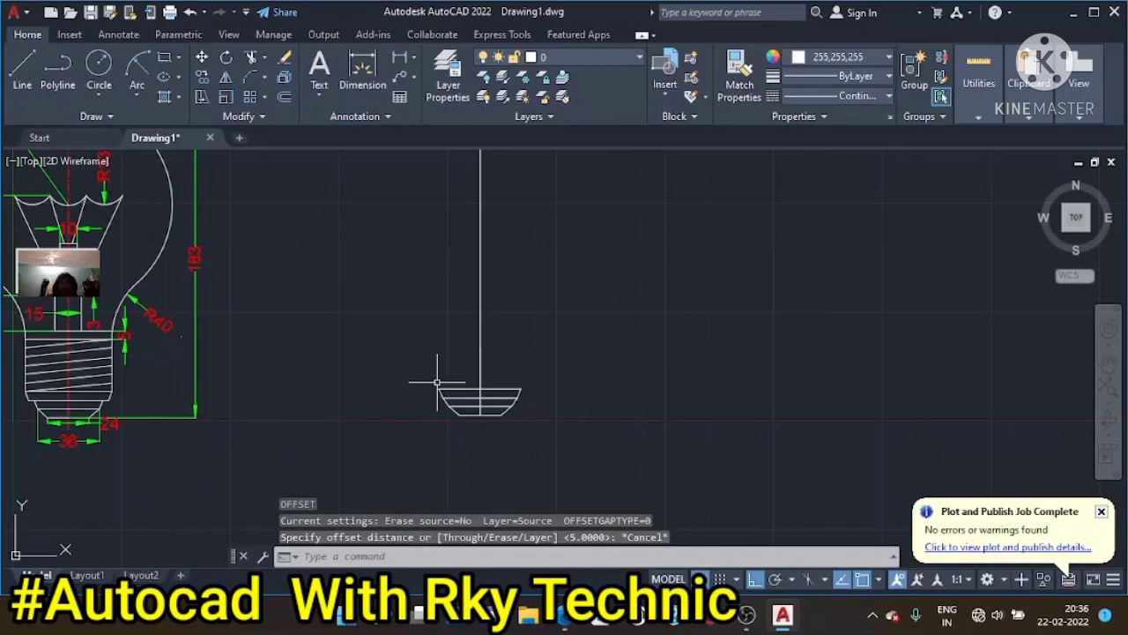
text(l)
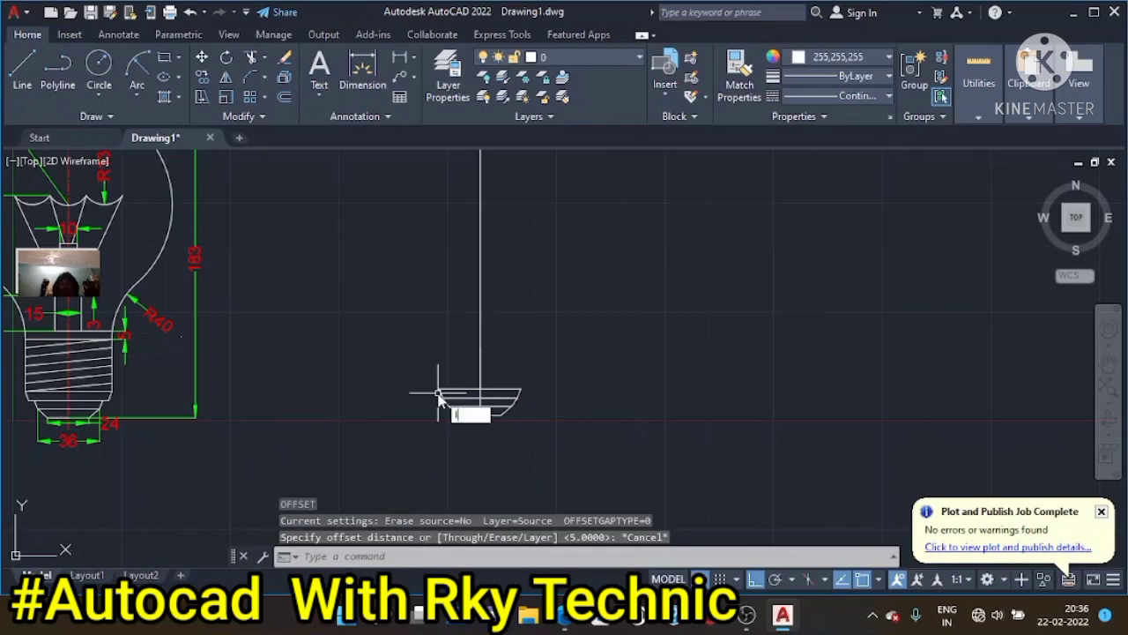
key(Return)
scroll(265, 345, down, 2)
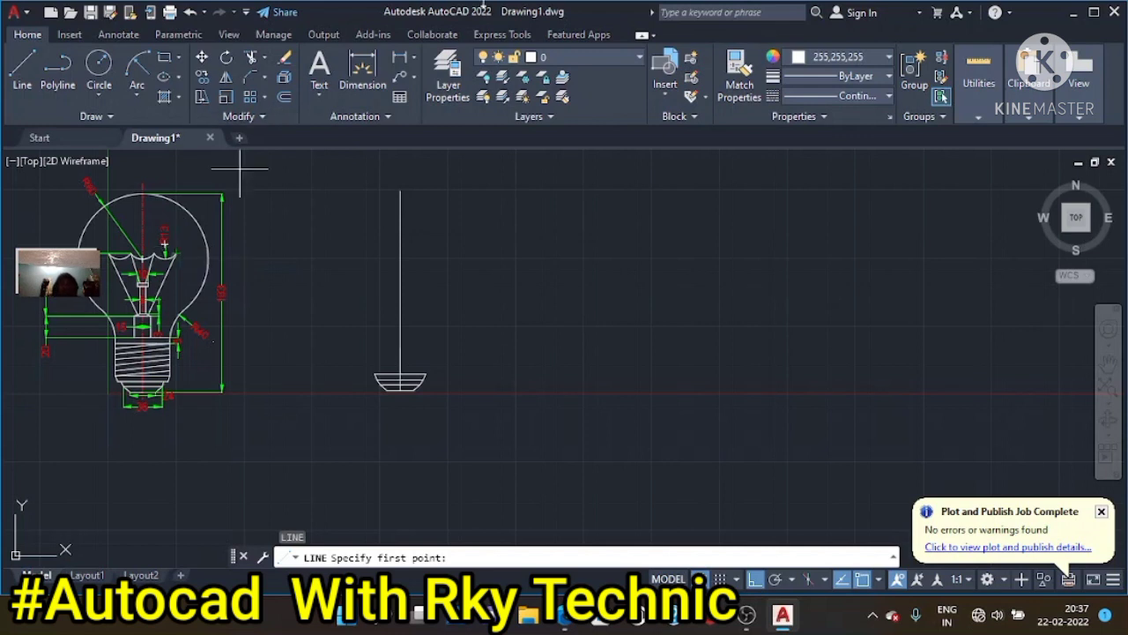
click(401, 58)
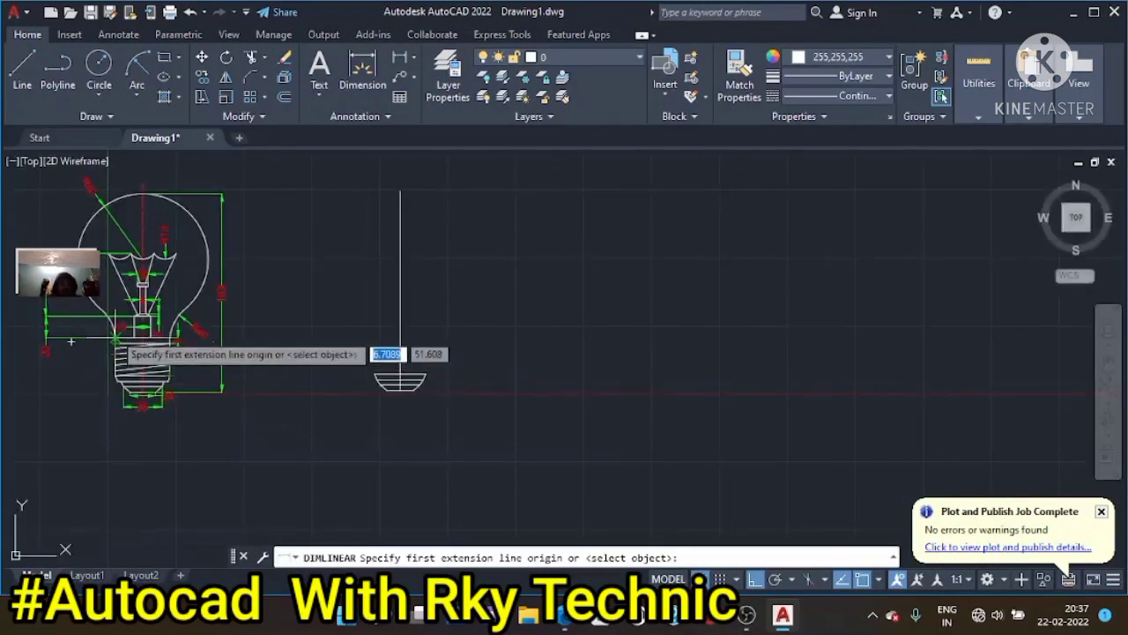
click(115, 353)
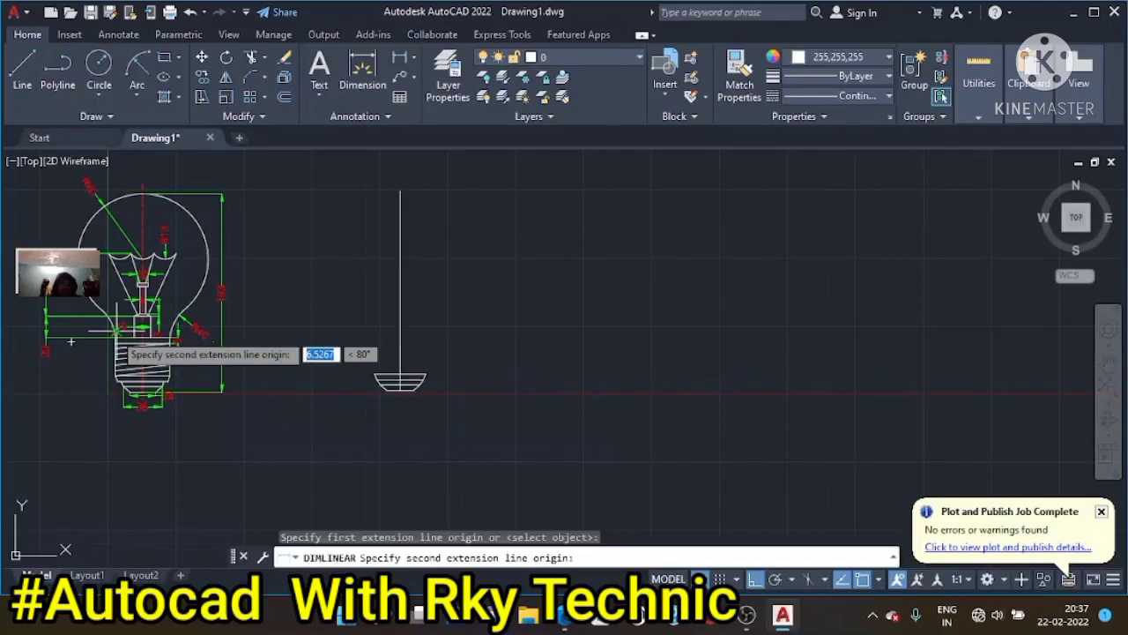
click(118, 381)
key(Escape)
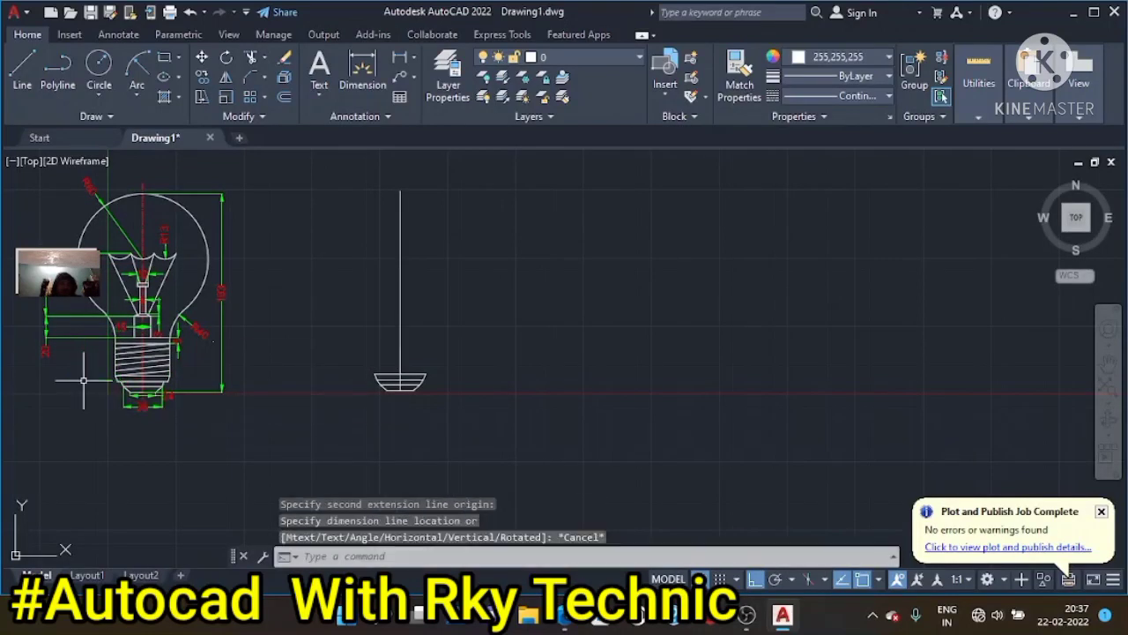
key(Escape)
text(o)
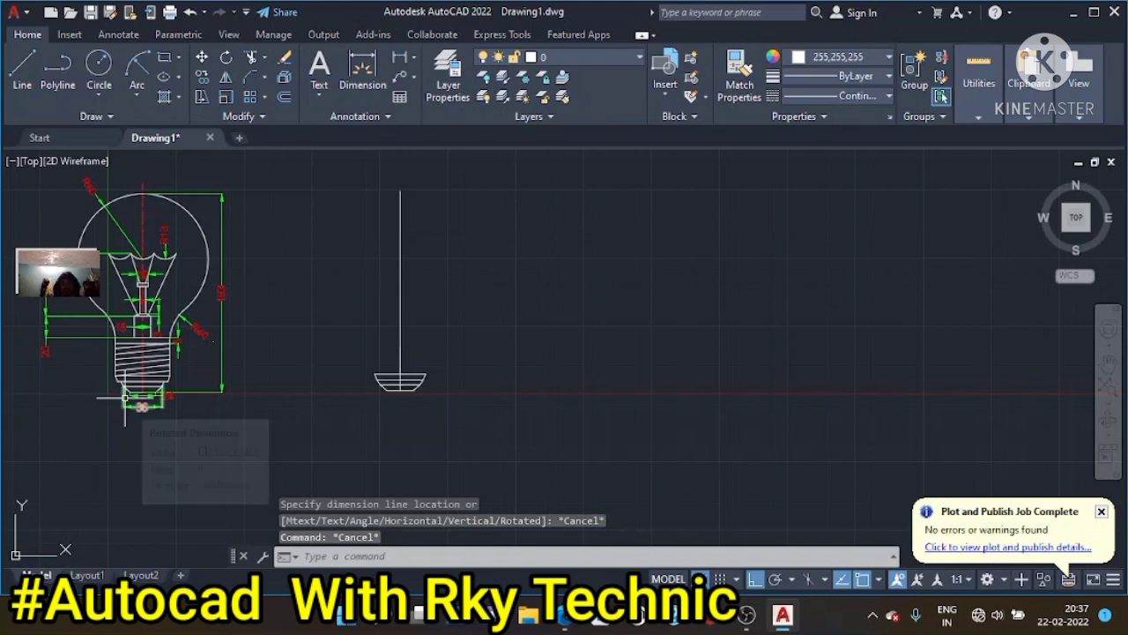
Offset the base's top line 40 units upward
key(Return)
text(40)
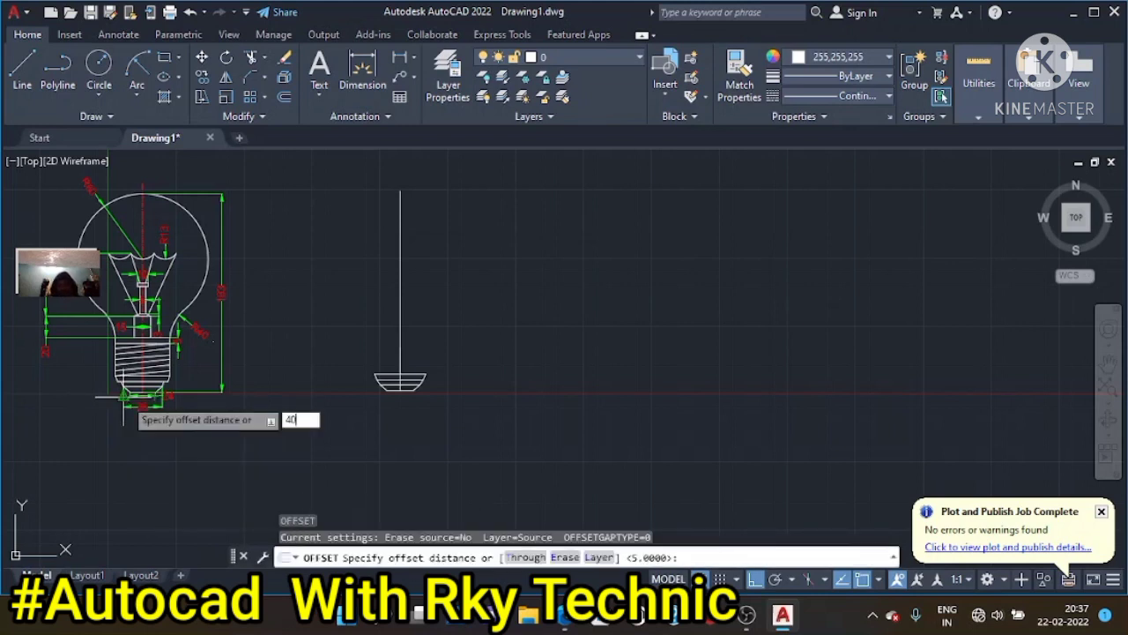
key(Return)
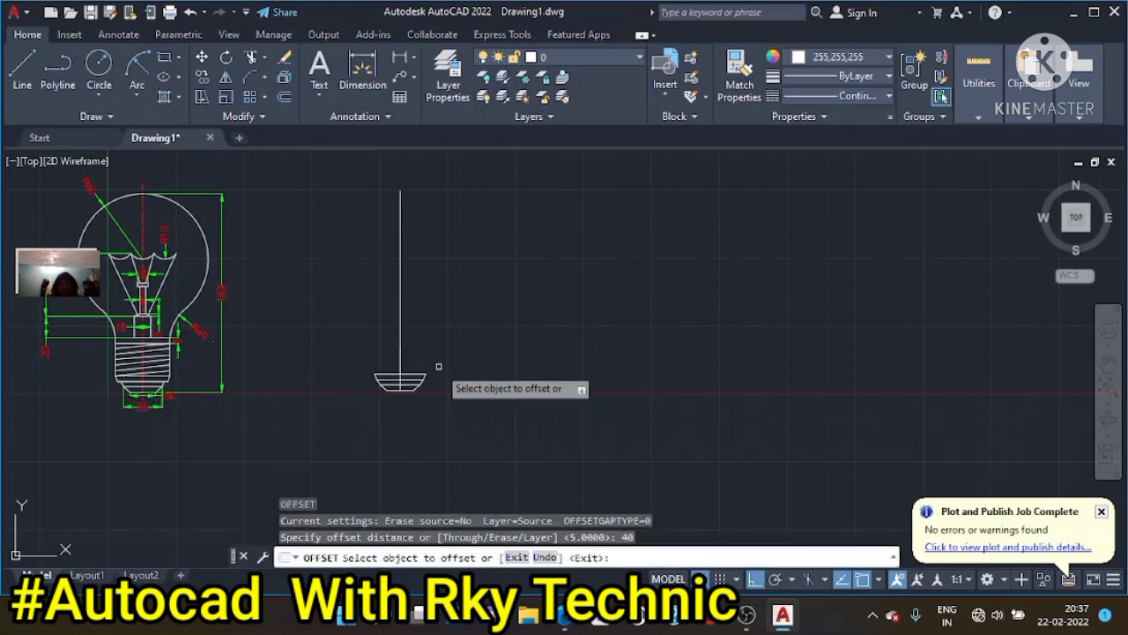
click(415, 374)
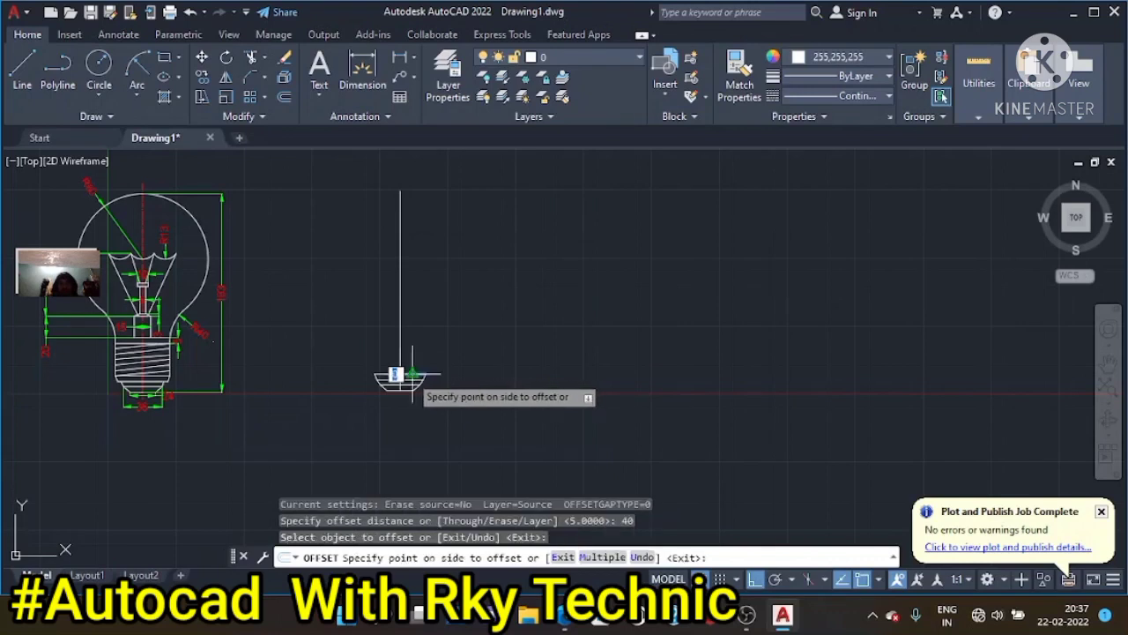
click(411, 358)
click(388, 375)
click(381, 352)
key(Escape)
Draw vertical lines on both sides joining the base to the offset line
text(l)
key(Return)
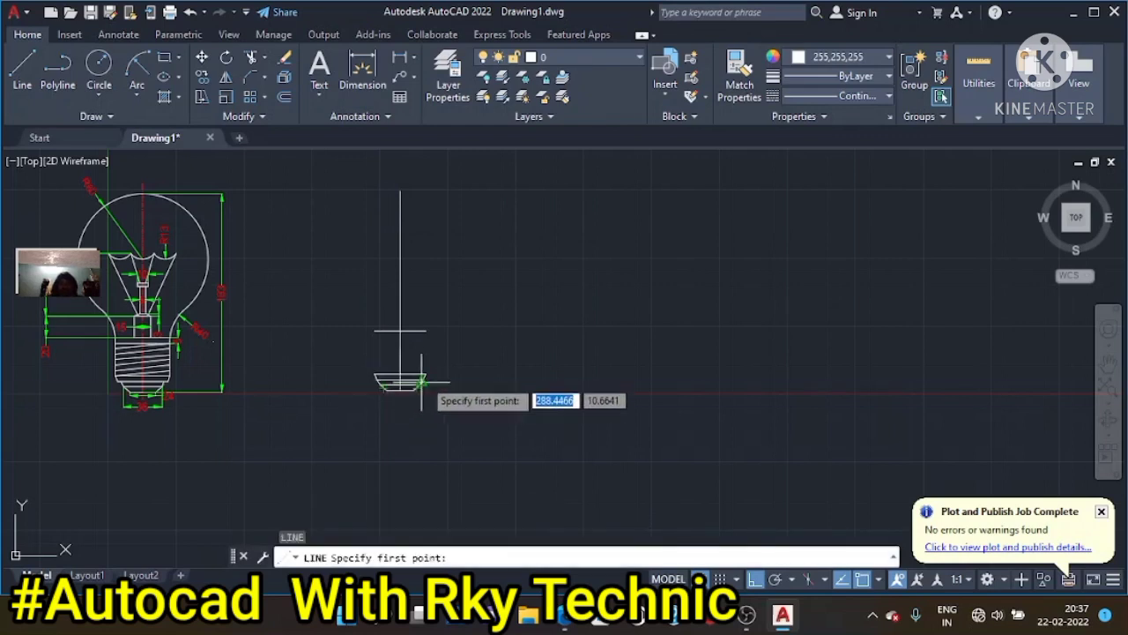
click(427, 370)
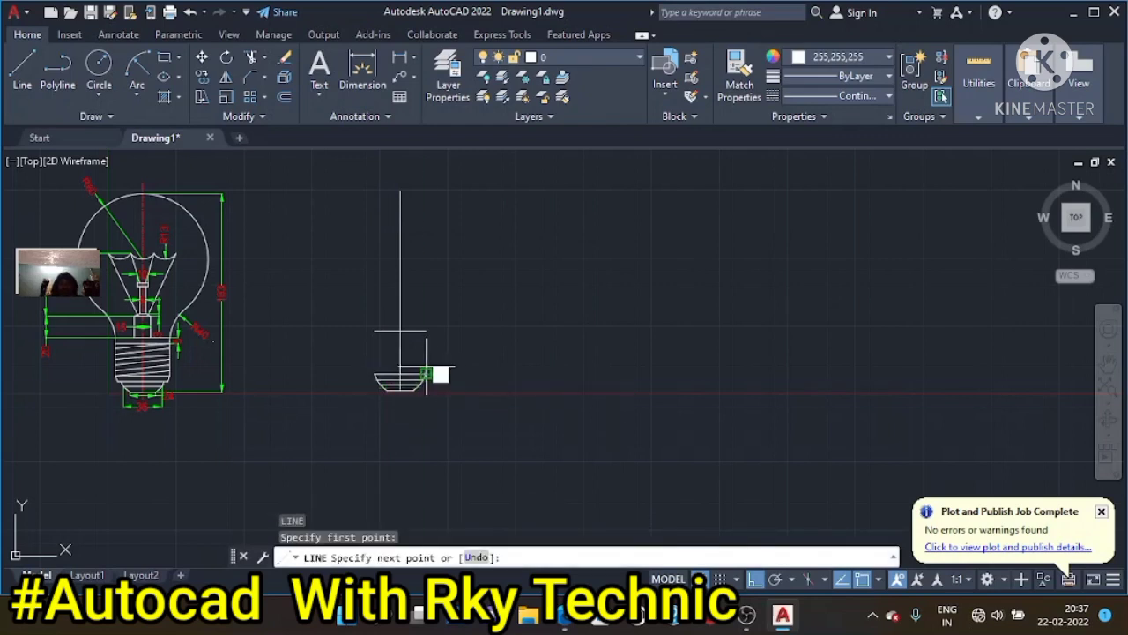
click(427, 345)
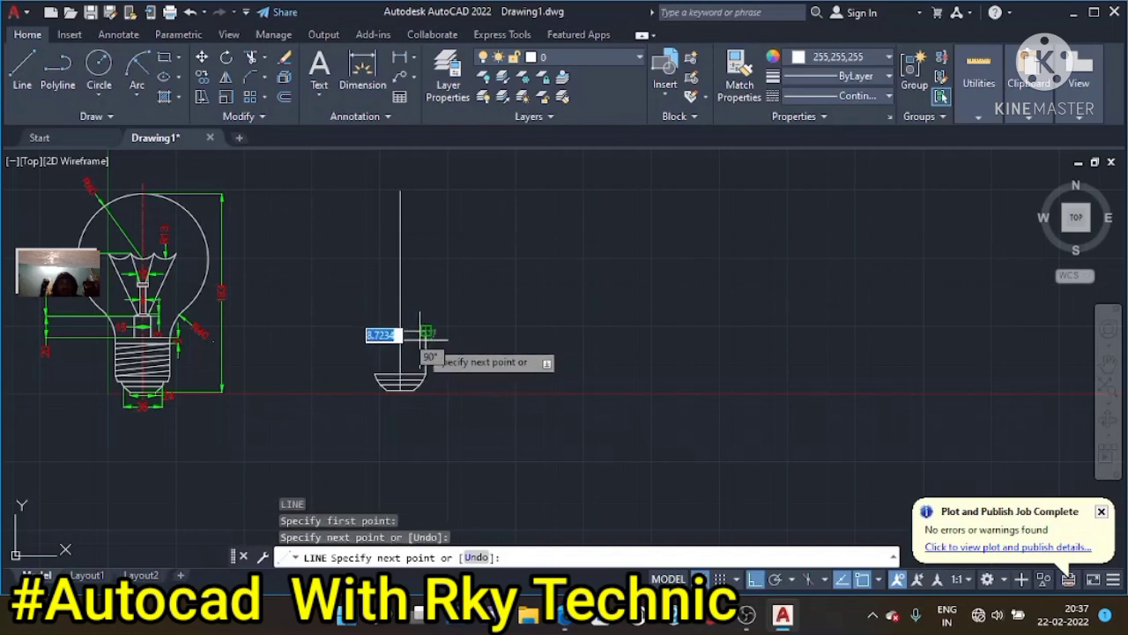
key(Escape)
key(Return)
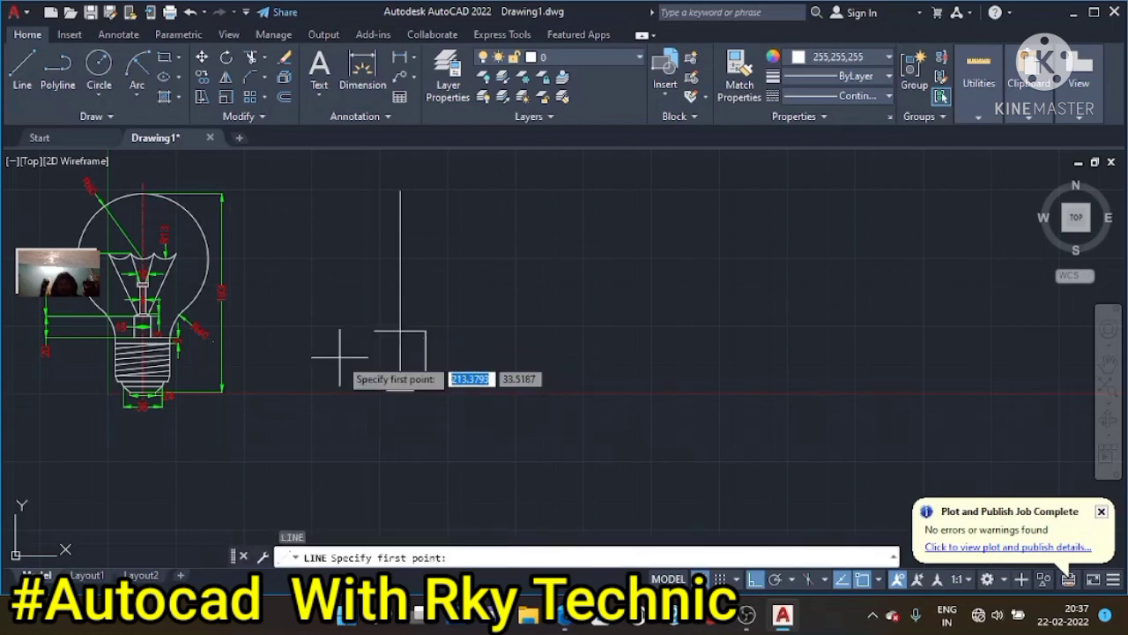
click(375, 373)
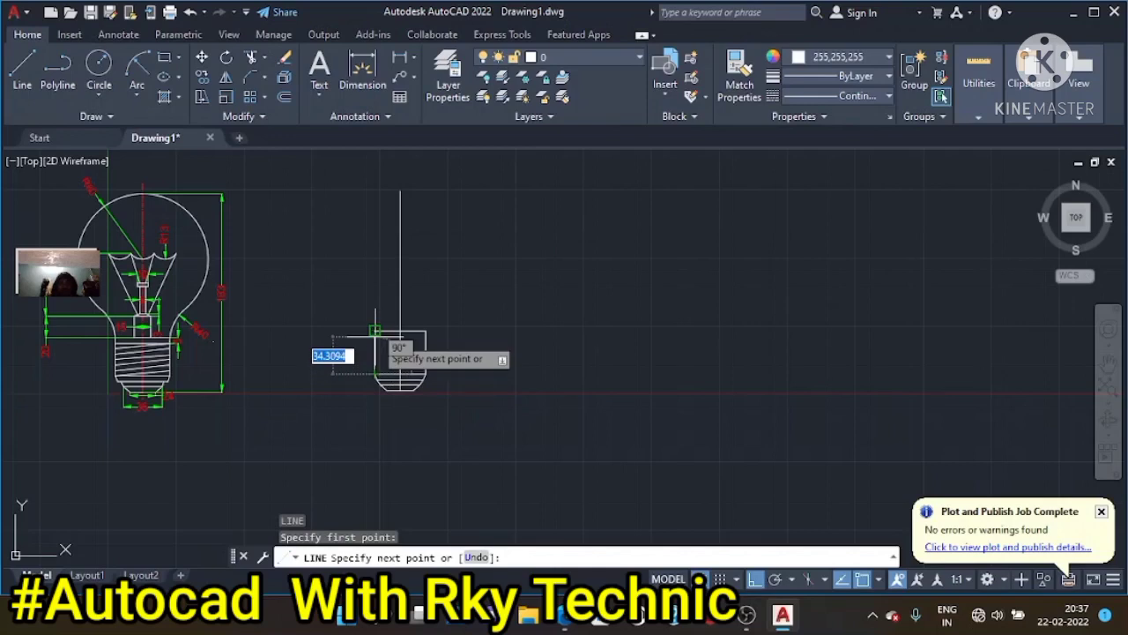
click(376, 345)
key(Escape)
key(Escape)
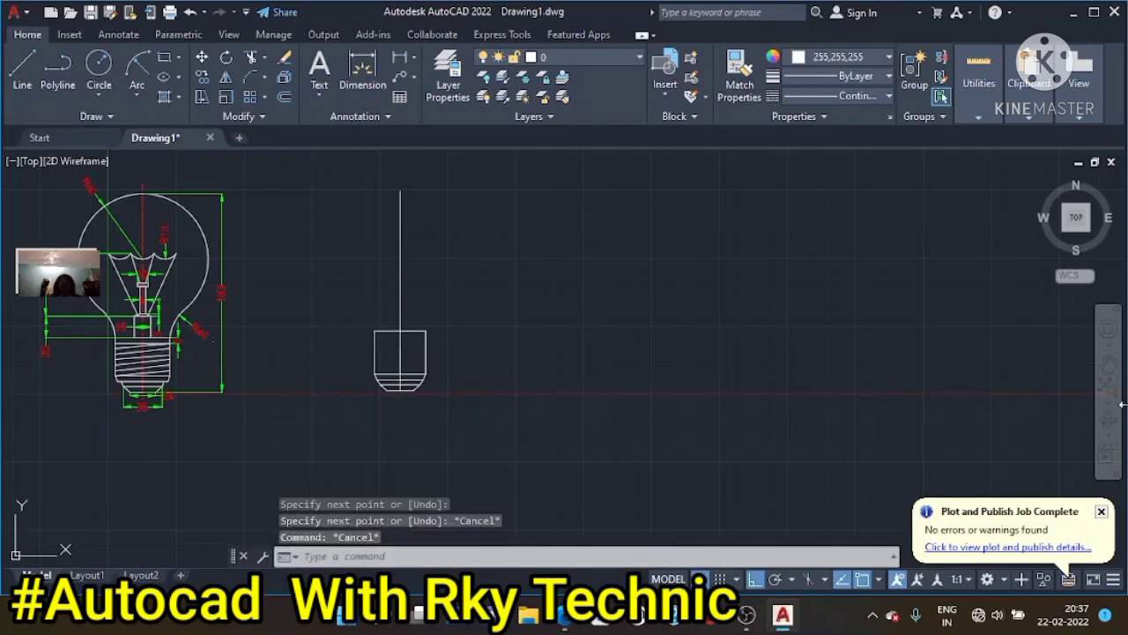
Pan the view to shift the drawing right and down
click(1108, 360)
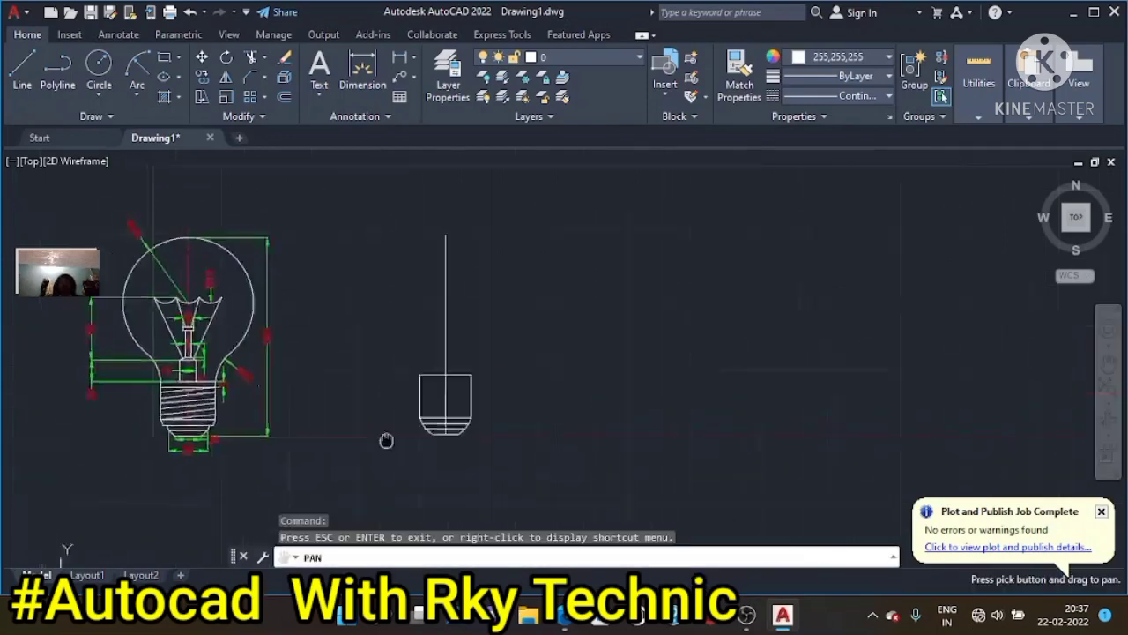
drag(341, 394, 492, 476)
key(Escape)
key(Escape)
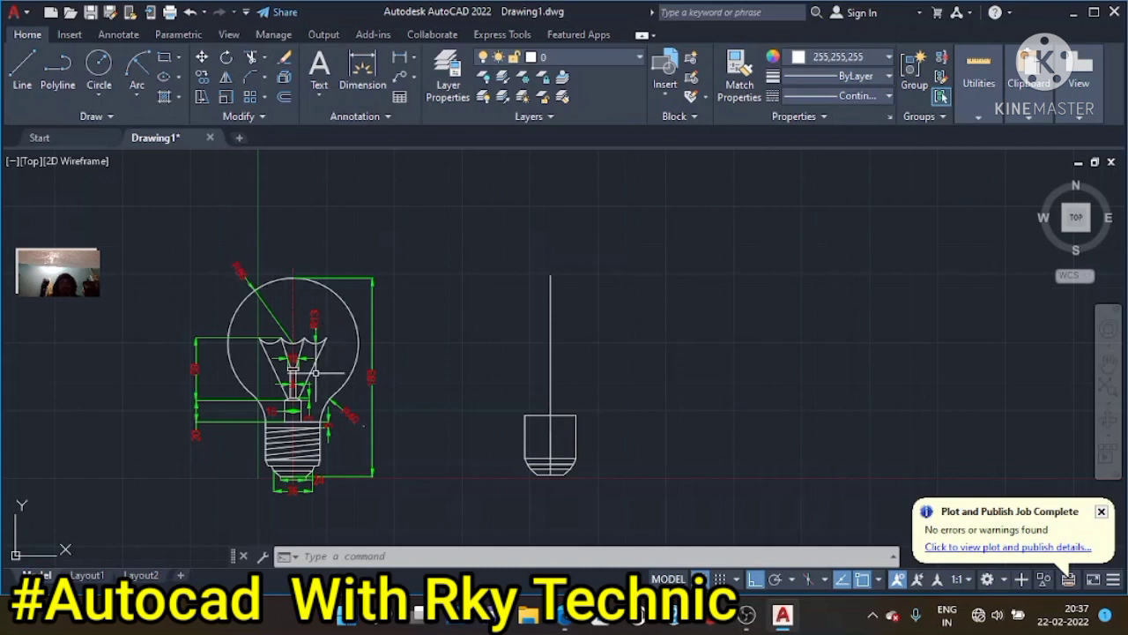
key(Escape)
key(Escape)
key(Escape)
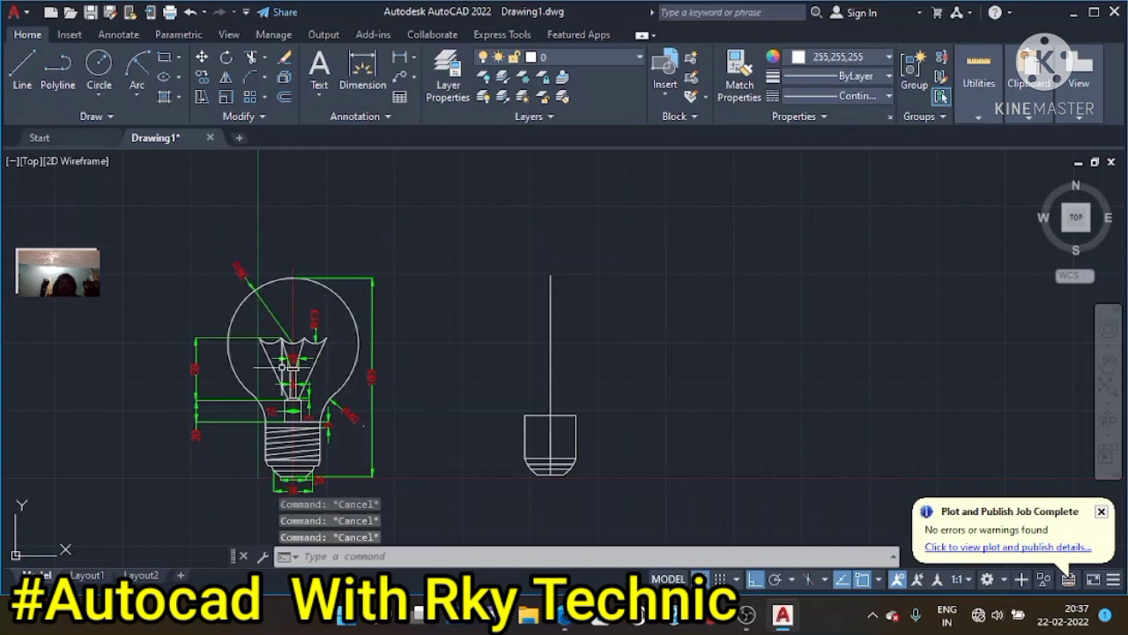
Try several centre-based circle options on the stem and cancel them
click(98, 96)
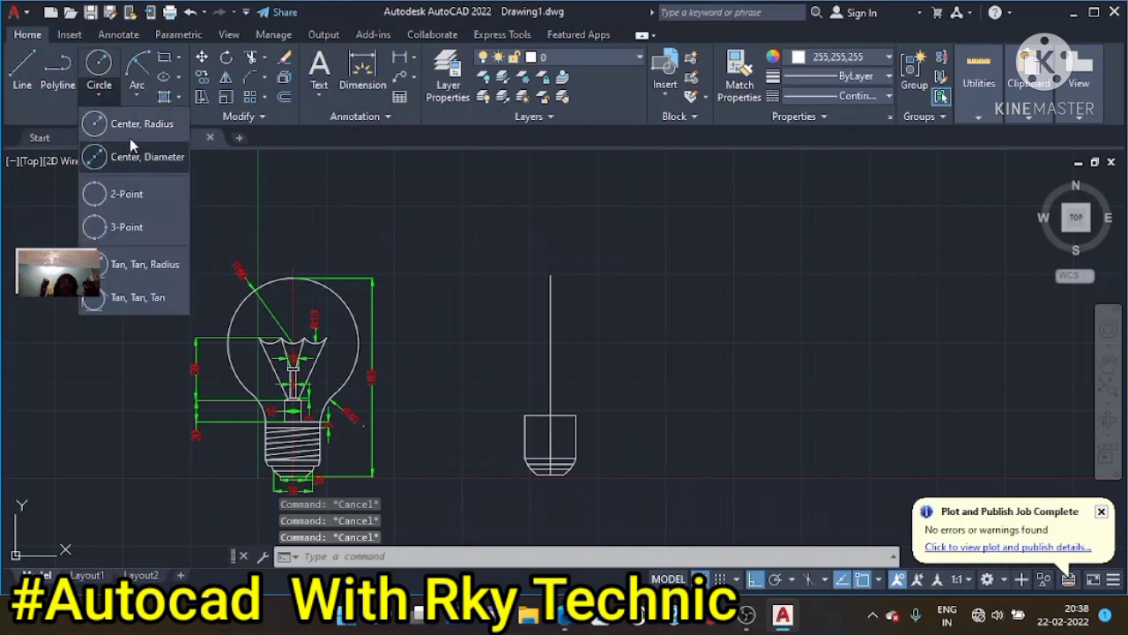
click(130, 134)
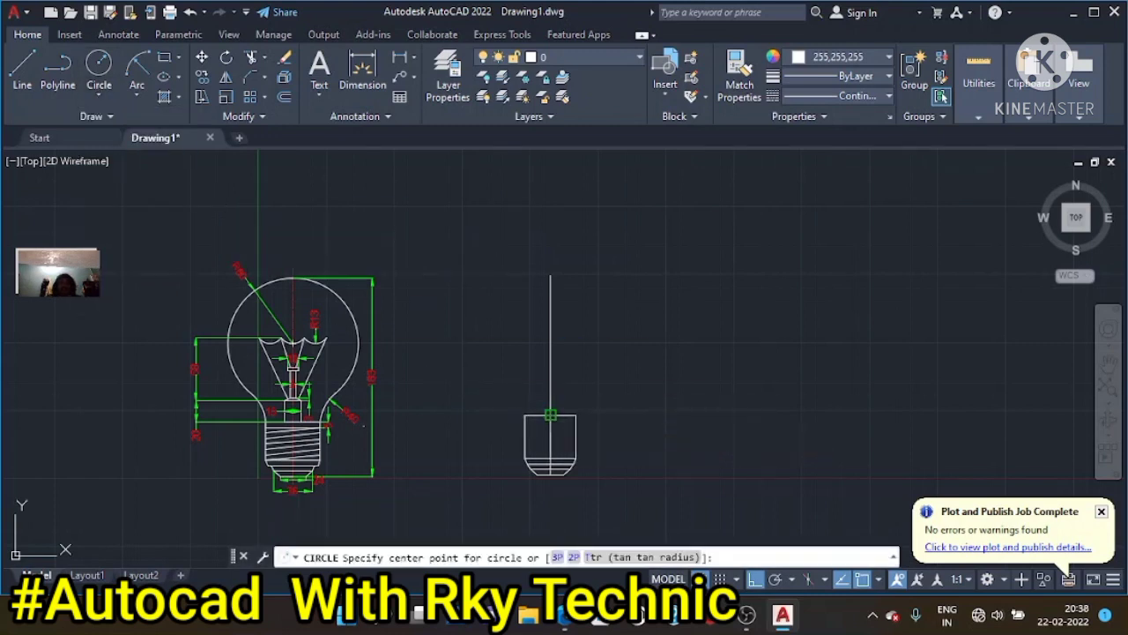
click(550, 414)
key(Escape)
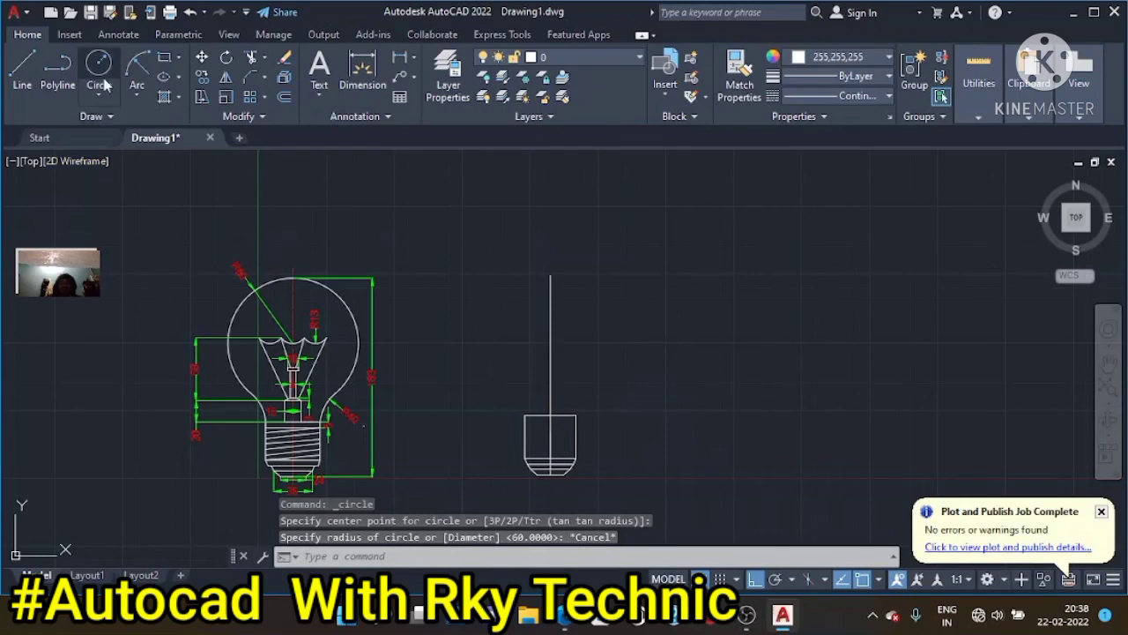
click(104, 101)
click(113, 120)
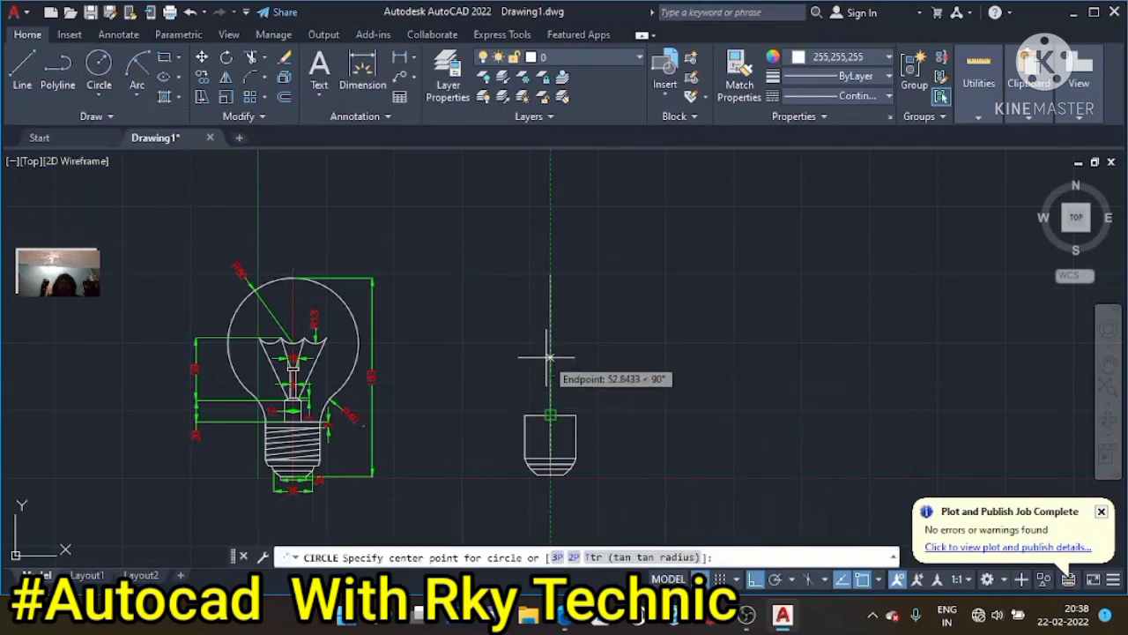
text(5)
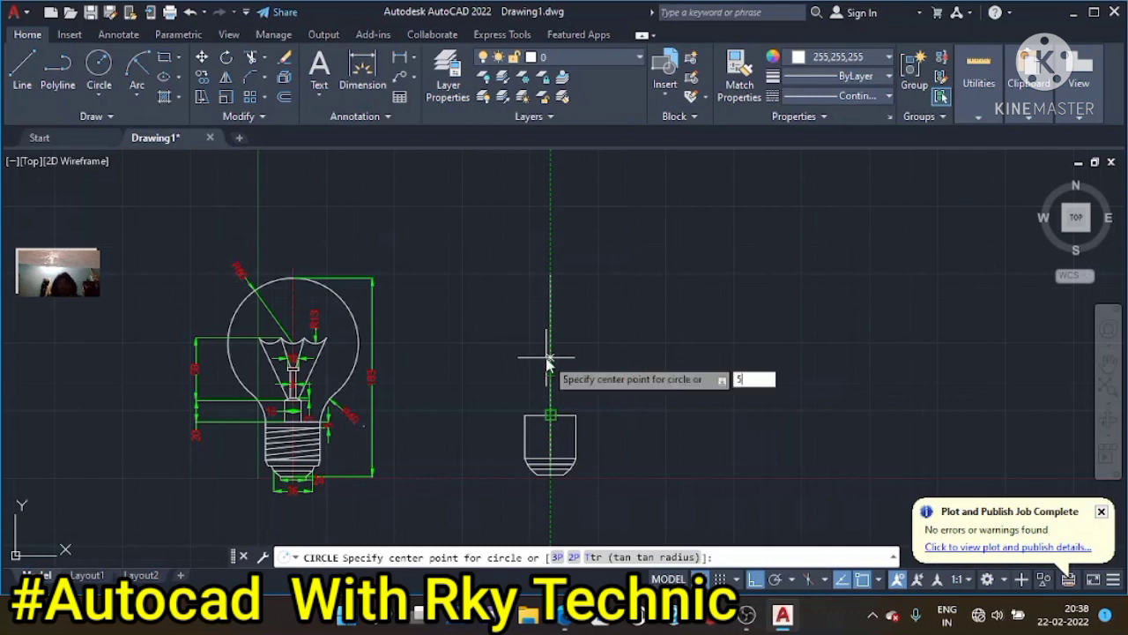
key(Return)
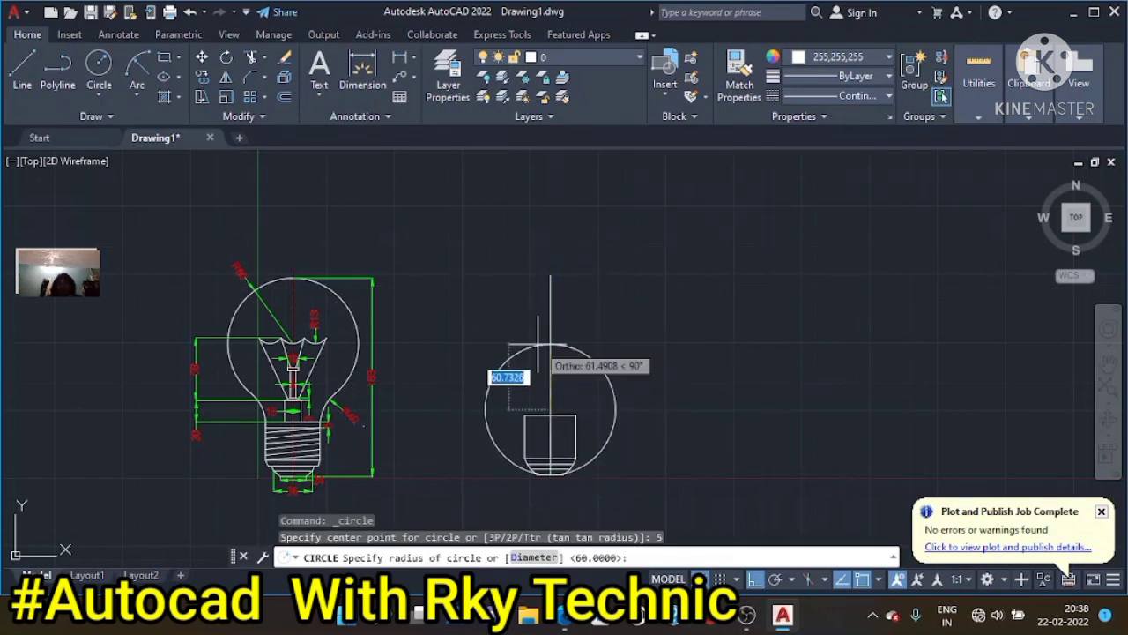
key(Escape)
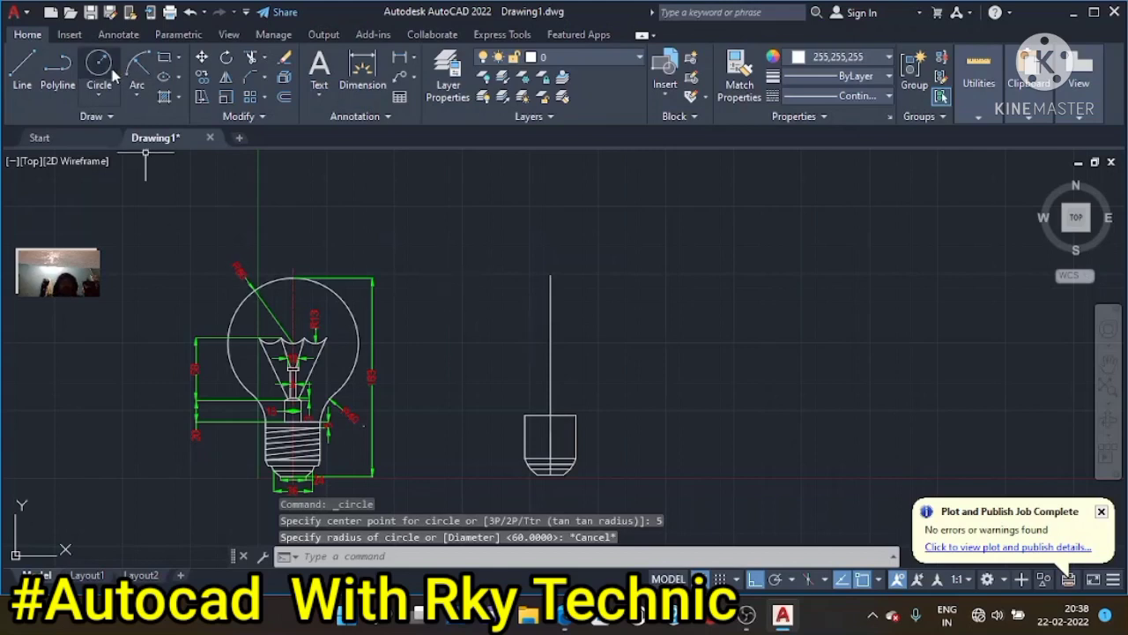
click(100, 101)
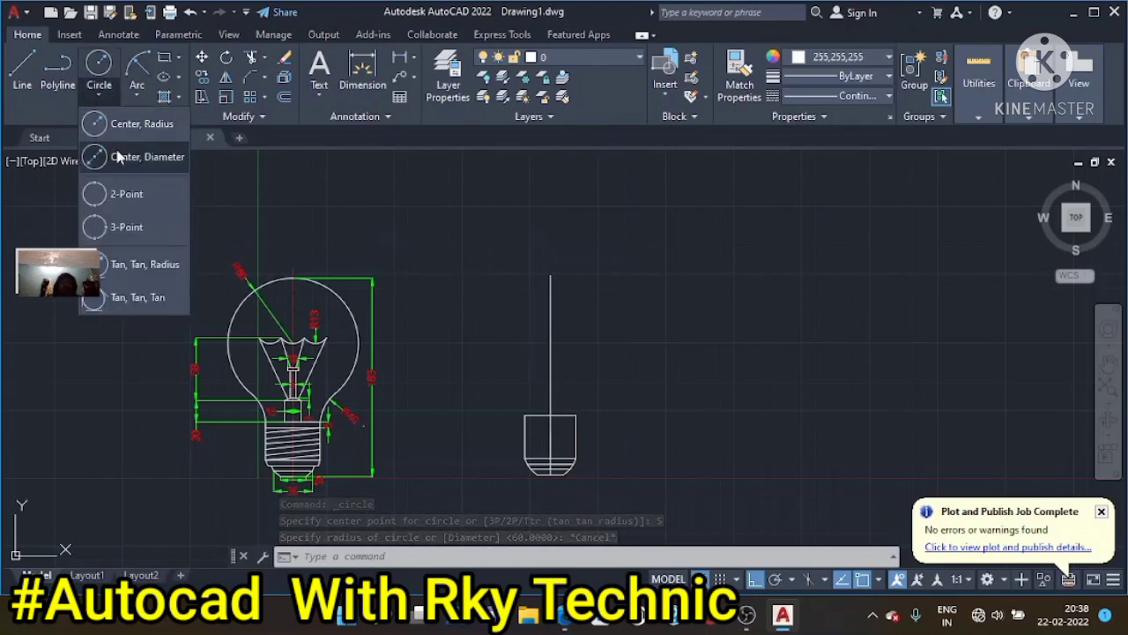
click(119, 153)
Draw a radius-60 circle centred 58 units up the stem axis
click(104, 97)
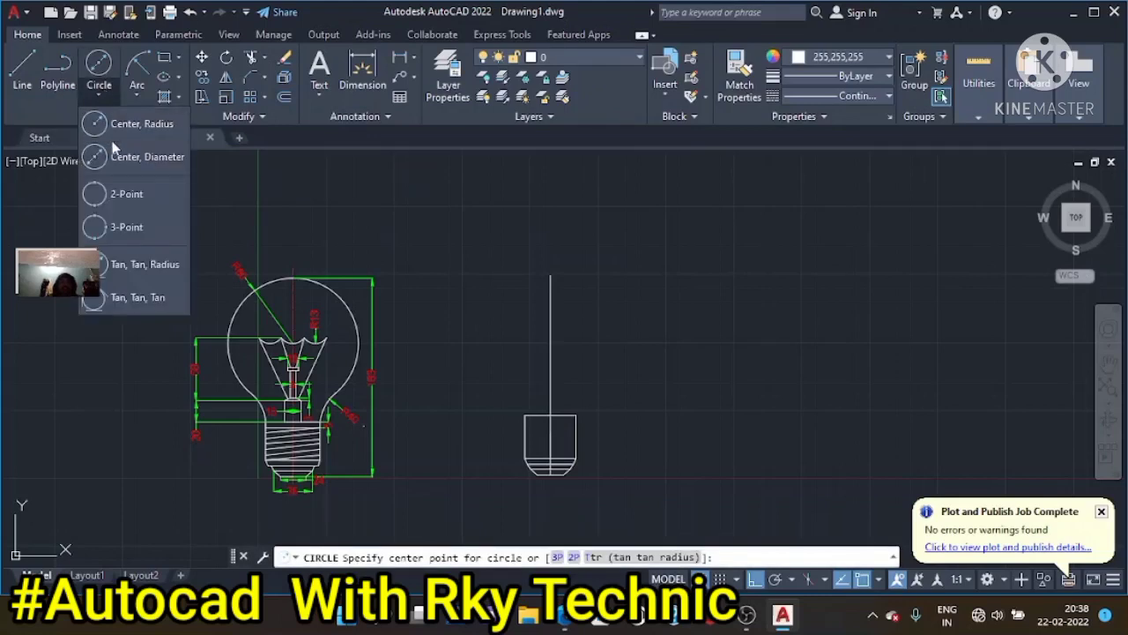
click(115, 148)
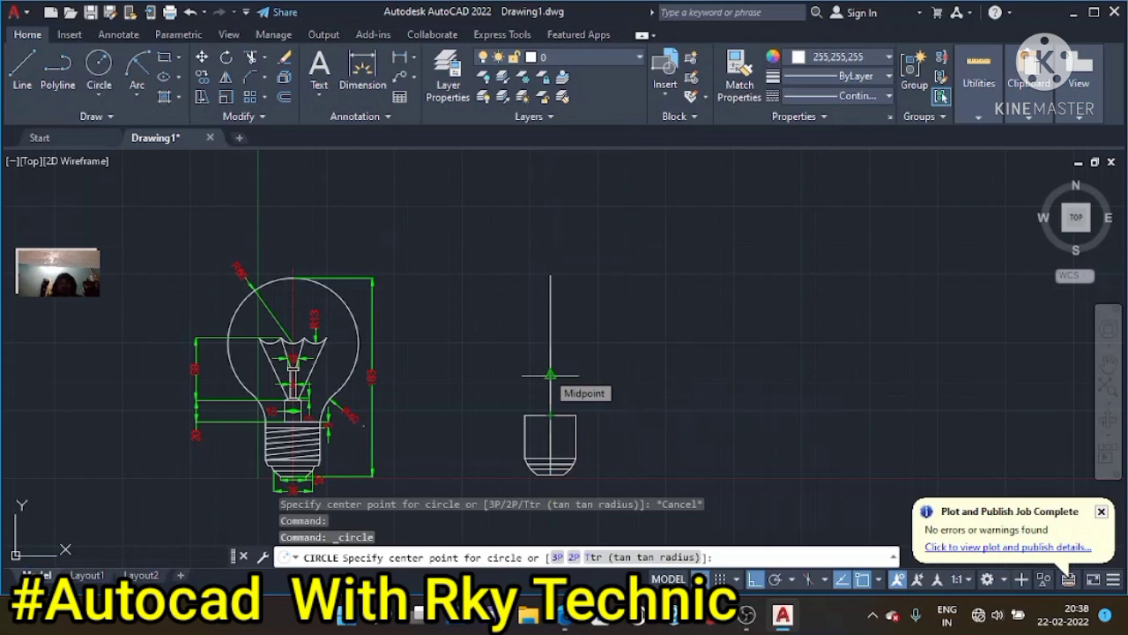
text(58)
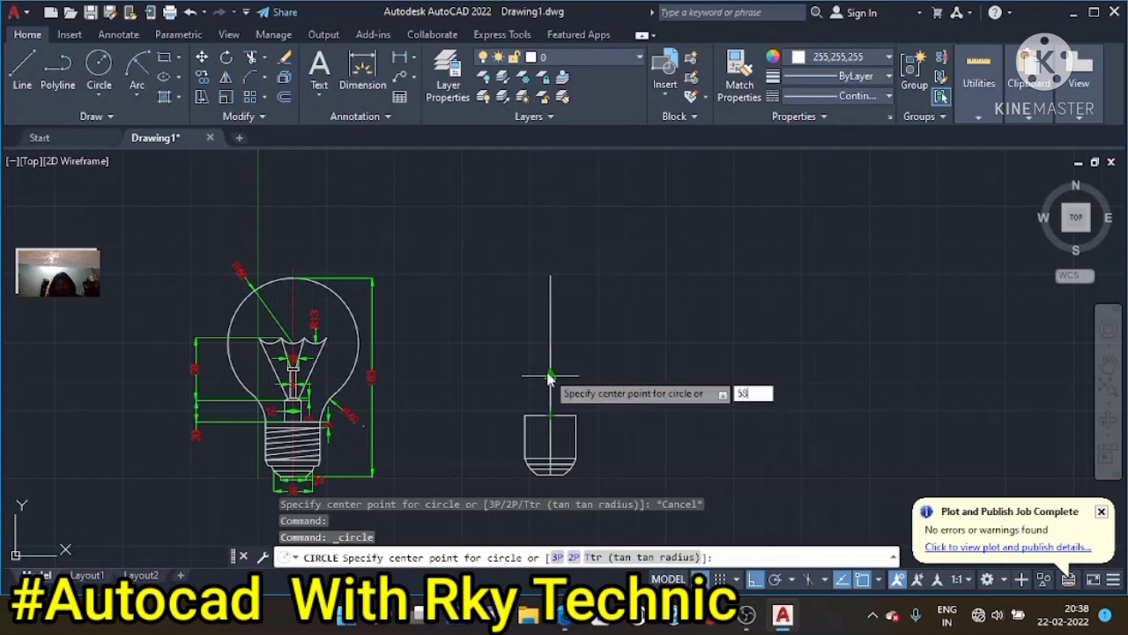
key(Return)
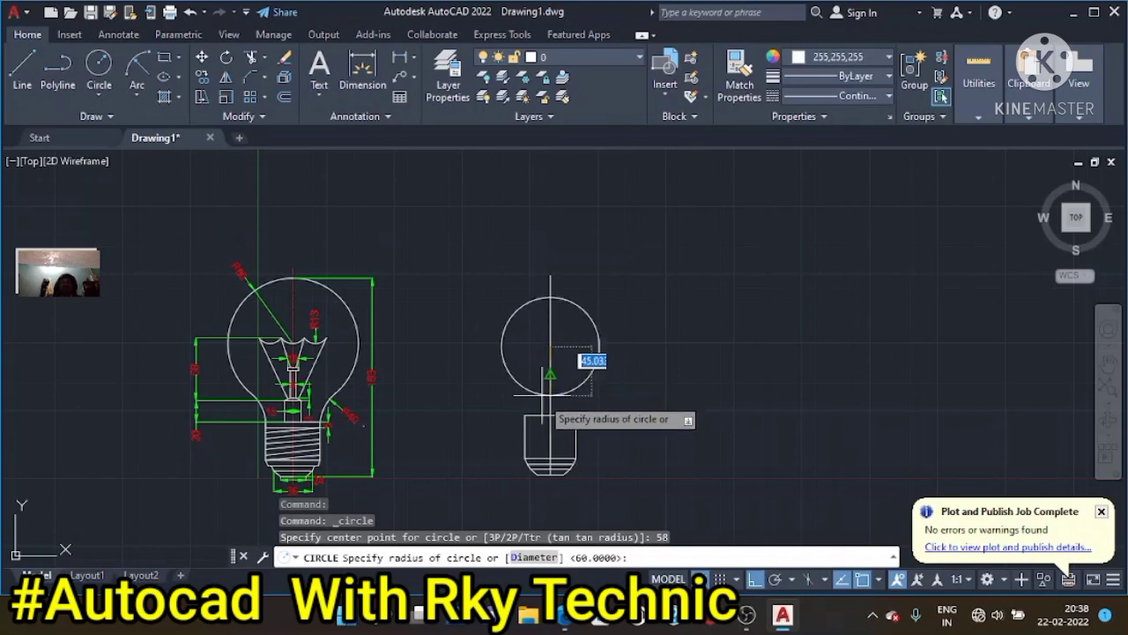
text(60)
key(Return)
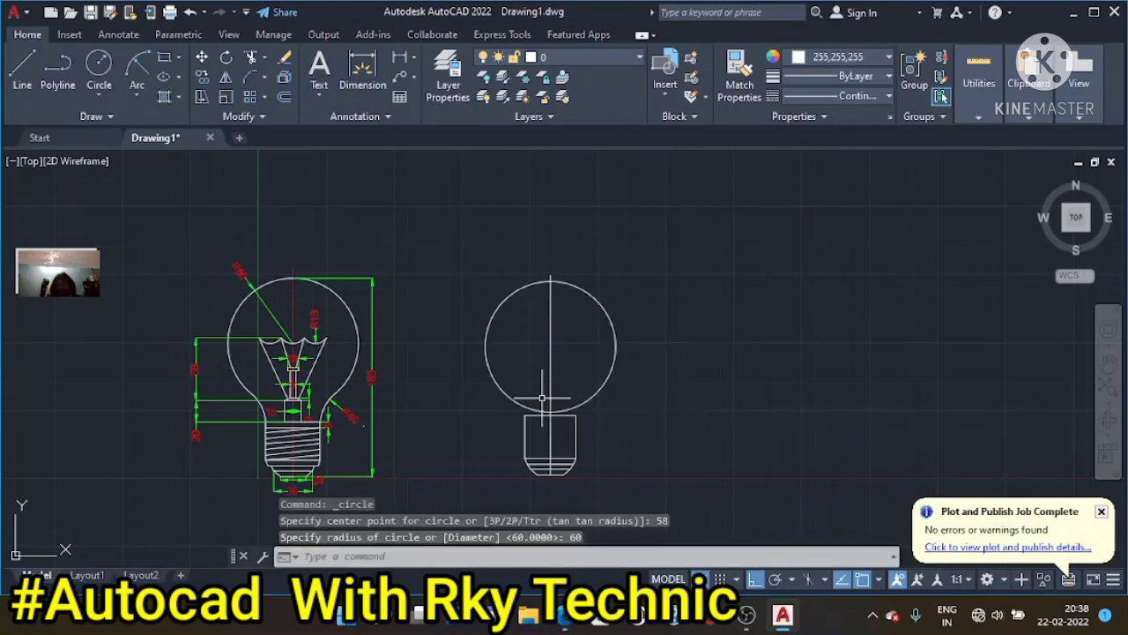
key(Escape)
key(Escape)
key(Escape)
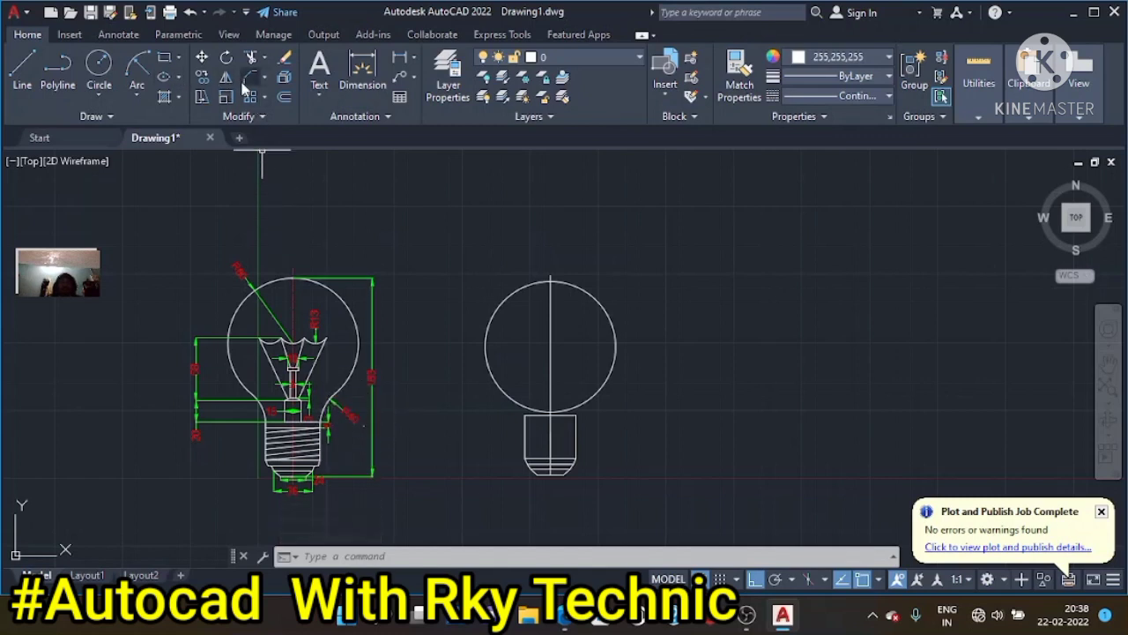
Set up Fillet with radius 40 and Multiple mode
click(267, 79)
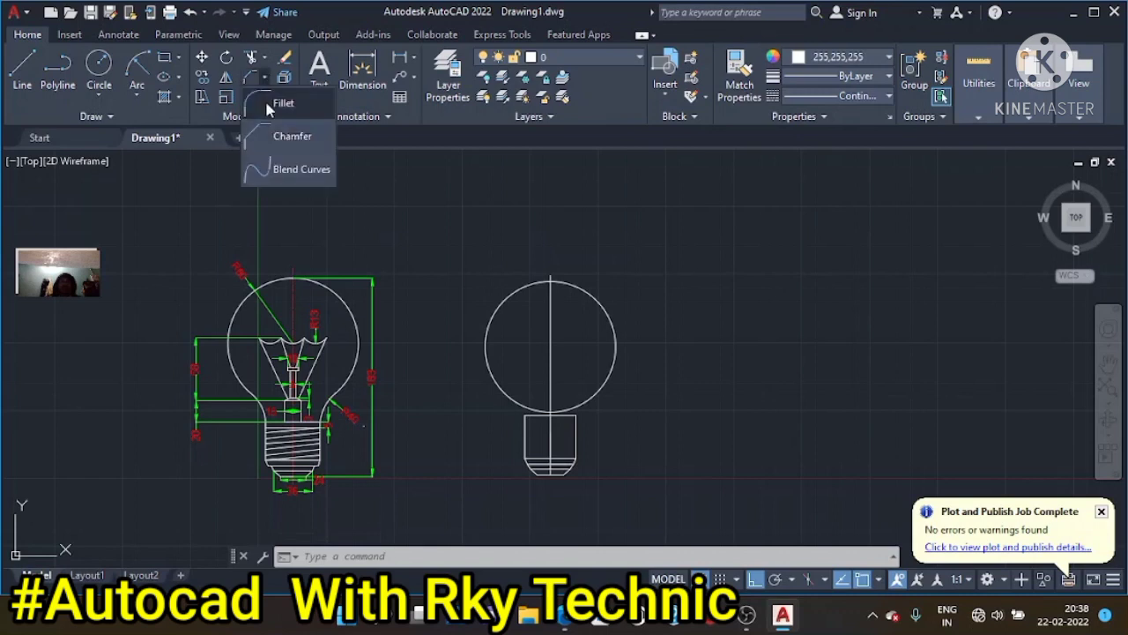
click(267, 107)
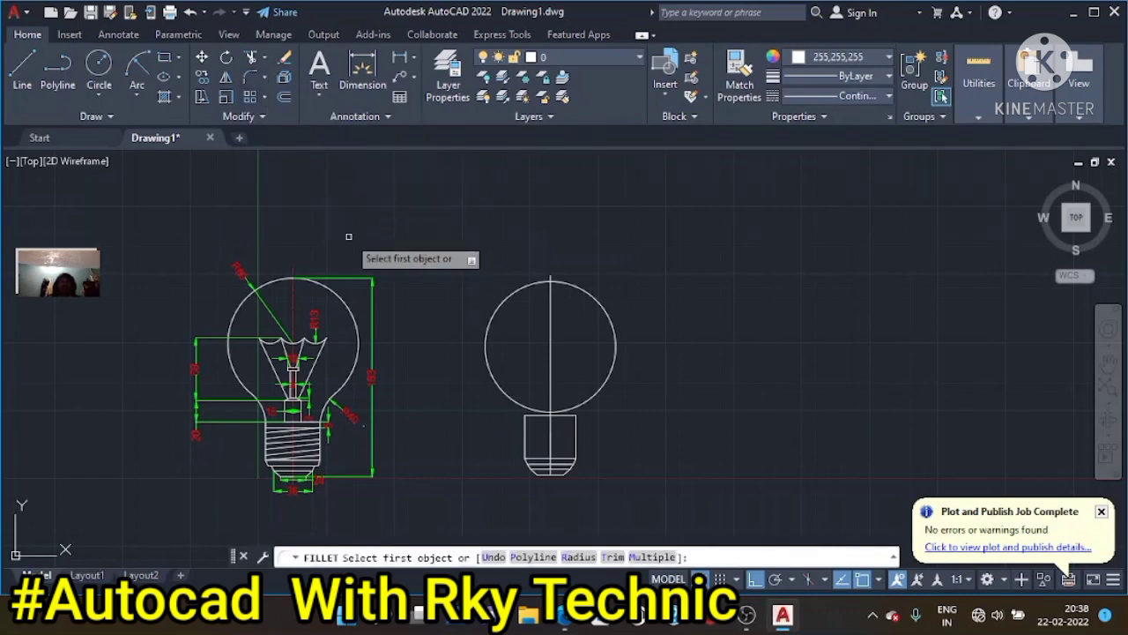
click(579, 558)
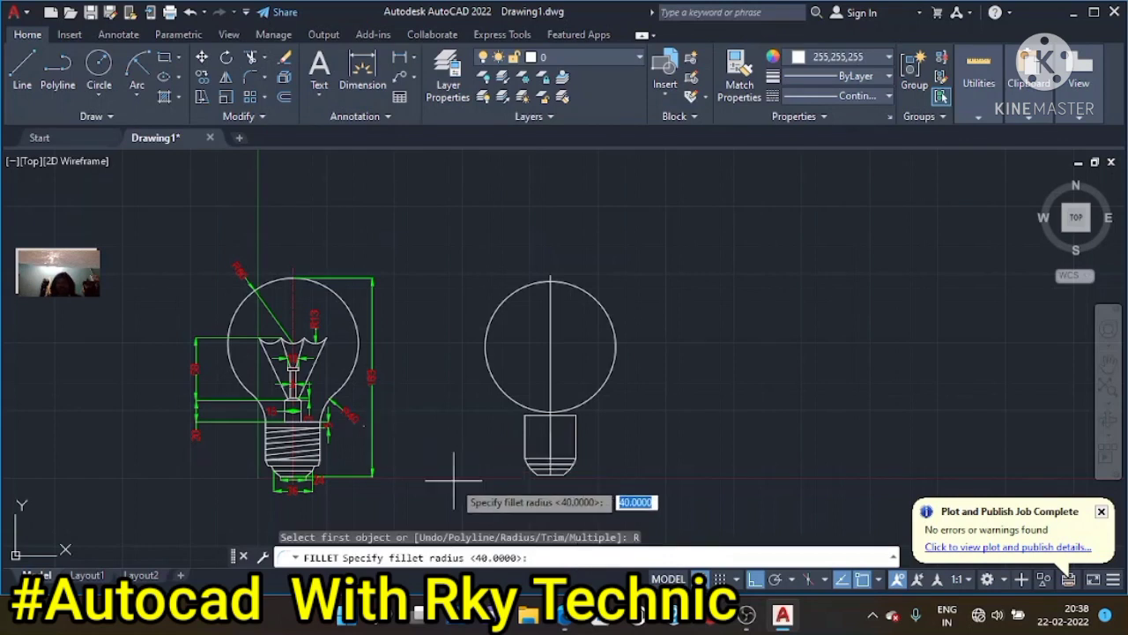
text(40)
key(Return)
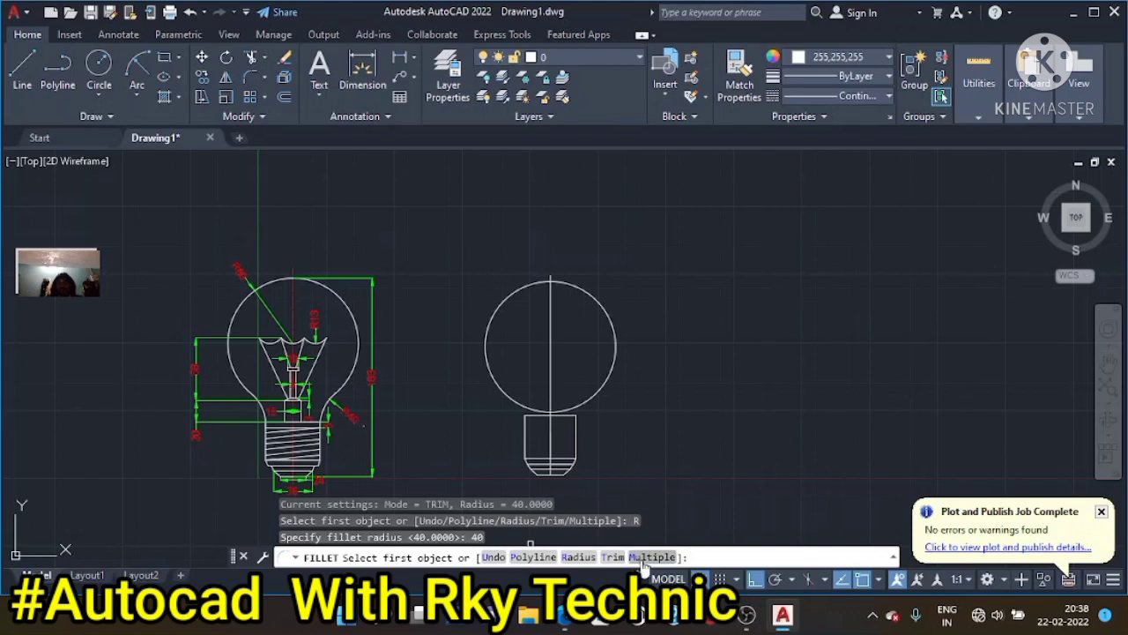
click(644, 561)
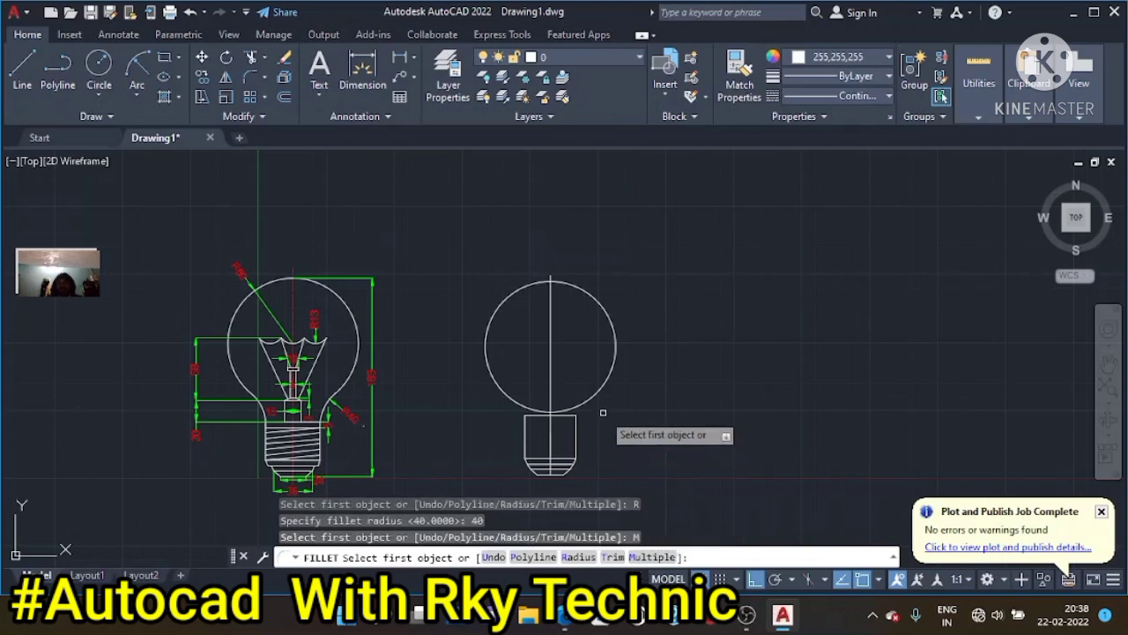
click(571, 415)
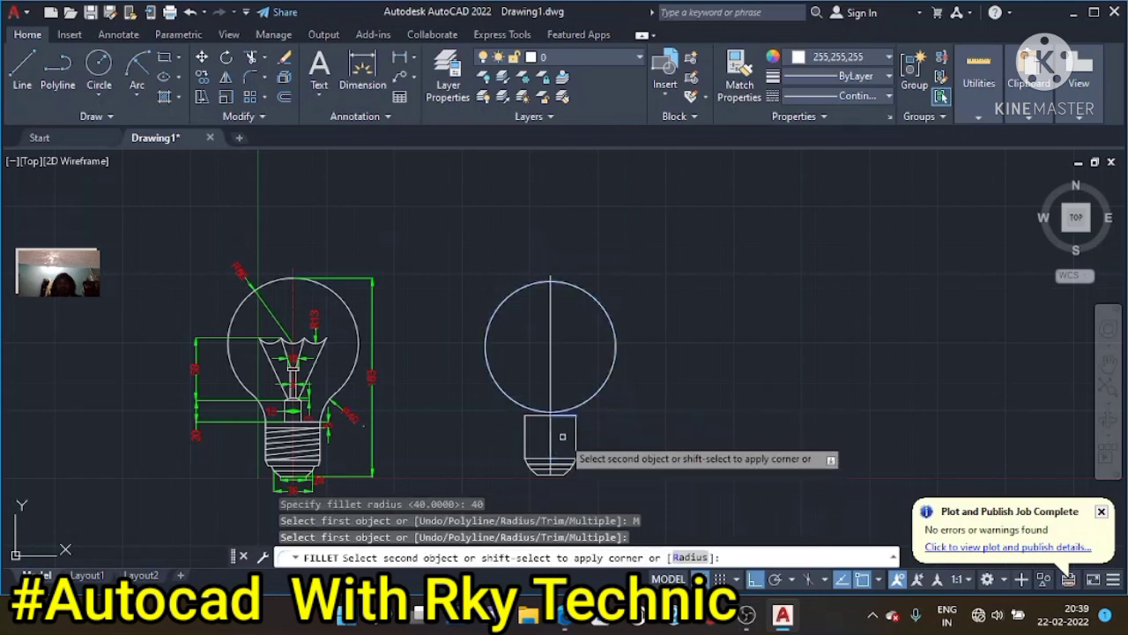
key(Escape)
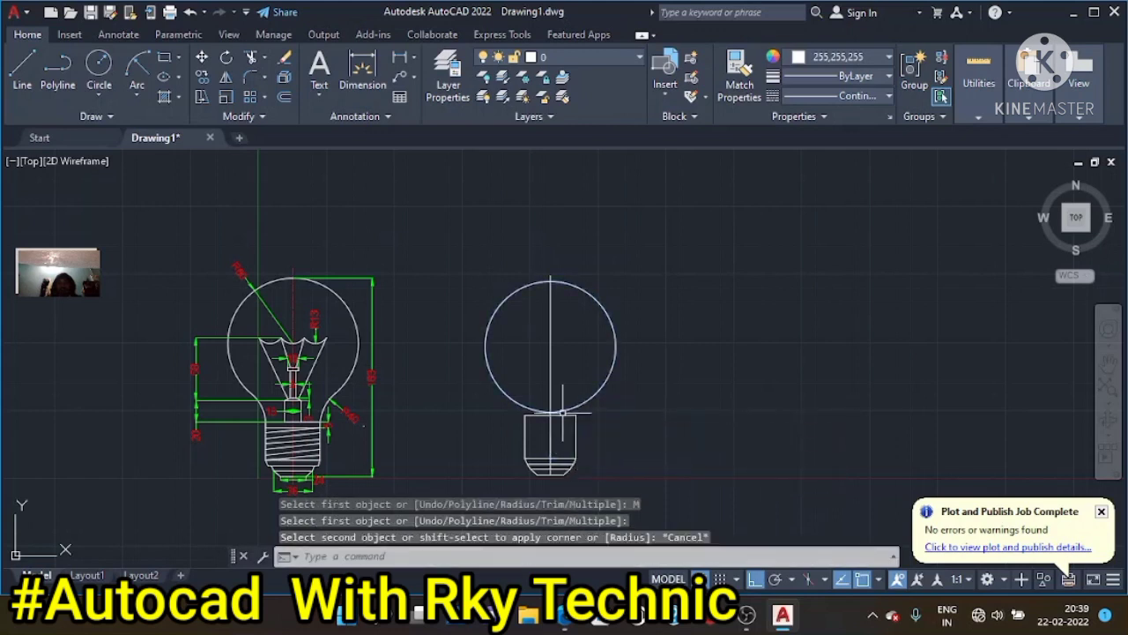
Fillet the circle to the base's left and right lines at radius 40
key(Return)
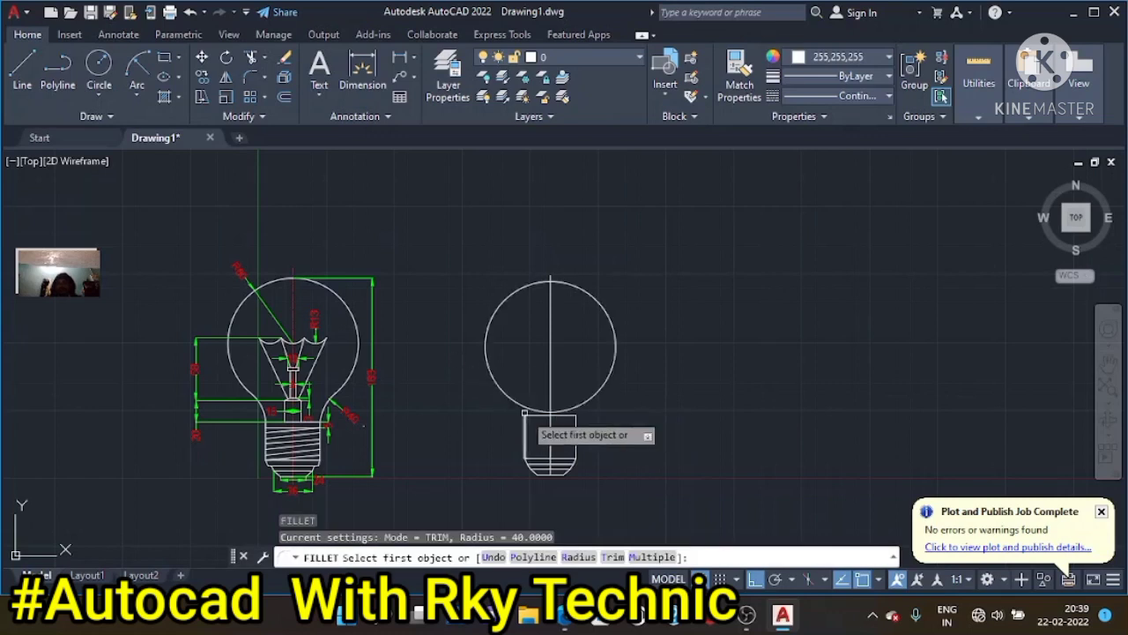
click(517, 399)
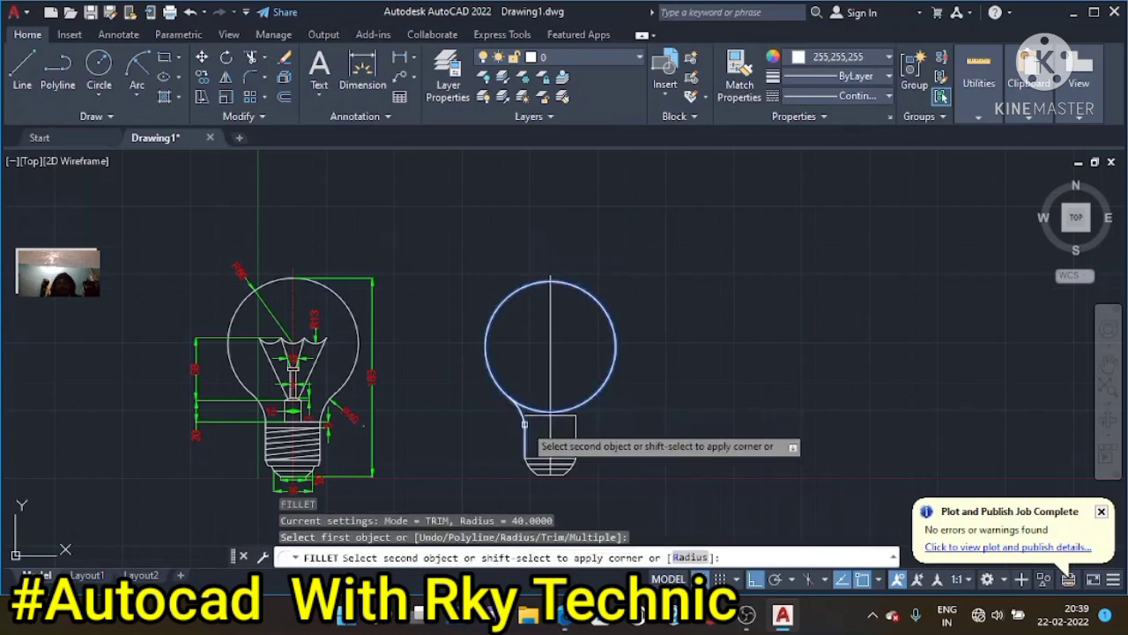
click(525, 425)
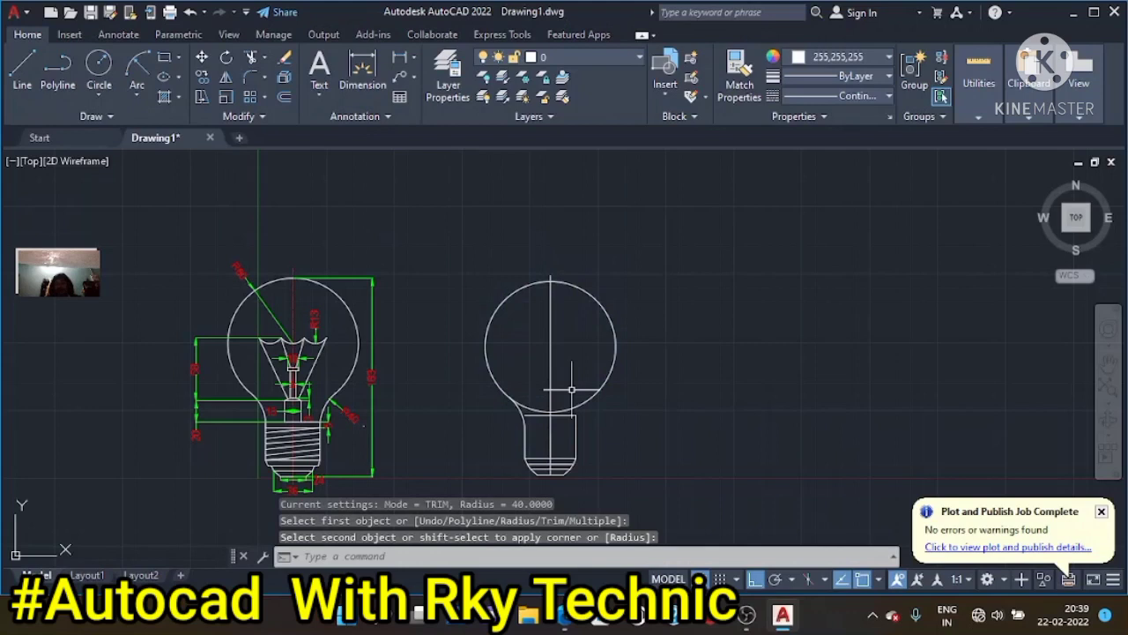
key(Return)
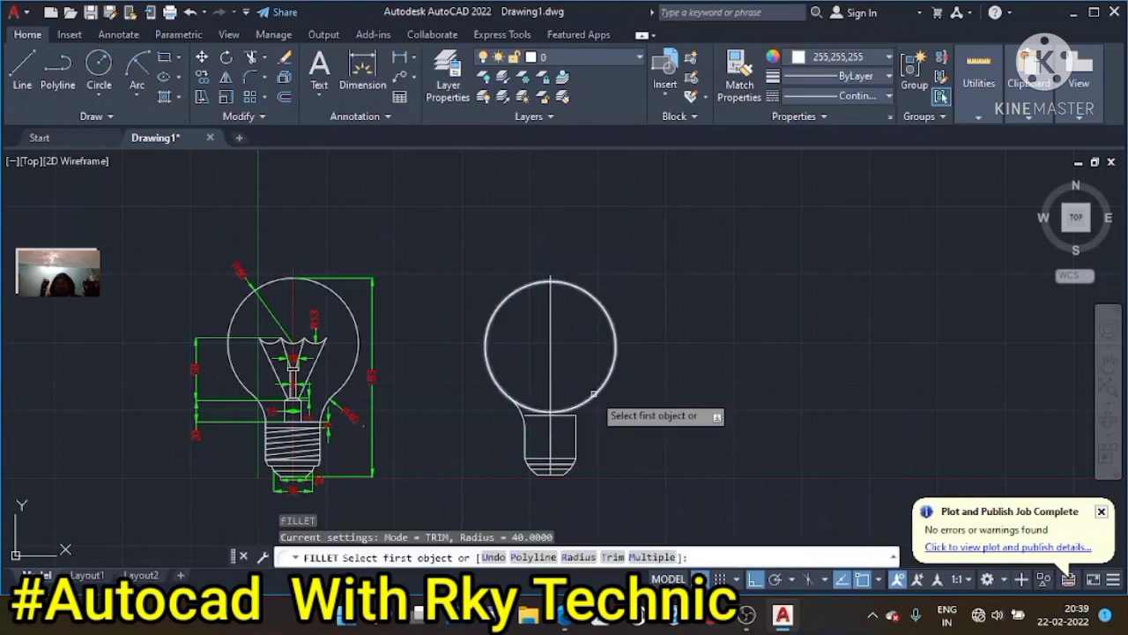
click(593, 394)
click(575, 436)
key(Escape)
key(Escape)
key(Escape)
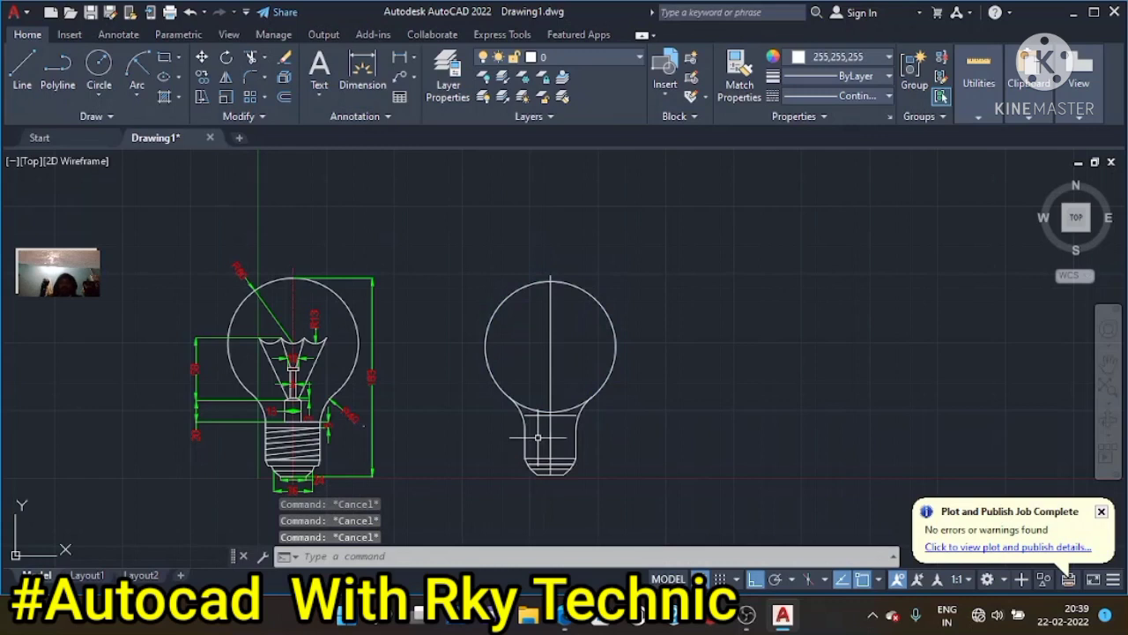
Try stretching the neck line's ends with grips, then cancel
scroll(537, 436, up, 2)
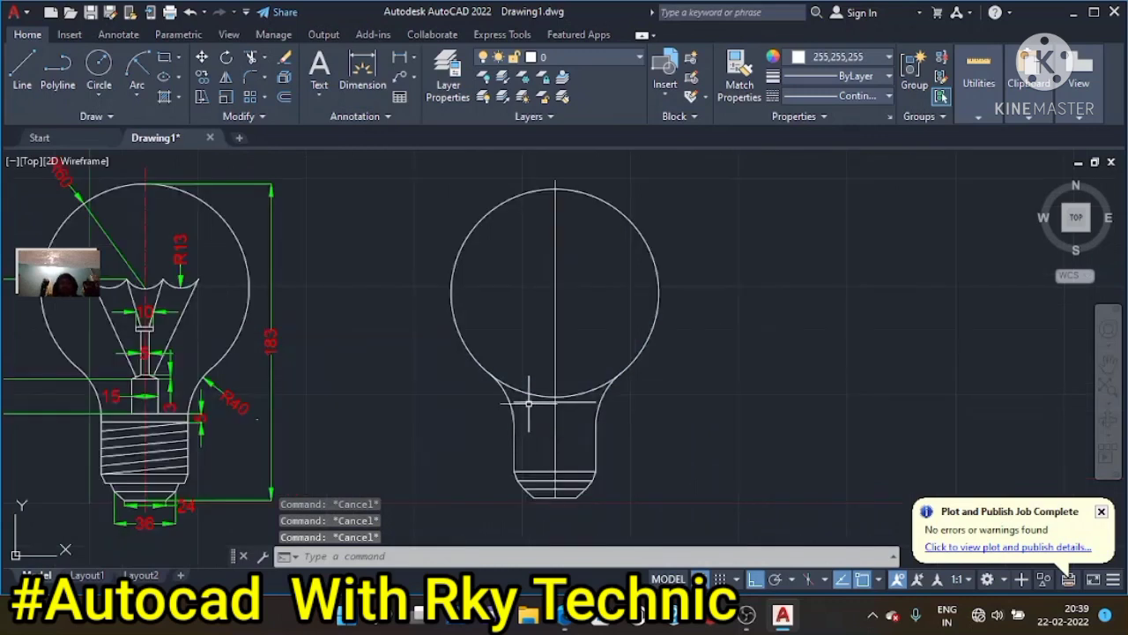
click(529, 401)
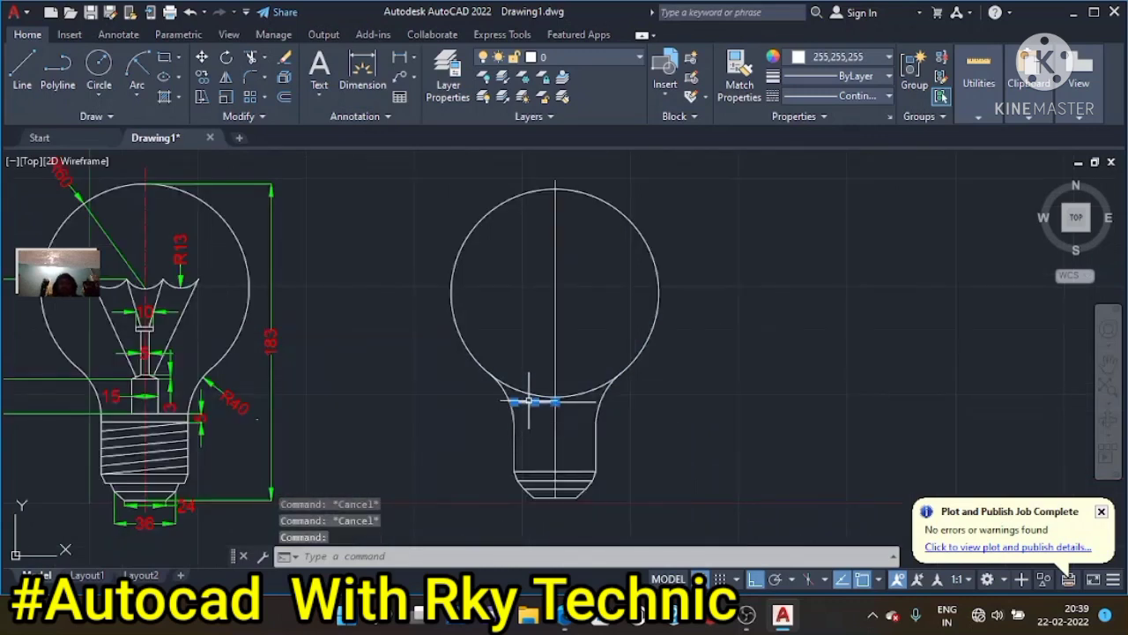
click(513, 402)
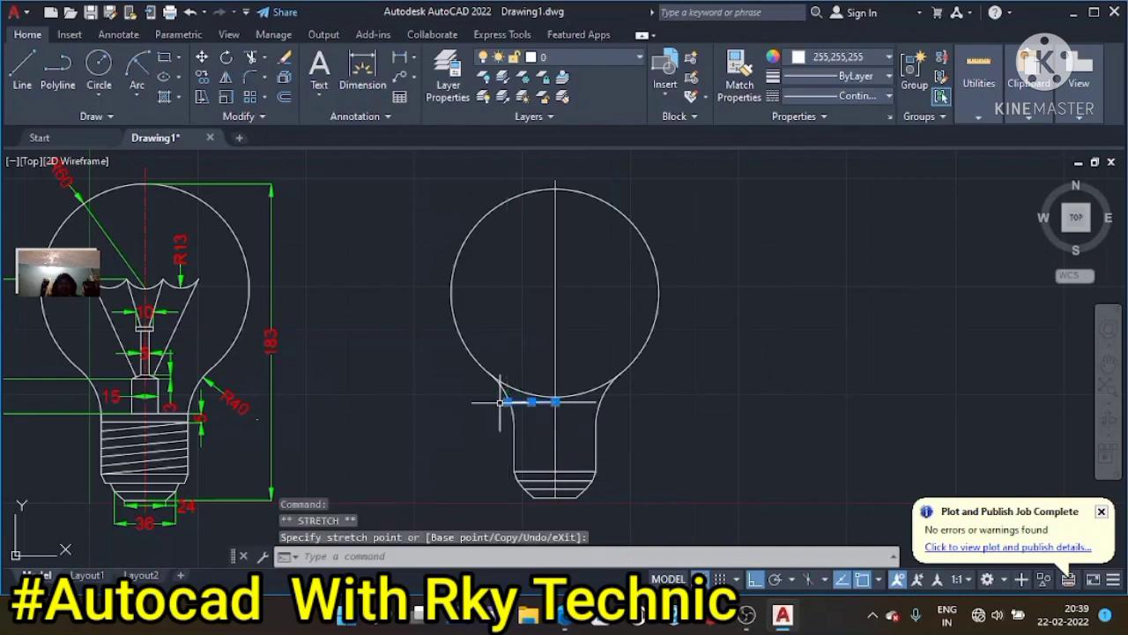
key(Escape)
click(581, 401)
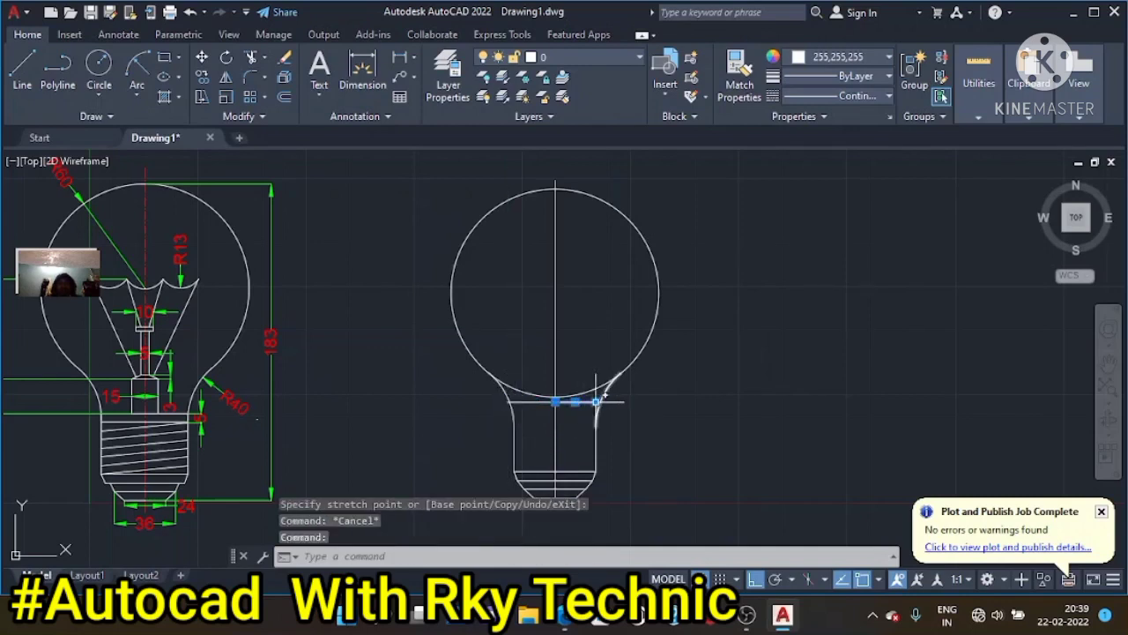
click(597, 401)
key(Escape)
key(Escape)
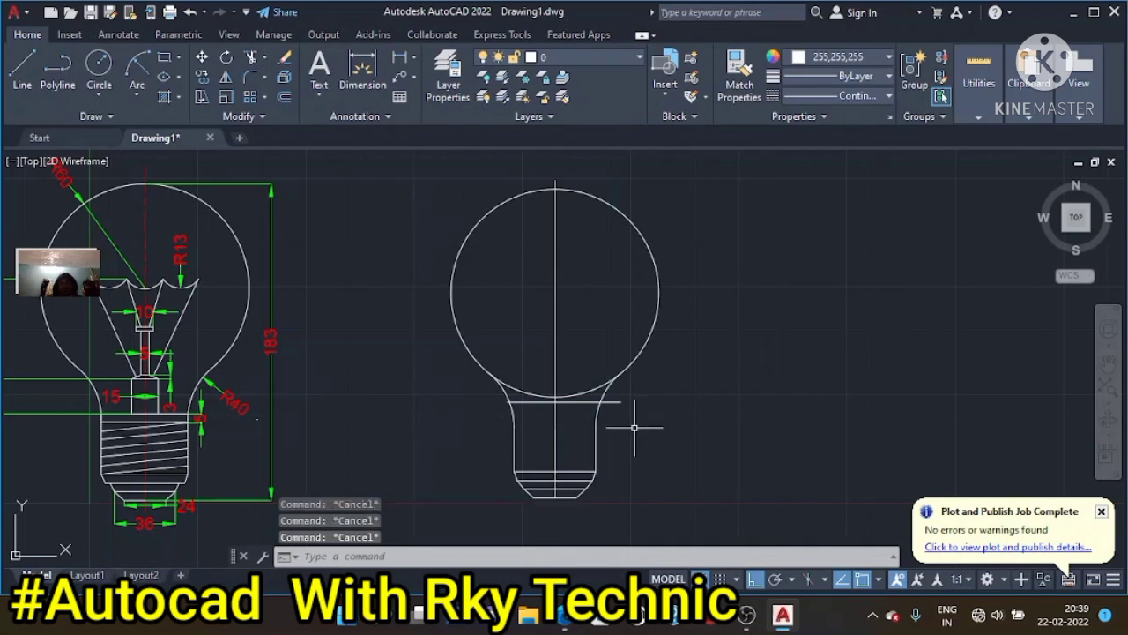
Trim the neck line's right overhang and the circle's lower arc inside the neck
text(tr)
key(Return)
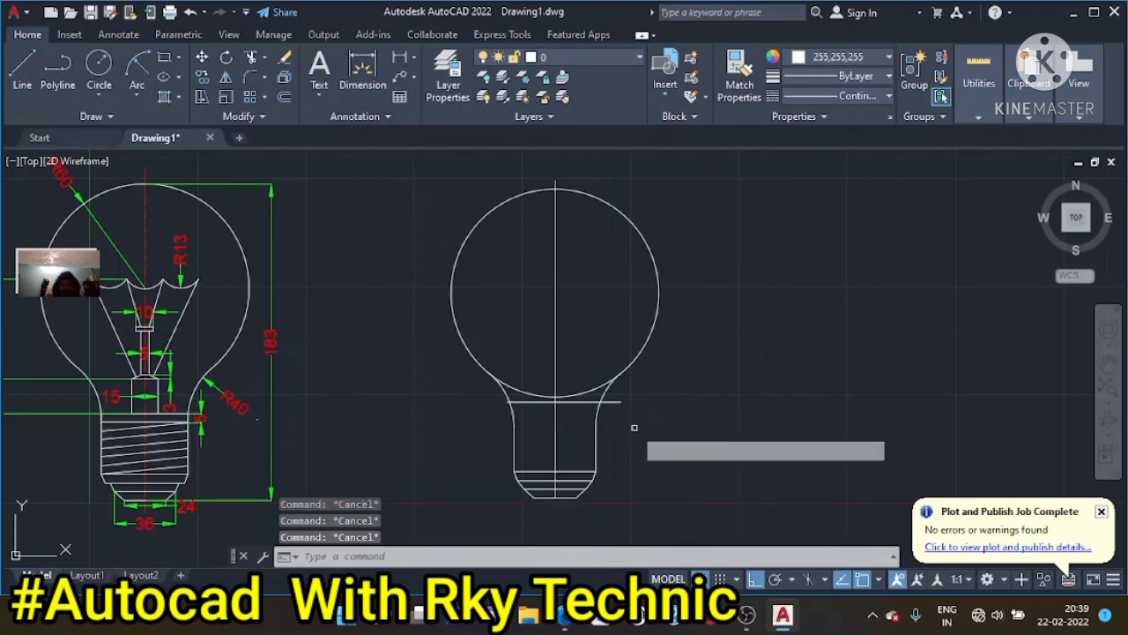
click(615, 402)
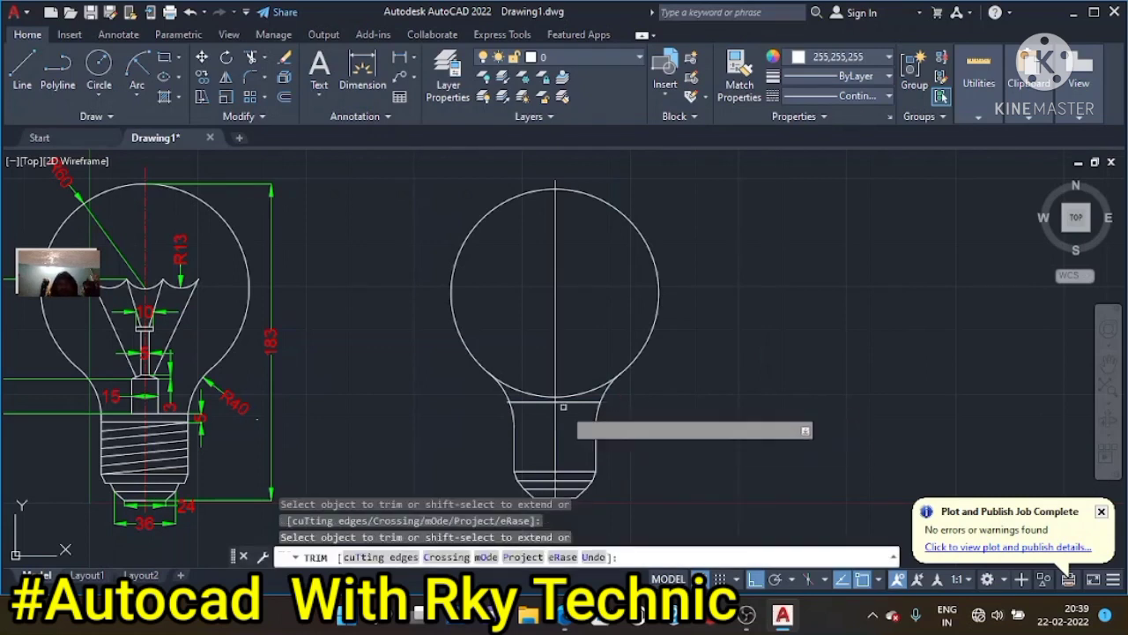
scroll(517, 417, up, 2)
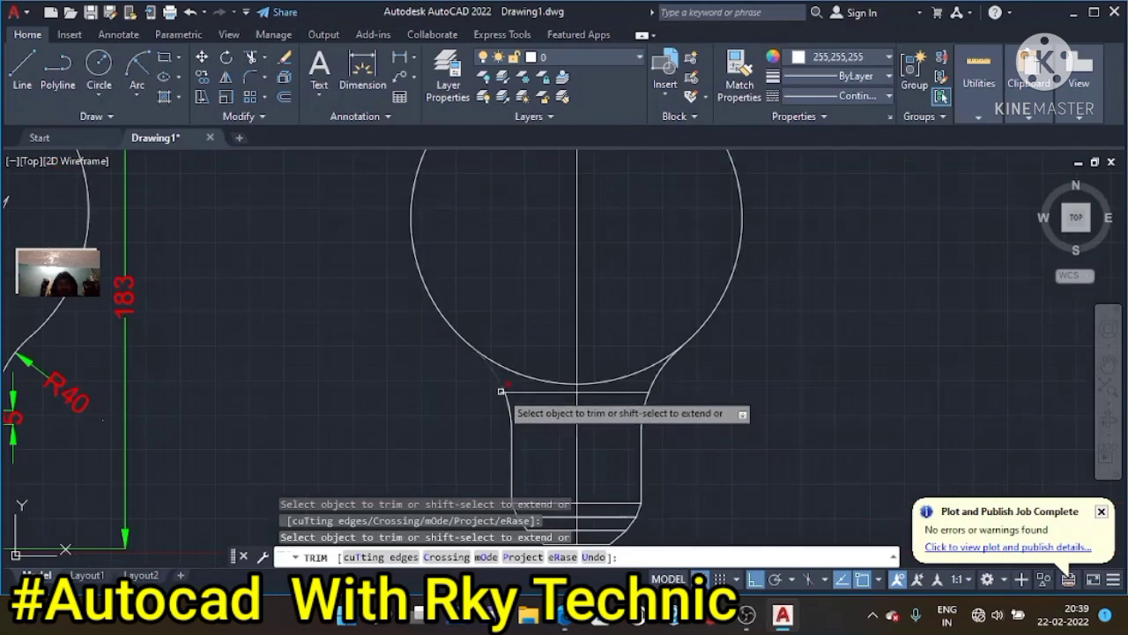
scroll(499, 390, up, 4)
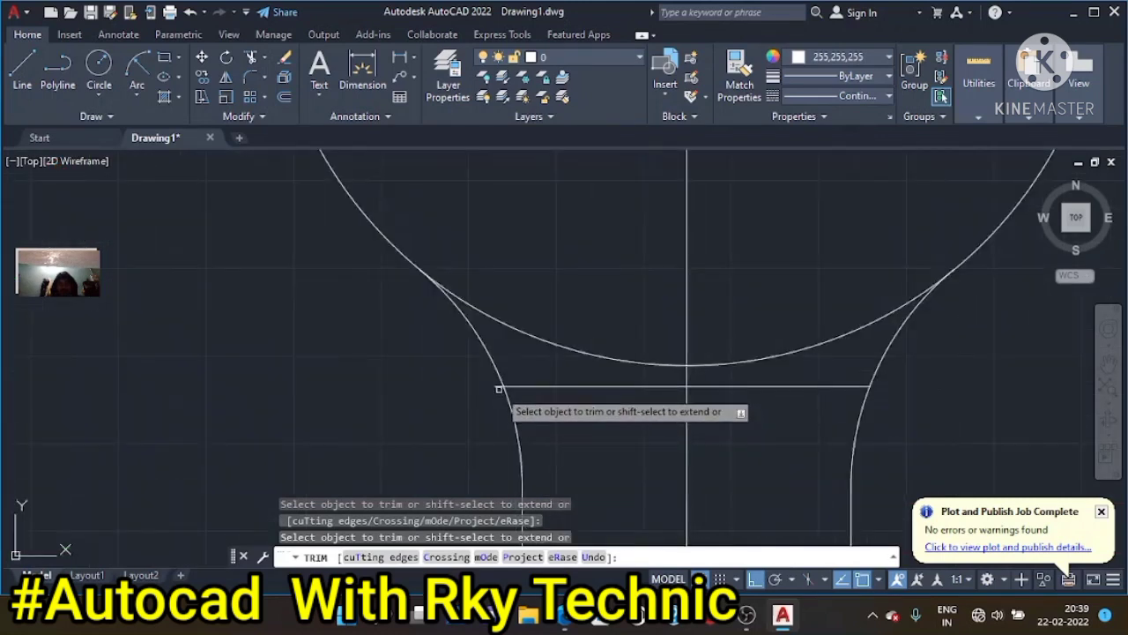
scroll(500, 392, down, 2)
scroll(485, 417, down, 4)
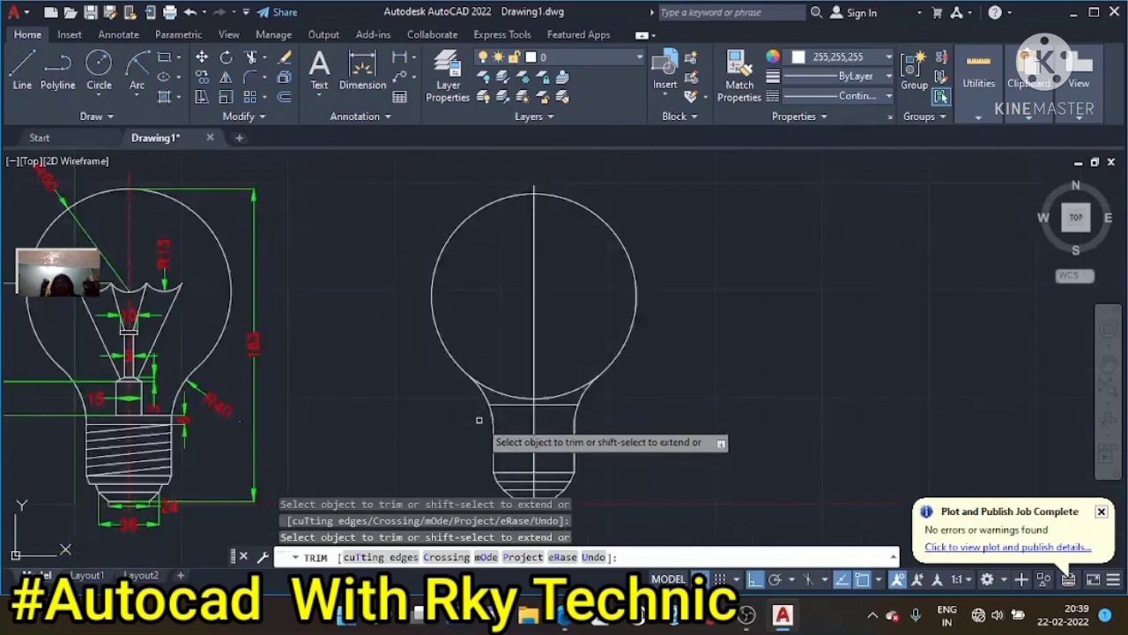
key(Escape)
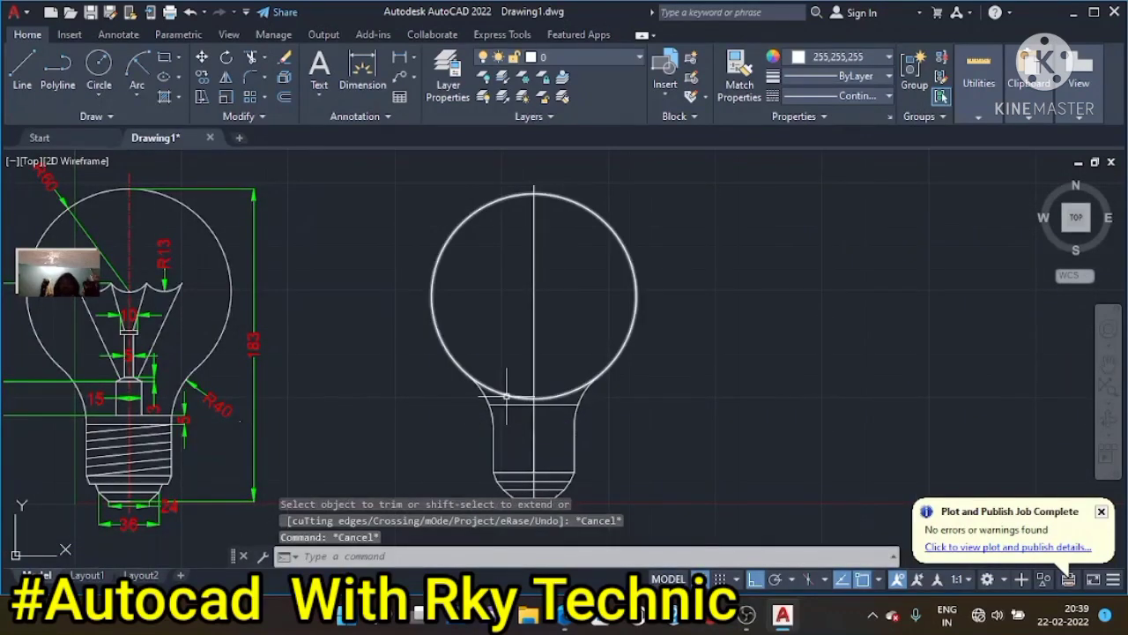
key(Return)
click(507, 395)
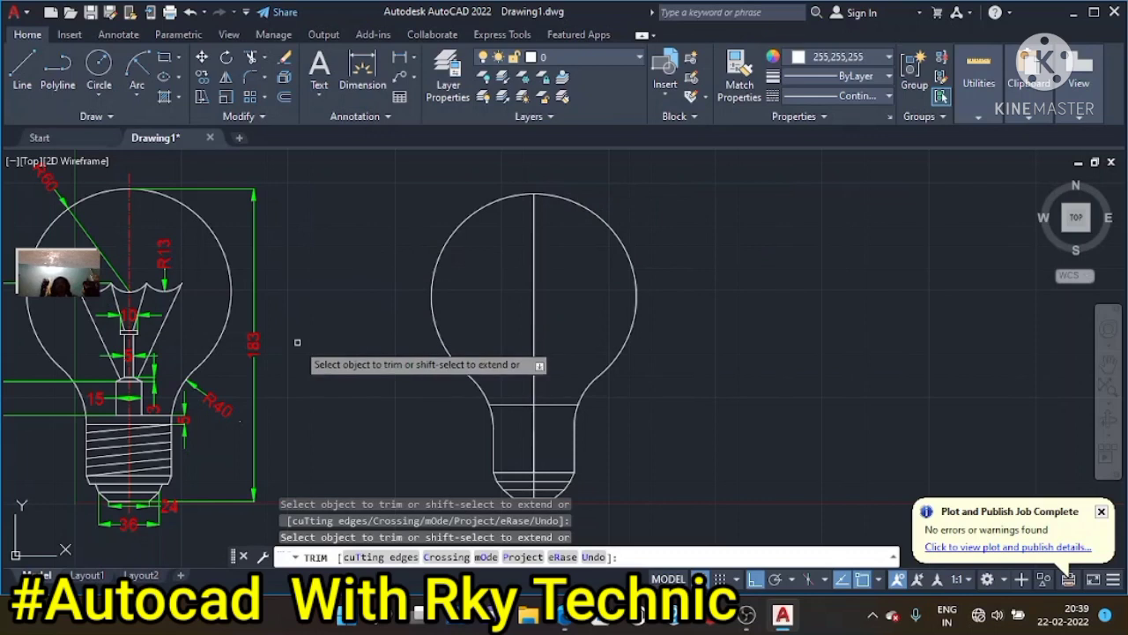
scroll(86, 401, down, 2)
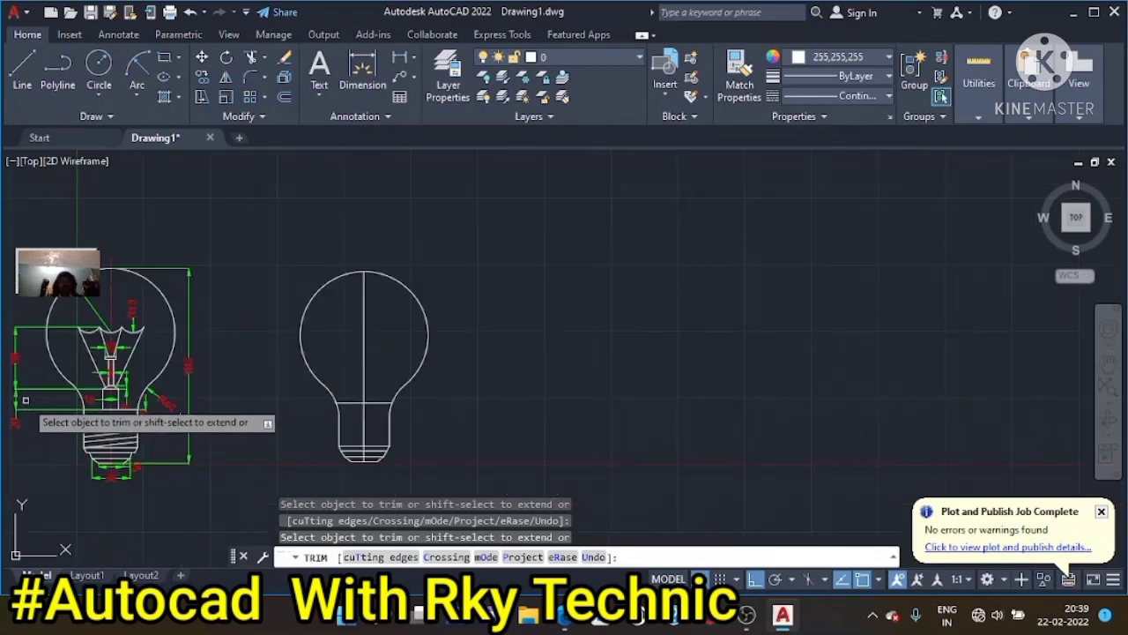
key(Escape)
Pan to centre the reference bulb and zoom into its 10, 5, 15, R40 neck dimensions
key(Escape)
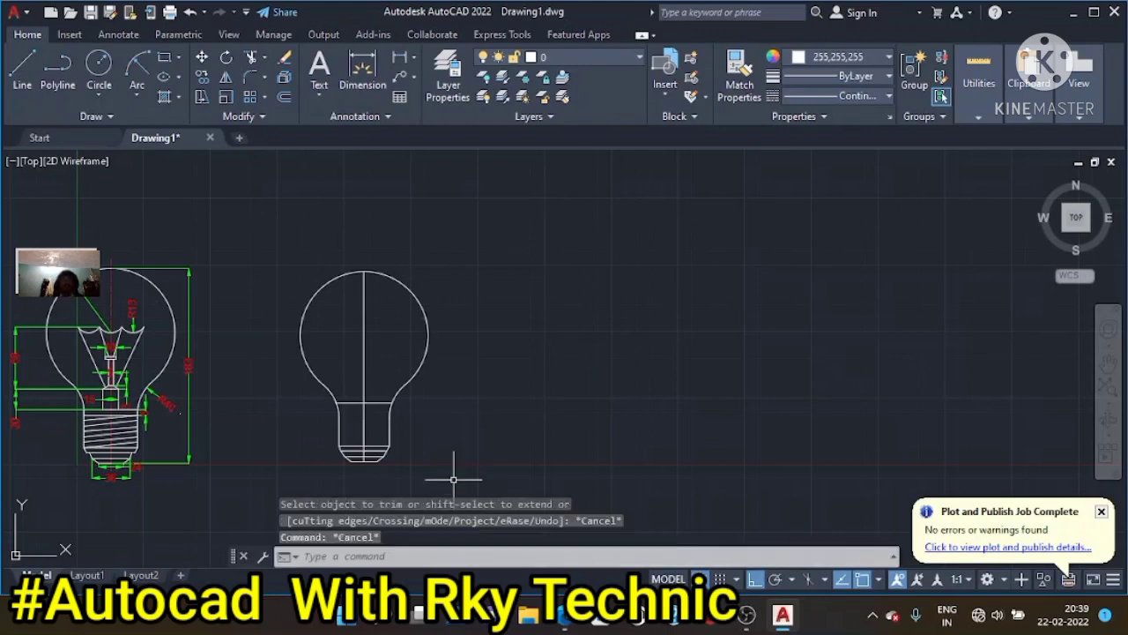
key(Escape)
key(Escape)
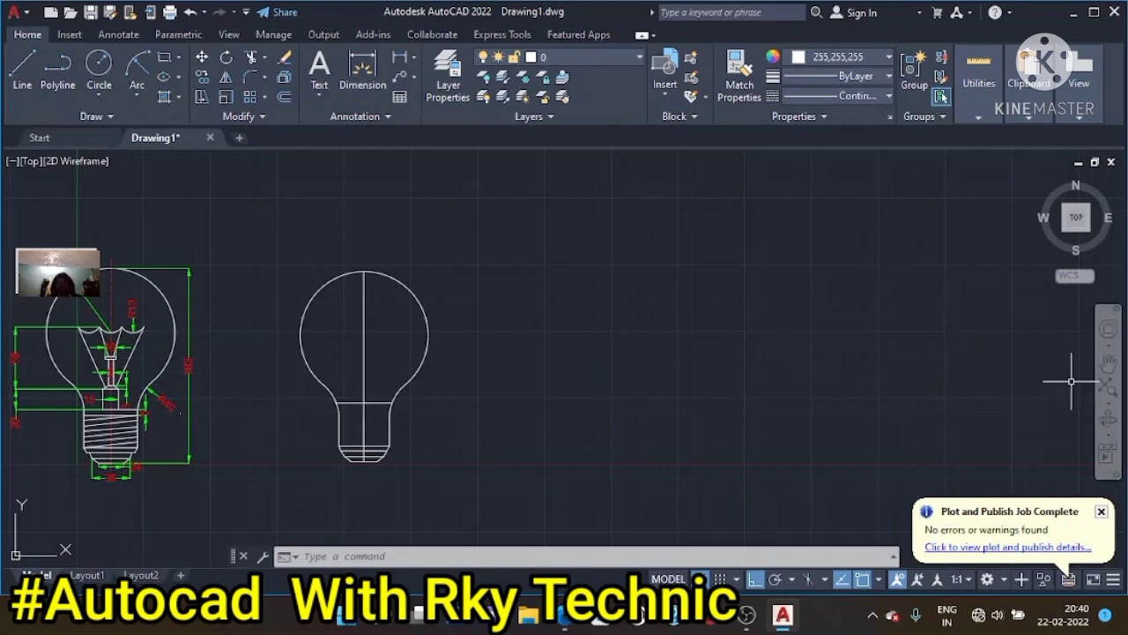
click(1106, 366)
drag(132, 381, 348, 361)
scroll(427, 328, up, 1)
scroll(427, 328, up, 5)
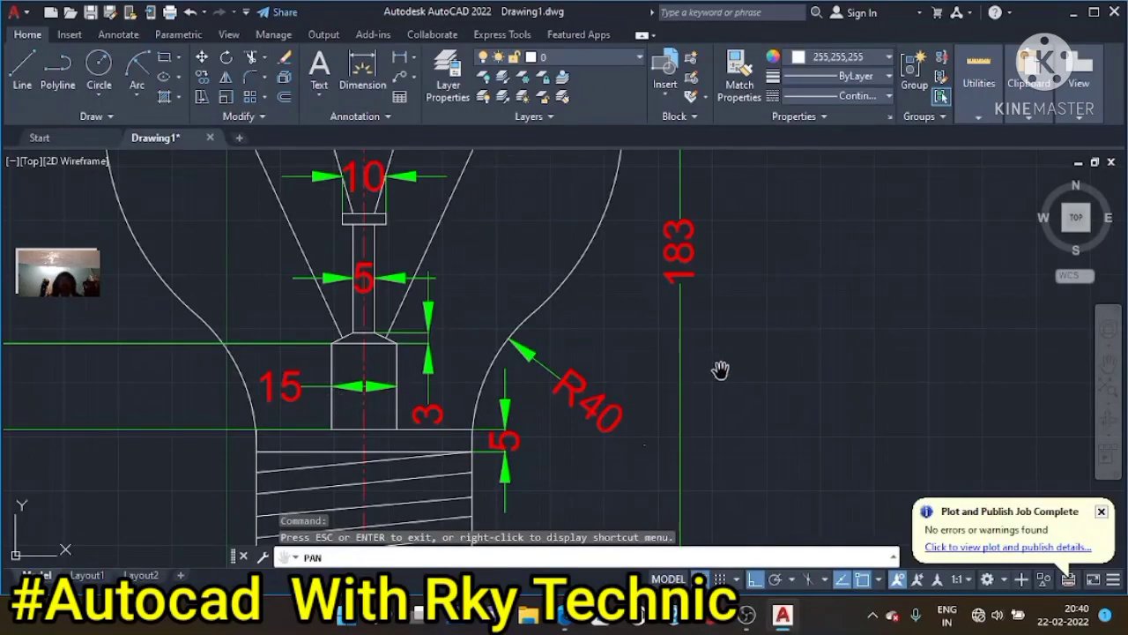
scroll(720, 370, down, 5)
key(Escape)
key(Escape)
key(Escape)
Offset the bulb's centre line 7.5 to both sides to form the stem lines
text(o)
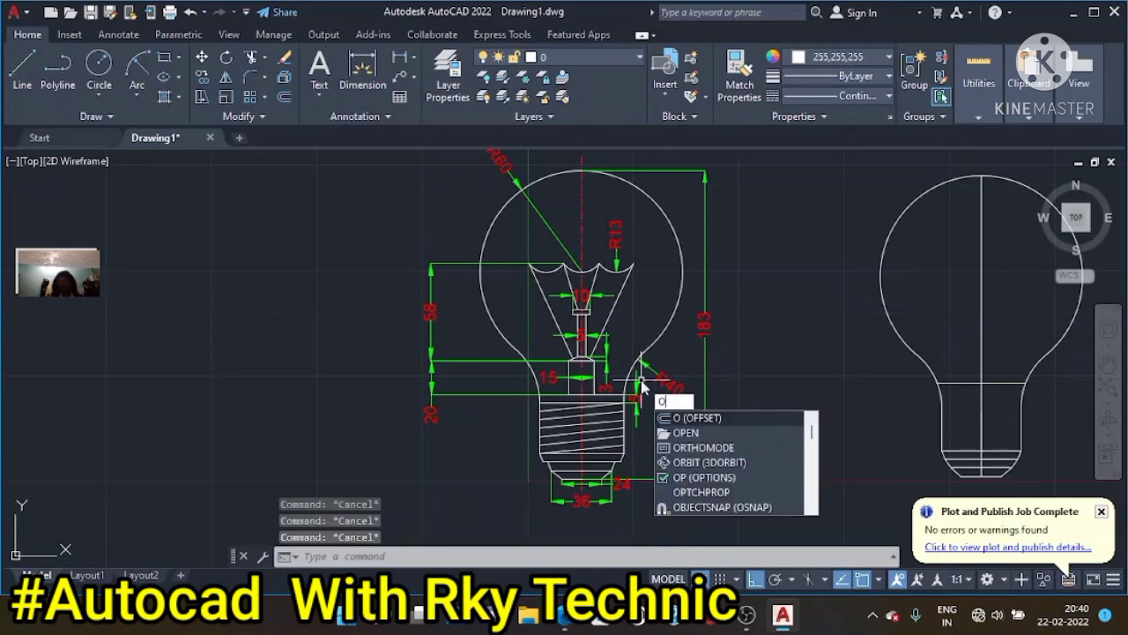
key(Return)
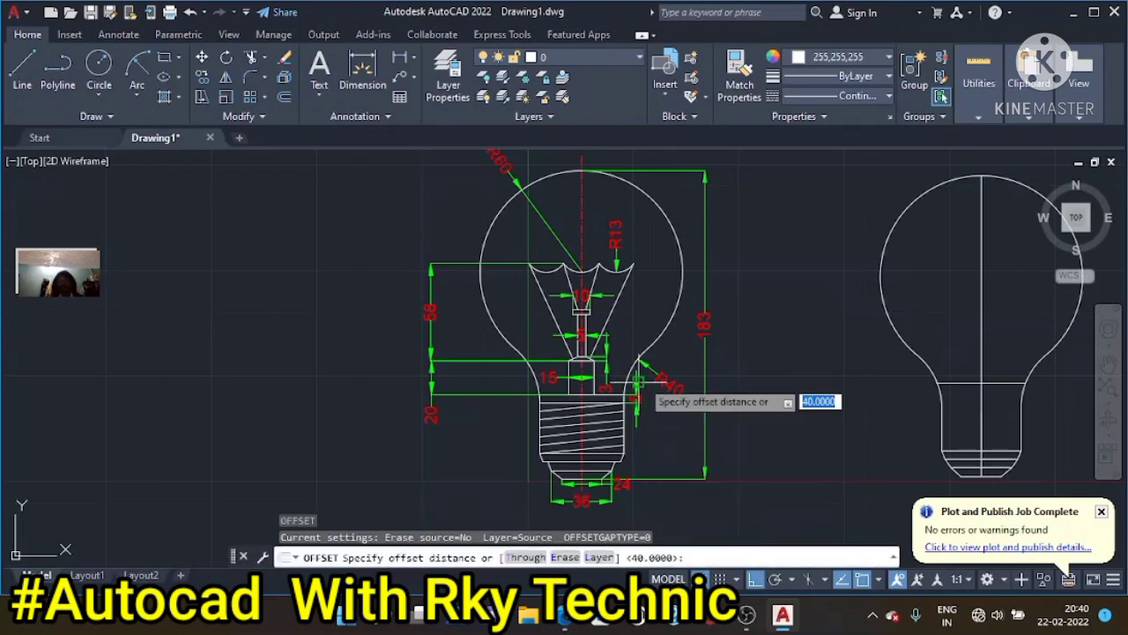
text(7.5)
key(Return)
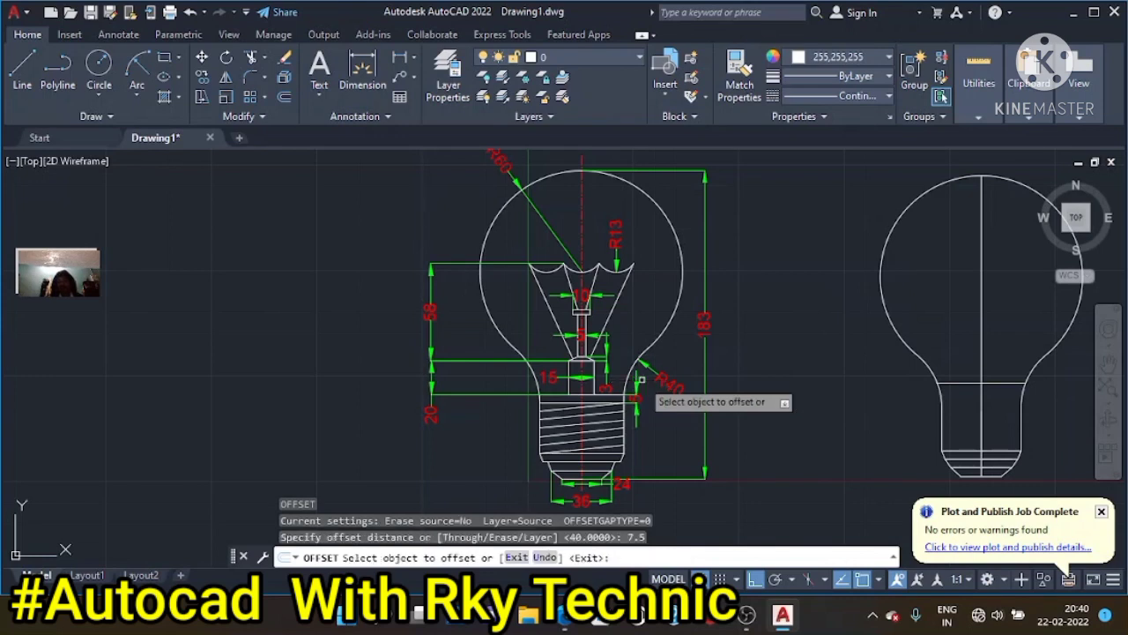
click(983, 341)
click(987, 342)
click(981, 341)
click(934, 365)
key(Escape)
key(Escape)
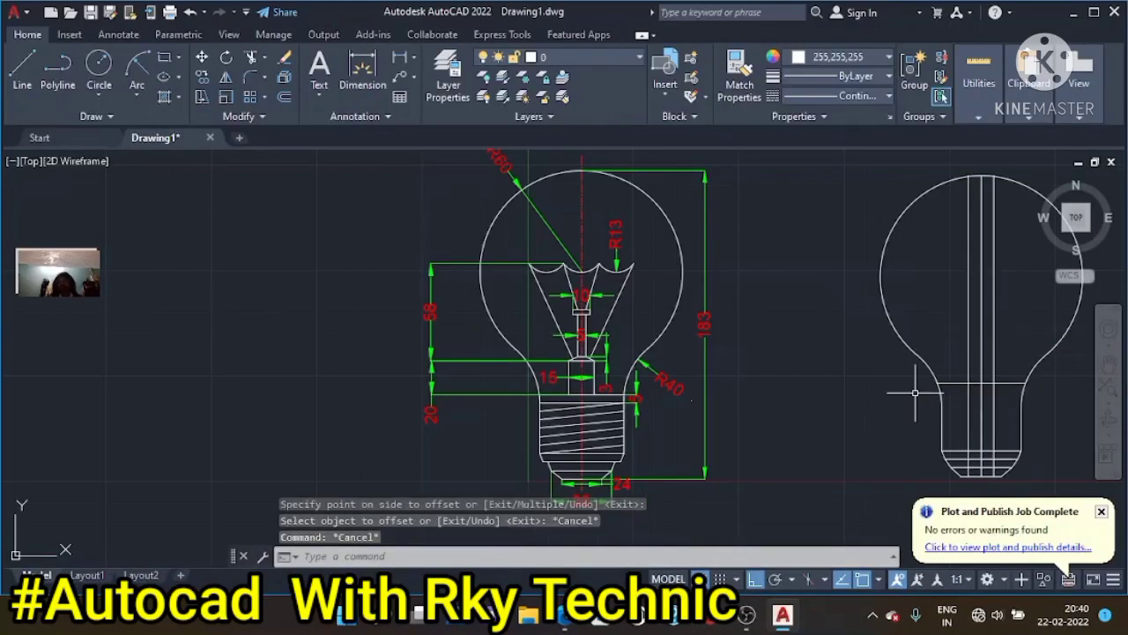
Draw a trial line starting 20 along the tracking line, then delete the unwanted horizontal line
text(l)
key(Return)
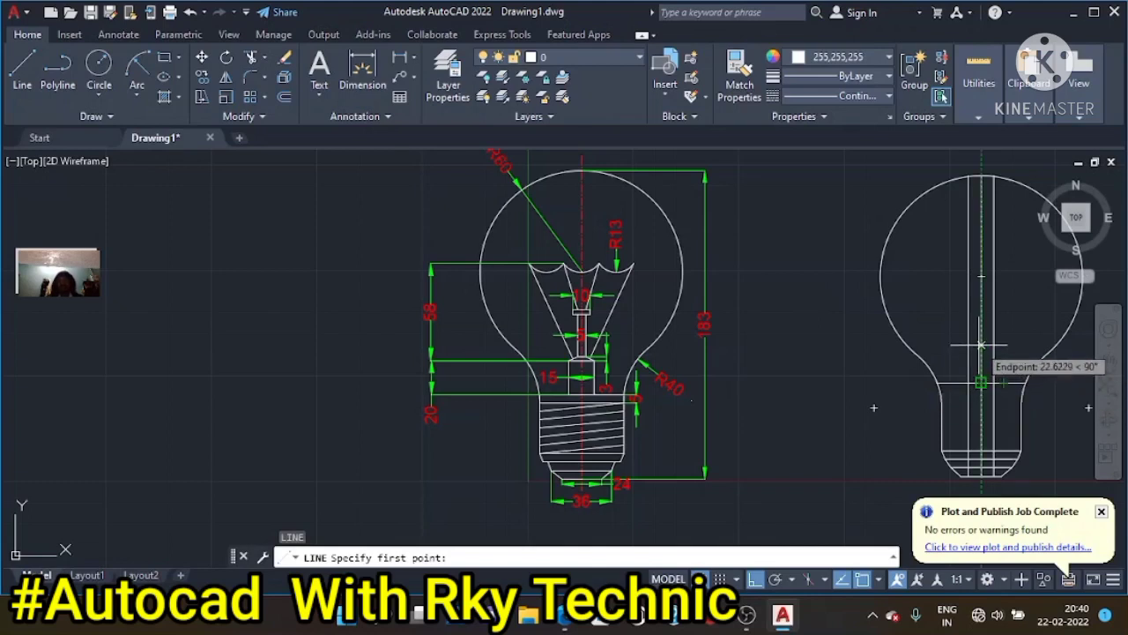
text(20)
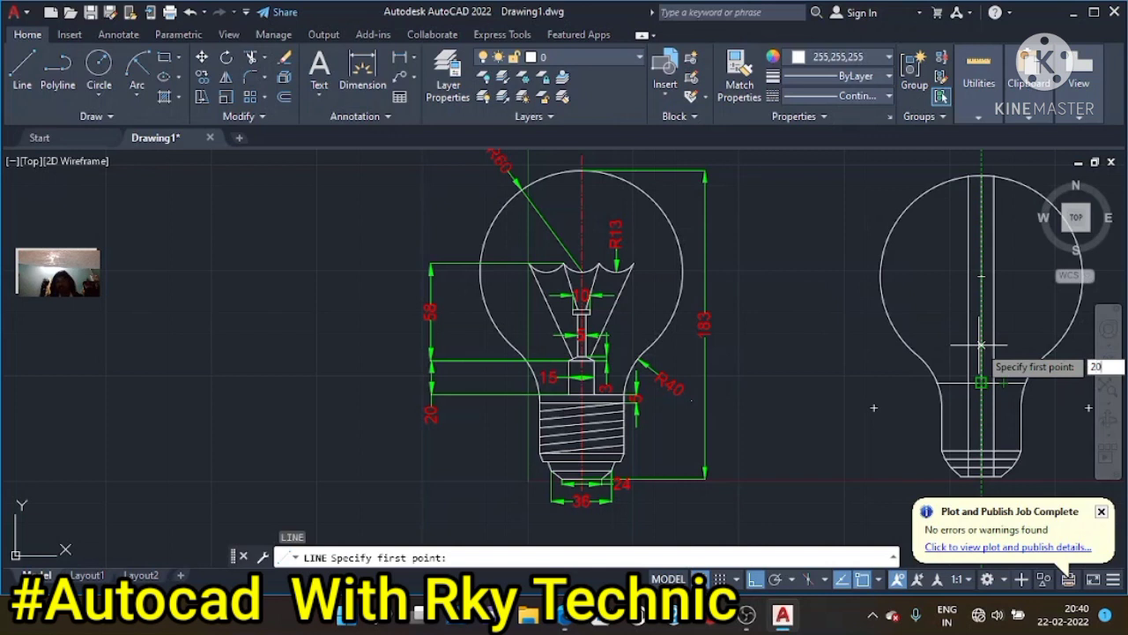
key(Return)
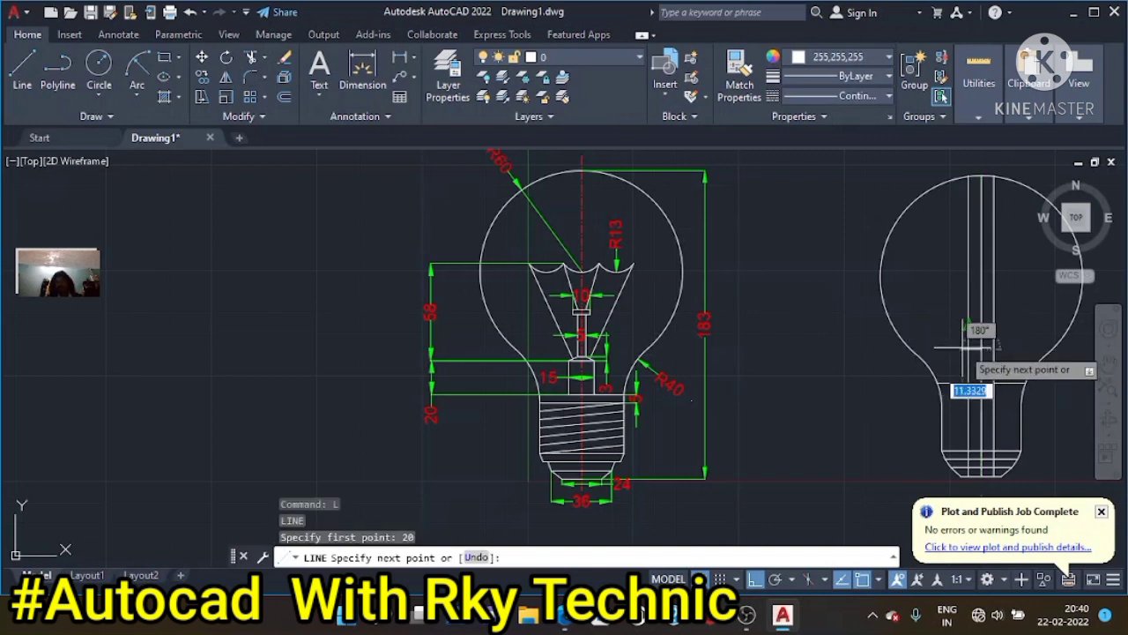
click(916, 355)
key(Escape)
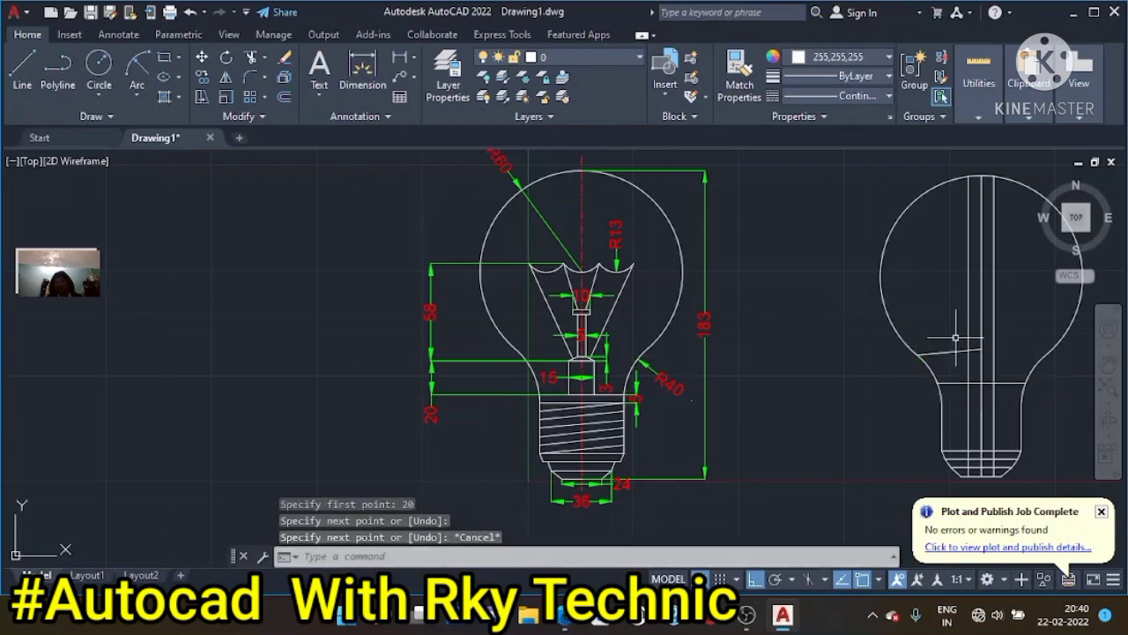
click(954, 350)
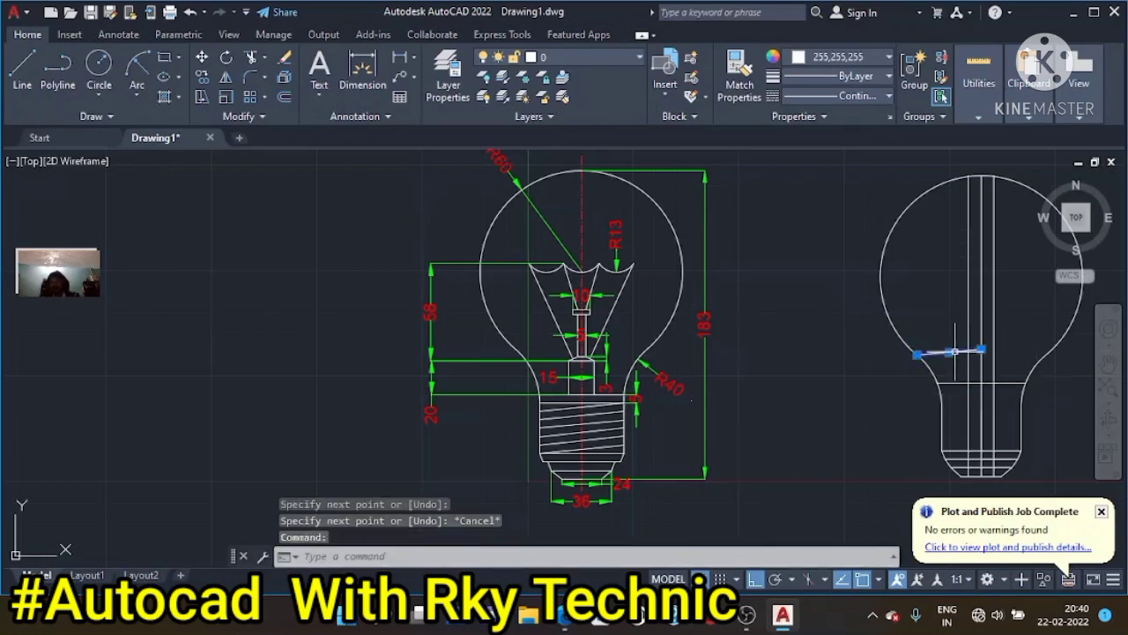
key(Delete)
Start another line 20 along the tracking line, then abandon the attempt
text(l)
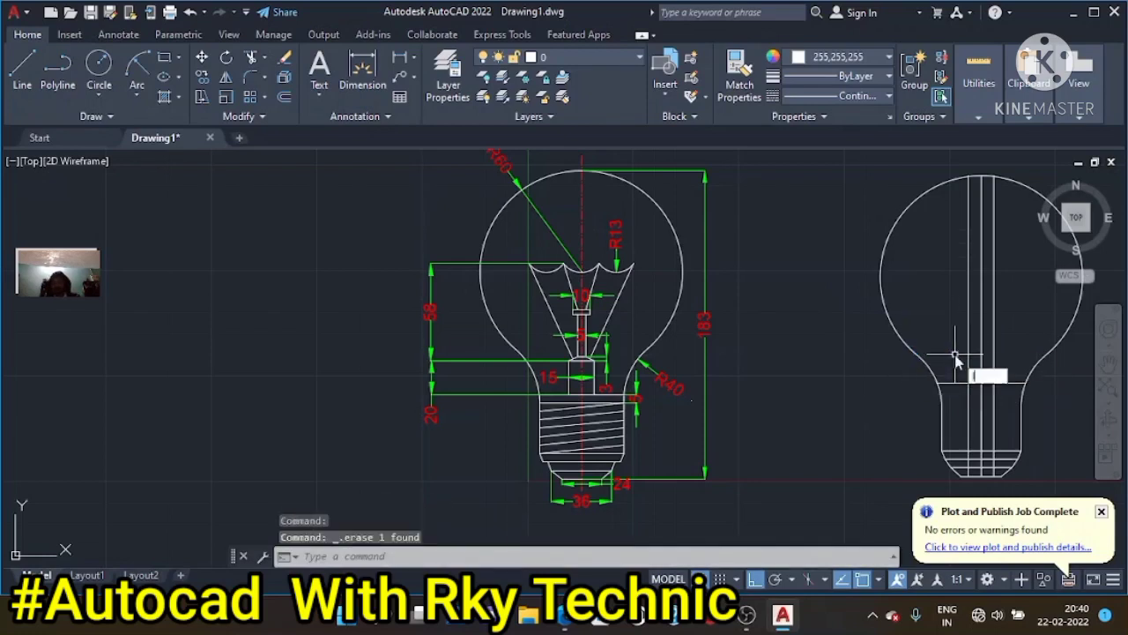
key(Return)
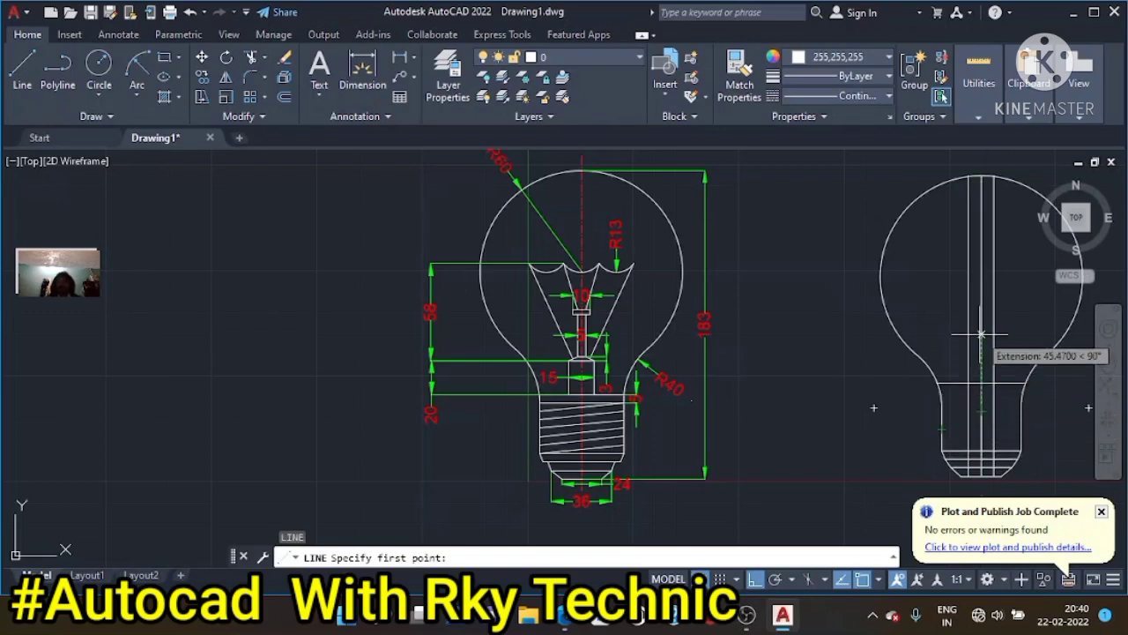
text(20)
key(Return)
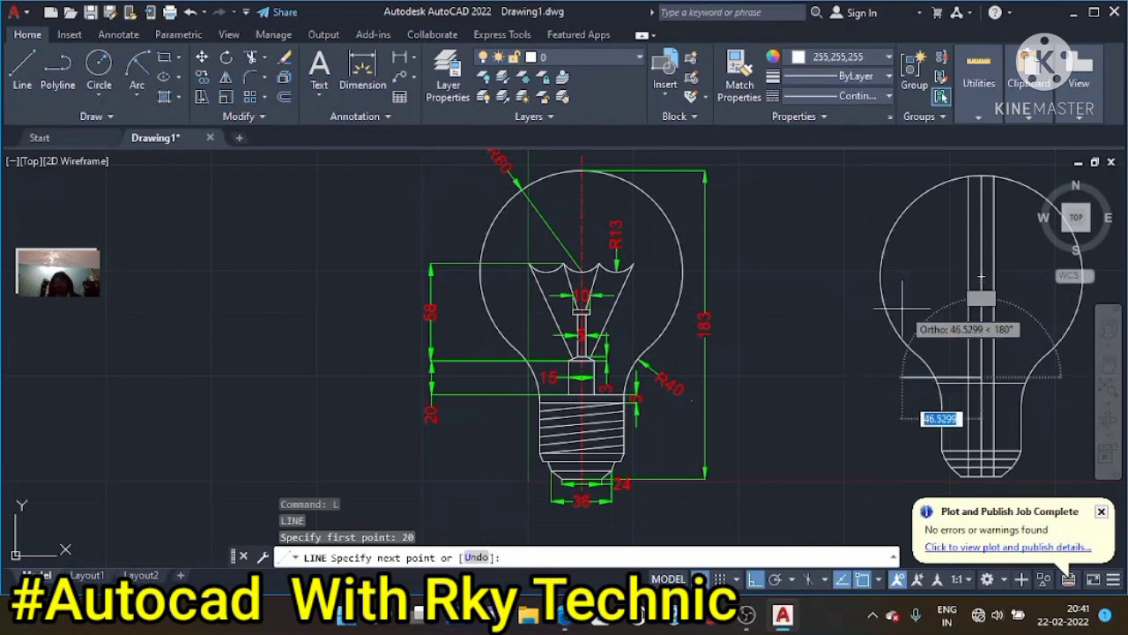
key(Escape)
Draw a 7.5-long horizontal line leftward, starting 20 along the centre line
text(l)
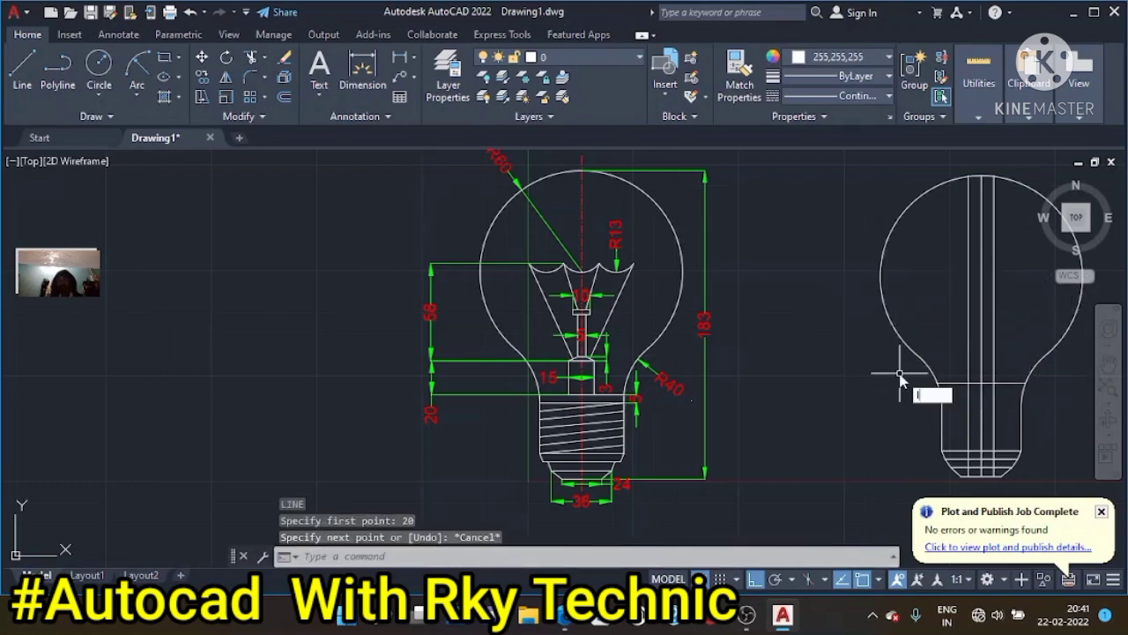
key(Return)
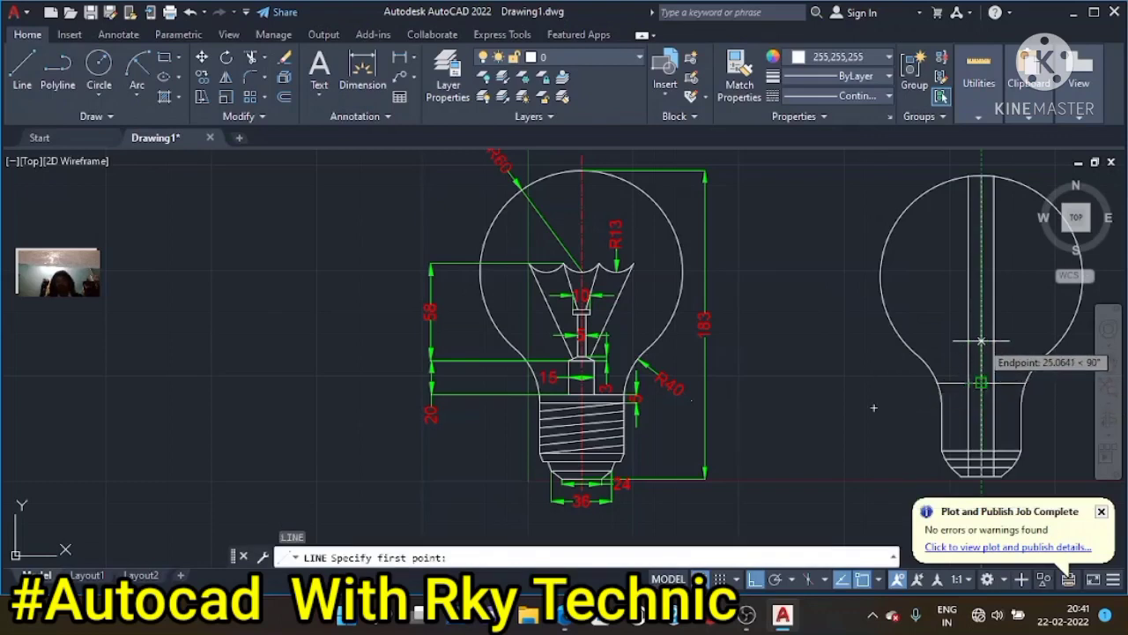
text(20)
key(Return)
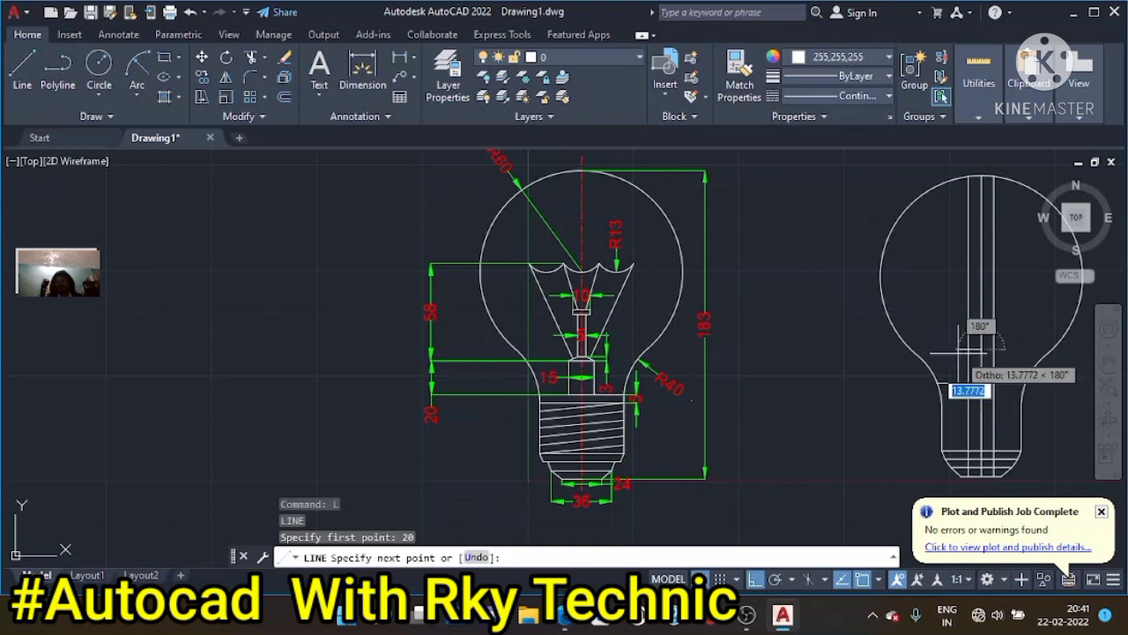
text(7.)
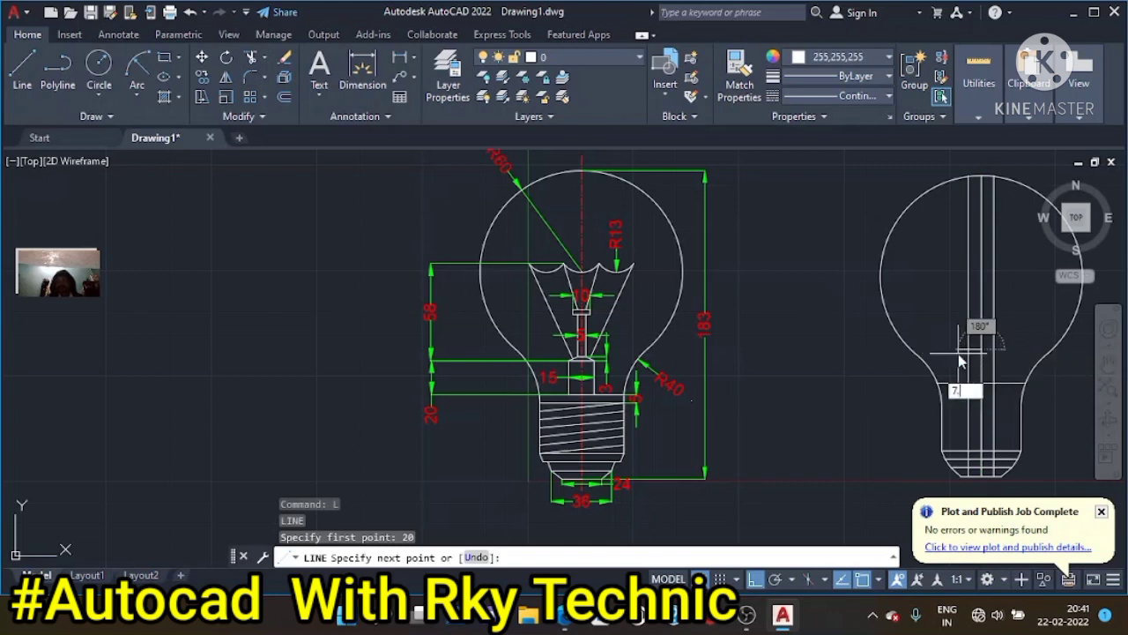
key(Return)
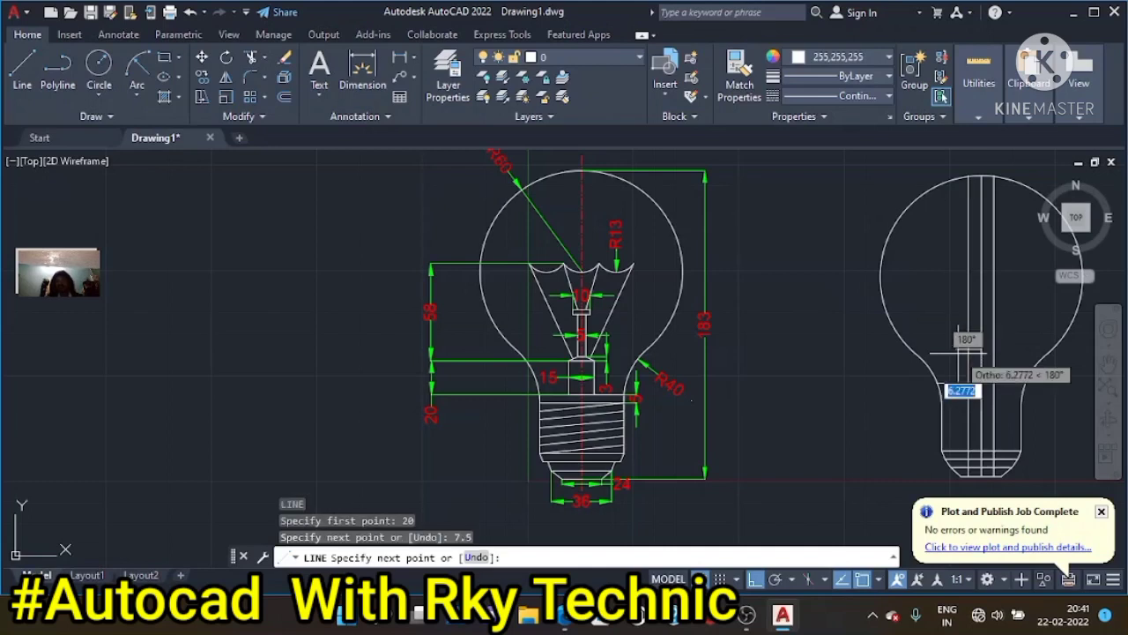
key(Escape)
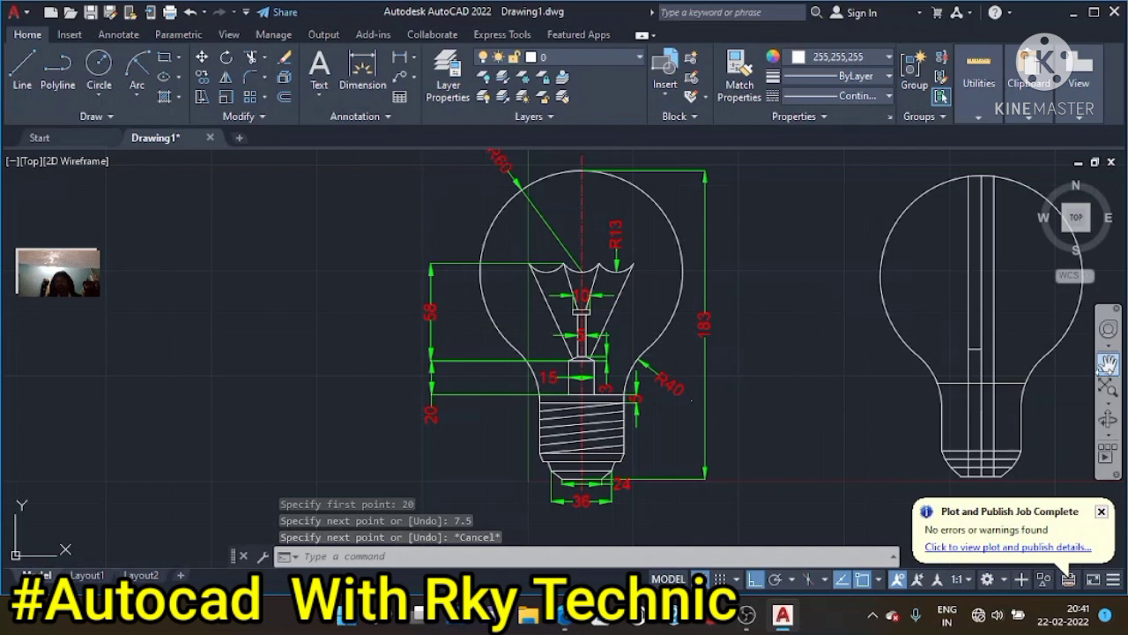
Pan the drawings left and start the MIRROR command
click(1109, 363)
drag(929, 370, 728, 378)
key(Escape)
text(mi)
key(Return)
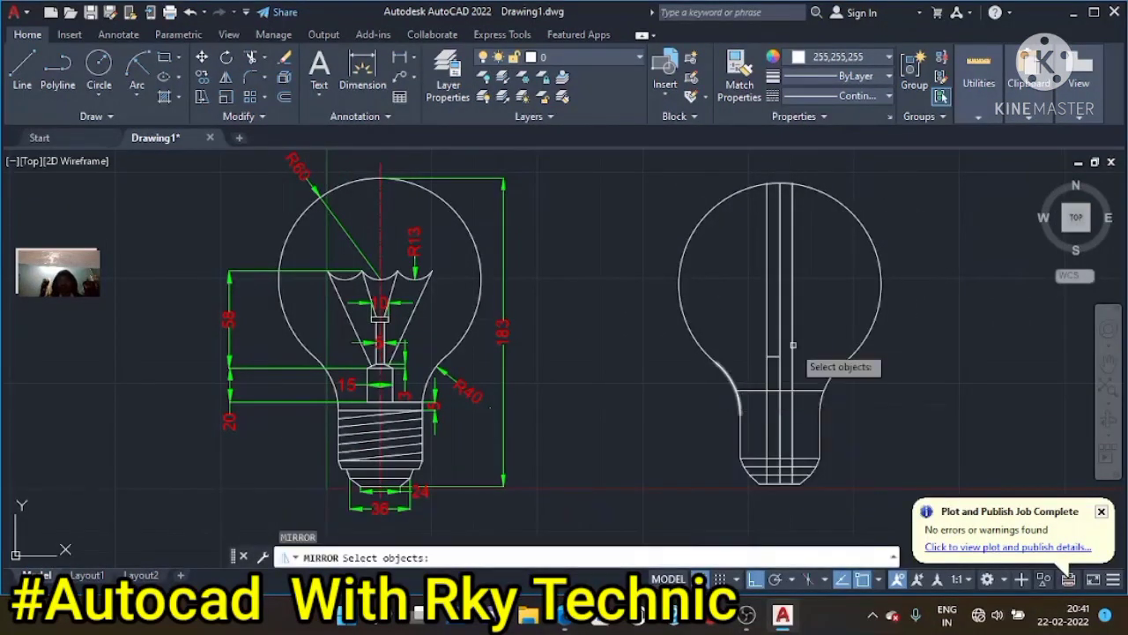
Mirror the short horizontal line about the centre line, keeping the original
scroll(808, 363, up, 2)
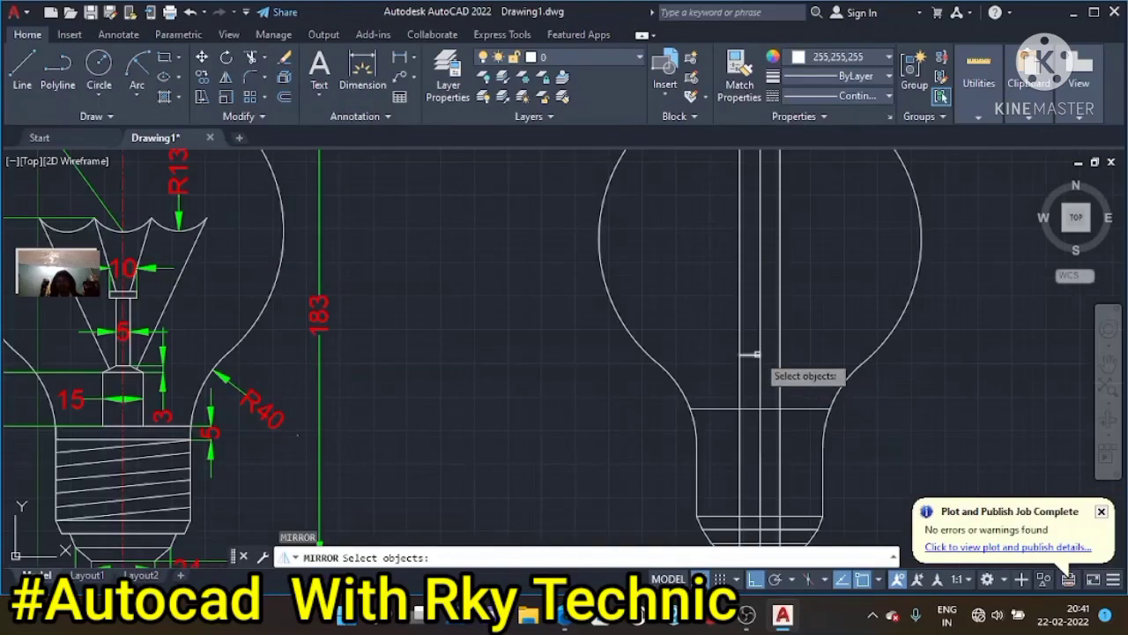
click(756, 354)
key(Return)
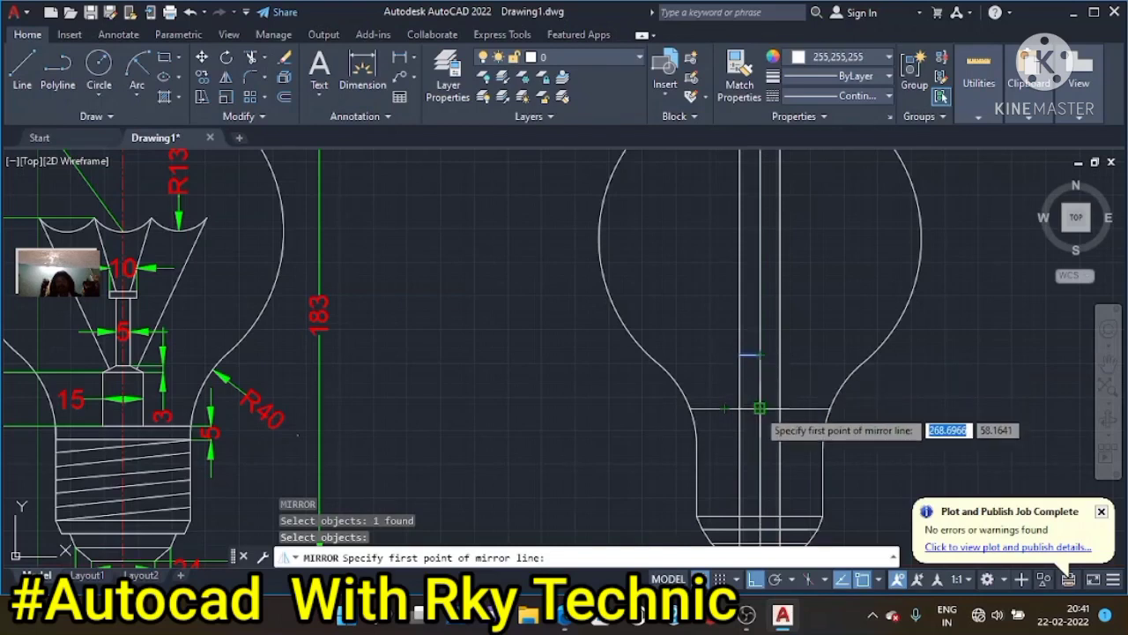
click(759, 355)
click(756, 307)
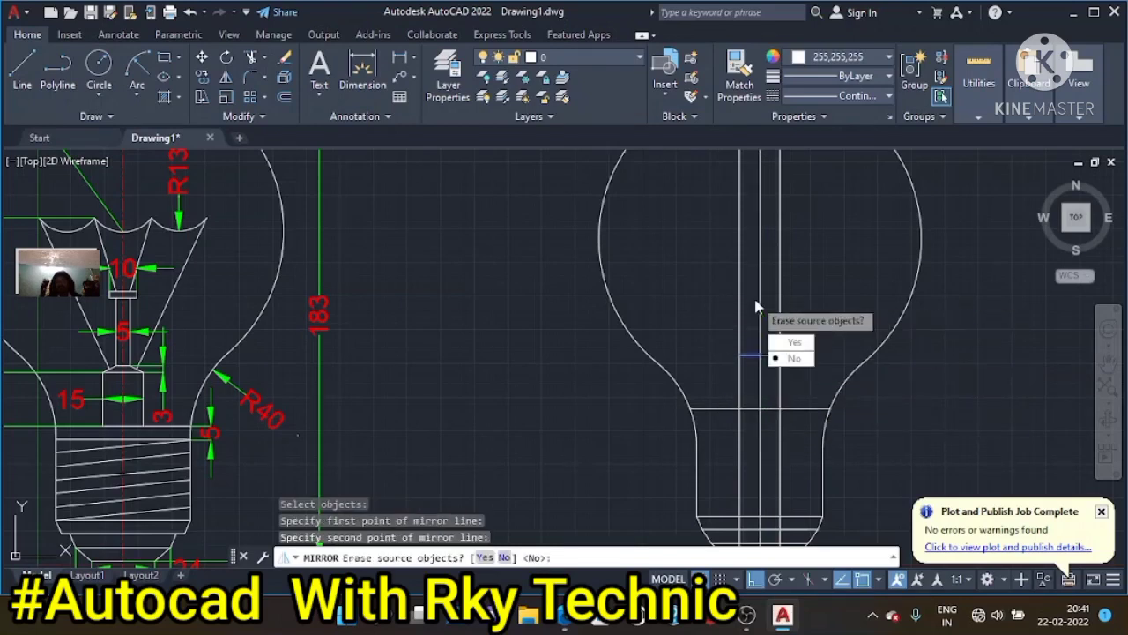
click(792, 358)
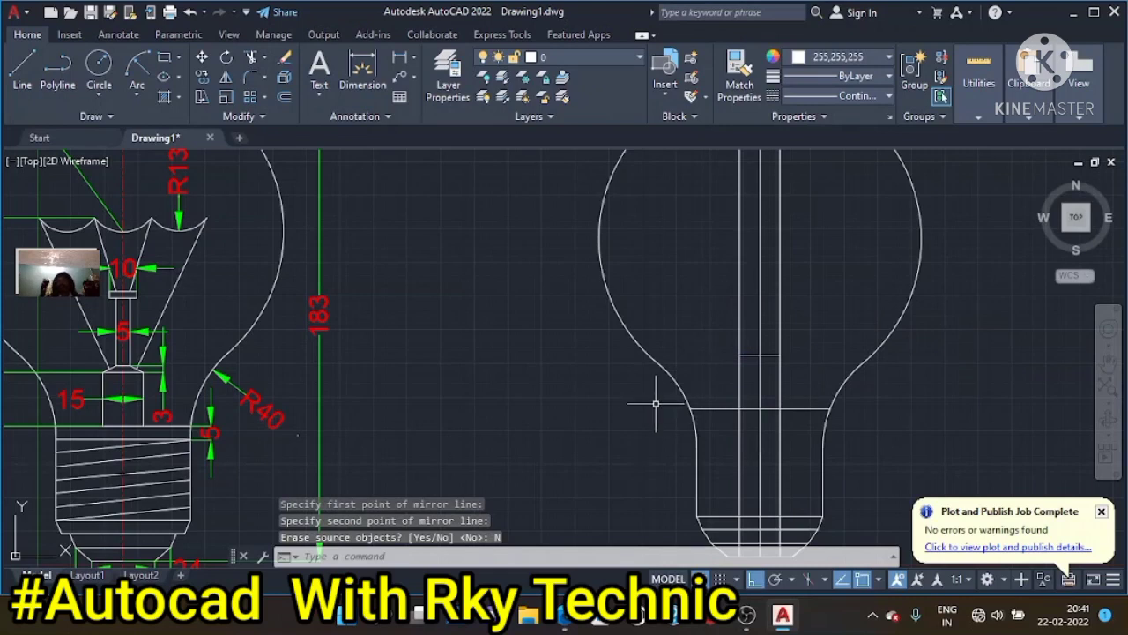
key(Escape)
key(Escape)
key(Escape)
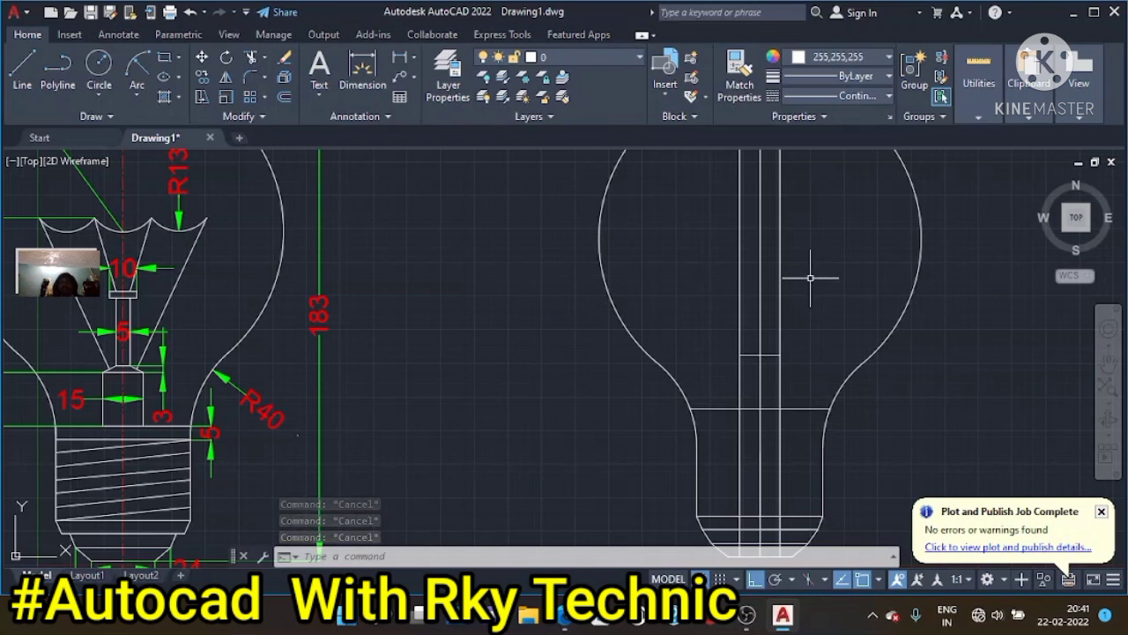
Trim away the upper parts of both stem lines above the short lines
text(l)
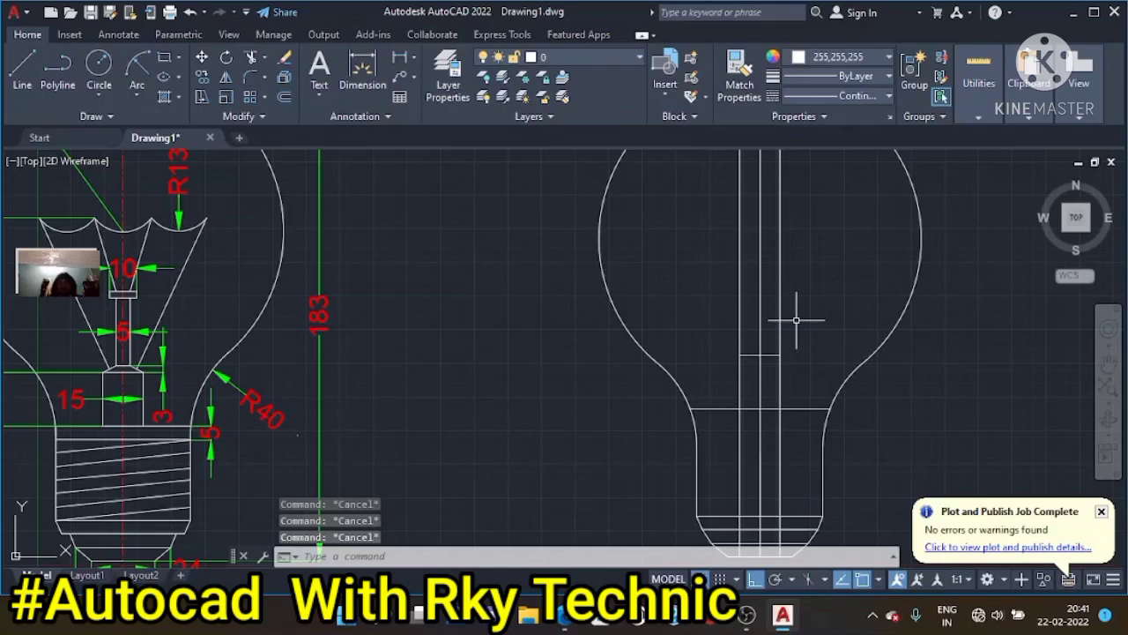
text(tr)
key(Return)
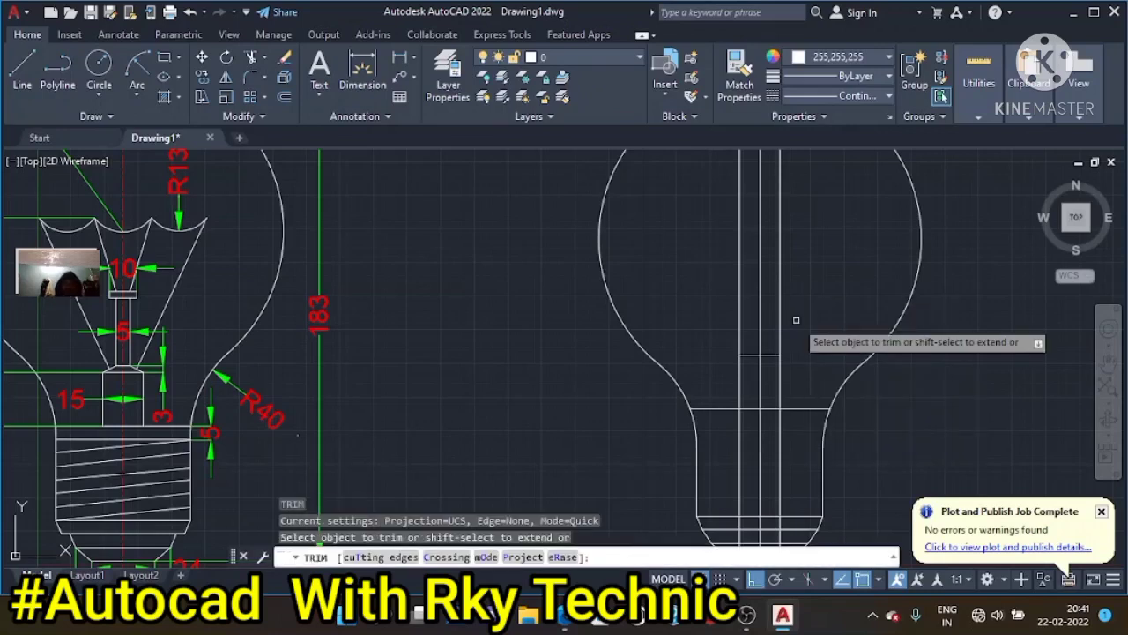
click(780, 319)
click(740, 328)
key(Escape)
key(Escape)
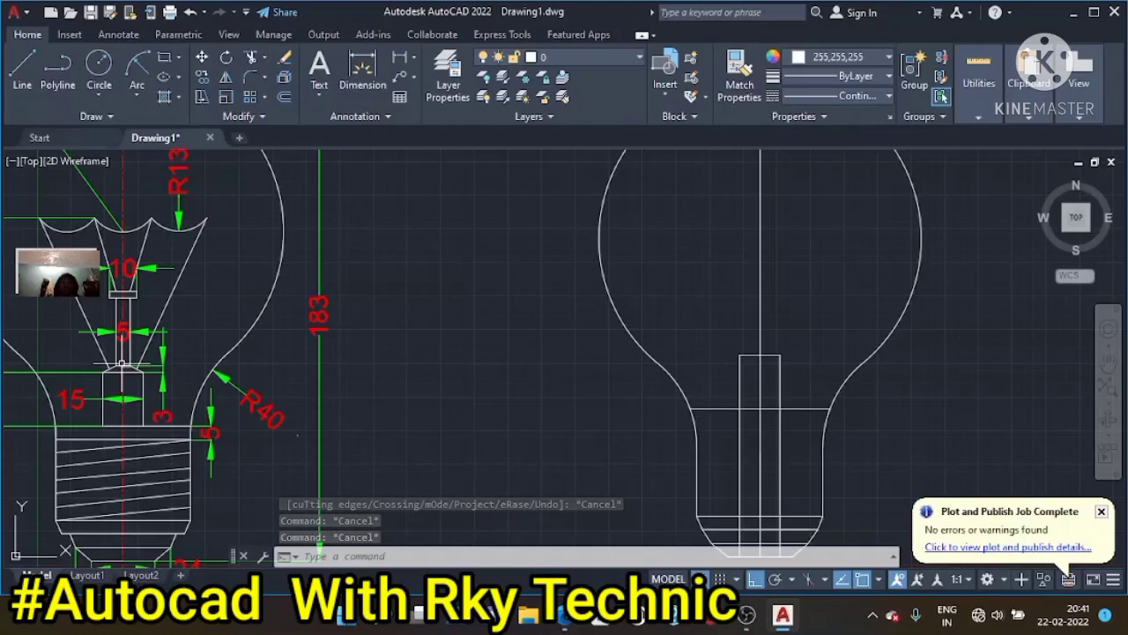
key(Escape)
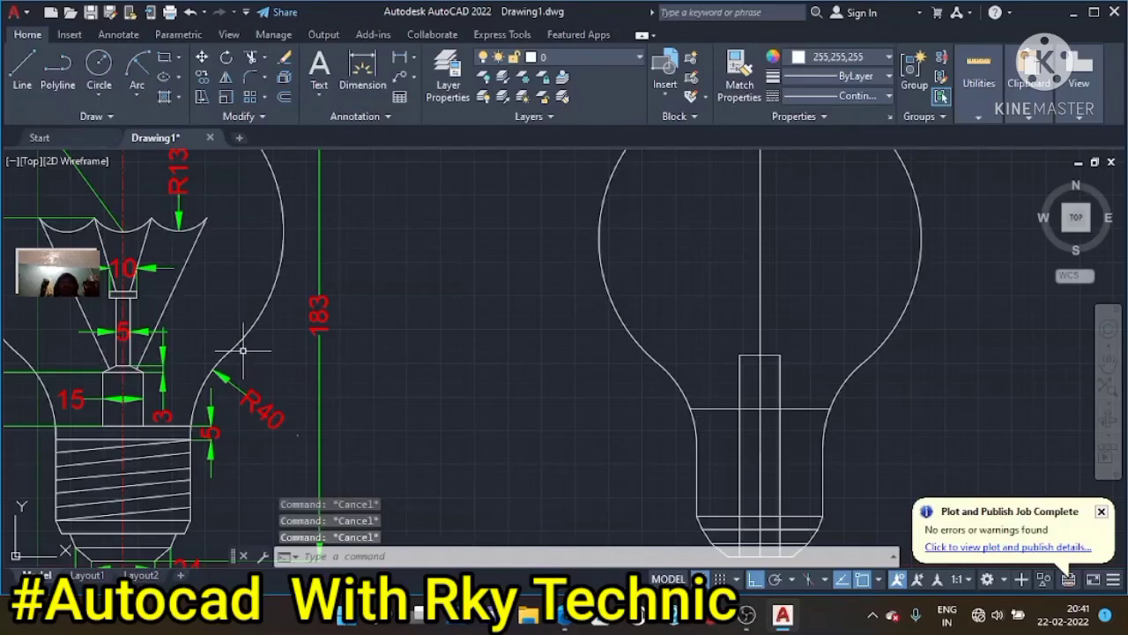
text(o)
key(Return)
text(2.5)
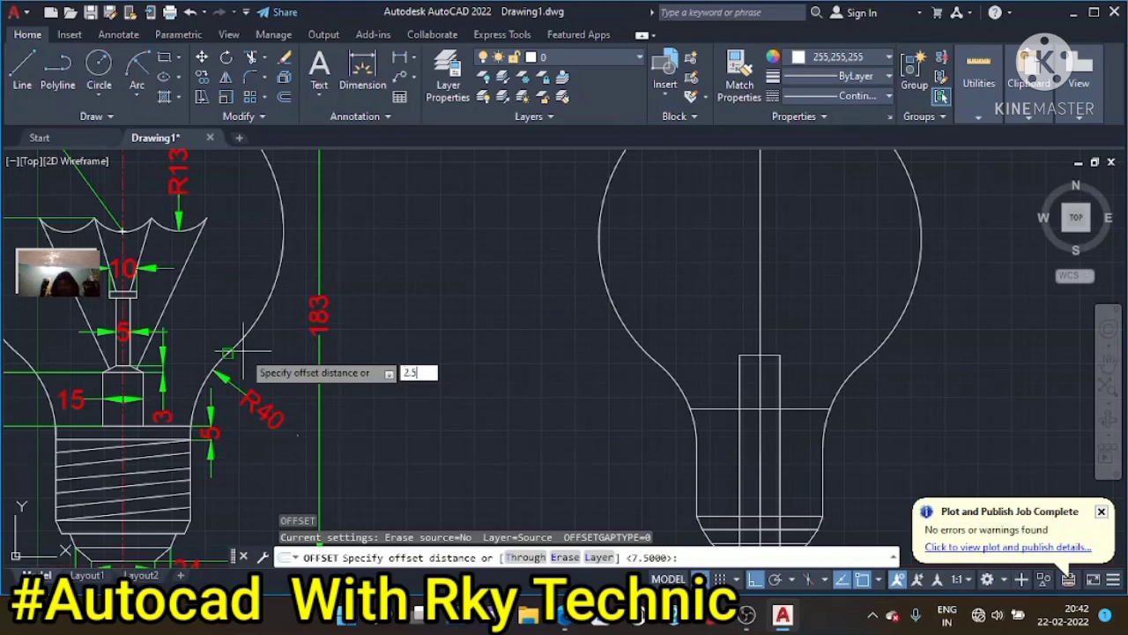
Abandon a 2.5 offset of the centre line and restart OFFSET with distance 3
key(Return)
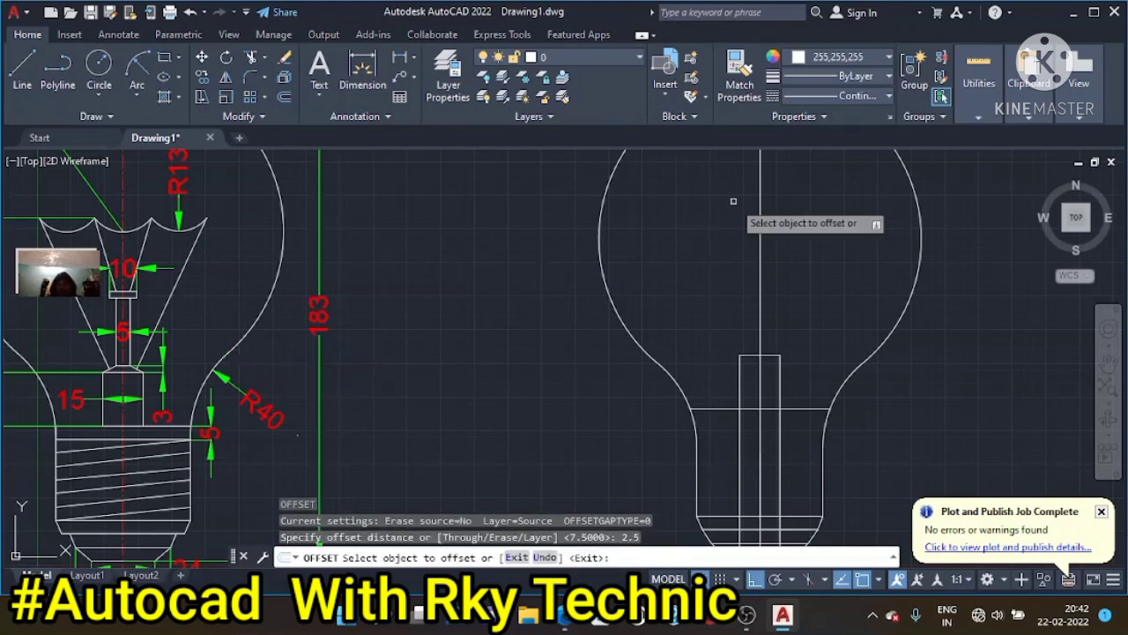
click(759, 275)
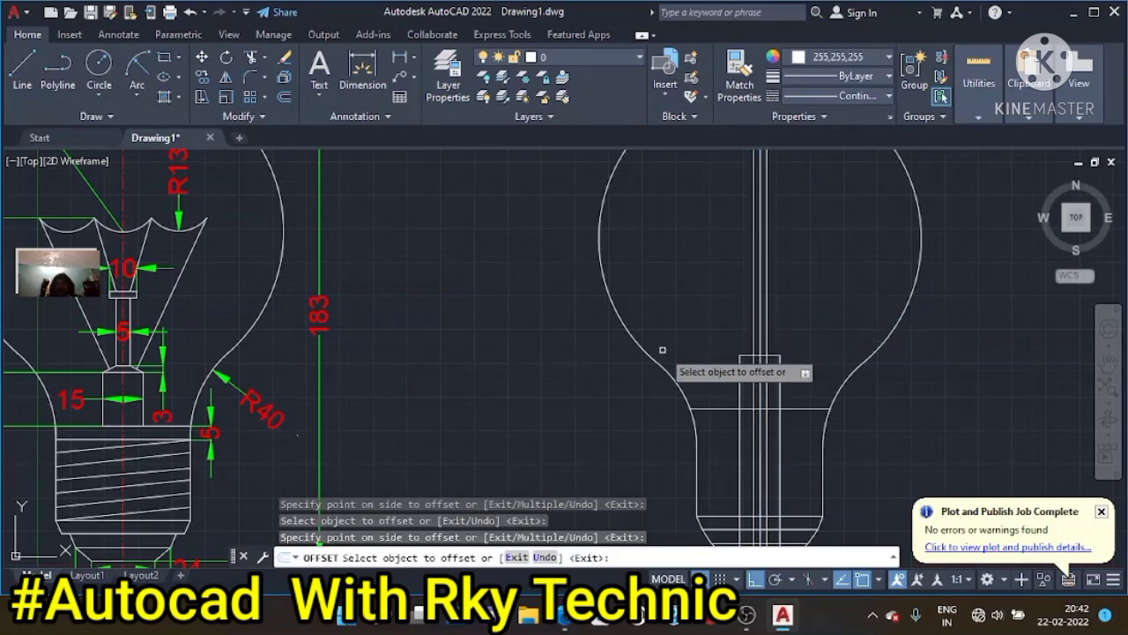
key(Escape)
key(Escape)
key(Escape)
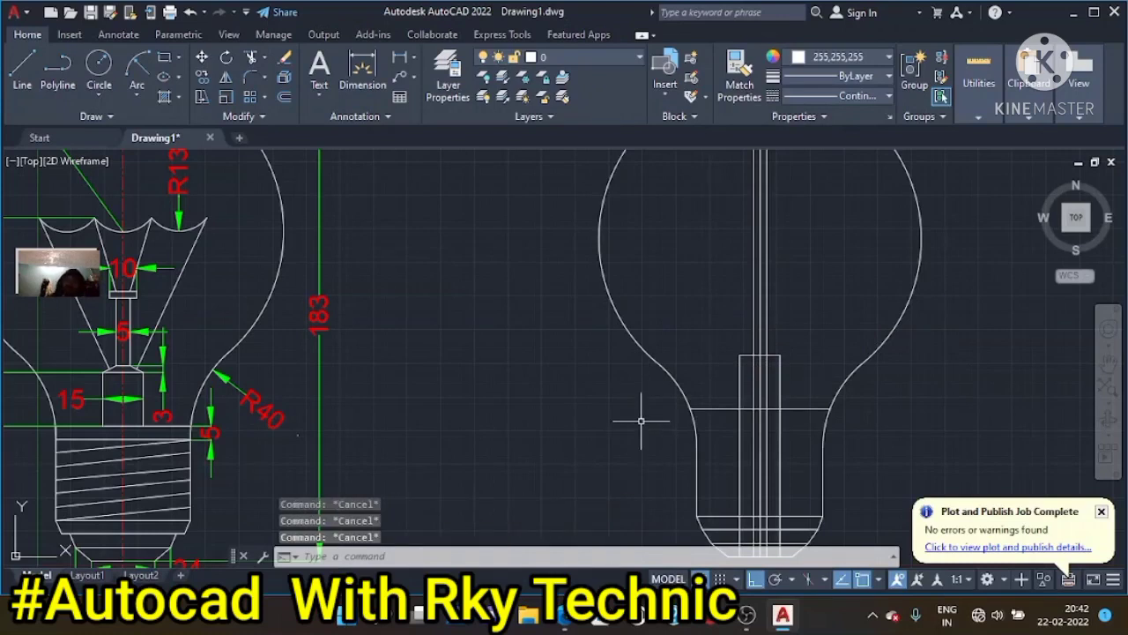
text(O)
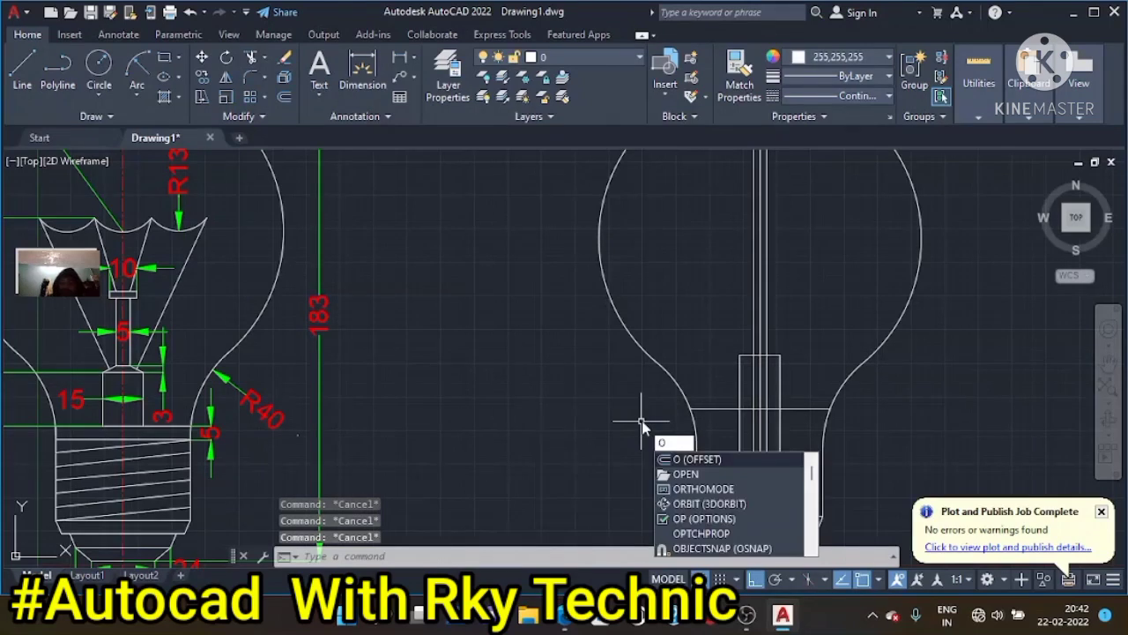
key(Return)
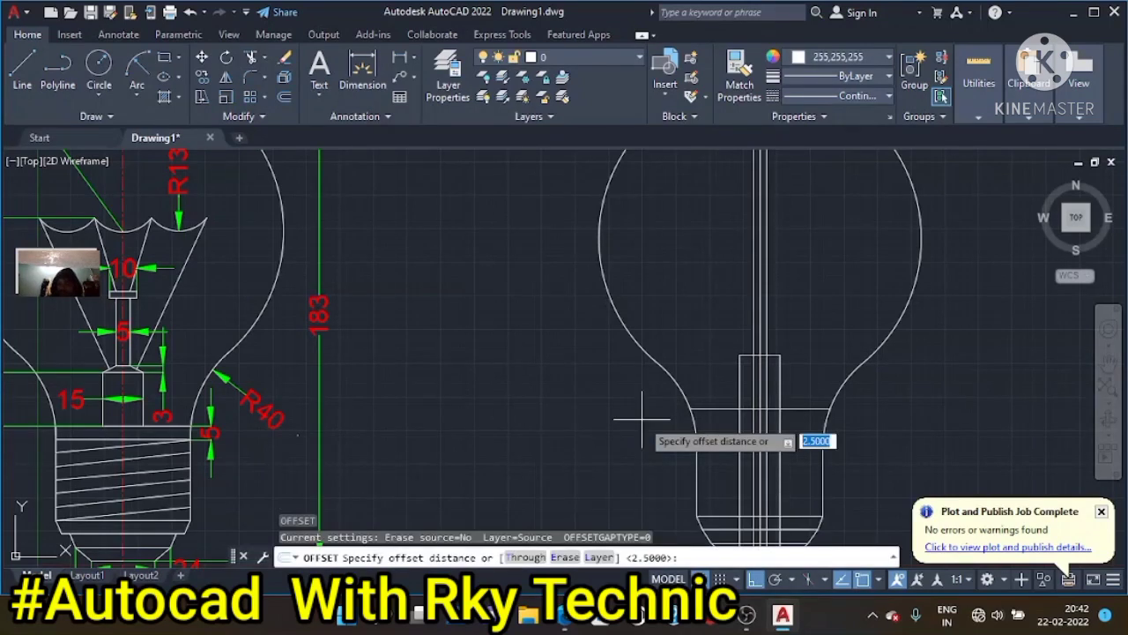
text(3)
key(Return)
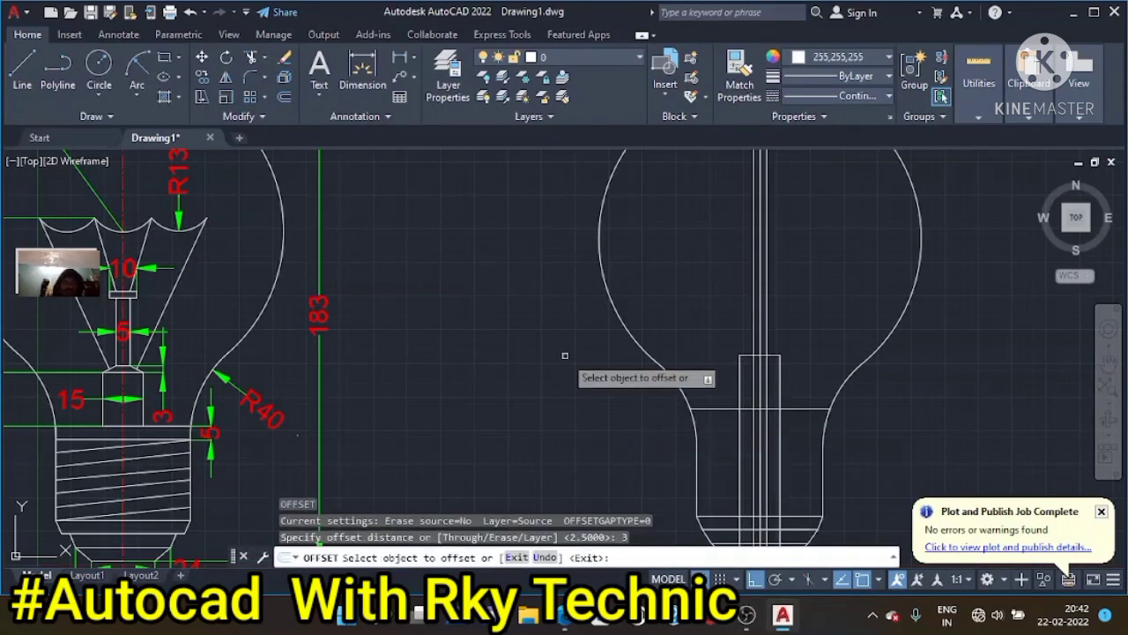
Offset the stem rectangle's top line 3 units upward
scroll(115, 374, up, 3)
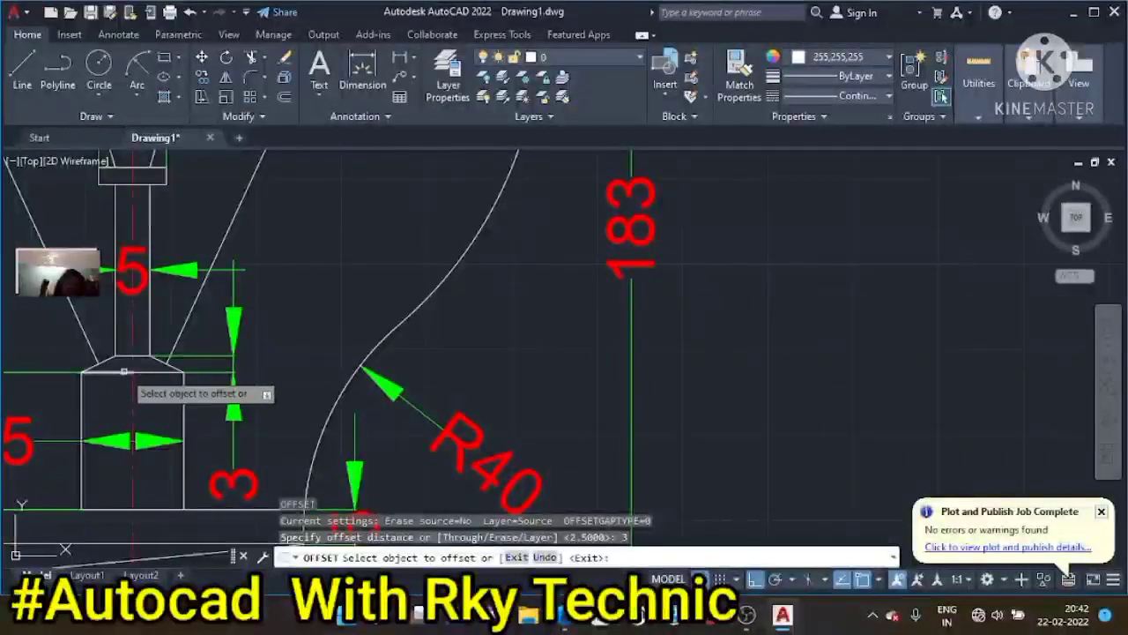
scroll(143, 374, down, 3)
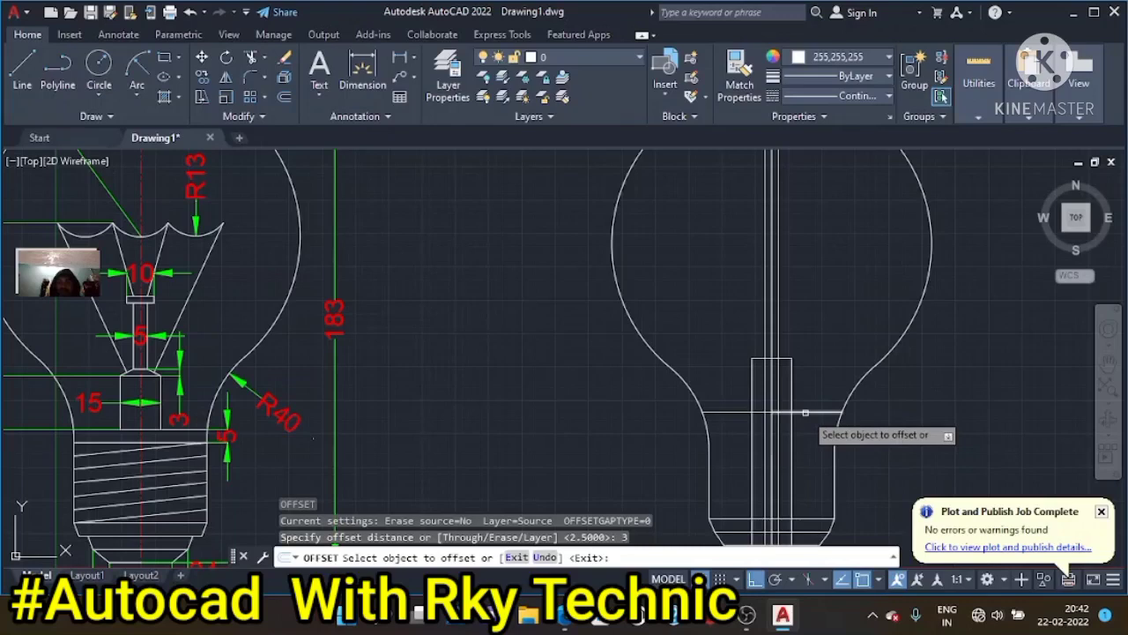
click(786, 361)
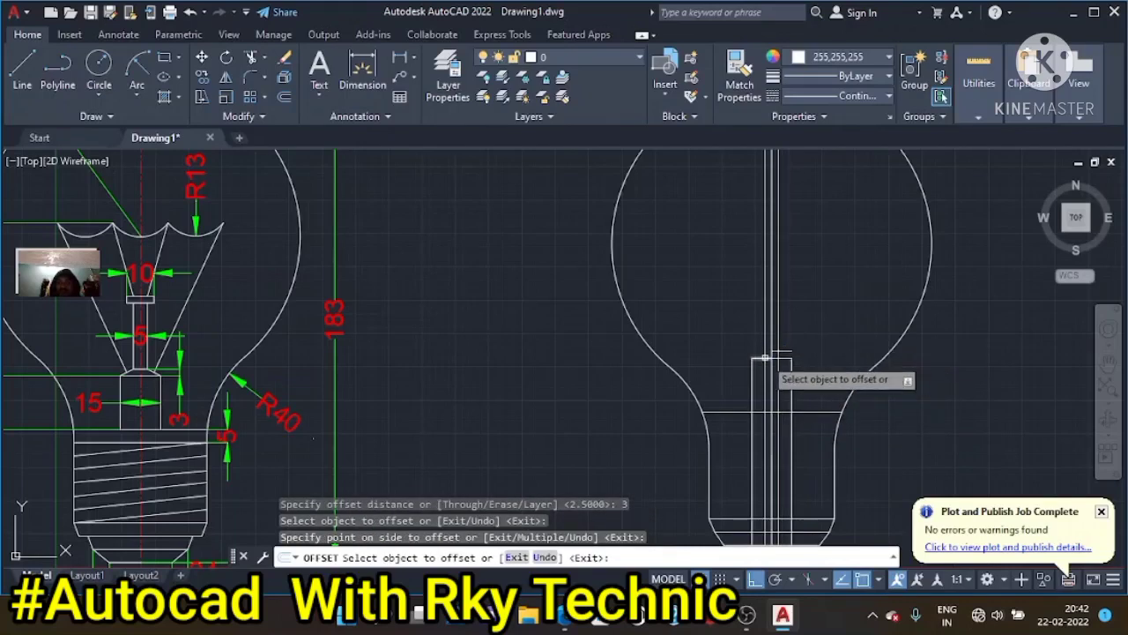
click(764, 358)
click(760, 340)
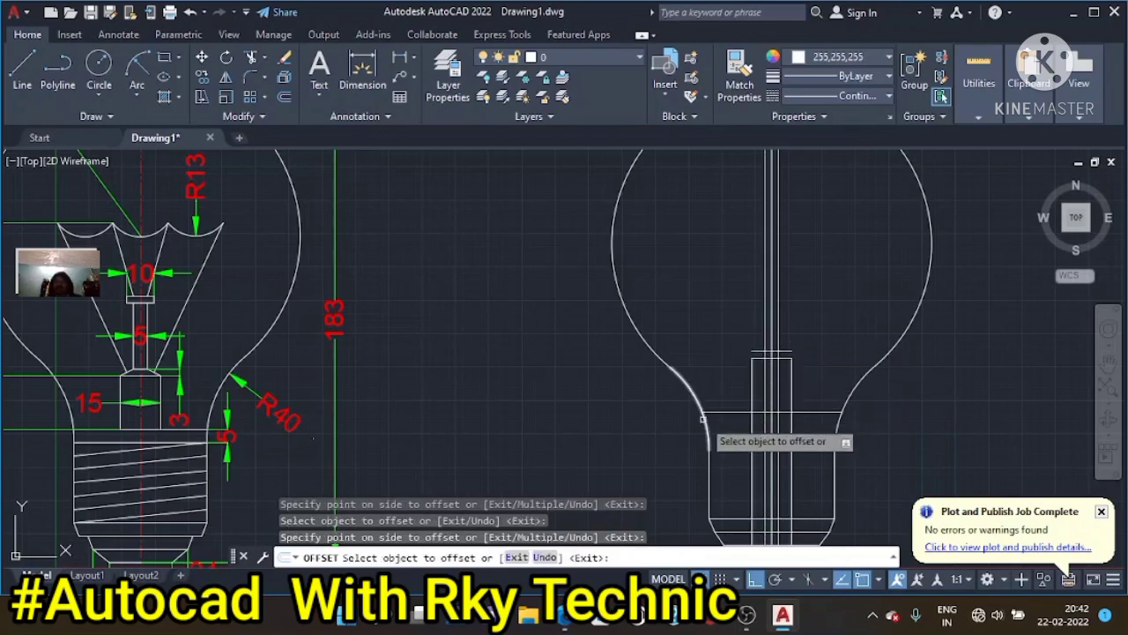
key(Escape)
key(Escape)
key(Escape)
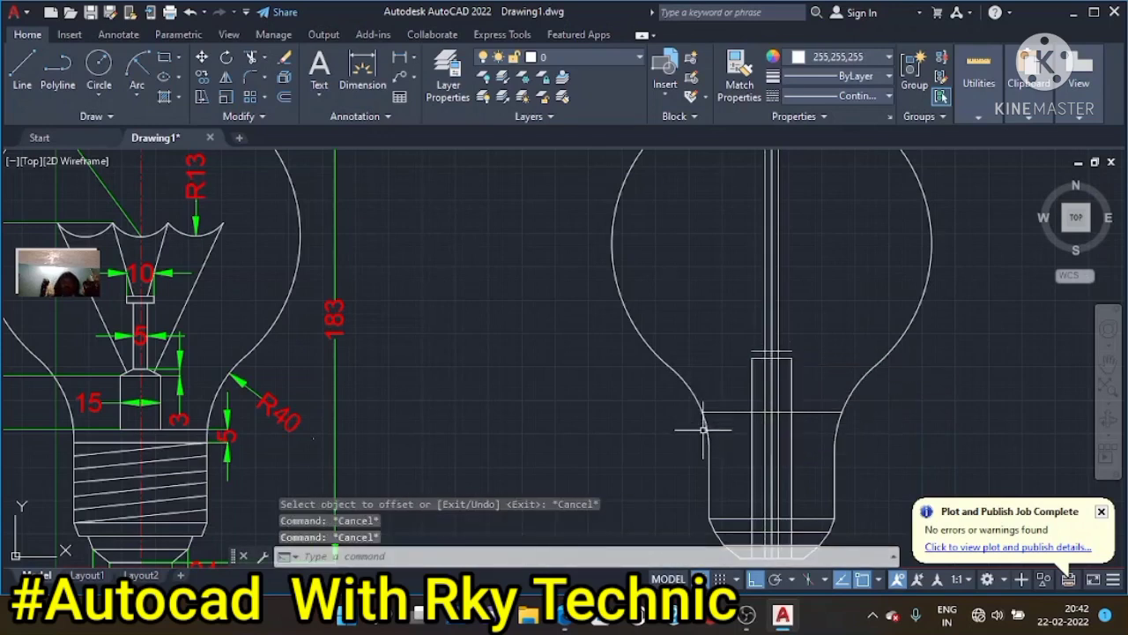
text(r)
key(Return)
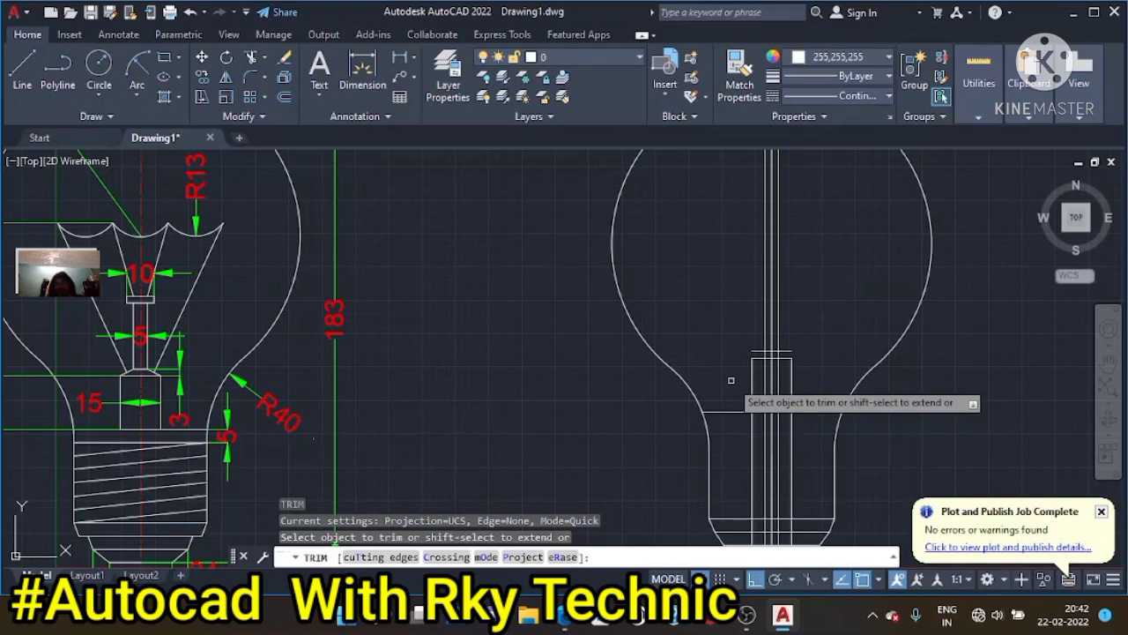
Trim the overshooting segments at the top of the stem
click(779, 351)
click(781, 351)
scroll(788, 353, up, 4)
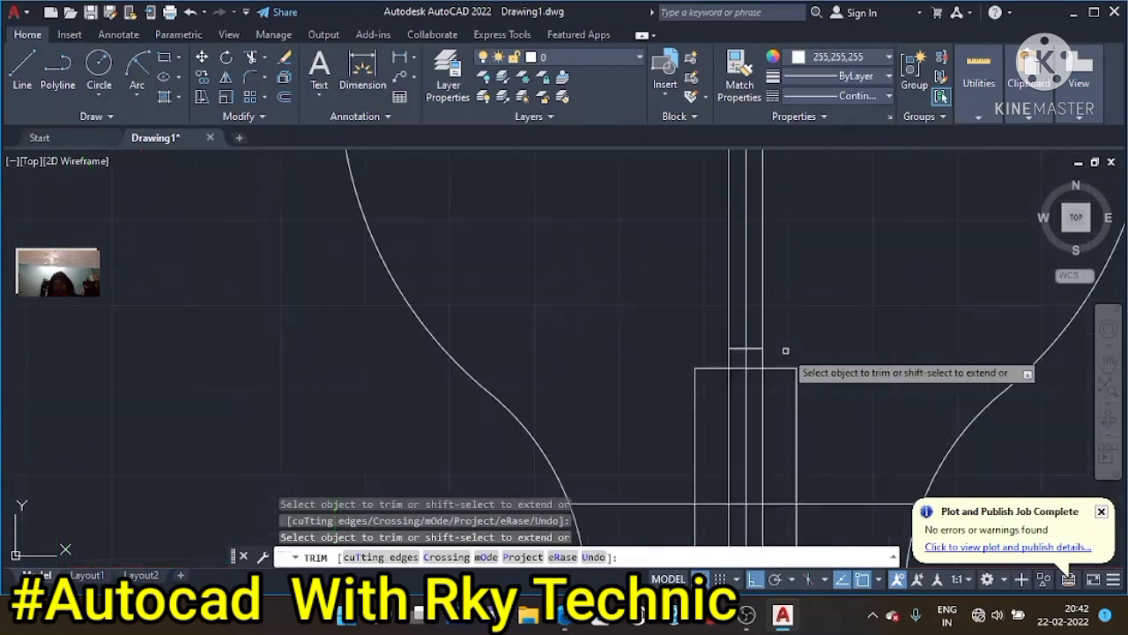
key(Escape)
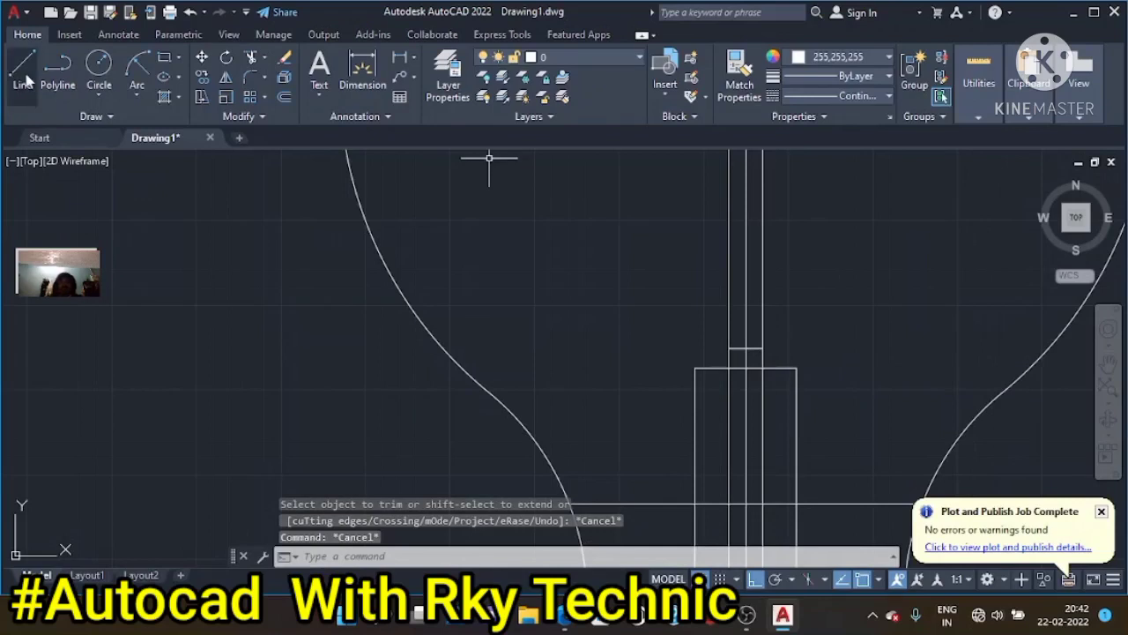
Draw slanted edges from the new top edge down to the stem's left and right corners
click(22, 70)
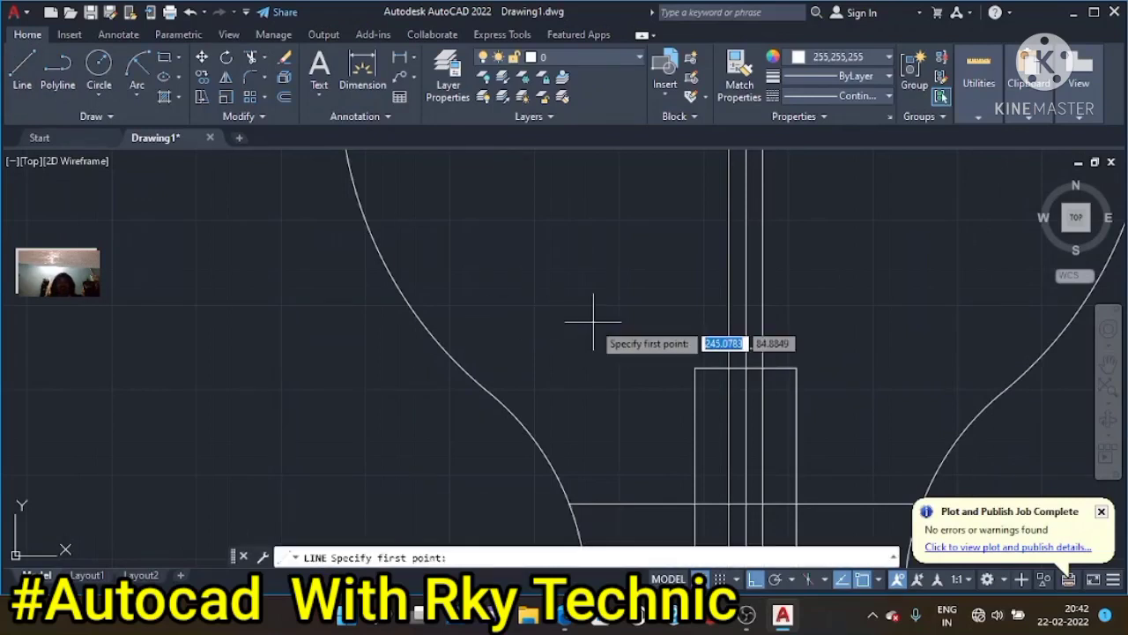
click(728, 348)
click(694, 368)
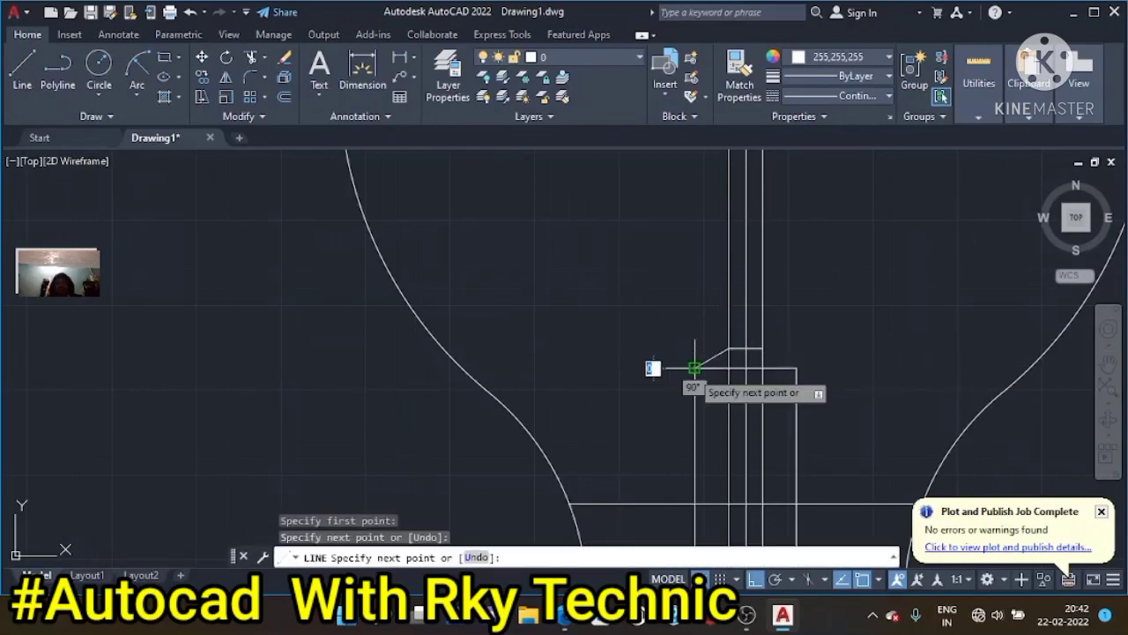
click(728, 348)
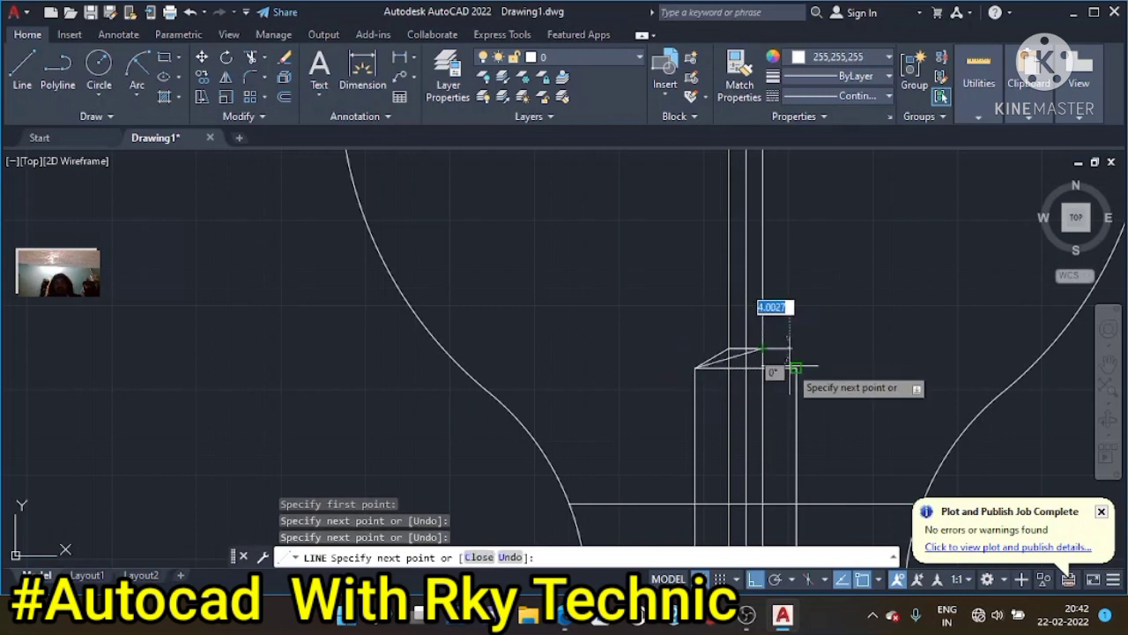
click(795, 367)
key(Escape)
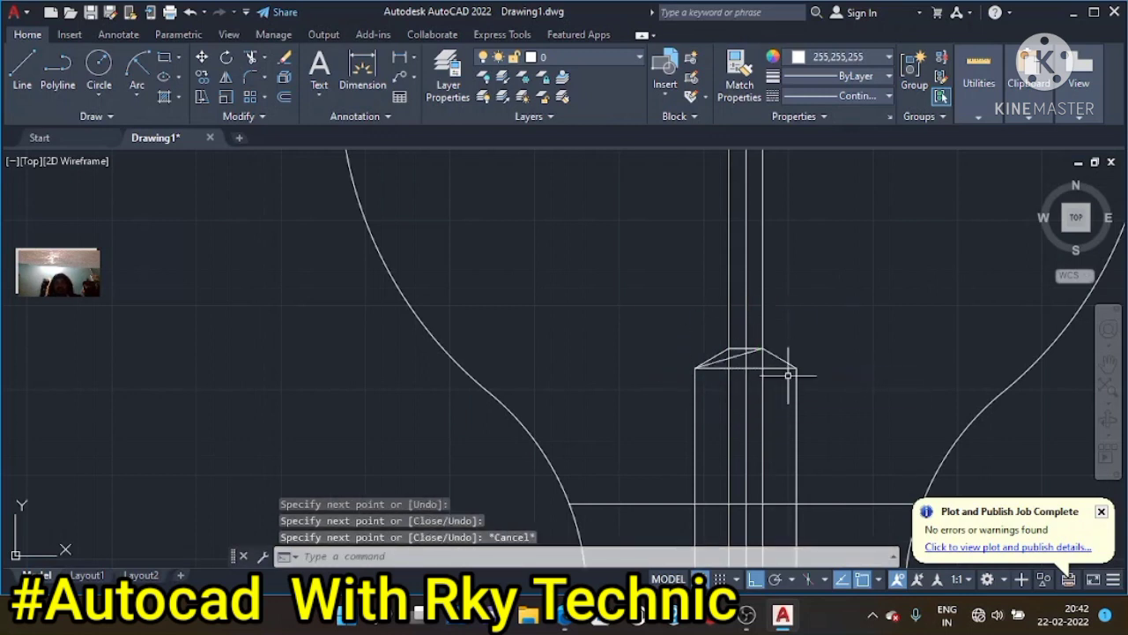
key(Escape)
Delete the extra slanted segment and the two vertical lines above the stem
click(732, 355)
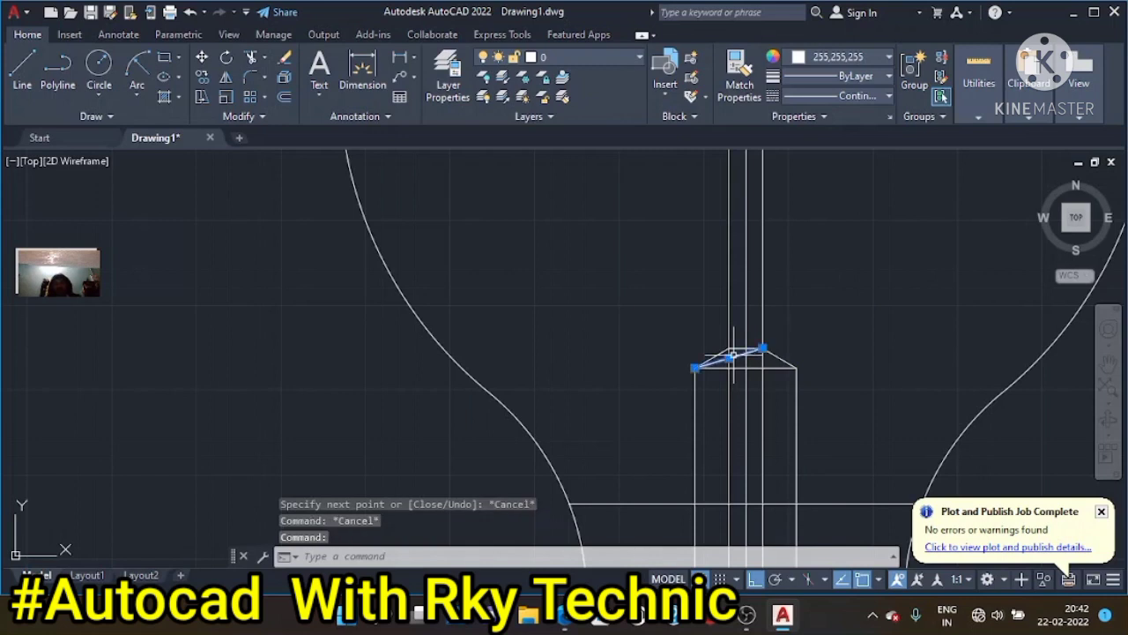
key(Delete)
scroll(787, 388, down, 4)
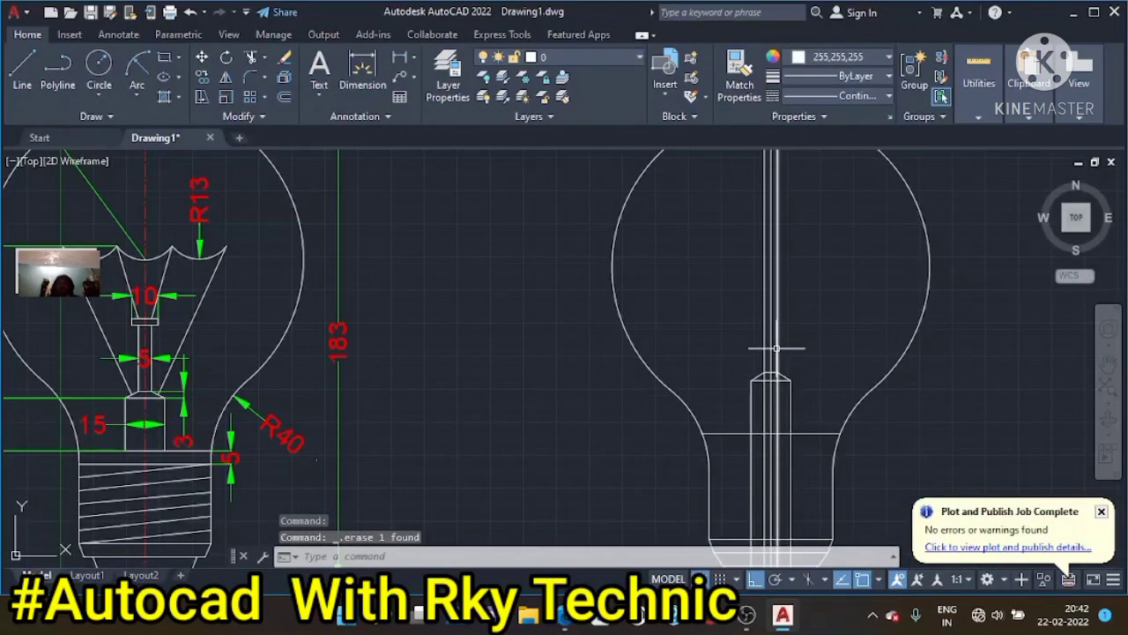
click(775, 347)
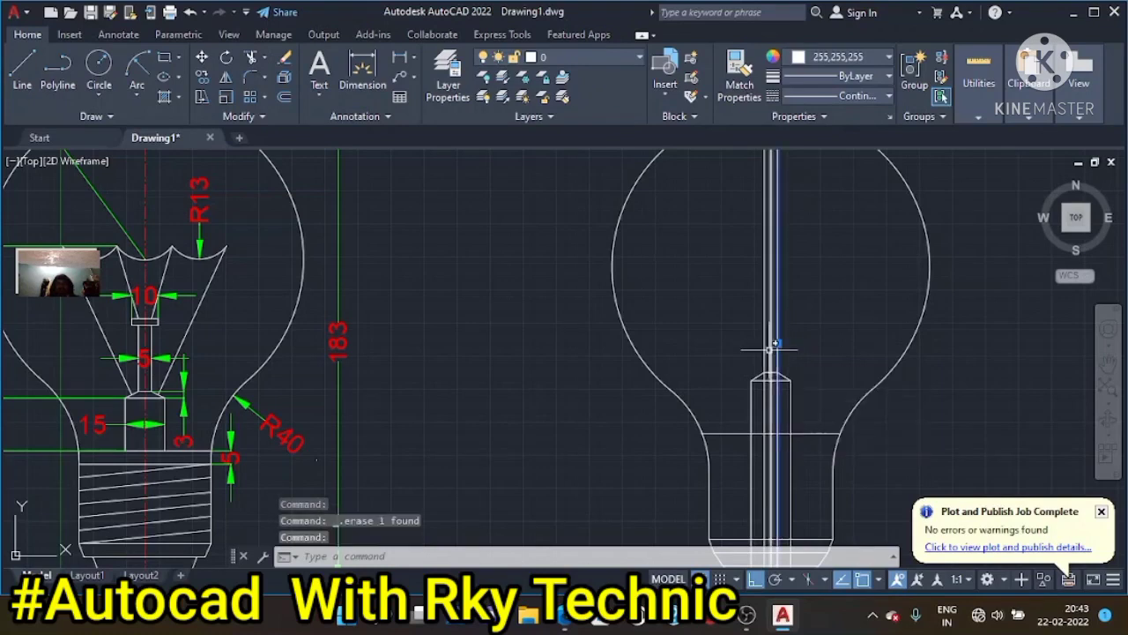
click(764, 357)
key(Delete)
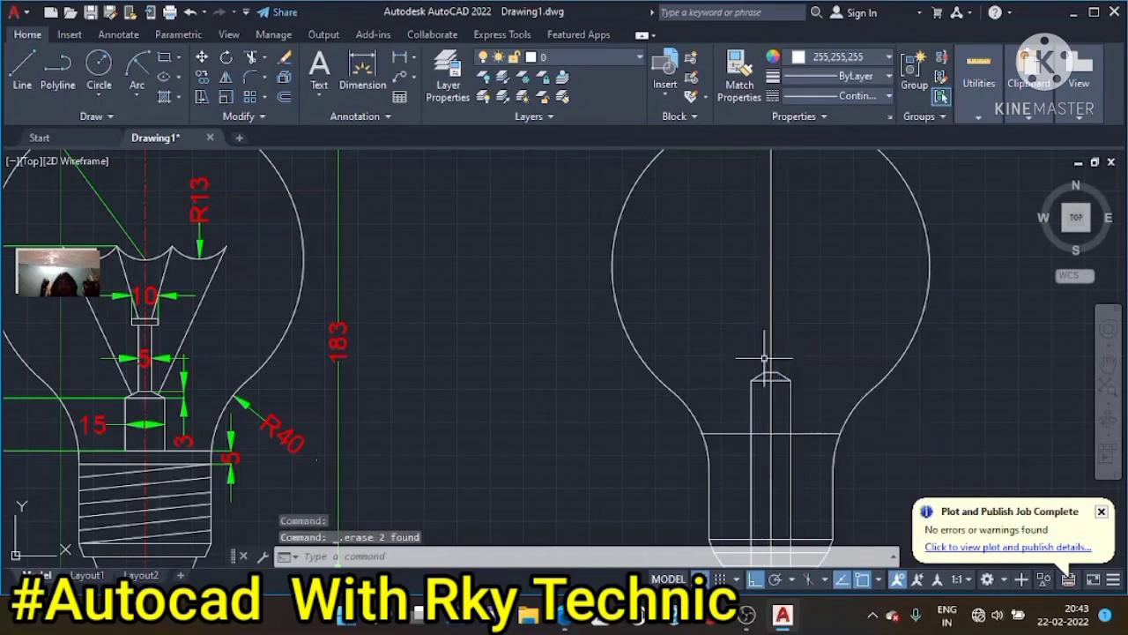
scroll(771, 352, up, 2)
scroll(774, 423, up, 2)
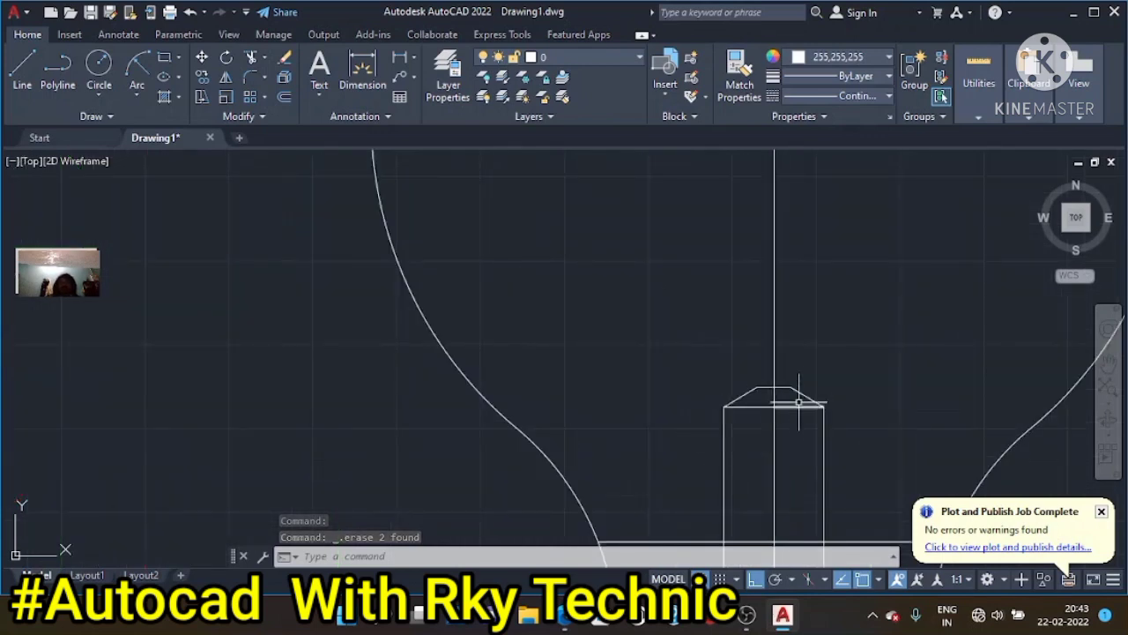
key(Escape)
key(Escape)
key(Escape)
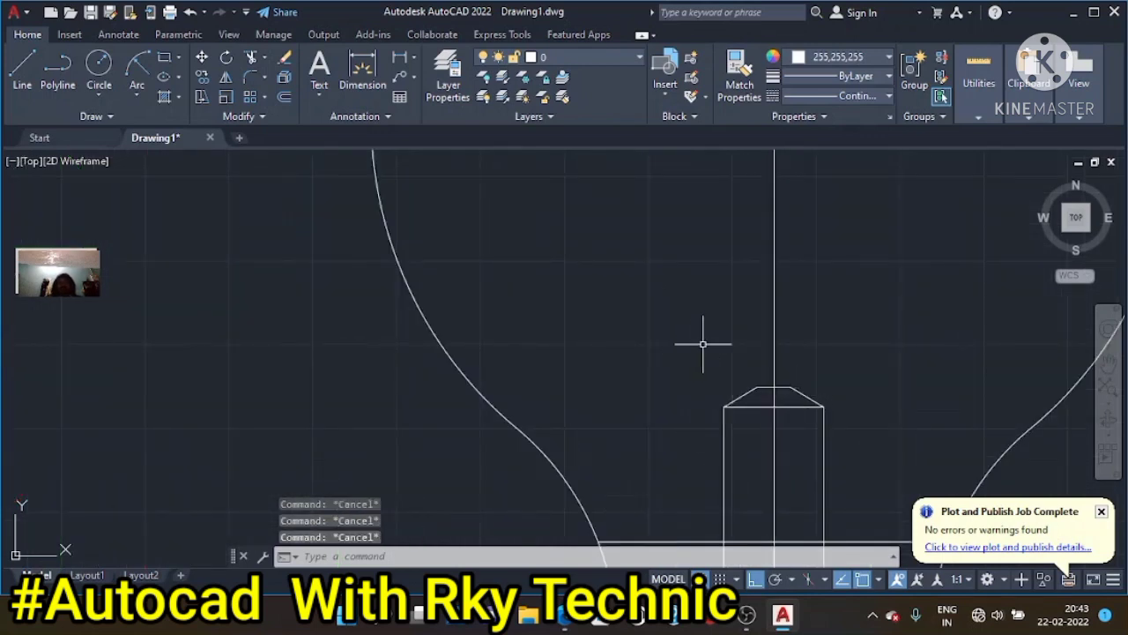
scroll(177, 251, down, 5)
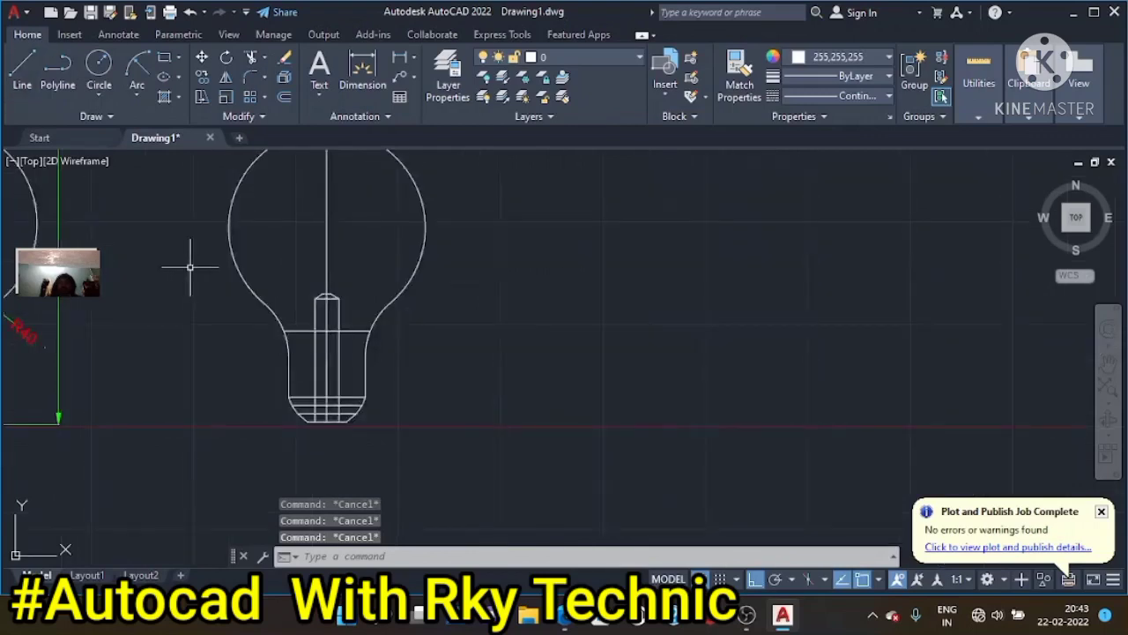
Pan and zoom to bring the dimensioned reference bulb into view
click(1118, 355)
drag(114, 317, 480, 339)
key(Escape)
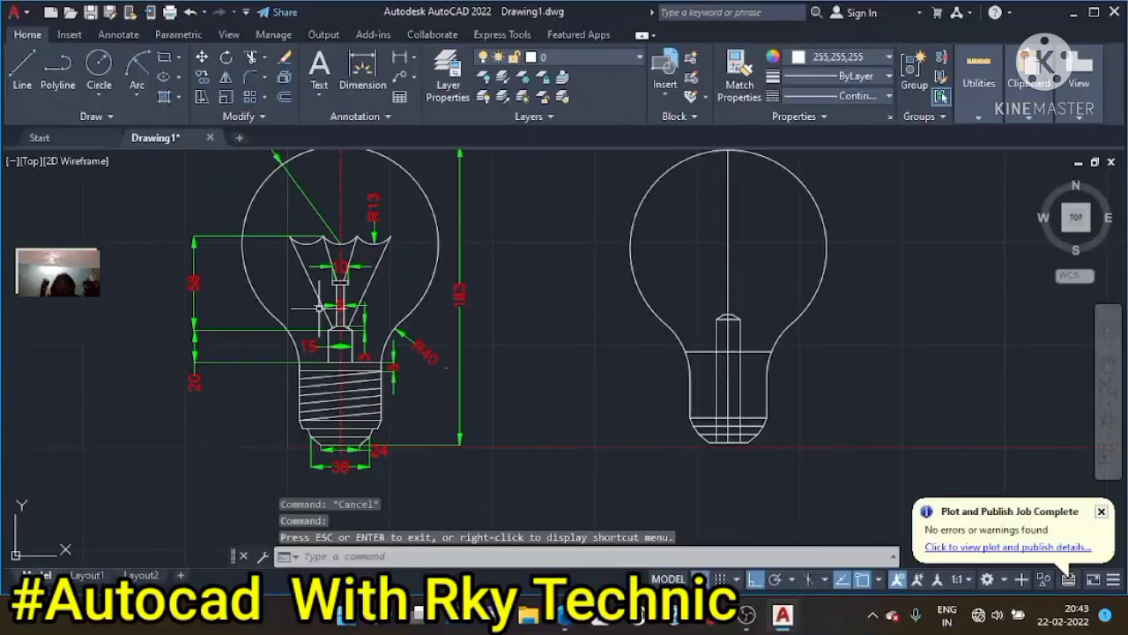
scroll(319, 307, up, 3)
scroll(319, 306, up, 2)
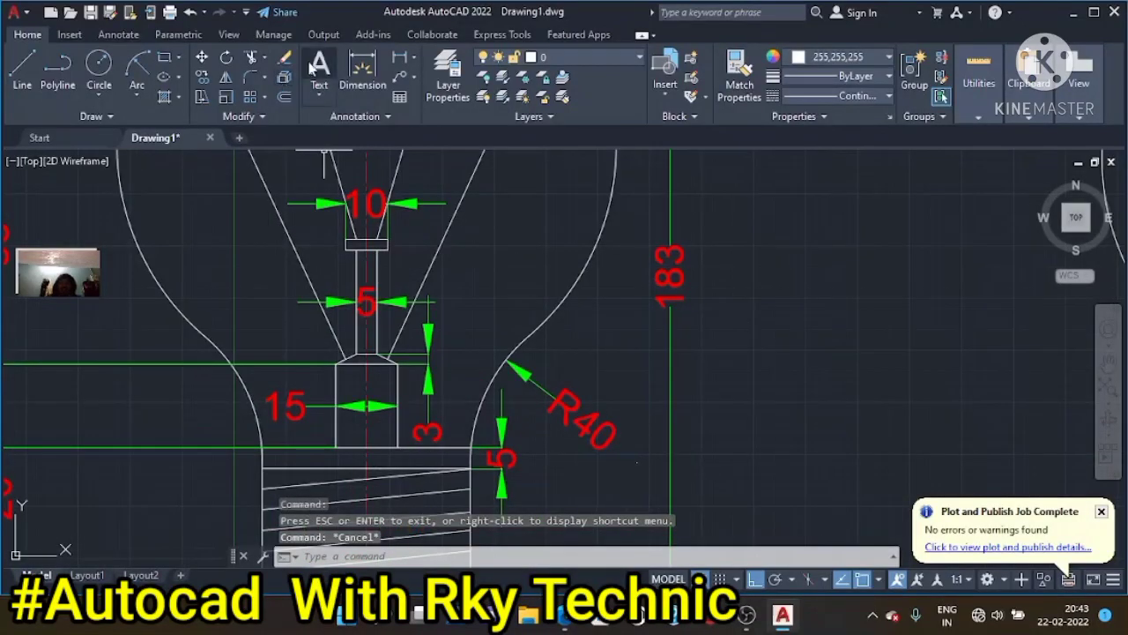
Measure the reference filament's 25° angle to the stem edge without placing a dimension
click(408, 62)
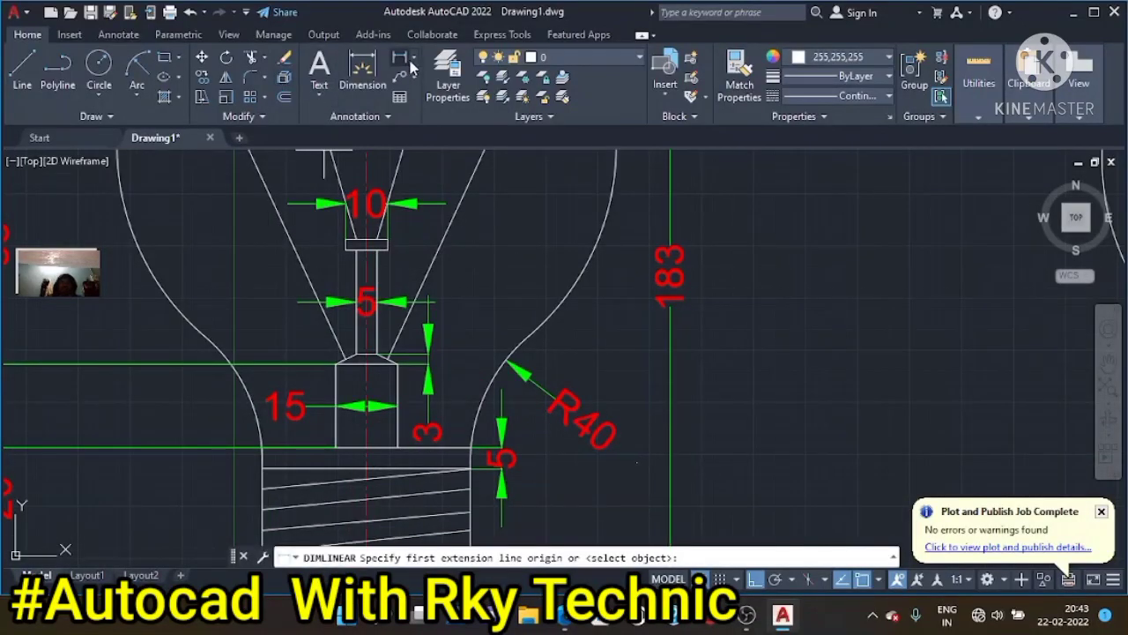
click(416, 67)
click(440, 148)
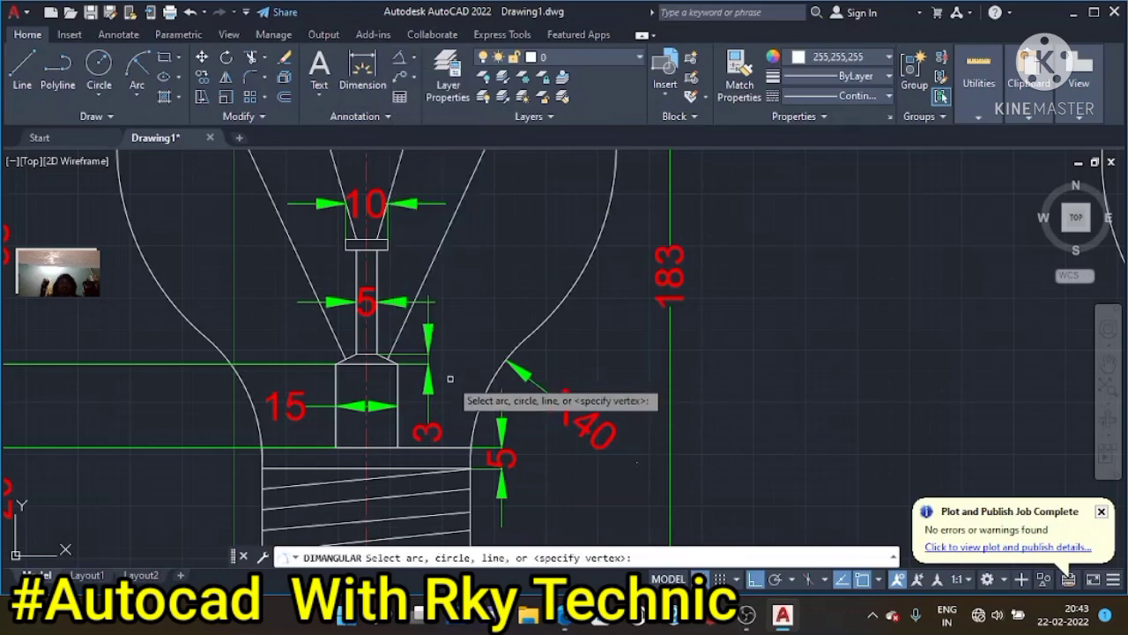
click(398, 333)
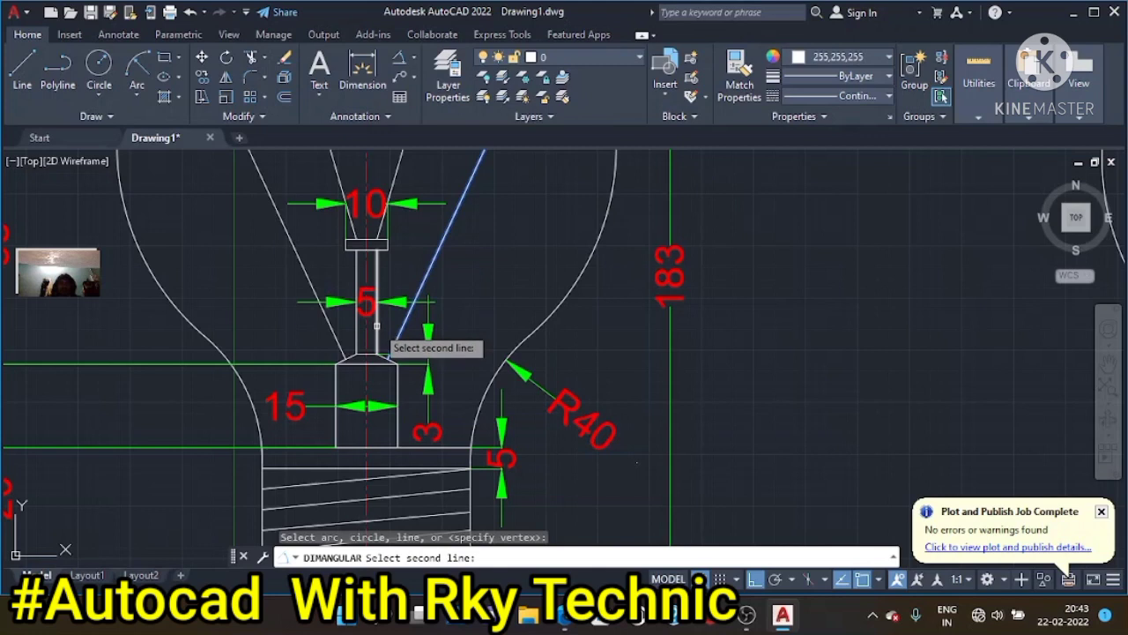
click(379, 326)
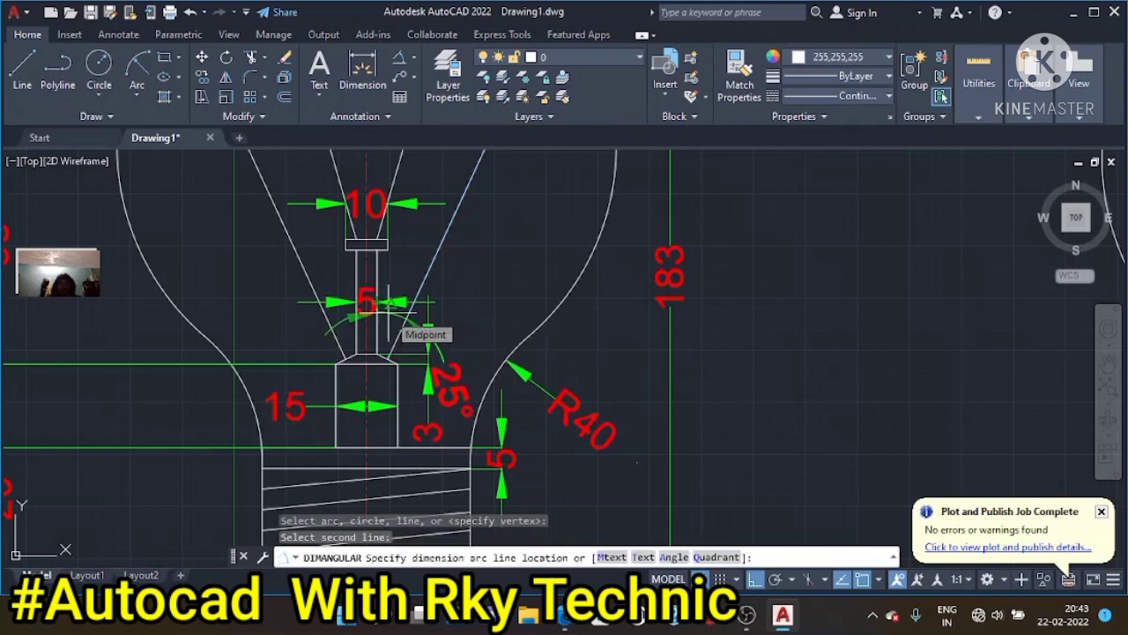
key(Escape)
Turn off Ortho mode in the status bar
scroll(569, 362, down, 3)
scroll(579, 388, down, 3)
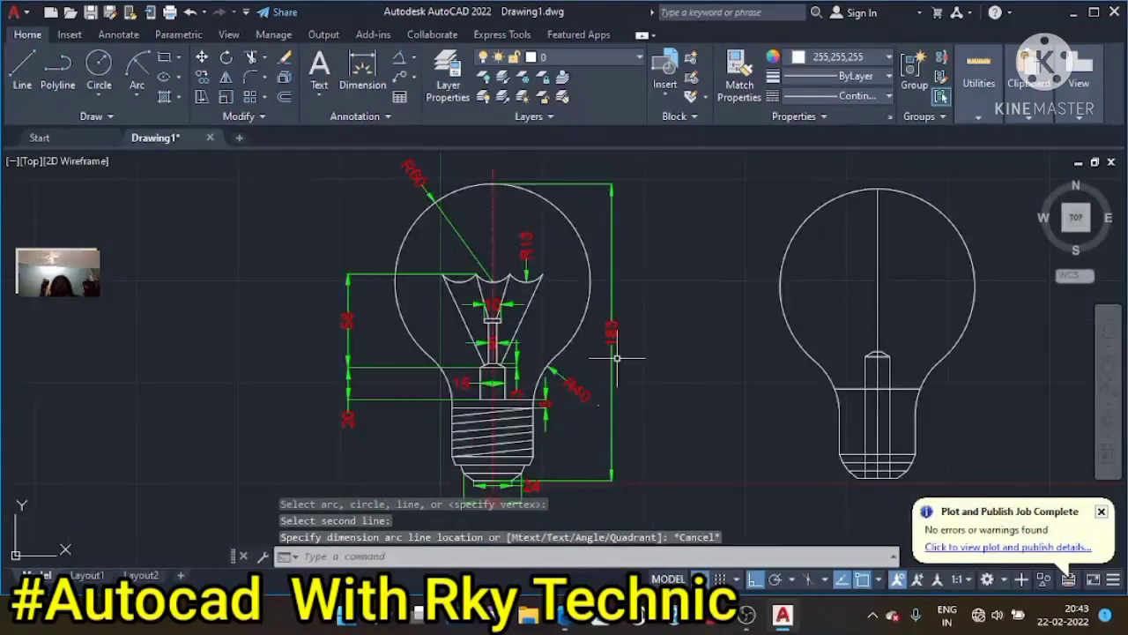
key(Escape)
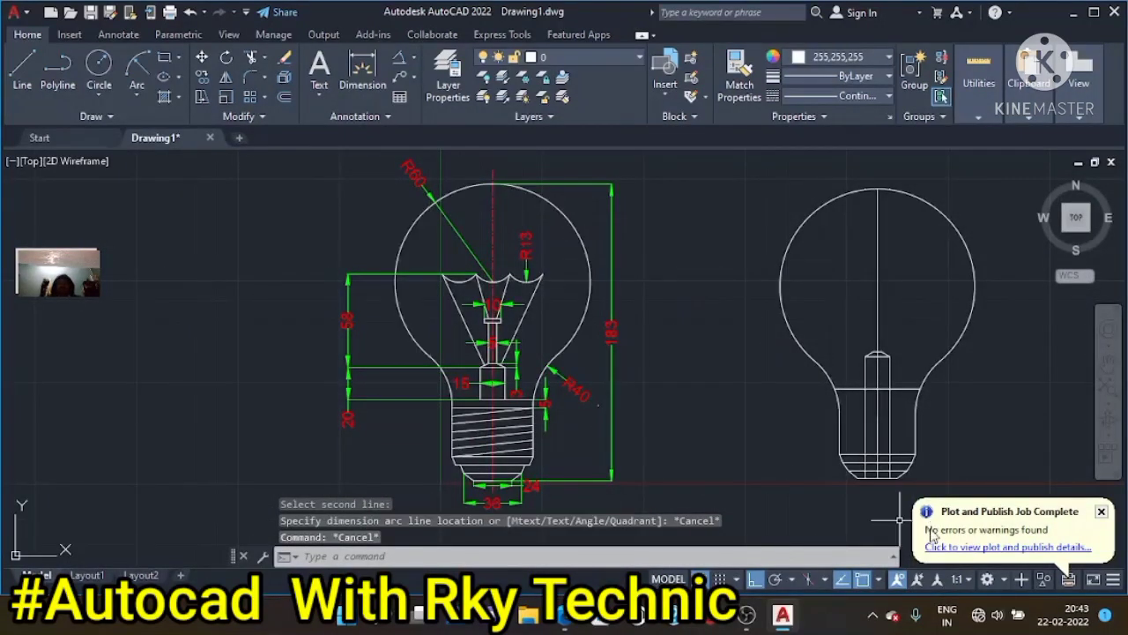
click(756, 585)
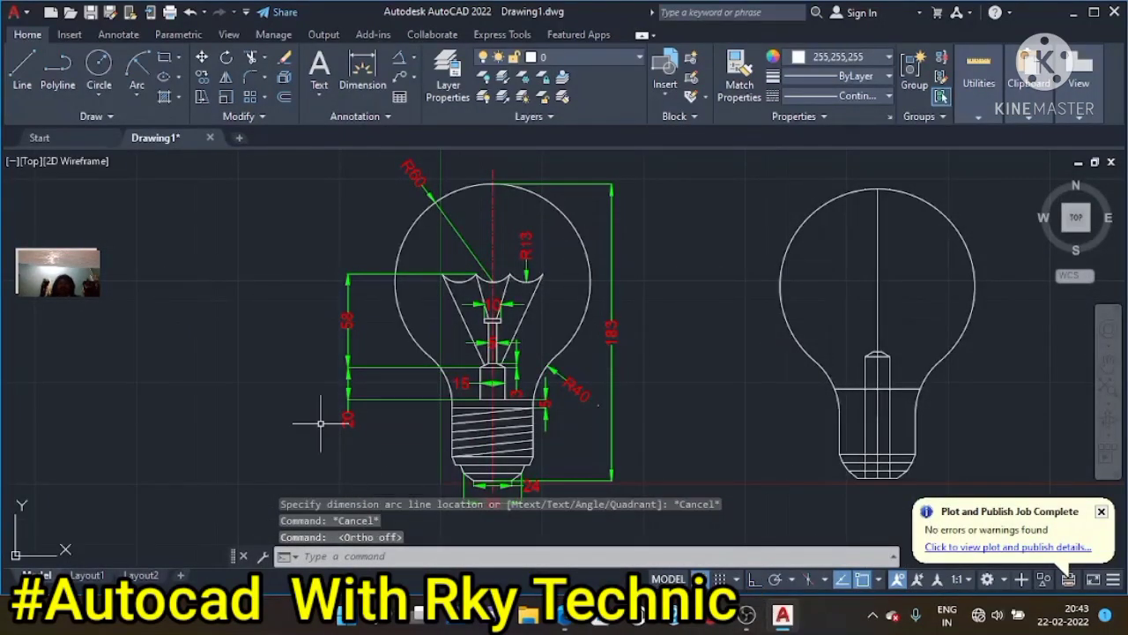
click(22, 66)
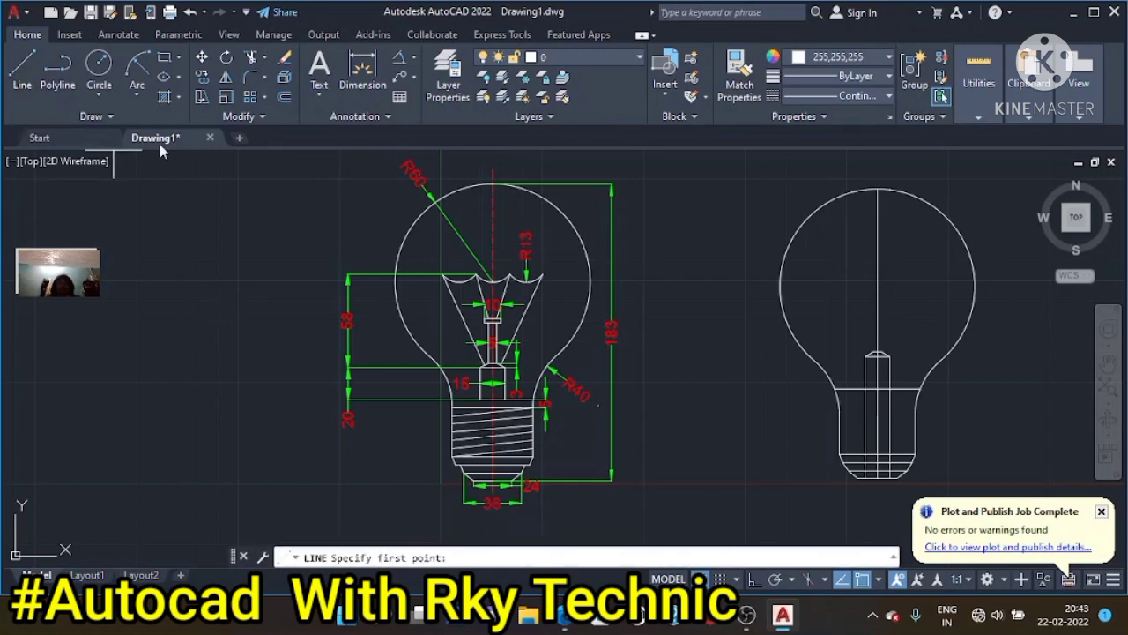
scroll(917, 354, up, 4)
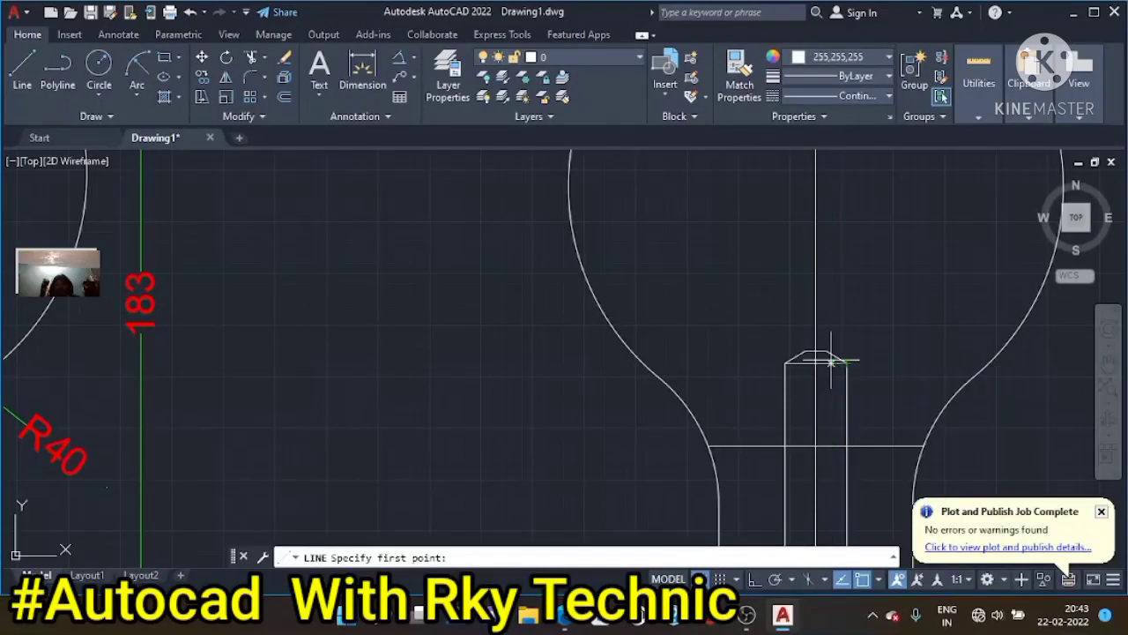
scroll(830, 359, up, 4)
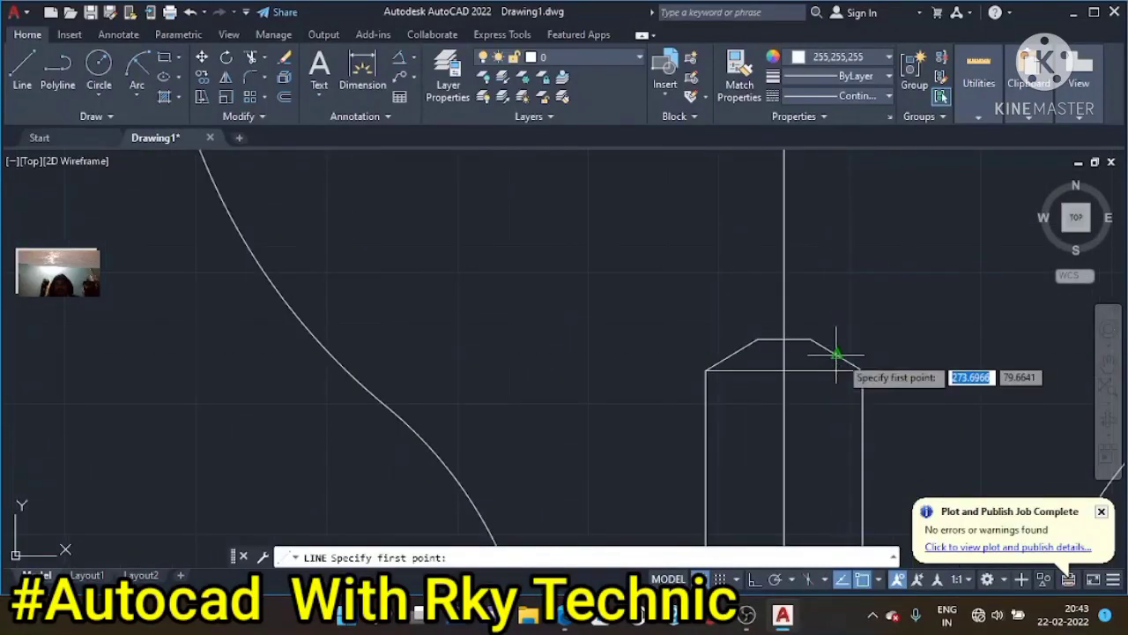
click(879, 581)
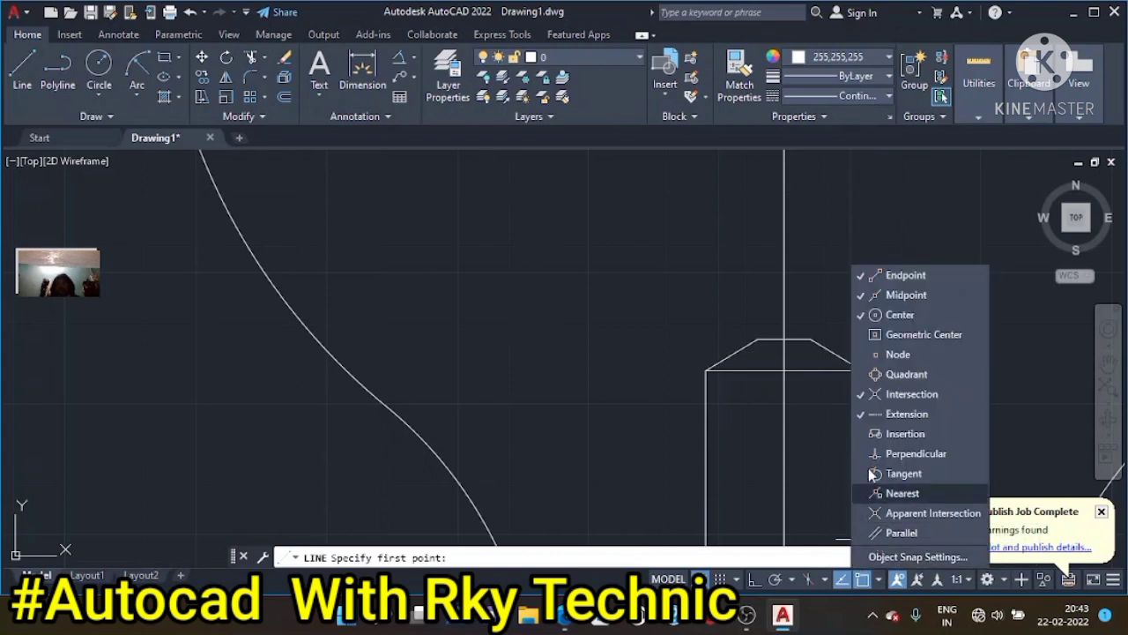
click(671, 359)
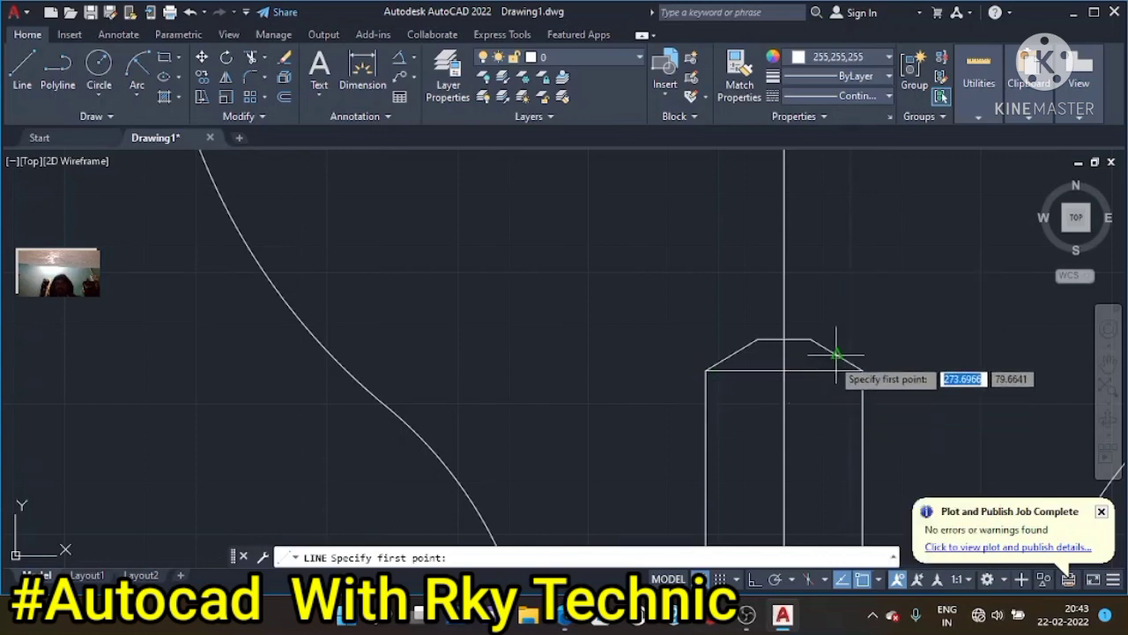
click(836, 354)
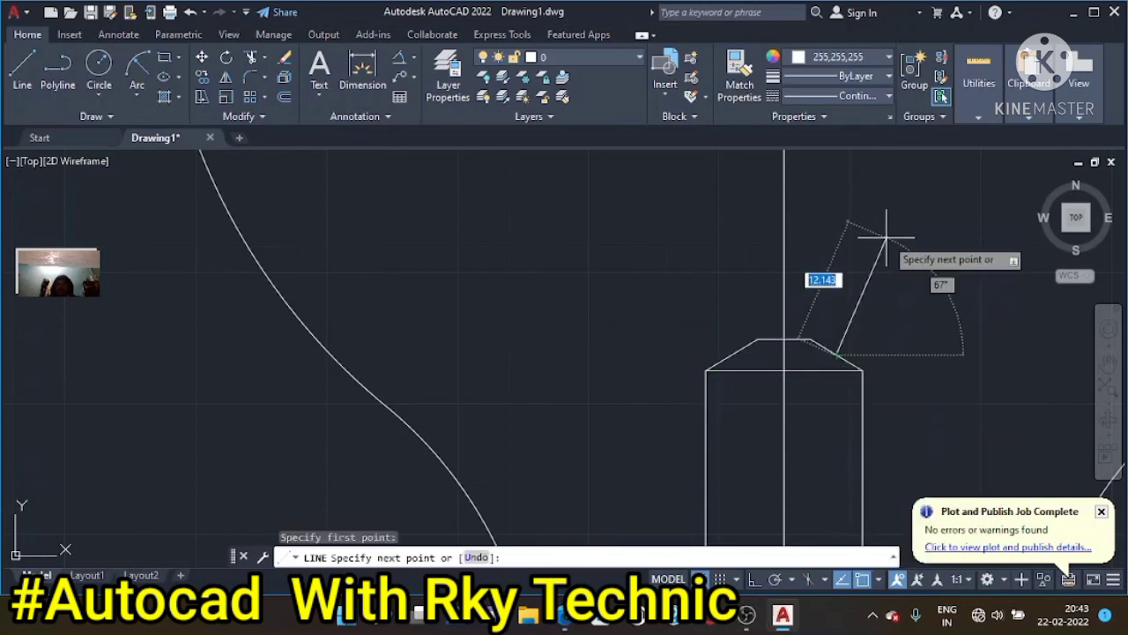
scroll(886, 239, down, 3)
scroll(844, 327, down, 3)
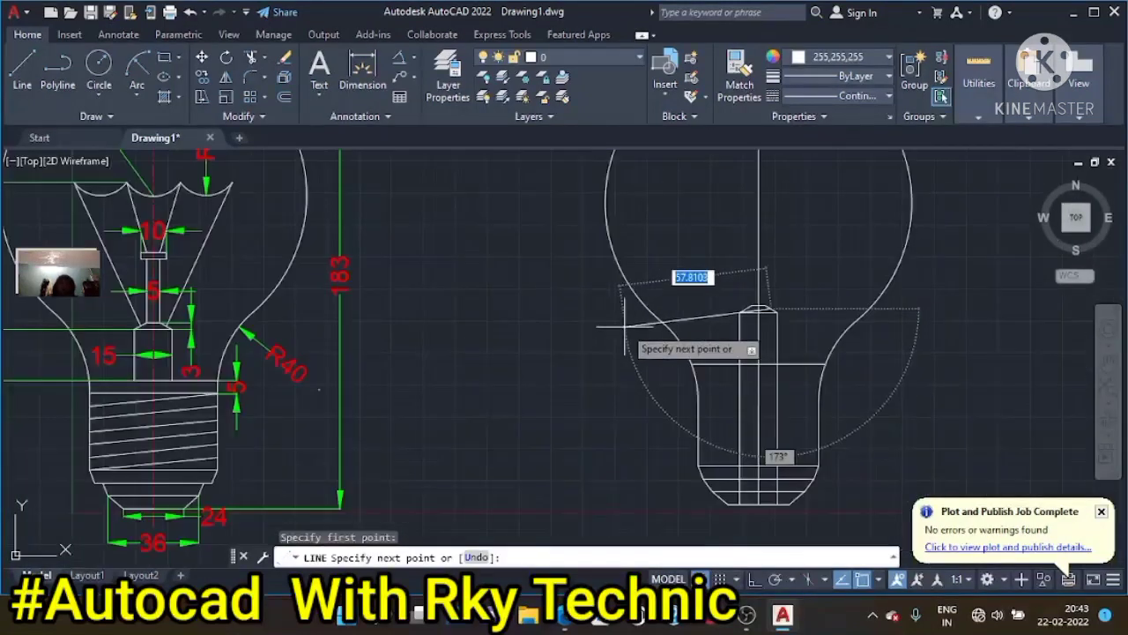
scroll(717, 347, down, 2)
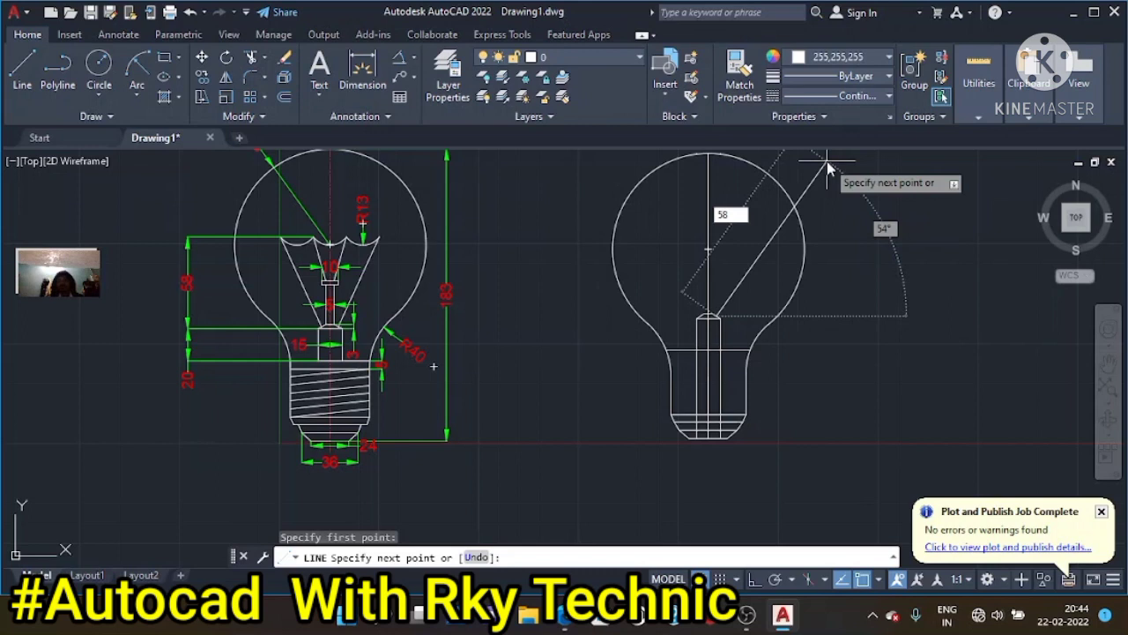
key(Return)
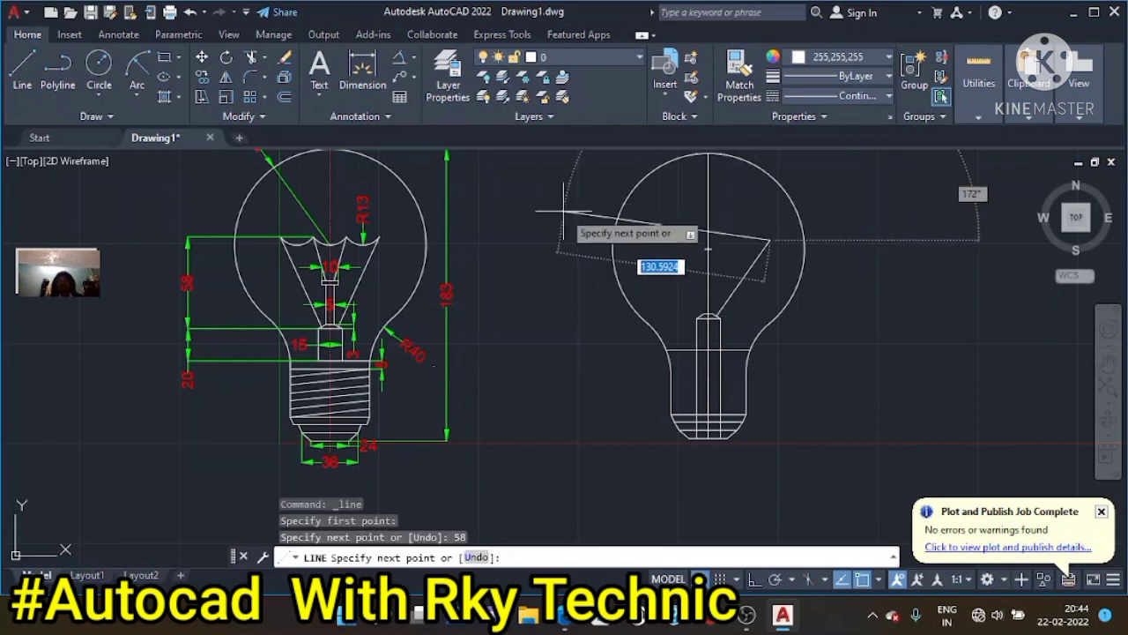
key(Escape)
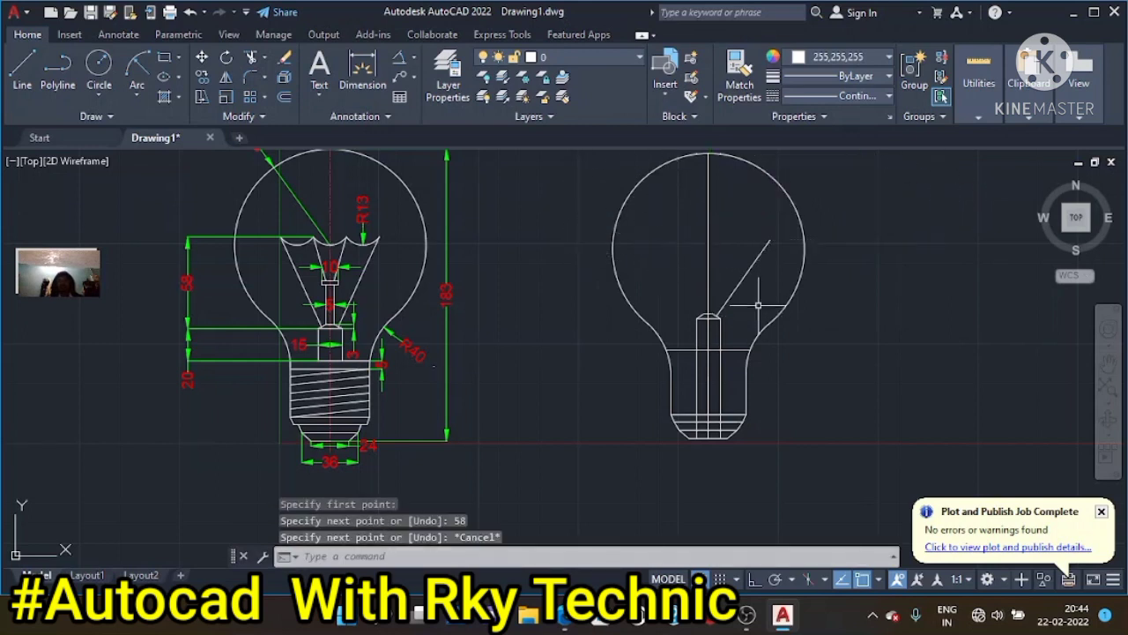
click(748, 271)
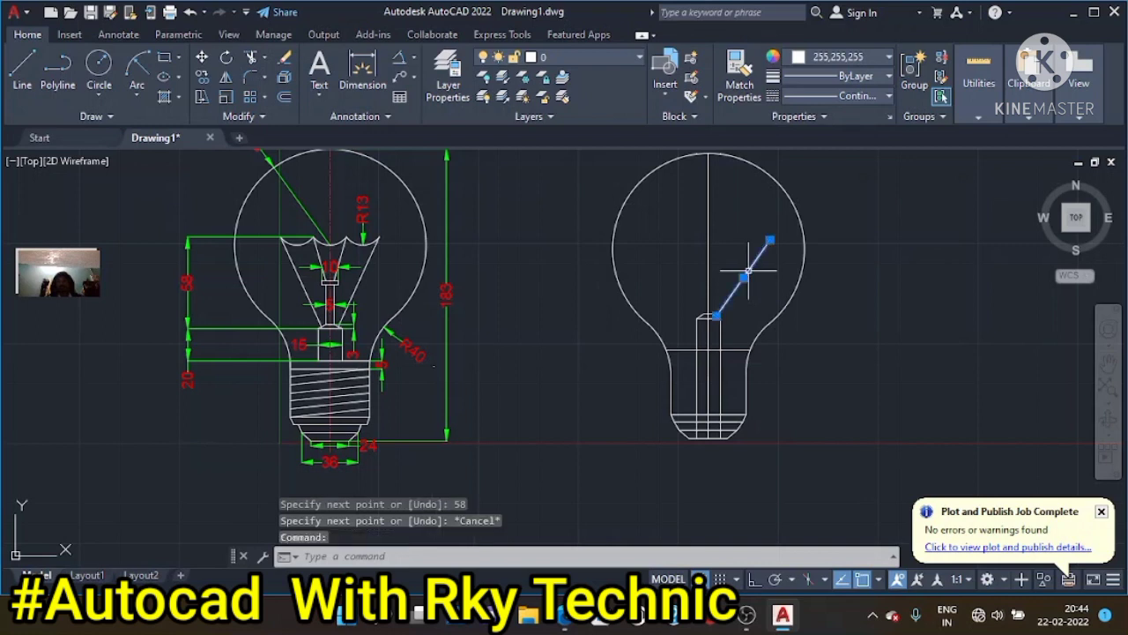
key(Delete)
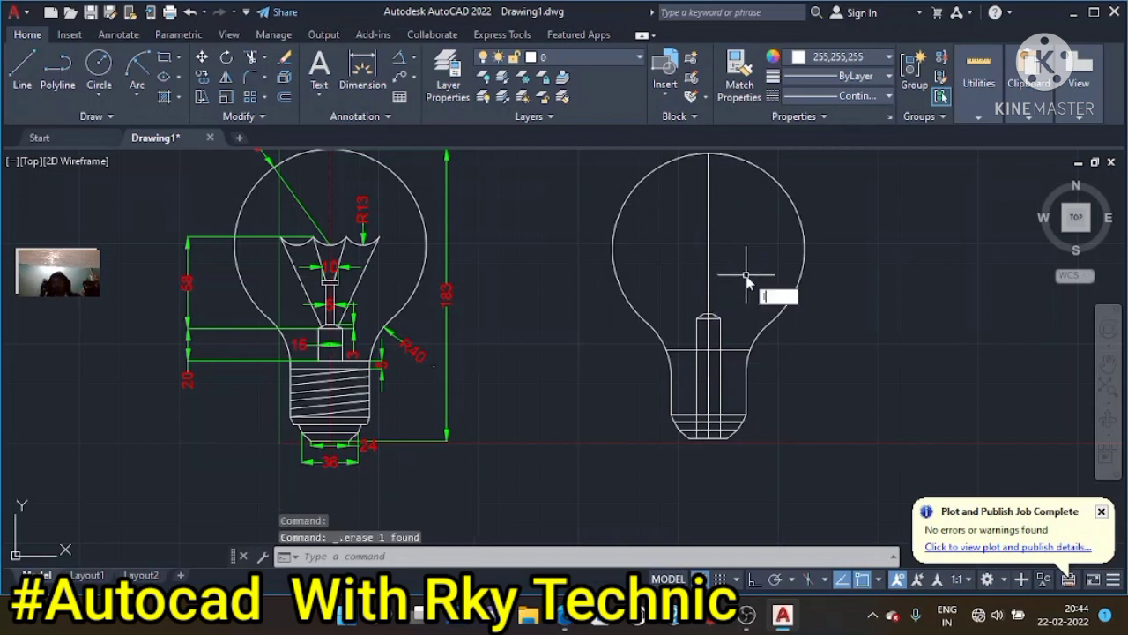
Draw a trial 58-long line at 25° from the stem's chamfer corner, then delete the unwanted line
text(l)
key(Return)
scroll(716, 315, up, 5)
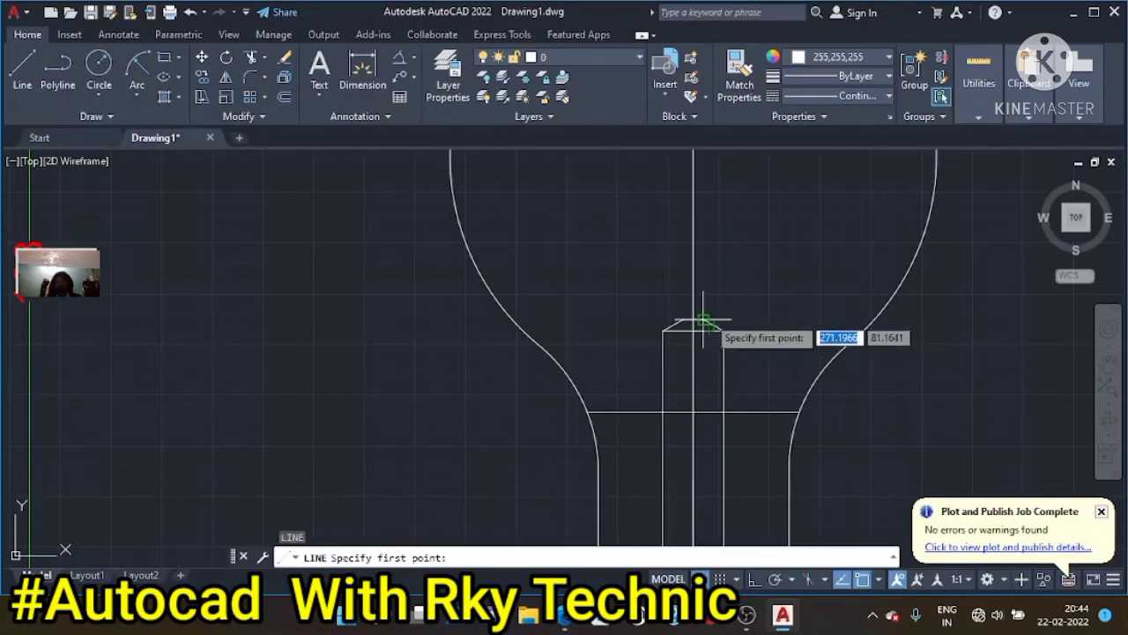
scroll(702, 319, up, 4)
click(718, 336)
text(58)
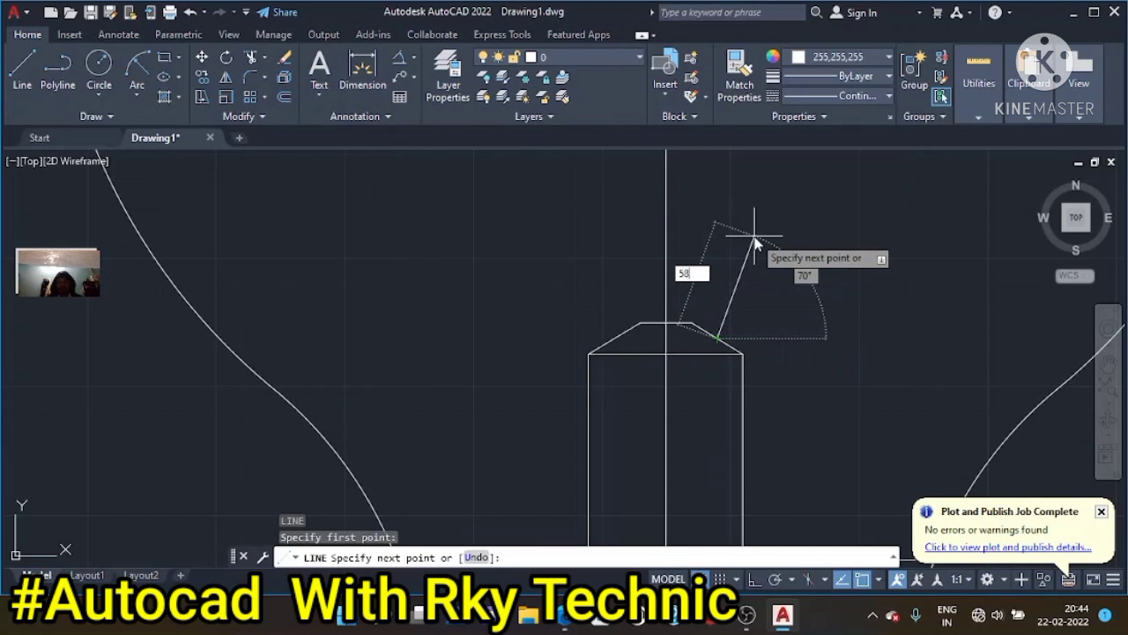
key(Tab)
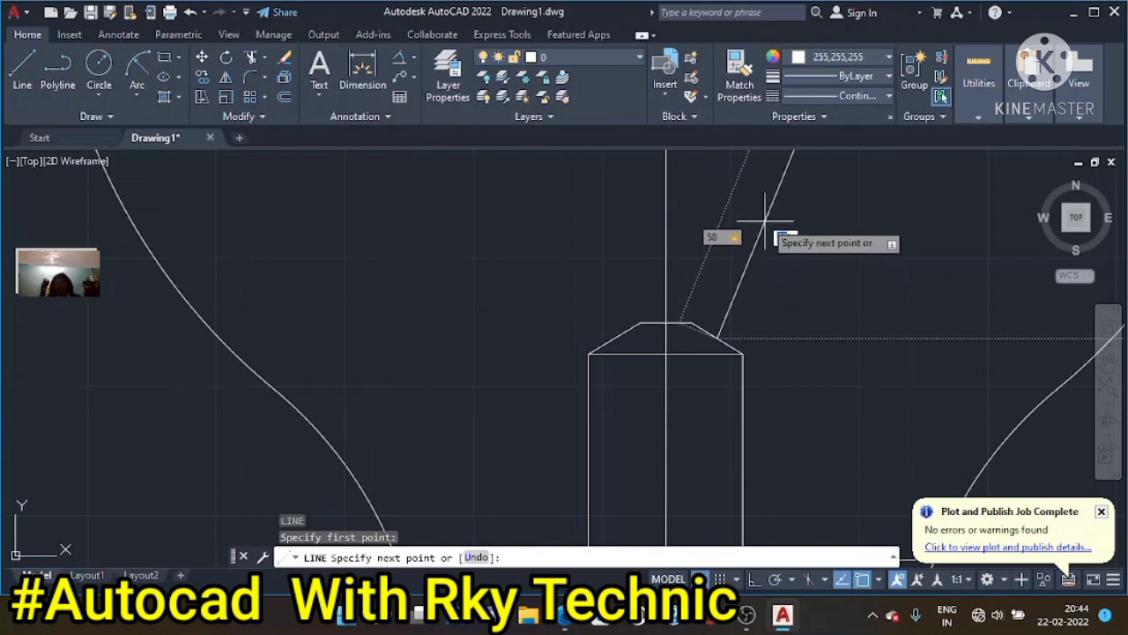
text(25)
key(Return)
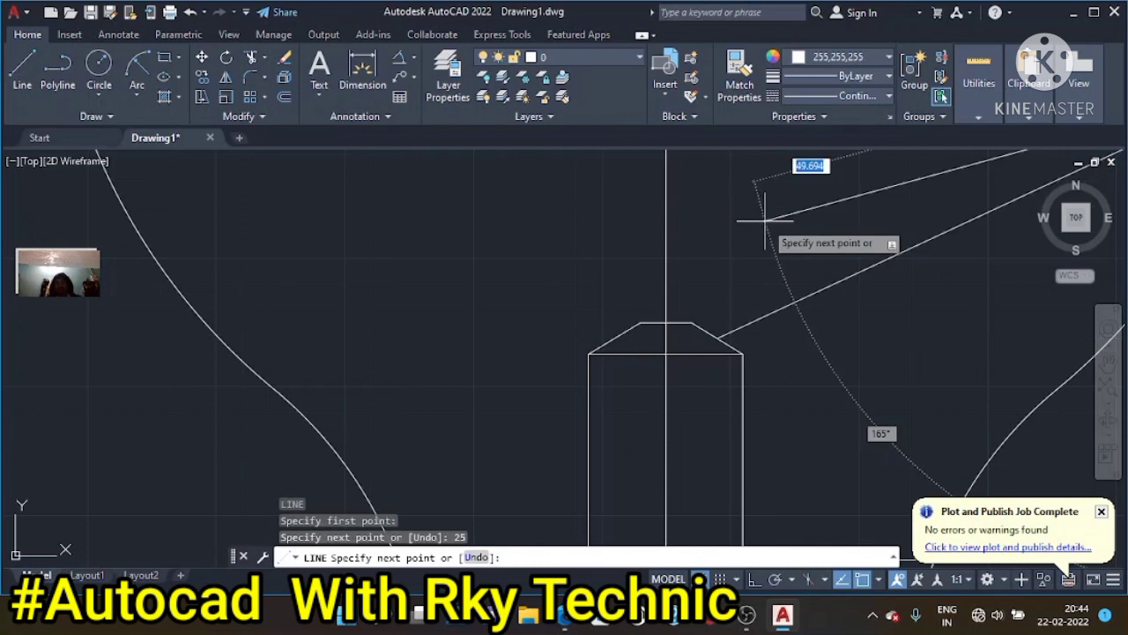
scroll(718, 454, down, 5)
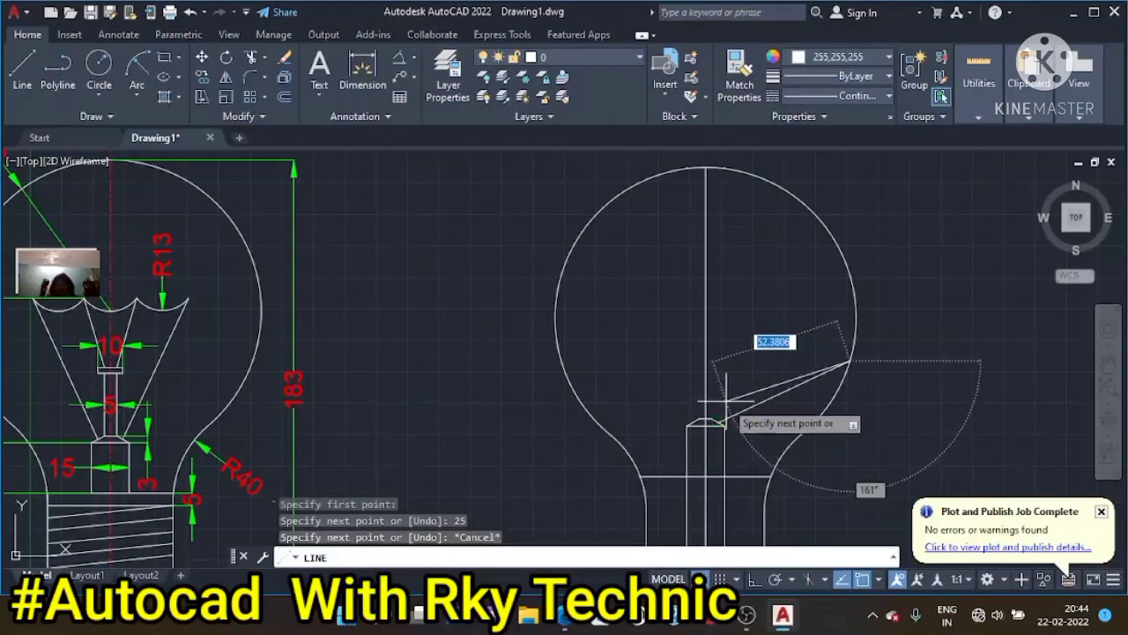
key(Escape)
key(Escape)
click(747, 408)
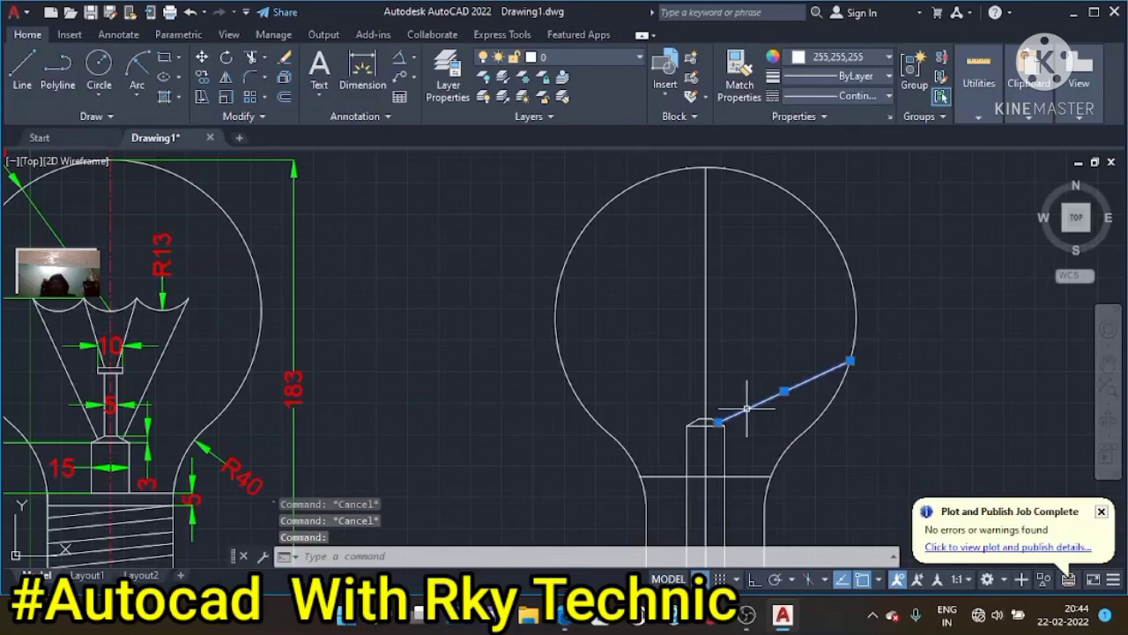
key(Delete)
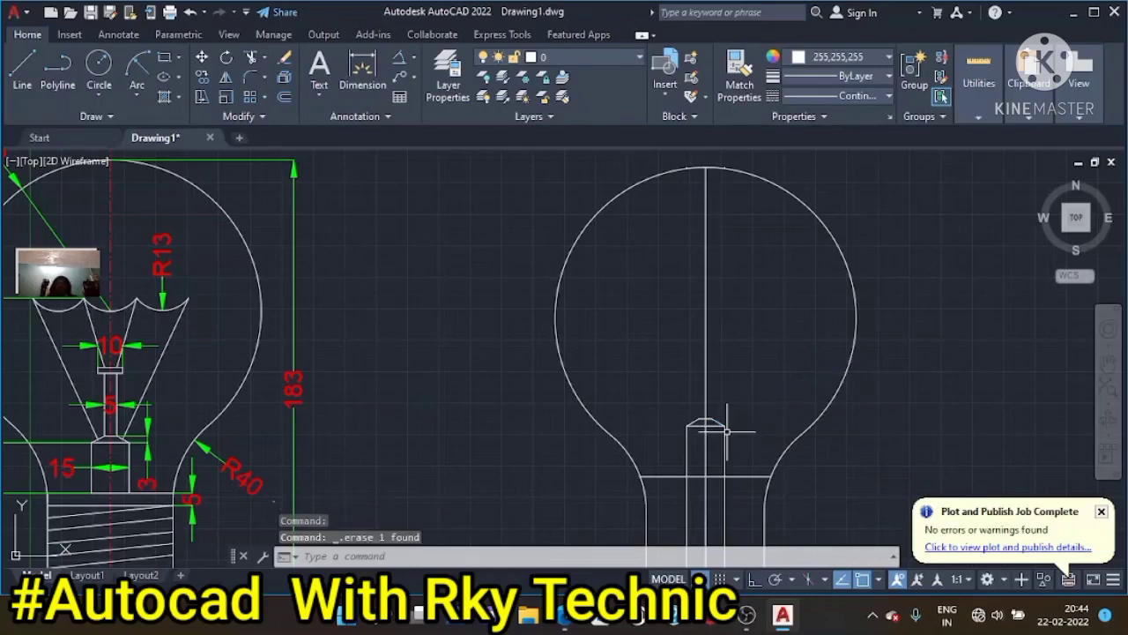
Draw the 65-long angled filament line from the stem's top corner
scroll(724, 408, up, 2)
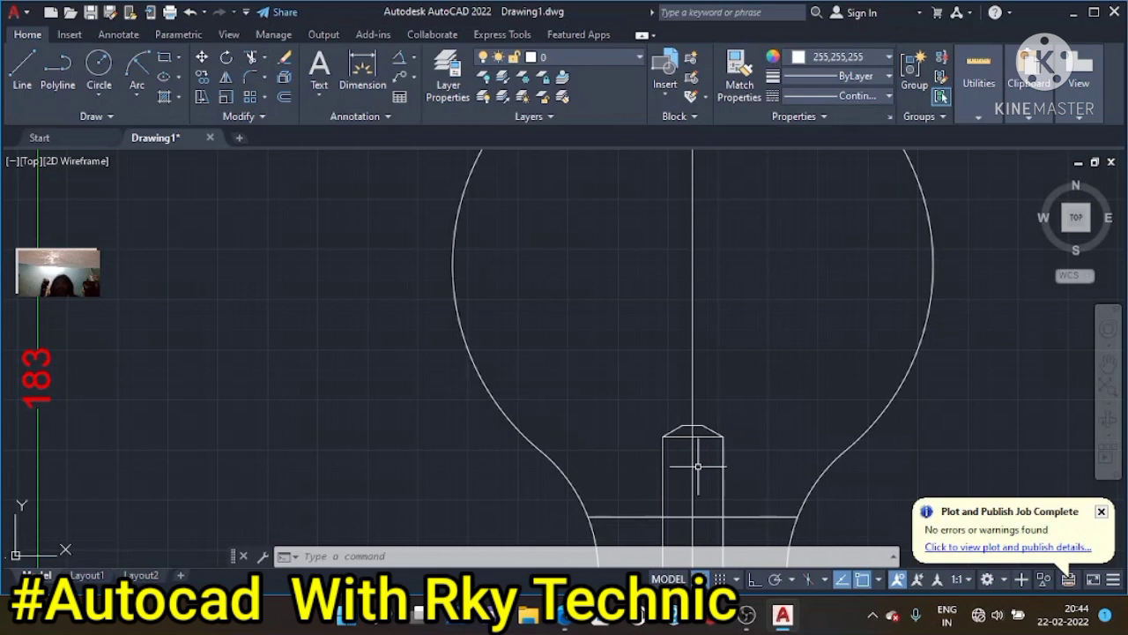
click(22, 69)
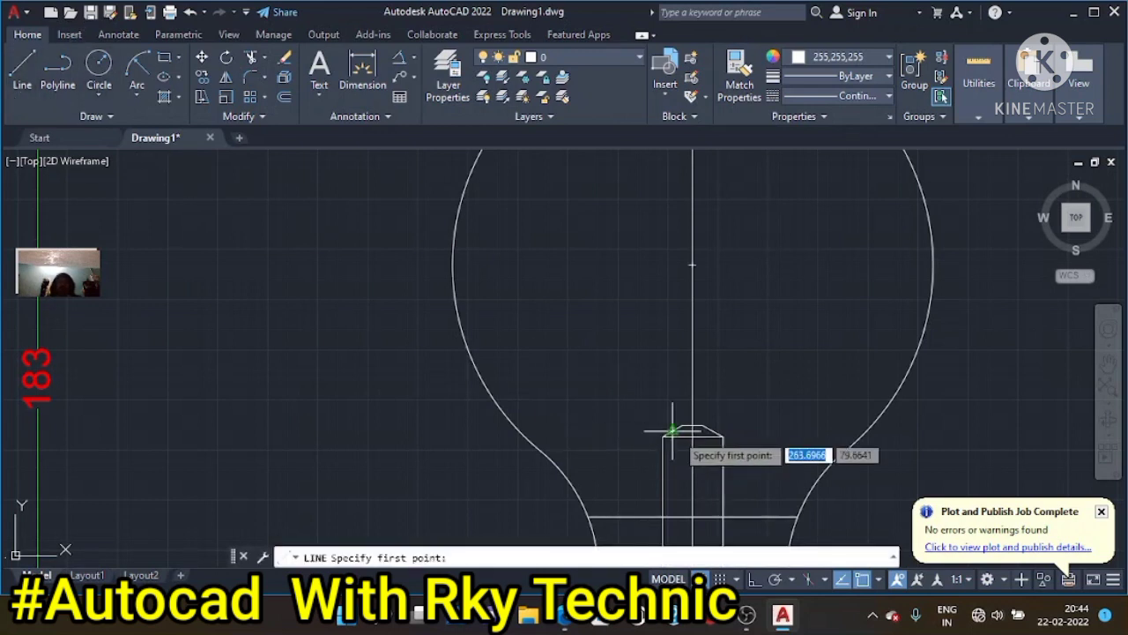
scroll(703, 424, up, 4)
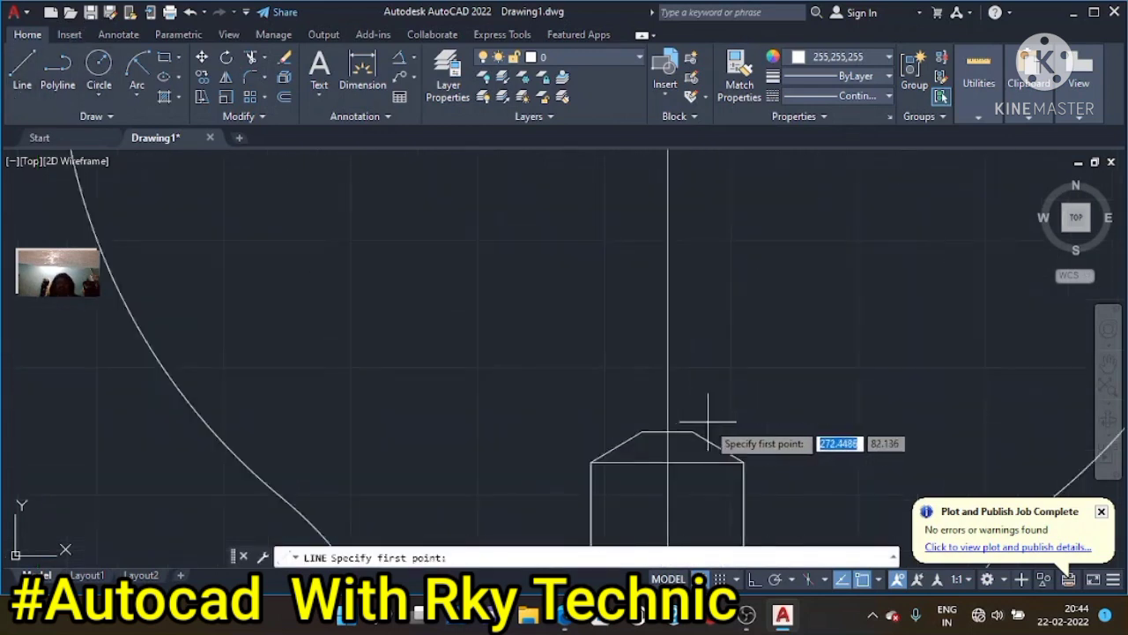
click(718, 447)
text(58)
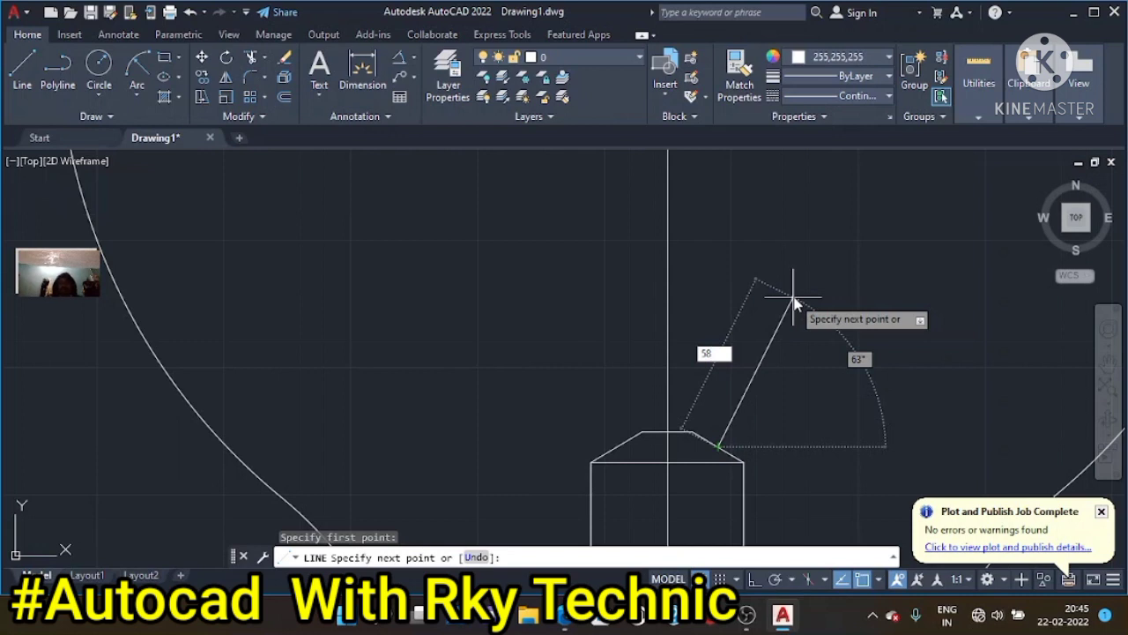
key(Tab)
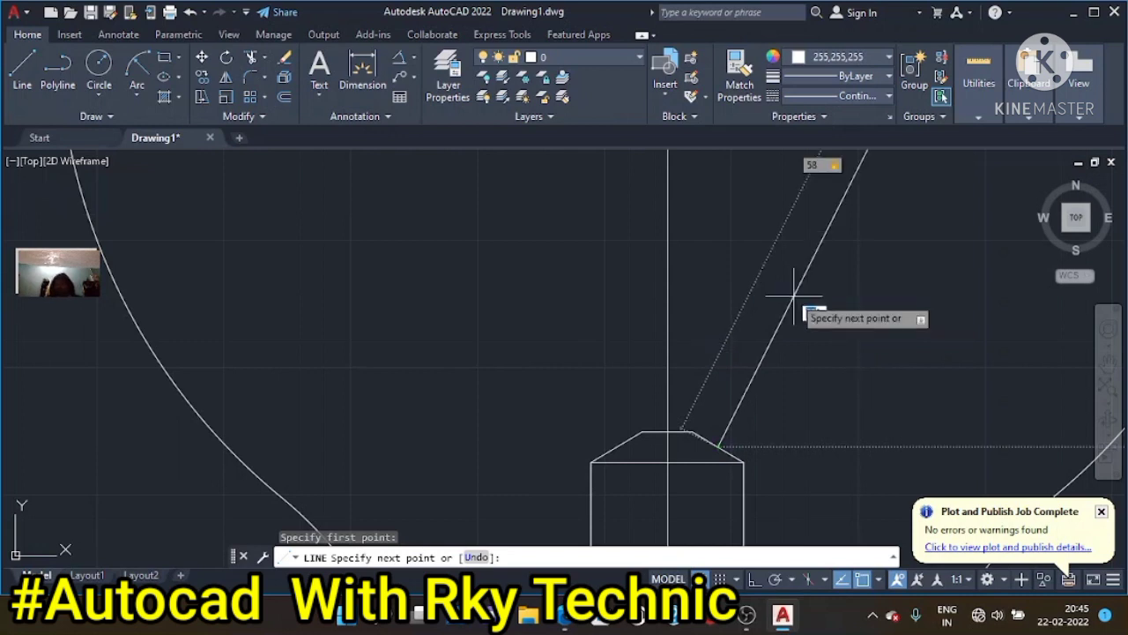
text(65)
key(Return)
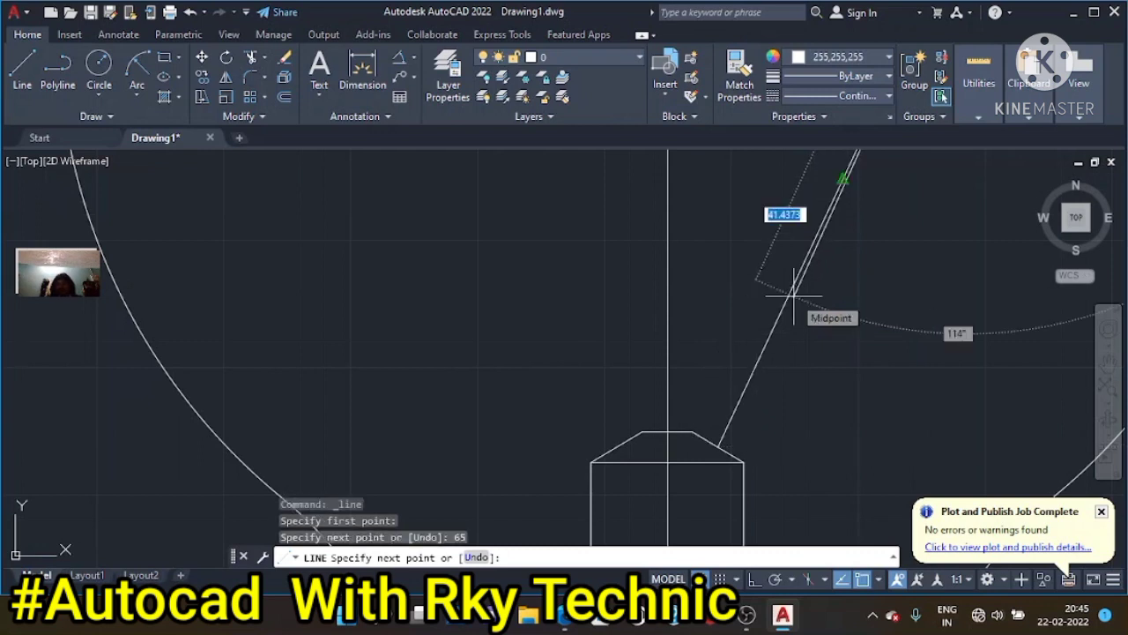
key(Escape)
scroll(793, 295, down, 3)
scroll(806, 340, down, 2)
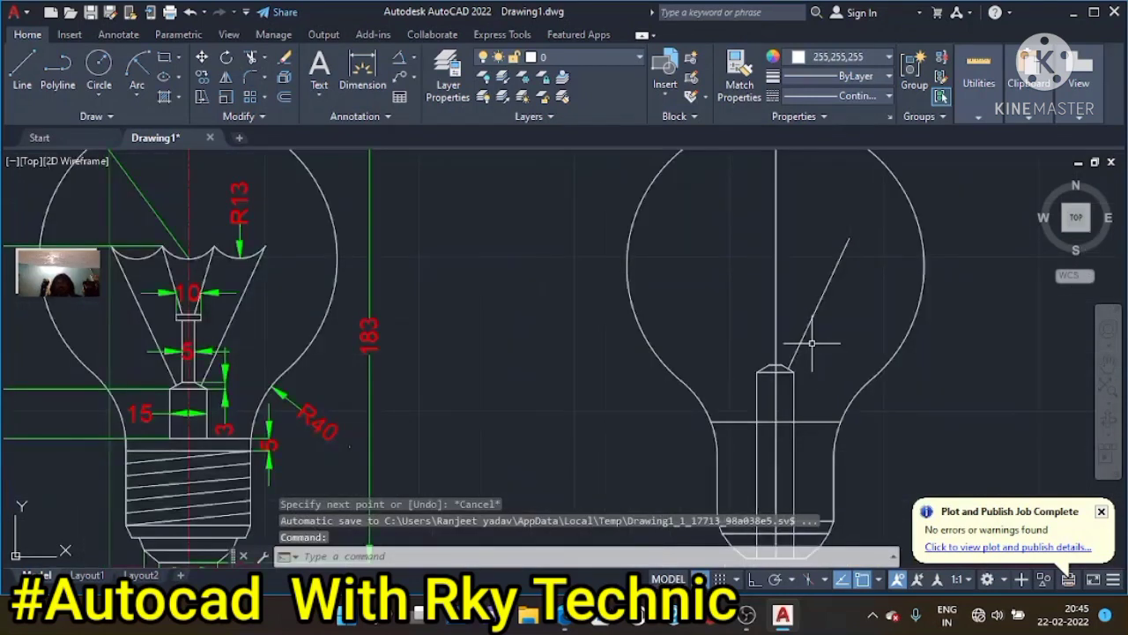
key(Escape)
key(Escape)
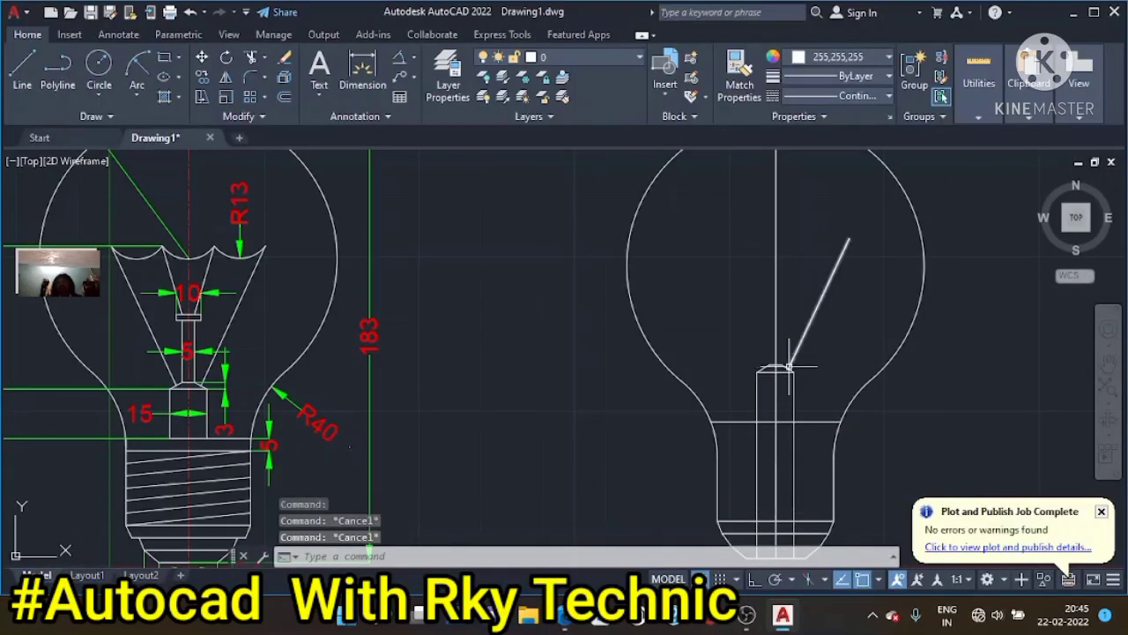
Mirror the 65-long filament line about the vertical centre line, keeping the original
text(mirr)
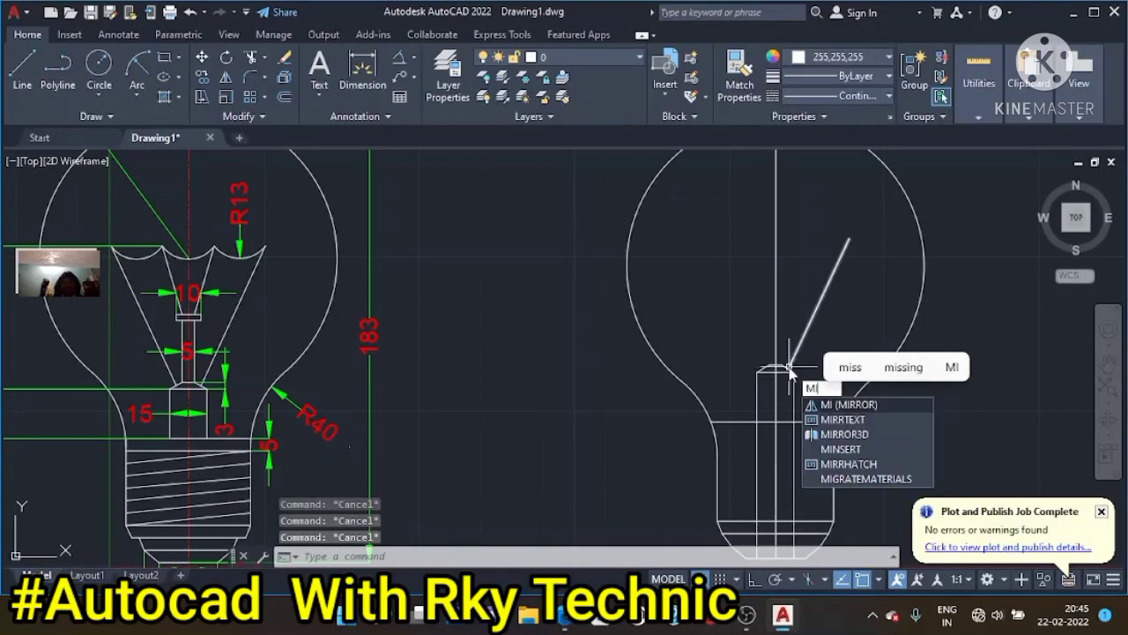
key(Return)
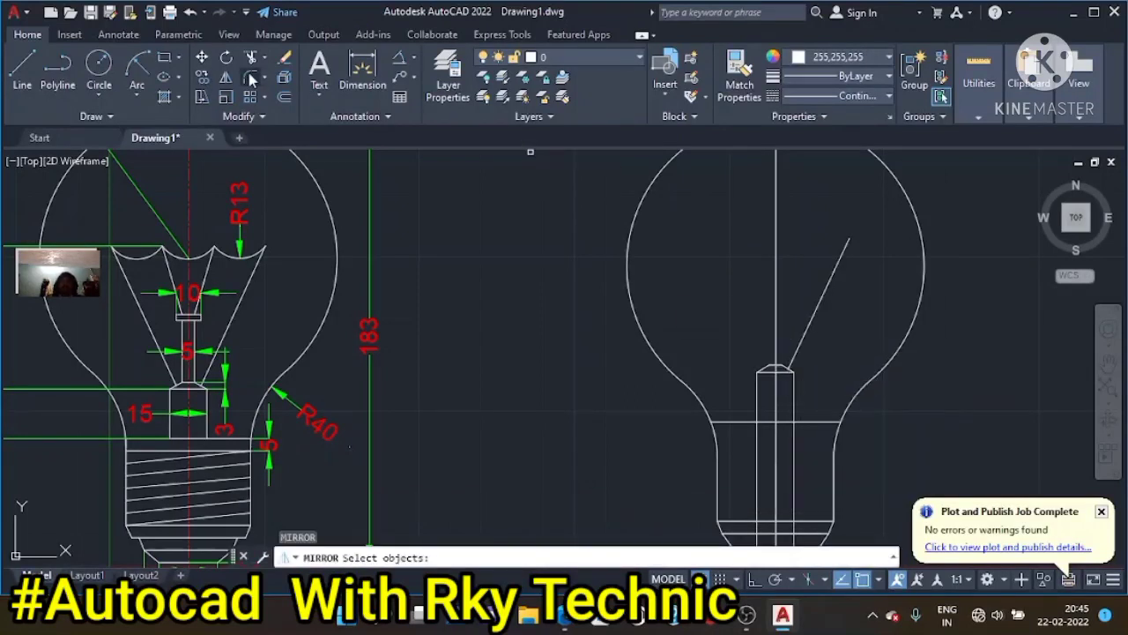
click(828, 282)
key(Return)
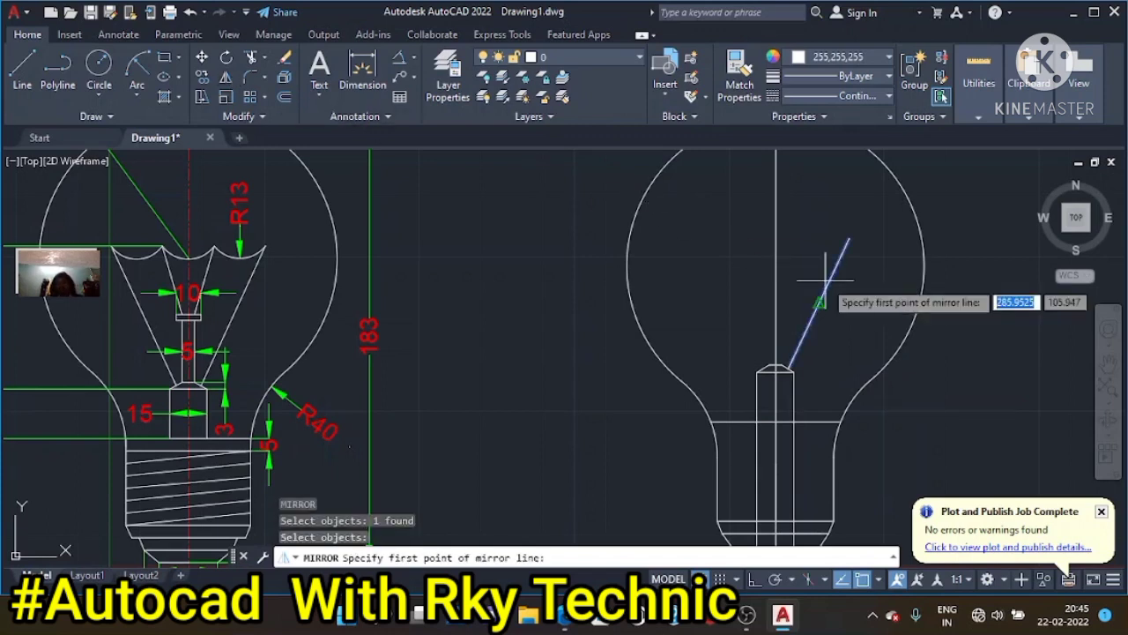
click(776, 364)
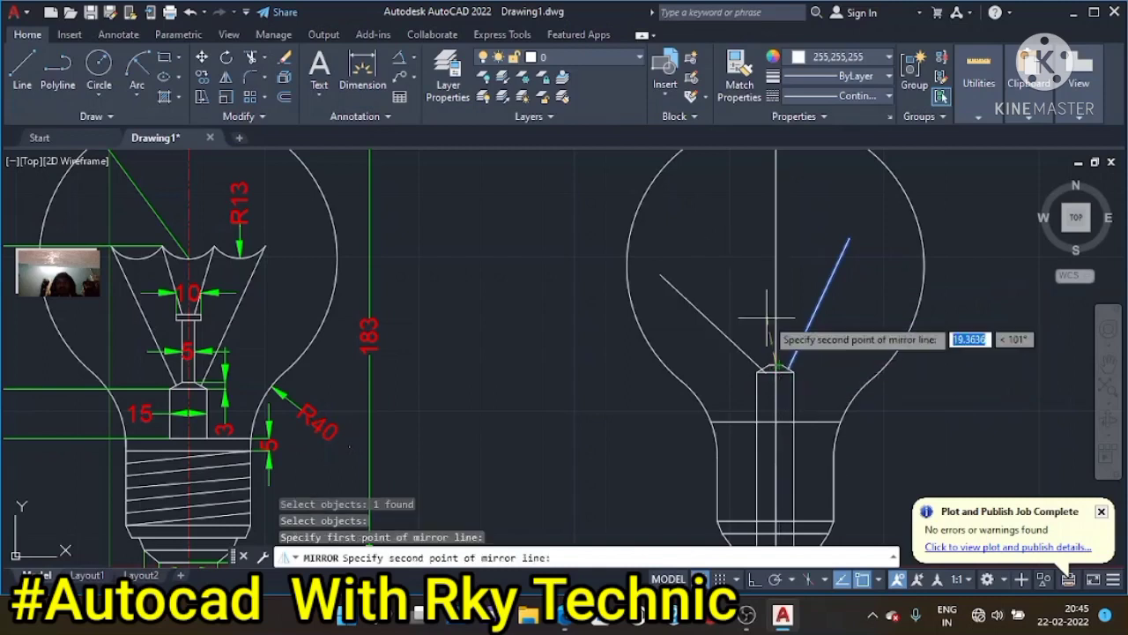
click(778, 272)
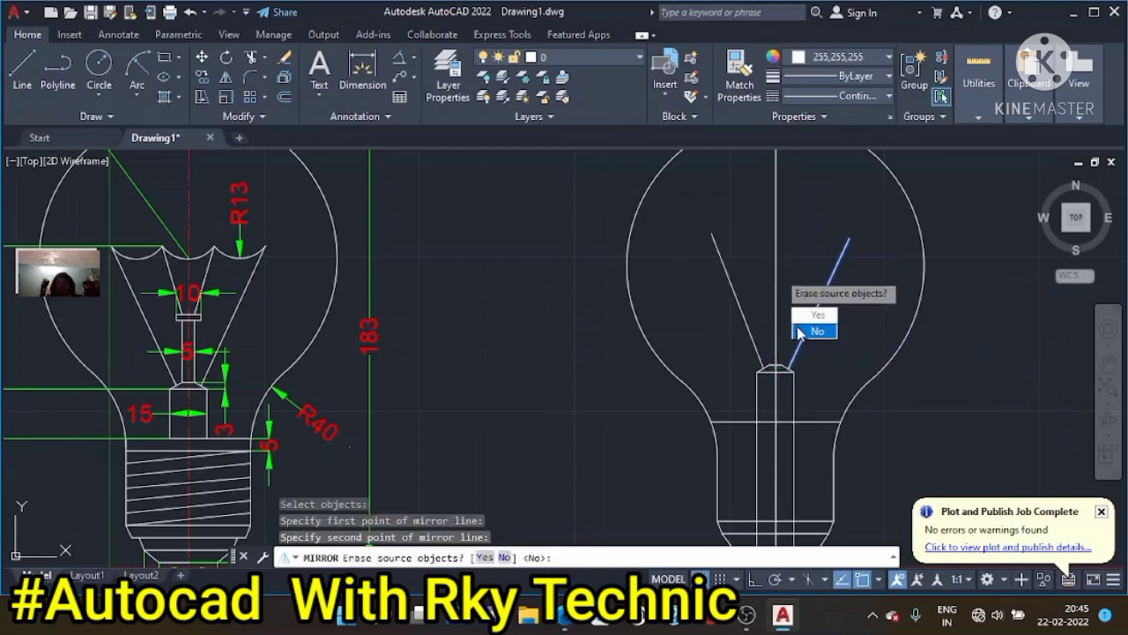
key(Return)
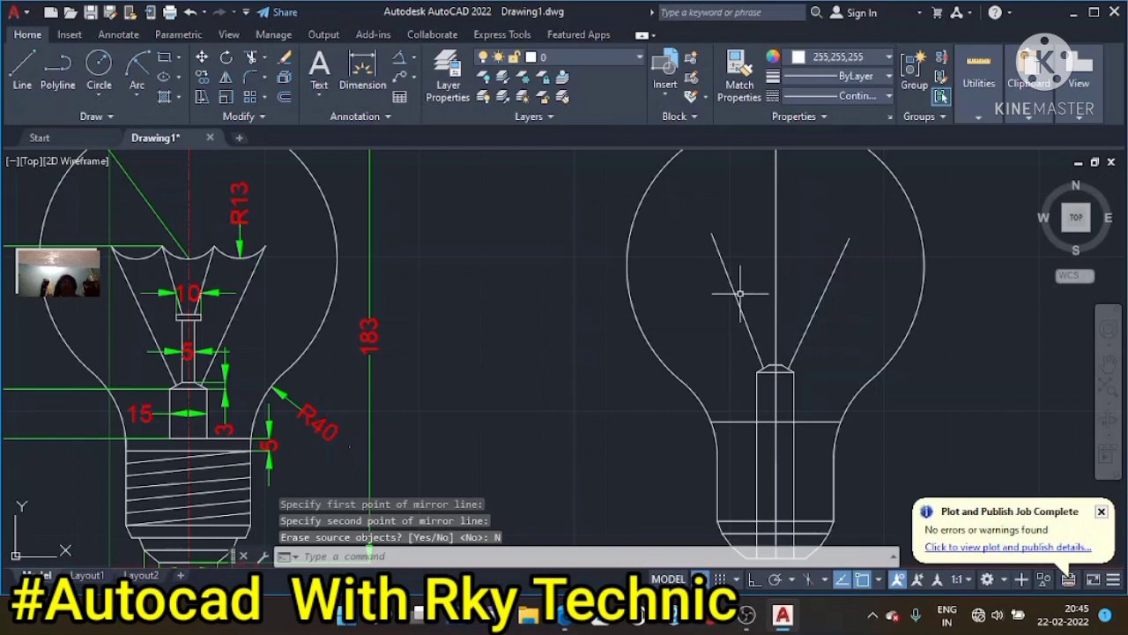
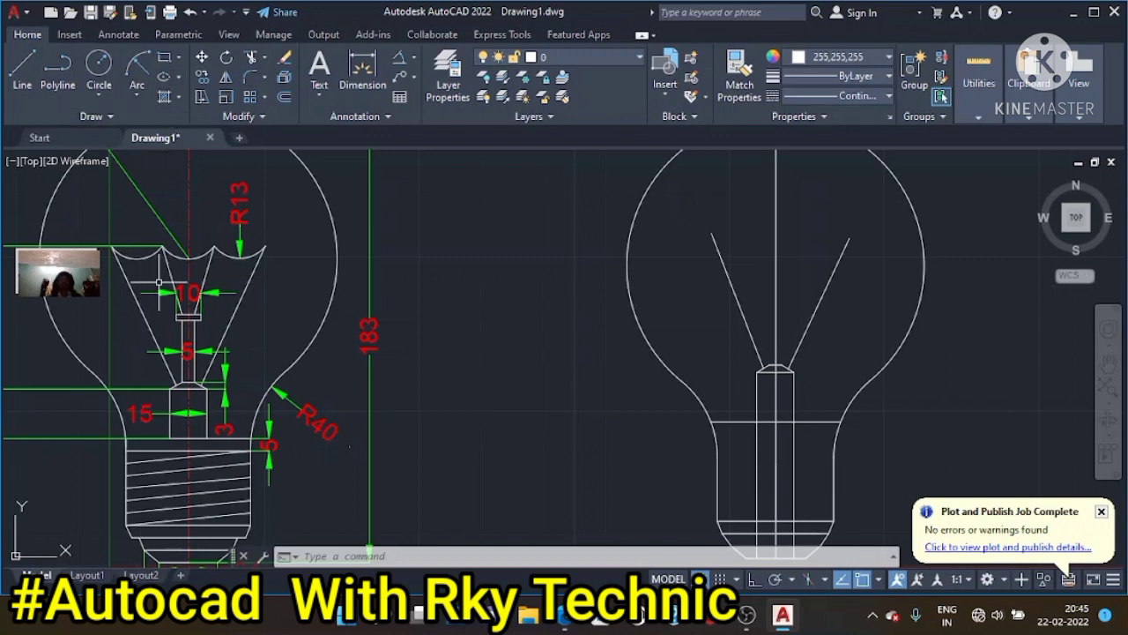
Measure the reference bulb's stem height with a linear dimension, then cancel without placing it
click(413, 58)
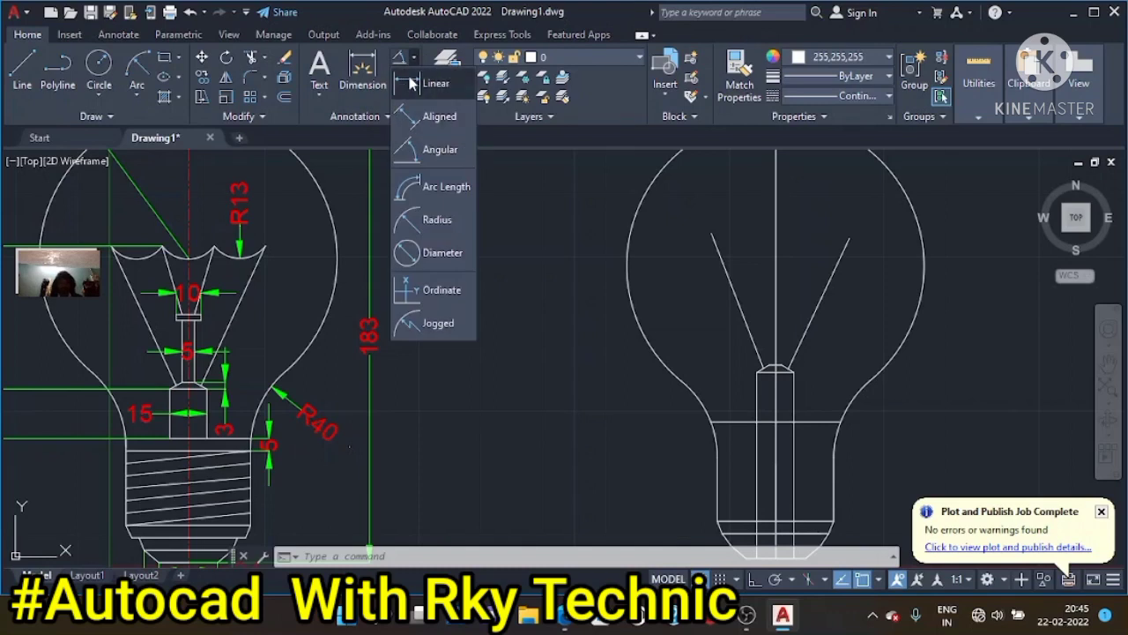
click(411, 83)
scroll(249, 314, up, 4)
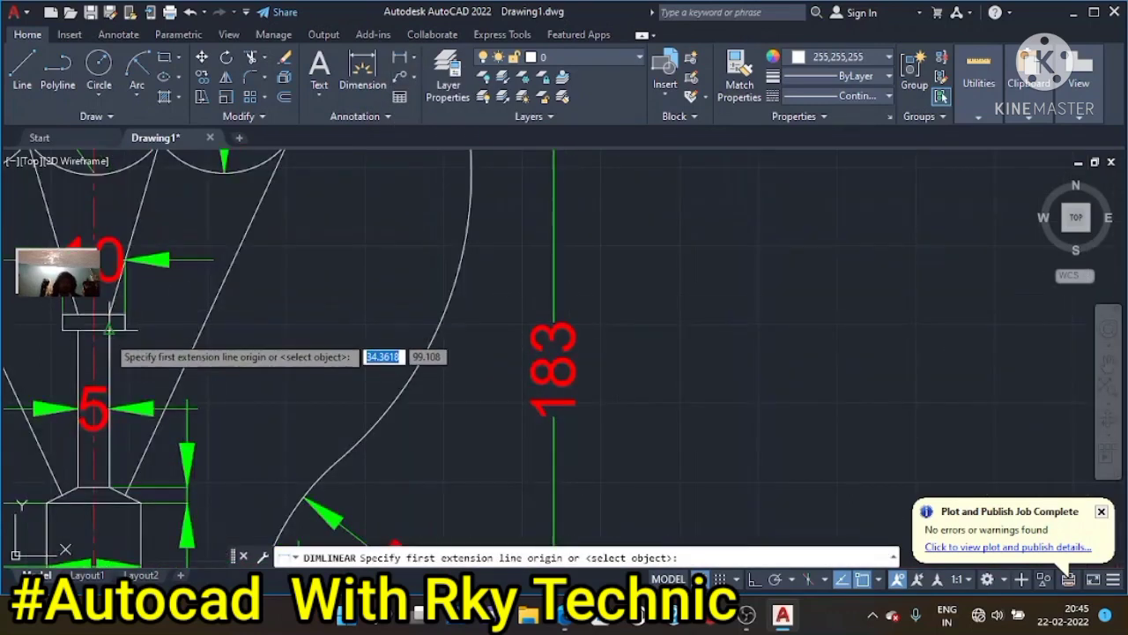
click(108, 328)
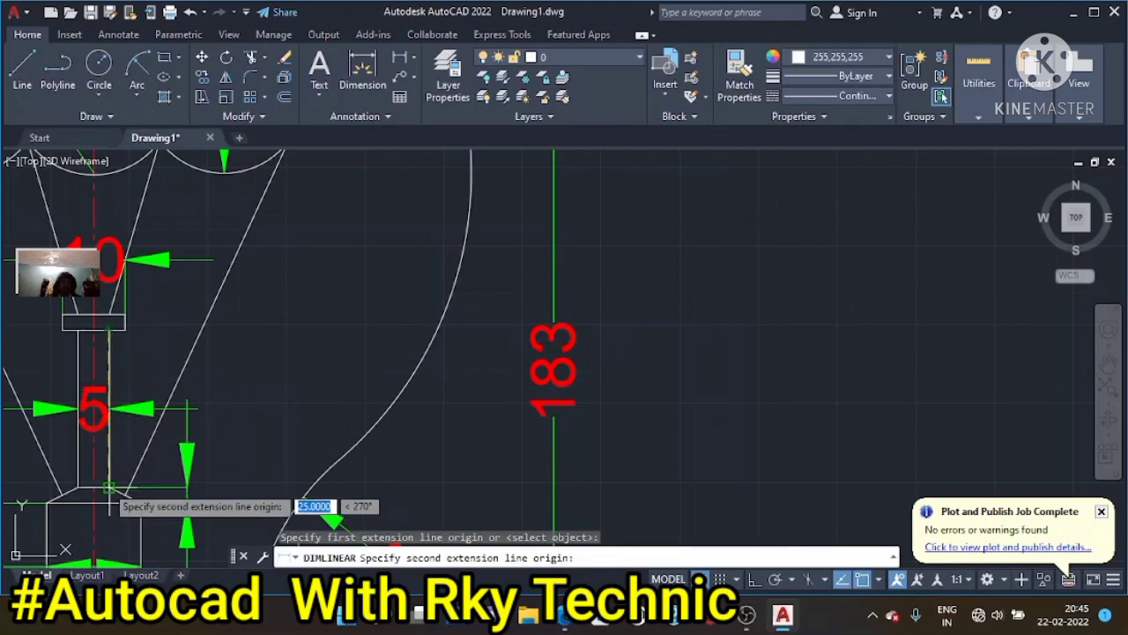
click(108, 487)
key(Escape)
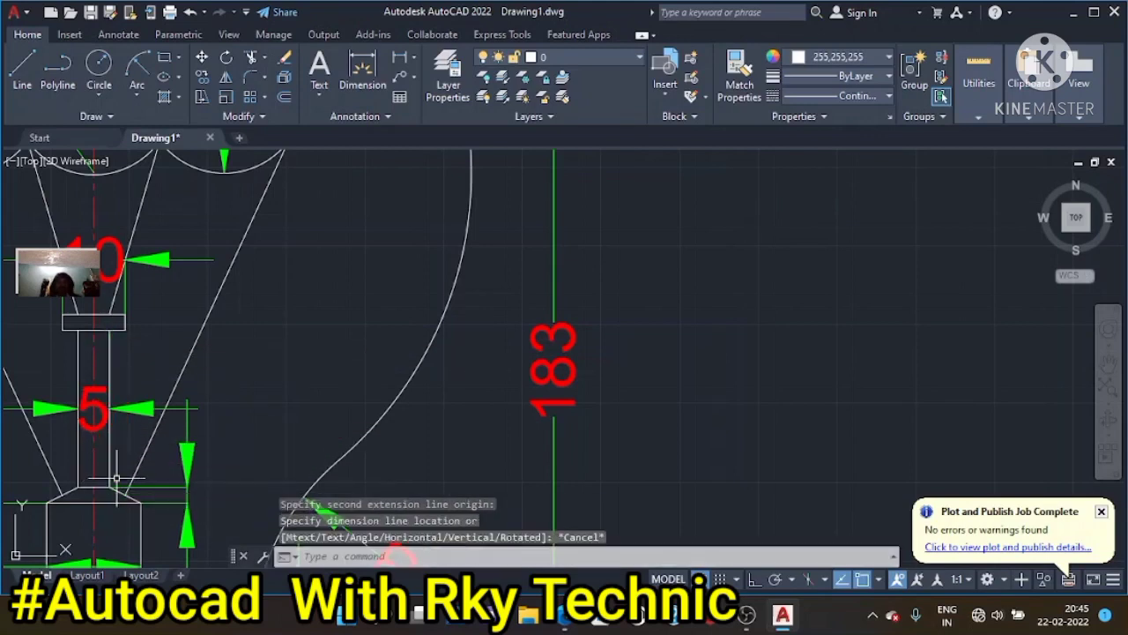
scroll(333, 443, down, 3)
scroll(271, 355, down, 2)
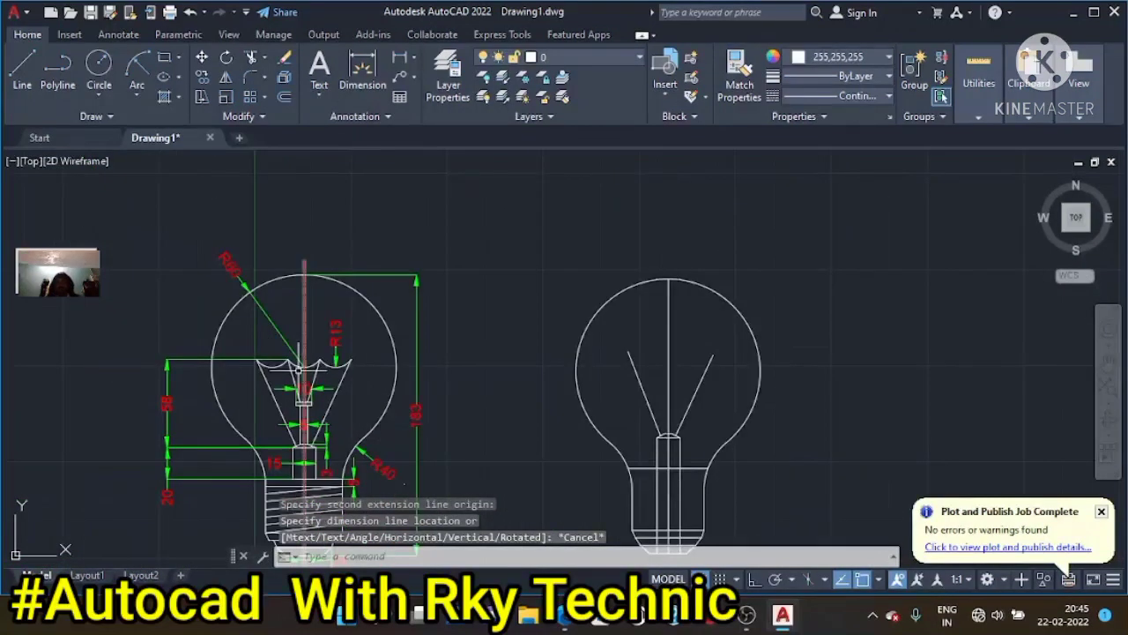
key(Escape)
key(Escape)
key(Escape)
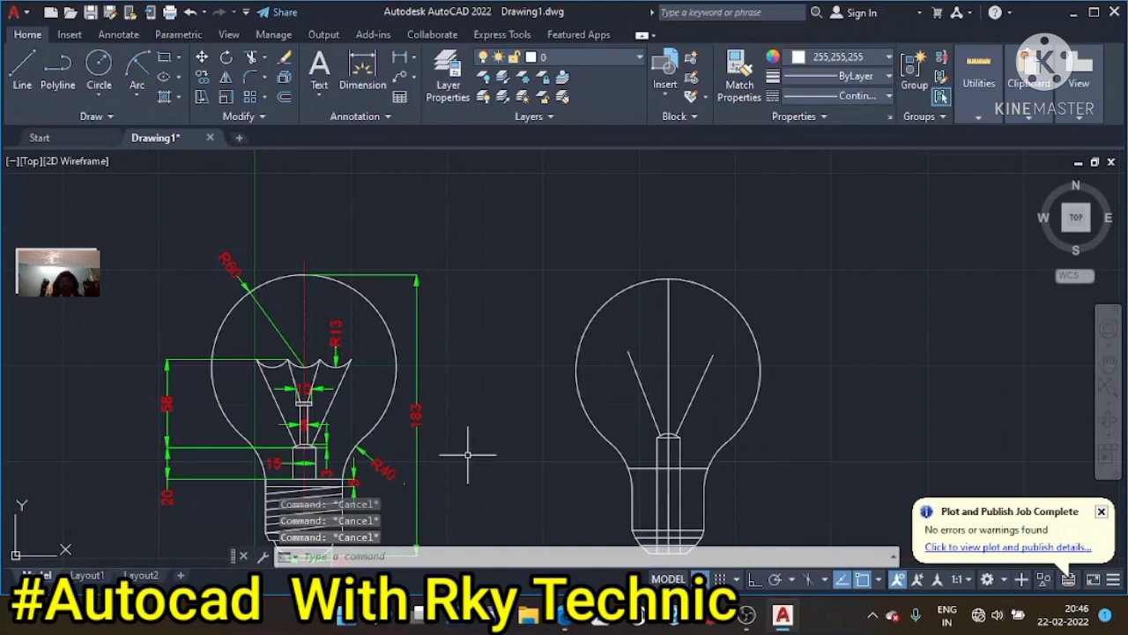
text(O)
Offset the neck lines by 25 to mark the top of the new stem
key(Return)
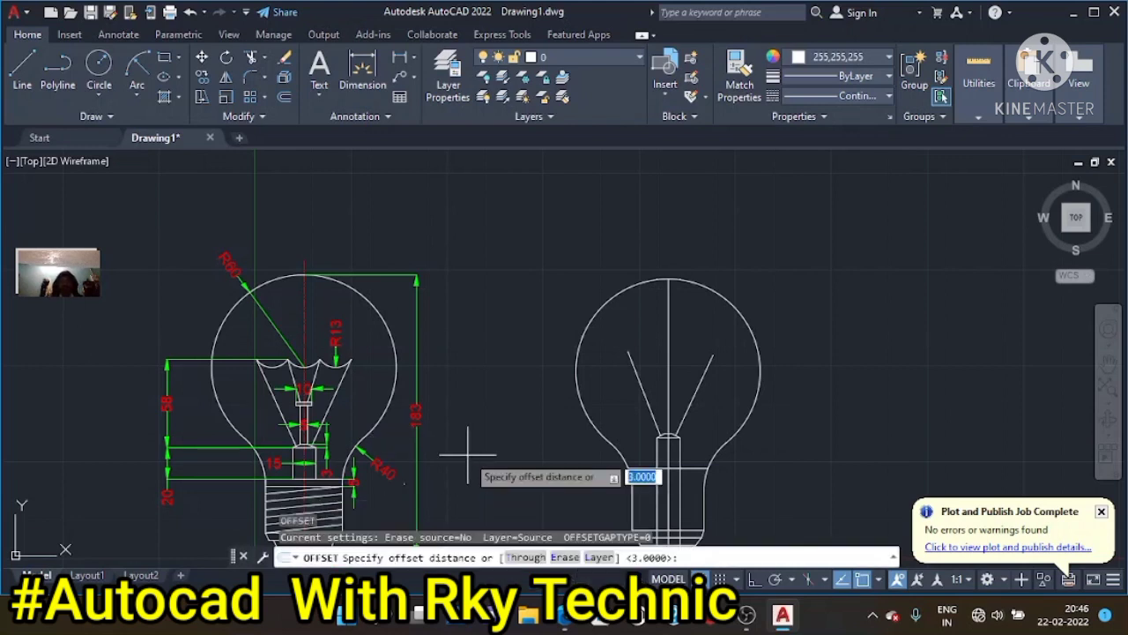
scroll(599, 453, up, 4)
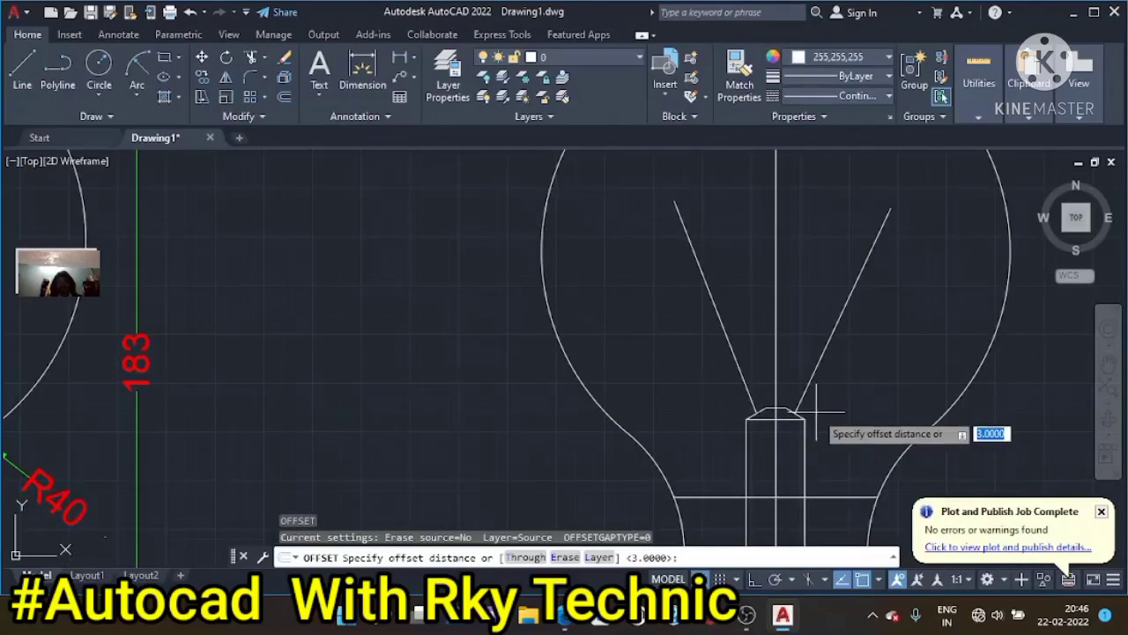
text(25)
key(Return)
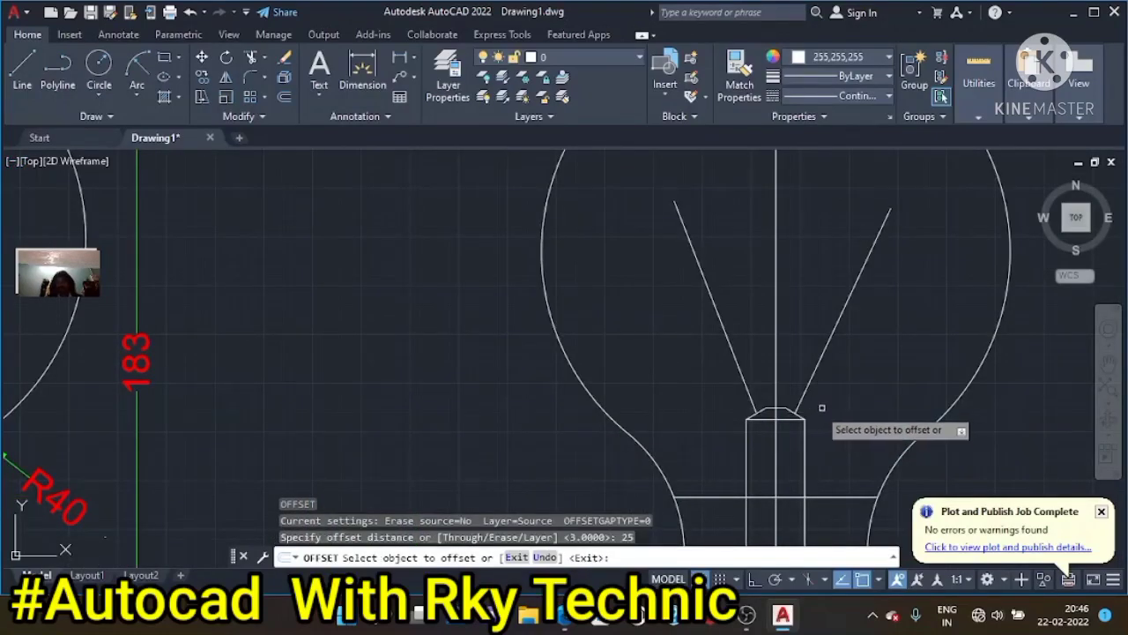
click(778, 409)
click(778, 357)
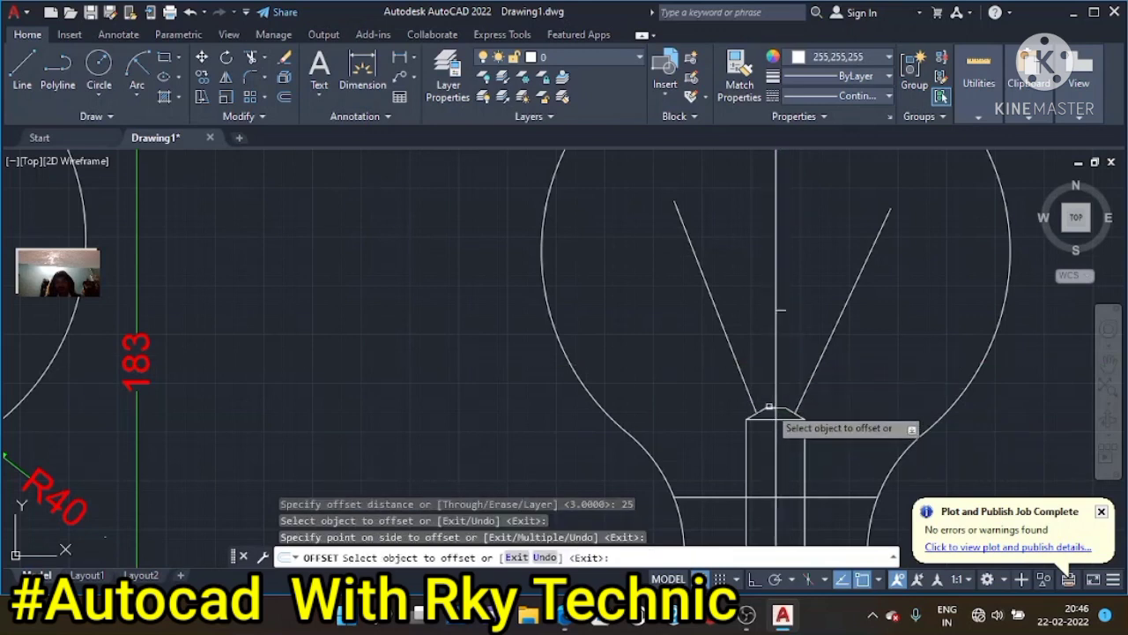
click(759, 407)
click(763, 346)
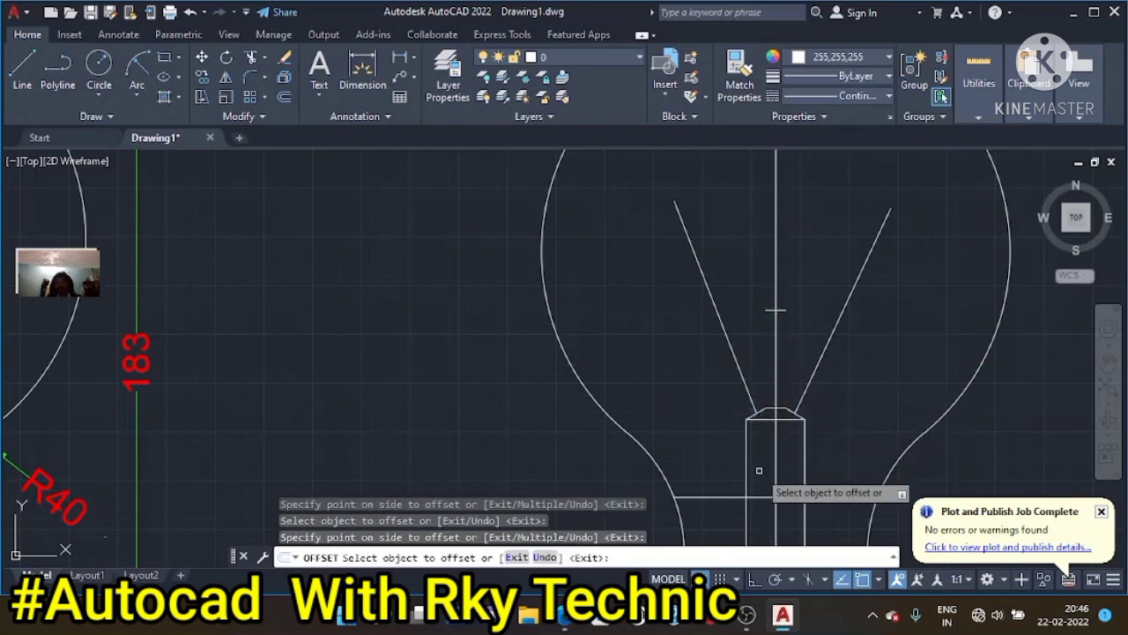
key(Escape)
key(Escape)
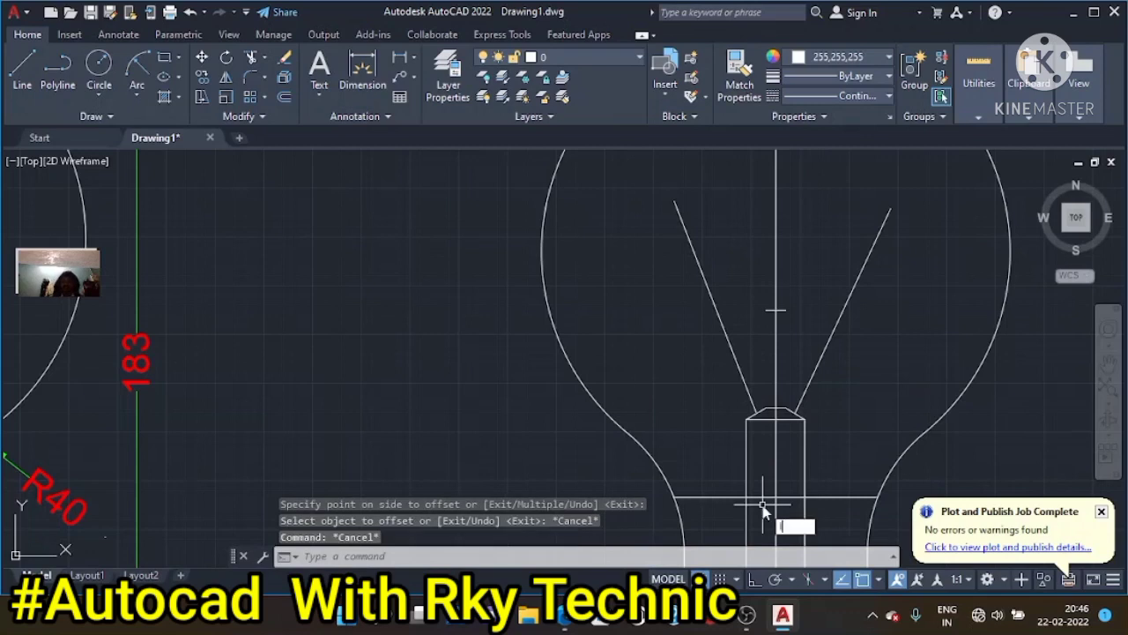
Draw stem lines 25 units up from the top of the neck
text(l)
key(Return)
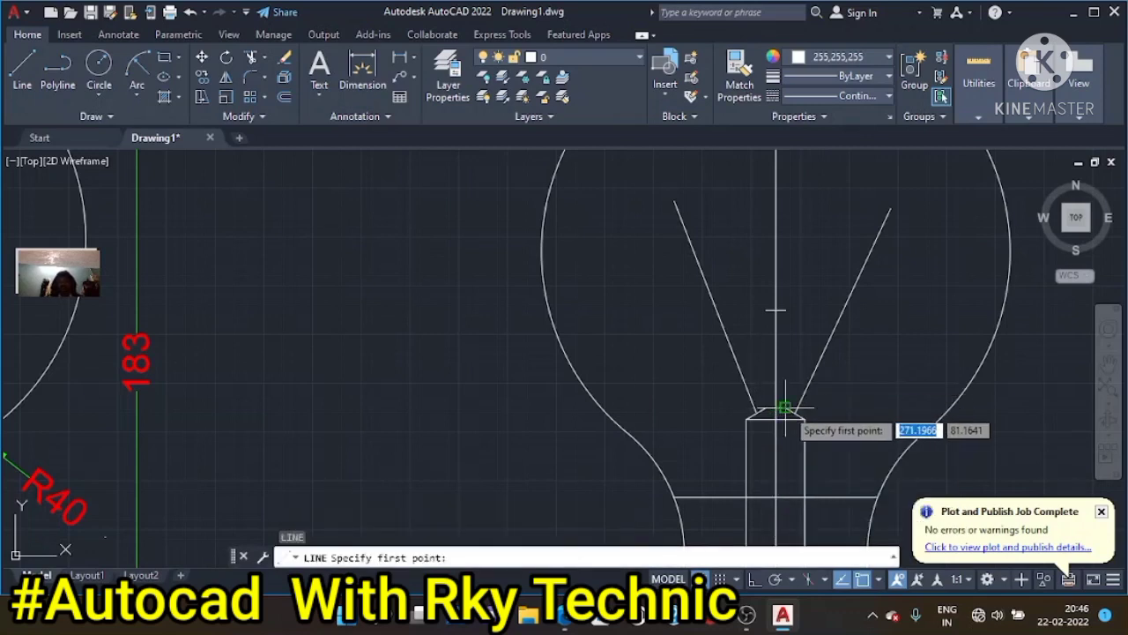
click(784, 407)
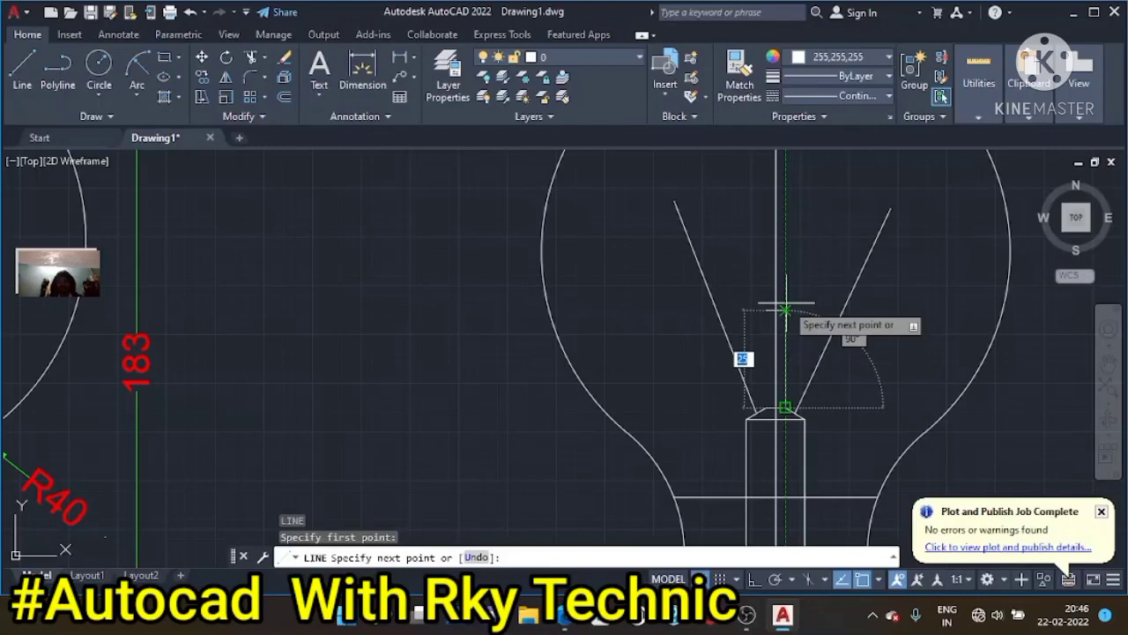
key(Return)
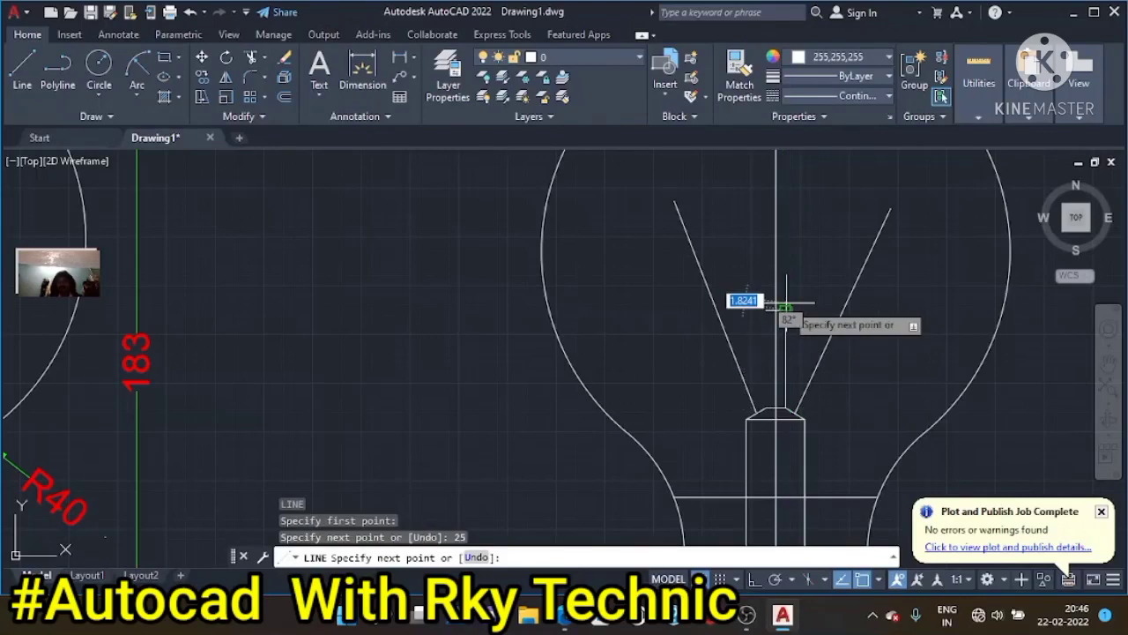
key(Escape)
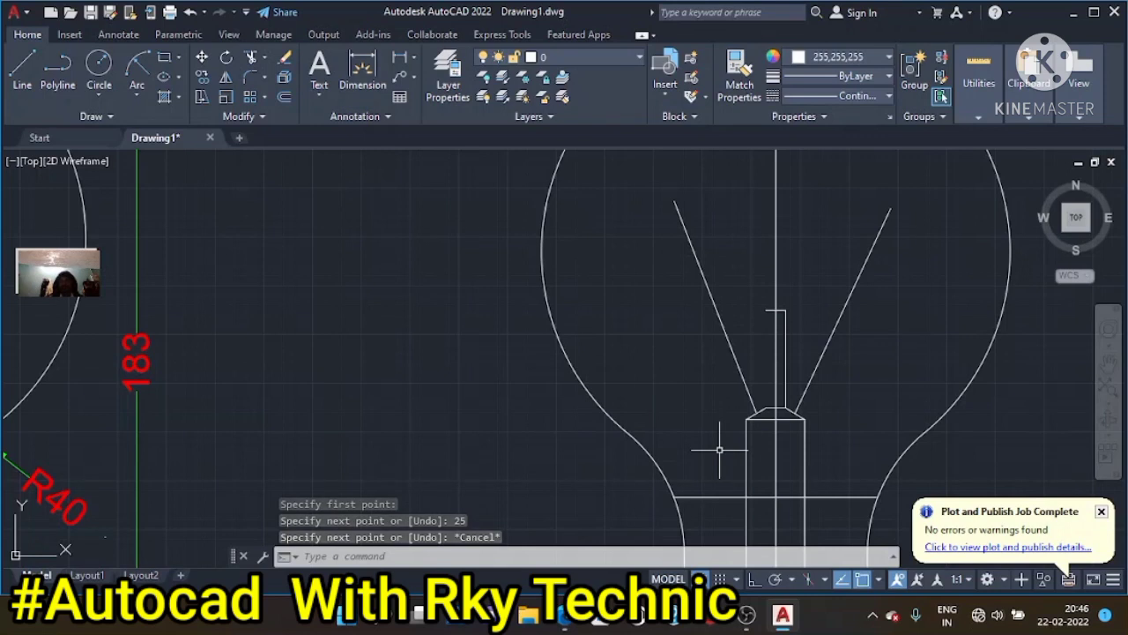
text(l)
key(Return)
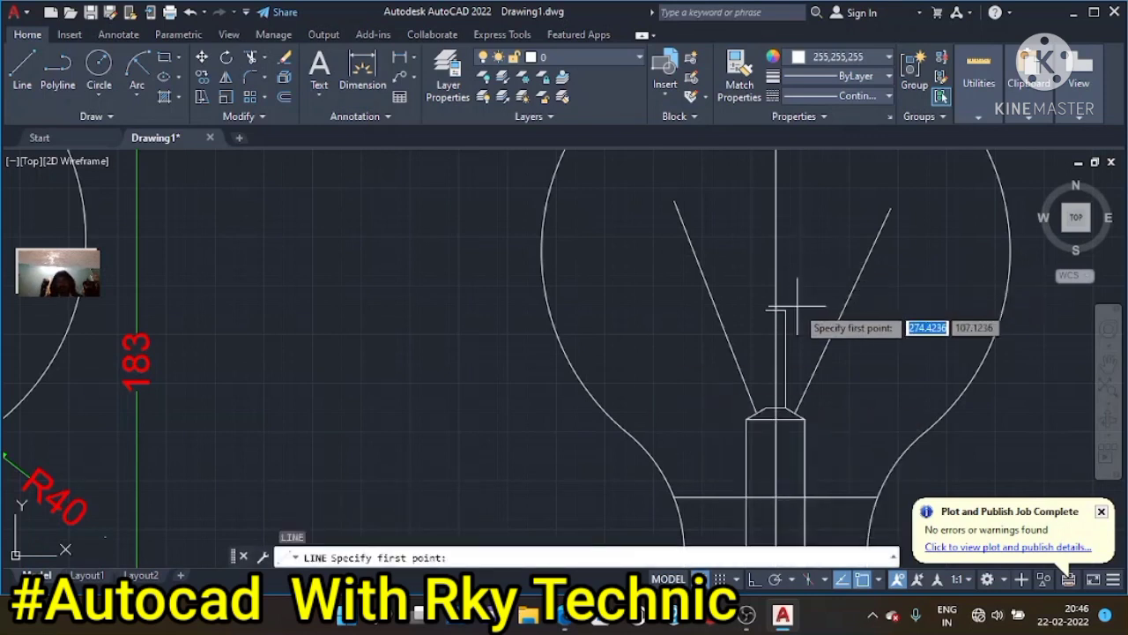
click(766, 311)
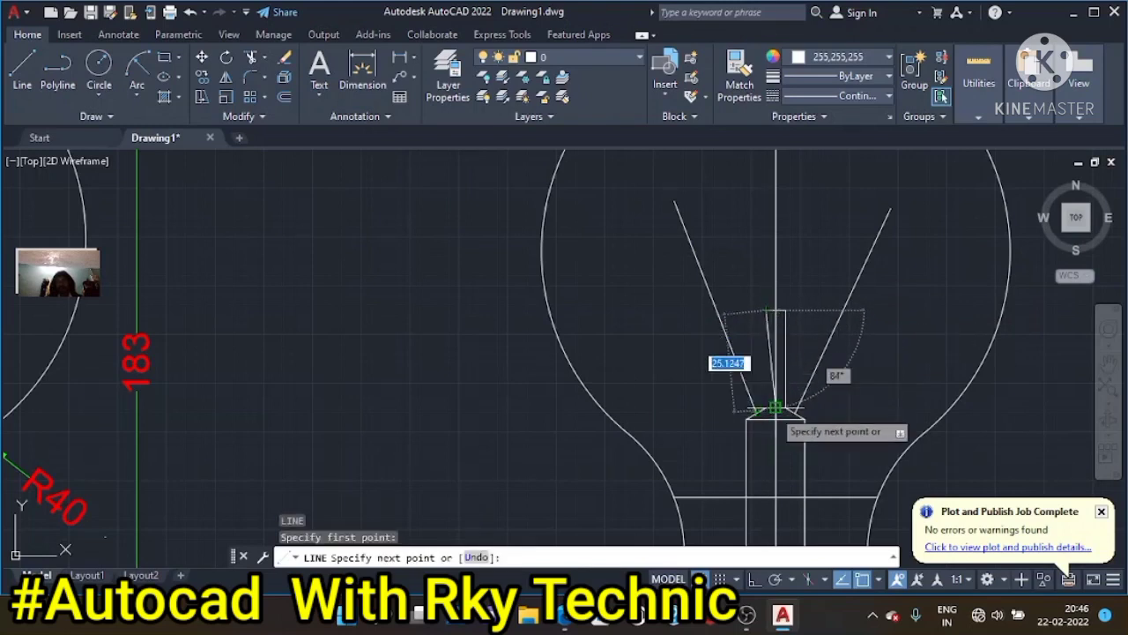
scroll(774, 407, up, 4)
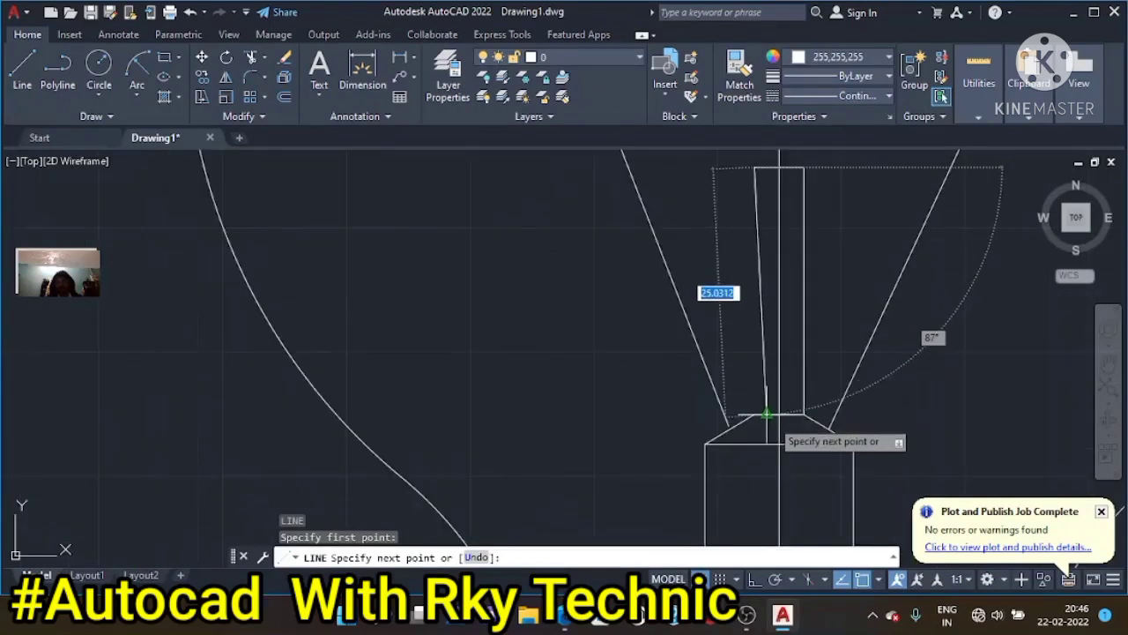
click(766, 412)
key(Escape)
Replace the slanted stem line with a vertical line forming the stem's left edge
scroll(780, 410, down, 4)
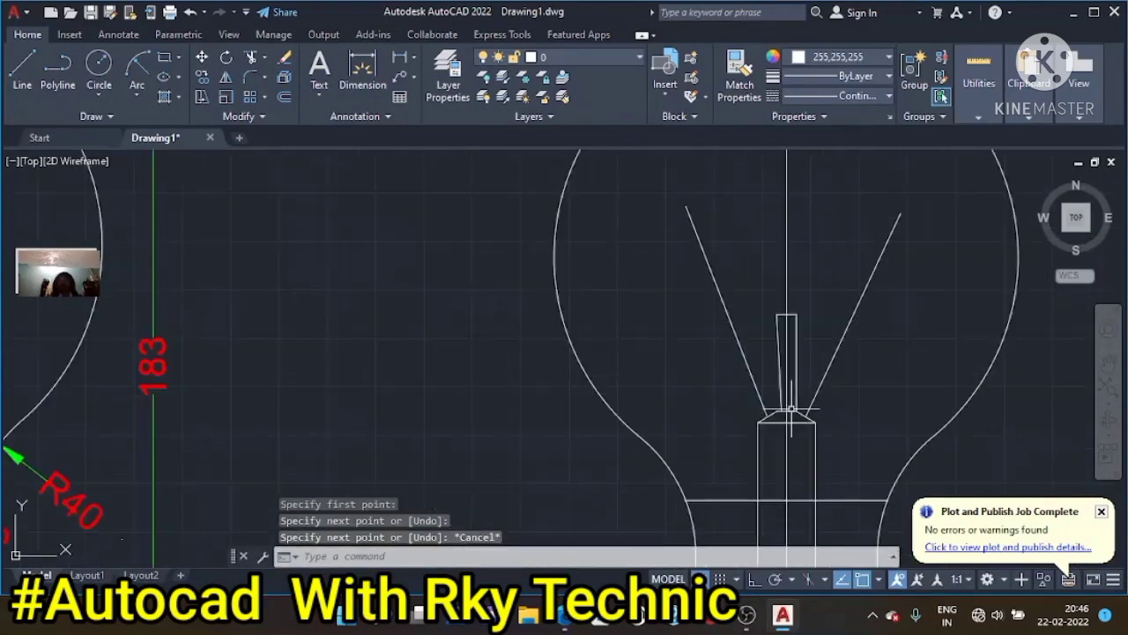
scroll(779, 378, up, 3)
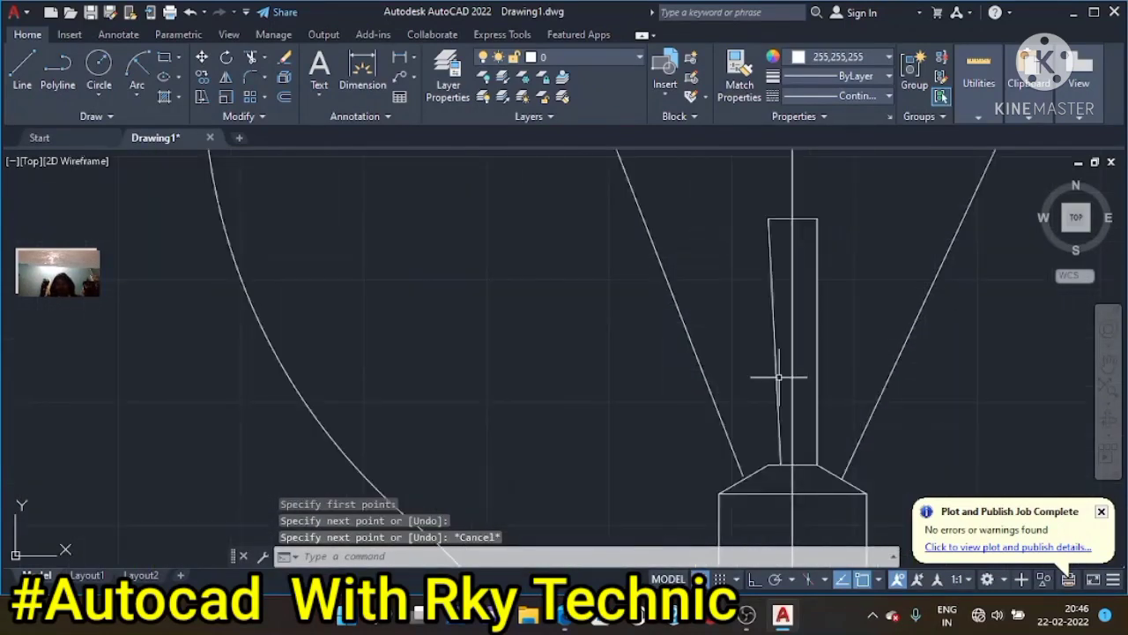
click(775, 386)
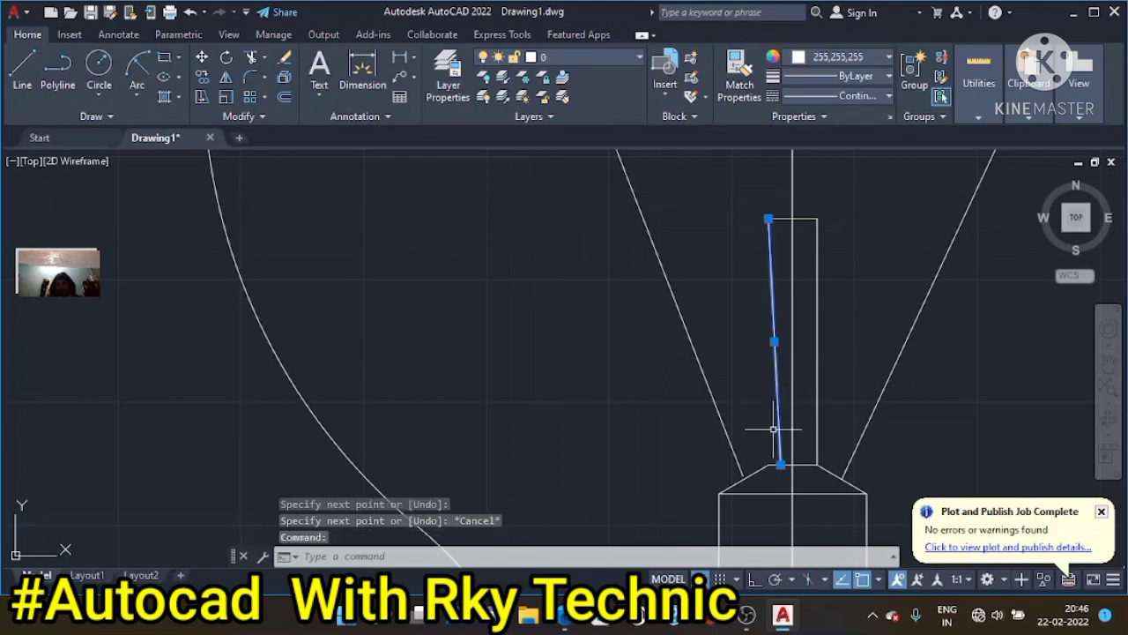
key(Delete)
text(l)
key(Return)
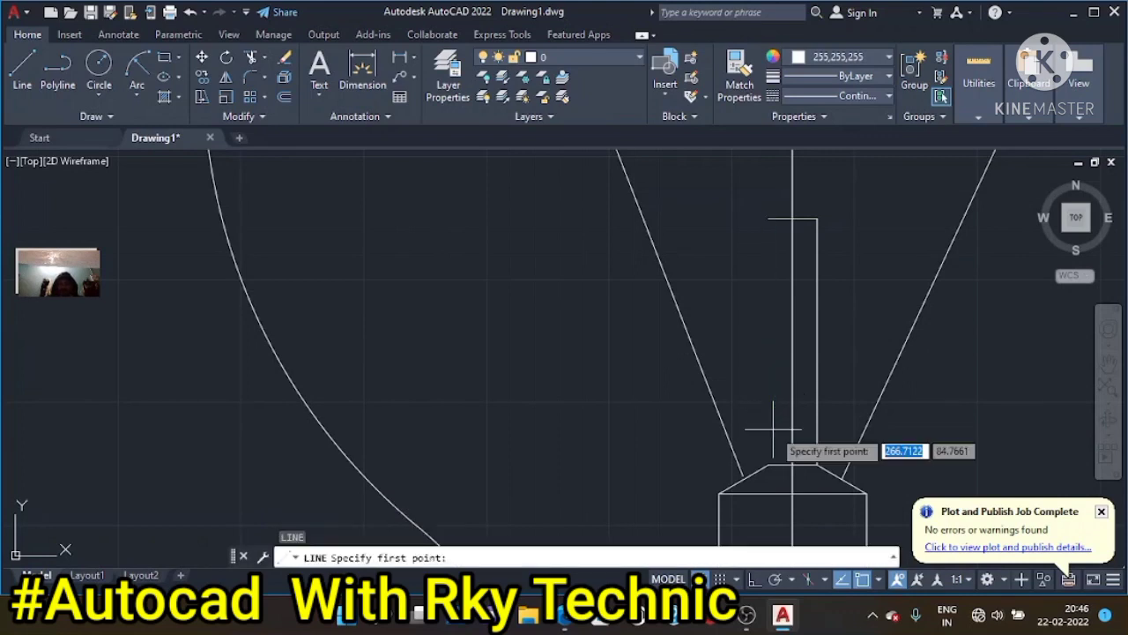
click(768, 219)
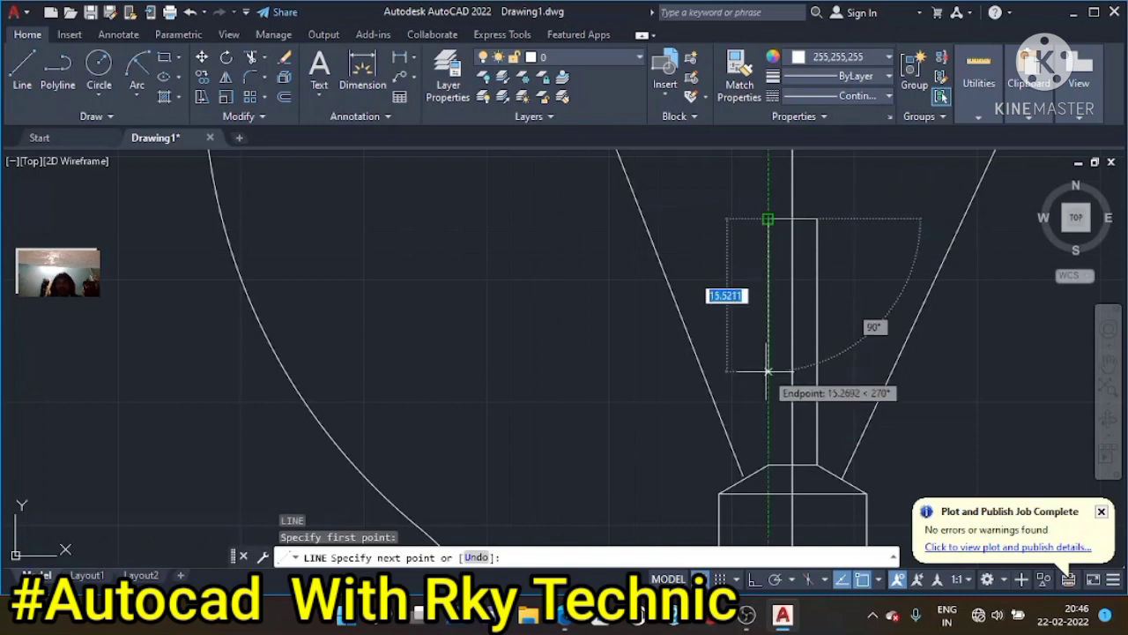
click(767, 465)
key(Escape)
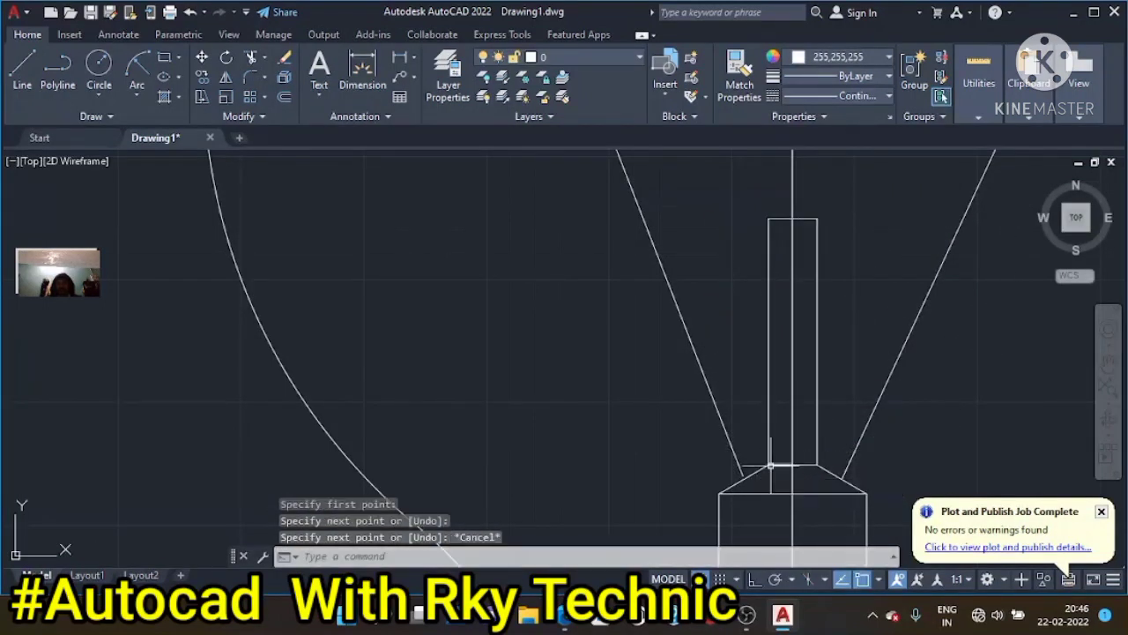
scroll(671, 308, down, 3)
scroll(262, 314, down, 1)
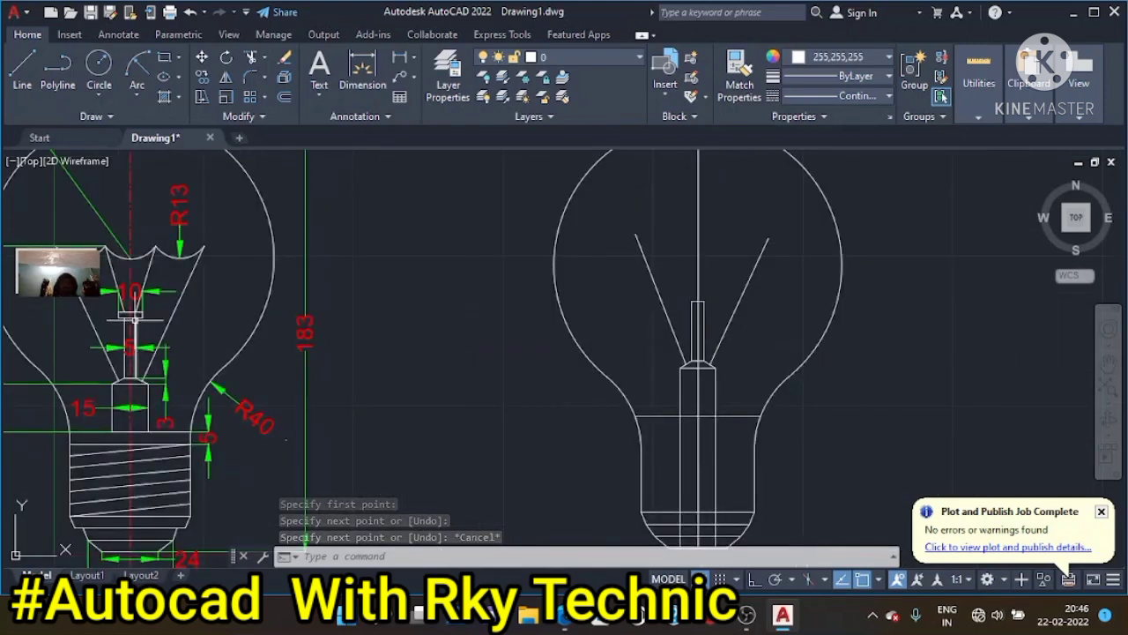
scroll(120, 317, up, 2)
Measure the reference stem's width, then cancel without placing a dimension
scroll(119, 316, up, 1)
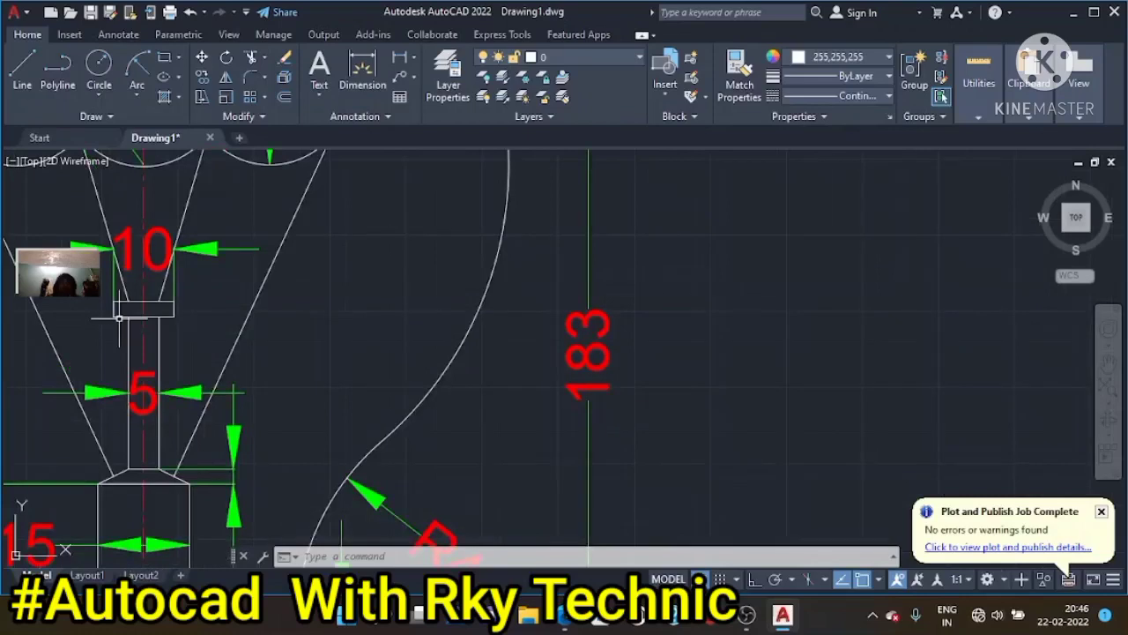
click(378, 58)
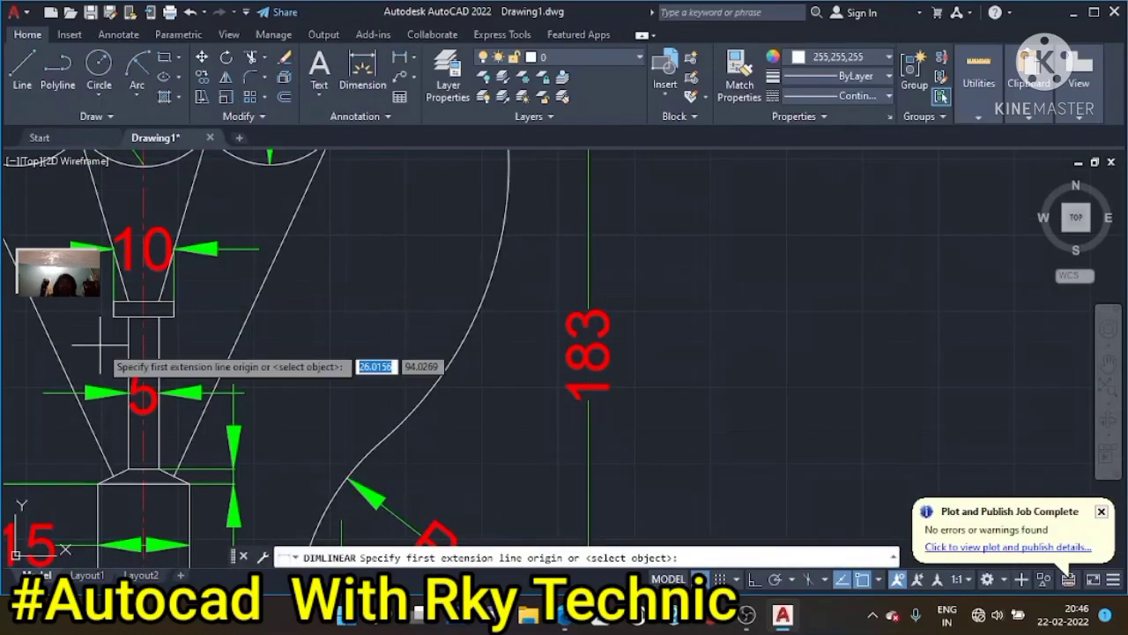
click(113, 315)
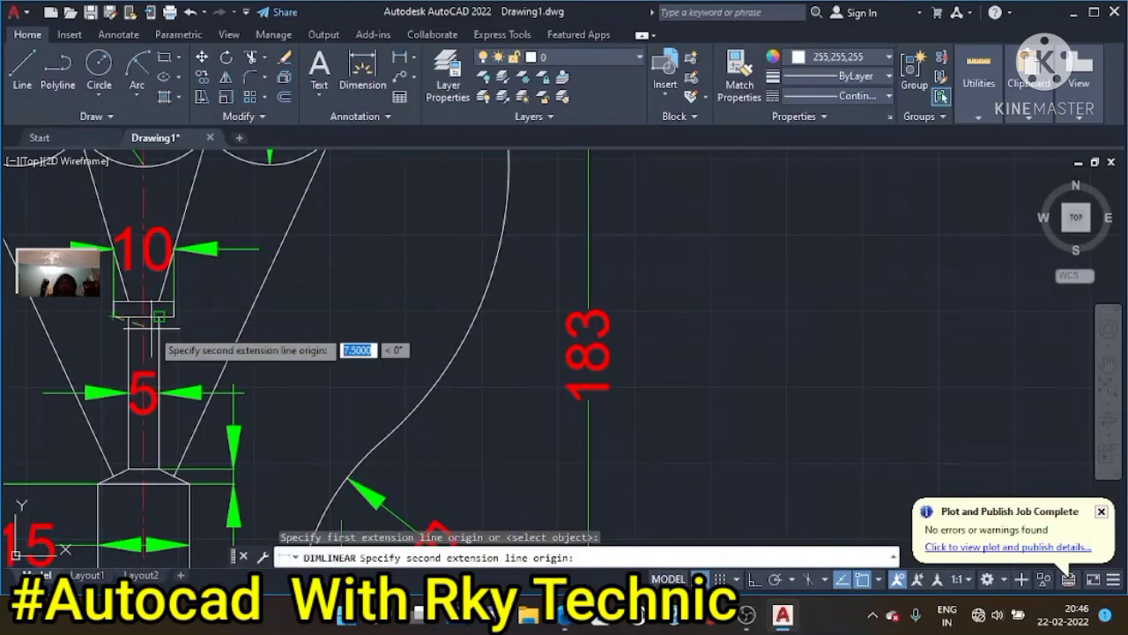
click(173, 316)
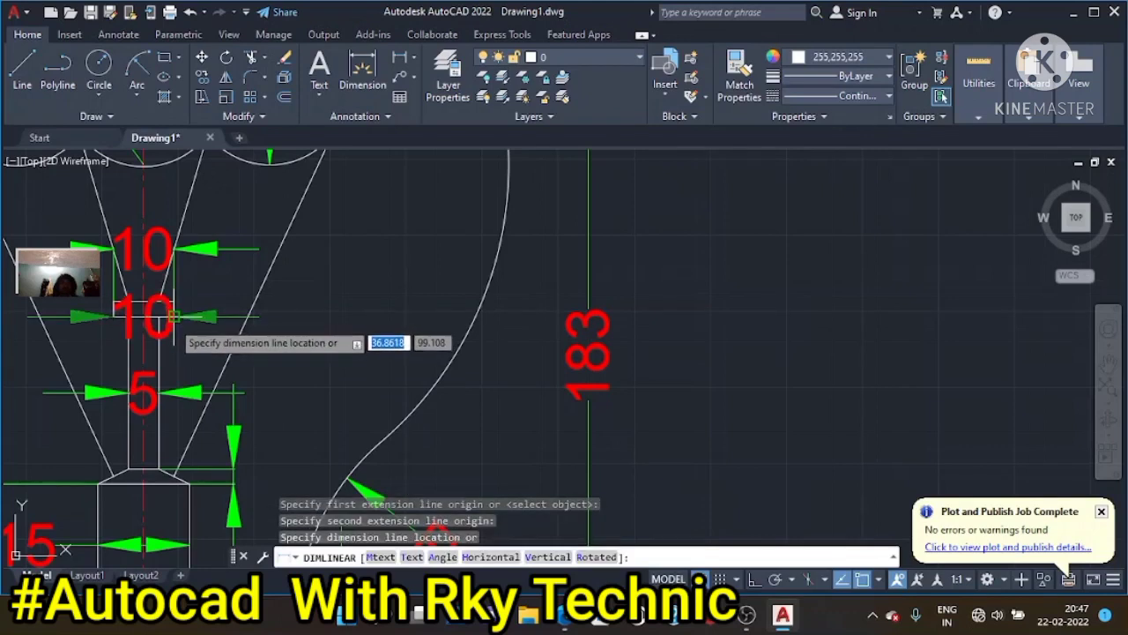
key(Escape)
key(Escape)
key(Escape)
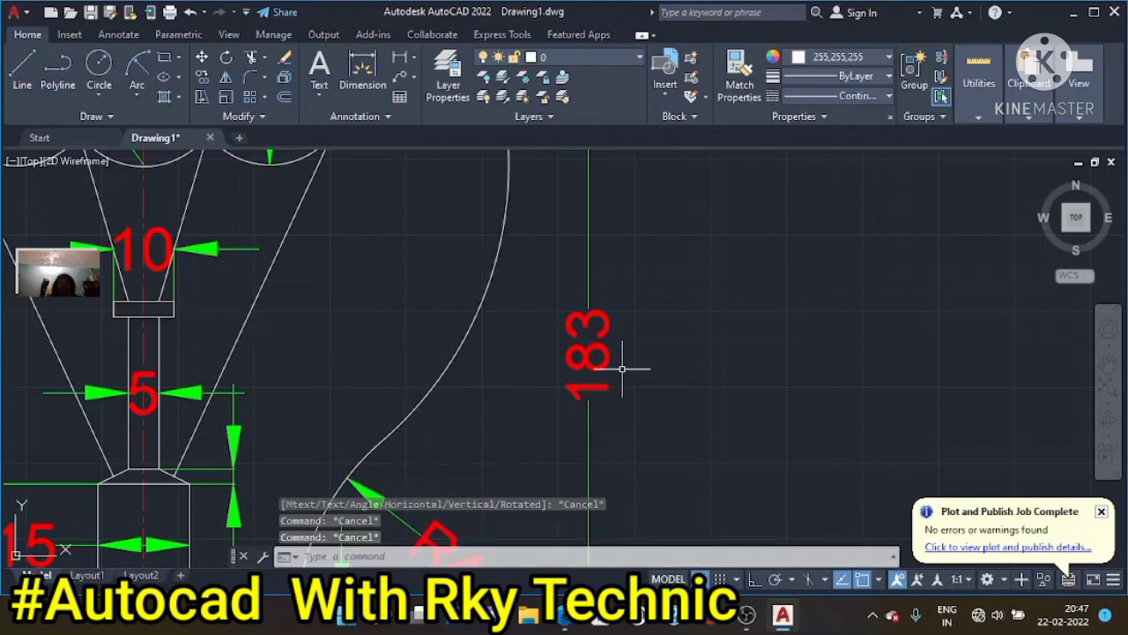
key(Escape)
scroll(670, 384, down, 5)
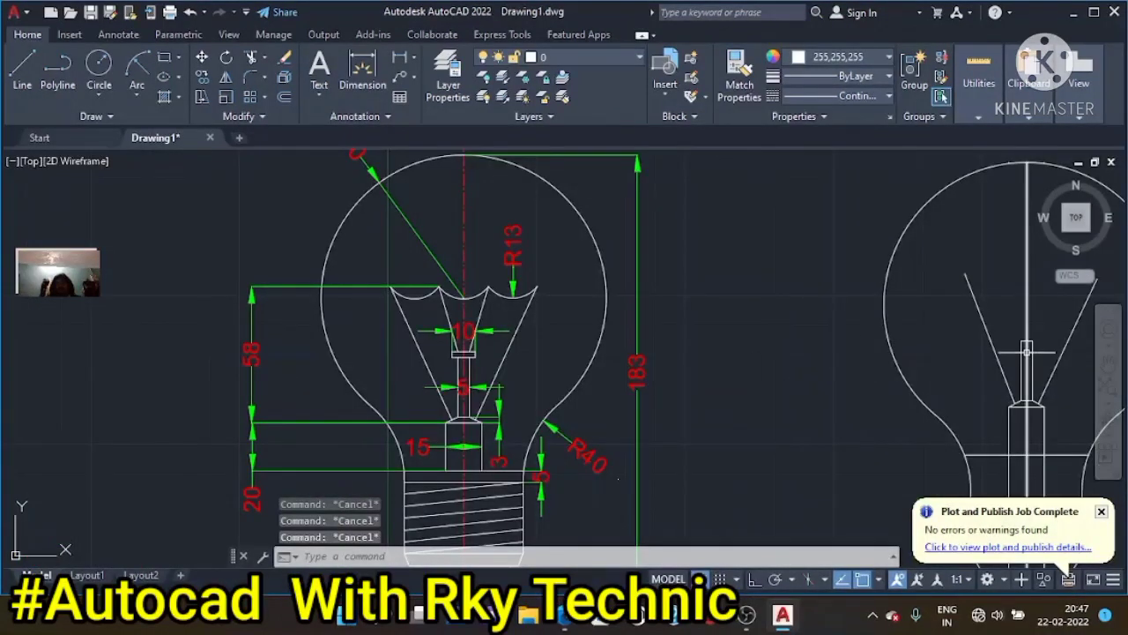
scroll(1027, 352, up, 2)
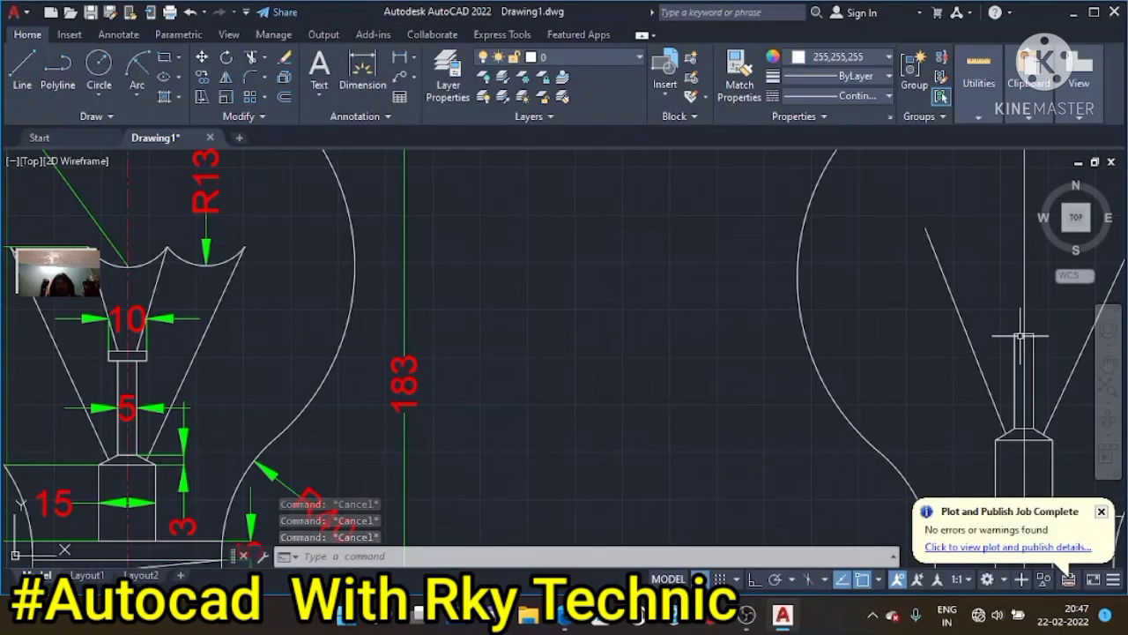
Erase the short lines at the top of the right bulb's stem
click(1019, 334)
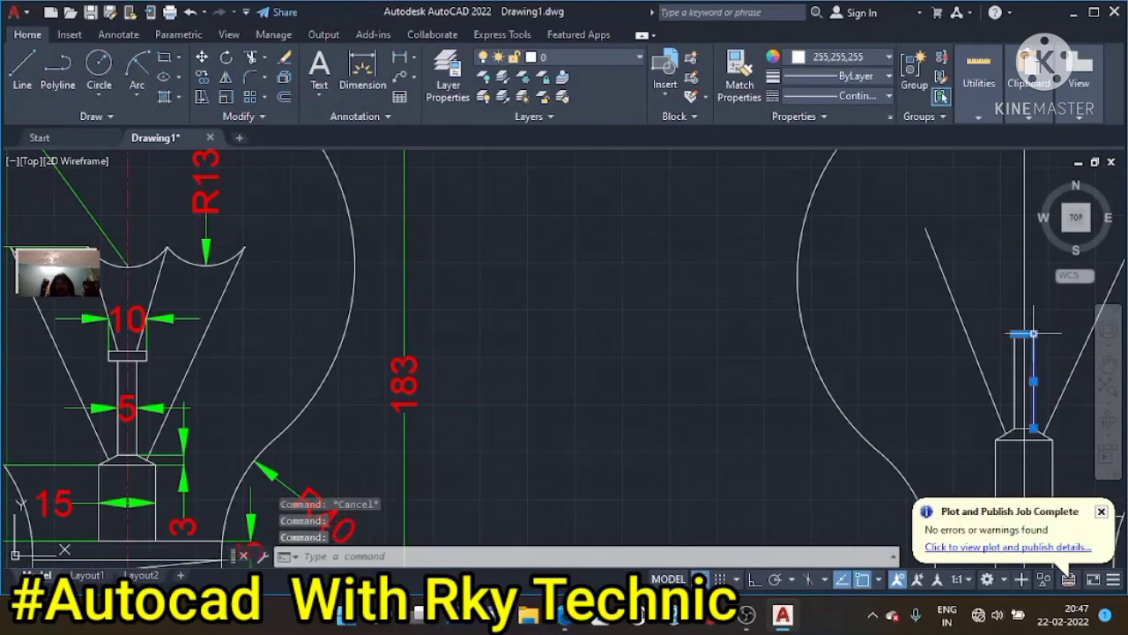
key(Escape)
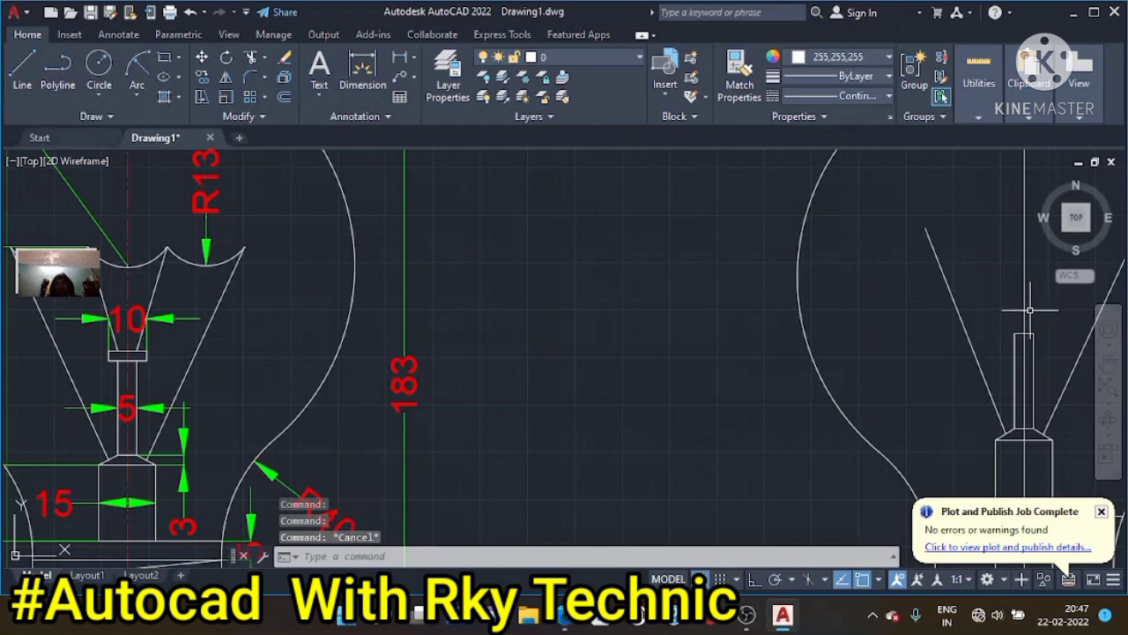
scroll(833, 351, up, 2)
scroll(822, 346, down, 2)
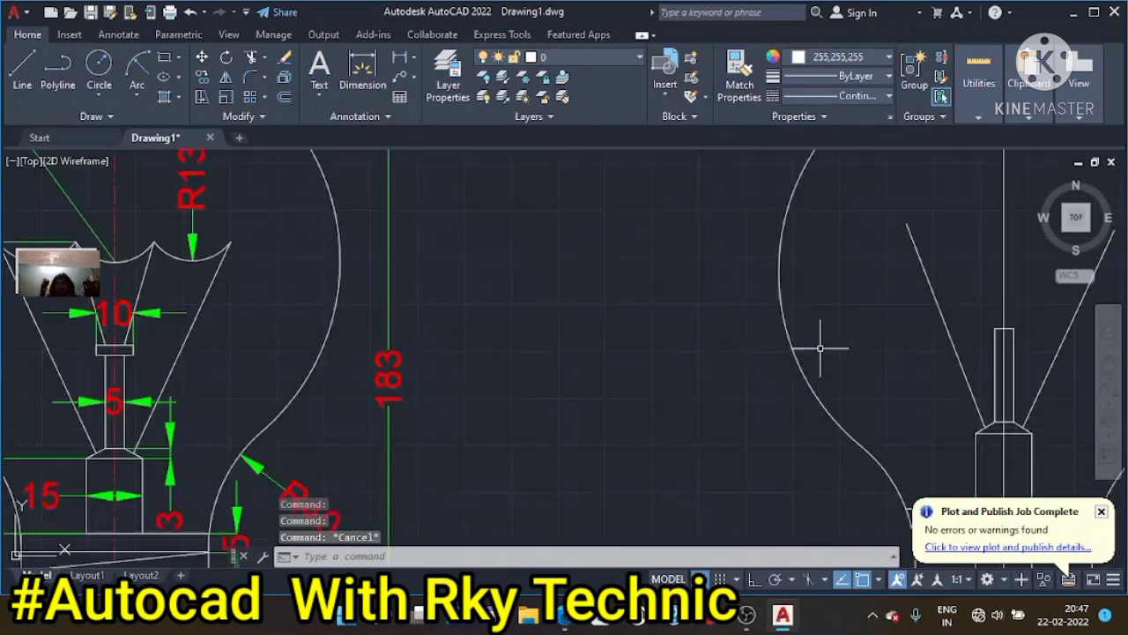
scroll(811, 353, down, 5)
scroll(798, 362, up, 3)
scroll(800, 355, up, 3)
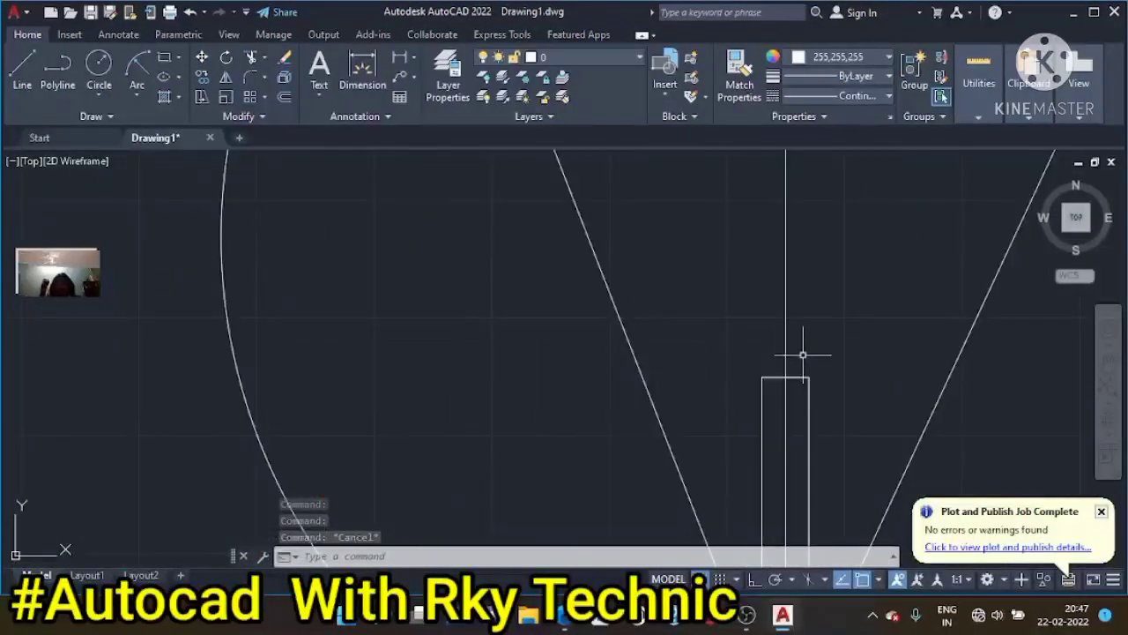
click(798, 377)
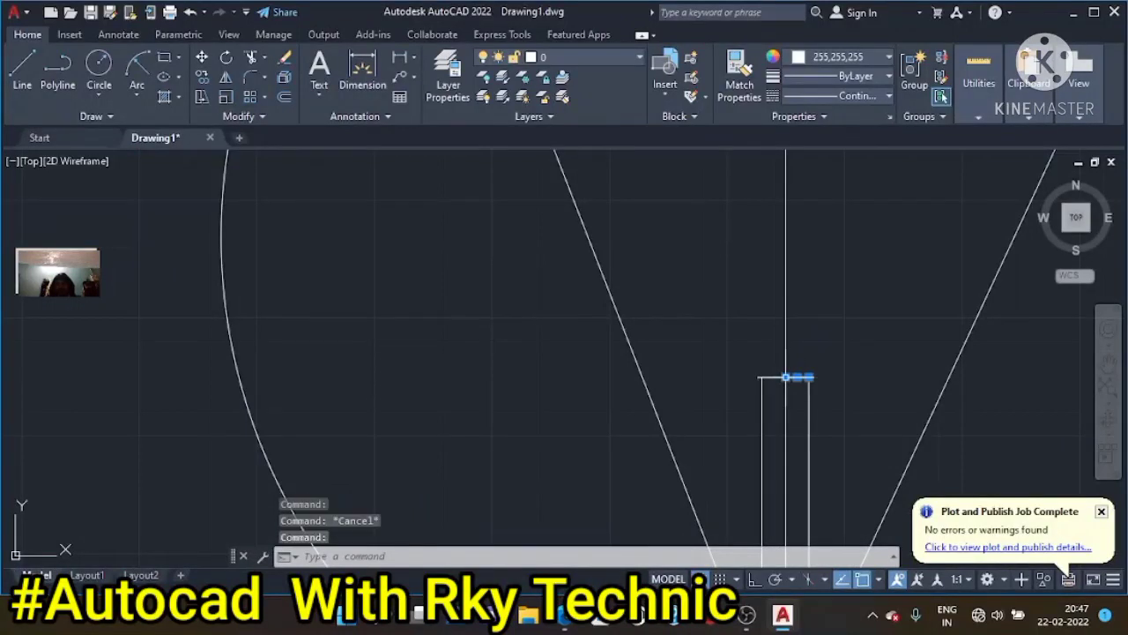
click(773, 376)
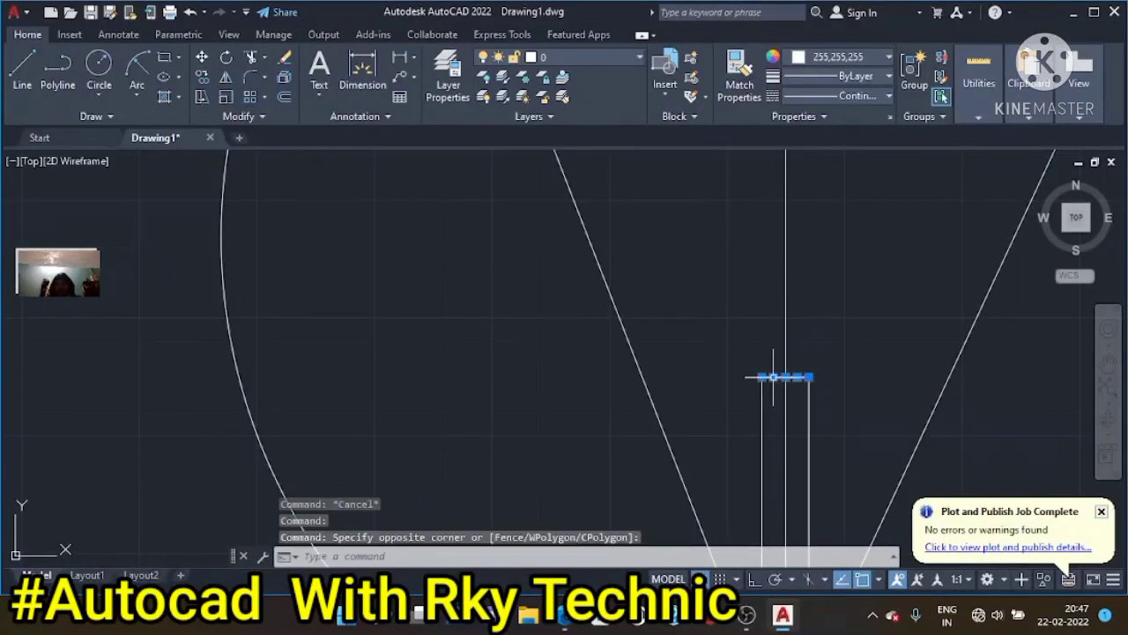
key(Delete)
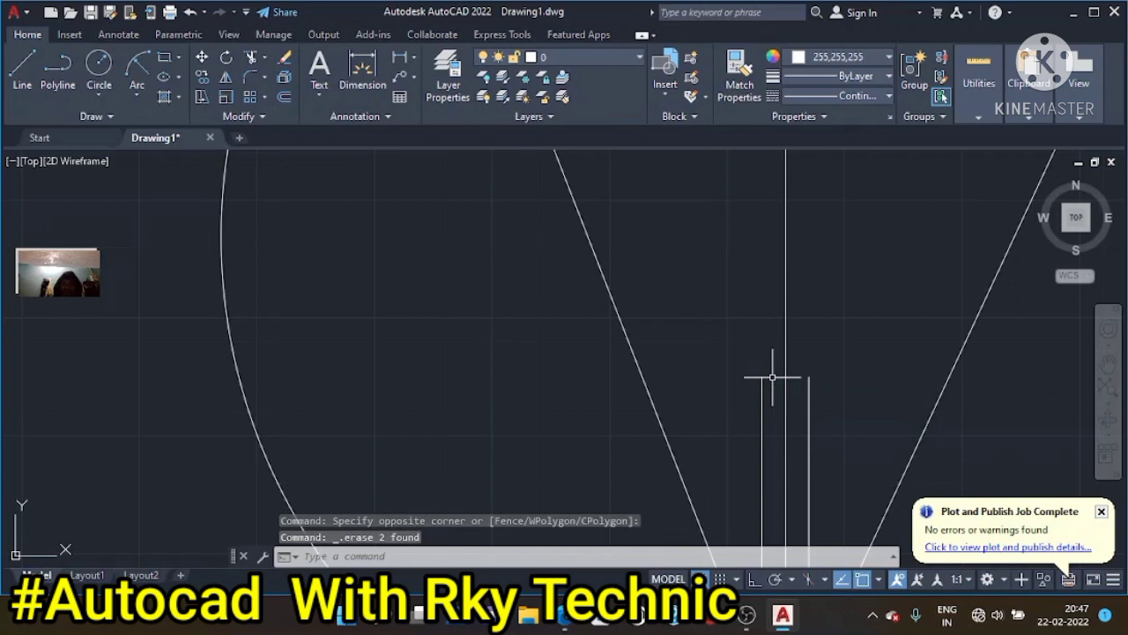
With Ortho on, draw the cap's first sides: 5 left from the stem top, then 3 up
text(l)
key(Return)
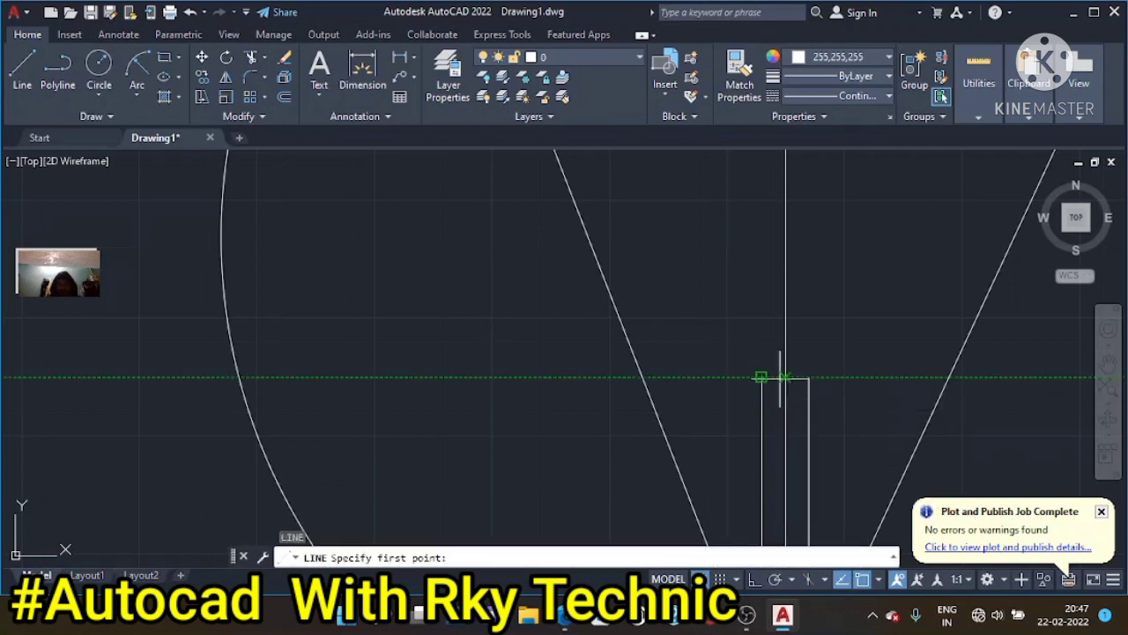
click(785, 377)
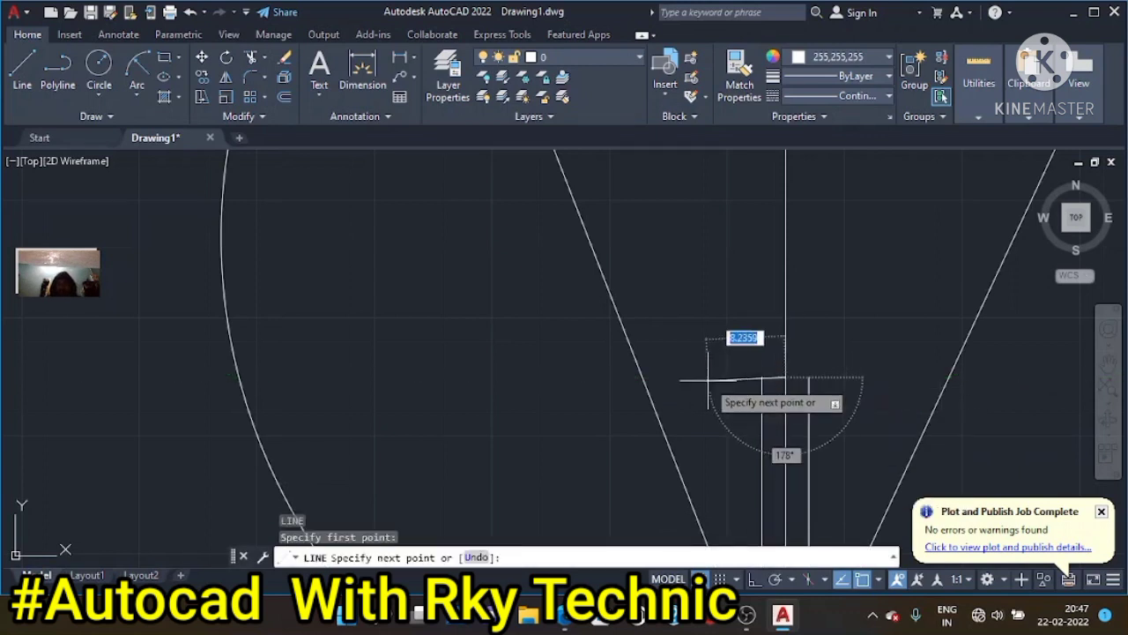
click(754, 579)
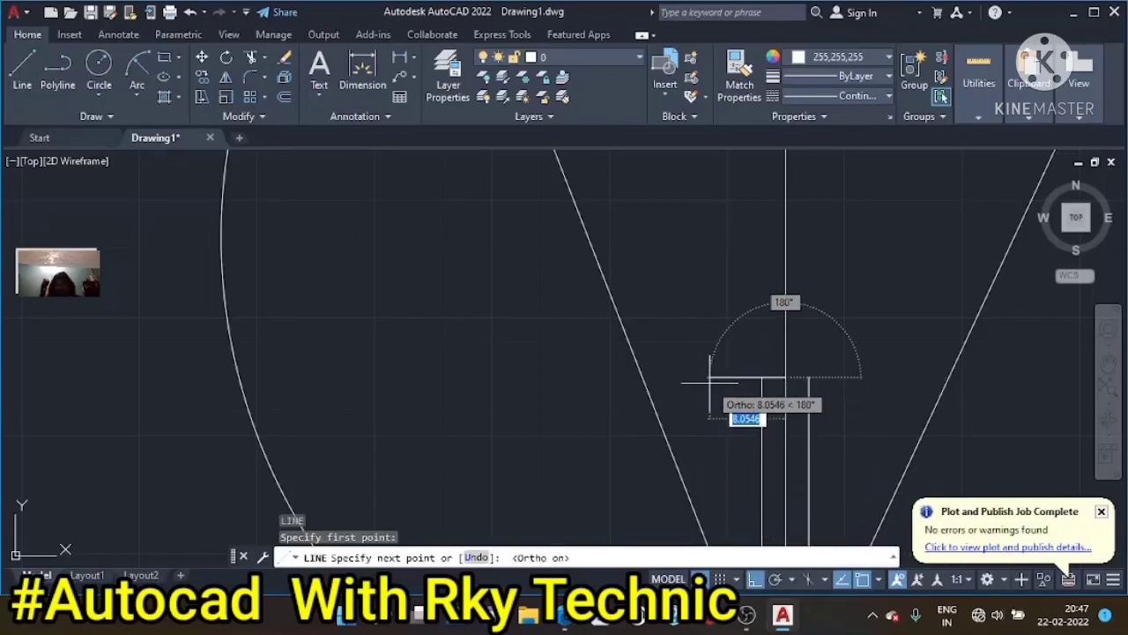
text(5)
key(Return)
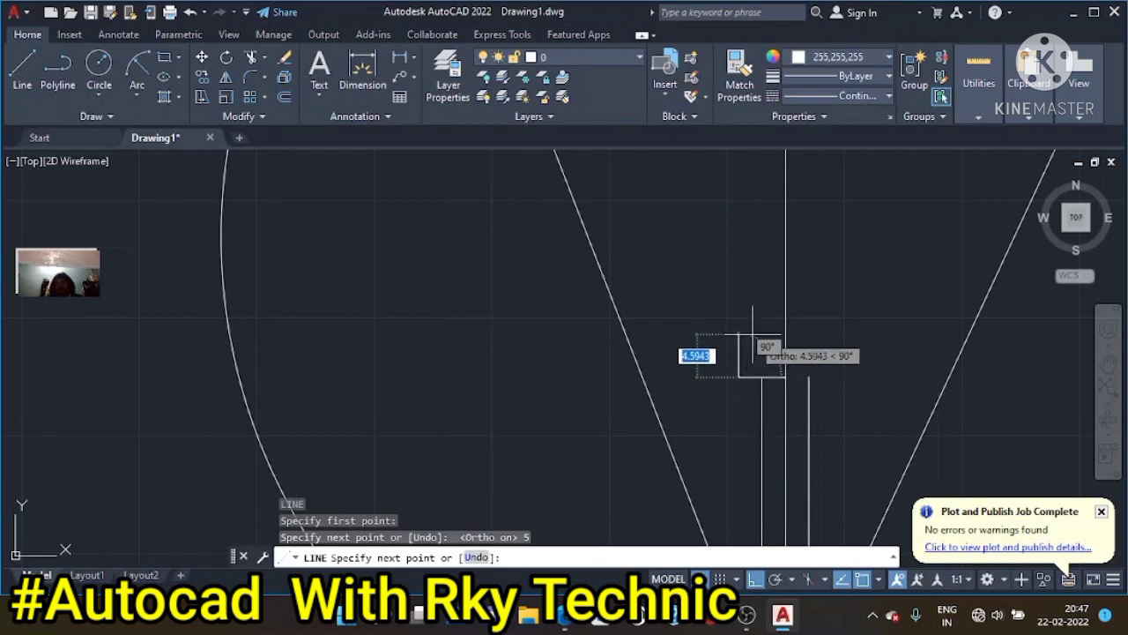
text(3)
key(Return)
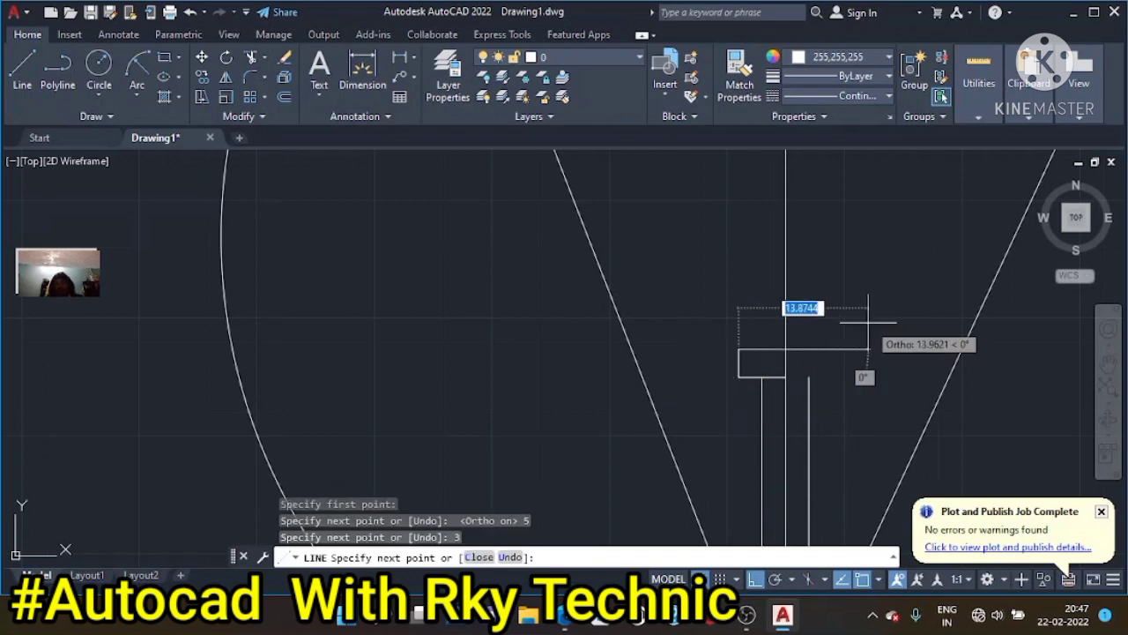
Finish the cap with a 10-unit top and 3-unit side, closing at the stem
text(10)
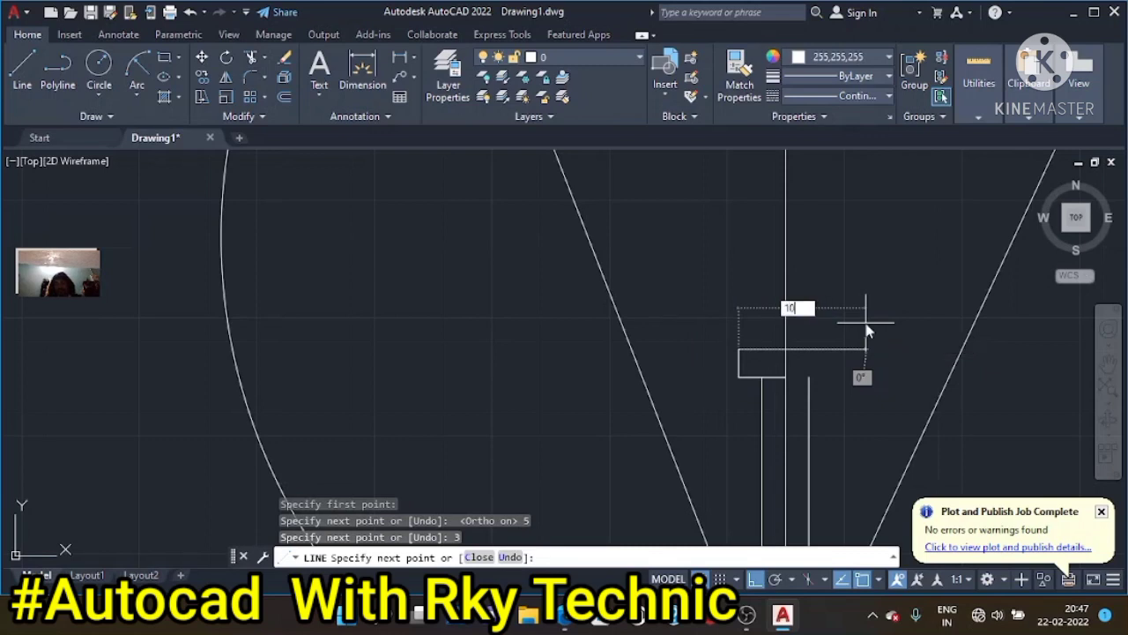
key(Return)
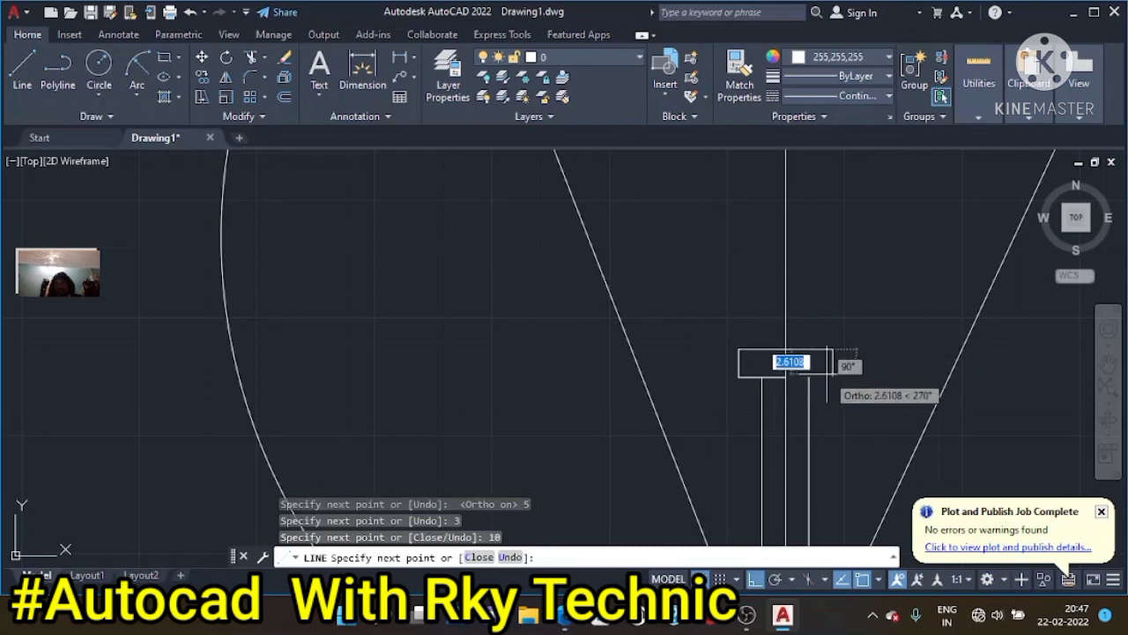
key(Return)
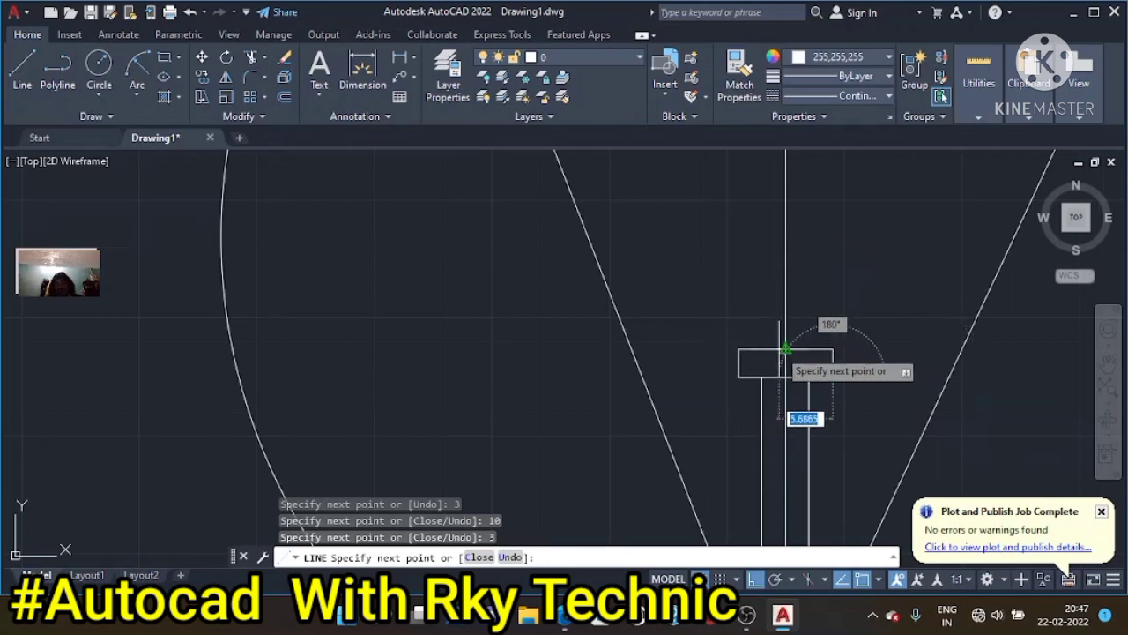
text(2)
click(785, 378)
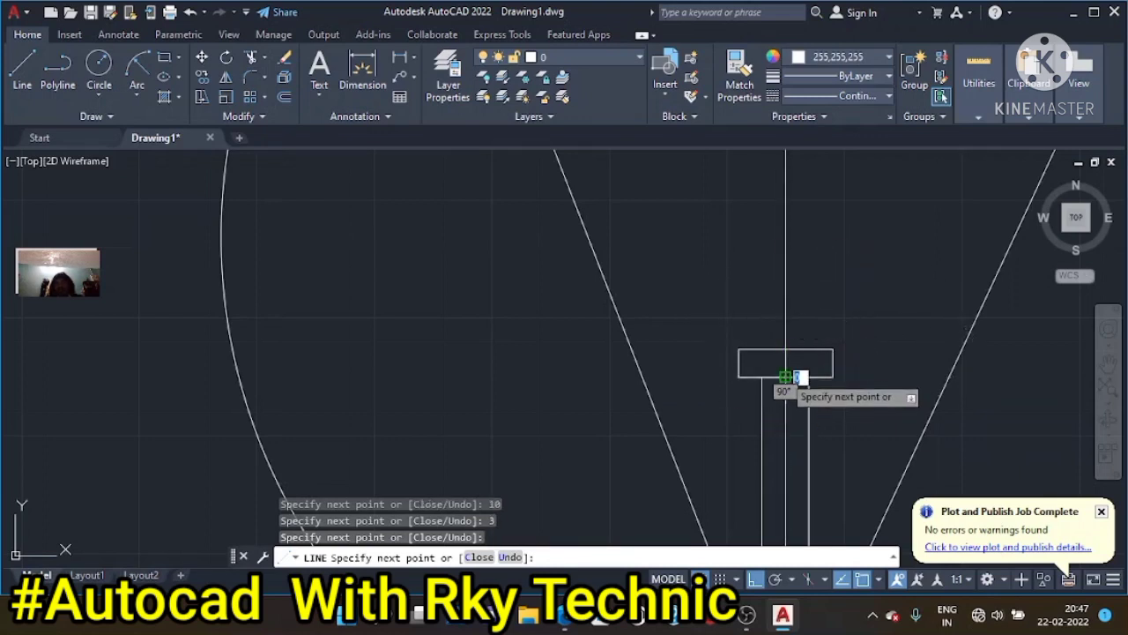
key(Escape)
scroll(785, 377, down, 3)
scroll(785, 378, down, 3)
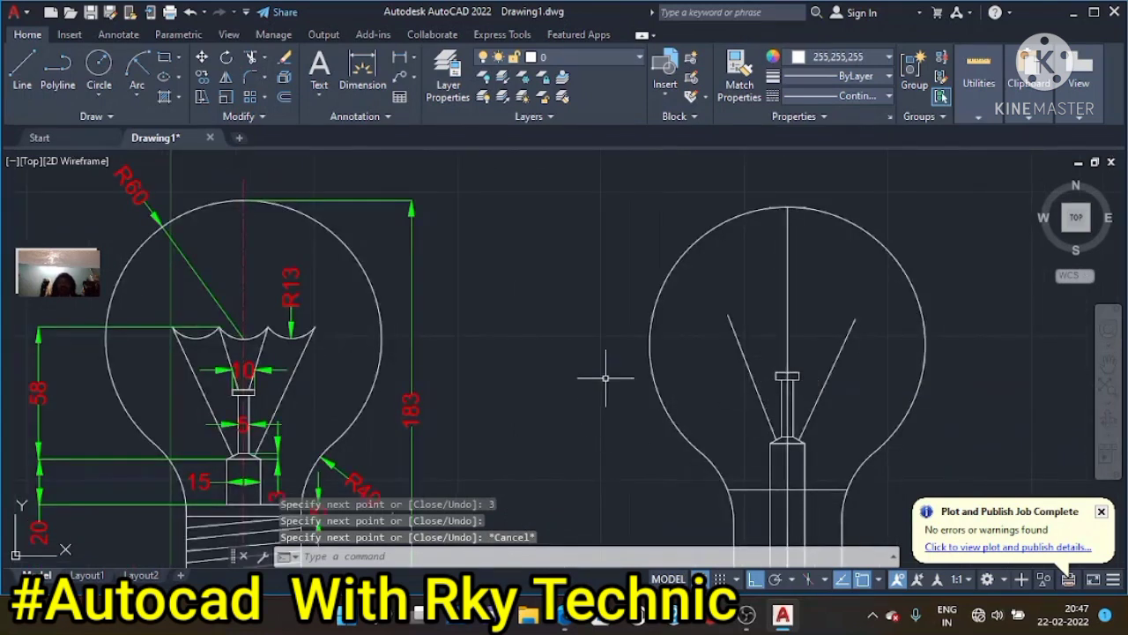
Check the Object Snap modes in the status bar, cancelling the stray line commands
key(Escape)
key(Escape)
key(Escape)
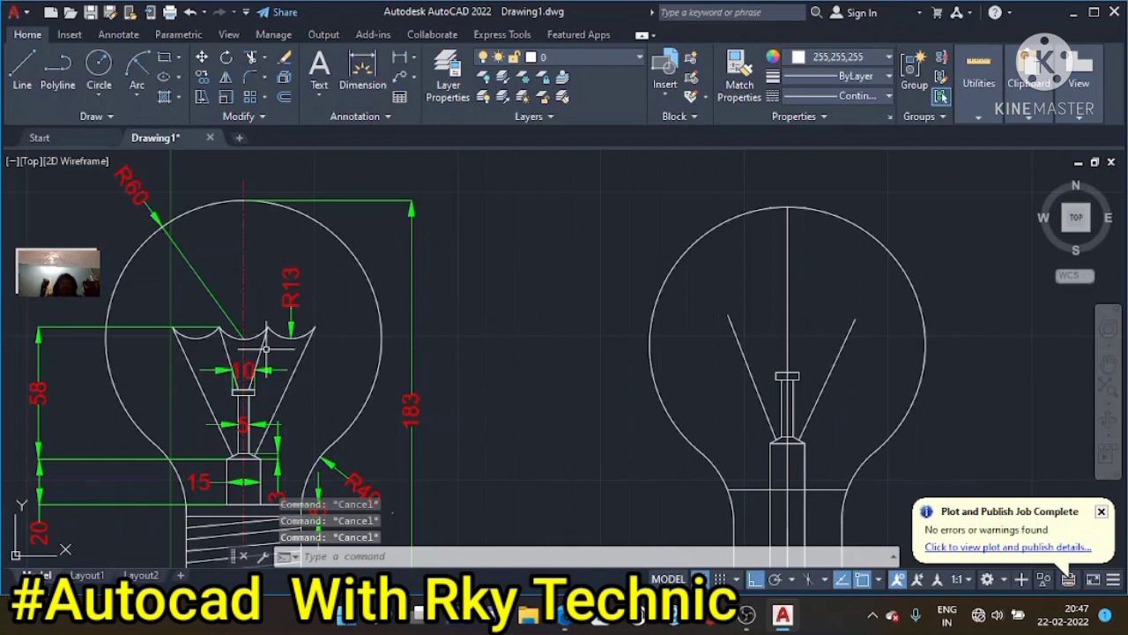
click(29, 60)
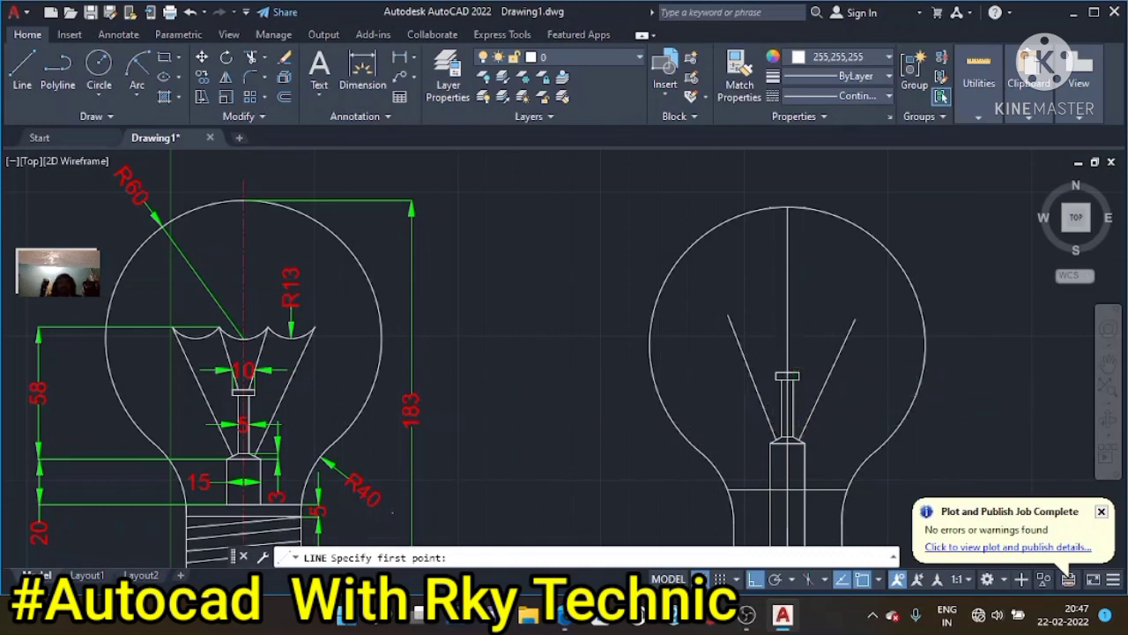
scroll(801, 403, up, 4)
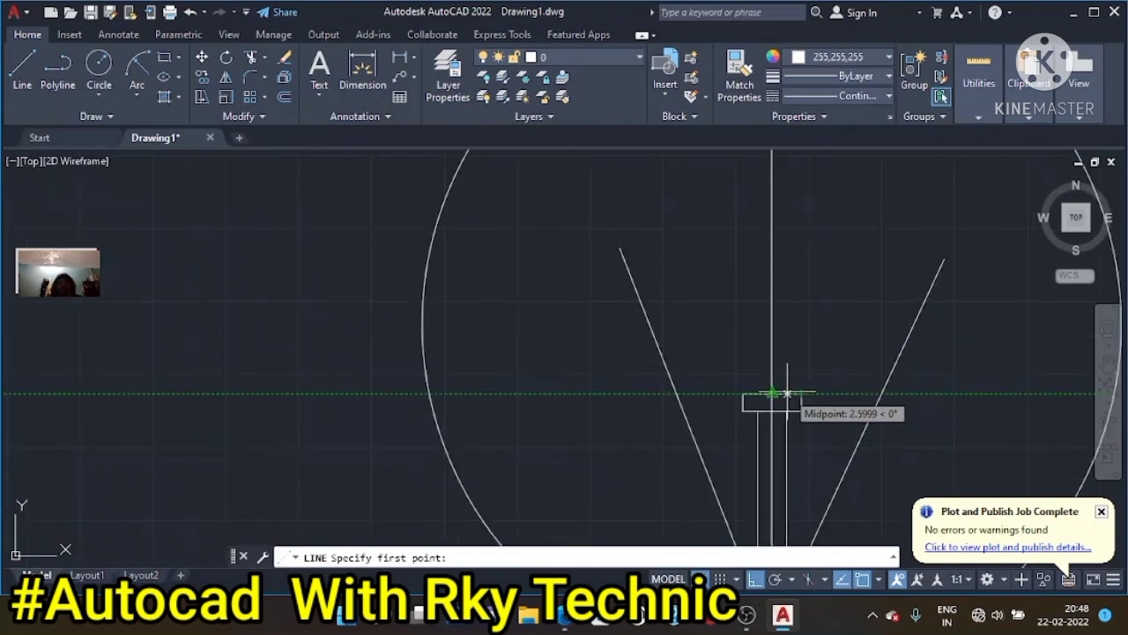
scroll(792, 389, up, 4)
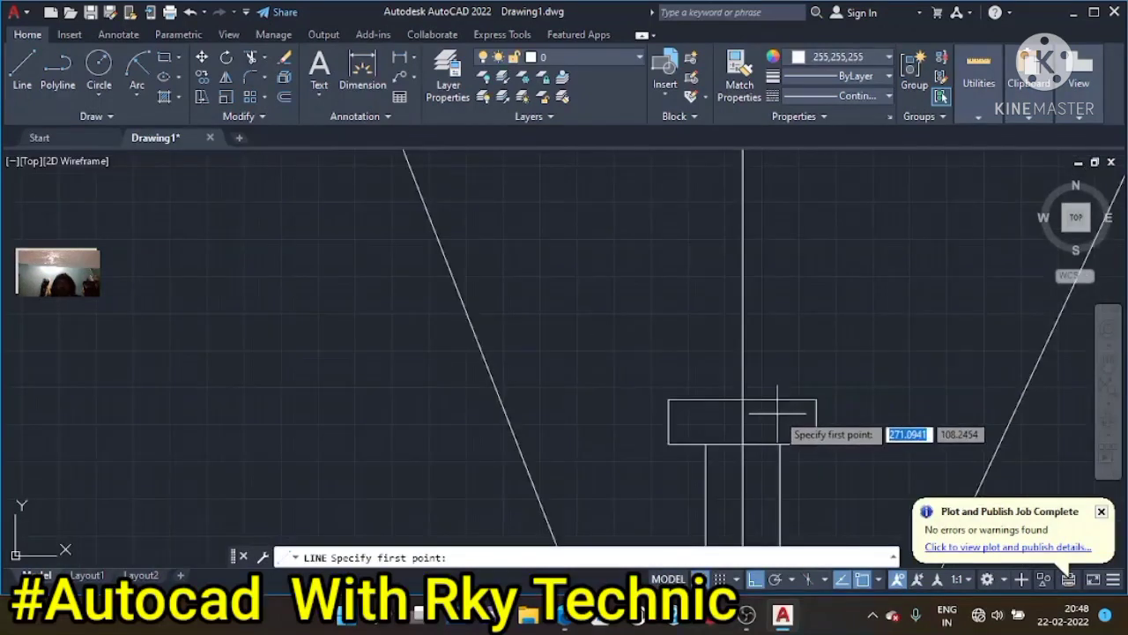
click(879, 580)
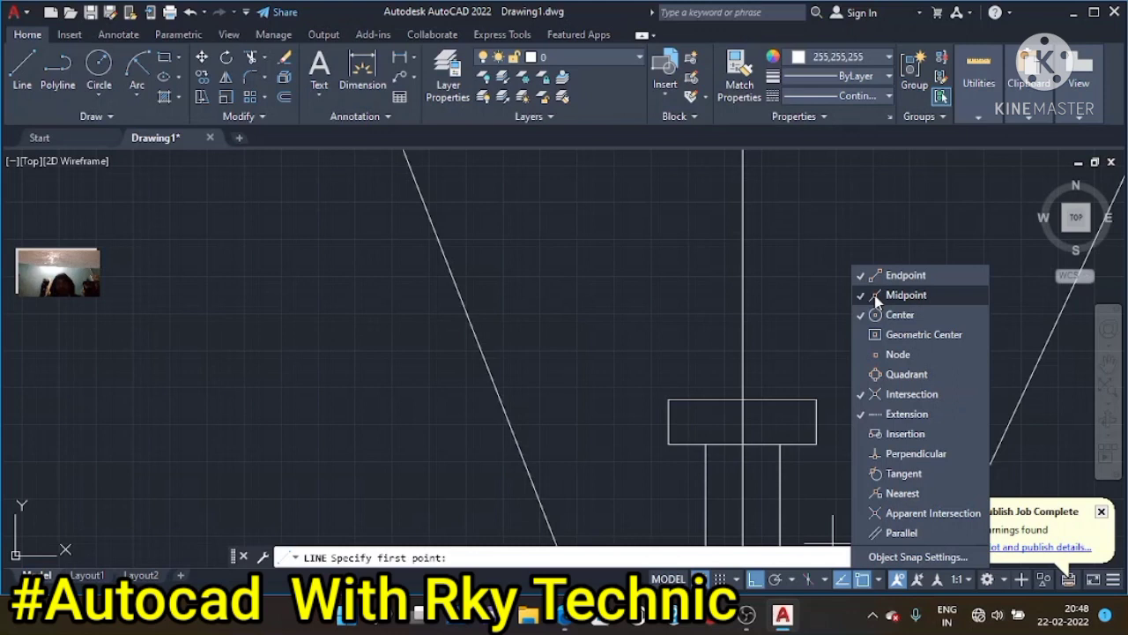
key(Escape)
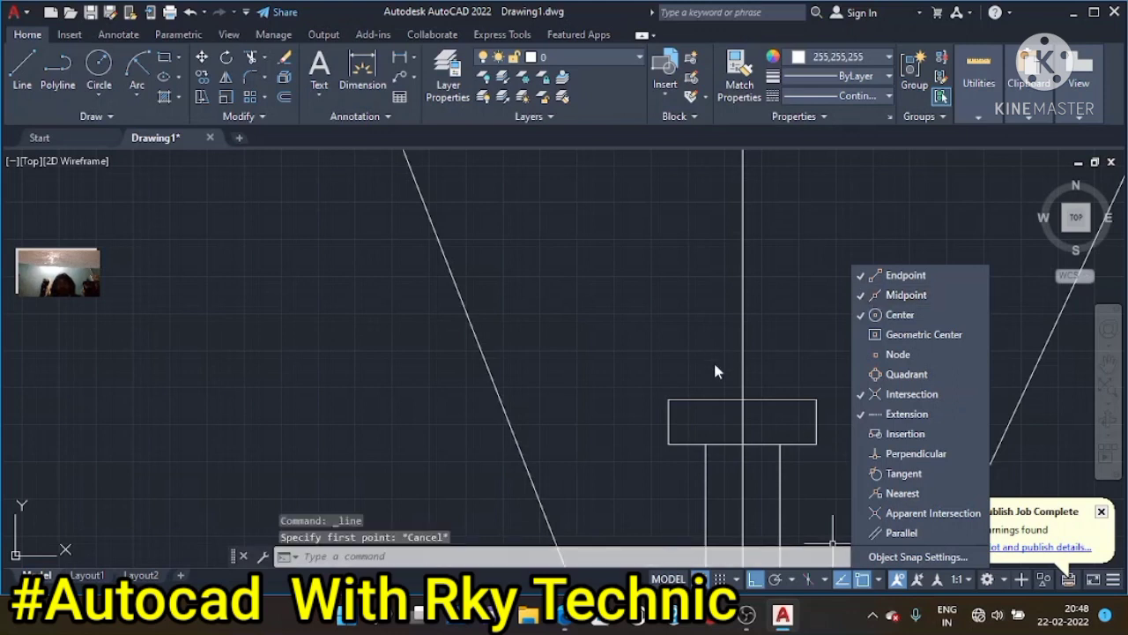
key(Escape)
key(Escape)
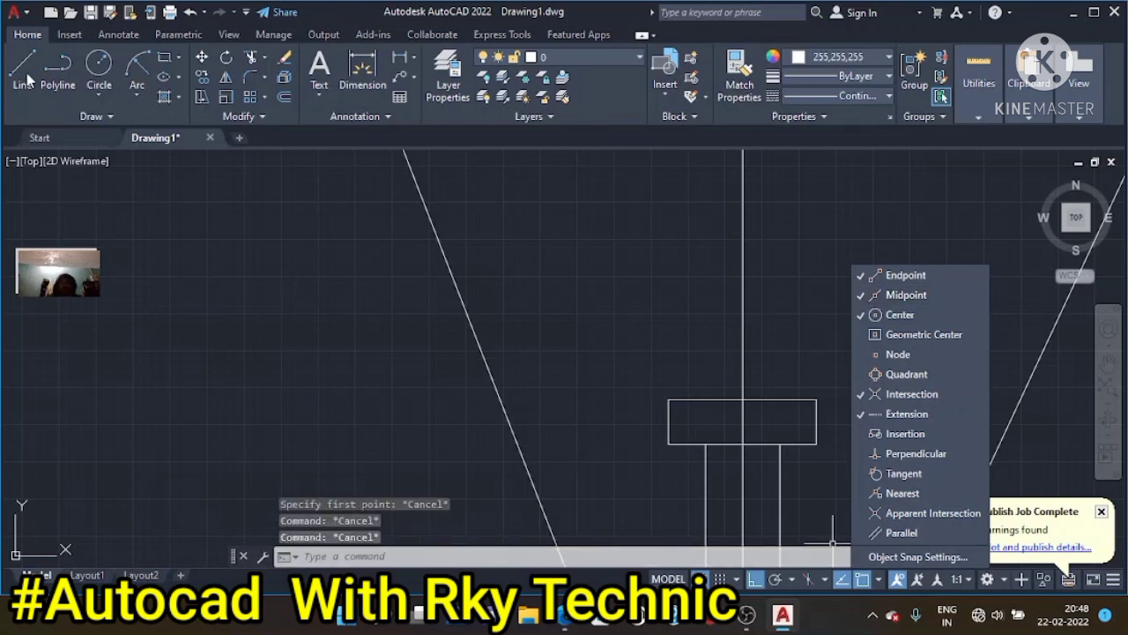
click(25, 70)
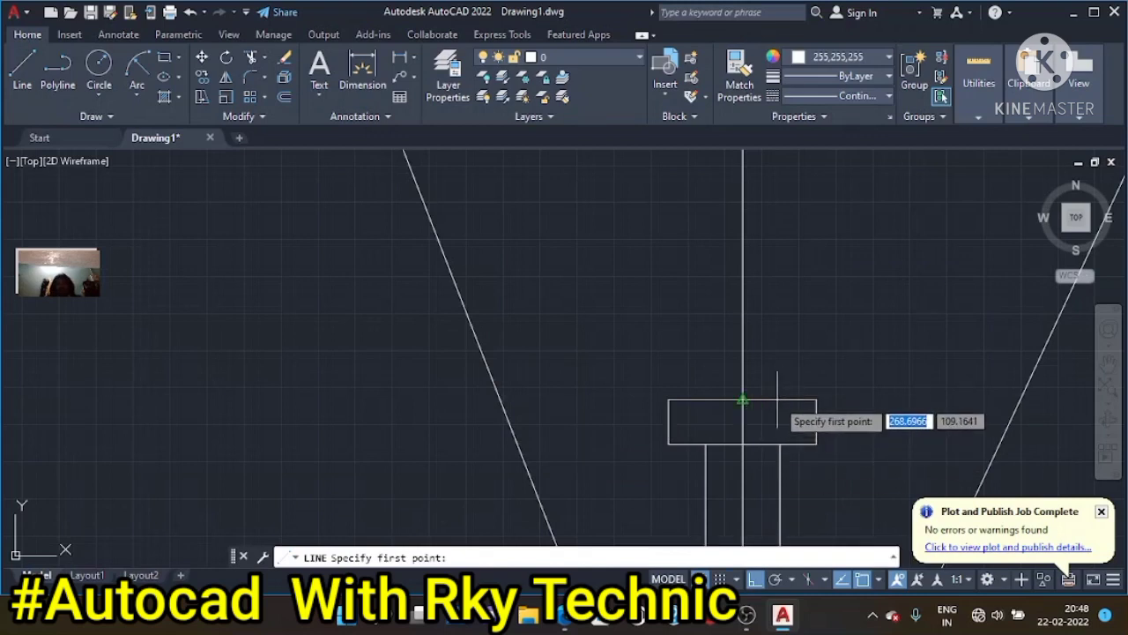
key(Escape)
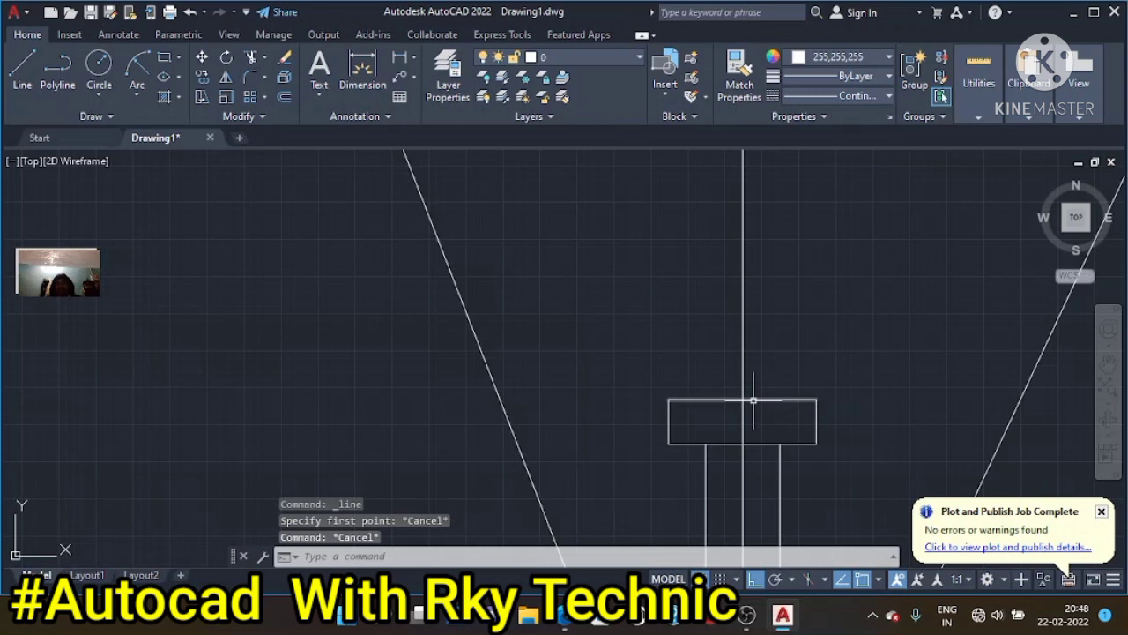
key(Escape)
Erase the top edge of the stem's rectangular cap
click(774, 398)
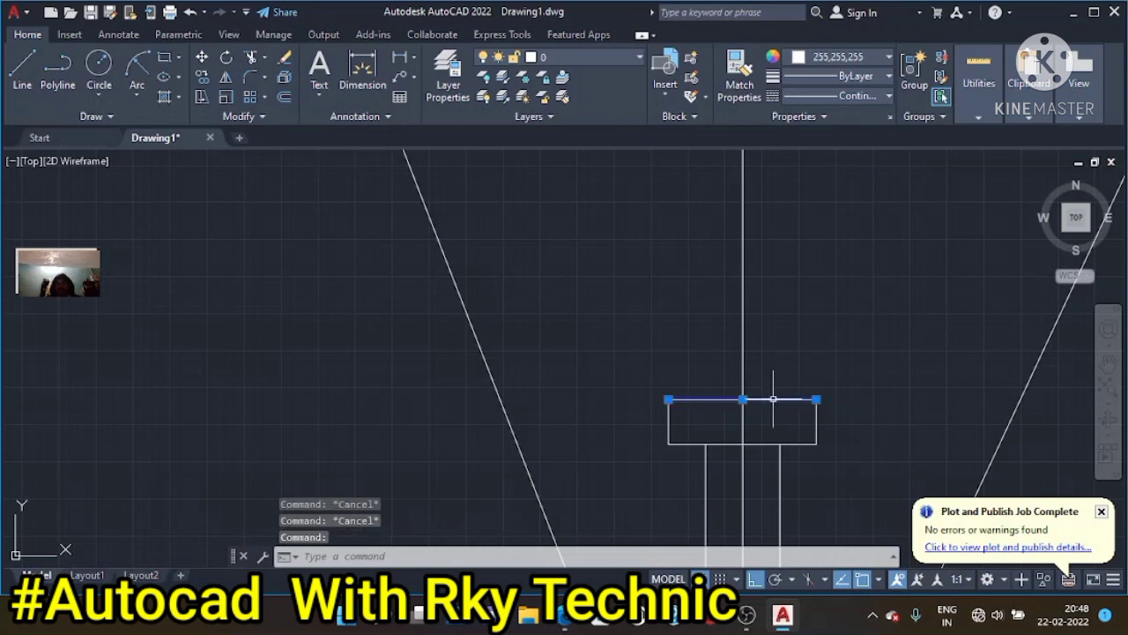
key(Delete)
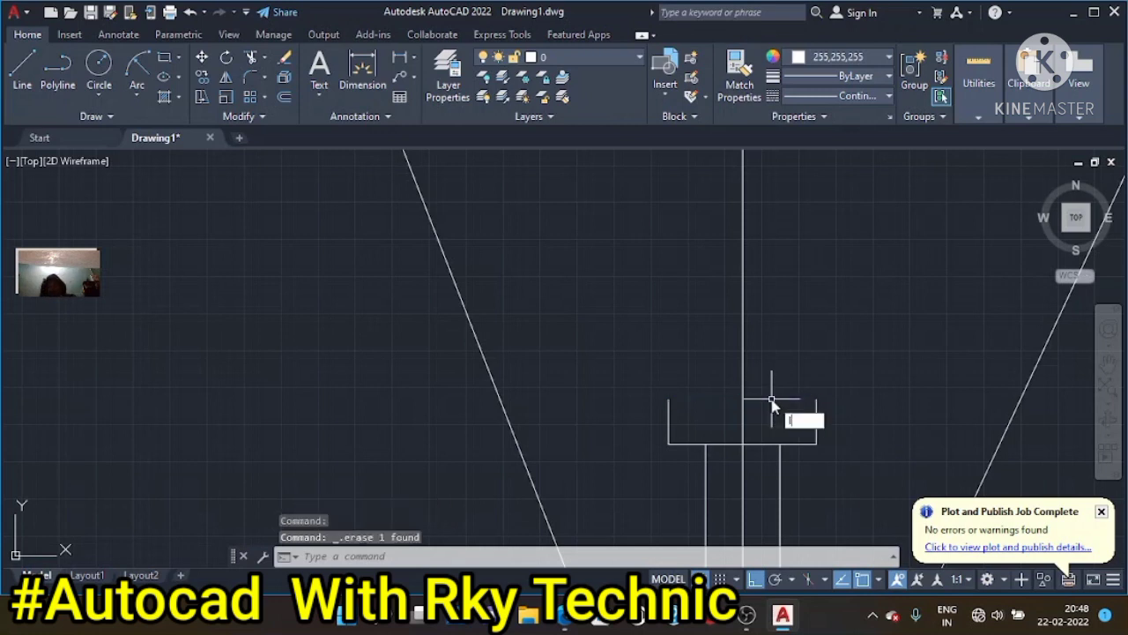
key(Return)
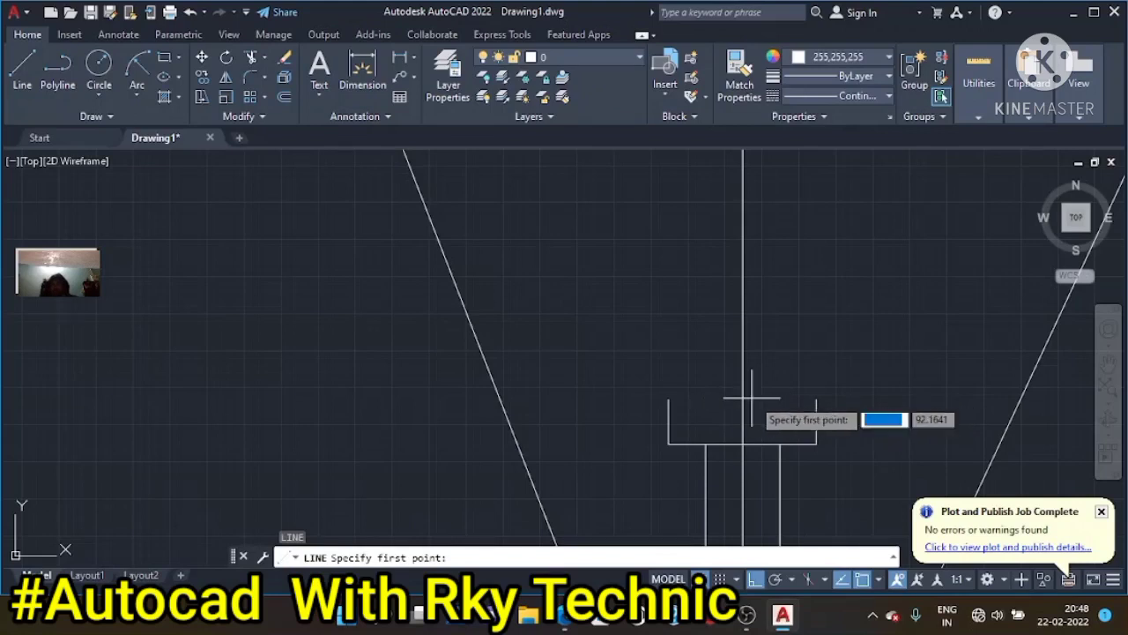
Redraw the cap's top edge at 180° from its top-right corner with polar tracking on
click(816, 399)
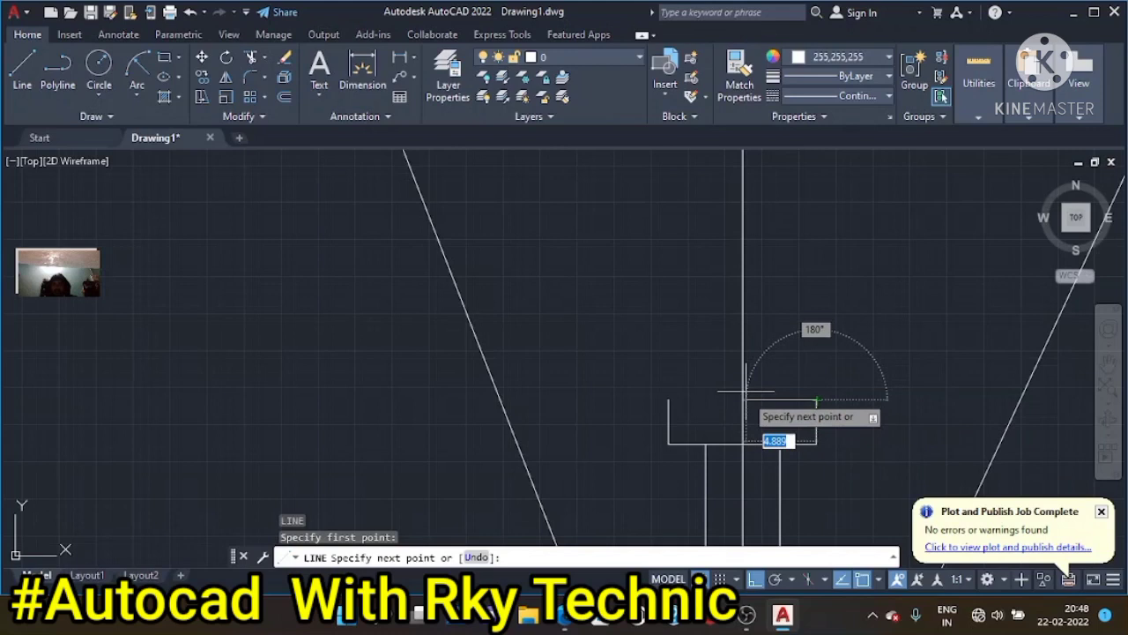
click(775, 579)
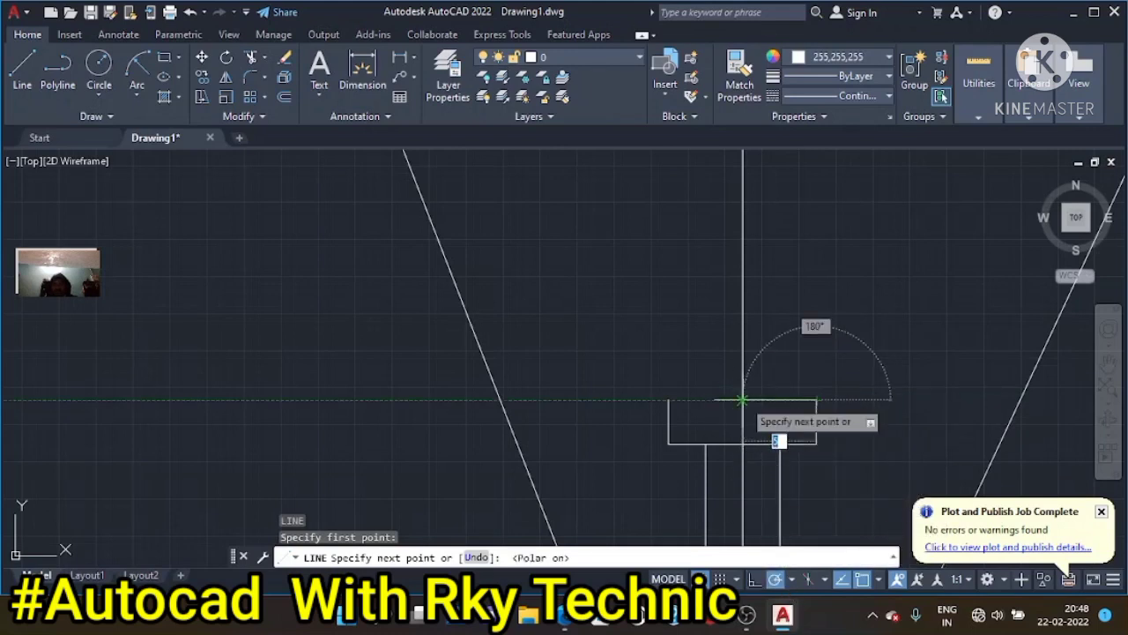
click(668, 399)
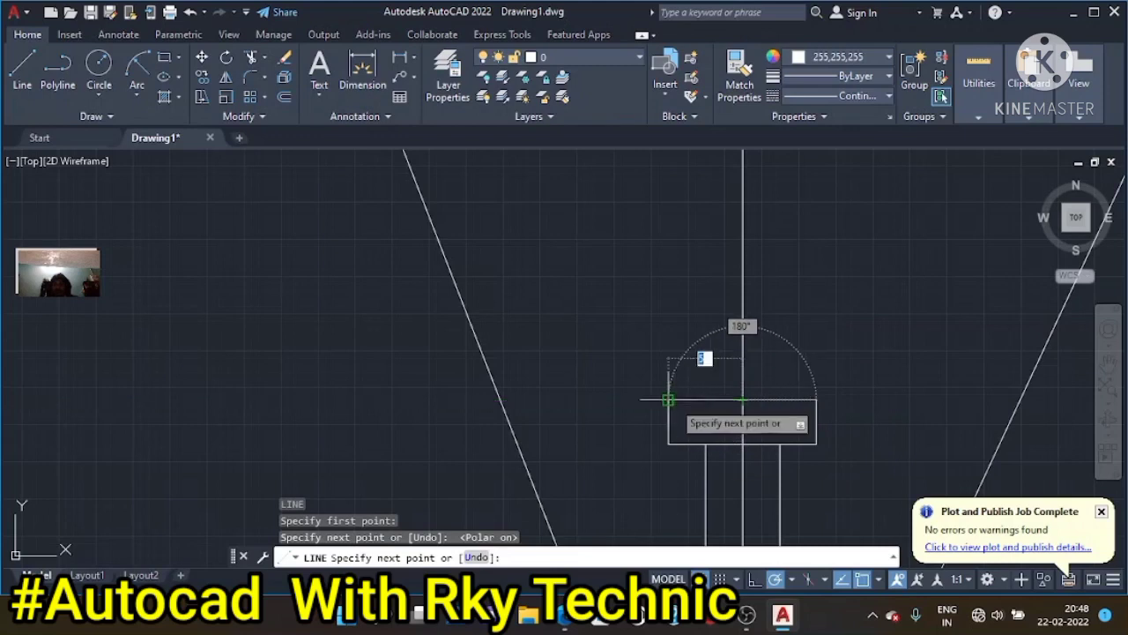
key(Escape)
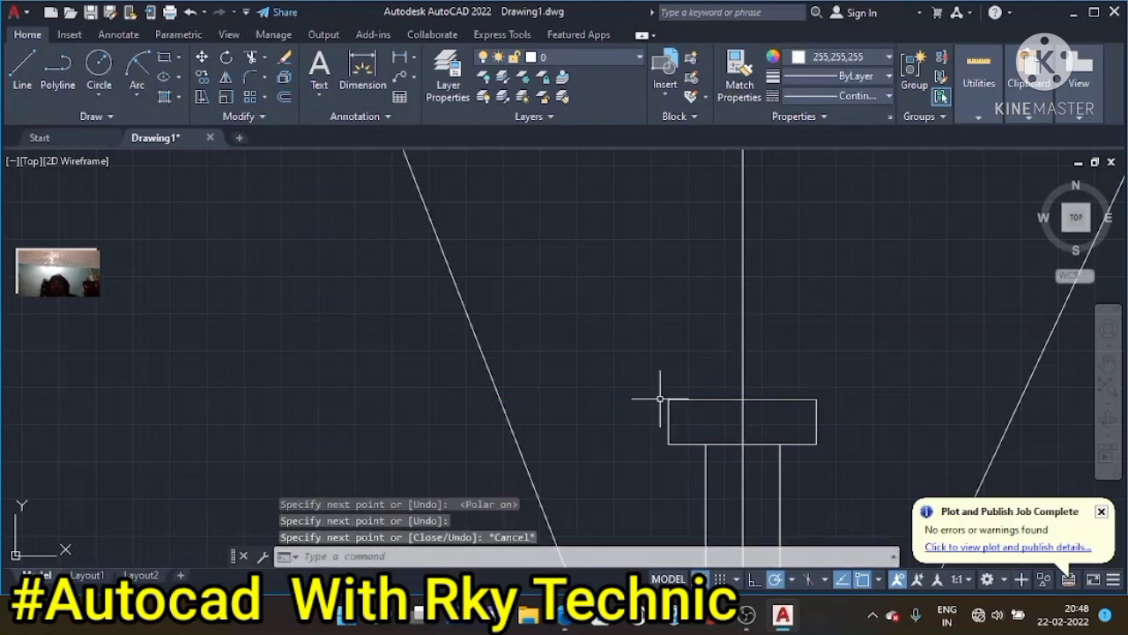
Try a filament line from the cap's top midpoint at various angles, then cancel it
key(Return)
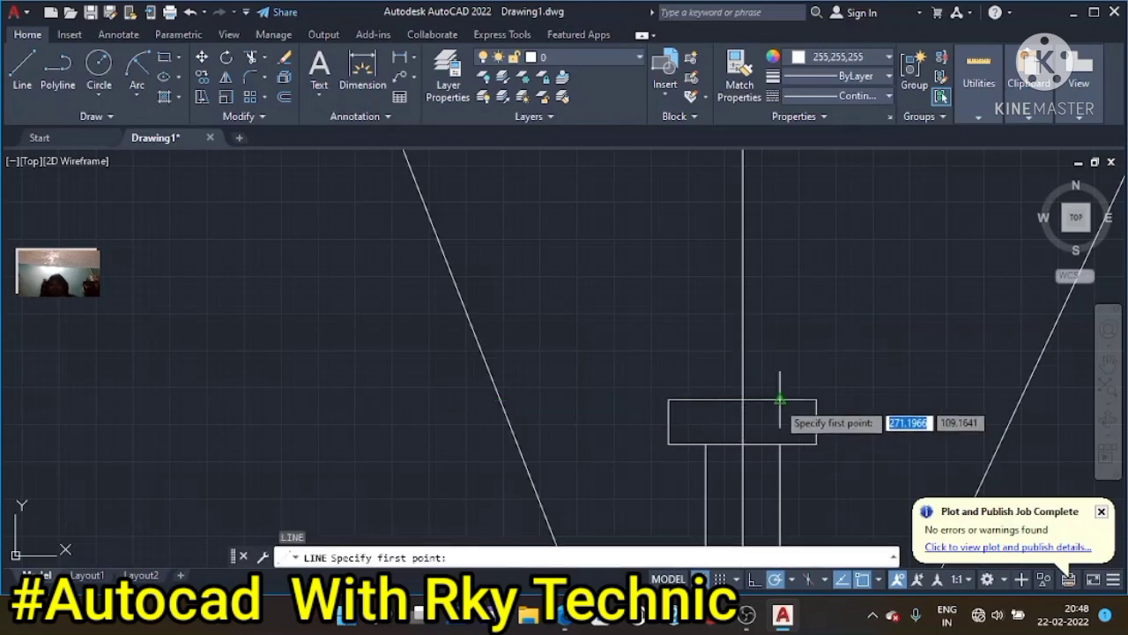
click(779, 394)
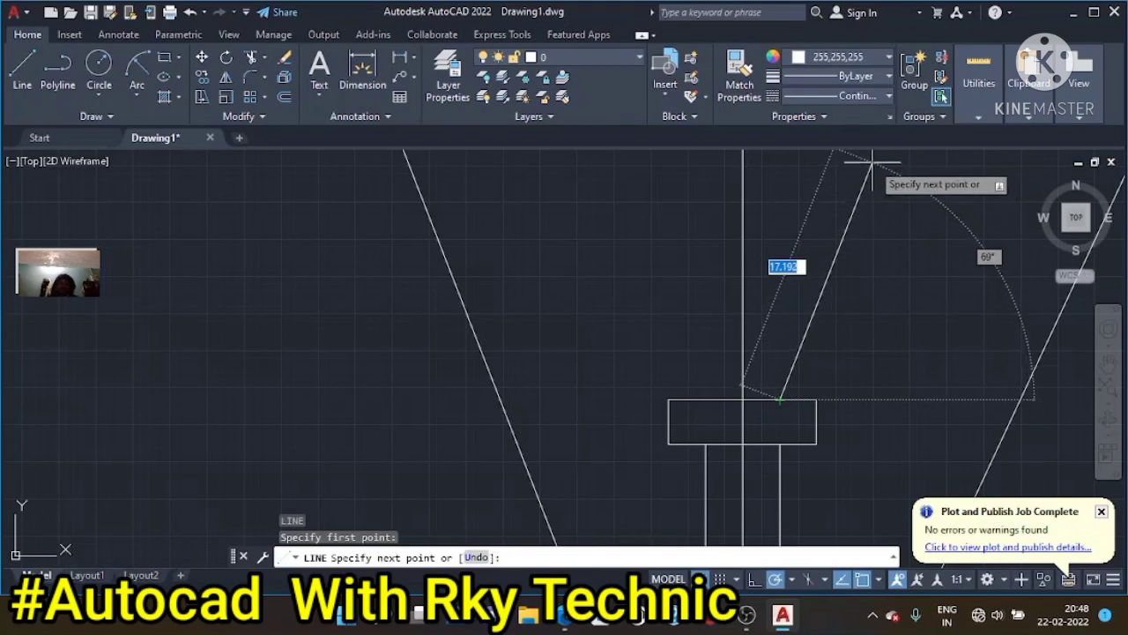
scroll(868, 166, down, 3)
scroll(855, 165, down, 2)
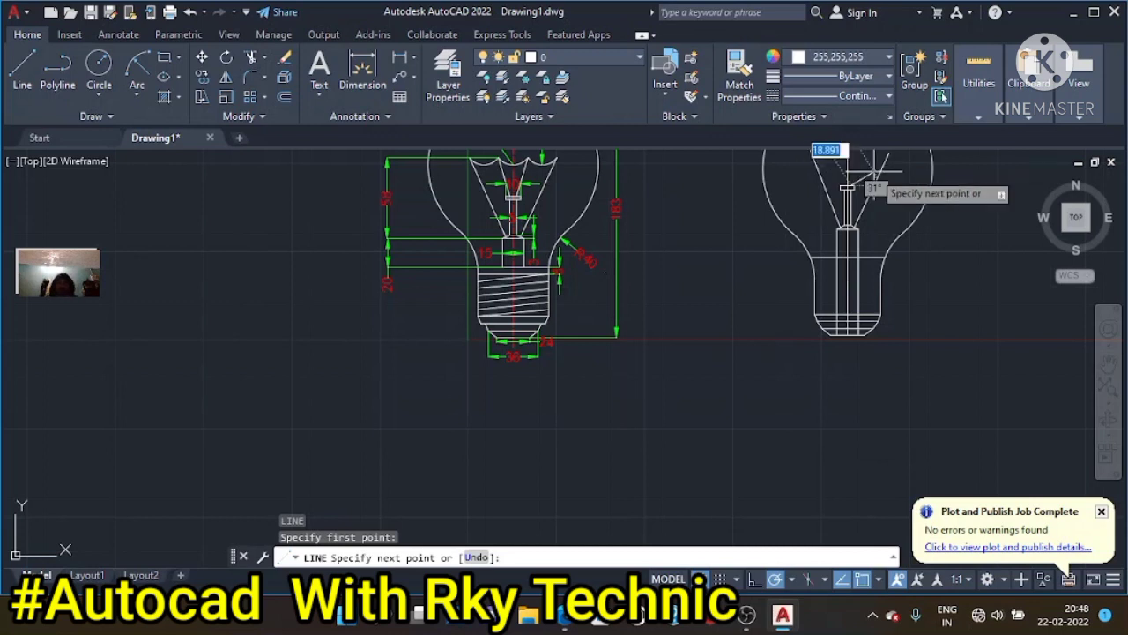
scroll(868, 163, up, 3)
scroll(868, 163, up, 2)
scroll(866, 161, up, 1)
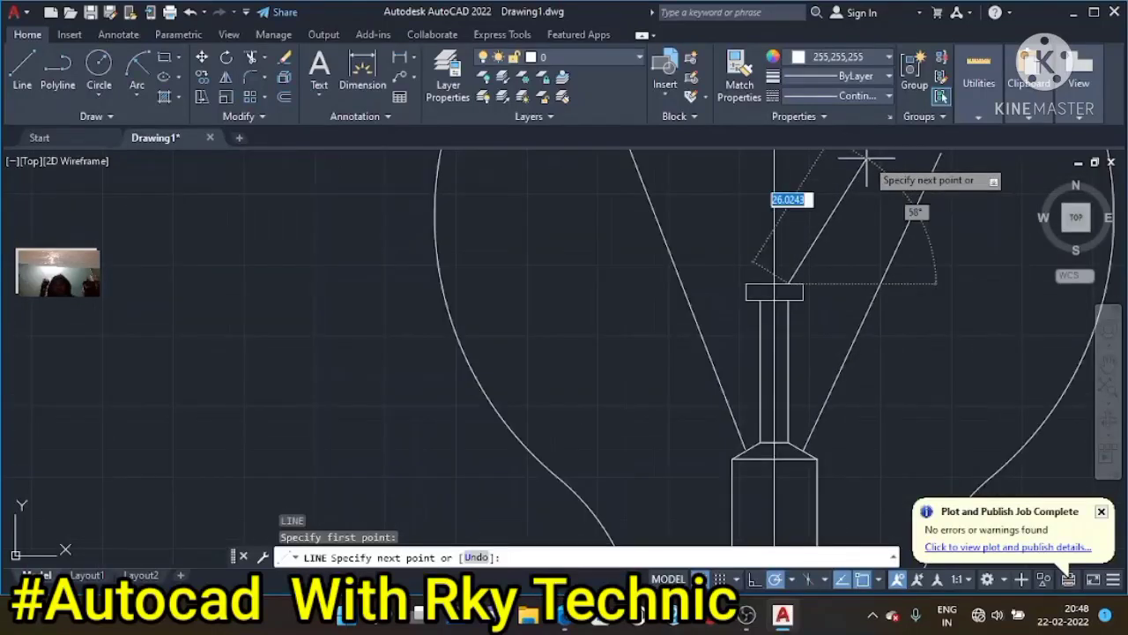
scroll(868, 163, down, 2)
scroll(871, 169, down, 2)
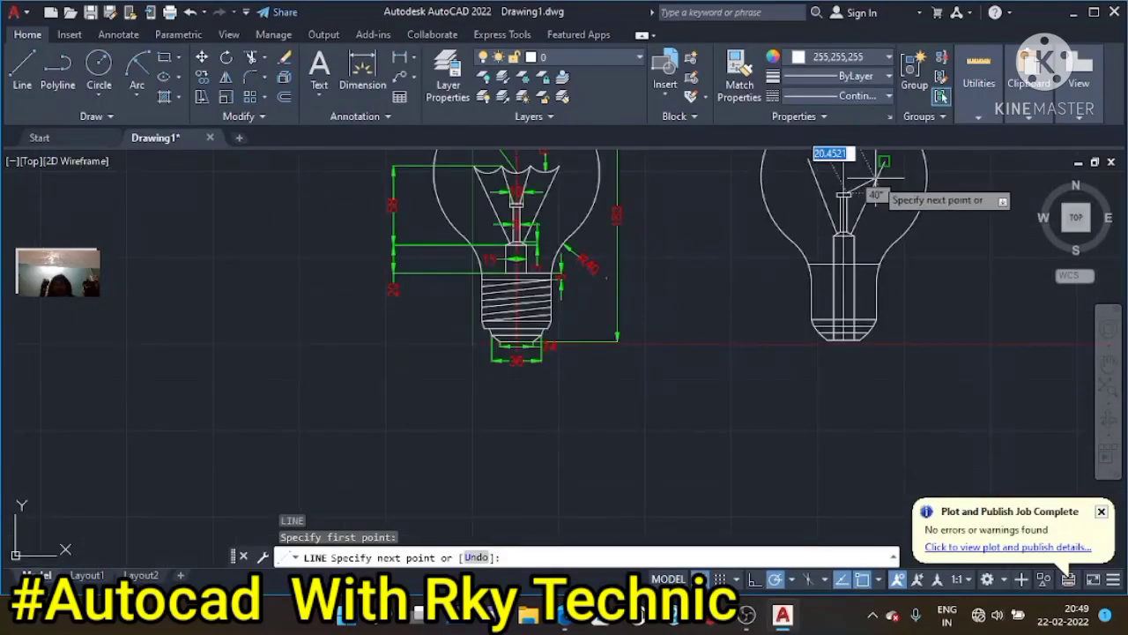
key(Escape)
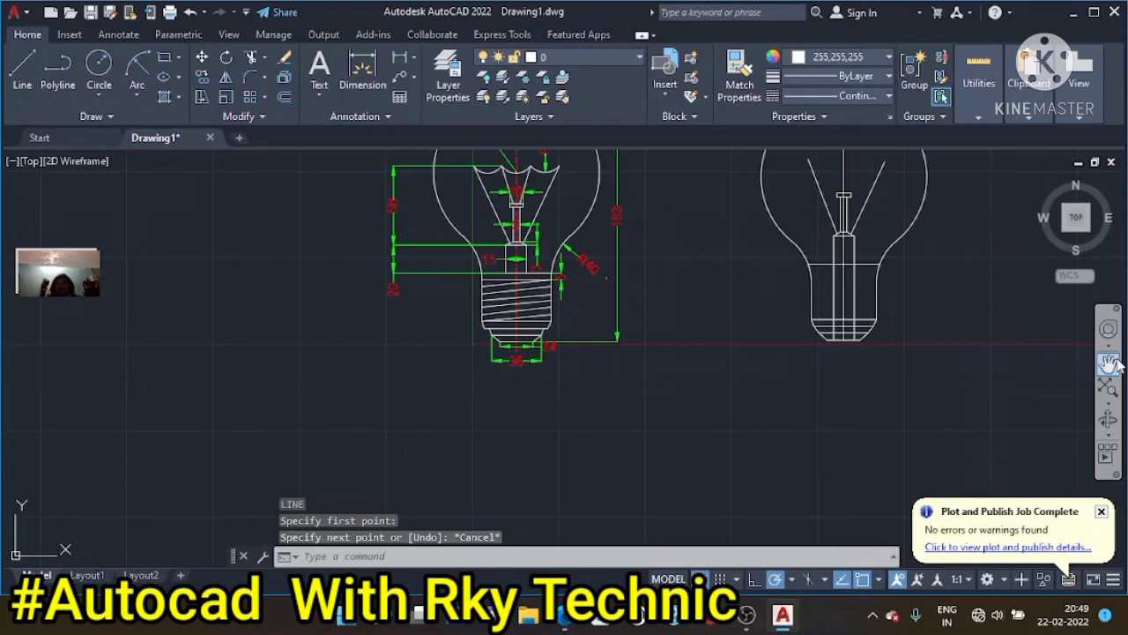
click(1115, 366)
drag(896, 317, 789, 476)
key(Escape)
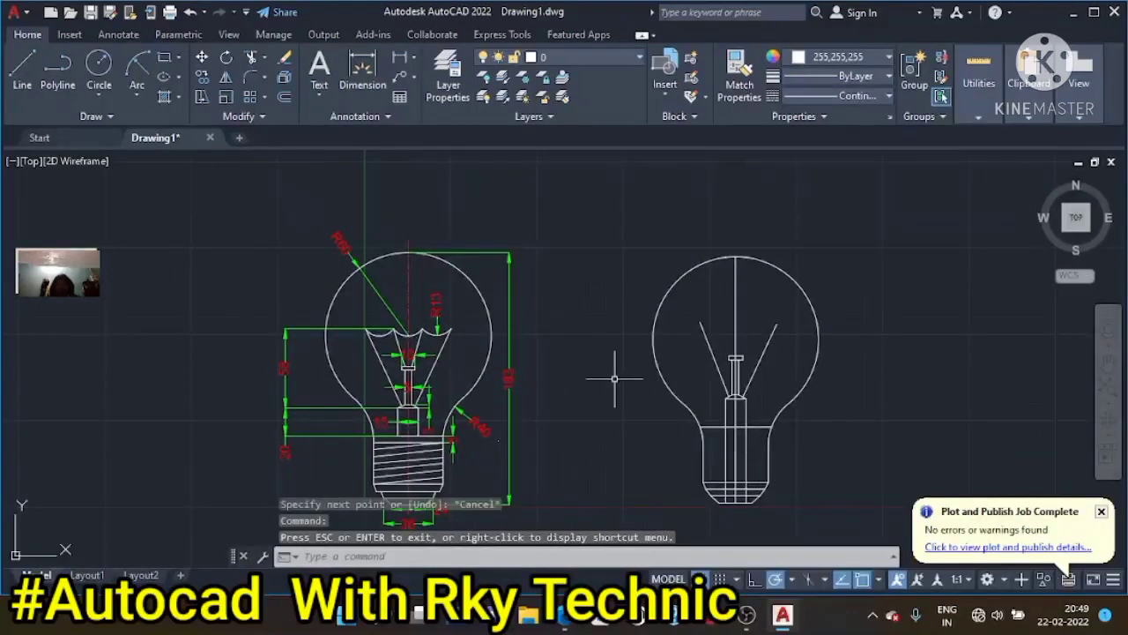
scroll(614, 379, up, 2)
key(Escape)
key(Escape)
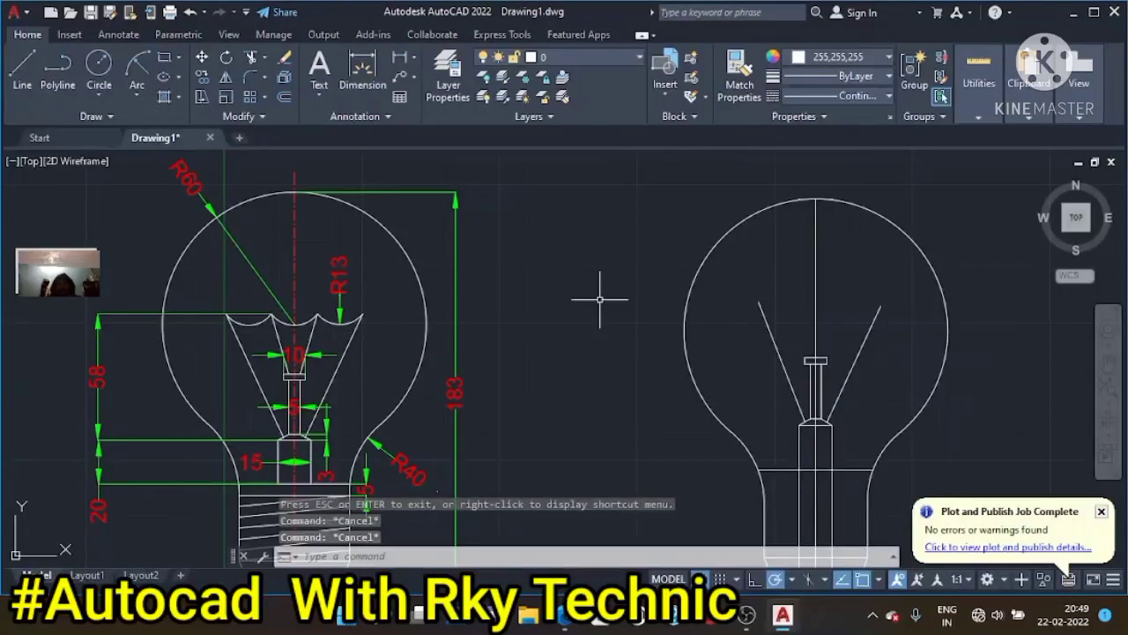
text(l)
key(Return)
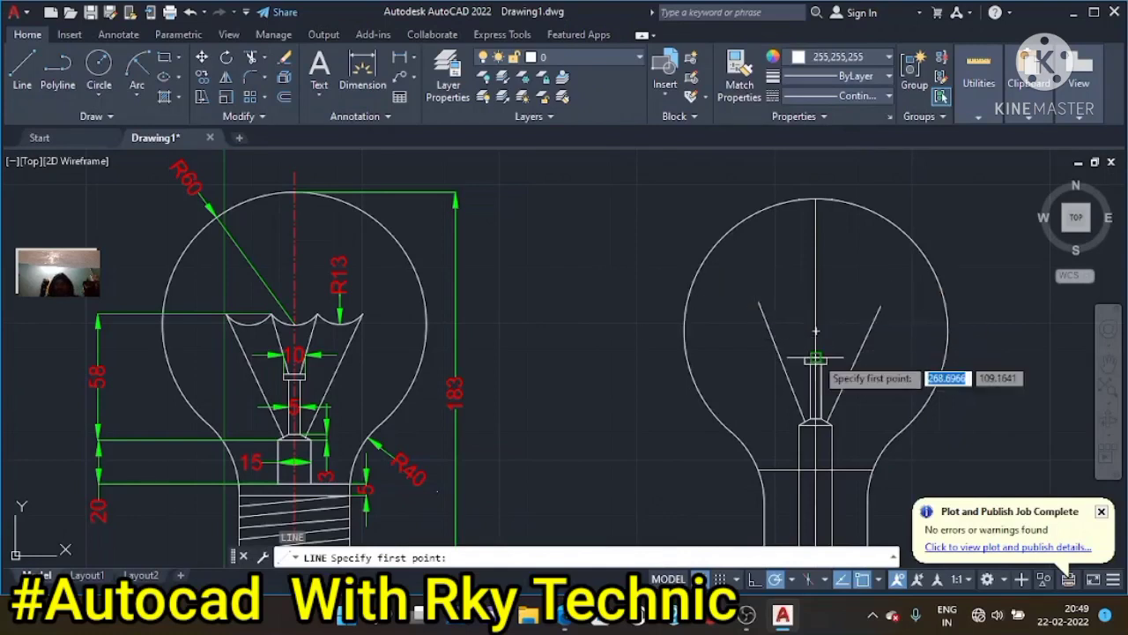
scroll(821, 357, up, 4)
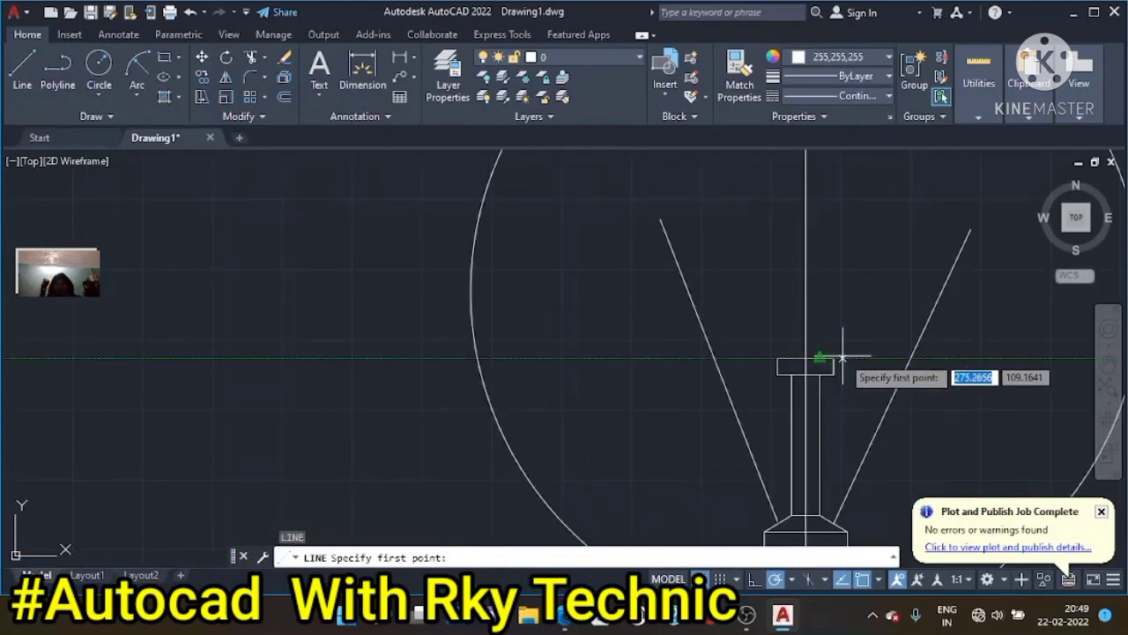
click(820, 357)
scroll(839, 291, down, 2)
scroll(840, 286, down, 4)
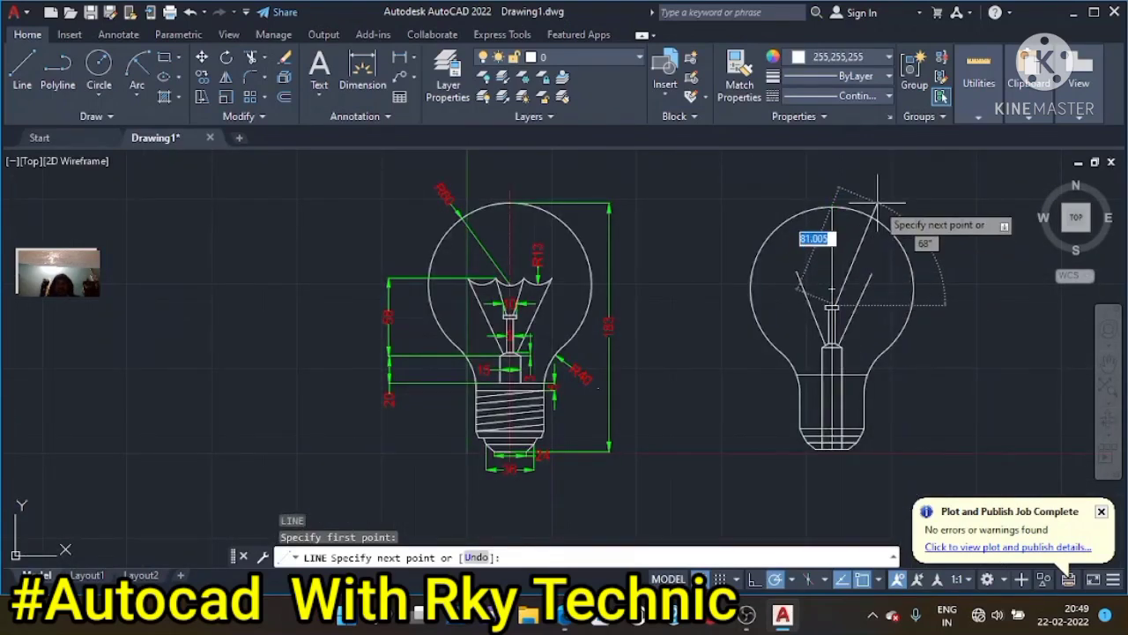
key(Tab)
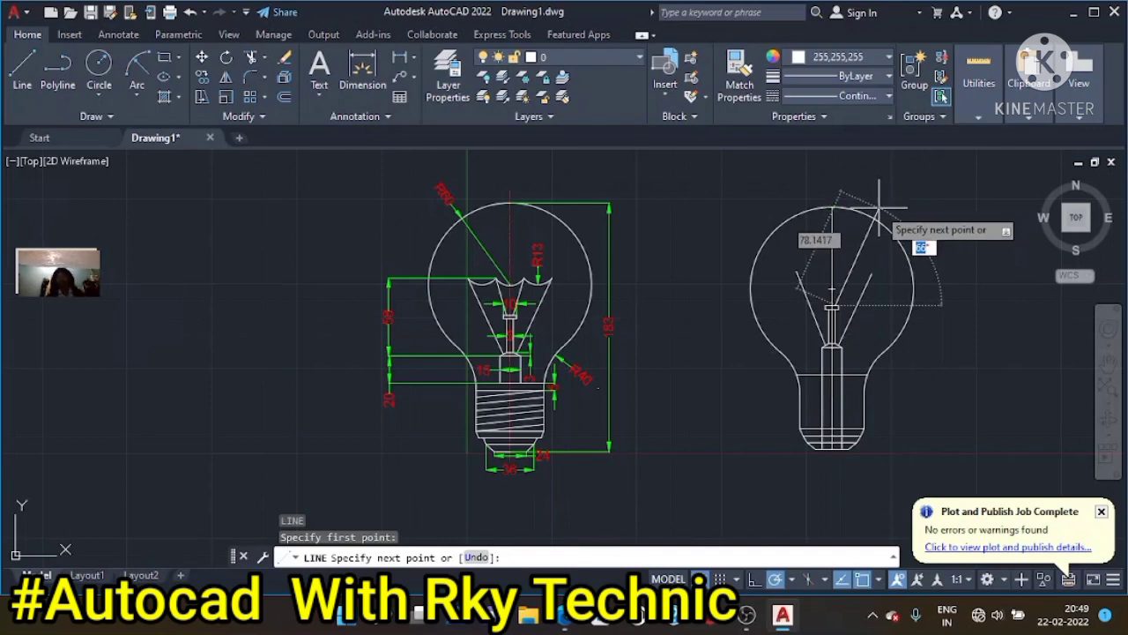
key(Tab)
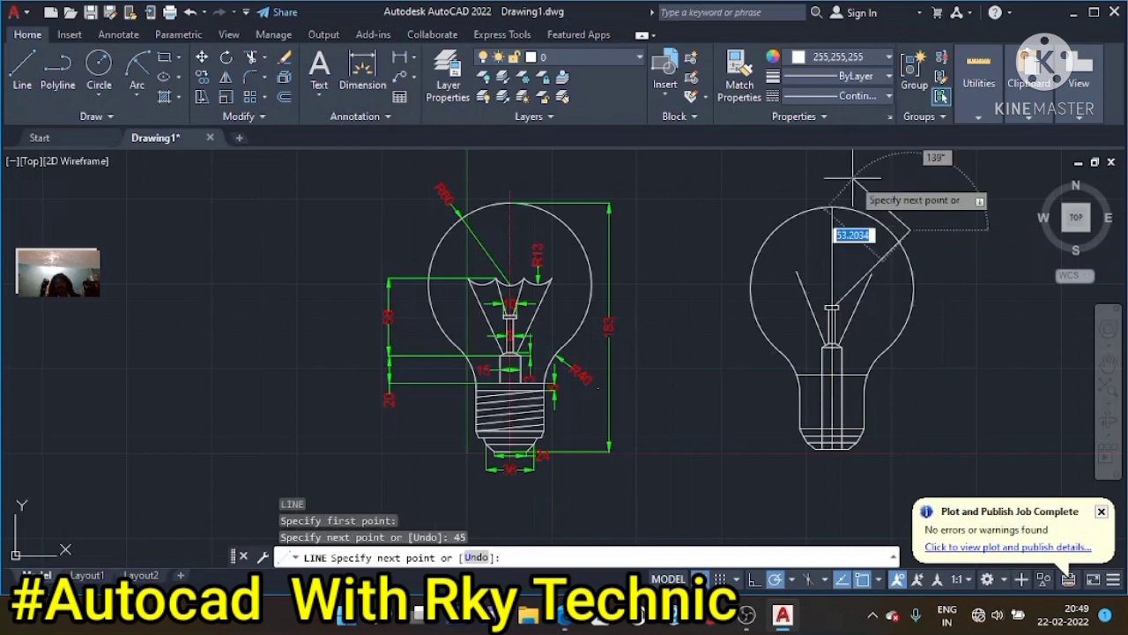
key(Escape)
key(Escape)
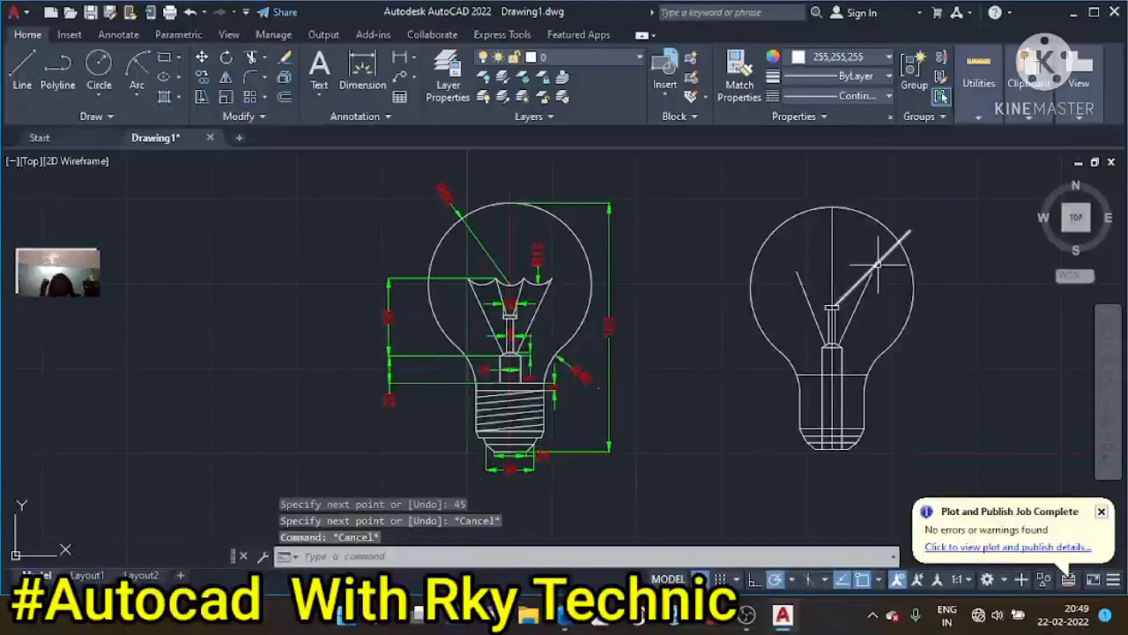
click(878, 261)
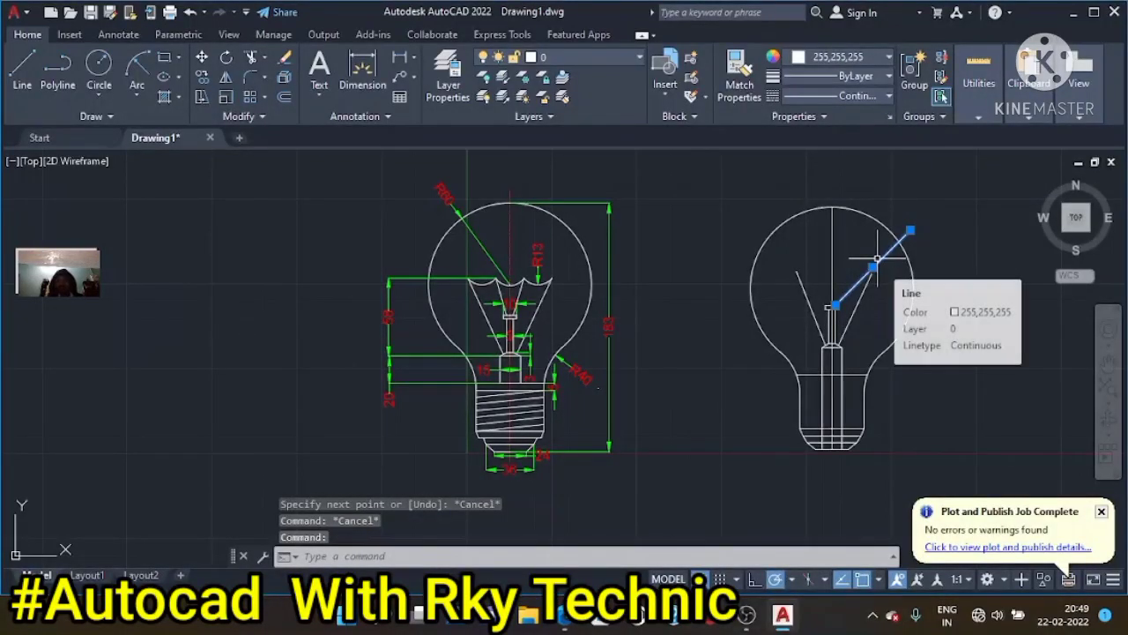
key(Delete)
scroll(851, 337, up, 4)
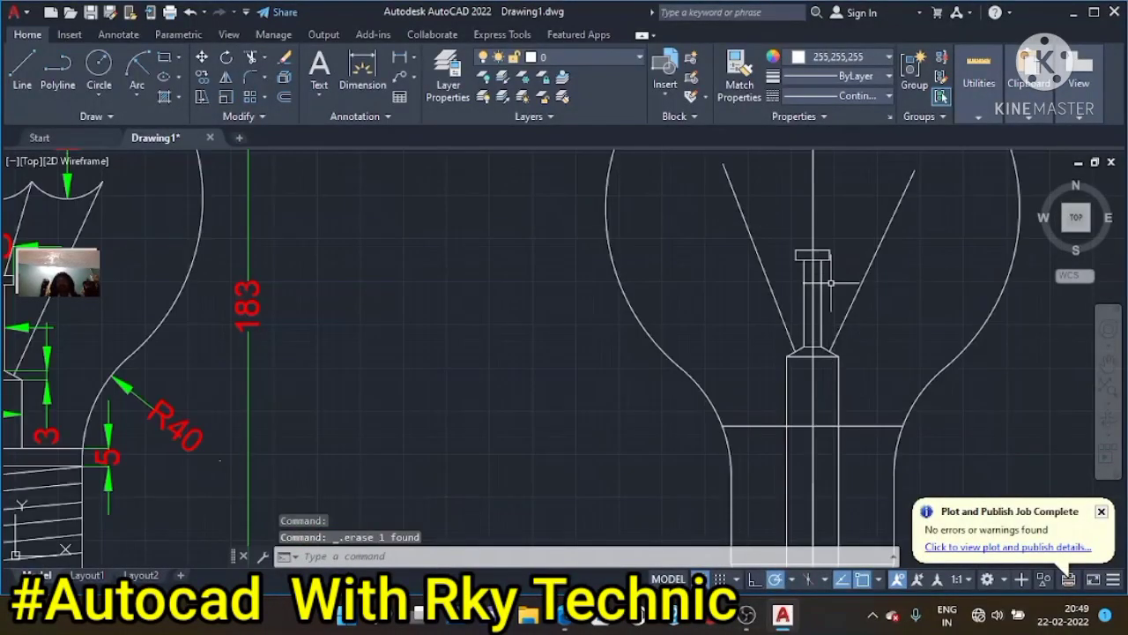
key(Escape)
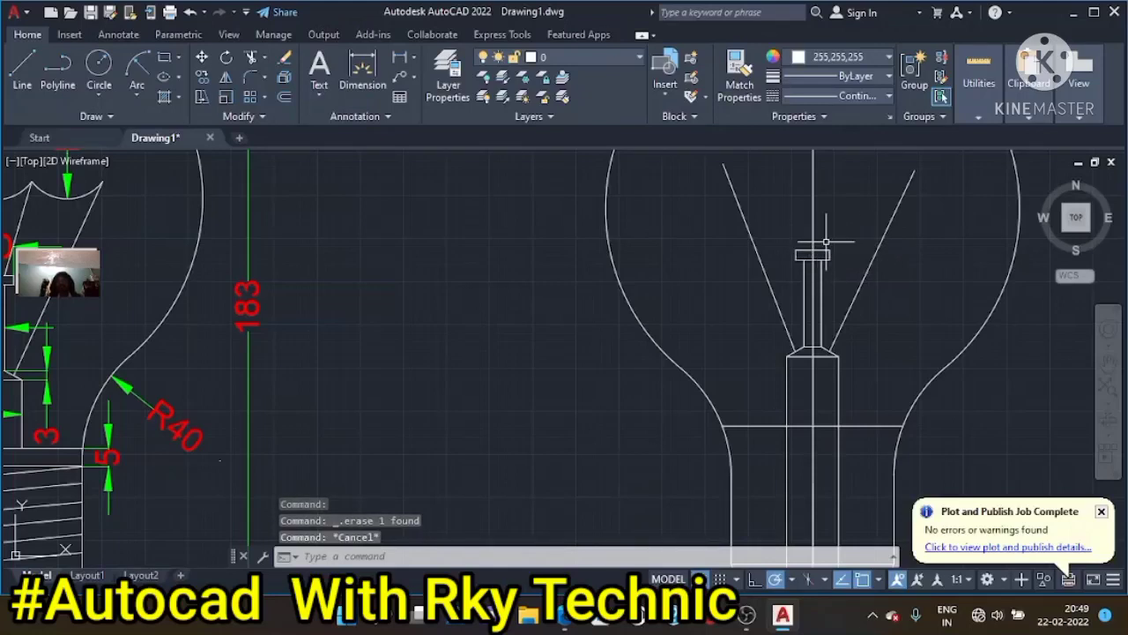
key(Escape)
text(l)
key(Return)
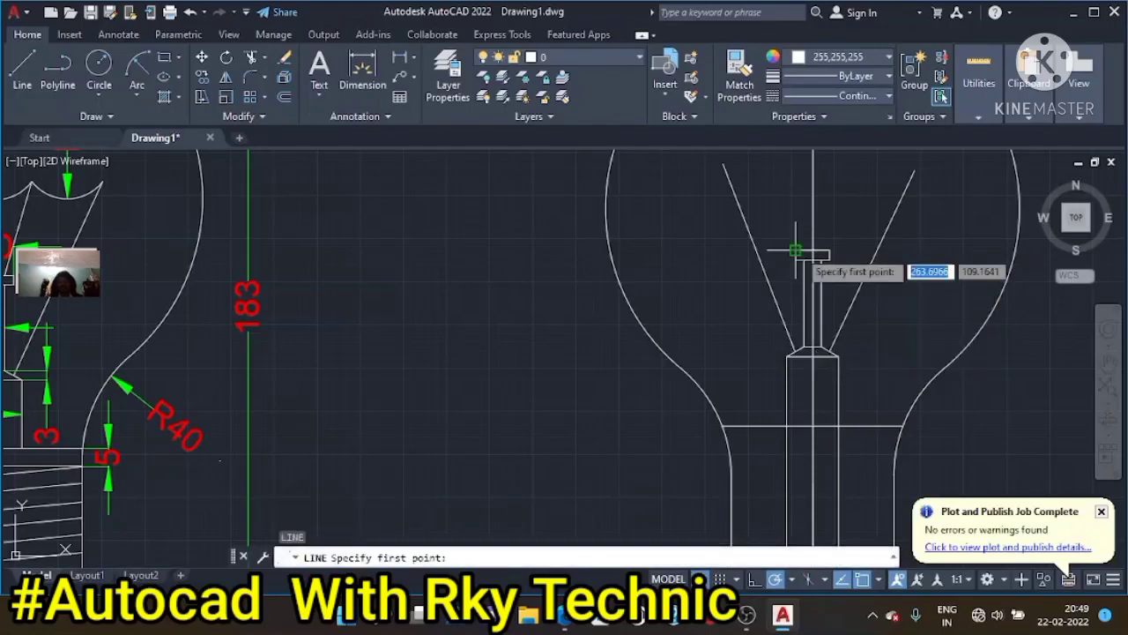
scroll(35, 379, down, 5)
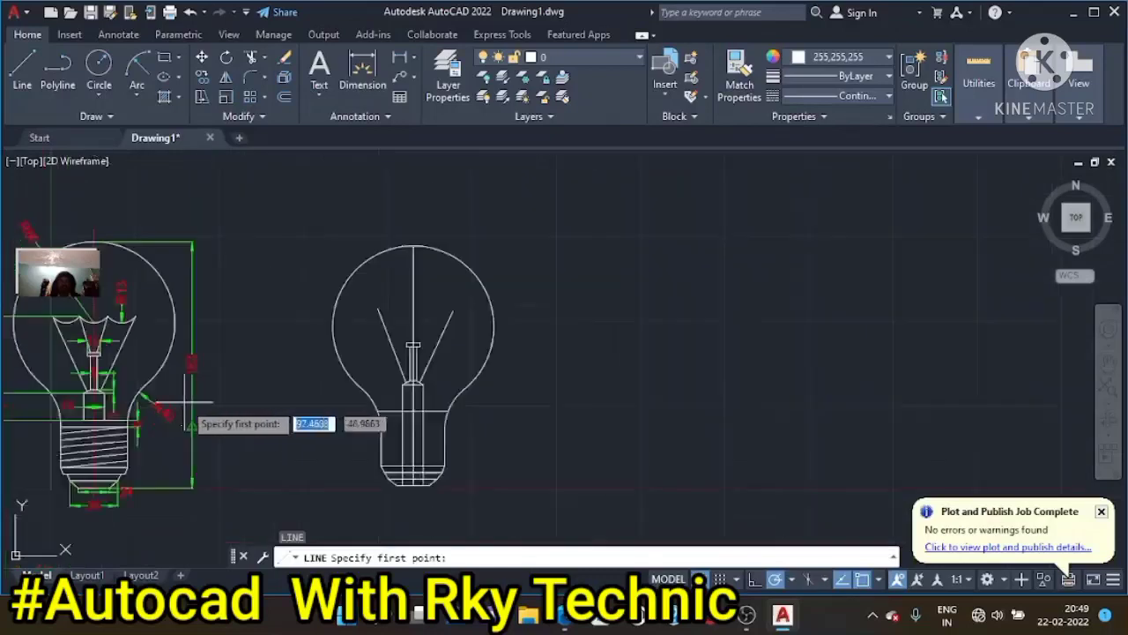
key(Escape)
key(Escape)
scroll(73, 306, up, 4)
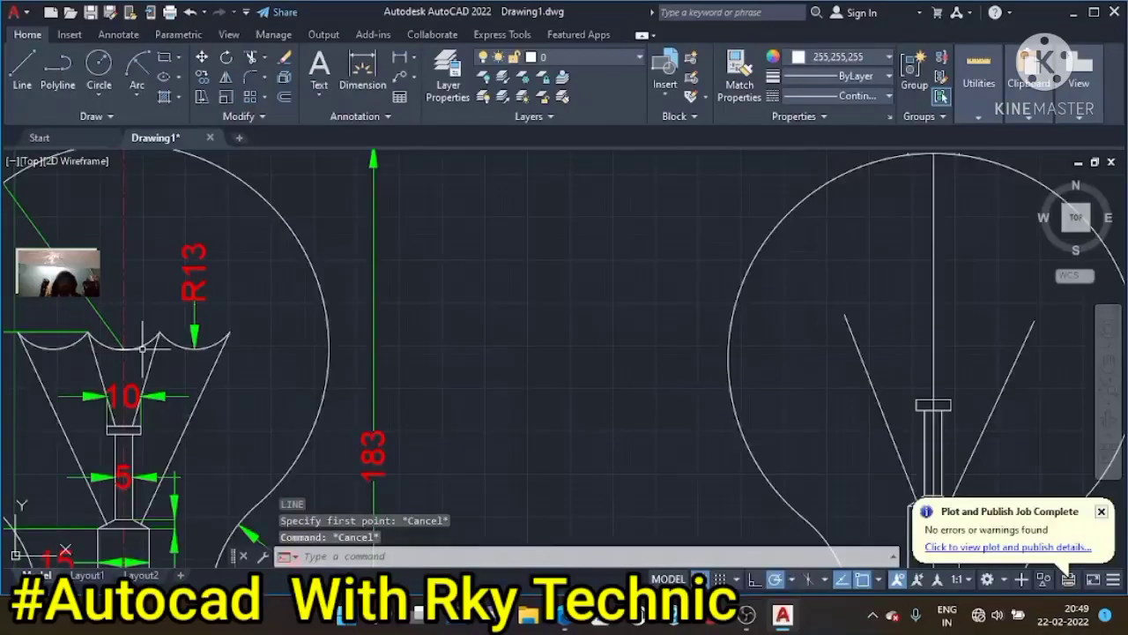
scroll(142, 348, up, 2)
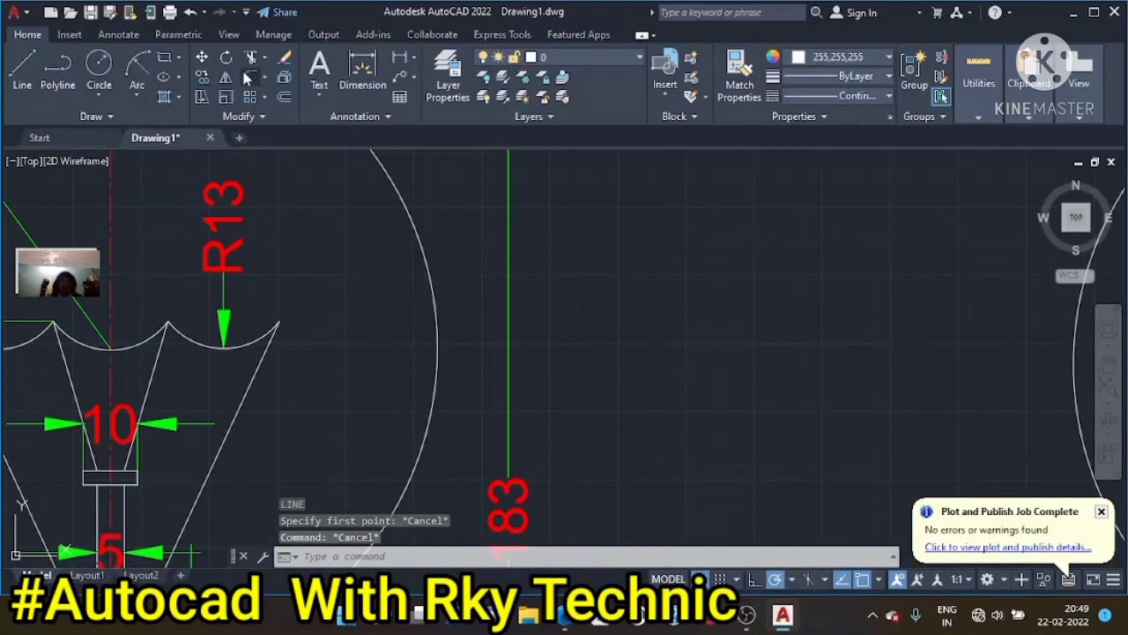
click(413, 58)
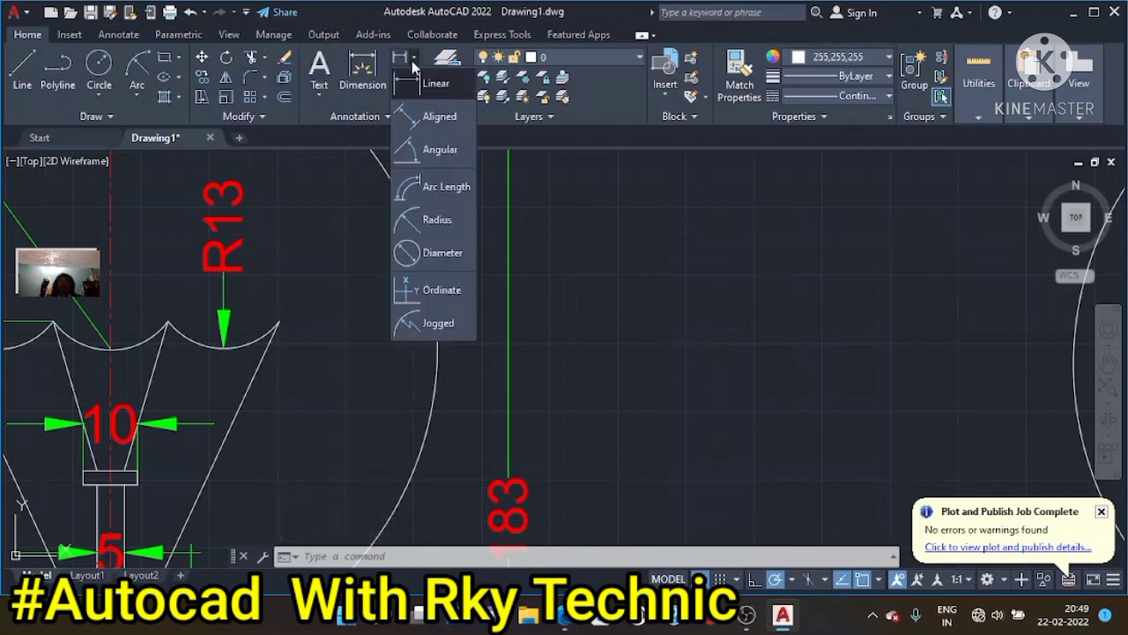
click(421, 150)
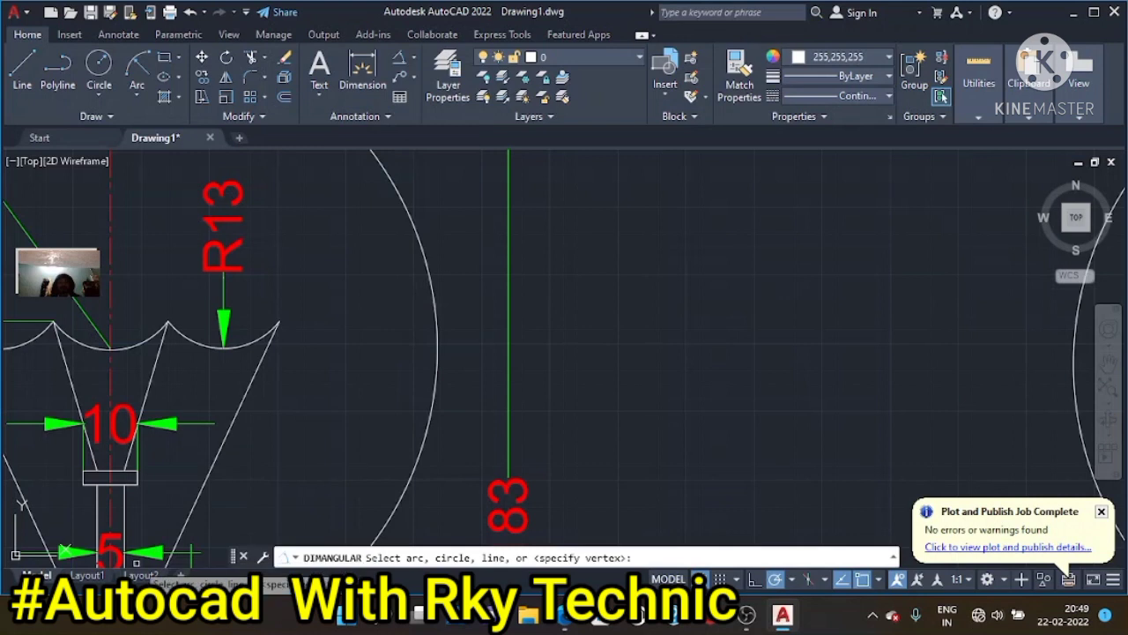
click(123, 520)
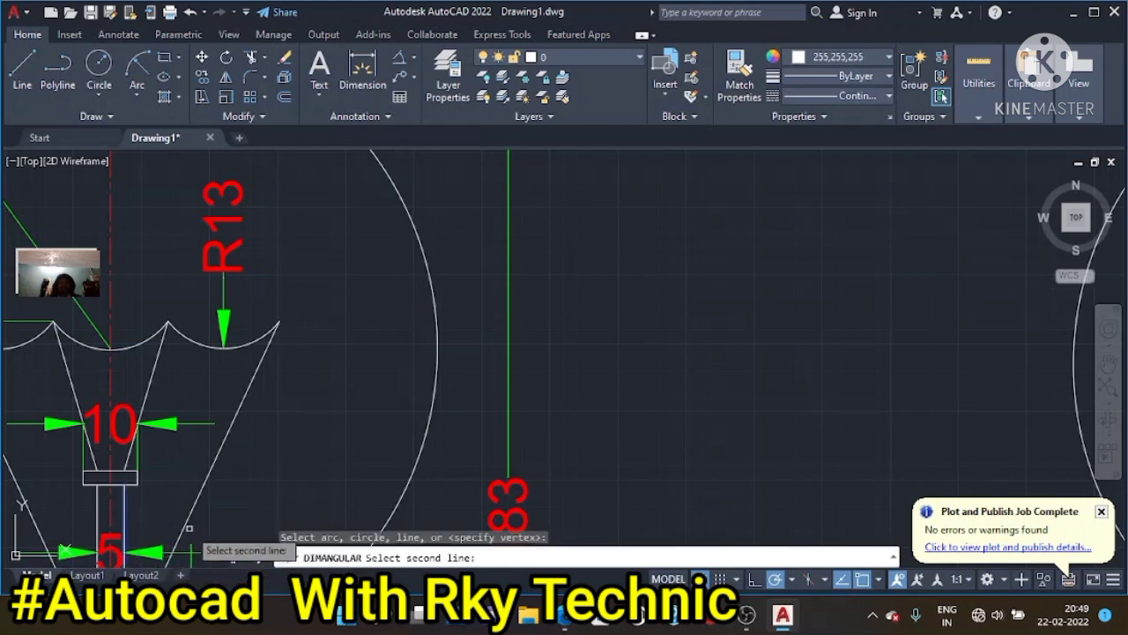
click(185, 520)
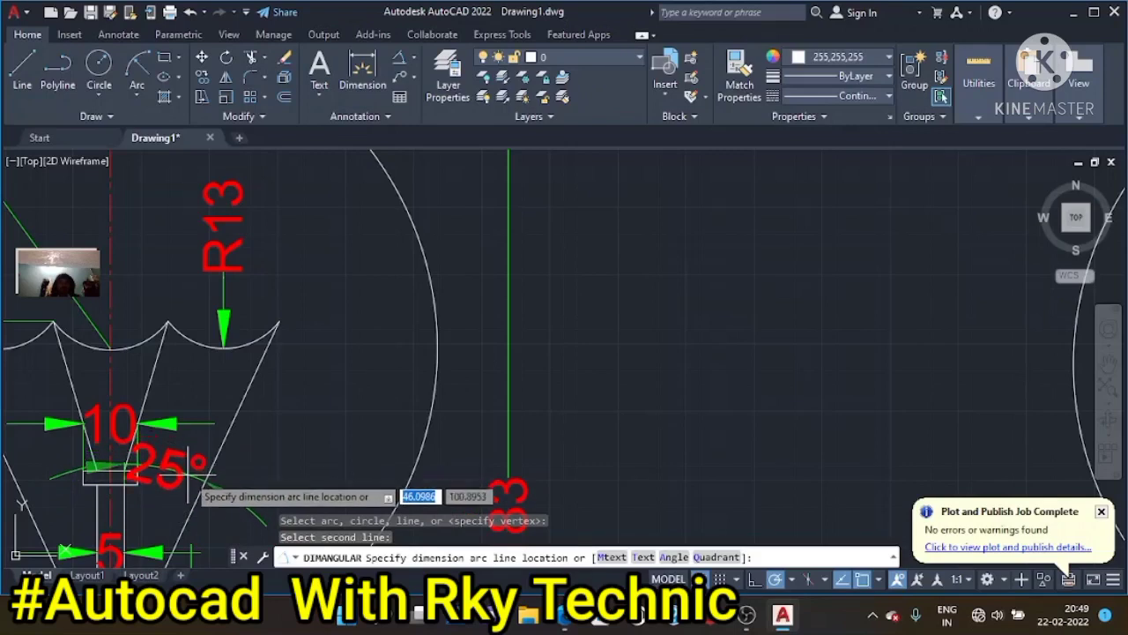
key(Escape)
key(Escape)
key(Escape)
scroll(329, 469, down, 5)
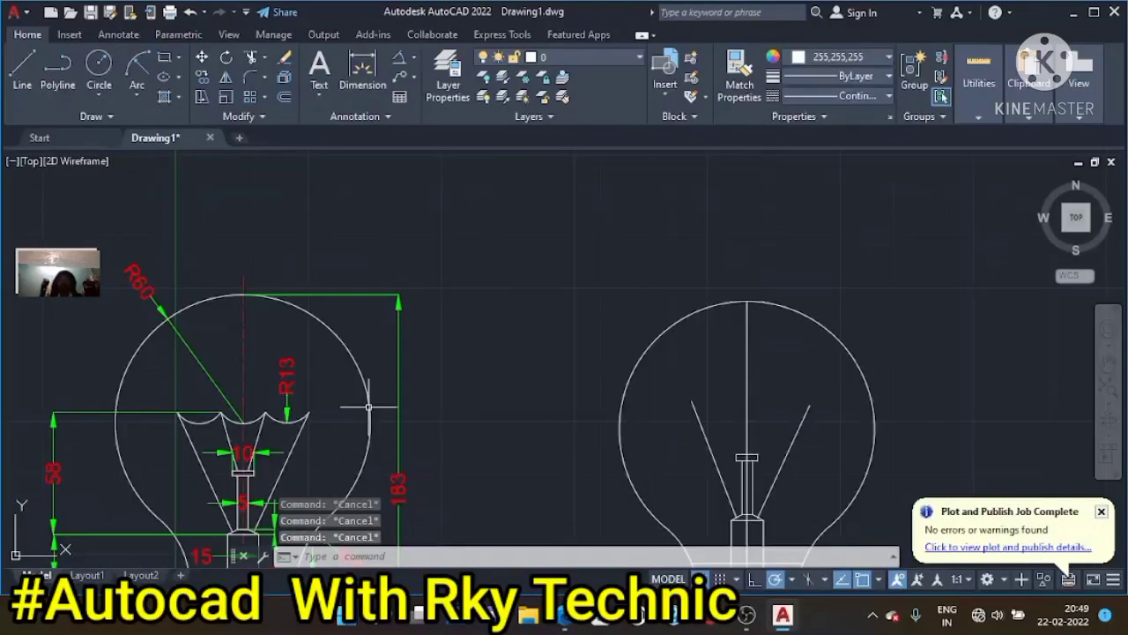
Draw a 65-long slanted support line from the top of the stem cap
click(22, 66)
scroll(748, 458, up, 2)
scroll(747, 460, up, 2)
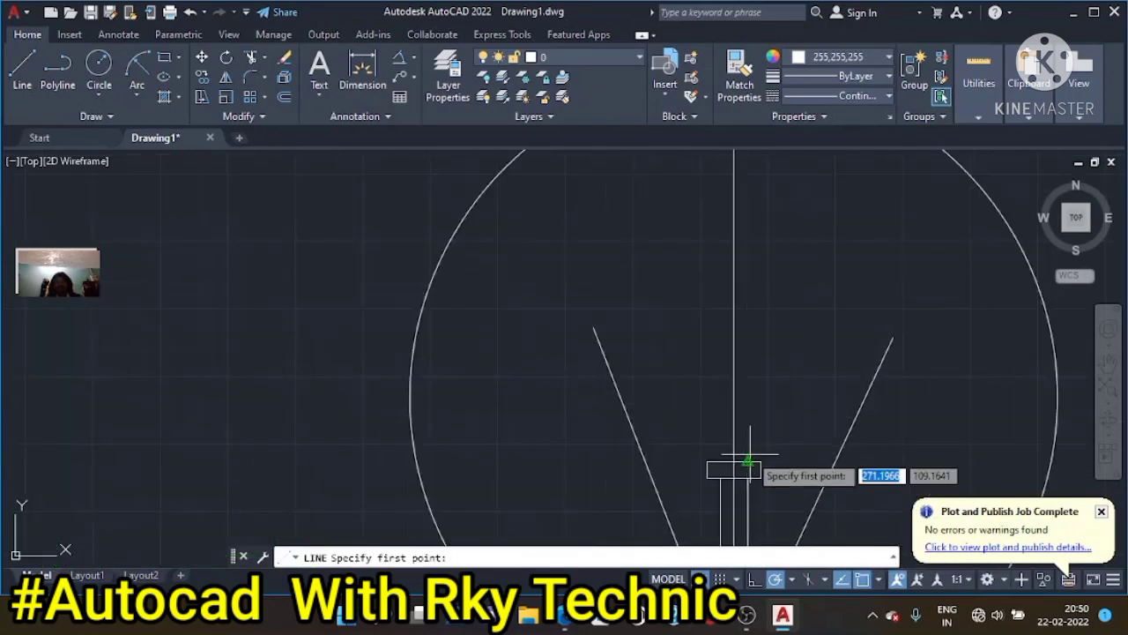
click(748, 462)
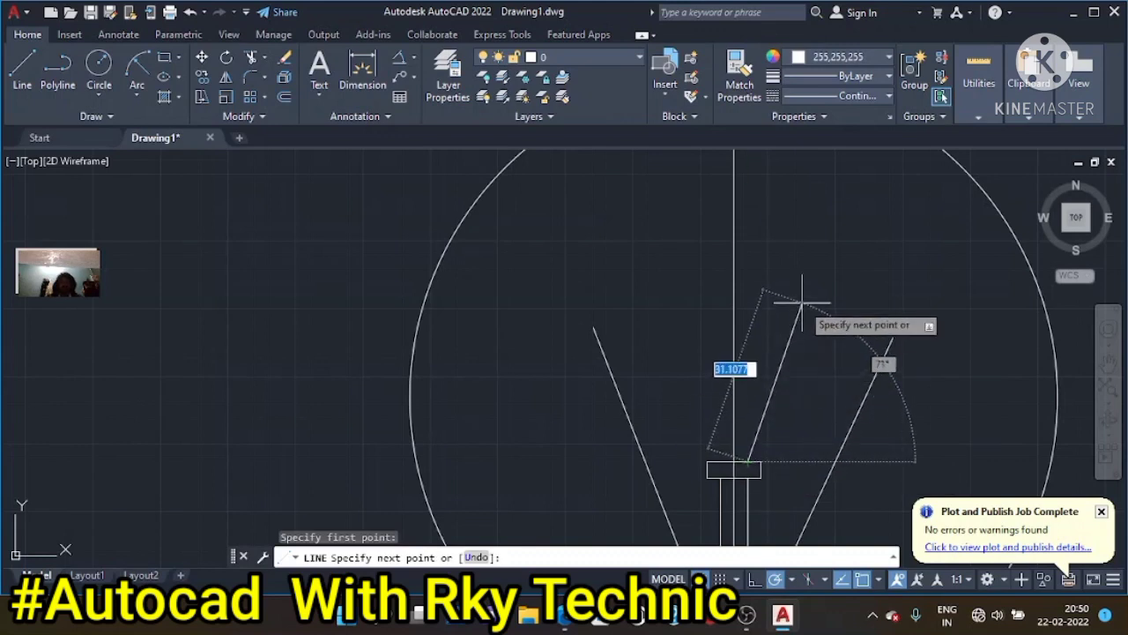
key(Tab)
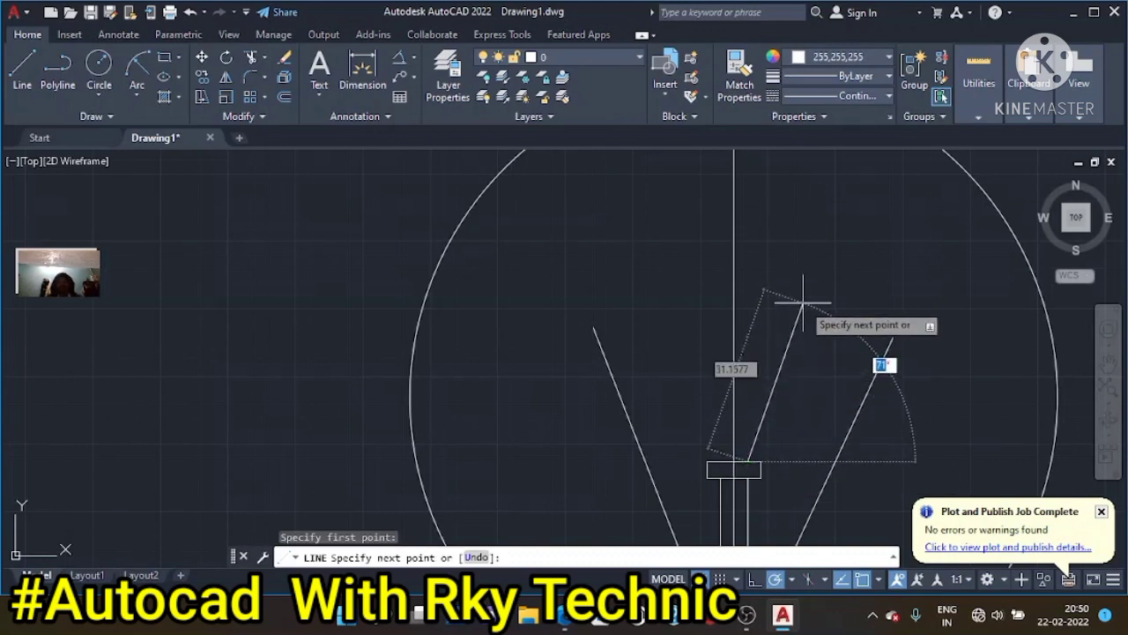
text(65)
key(Return)
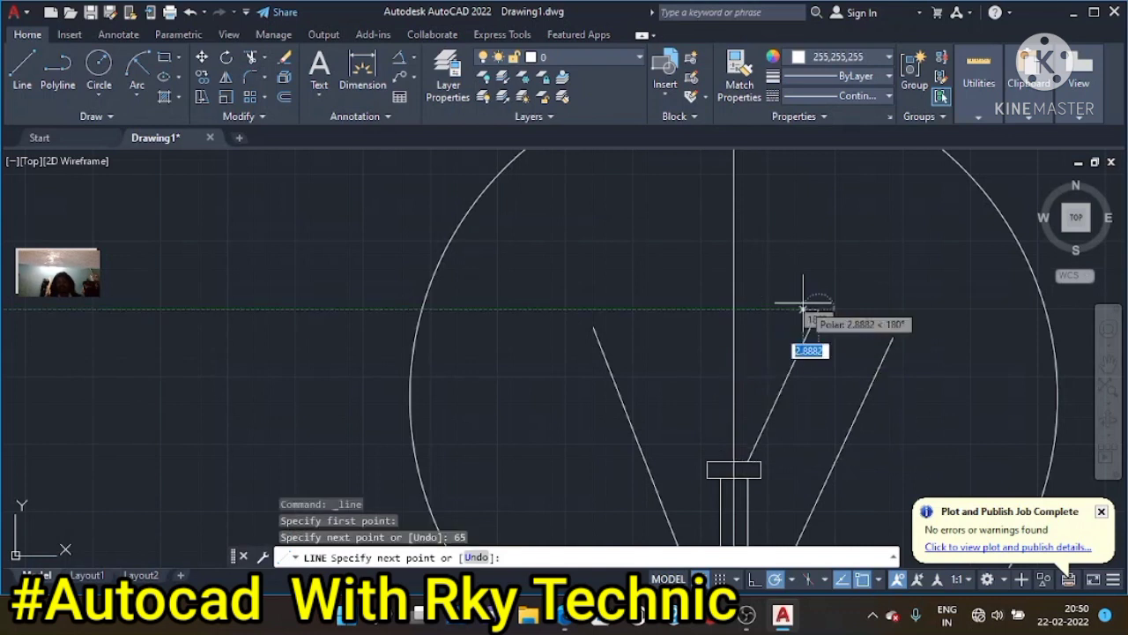
key(Escape)
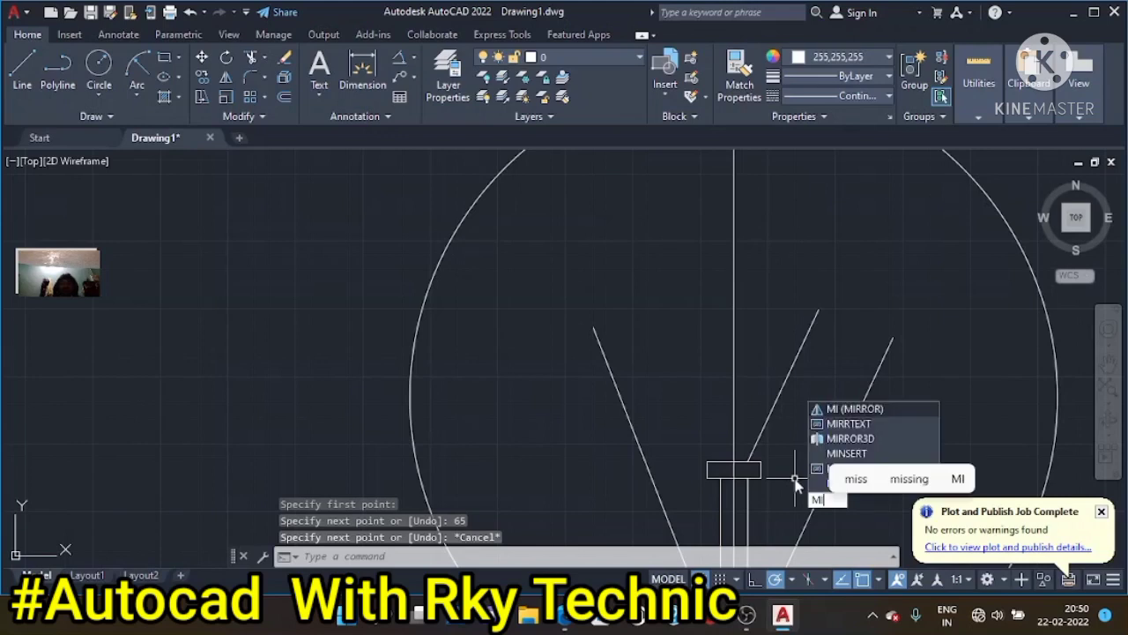
Mirror the slanted line across the vertical centre line, keeping the original
key(Return)
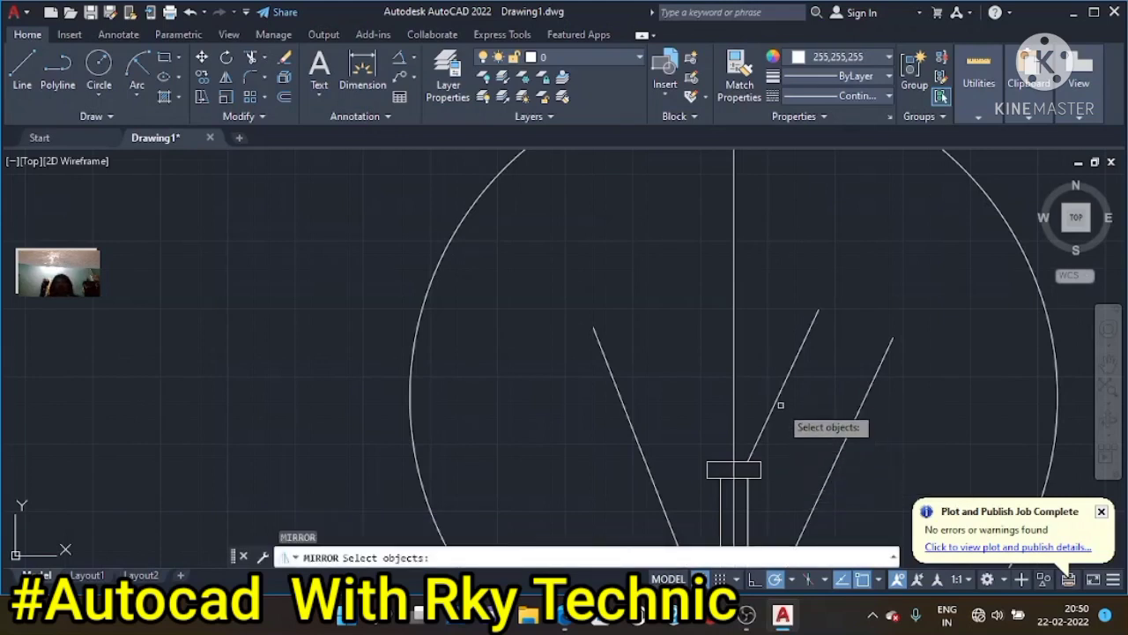
click(777, 399)
key(Return)
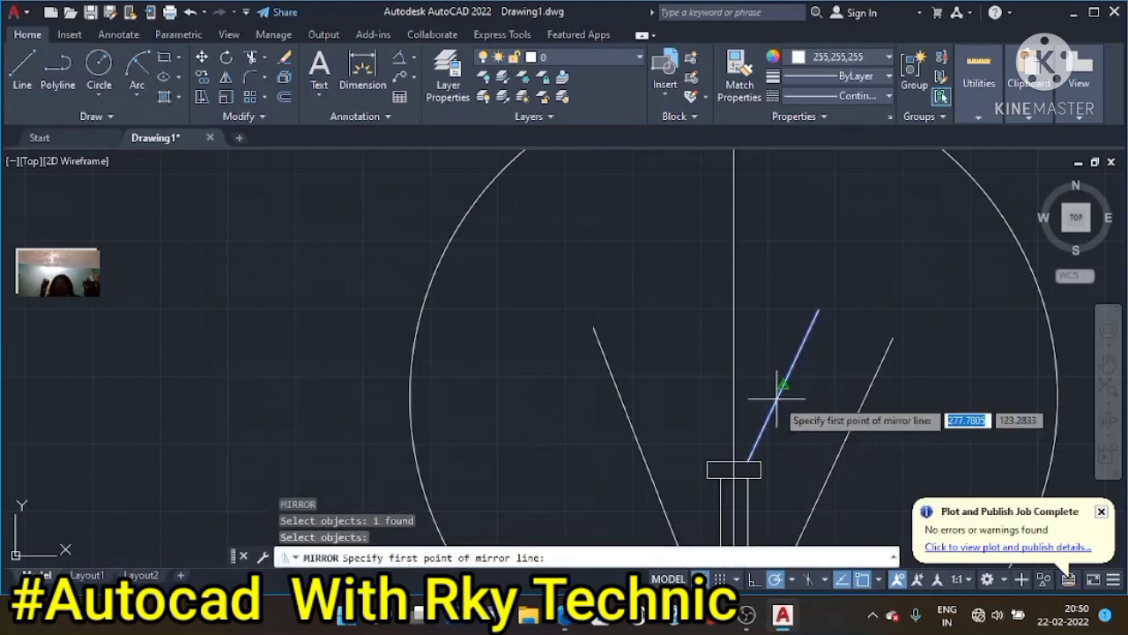
click(733, 462)
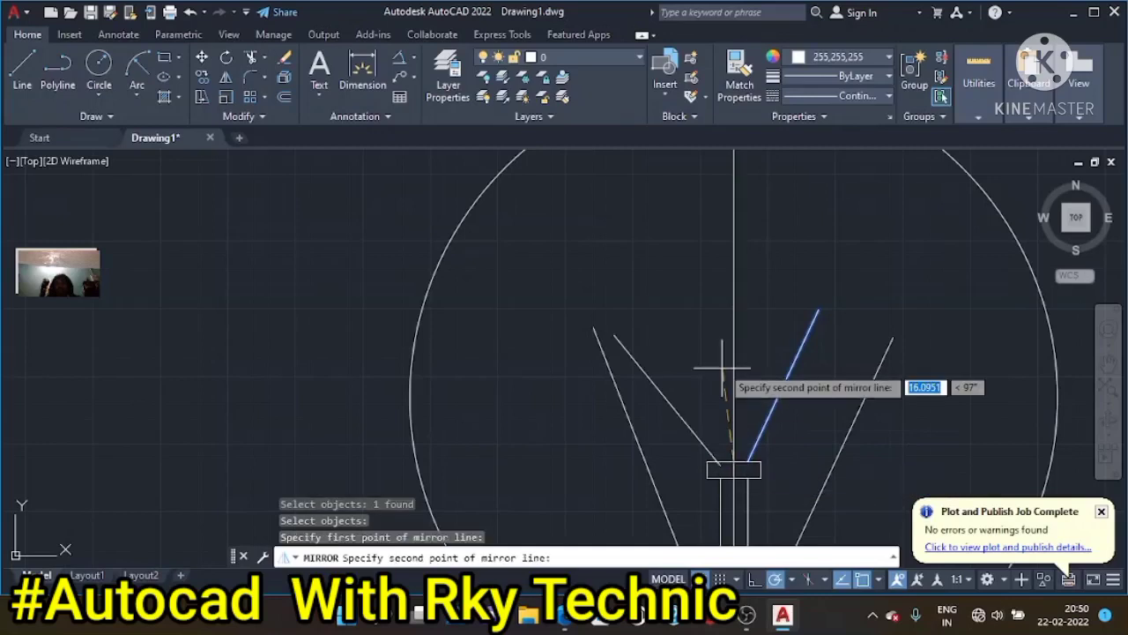
click(734, 314)
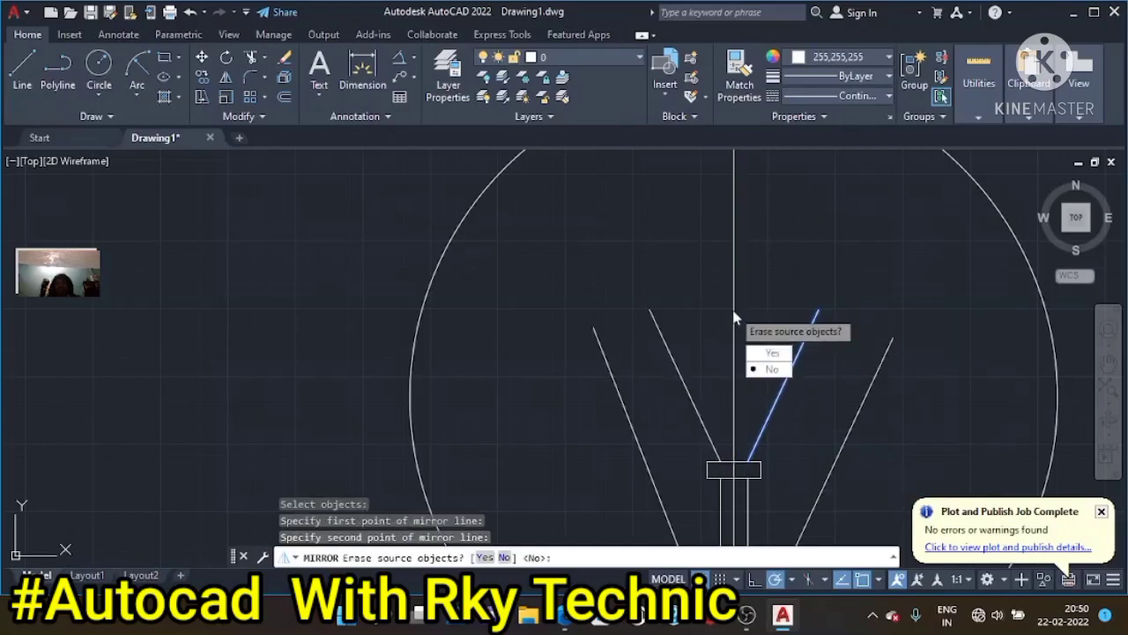
click(756, 370)
key(Escape)
key(Escape)
key(Escape)
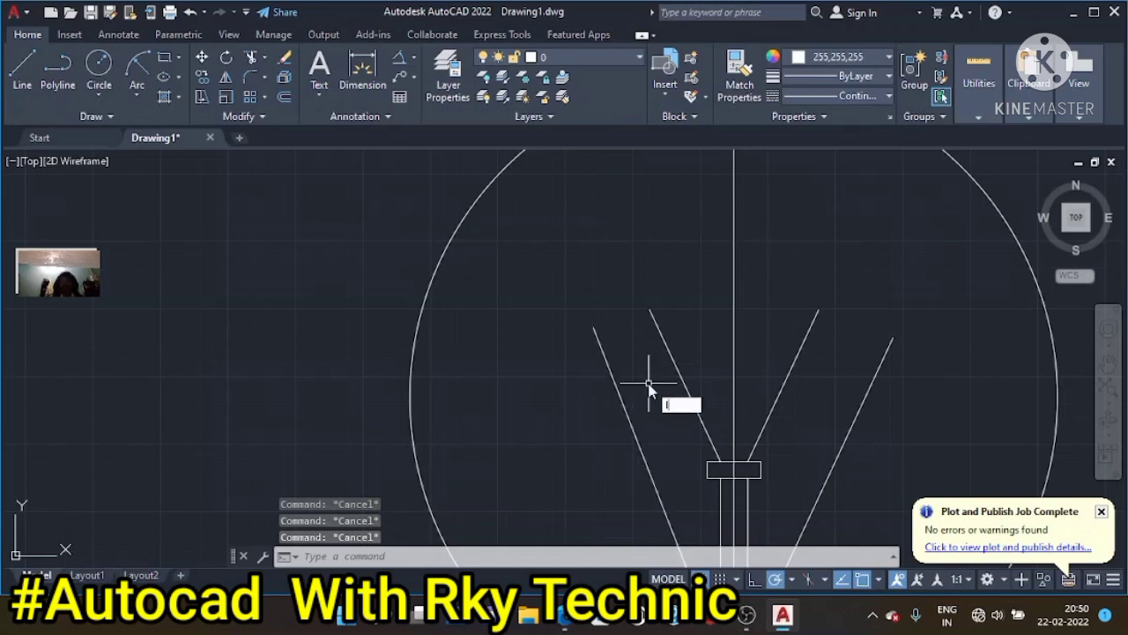
Draw a line joining the top ends of the two outer slanted lines
key(Return)
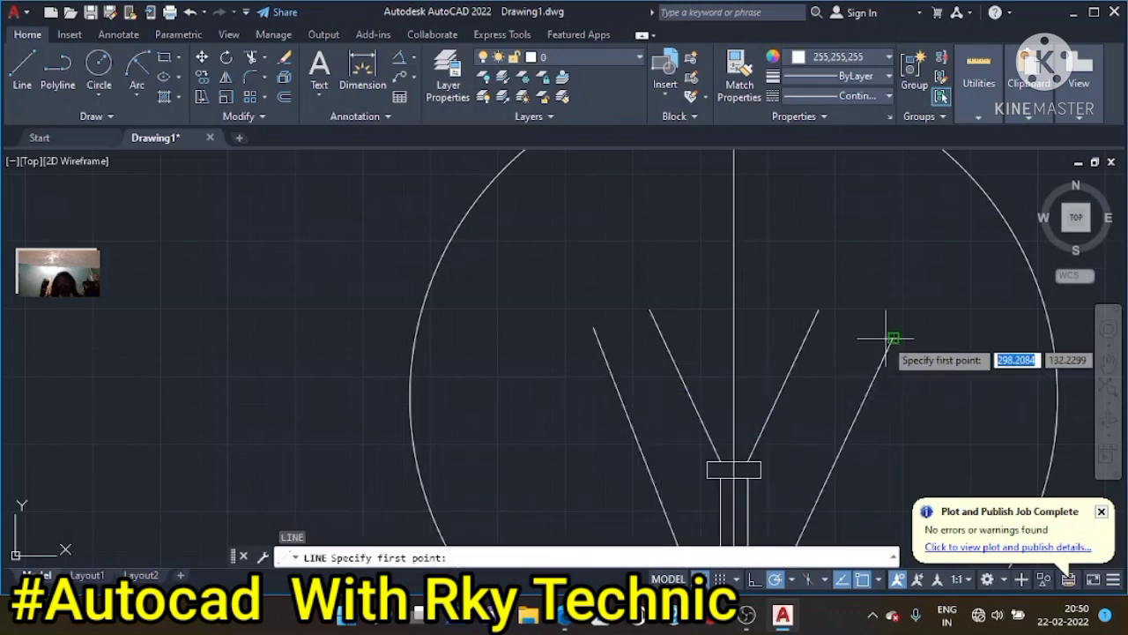
click(892, 337)
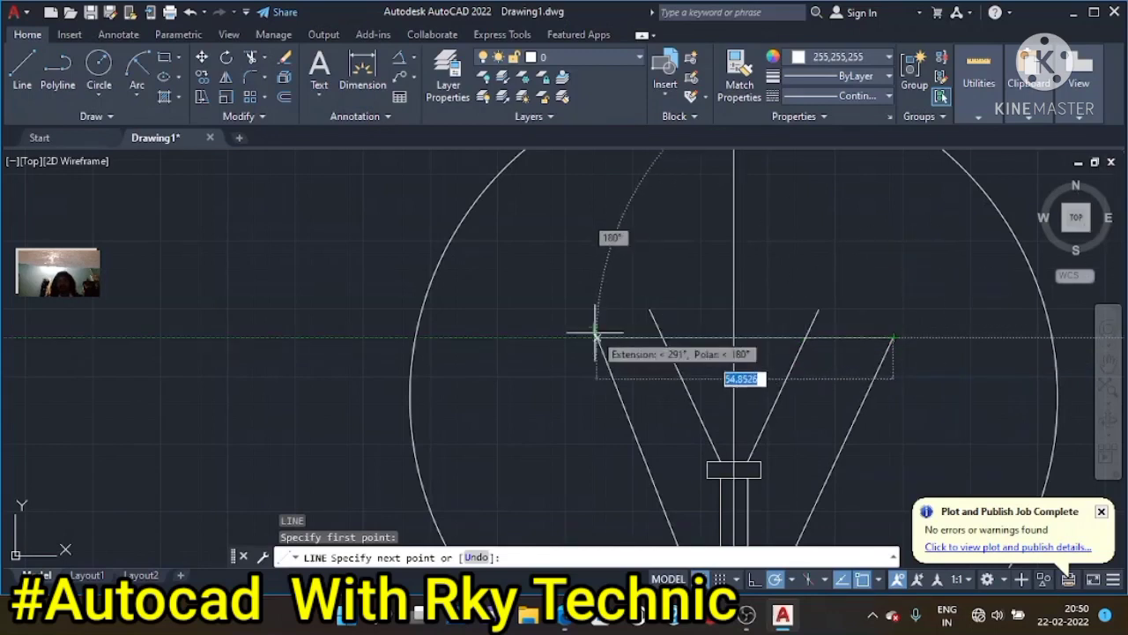
click(595, 328)
key(Escape)
key(Escape)
key(Escape)
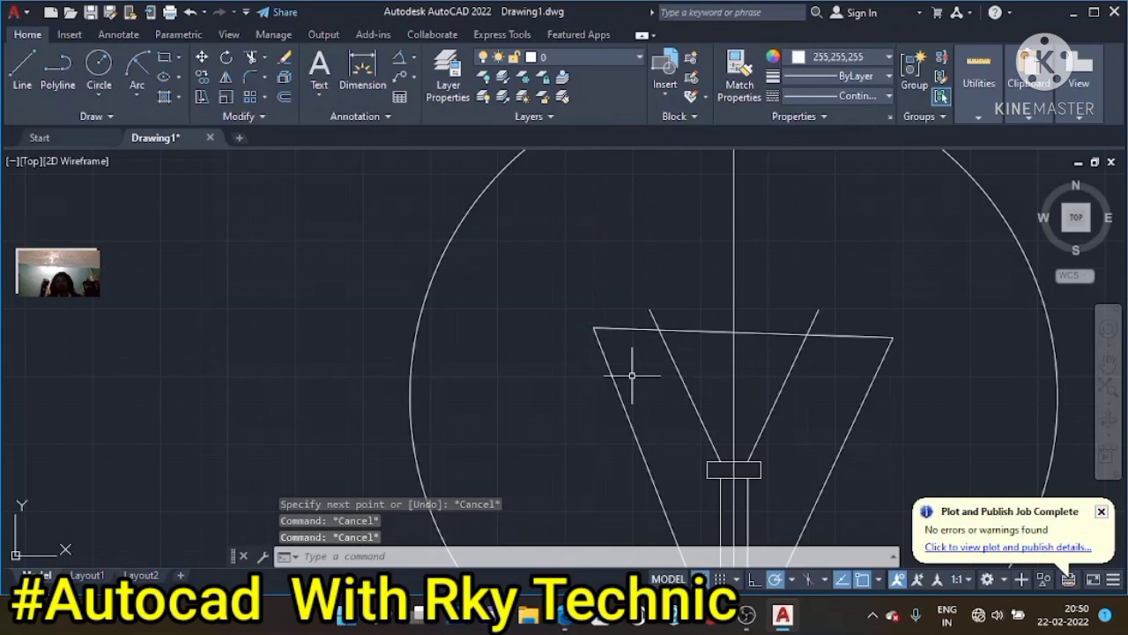
Trim the slanted line's overhang above the new top line, panning to centre the bulb
text(tr)
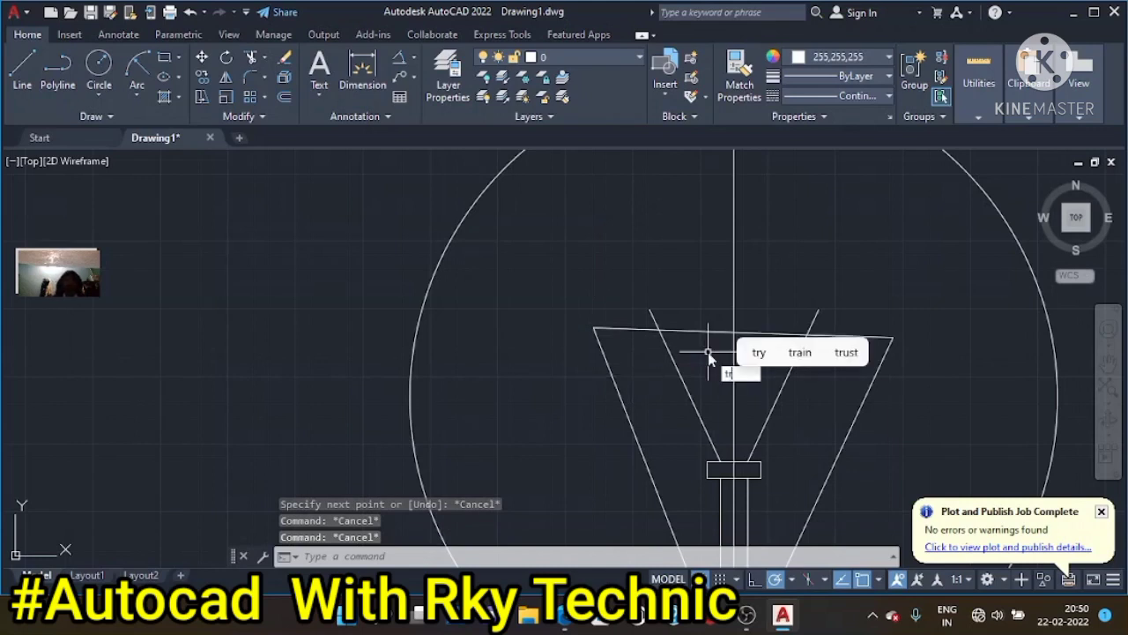
key(Return)
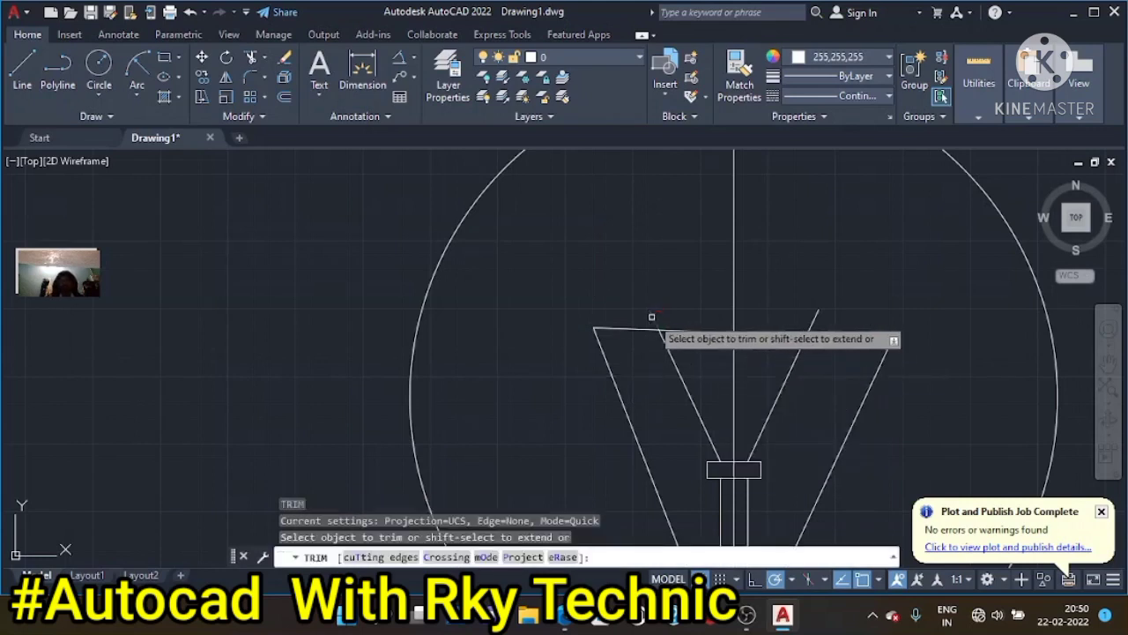
click(814, 320)
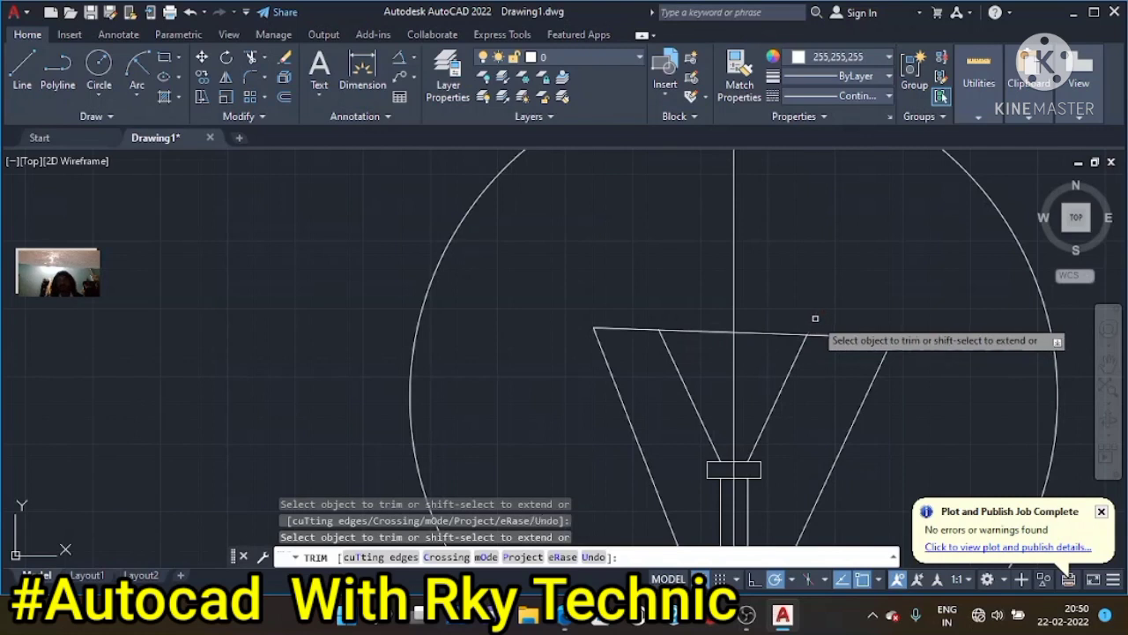
scroll(1058, 317, down, 4)
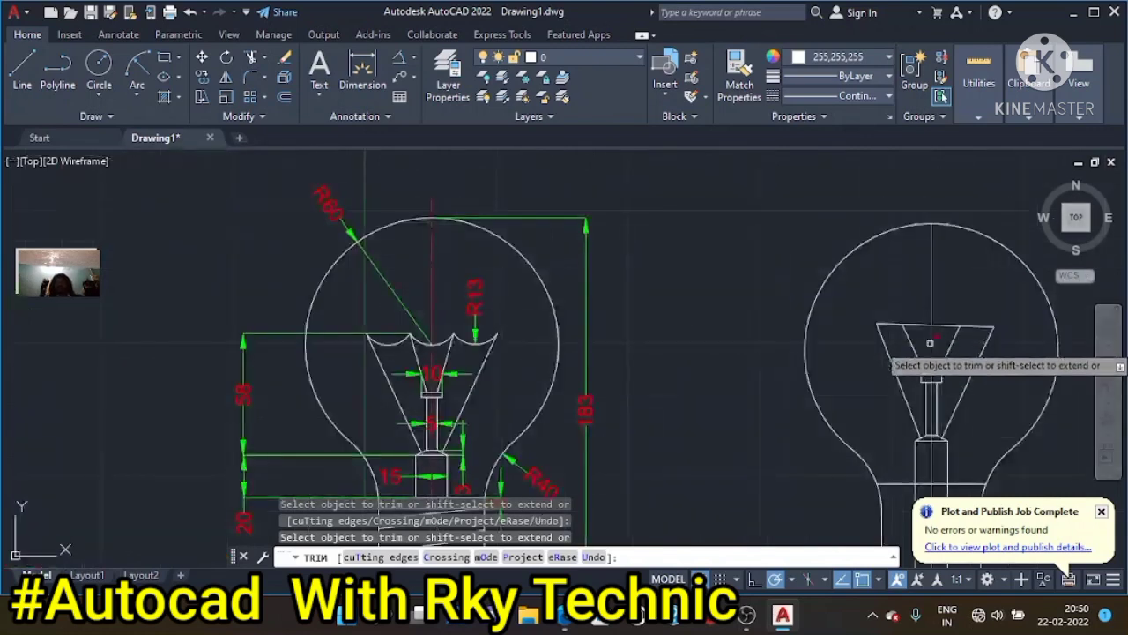
click(1108, 363)
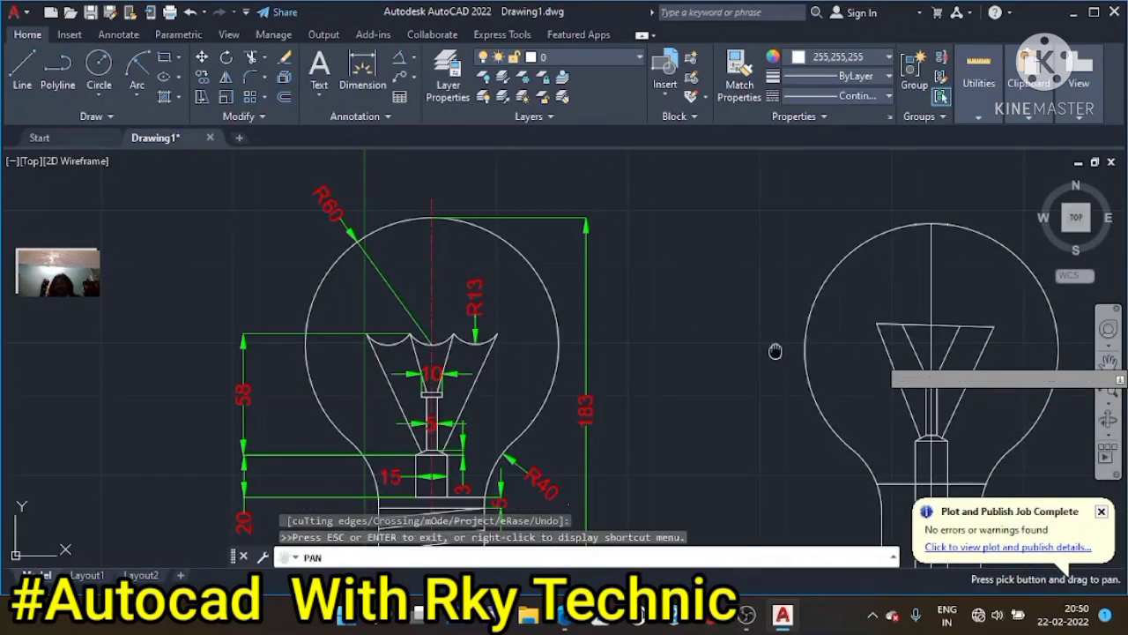
key(Escape)
middle_drag(892, 335, 861, 319)
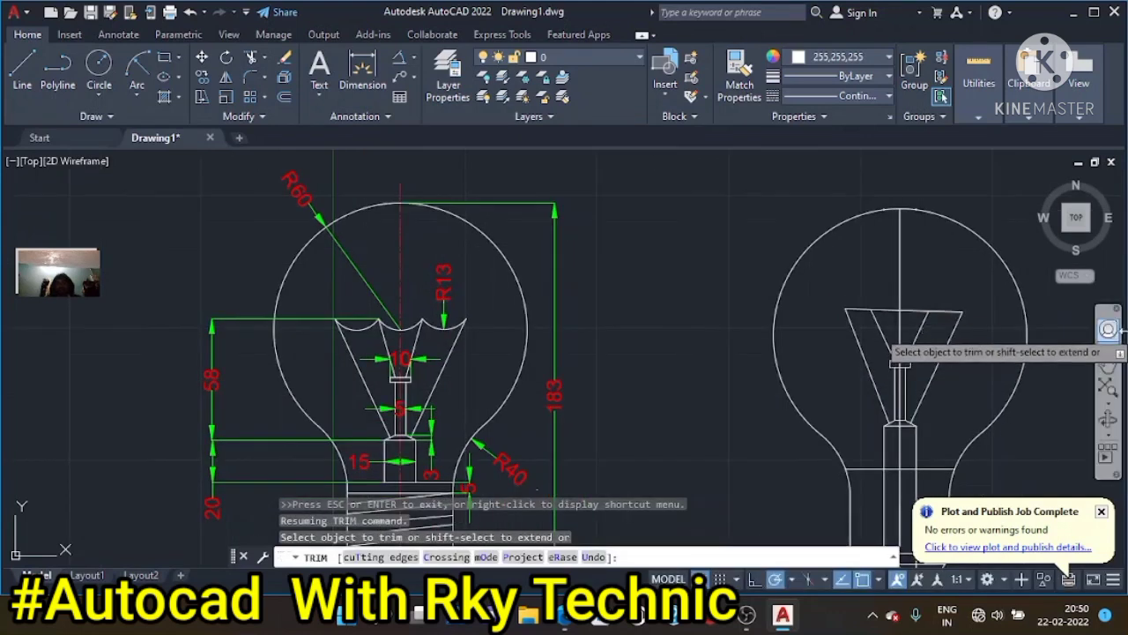
drag(1040, 425, 819, 352)
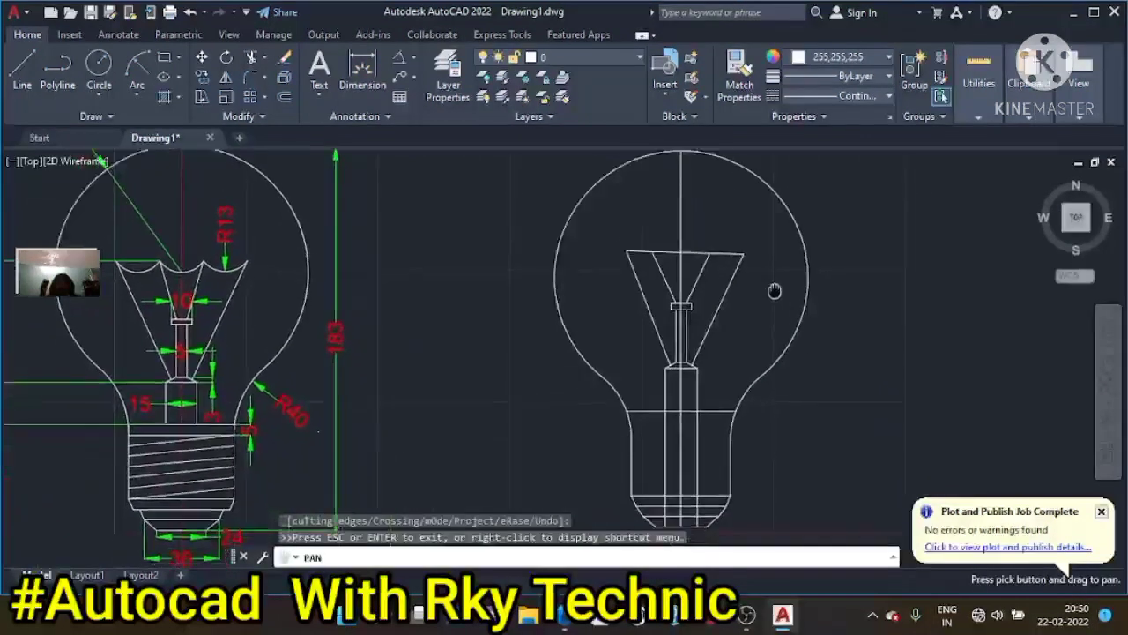
key(Escape)
click(653, 260)
scroll(650, 283, down, 2)
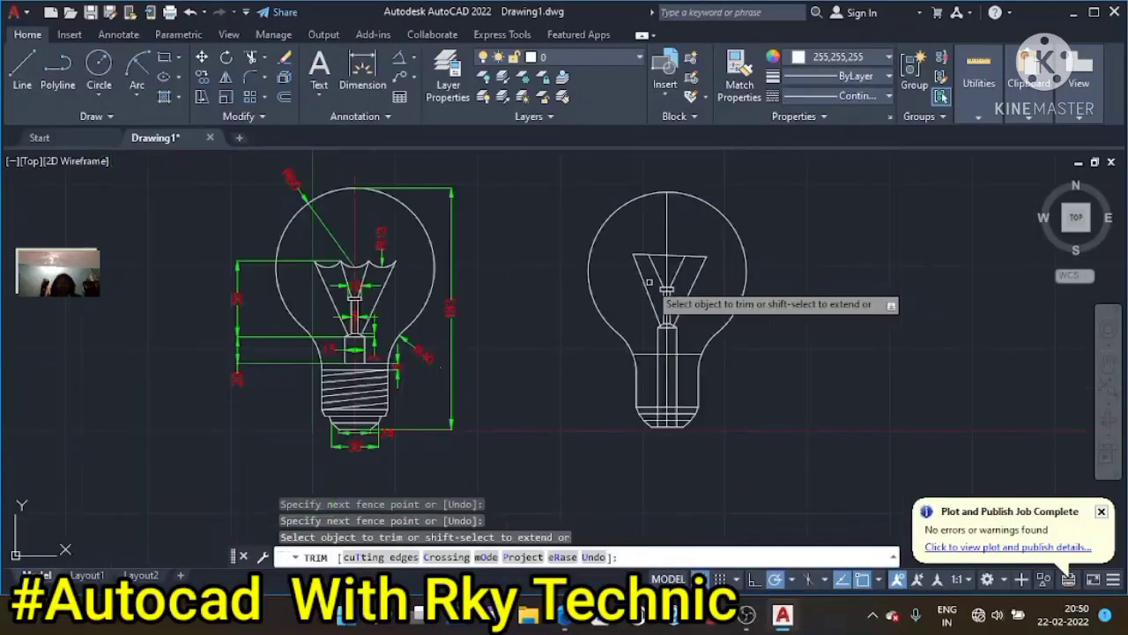
key(Escape)
scroll(649, 278, up, 2)
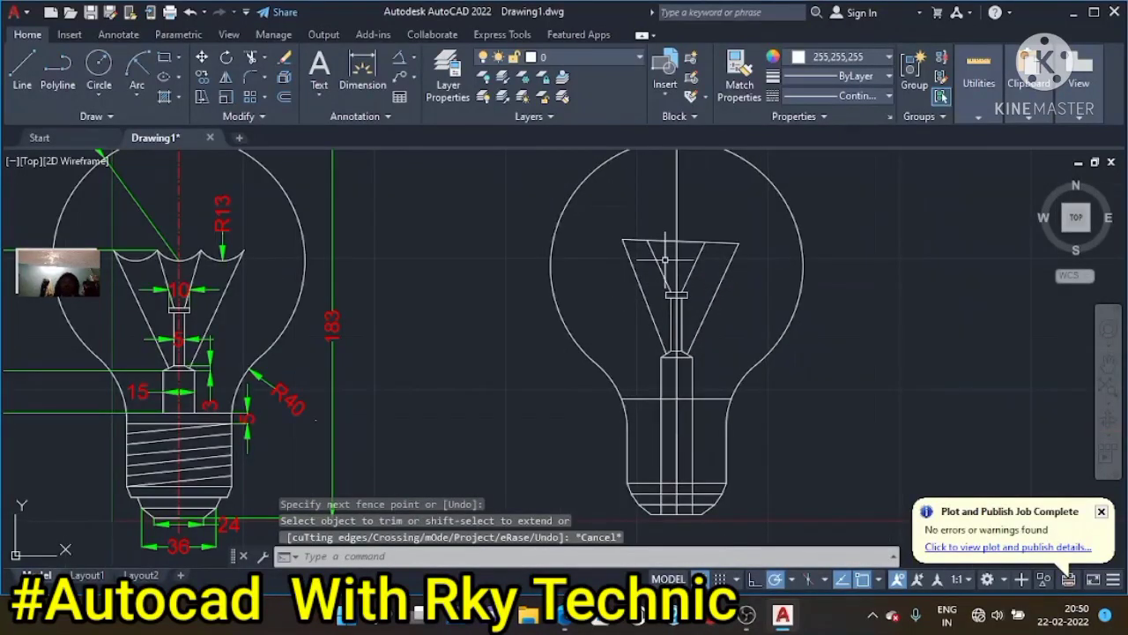
key(Escape)
key(Escape)
key(Escape)
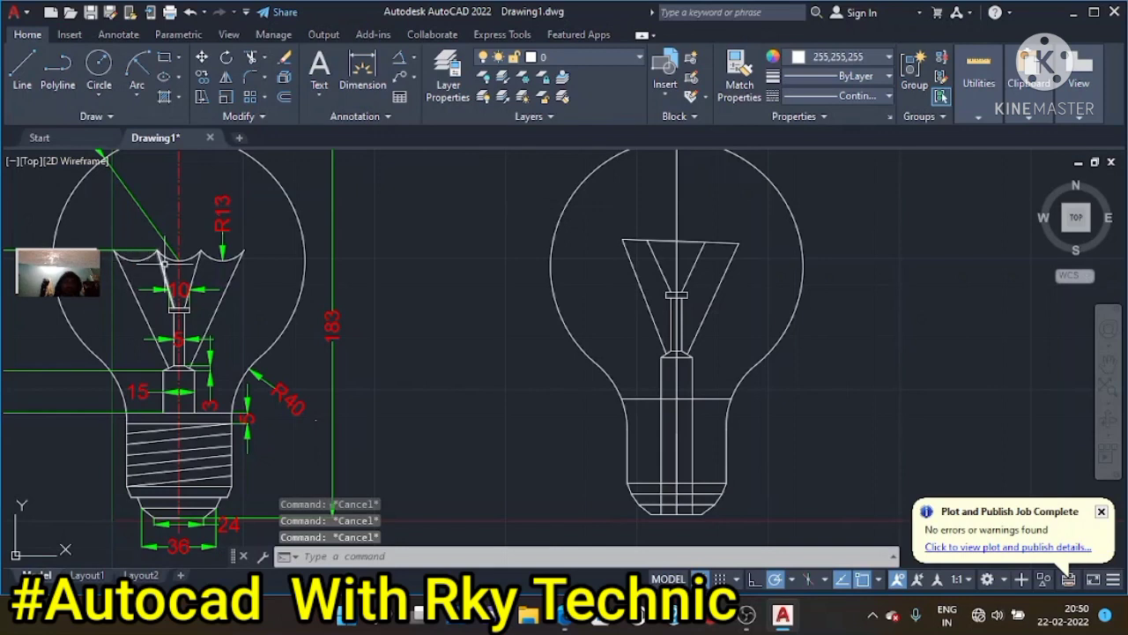
Draw a radius-13 arc from the trapezoid's top-left corner partway along its top edge
click(144, 94)
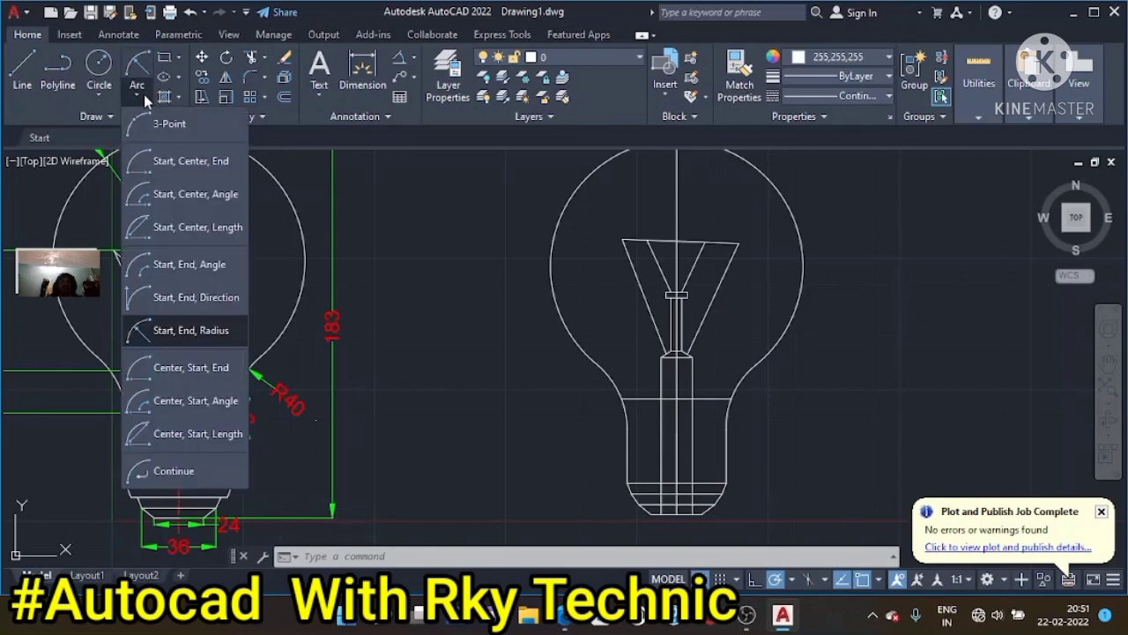
click(179, 342)
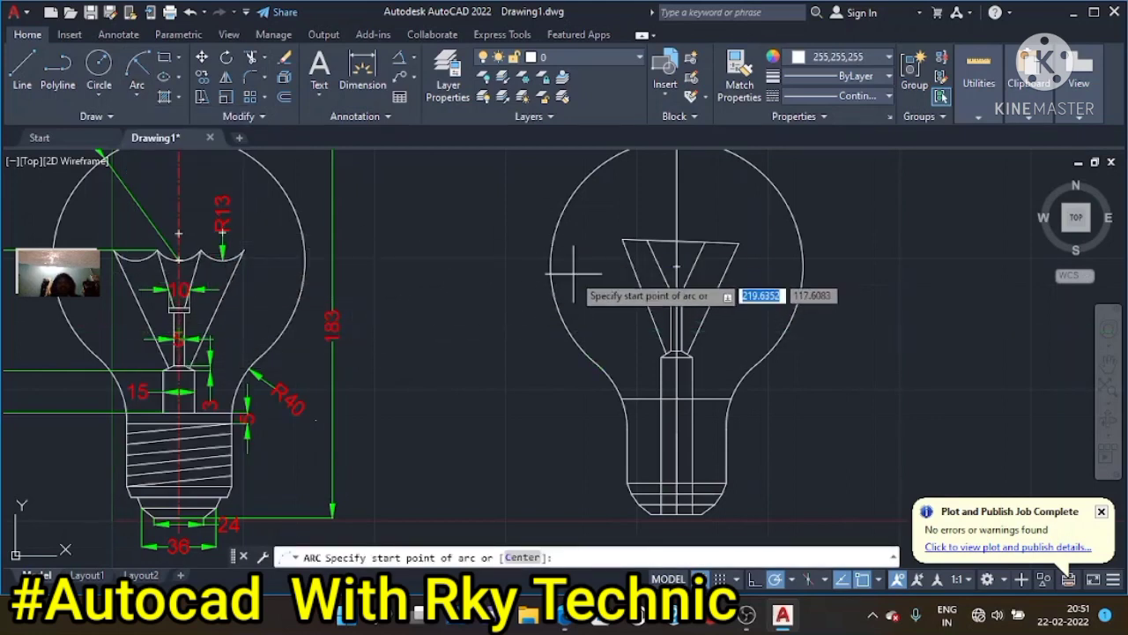
scroll(580, 260, up, 2)
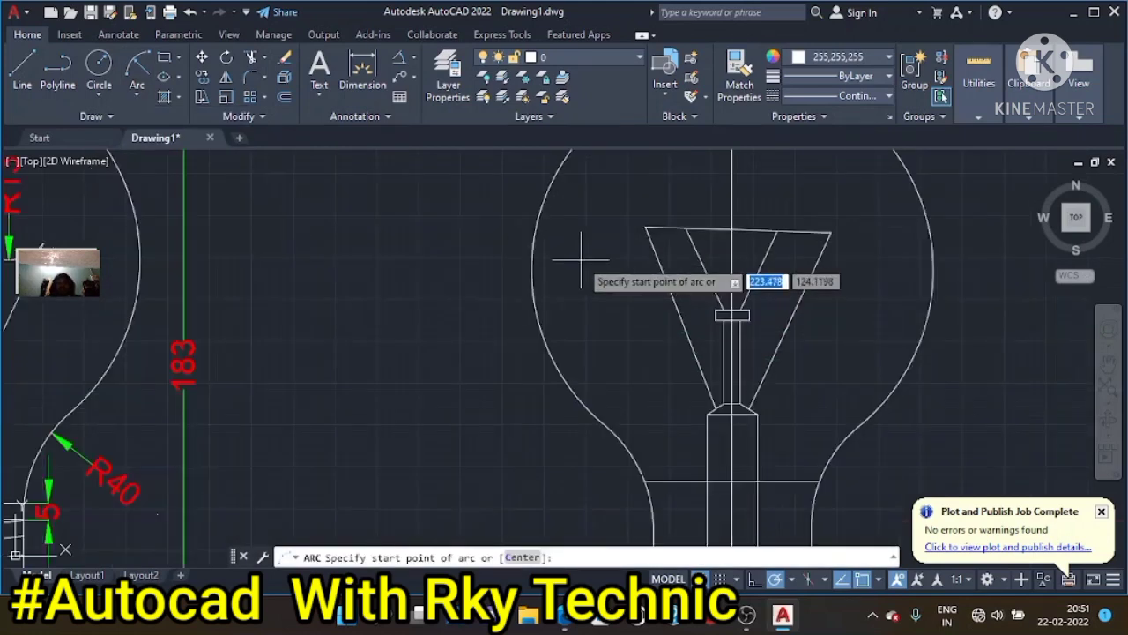
click(652, 229)
click(686, 231)
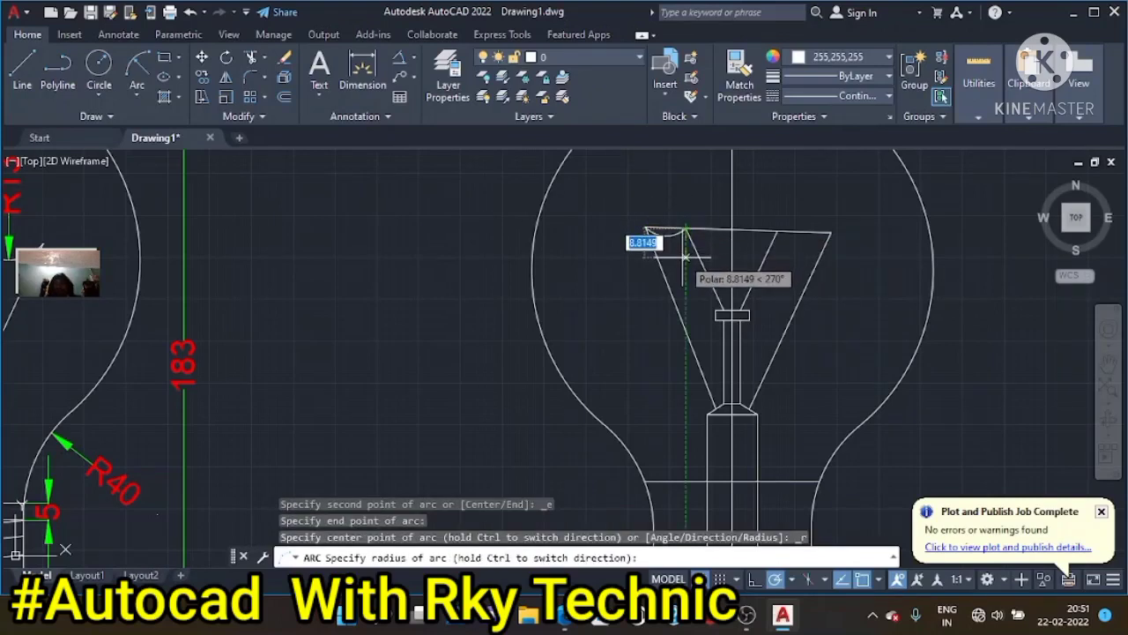
text(13)
key(Return)
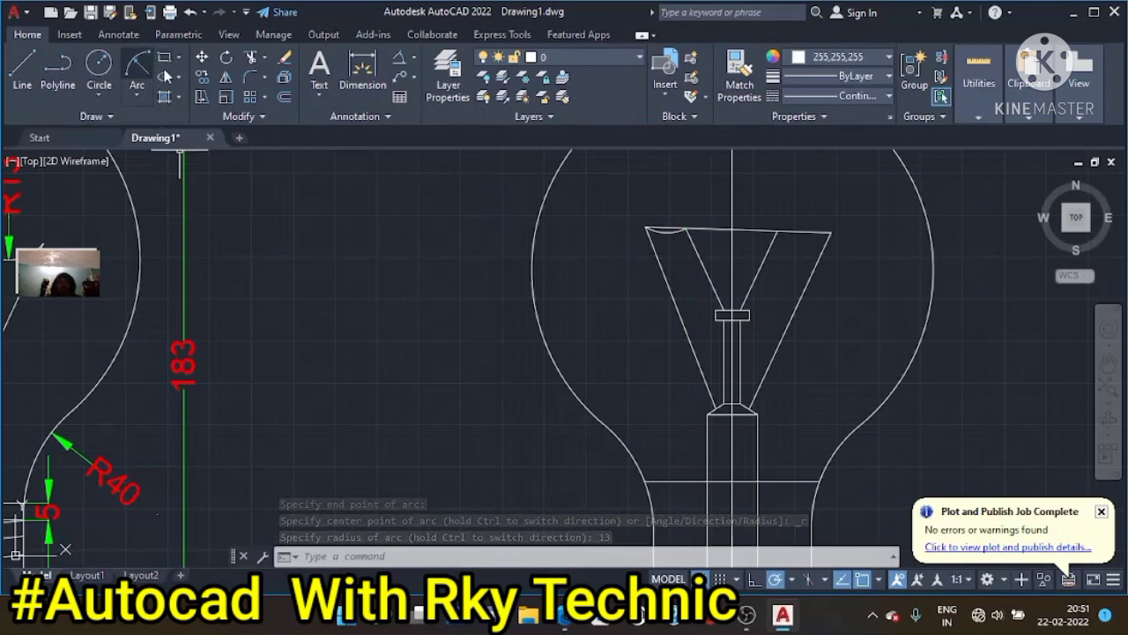
Add a second radius-13 arc from the first arc's end to the centre line
click(136, 66)
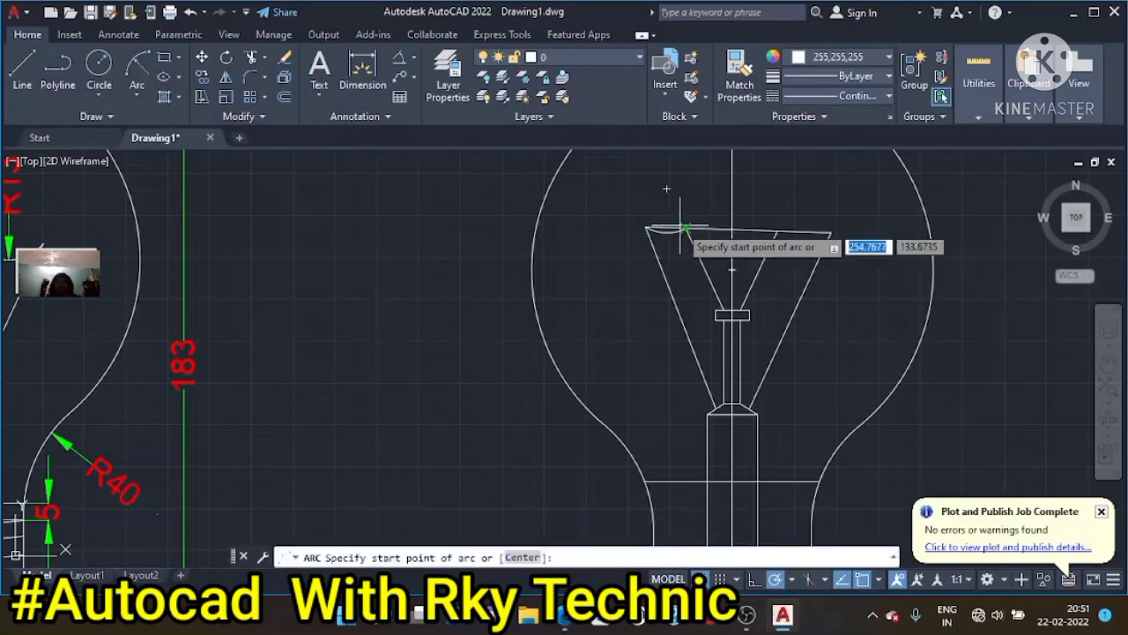
click(736, 227)
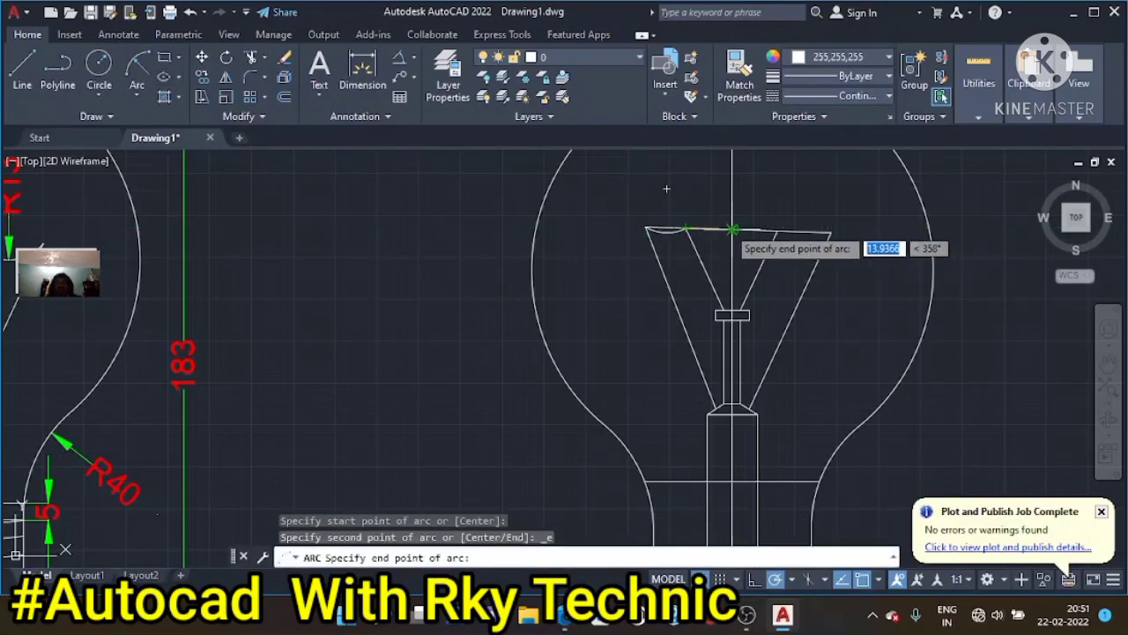
click(731, 229)
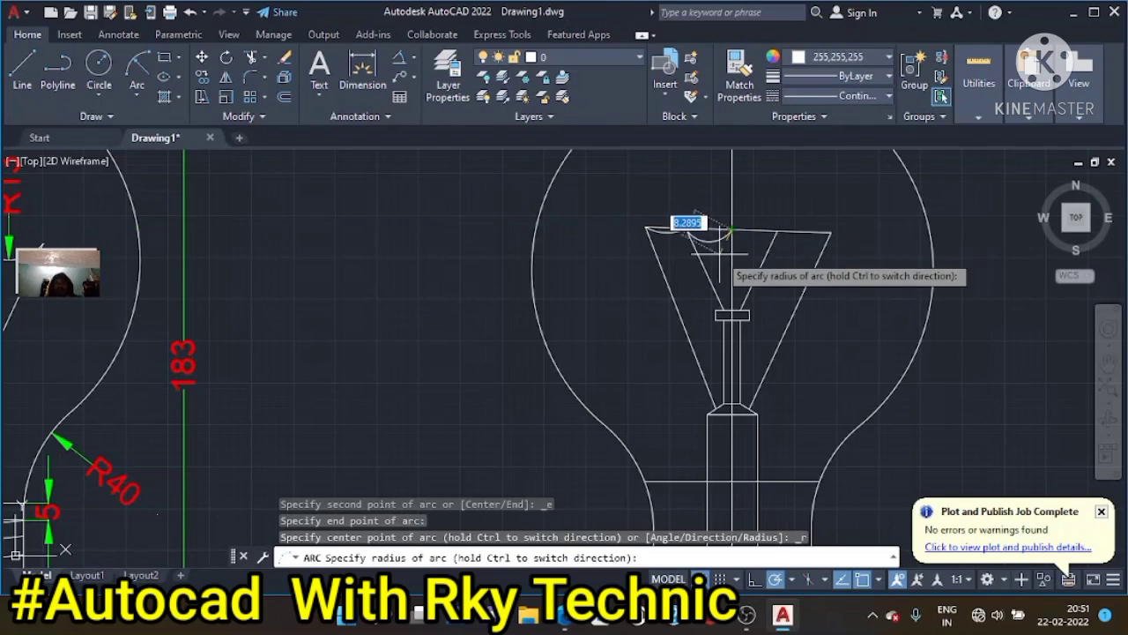
key(Return)
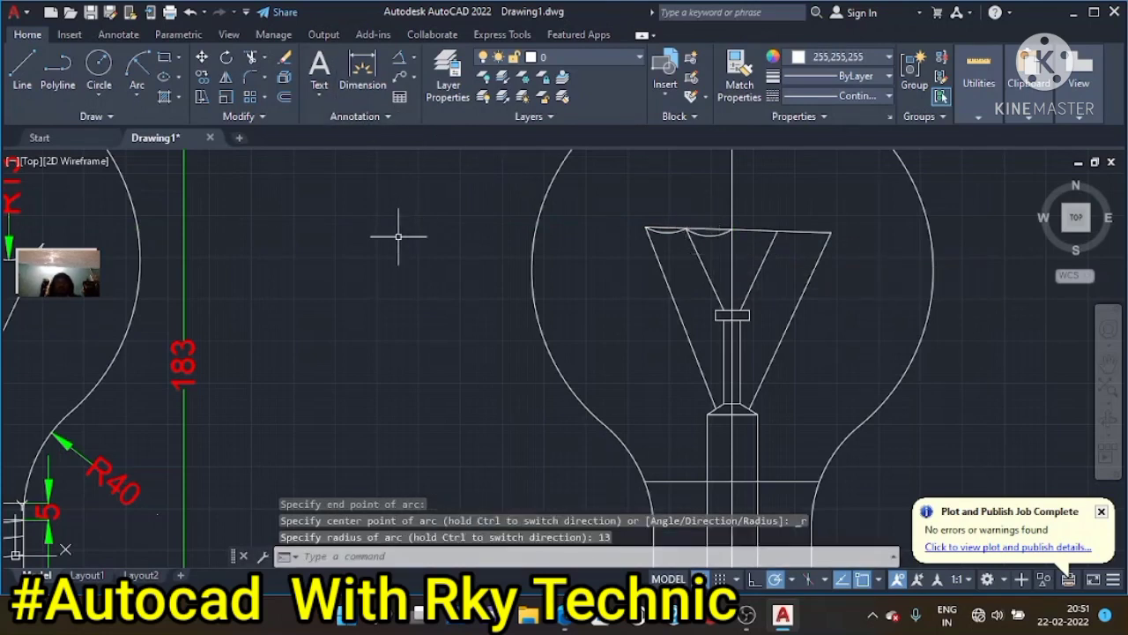
key(Escape)
key(Escape)
key(Escape)
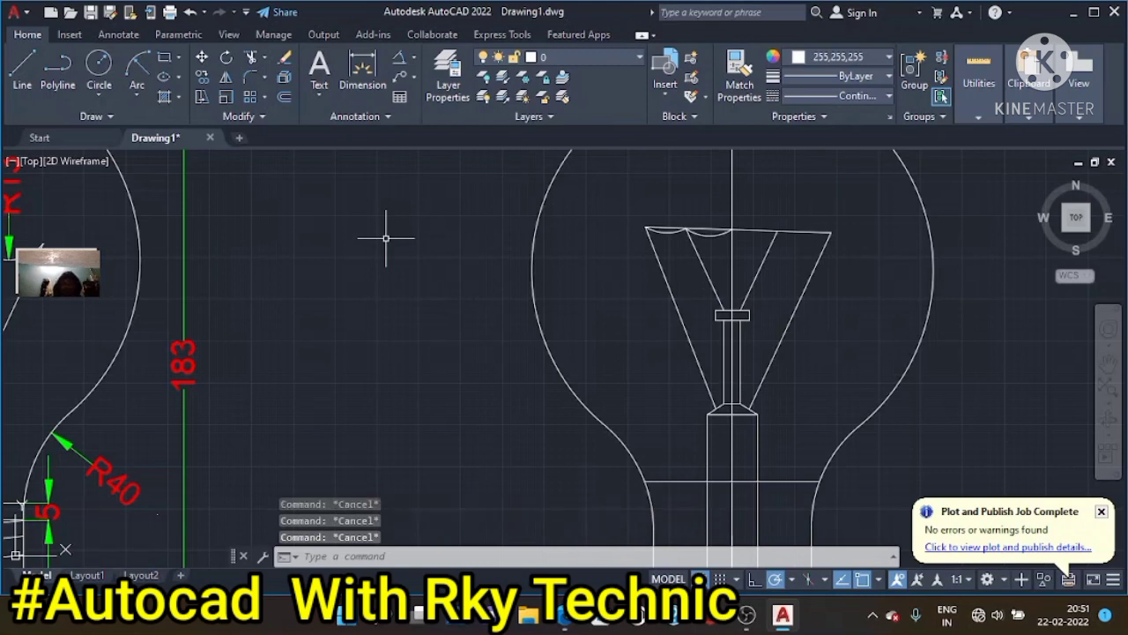
Mirror the two top arcs across the vertical centre line, keeping originals, then select the two misplaced copies
text(mi)
key(Return)
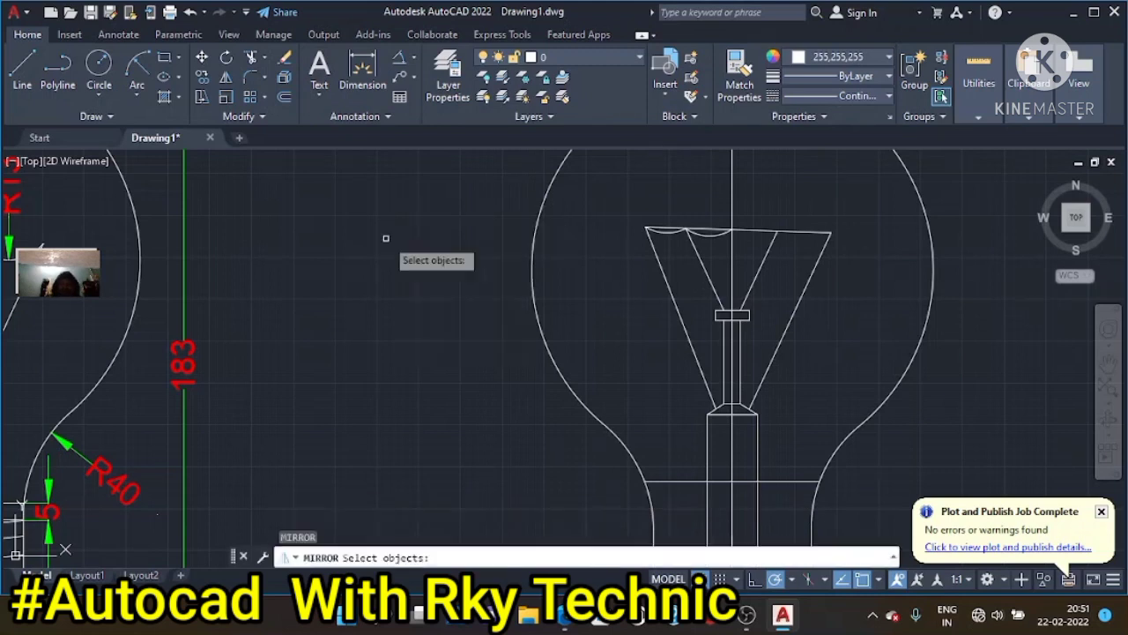
click(707, 233)
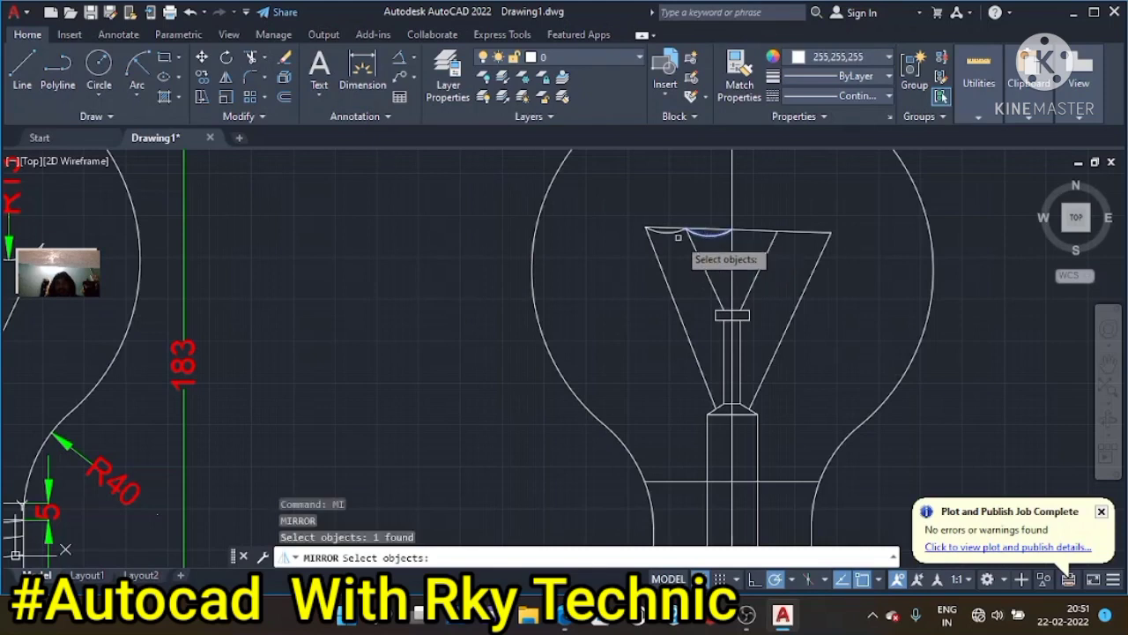
click(677, 234)
key(Return)
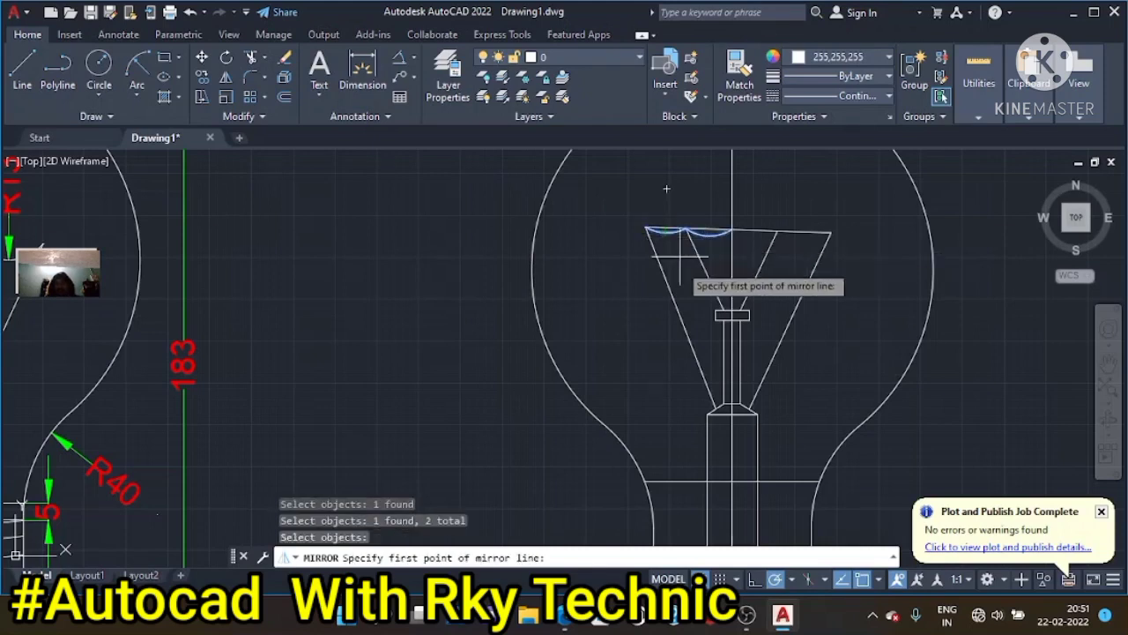
click(732, 311)
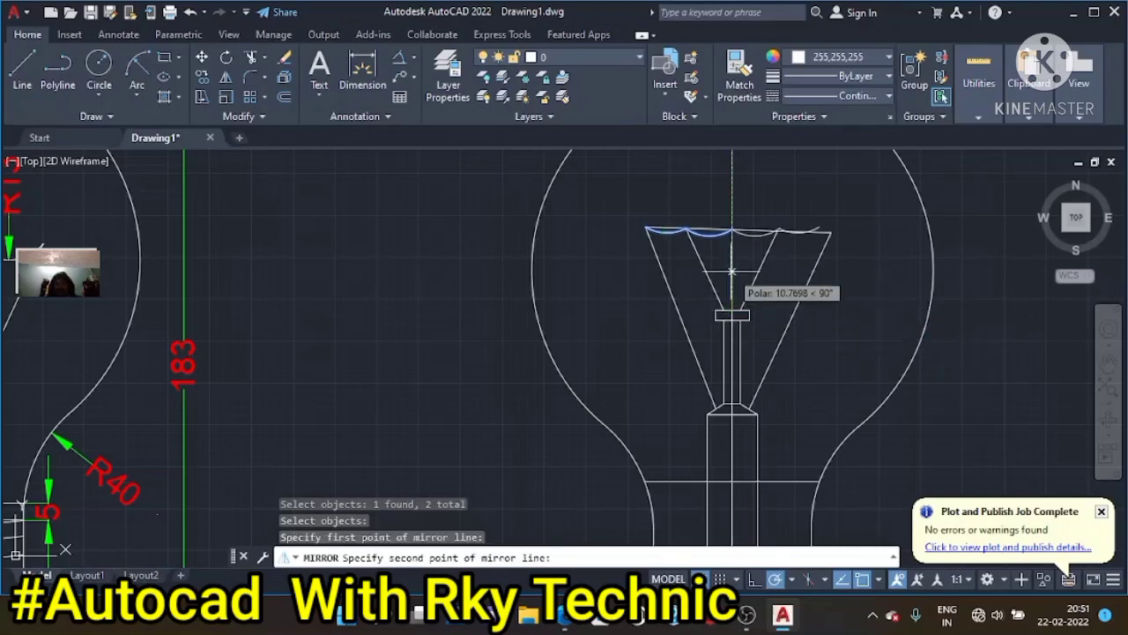
click(730, 256)
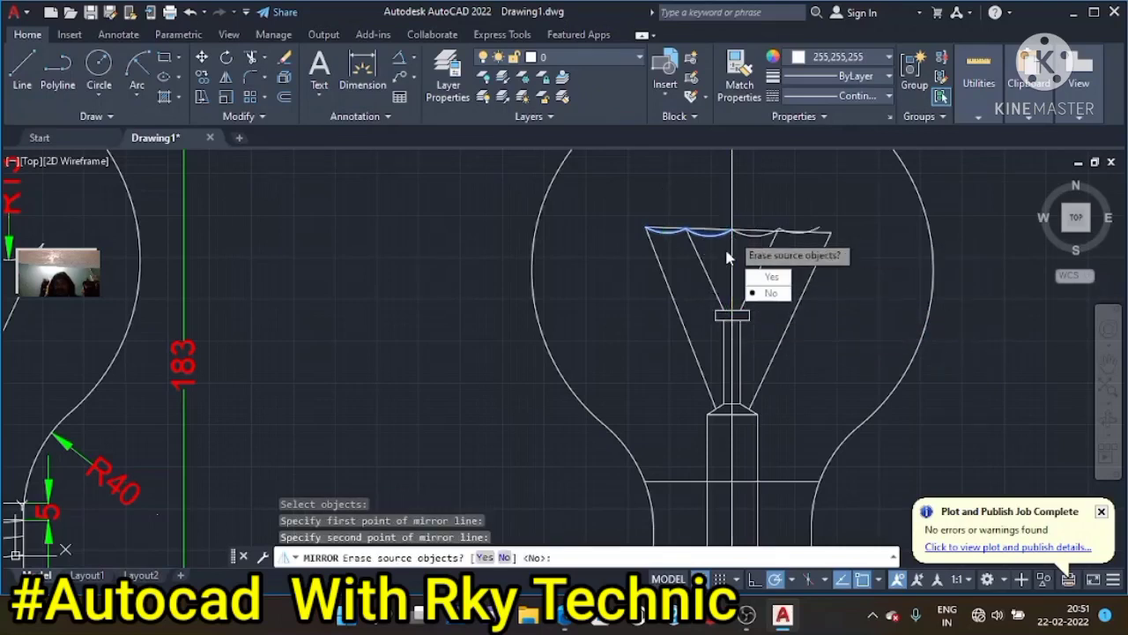
click(750, 299)
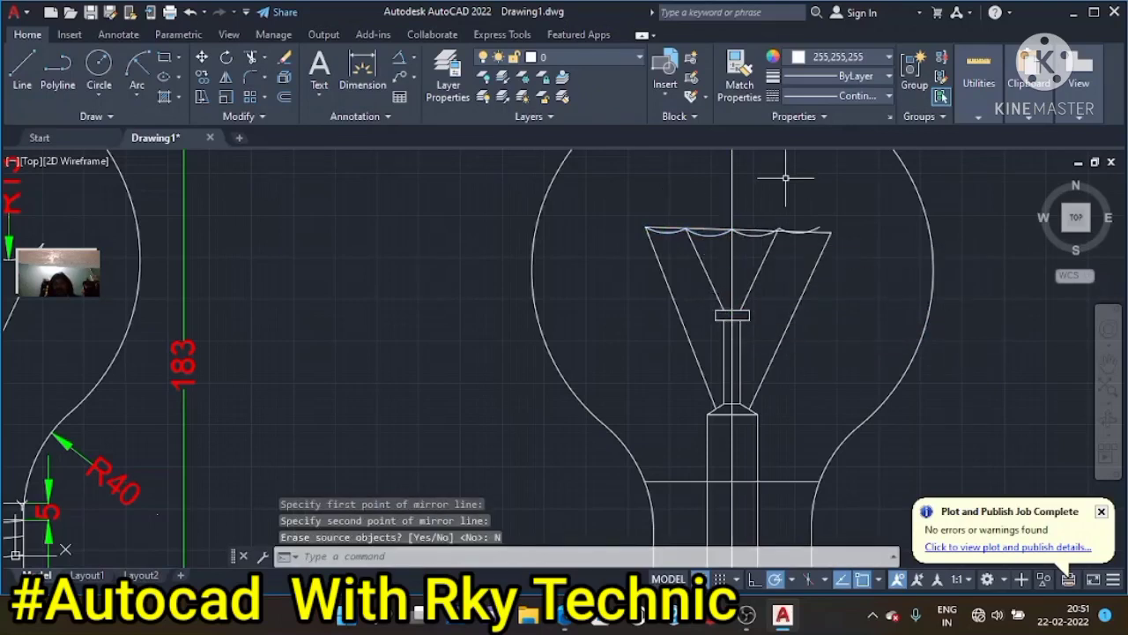
click(763, 233)
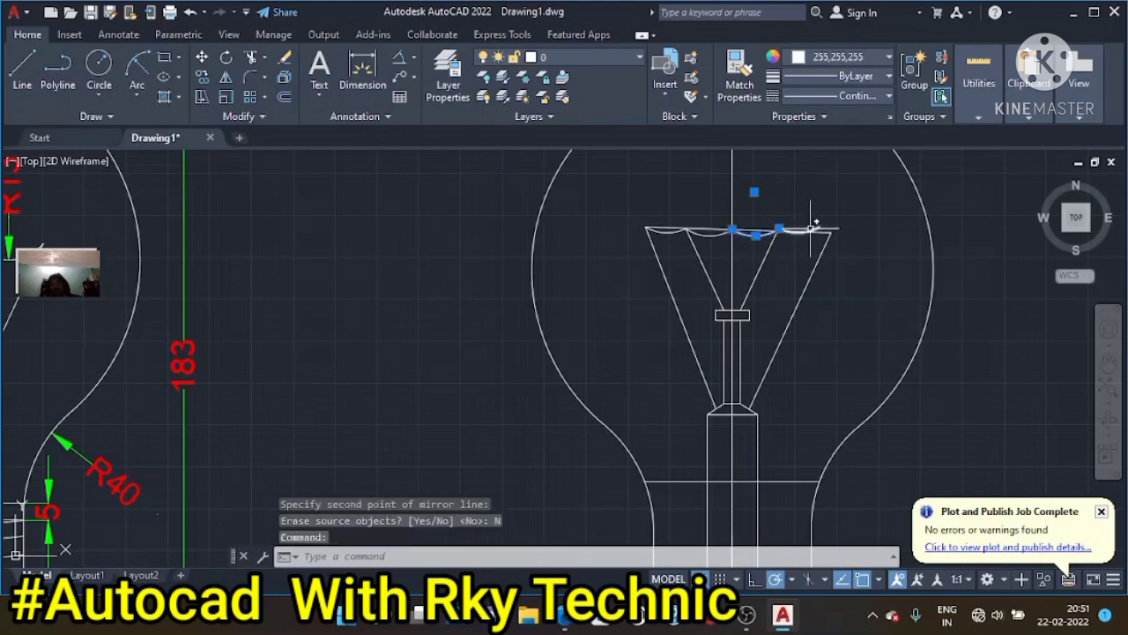
click(810, 229)
Delete the misplaced arcs and draw a radius-13 arc on the funnel top's right part
key(Delete)
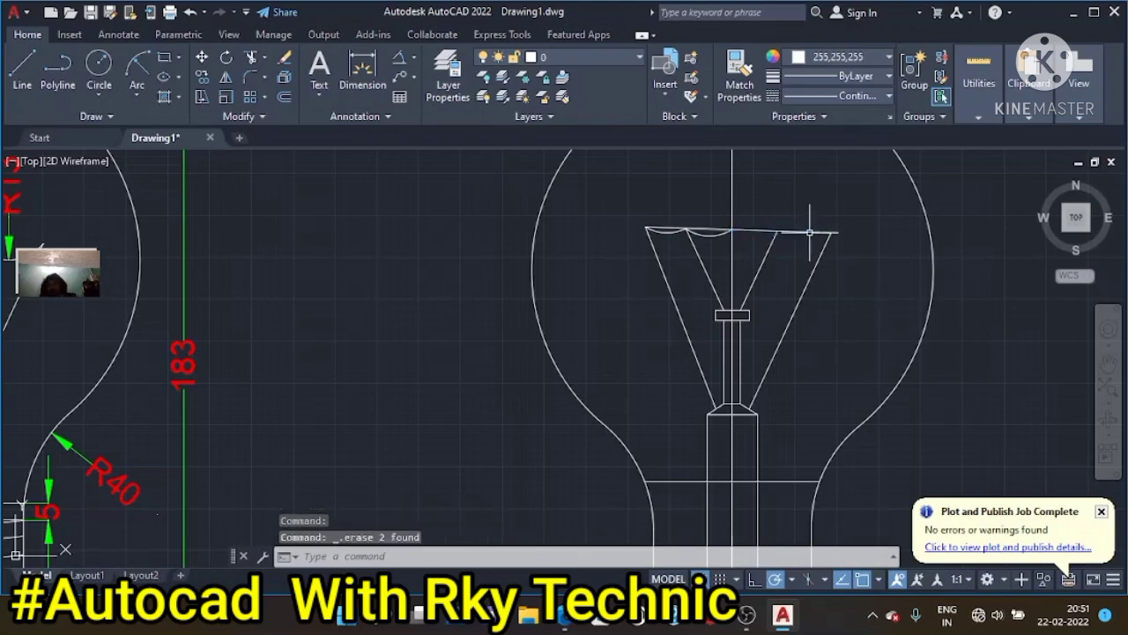
click(137, 66)
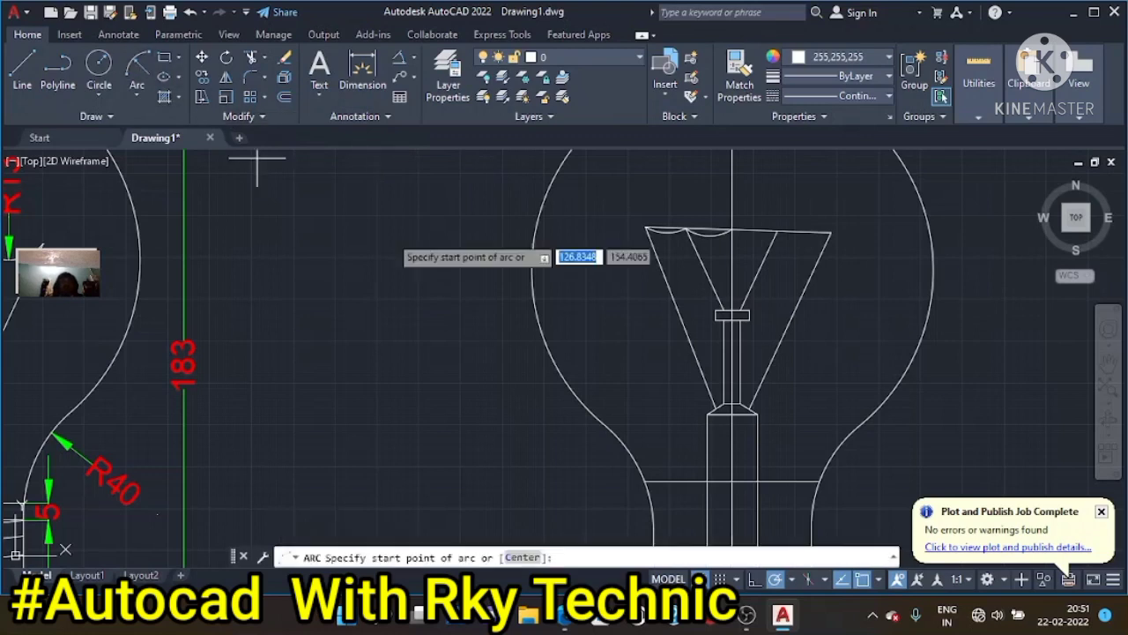
click(775, 231)
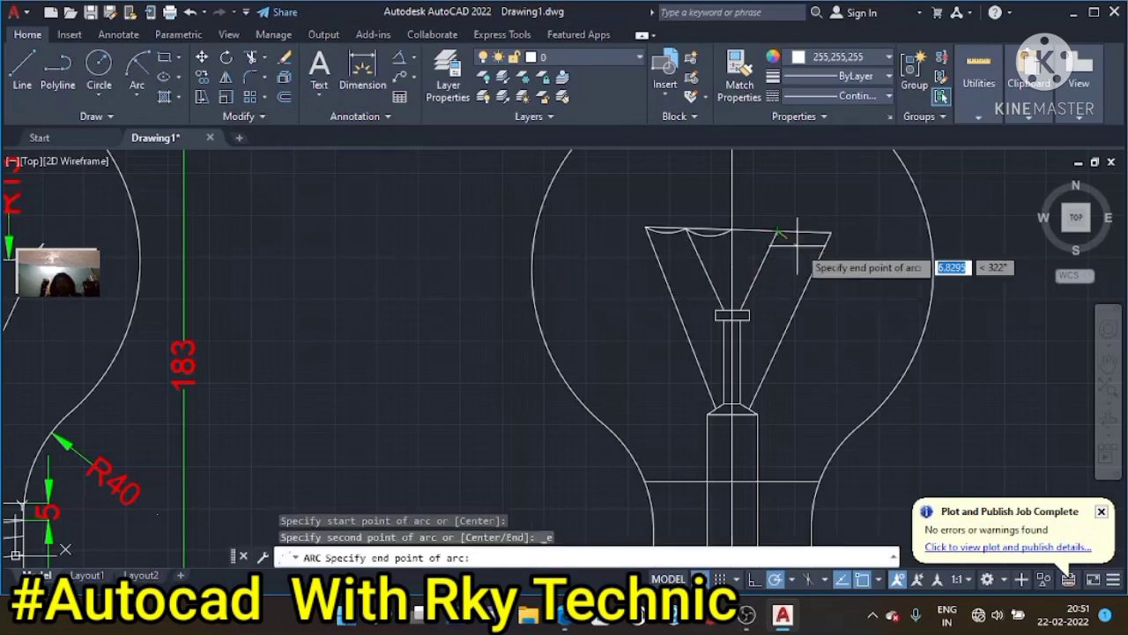
click(830, 233)
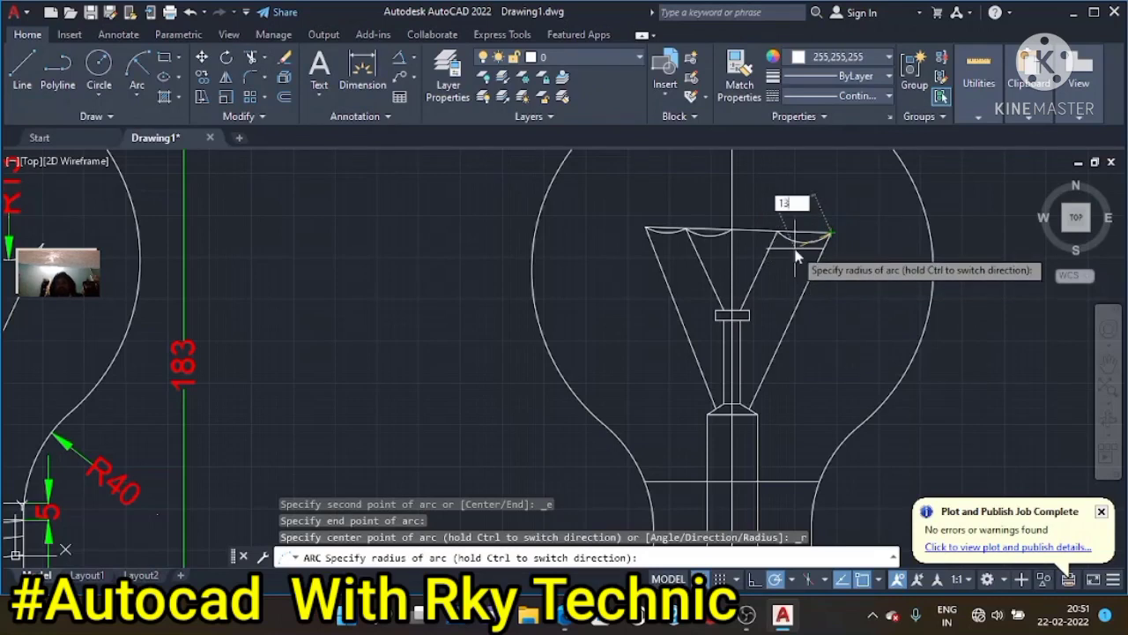
key(Return)
key(Return)
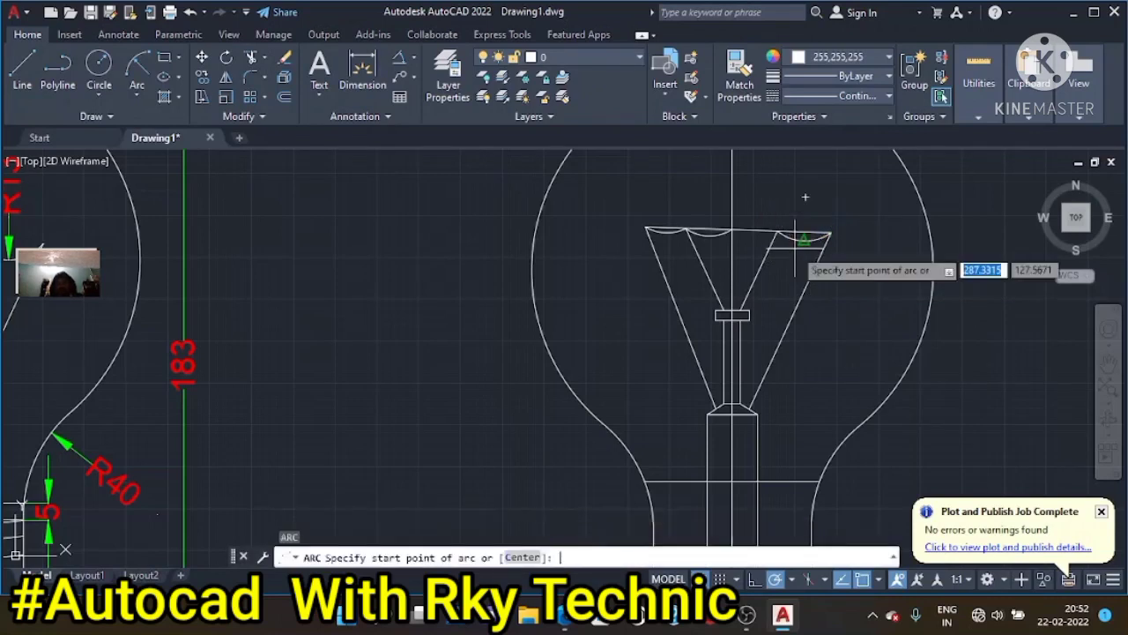
Attempt two arcs between the centre line and right endpoint, cancelling both
scroll(775, 238, up, 2)
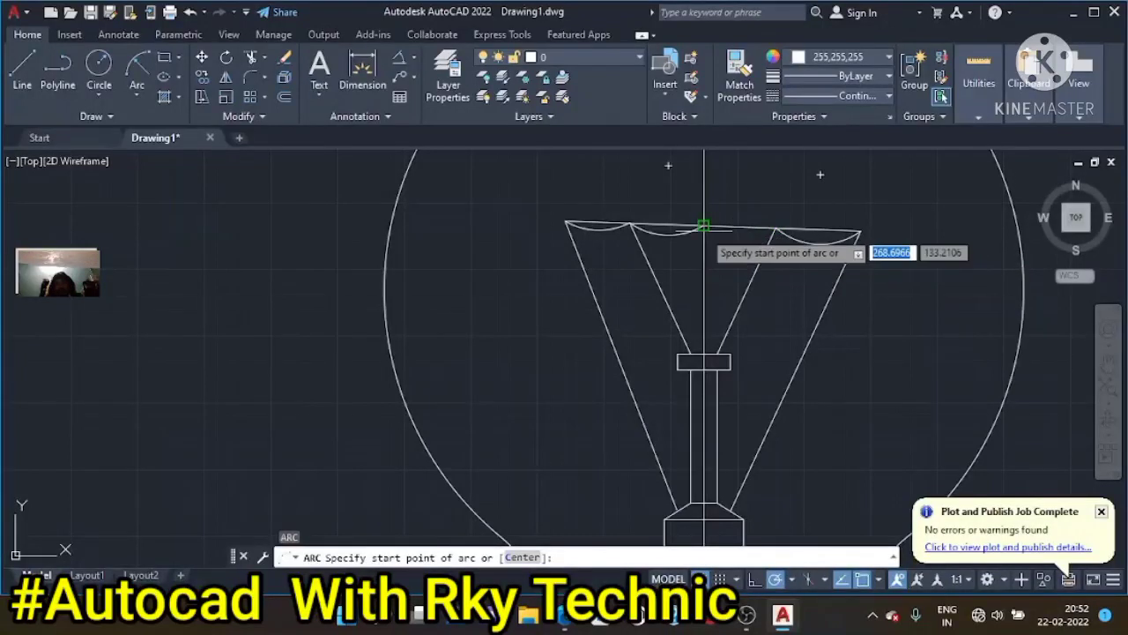
click(703, 227)
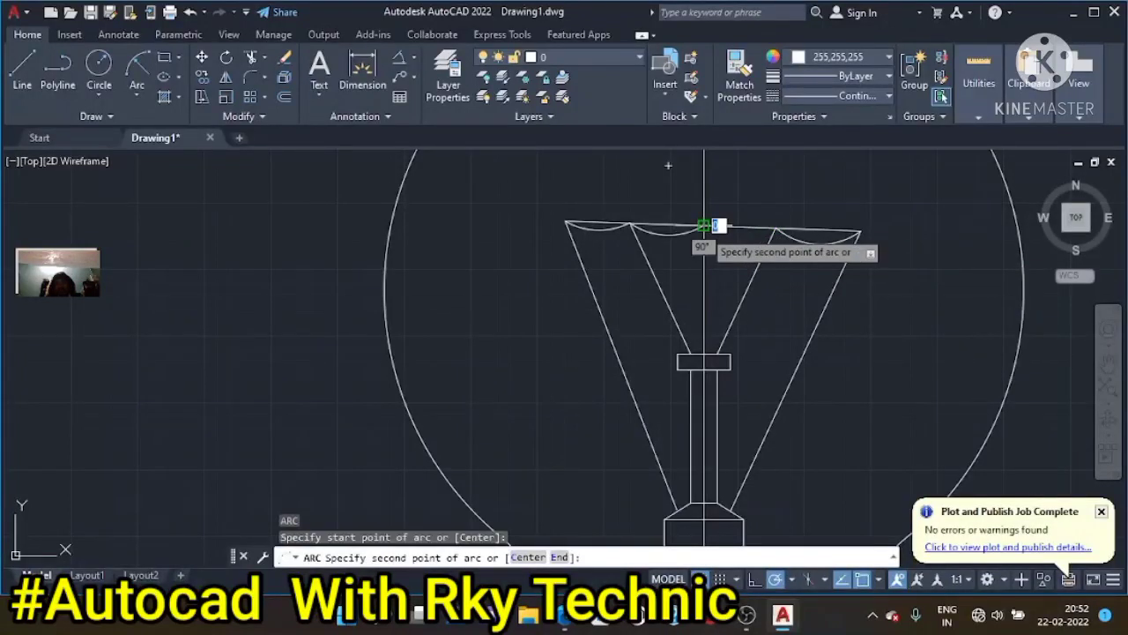
click(773, 231)
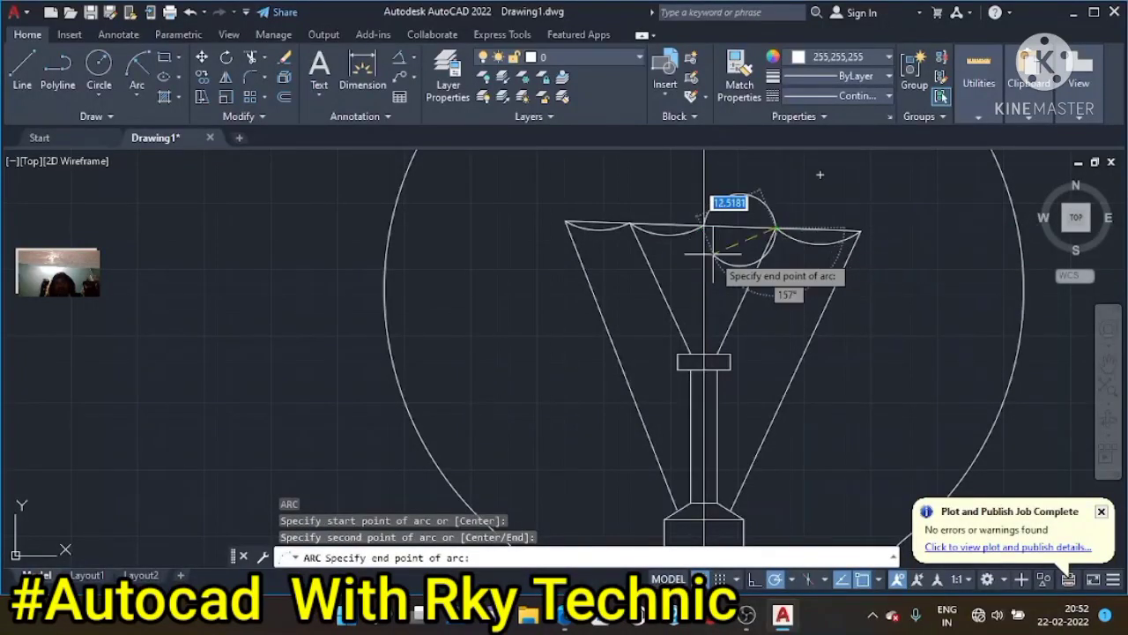
key(Escape)
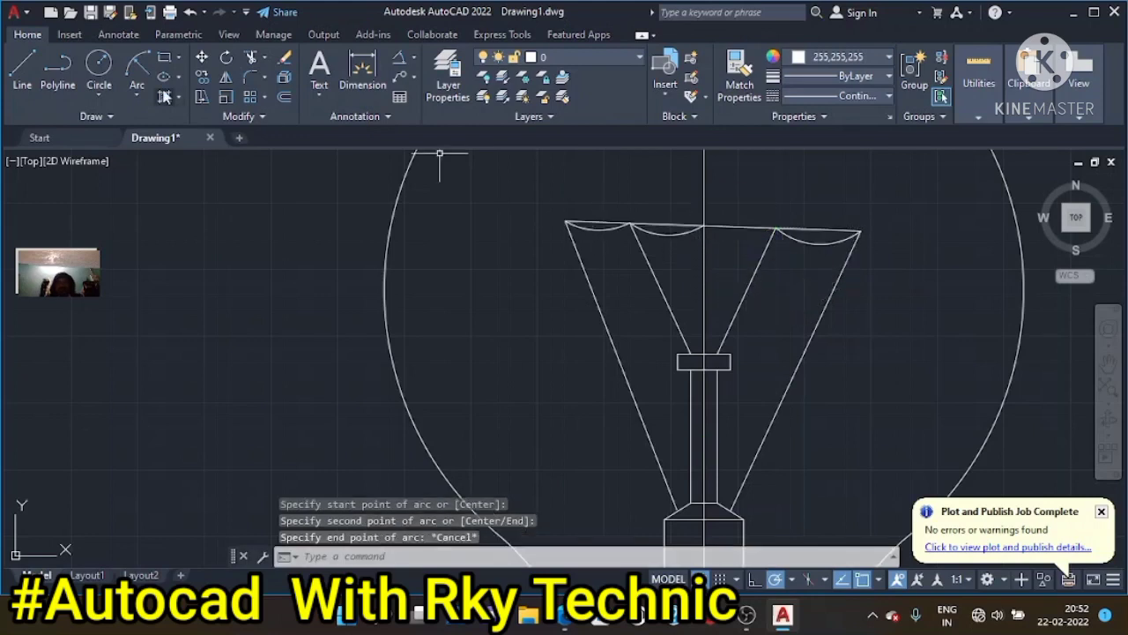
click(132, 69)
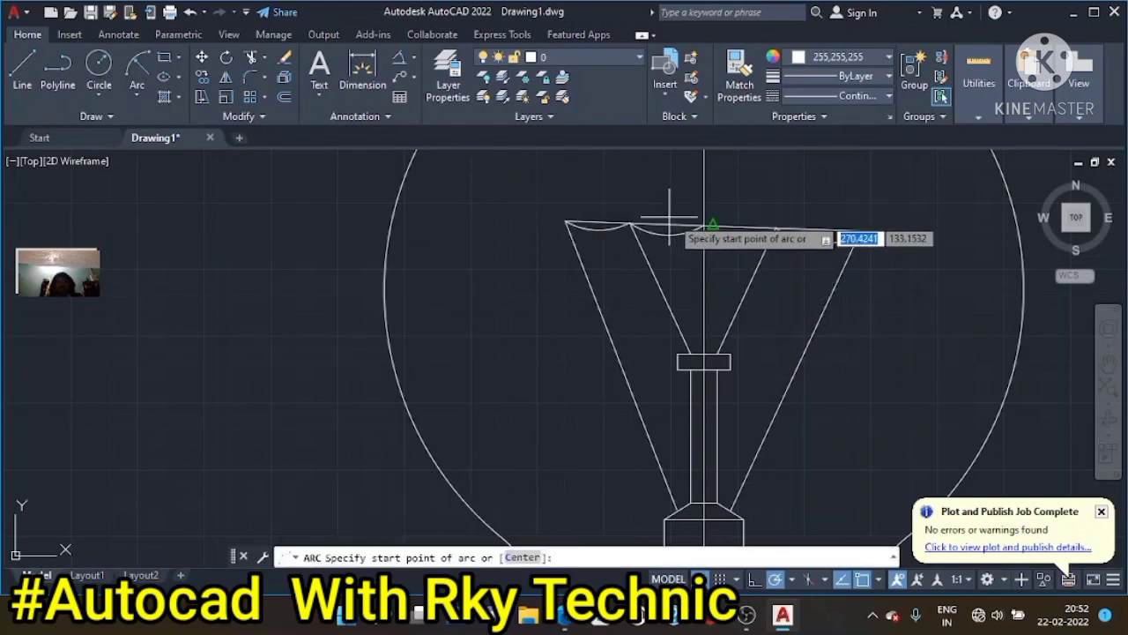
click(775, 228)
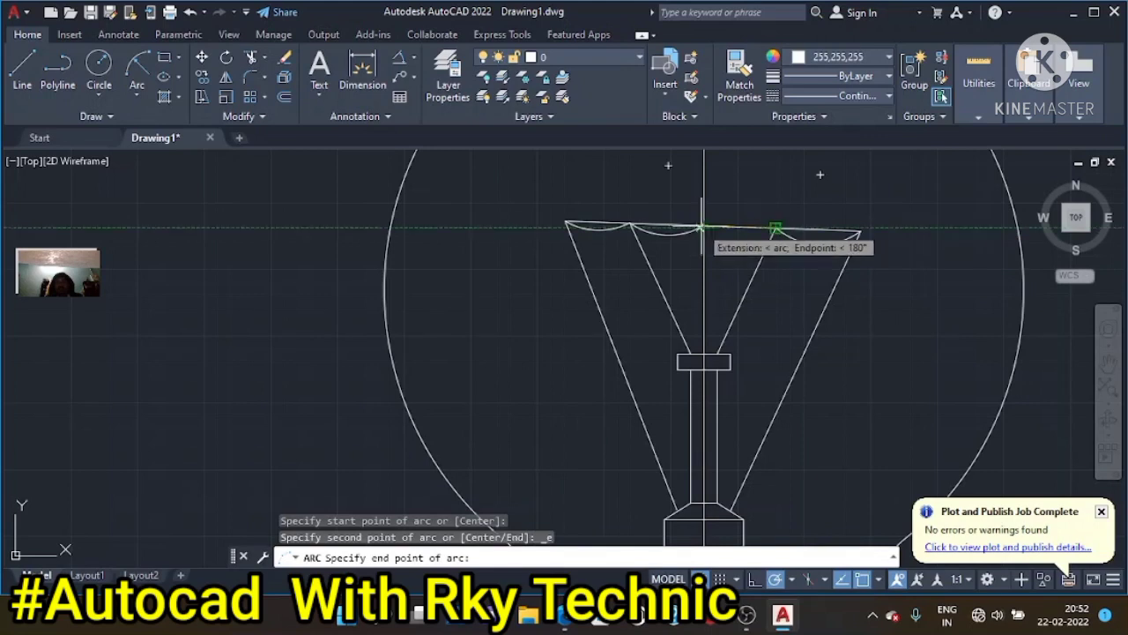
click(703, 225)
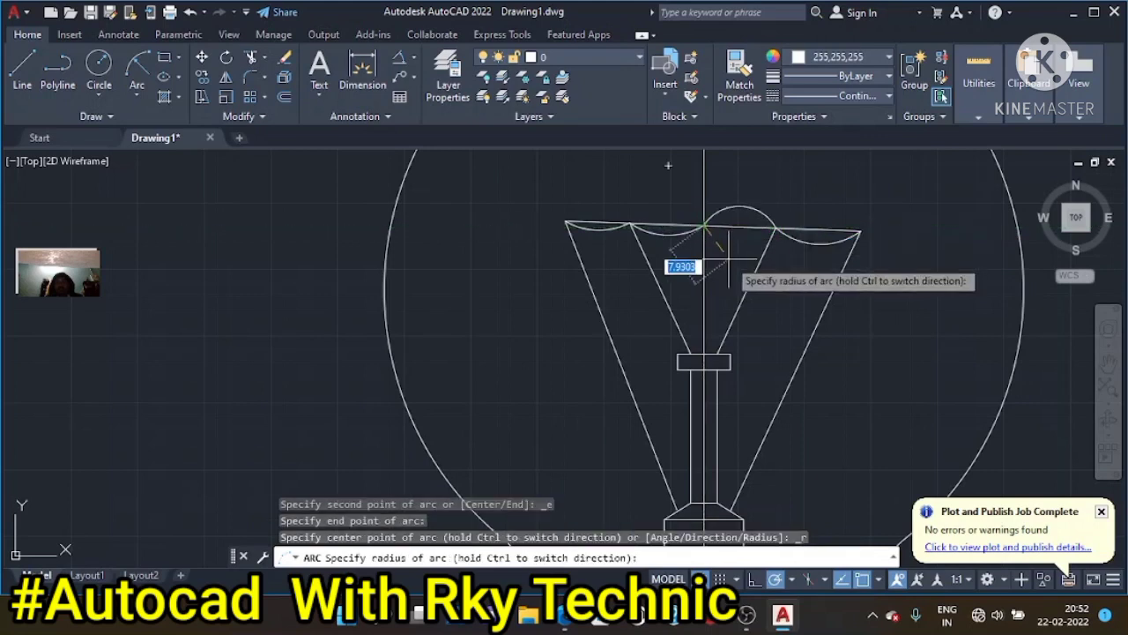
key(Escape)
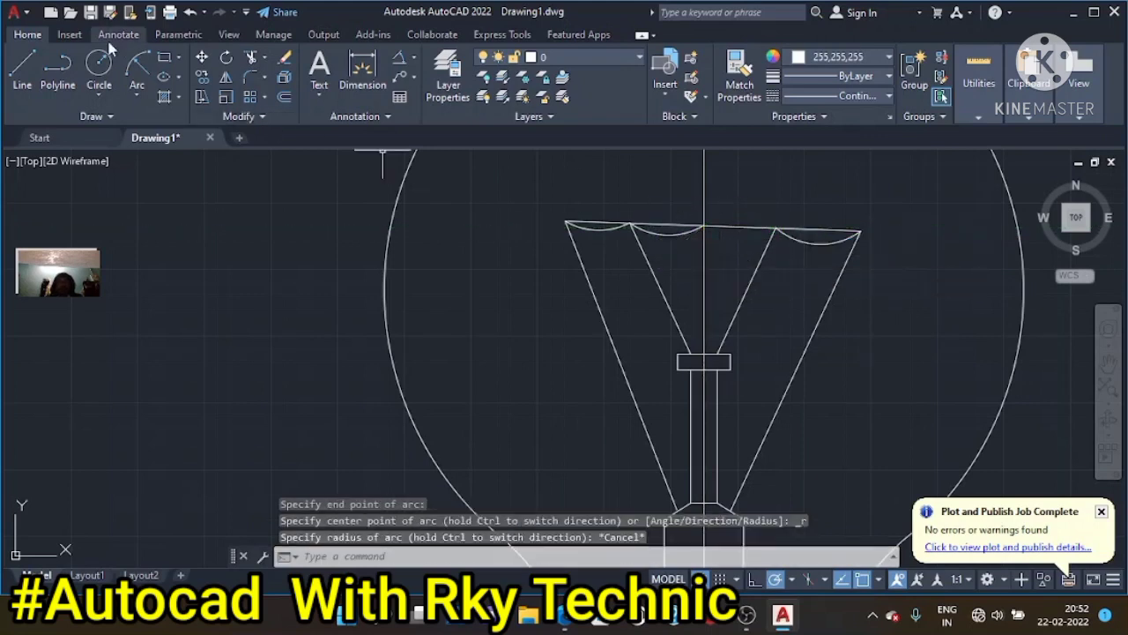
Draw a radius-13 arc from the centre line to the right endpoint and delete the straight top line
click(137, 63)
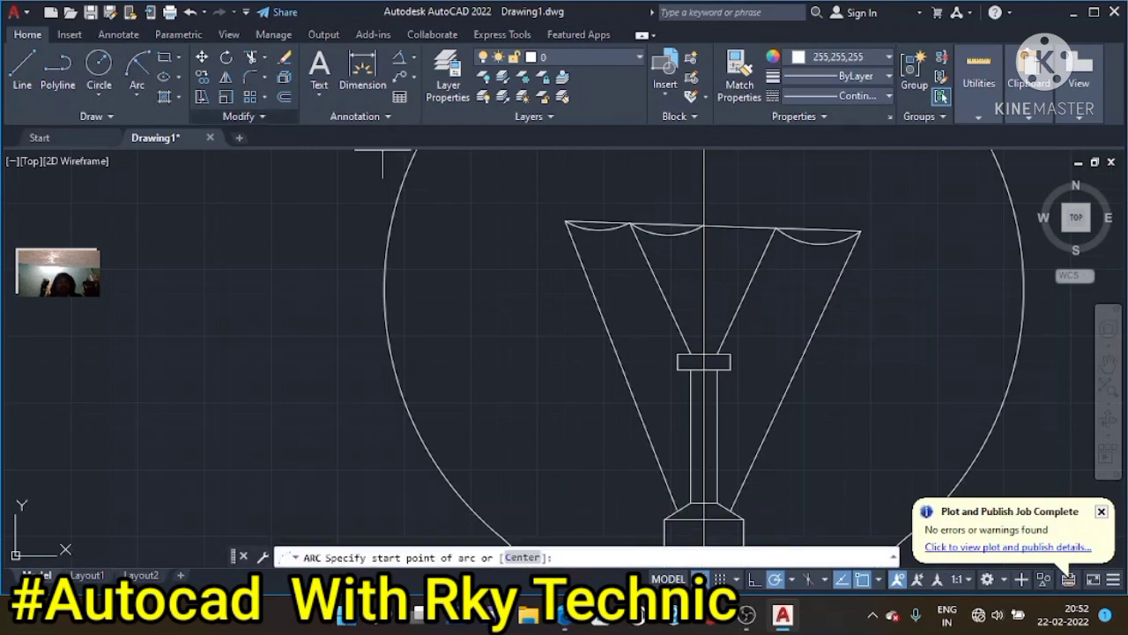
click(704, 226)
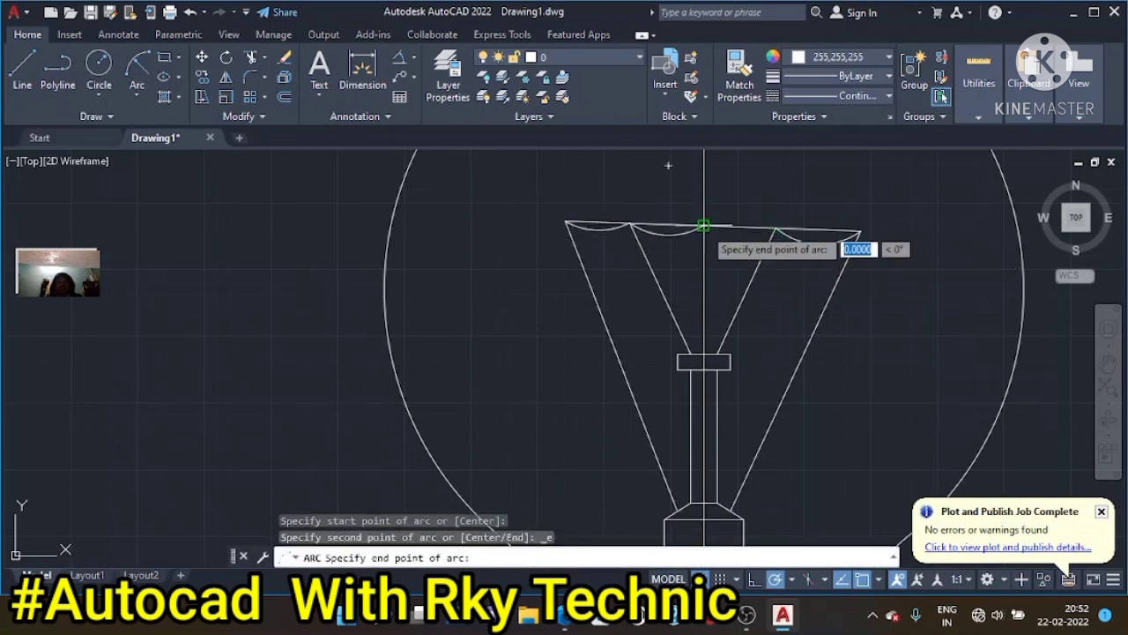
click(776, 226)
text(13)
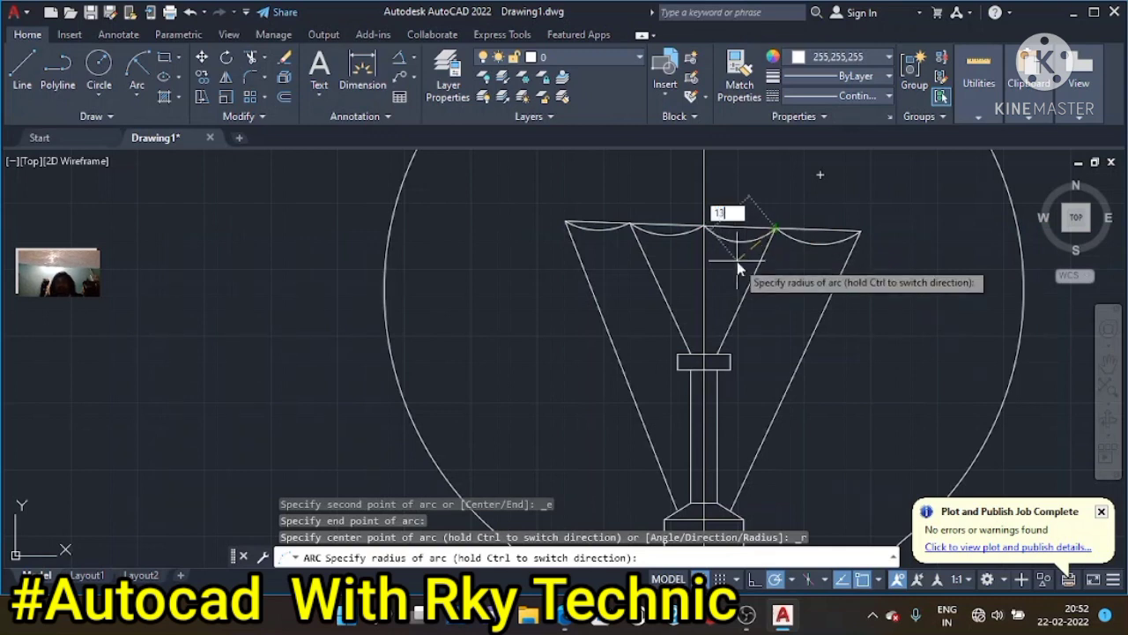
key(Return)
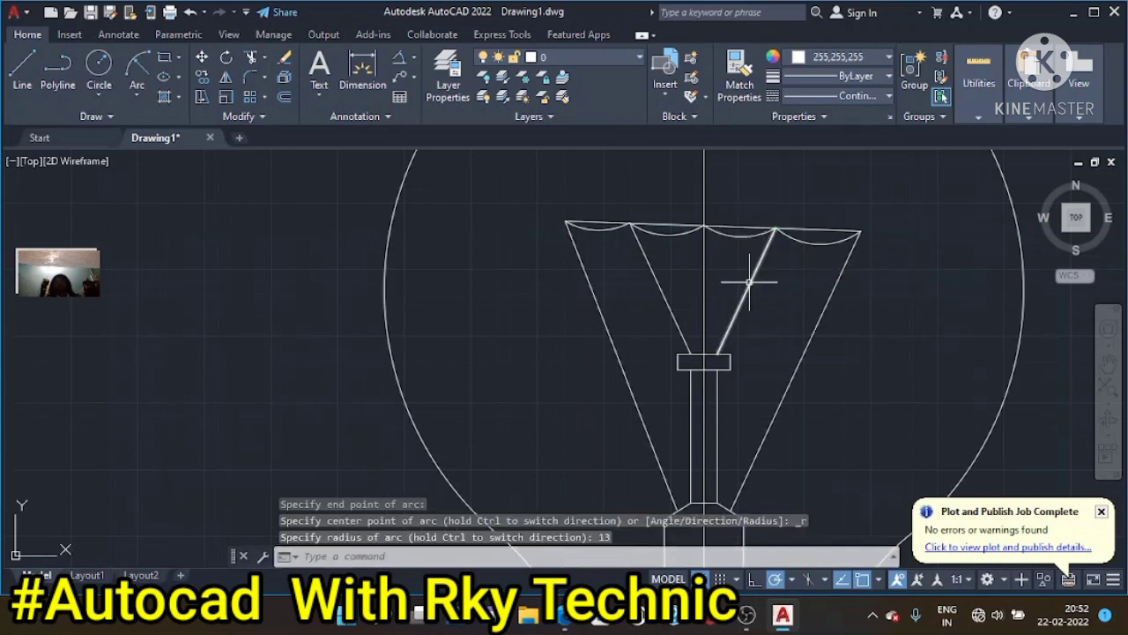
key(Escape)
click(739, 224)
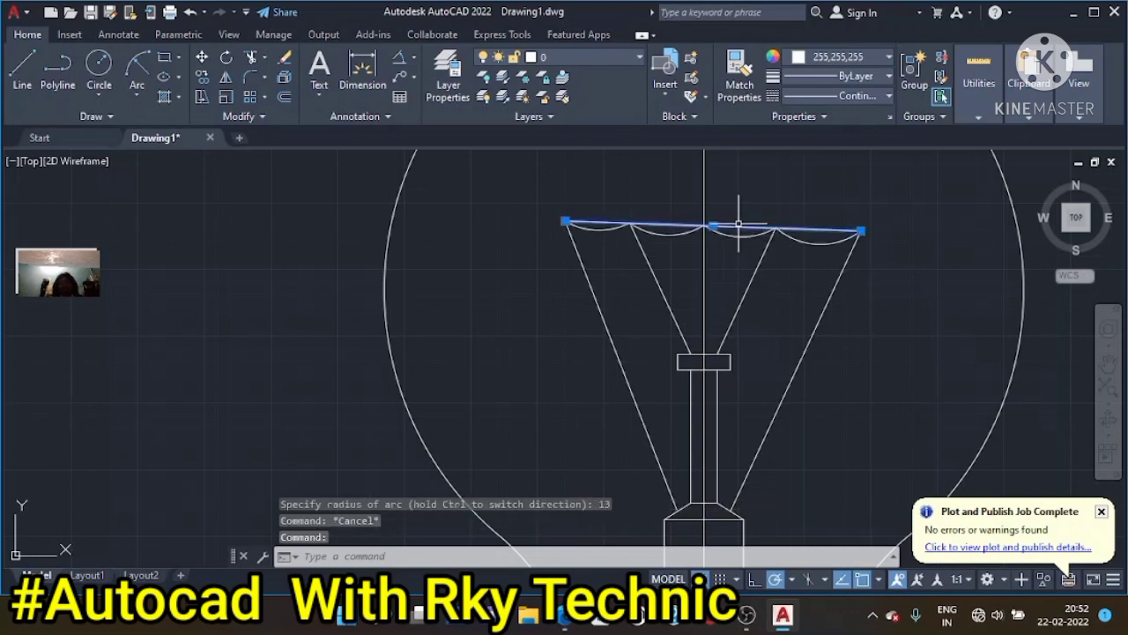
key(Delete)
Draw a slanted thread line from 5 units above the base corner to the base's left edge
scroll(723, 221, down, 3)
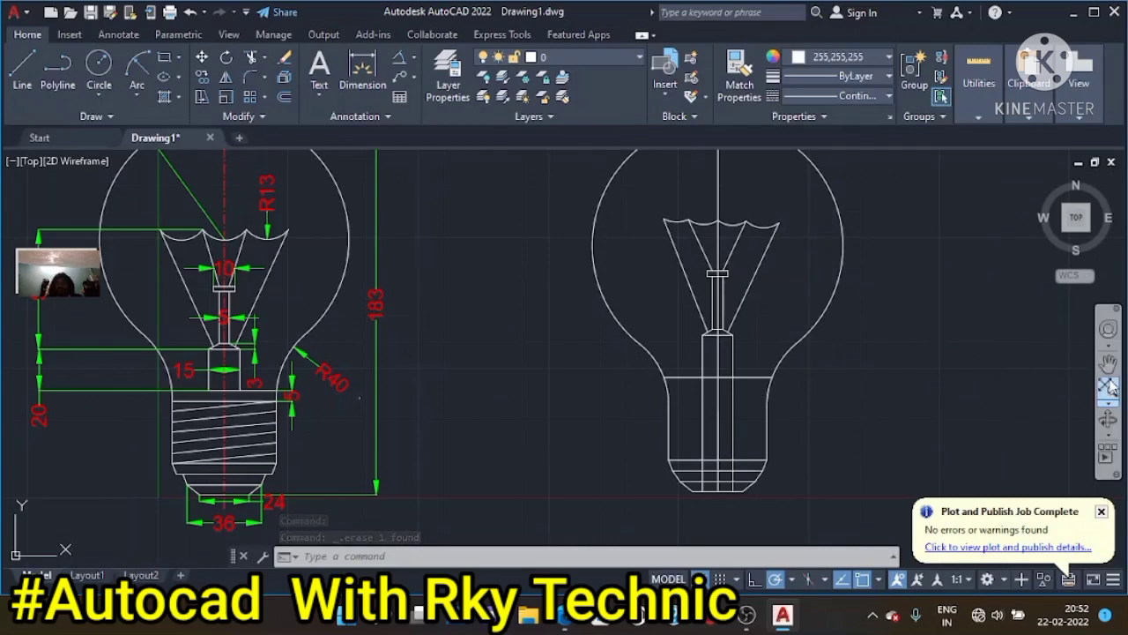
click(1108, 357)
mouse_move(899, 341)
mouse_down()
mouse_move(849, 417)
mouse_move(823, 360)
mouse_up()
key(Escape)
key(Escape)
key(Escape)
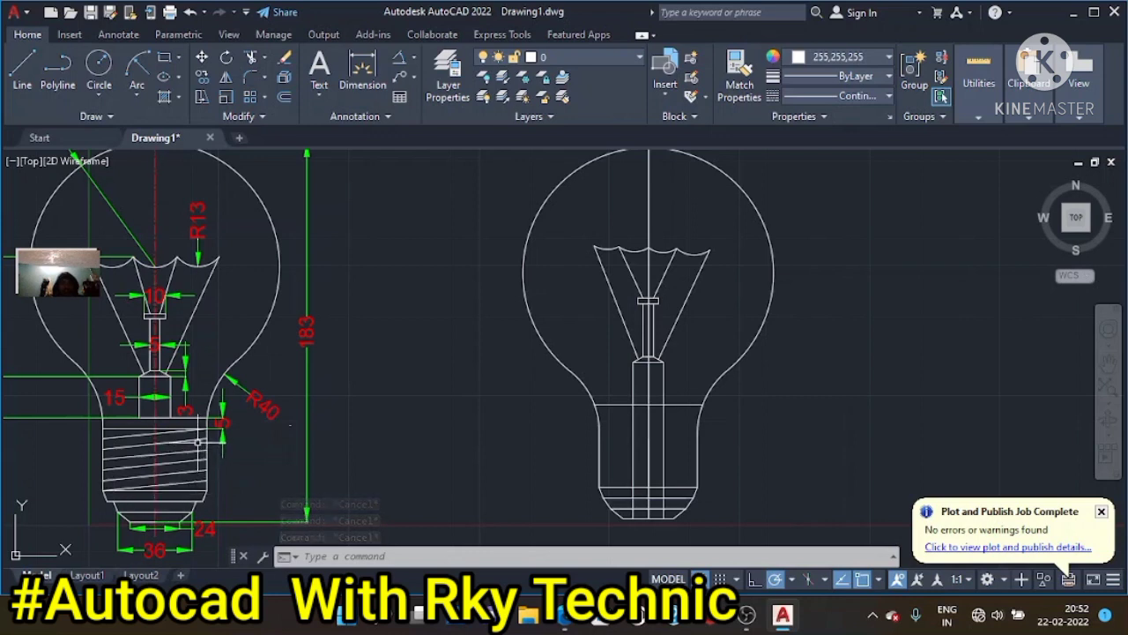
text(l)
key(Return)
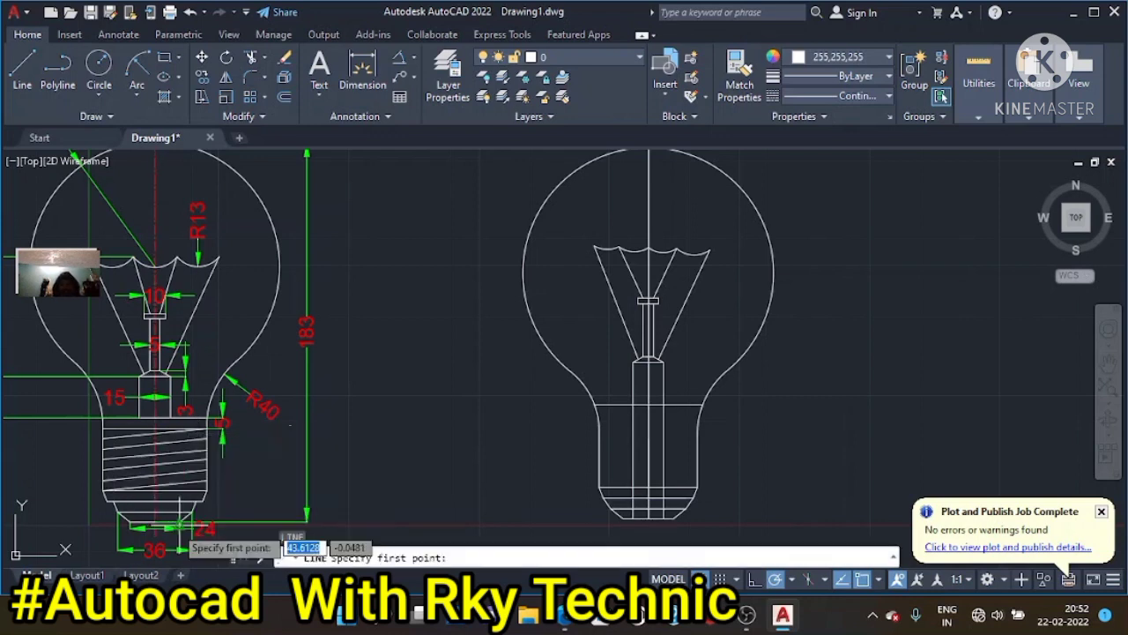
scroll(588, 486, up, 2)
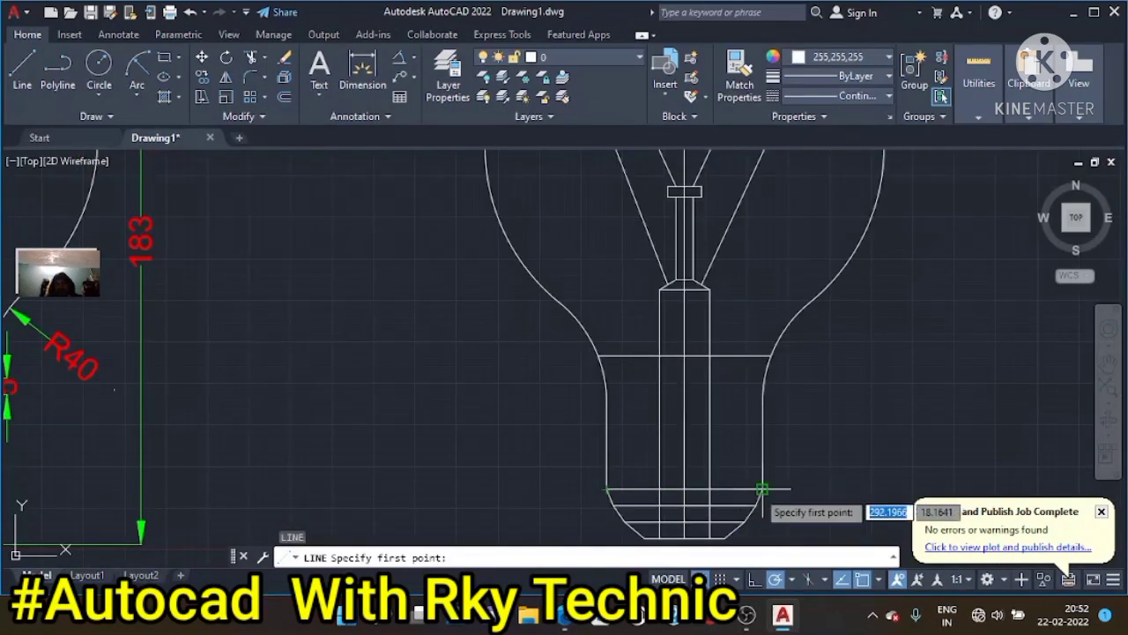
text(5)
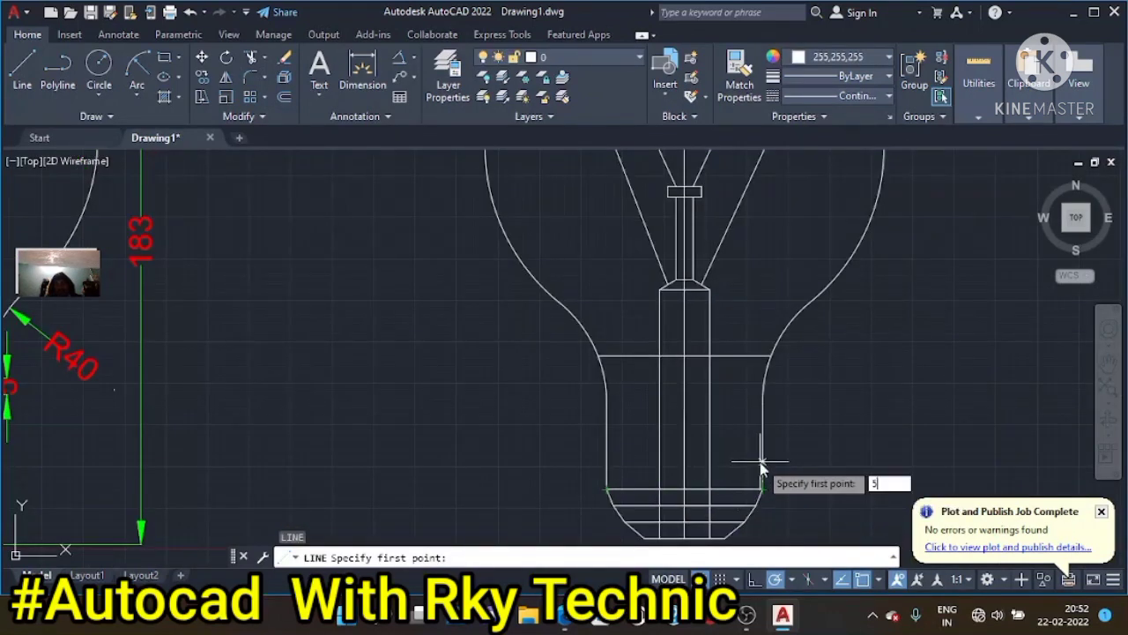
key(Return)
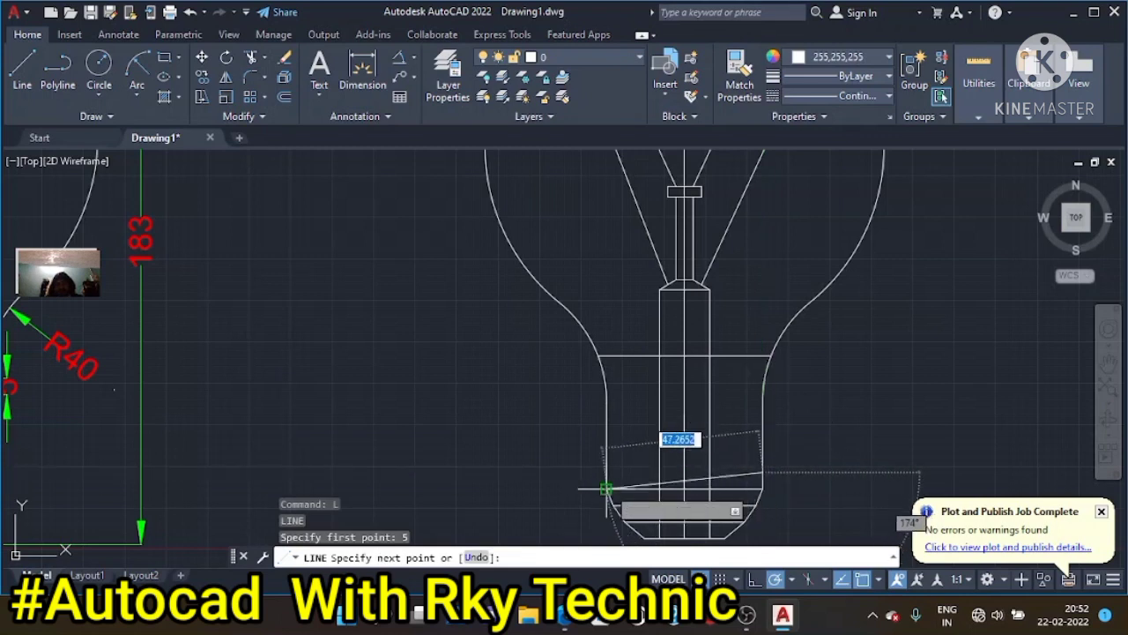
click(605, 488)
key(Escape)
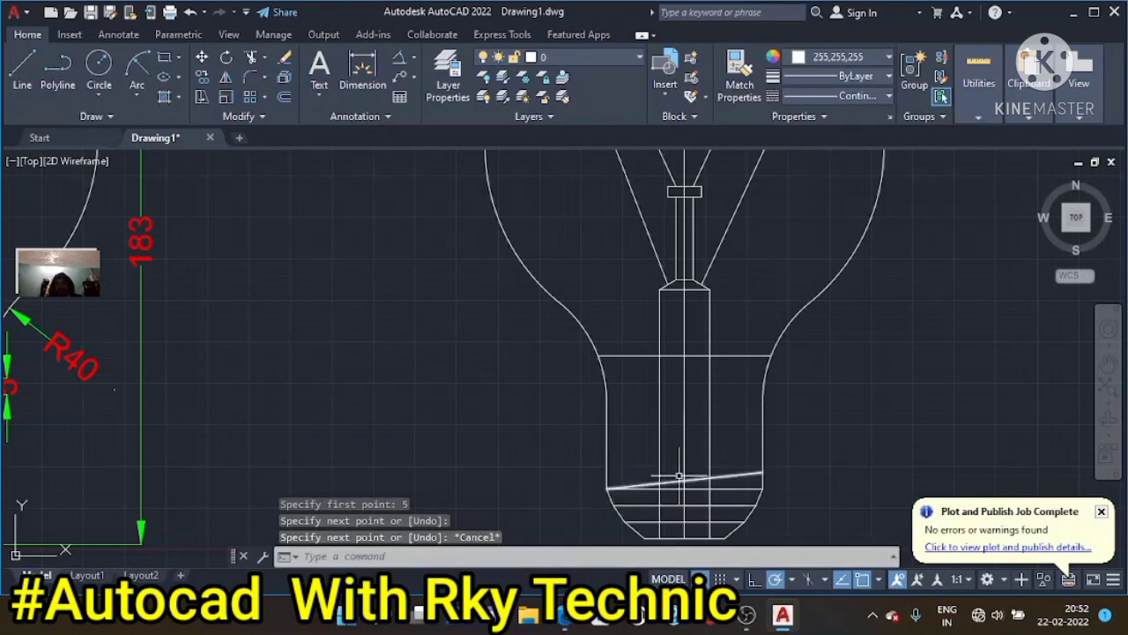
key(Escape)
key(Escape)
click(710, 444)
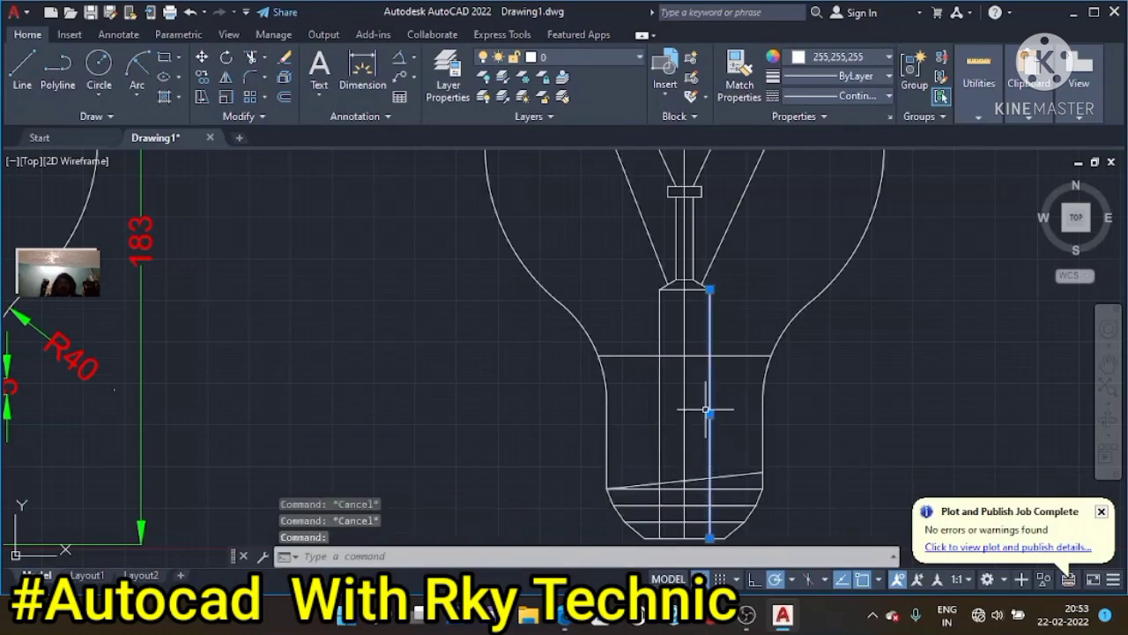
Trim the stray vertical line pieces around the slanted line in the bulb base
key(Escape)
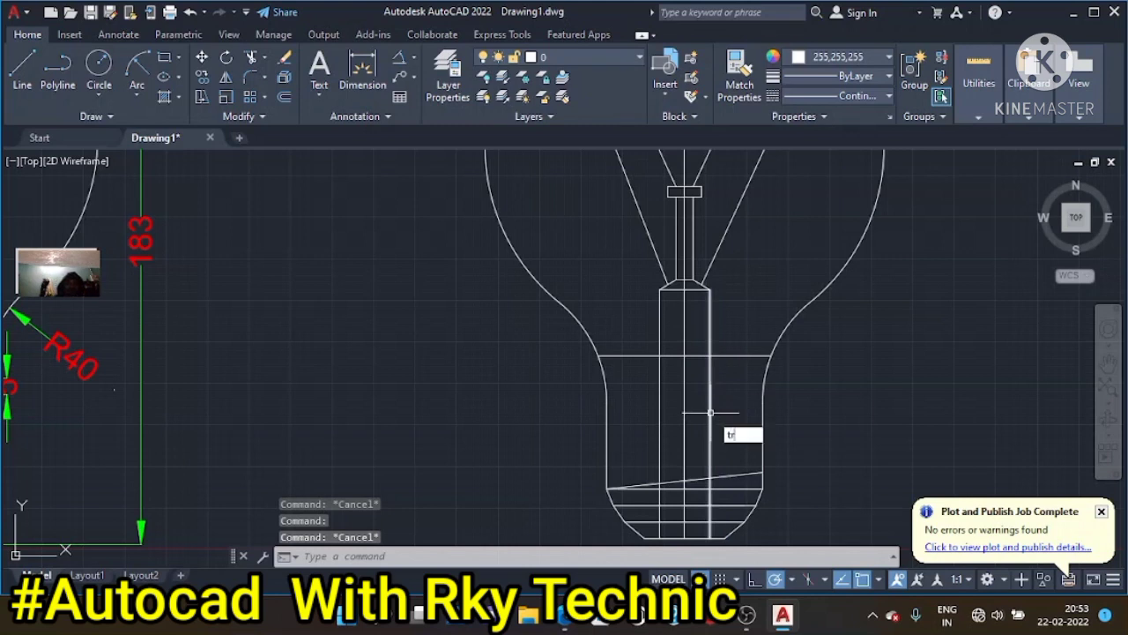
key(Return)
click(710, 411)
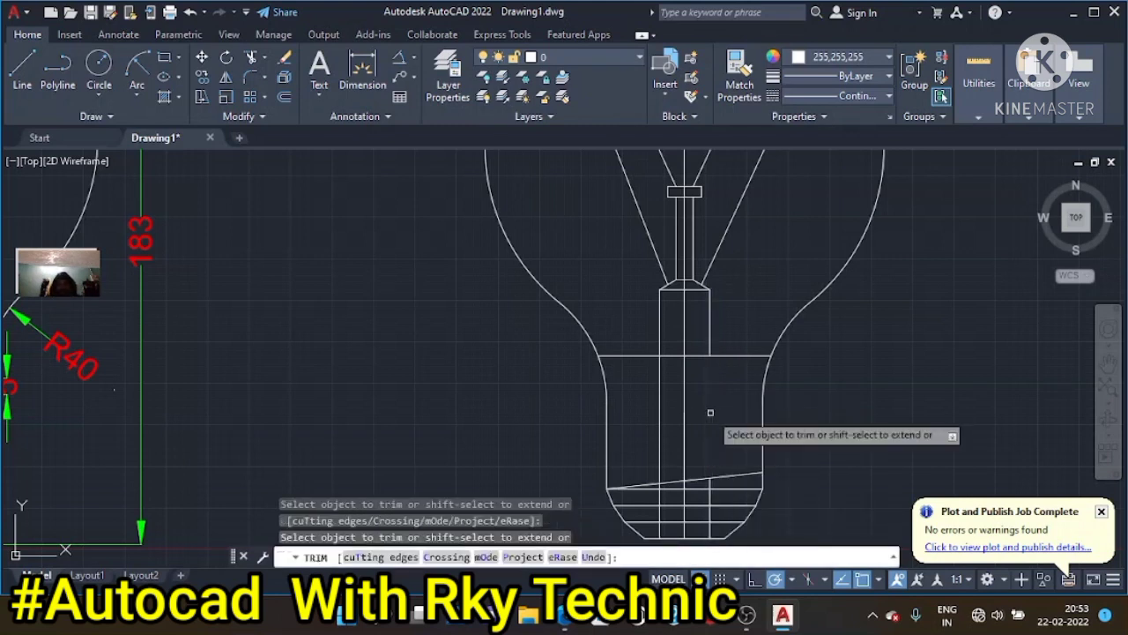
click(659, 414)
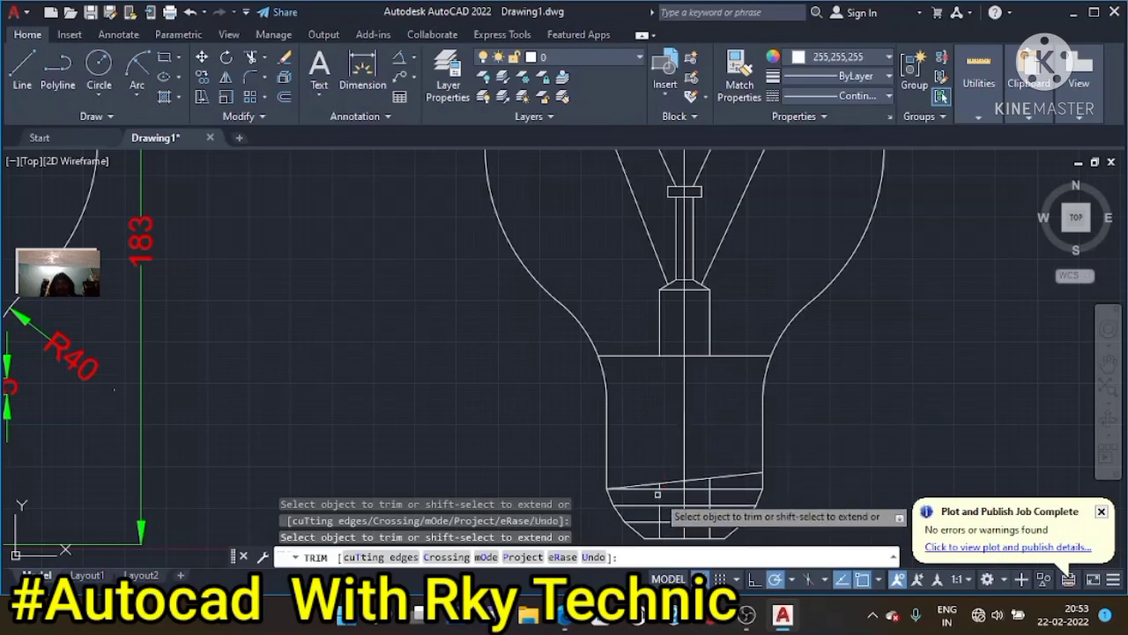
scroll(659, 492, up, 2)
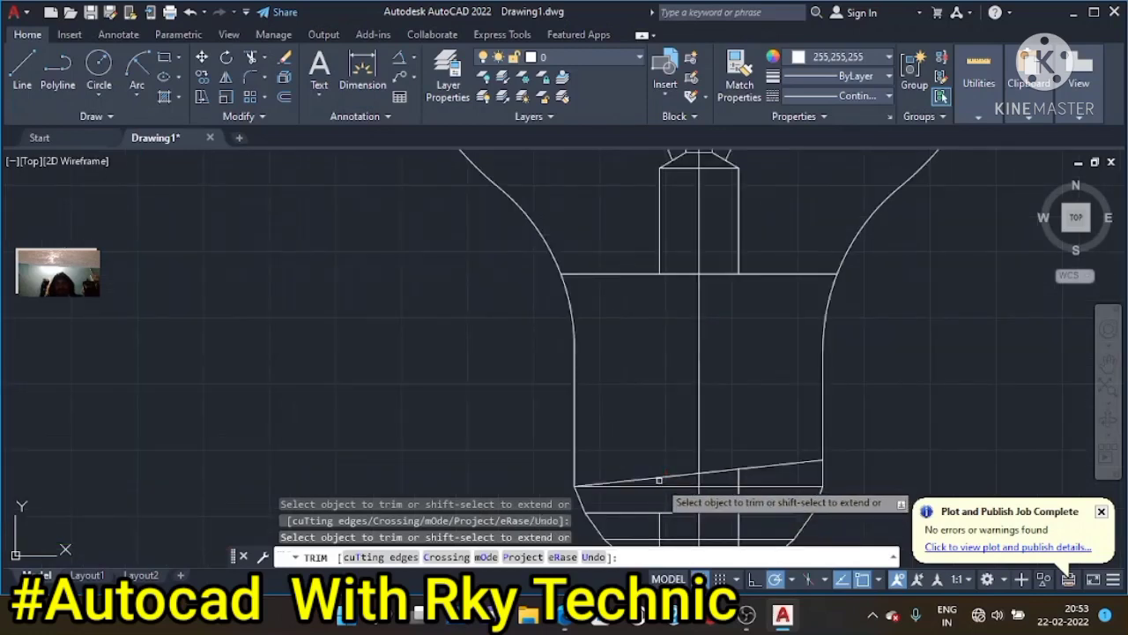
click(737, 476)
mouse_move(736, 498)
mouse_down()
mouse_move(732, 427)
mouse_move(740, 500)
mouse_up()
scroll(741, 499, down, 2)
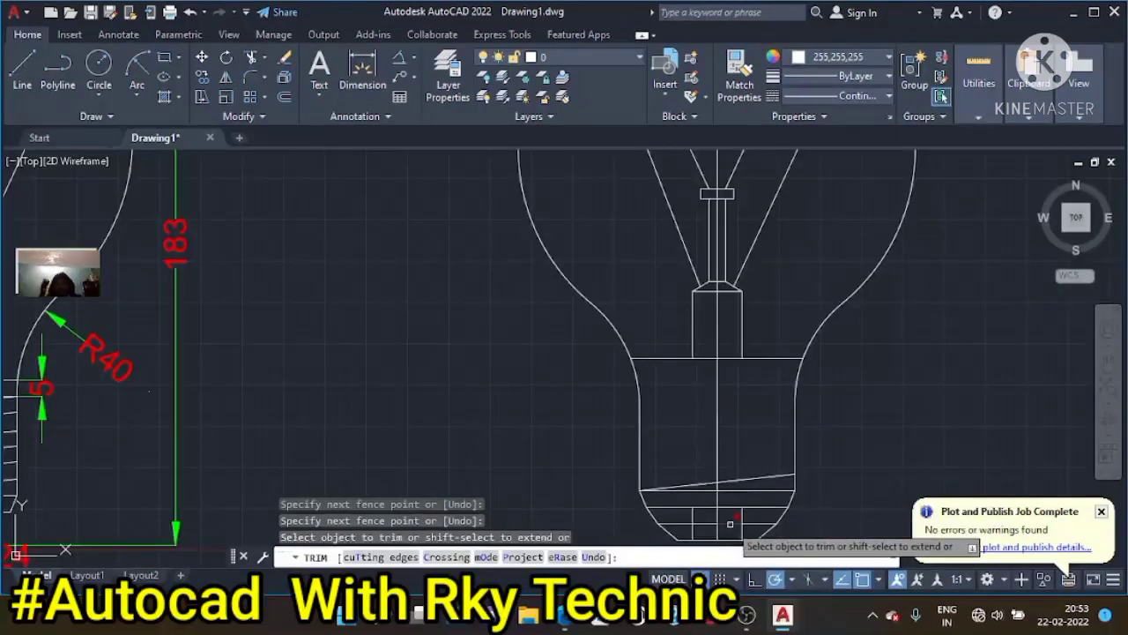
click(739, 520)
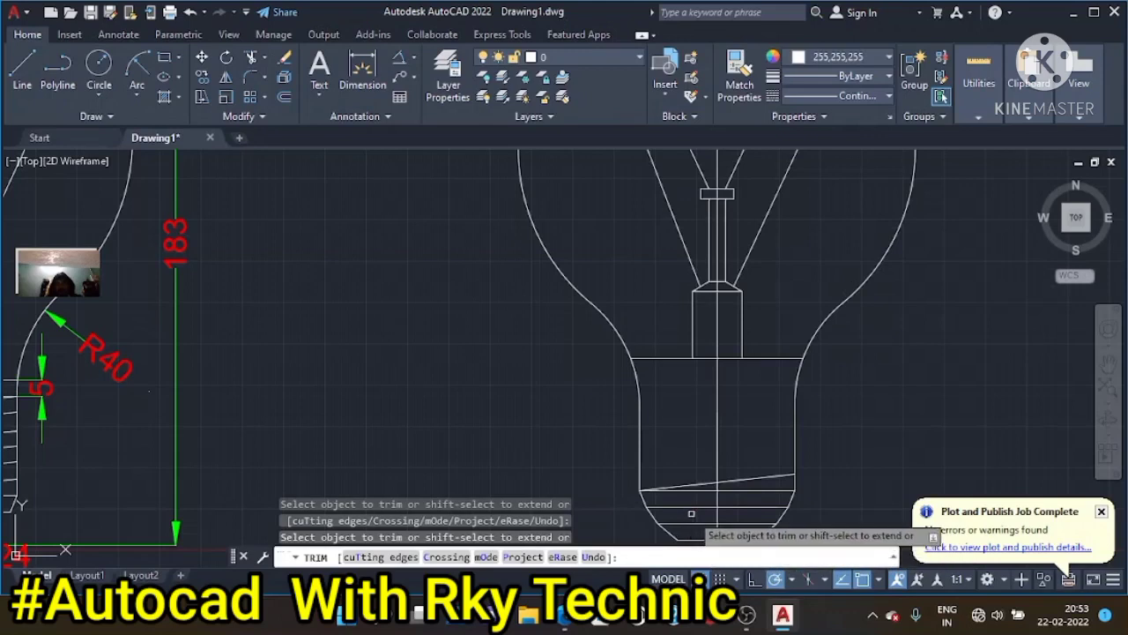
key(Escape)
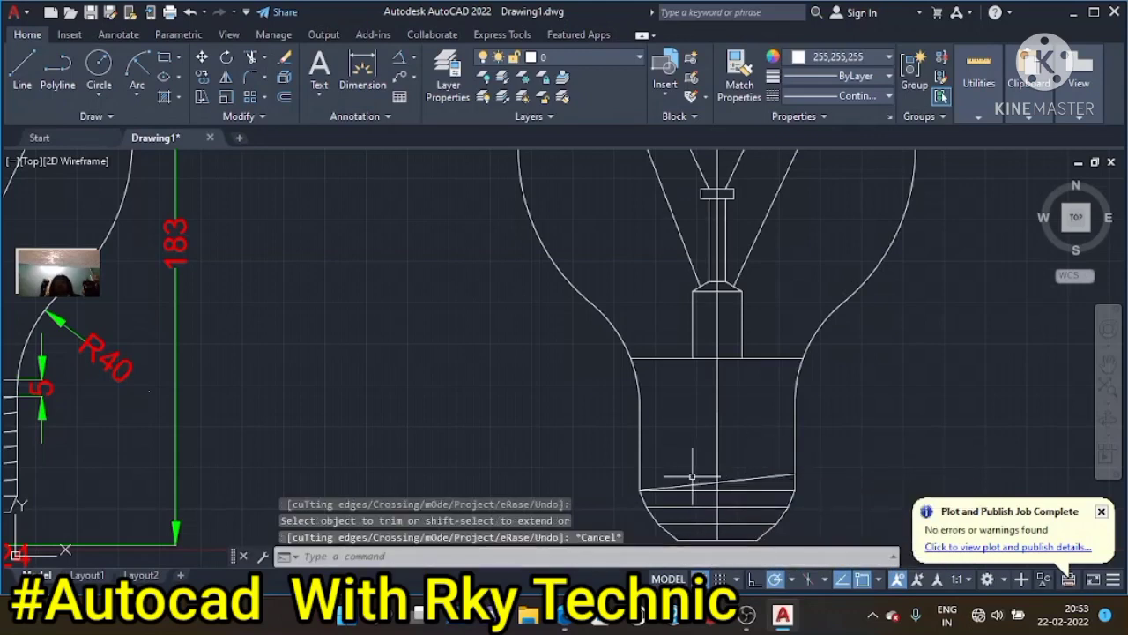
key(Escape)
key(Escape)
key(Escape)
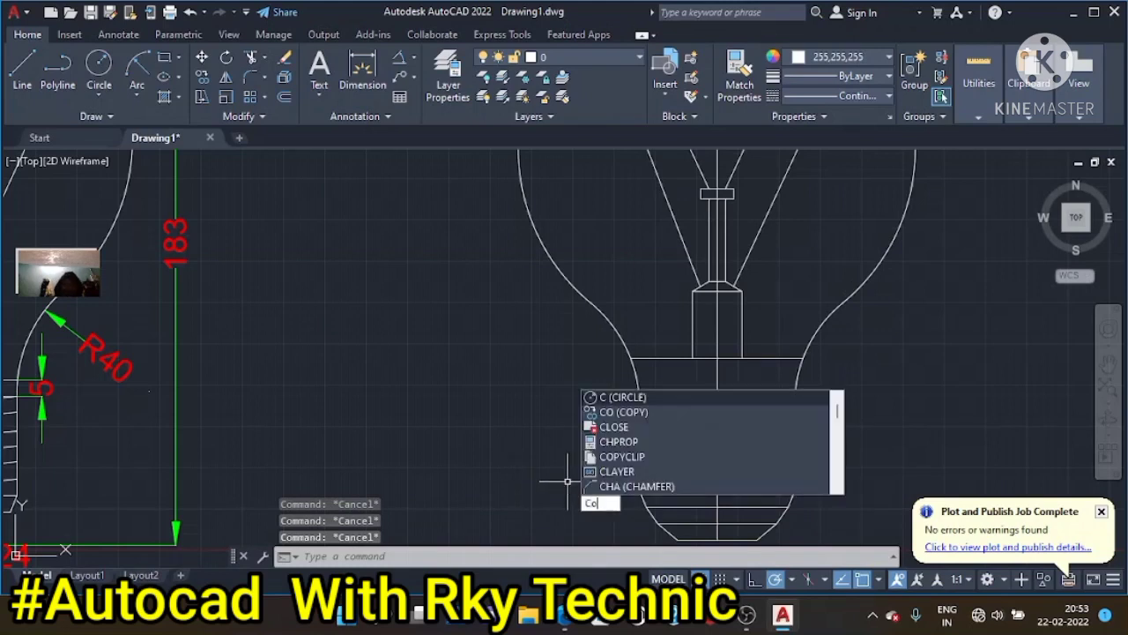
Try copying the slanted thread line at a distance of 5, then abandon the attempt
text(o)
key(Return)
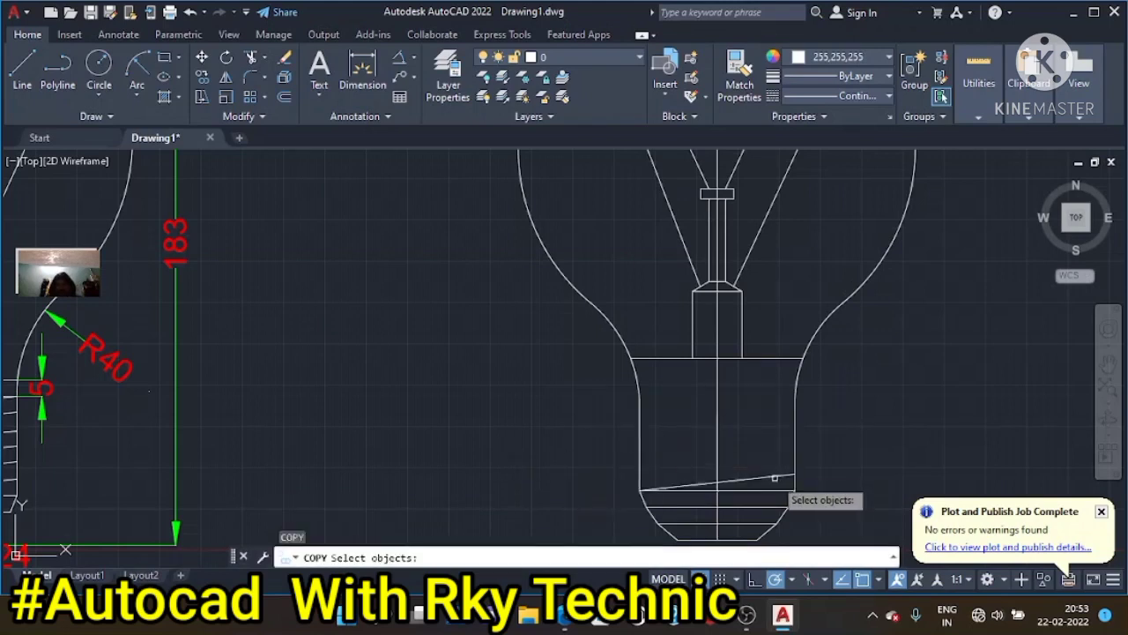
click(774, 478)
key(Return)
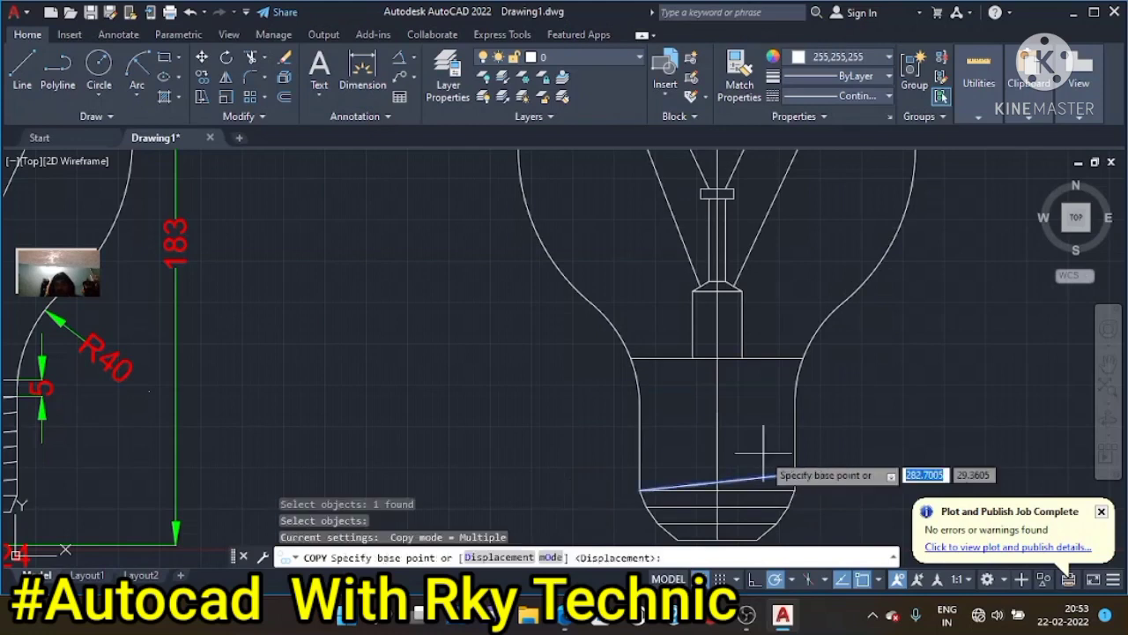
text(5)
key(Return)
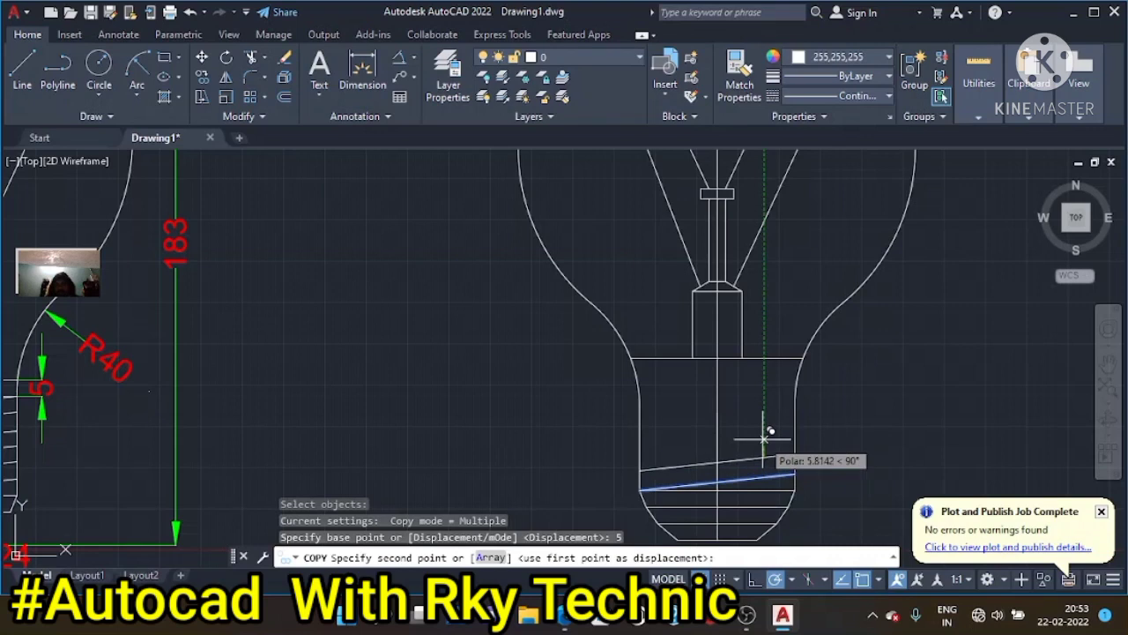
key(Return)
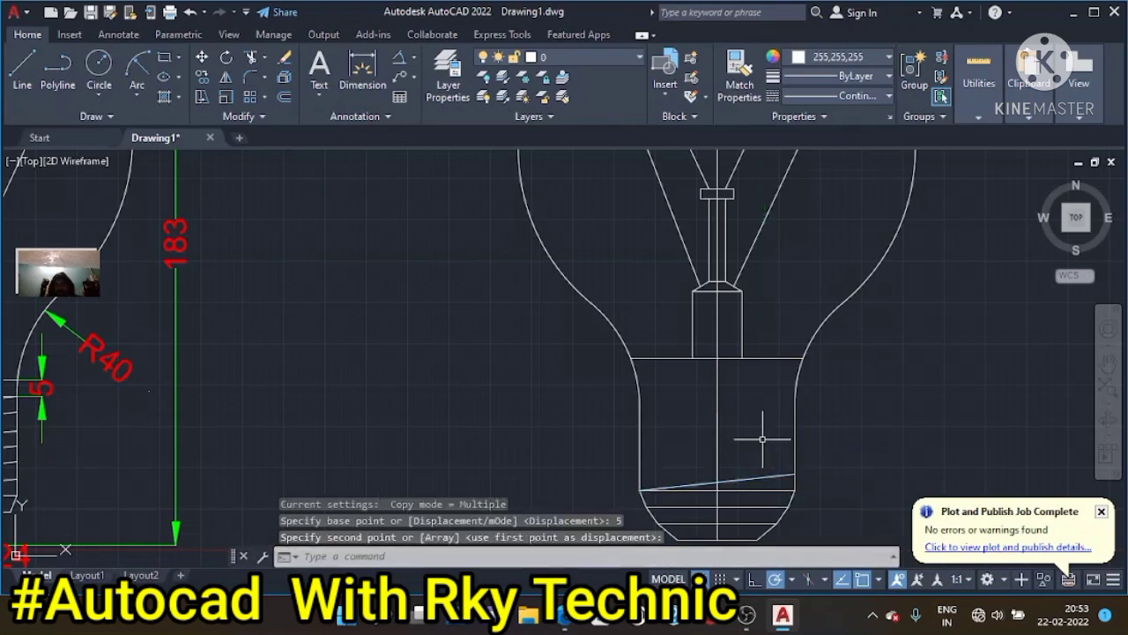
Copy the slanted thread line twice upward, stacking two parallel copies above it
text(co)
key(Return)
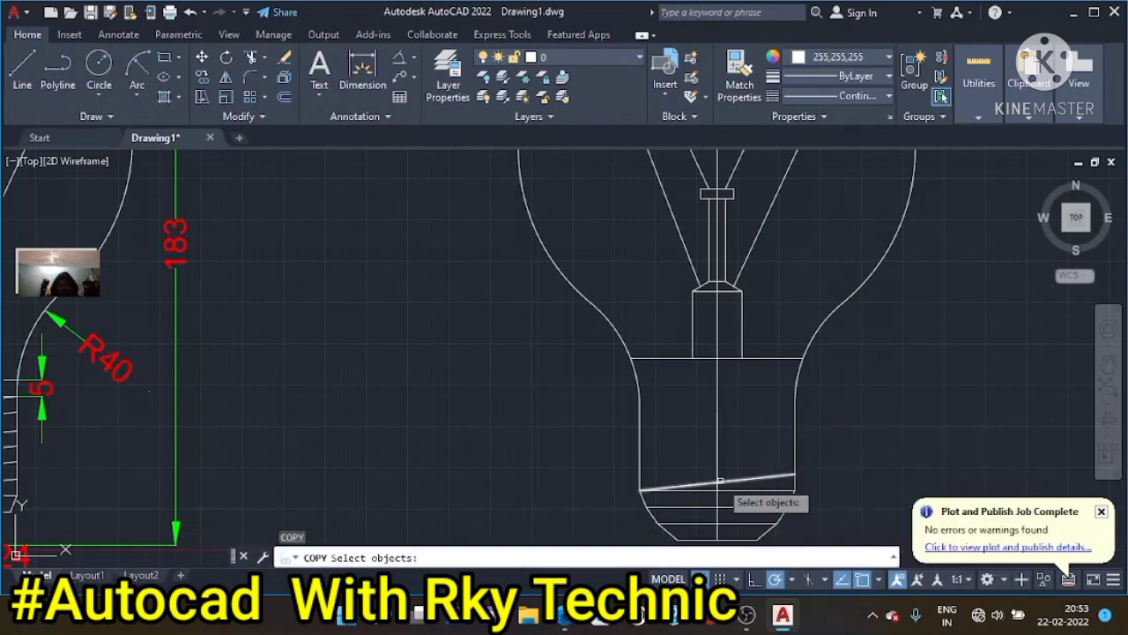
click(759, 478)
key(Return)
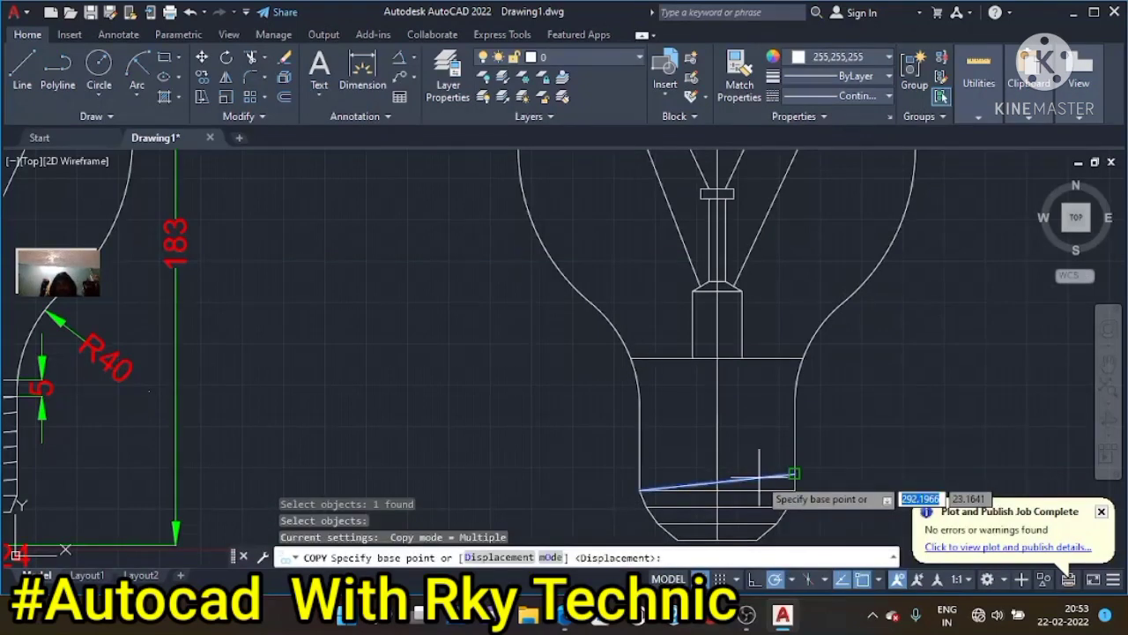
click(793, 473)
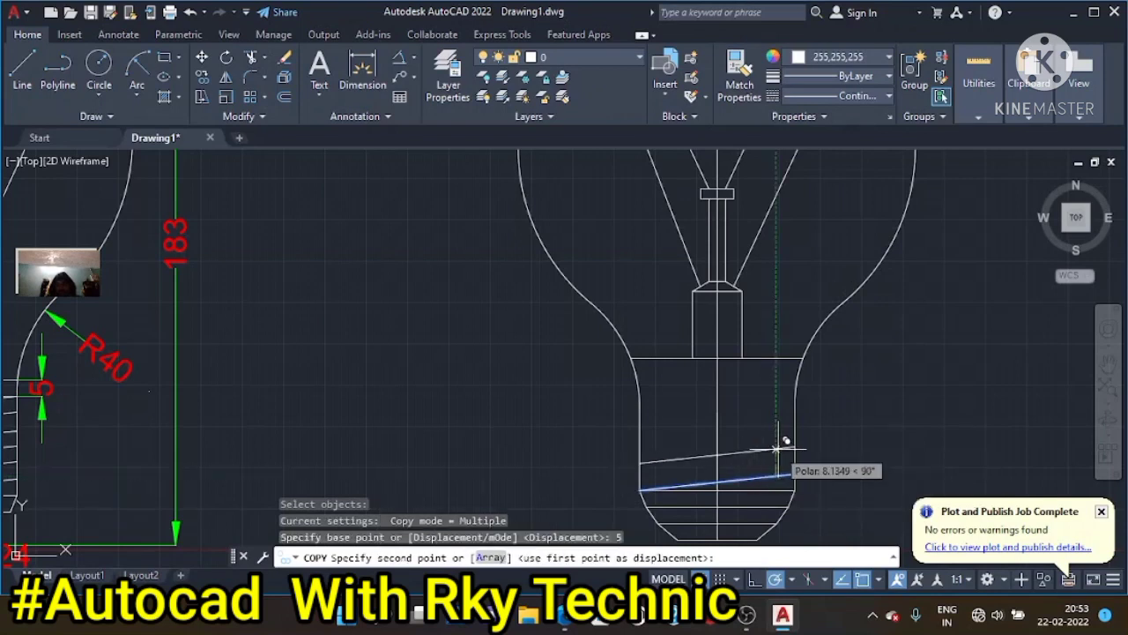
click(775, 449)
click(776, 421)
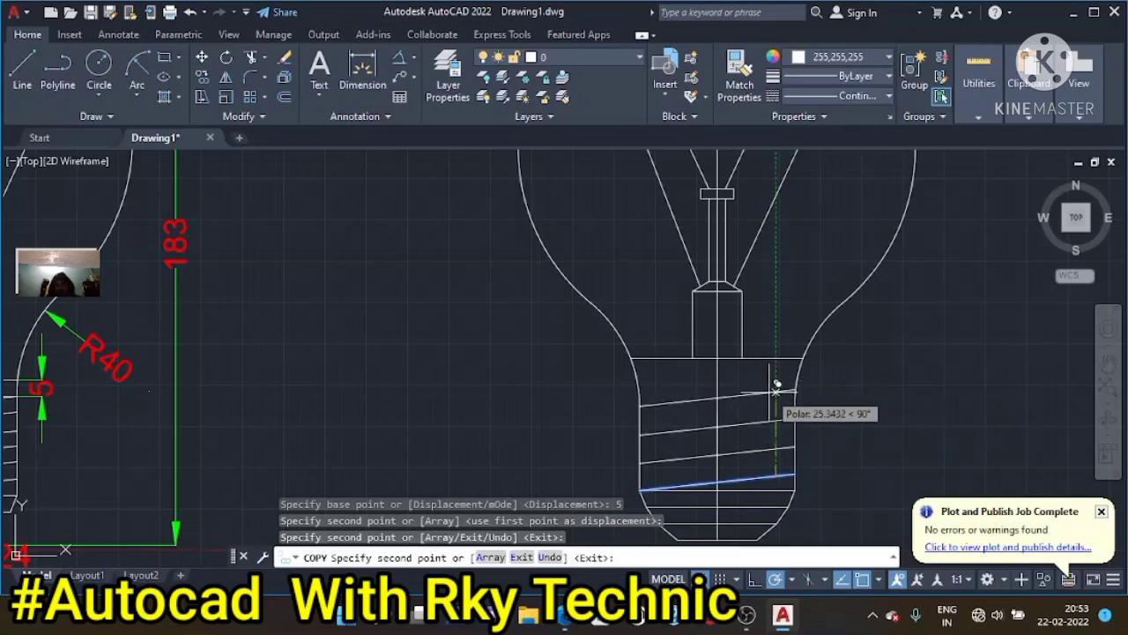
key(Escape)
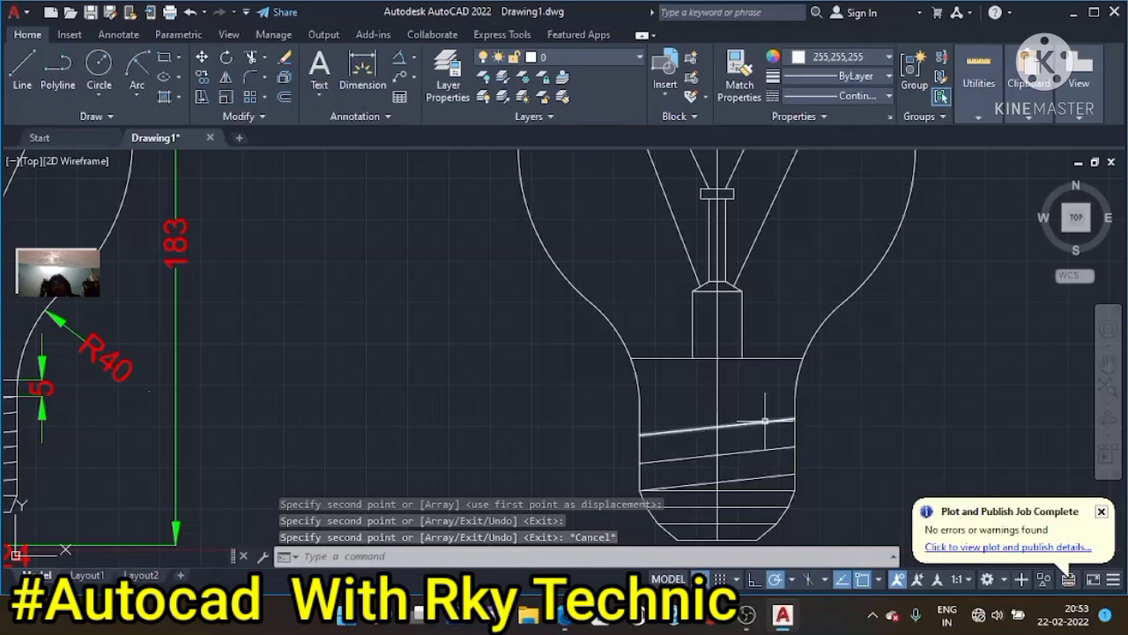
key(Escape)
key(Escape)
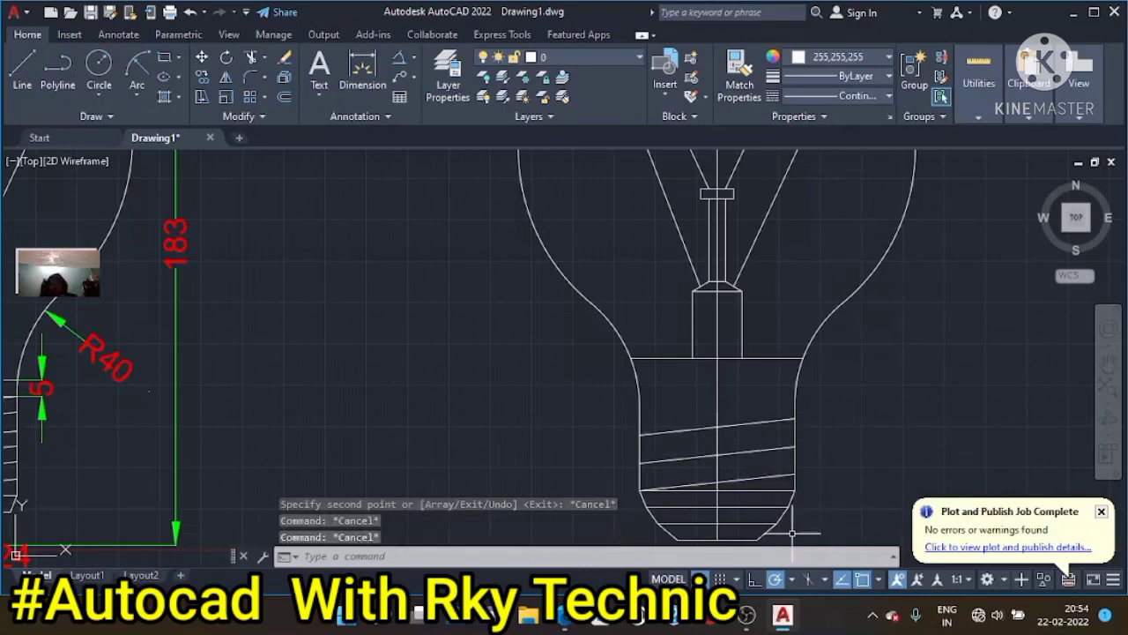
text(c)
Try offsetting the upper slanted line by 25, then abandon it
key(Return)
key(Return)
text(25)
key(Return)
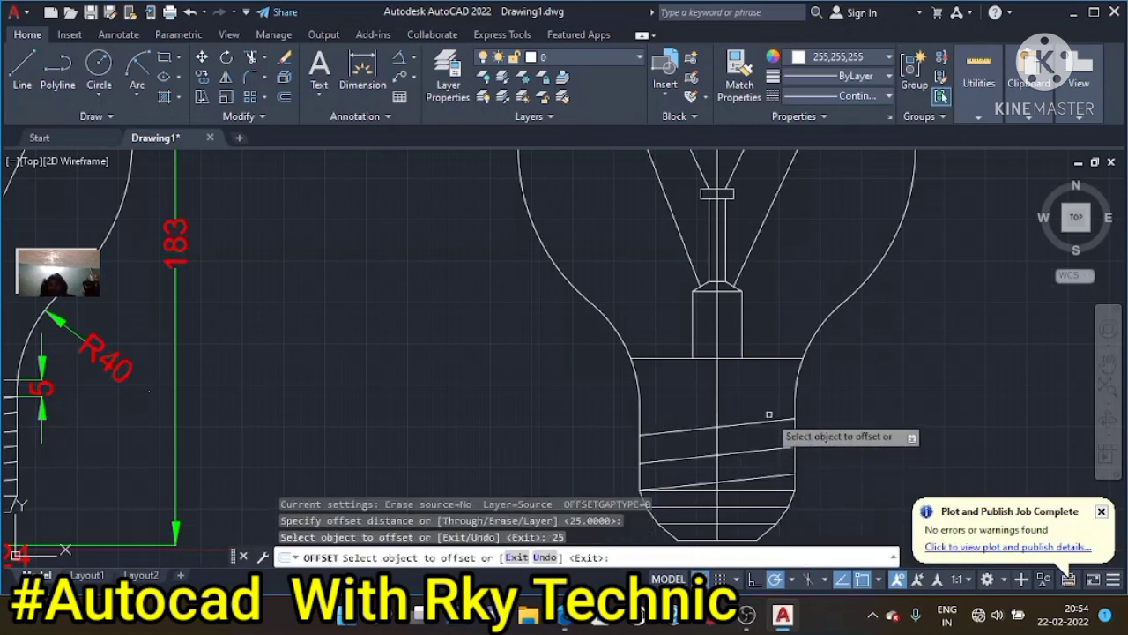
click(793, 418)
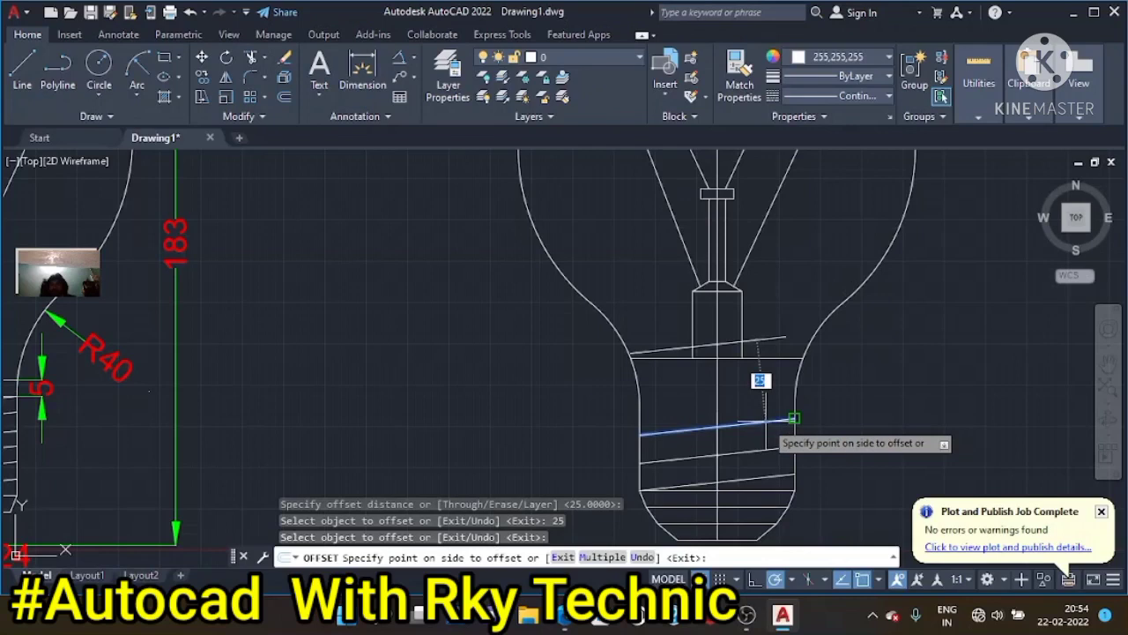
key(Escape)
key(Escape)
key(Escape)
key(Escape)
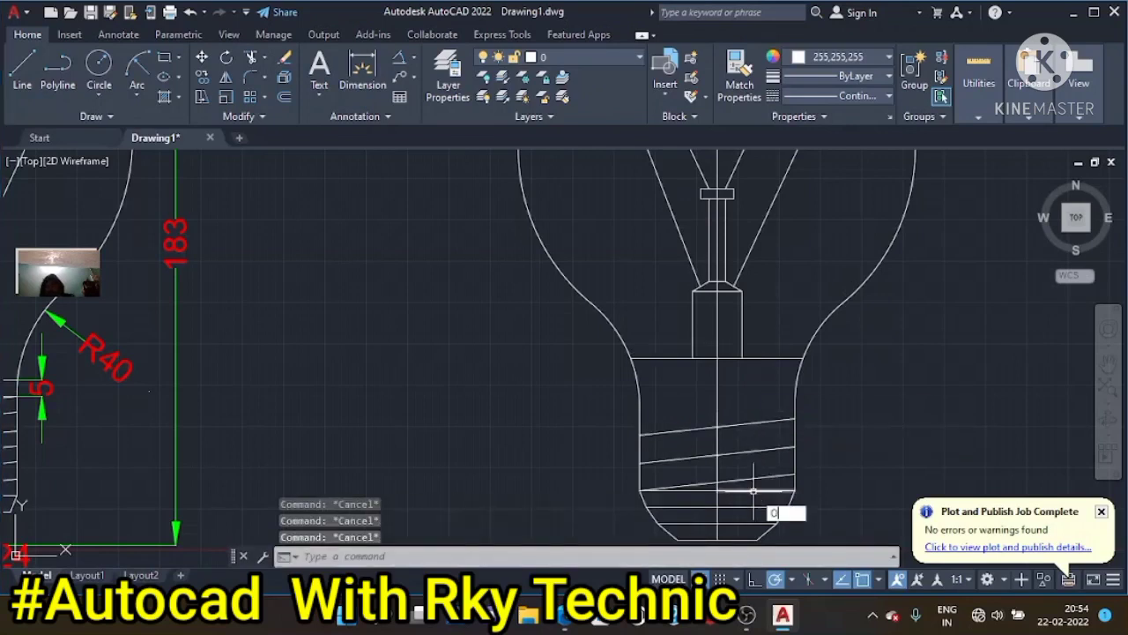
Offset the top thread line upward three times at 5-unit spacing
key(Return)
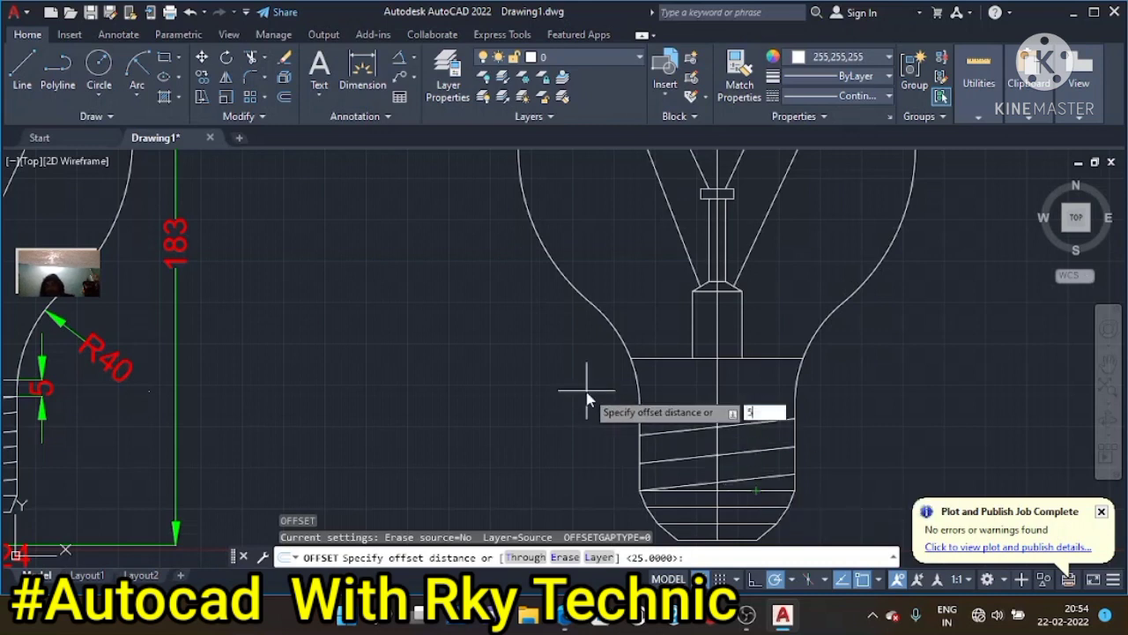
key(Return)
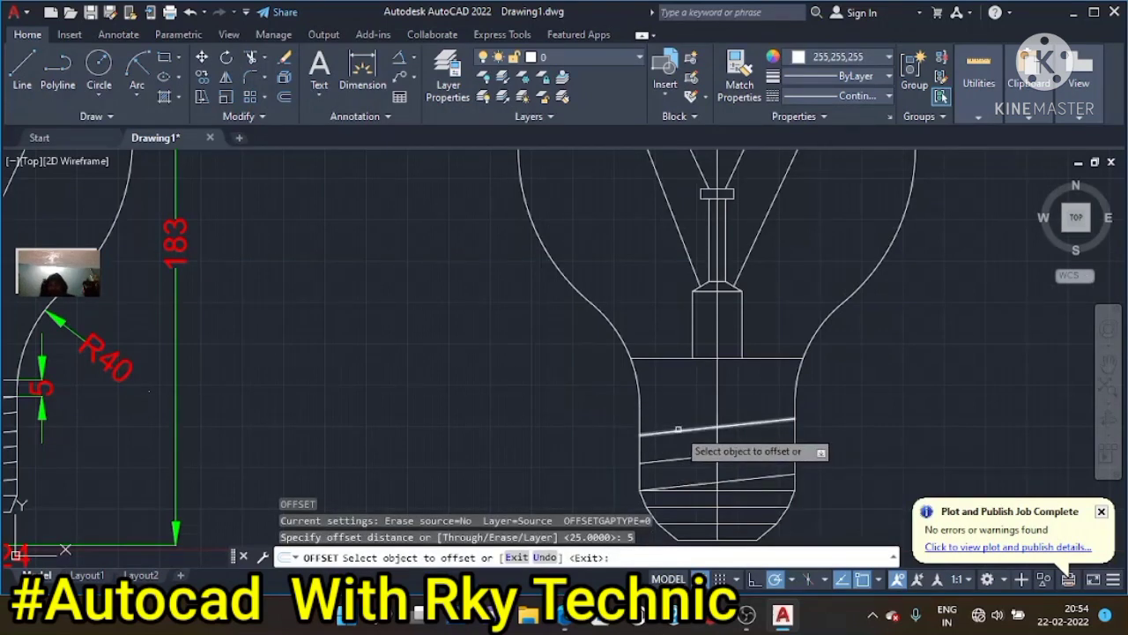
click(678, 430)
click(675, 398)
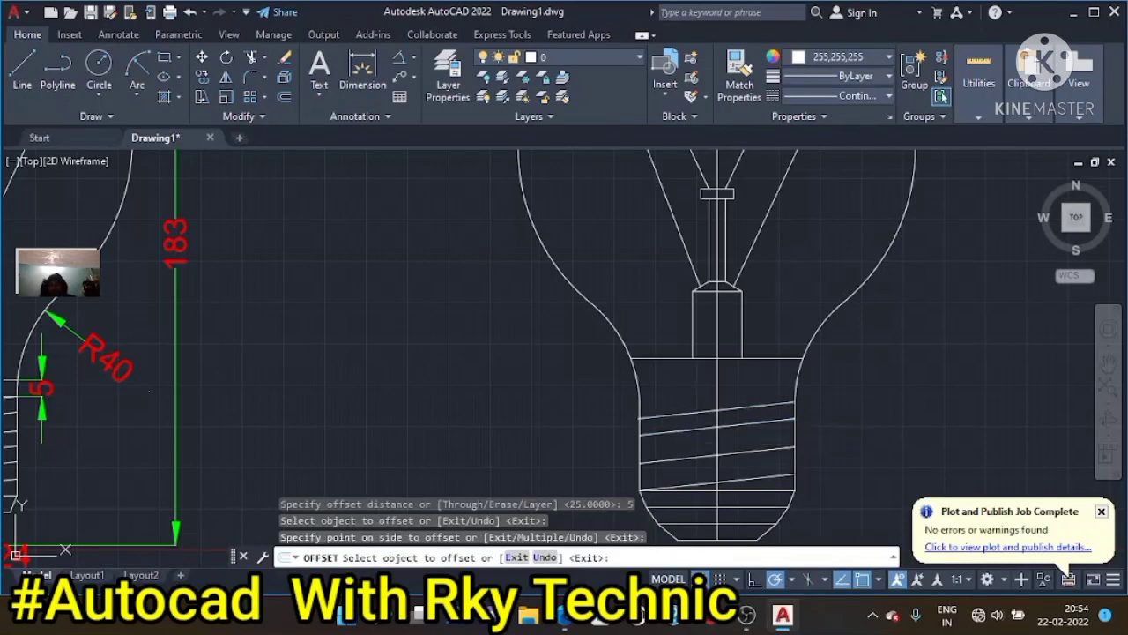
click(684, 411)
click(685, 379)
click(686, 394)
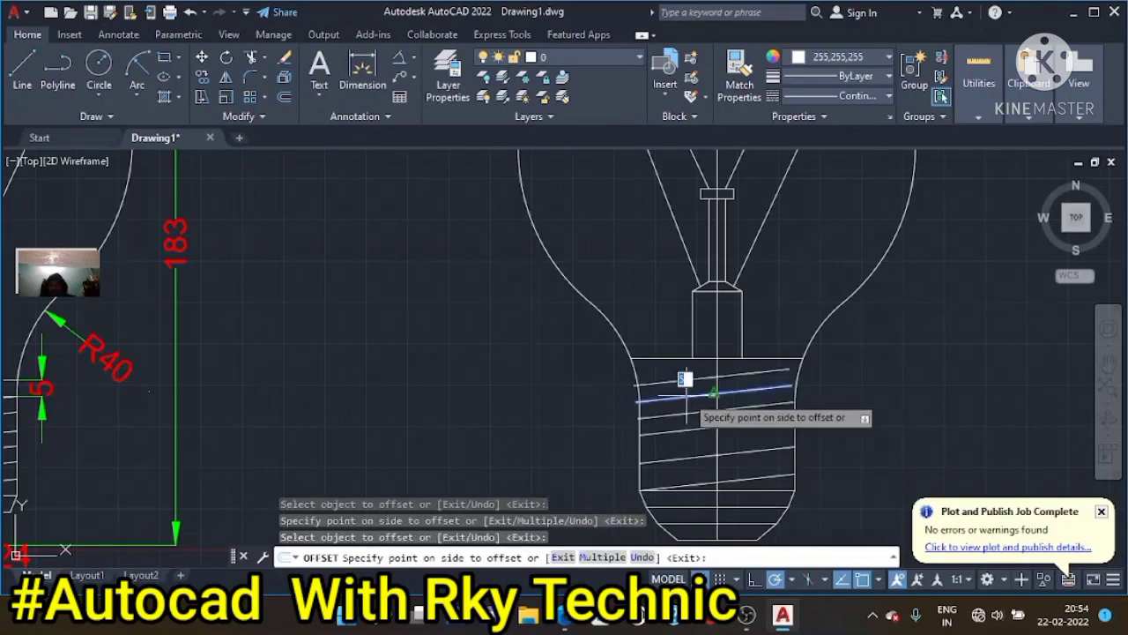
click(685, 377)
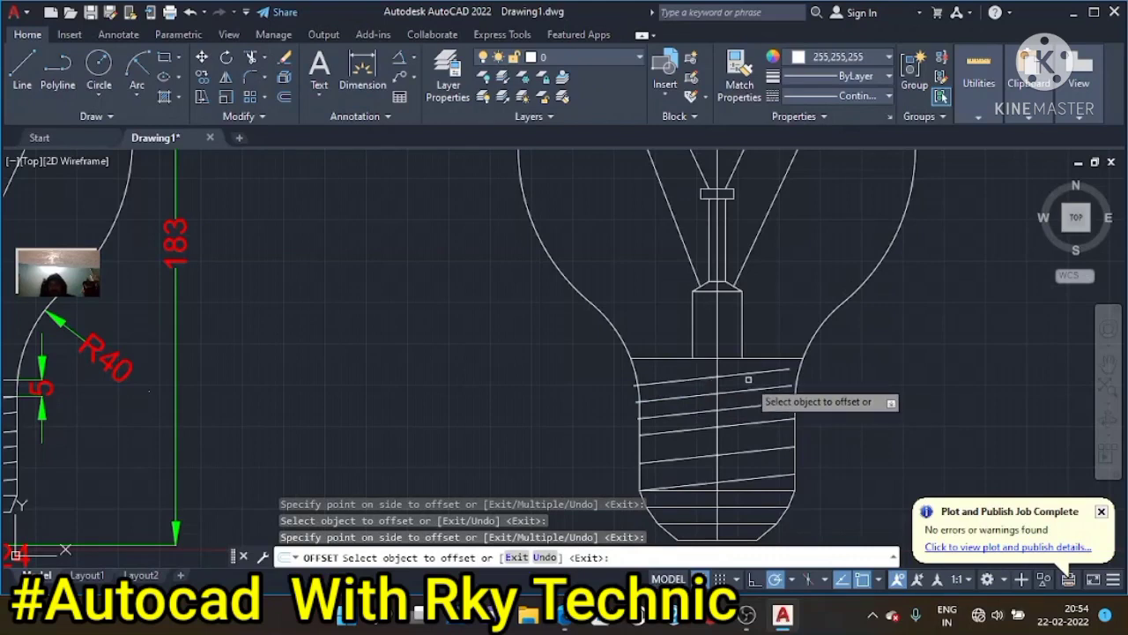
click(697, 379)
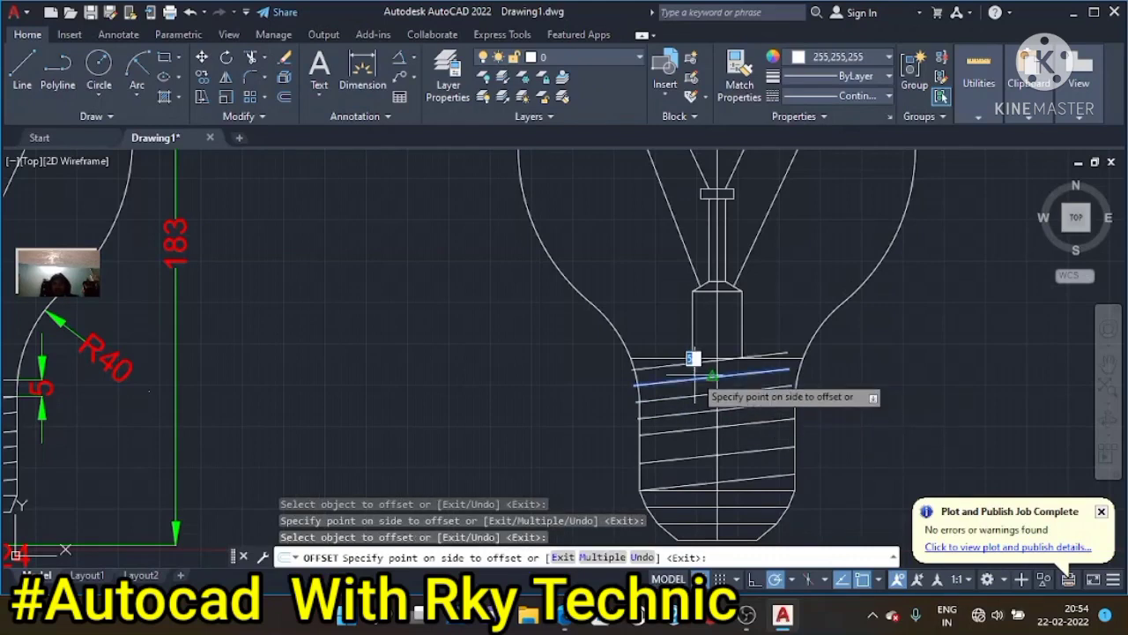
key(Escape)
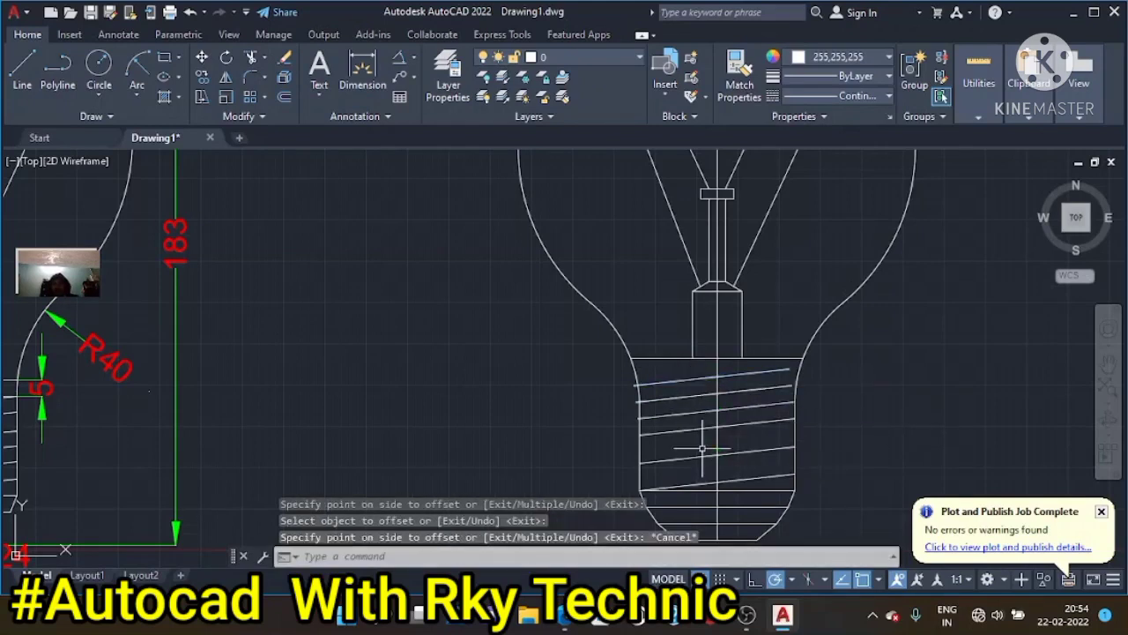
Add 5-unit parallel copies of the lower thread lines
key(Return)
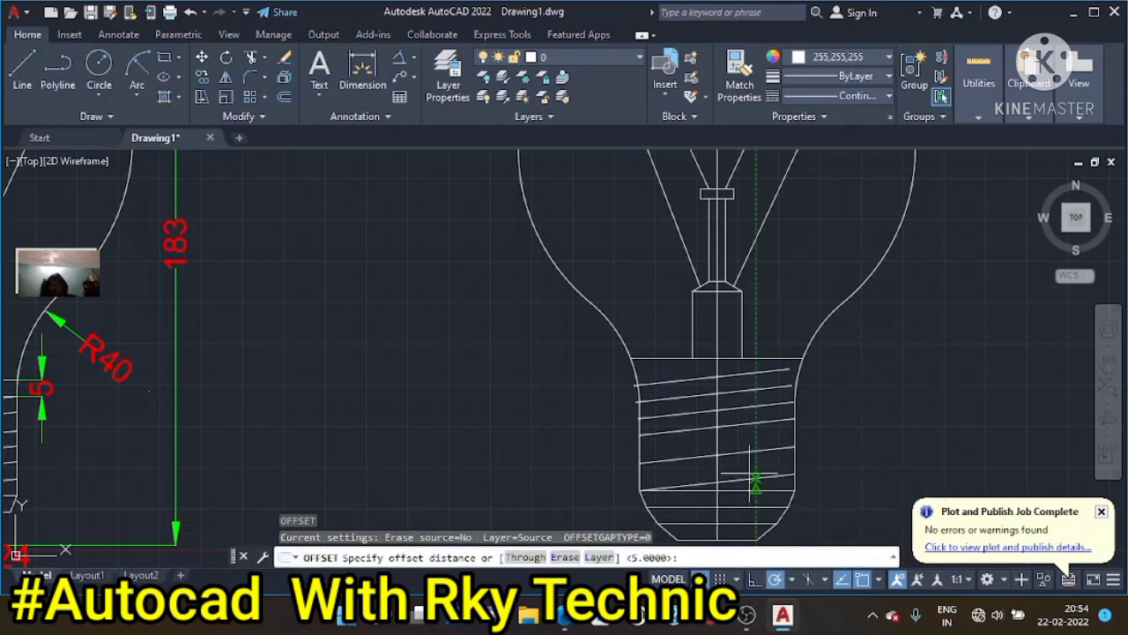
key(Return)
click(748, 478)
click(748, 457)
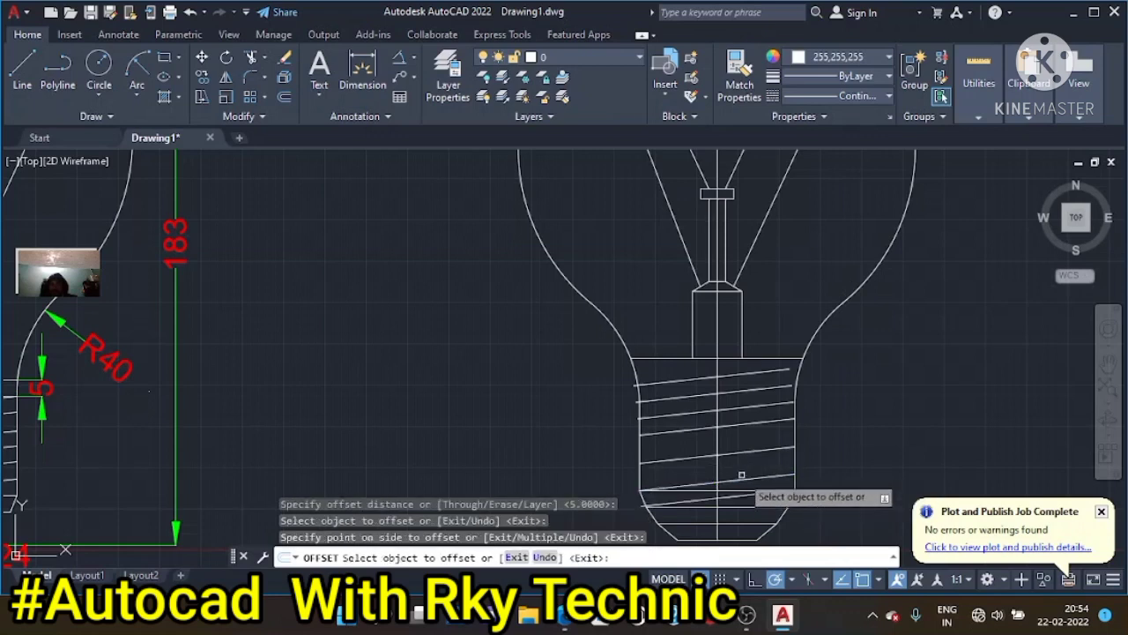
click(741, 476)
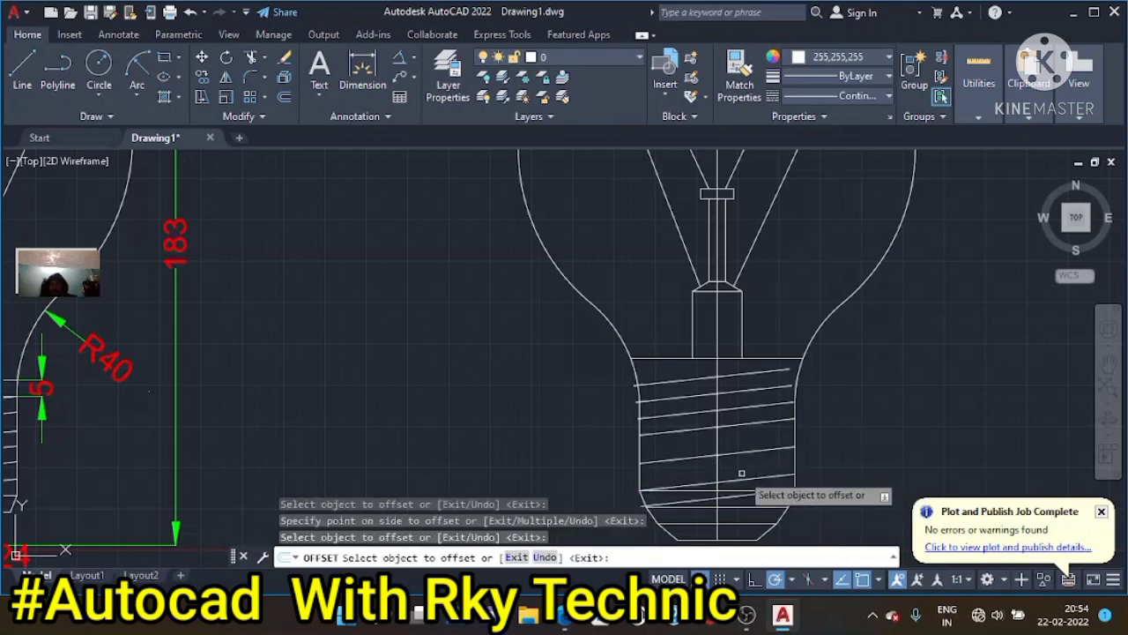
click(741, 473)
click(743, 462)
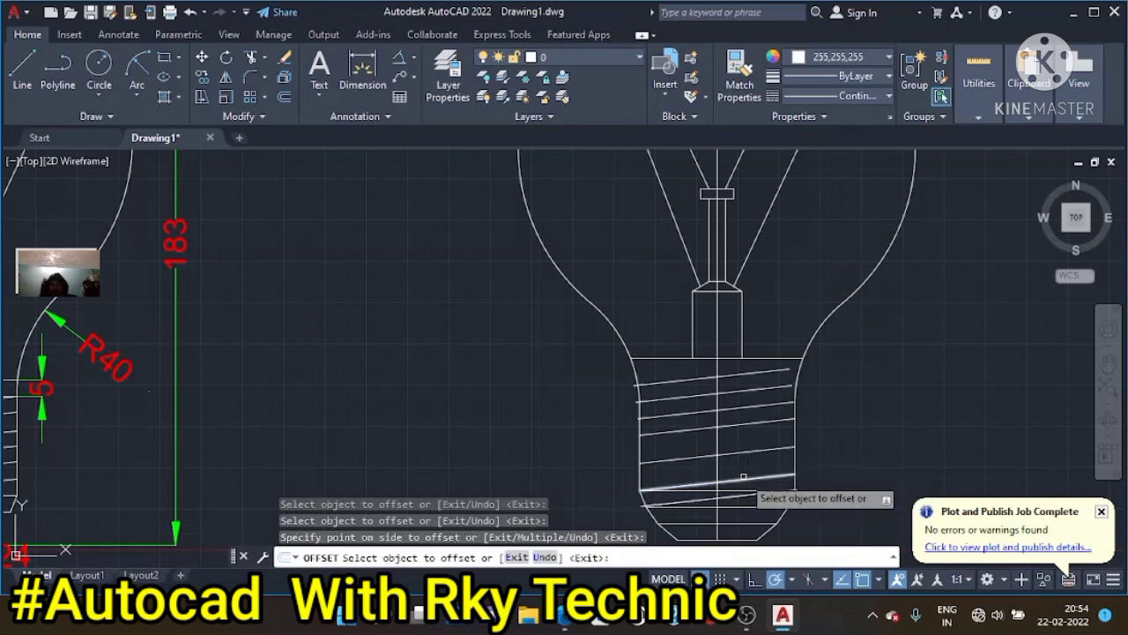
Keep adding parallel thread lines near the bottom of the screw base
click(741, 472)
click(741, 476)
click(742, 455)
click(740, 448)
click(741, 441)
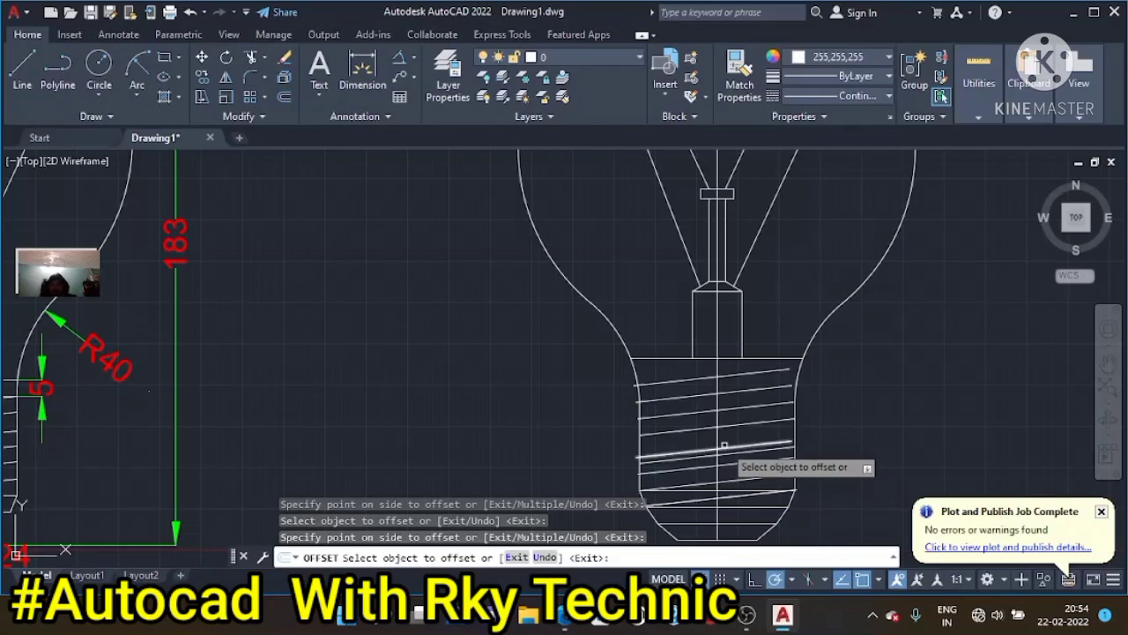
click(742, 446)
click(742, 446)
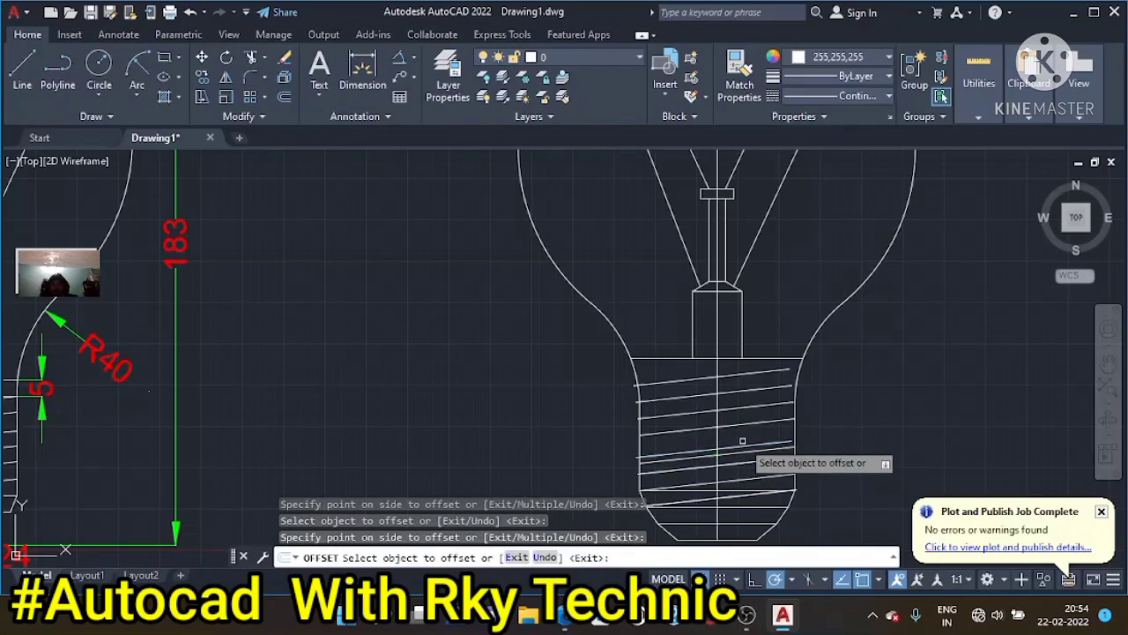
click(740, 441)
click(738, 426)
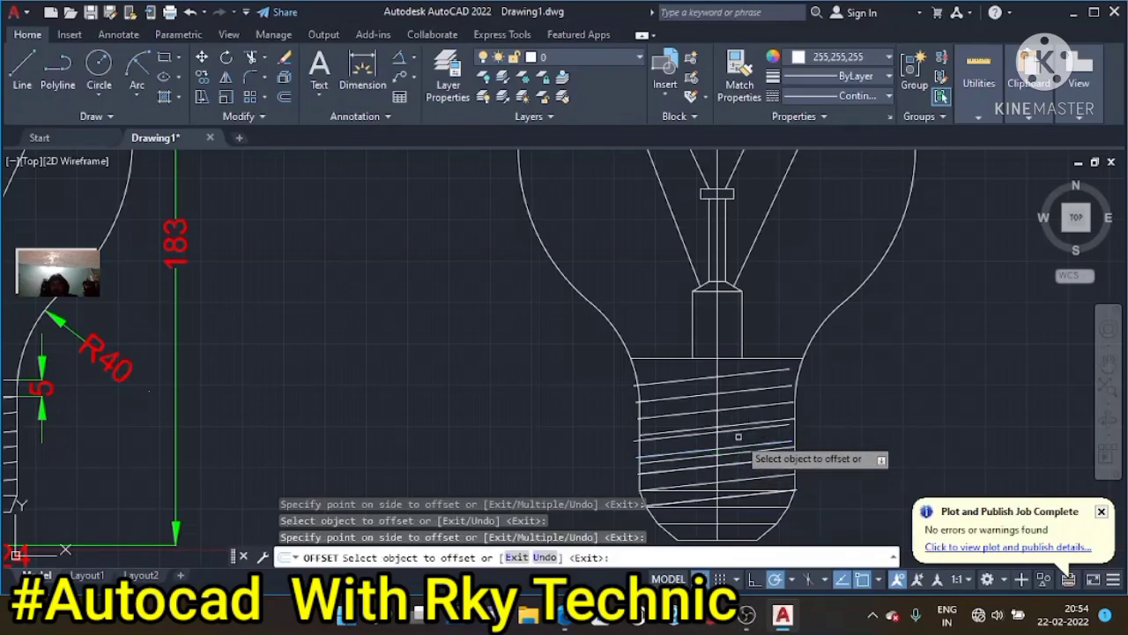
key(Escape)
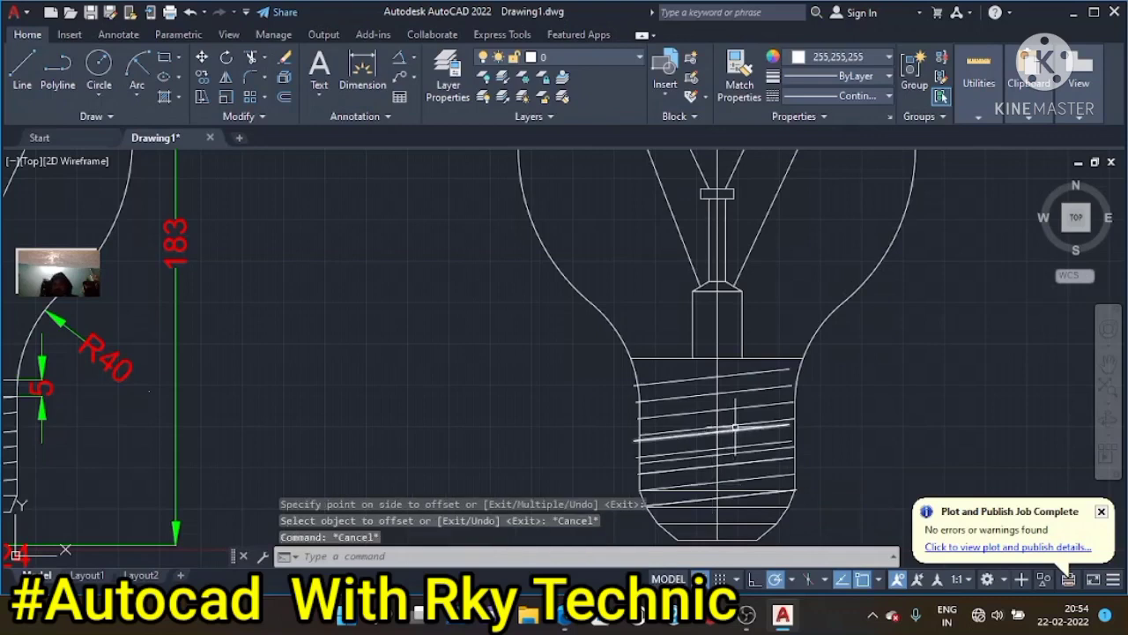
Delete the three surplus thread lines from the screw base
click(735, 426)
click(736, 451)
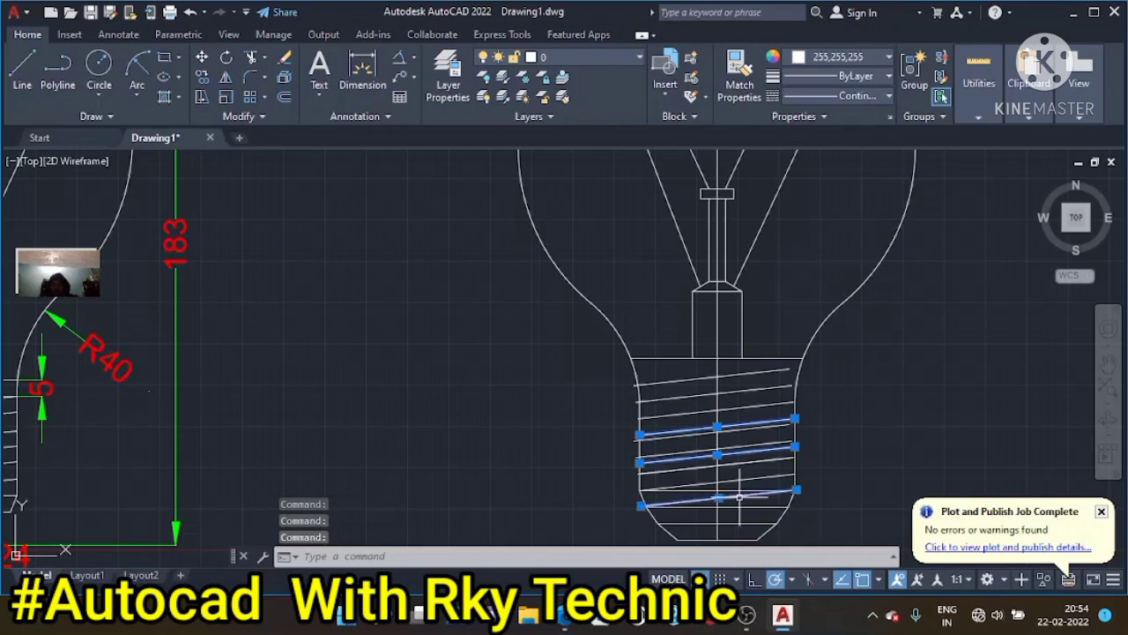
key(Delete)
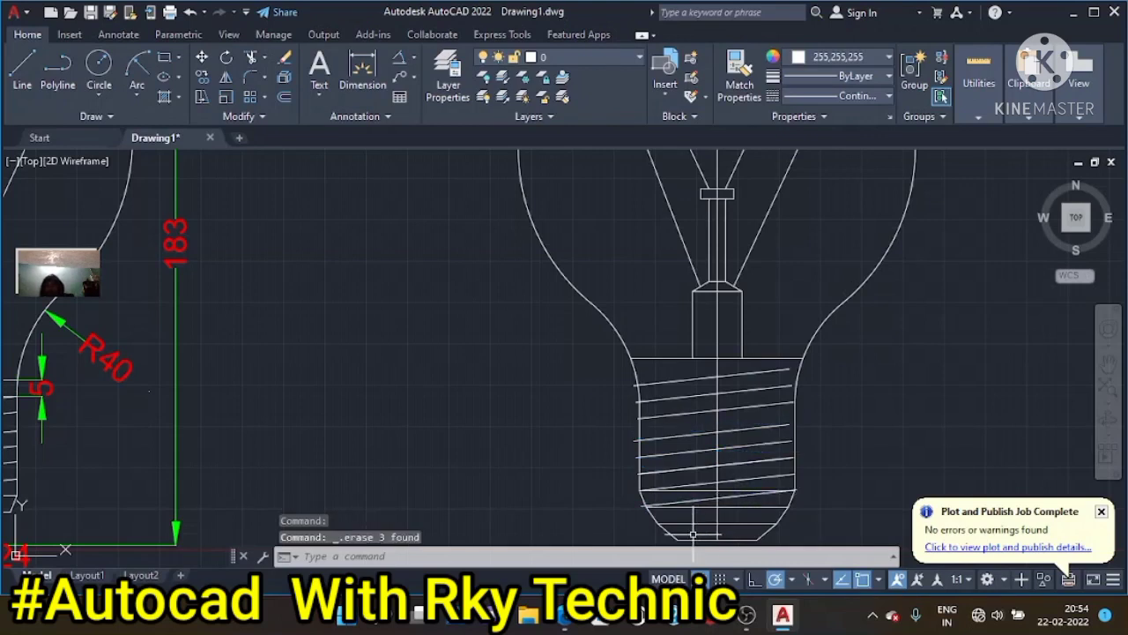
scroll(766, 447, up, 2)
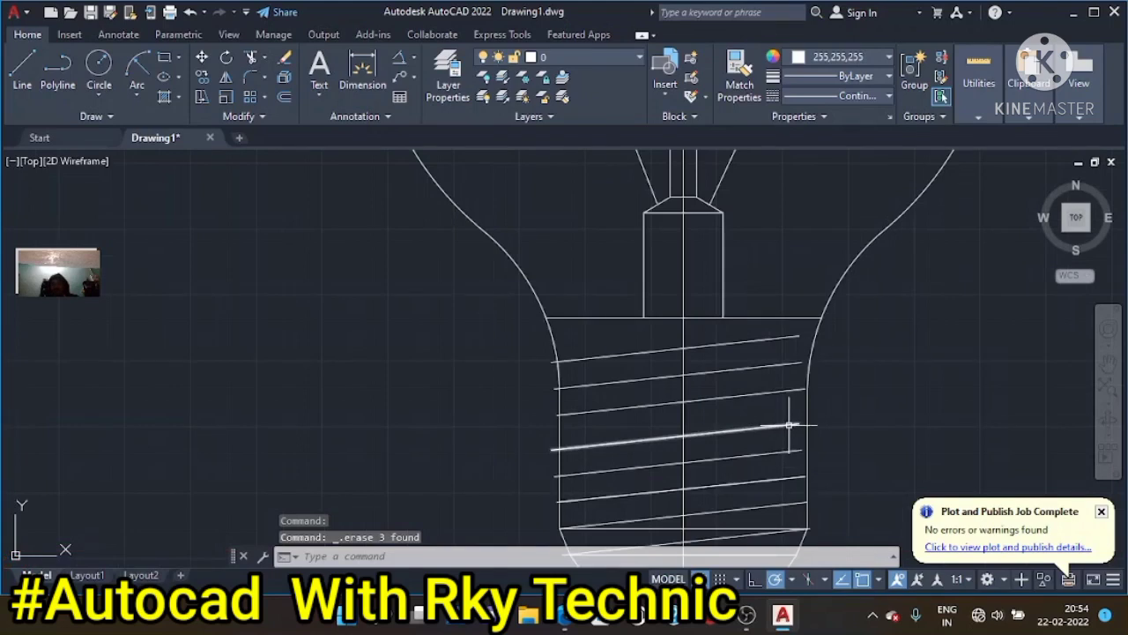
Grip-stretch the right ends of the lower thread lines out to the base's right edge
click(801, 424)
click(800, 425)
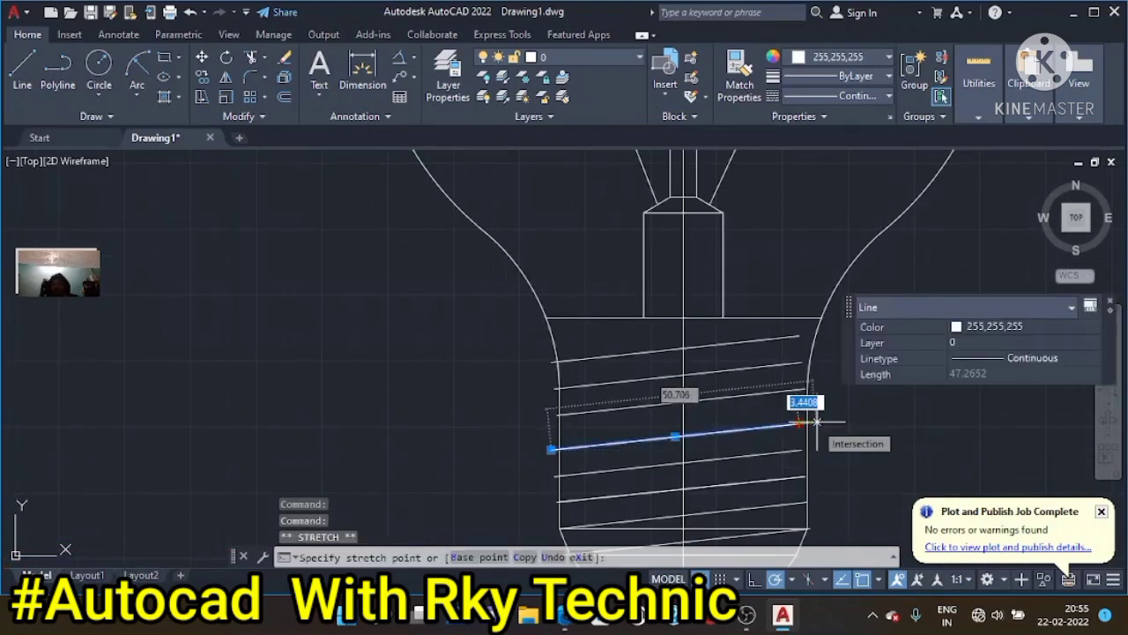
click(816, 422)
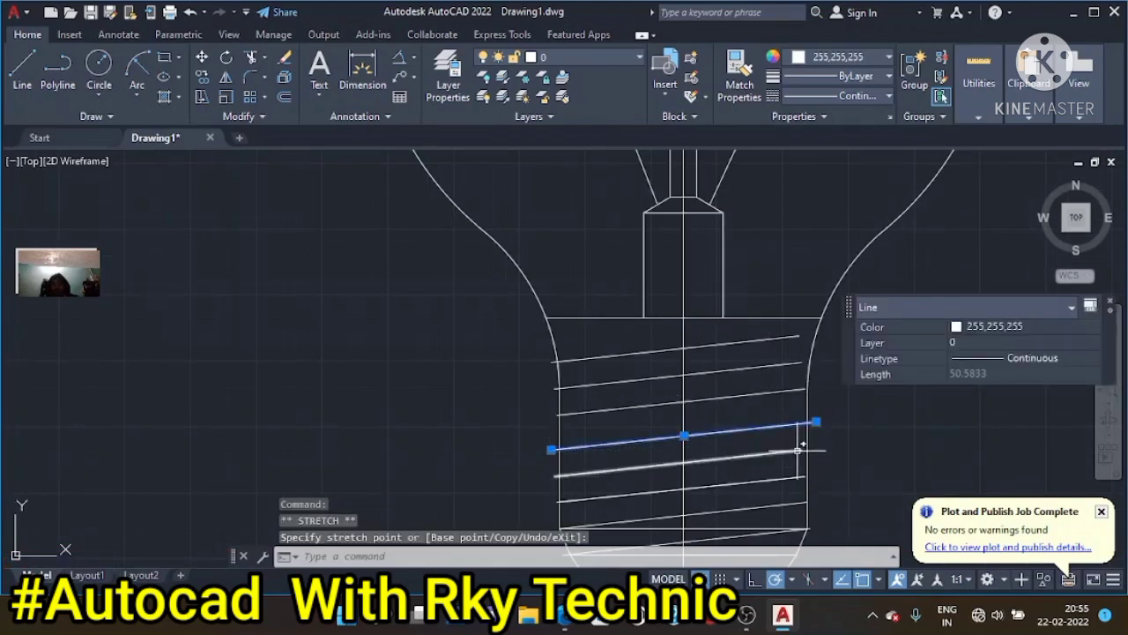
click(797, 450)
click(799, 452)
click(807, 450)
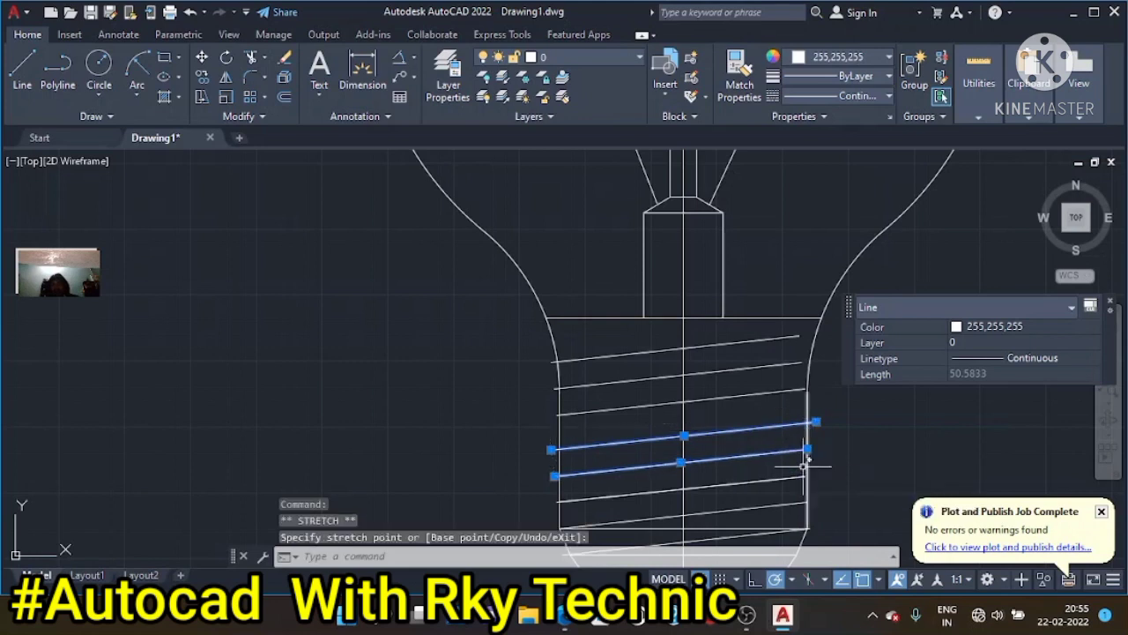
click(798, 480)
click(804, 476)
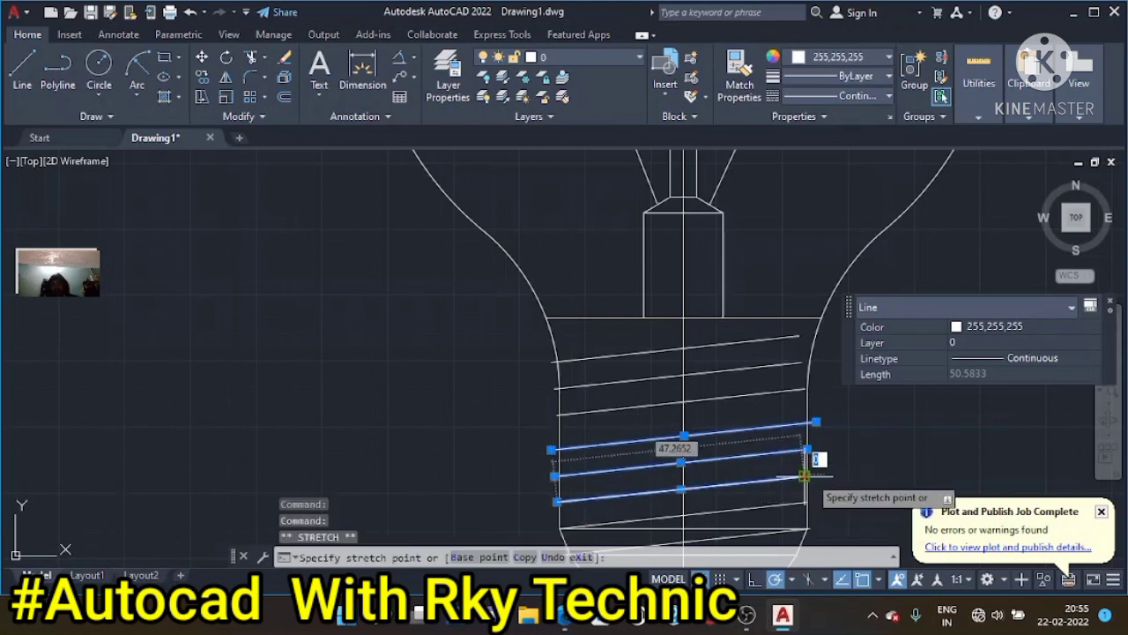
click(800, 391)
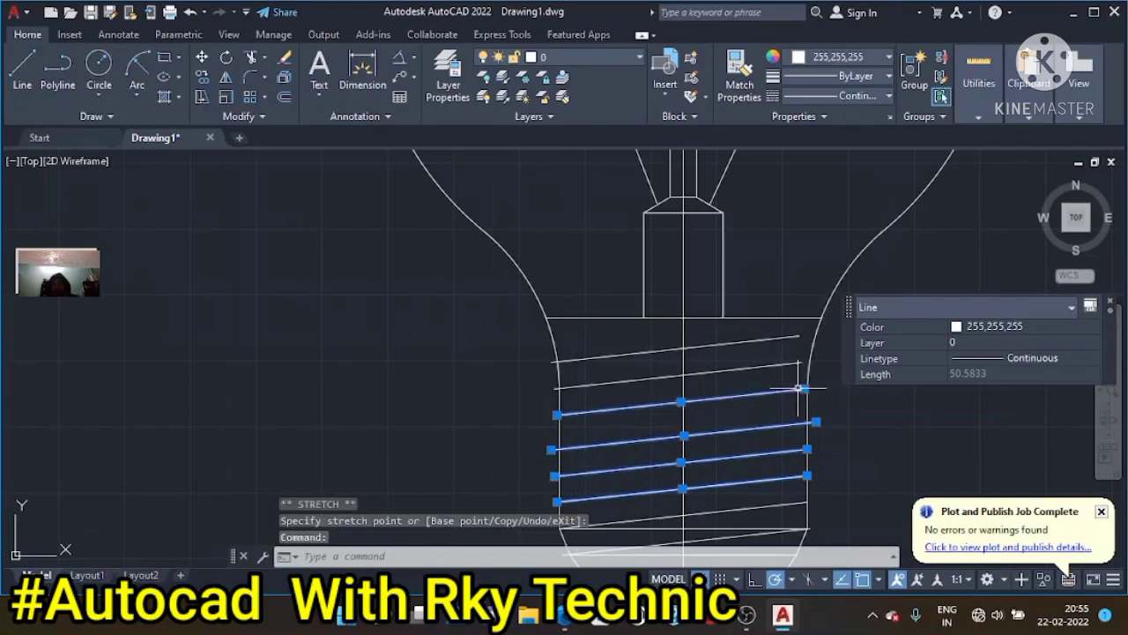
click(804, 389)
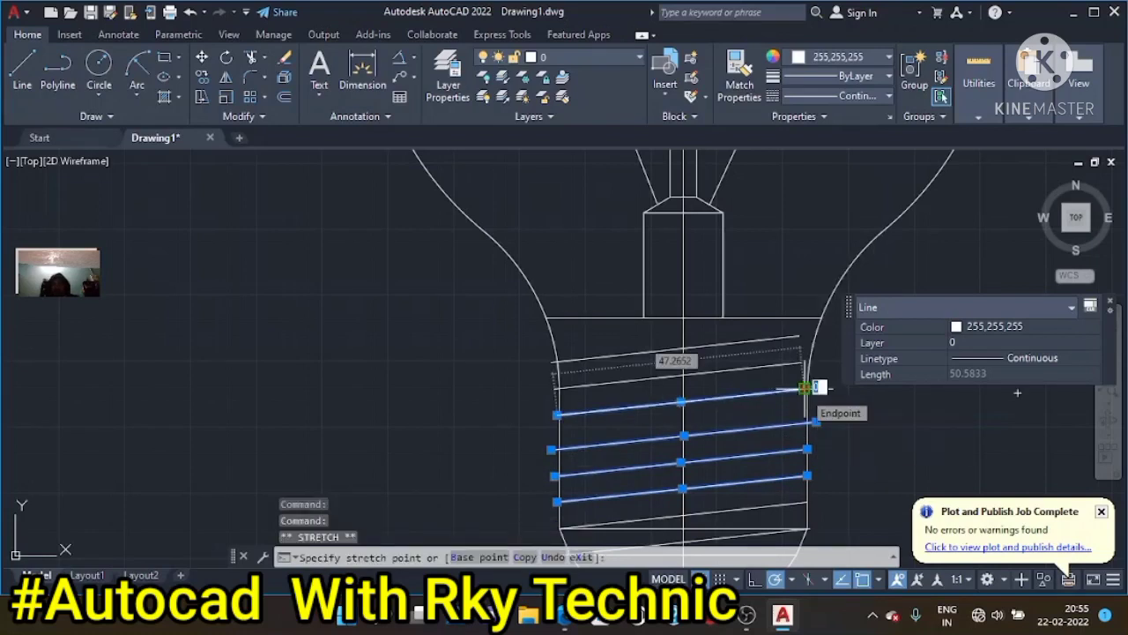
click(803, 388)
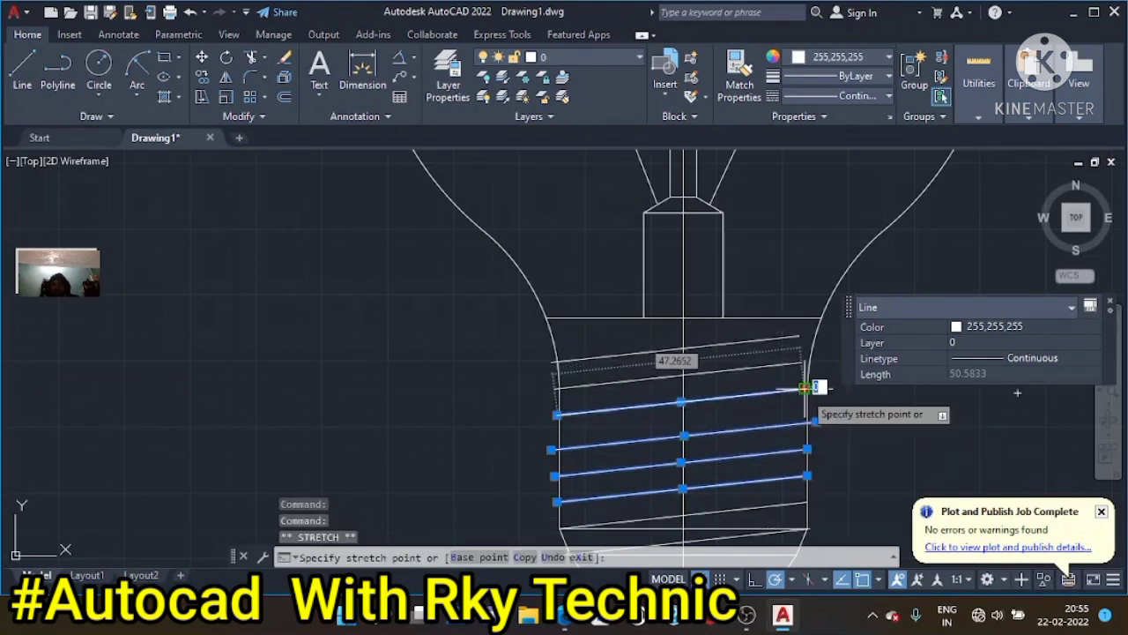
click(804, 389)
key(Escape)
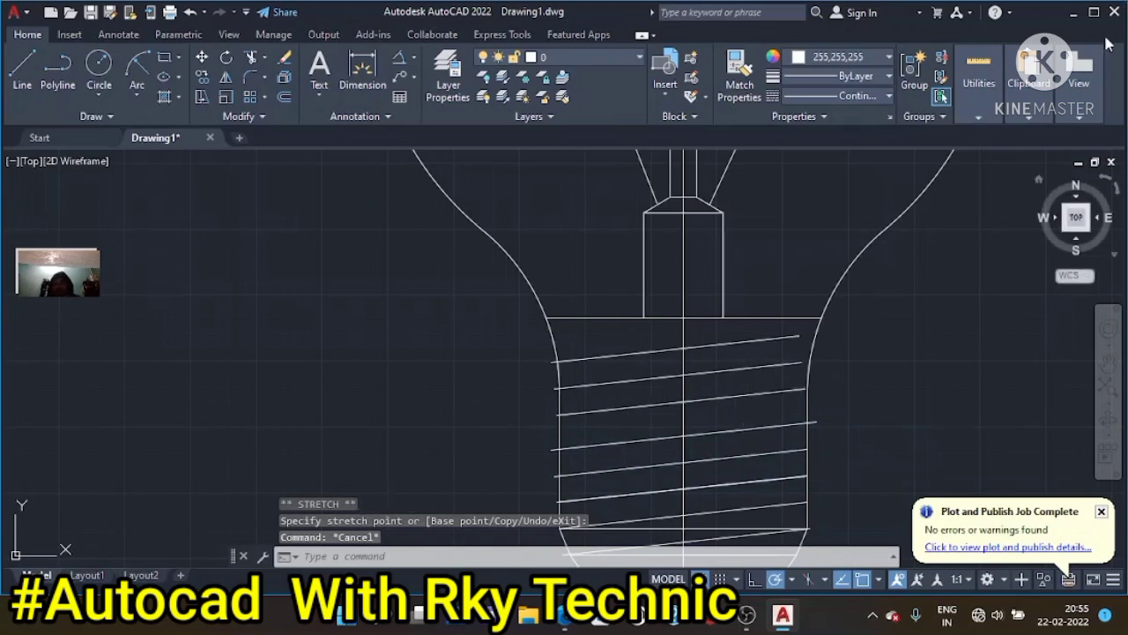
Stretch the right ends of the top three sloped thread lines to the bulb outline
click(793, 336)
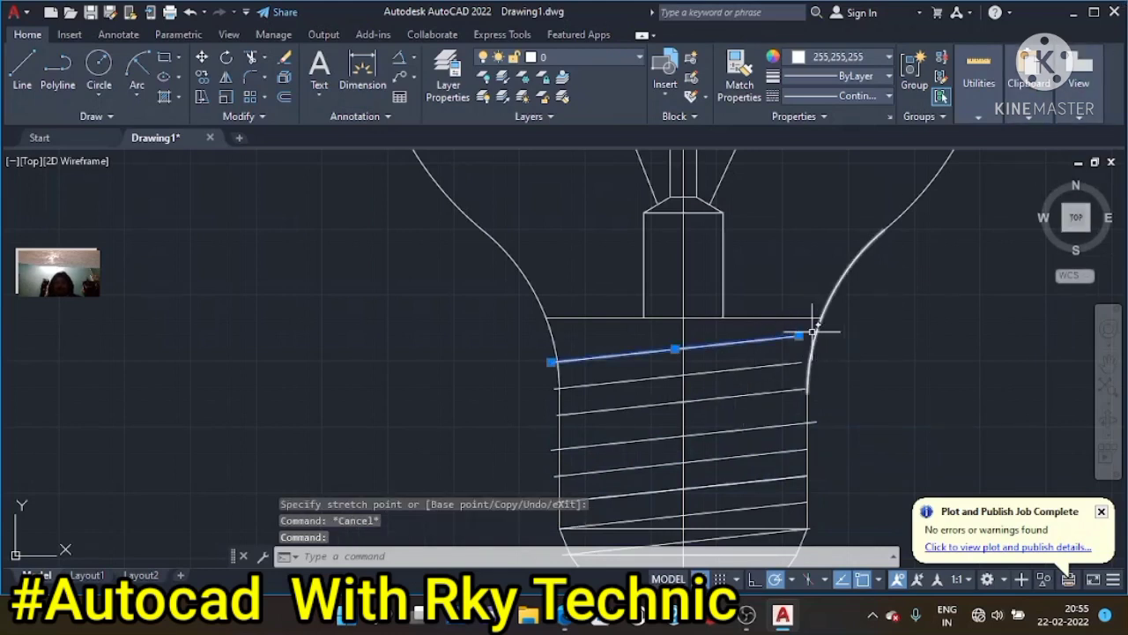
click(800, 335)
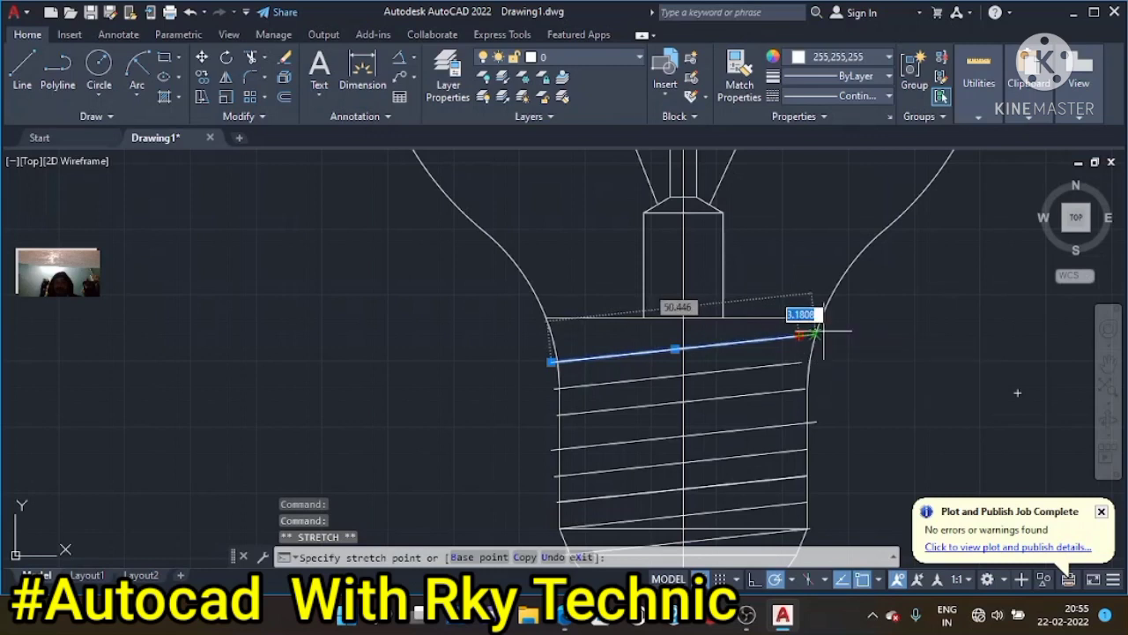
click(815, 334)
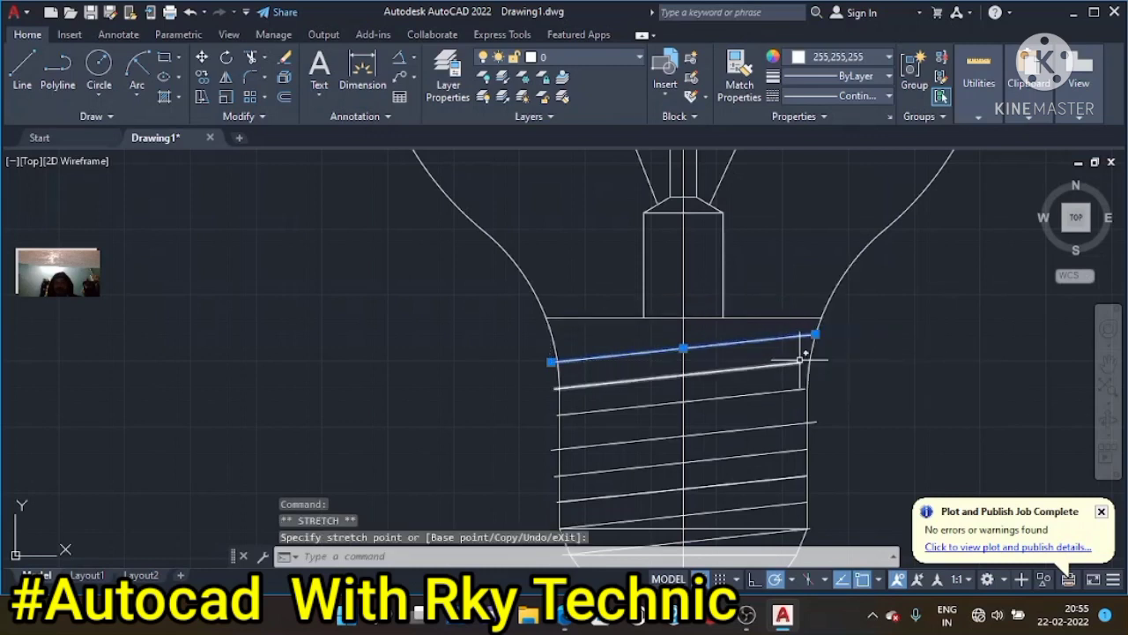
click(798, 362)
click(800, 362)
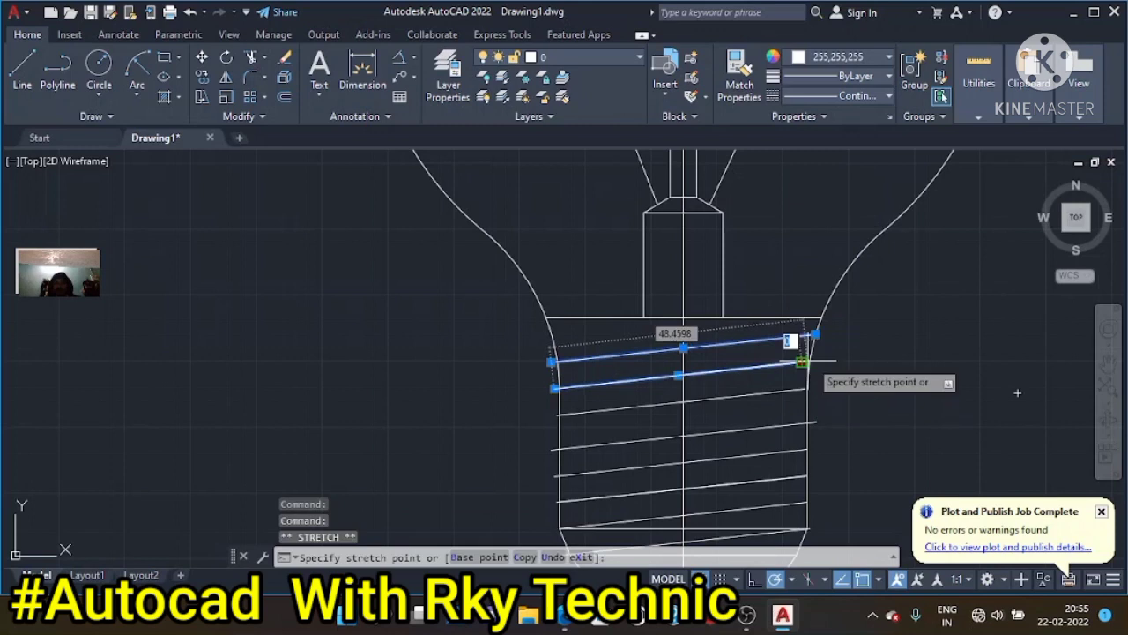
click(810, 362)
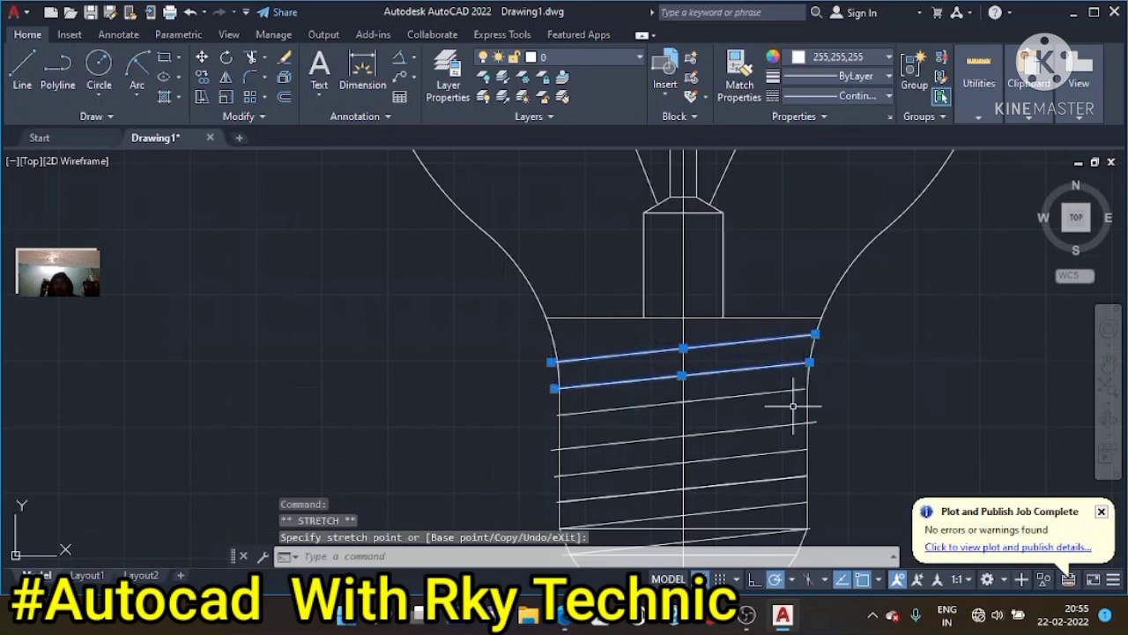
click(796, 391)
click(805, 388)
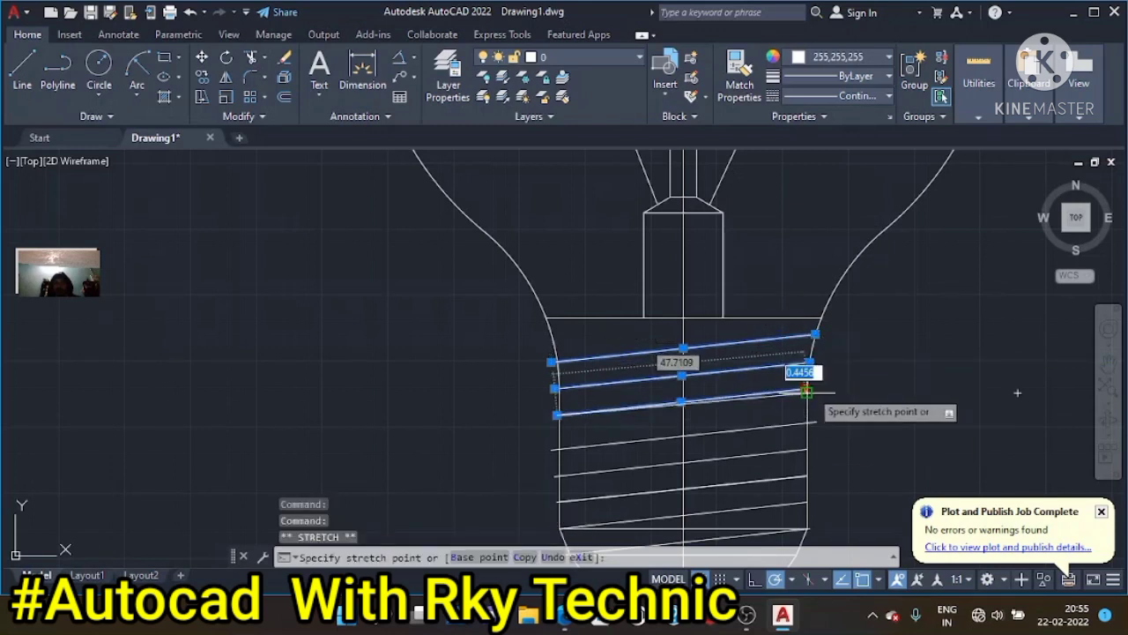
click(808, 387)
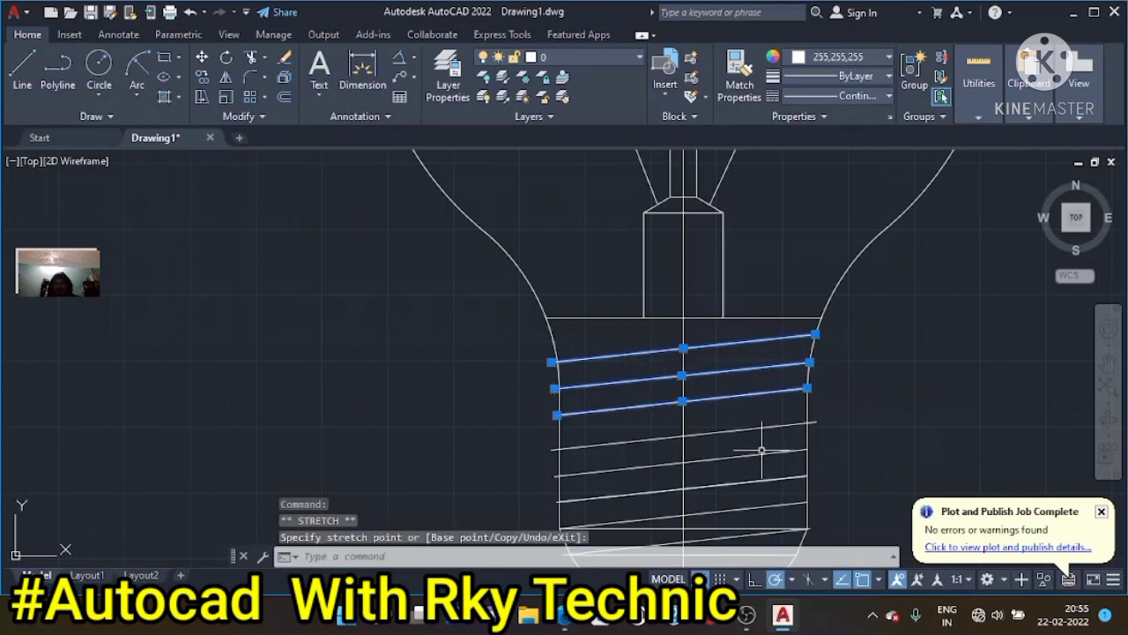
key(Escape)
key(Escape)
key(Escape)
Trim the thread stub past the right edge and the four stubs past the left edge
text(r)
key(Return)
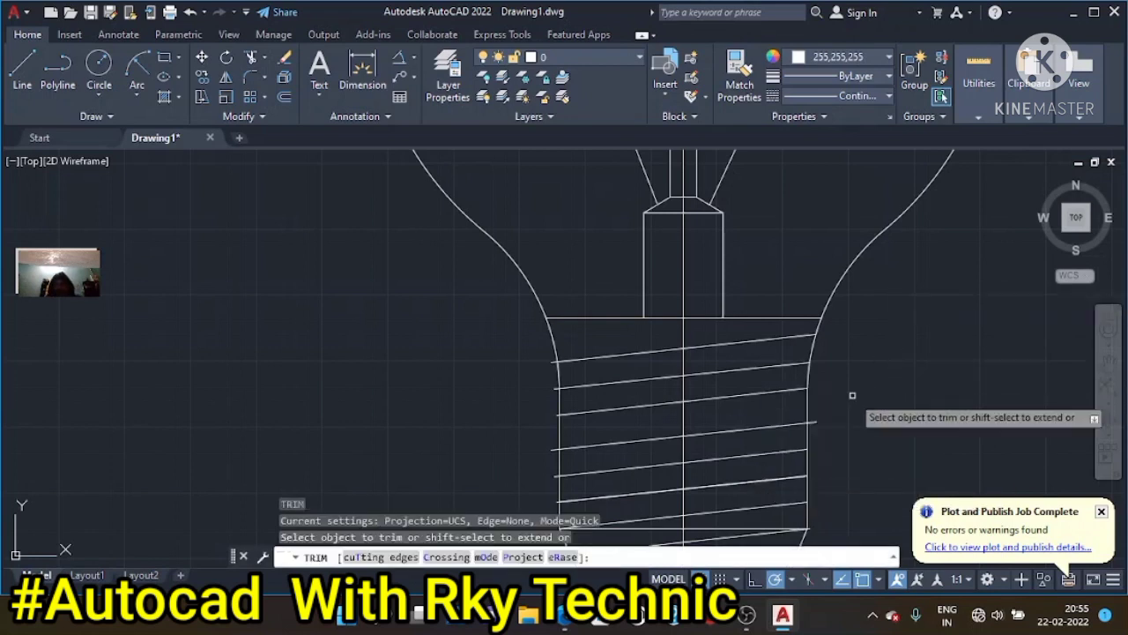
click(813, 422)
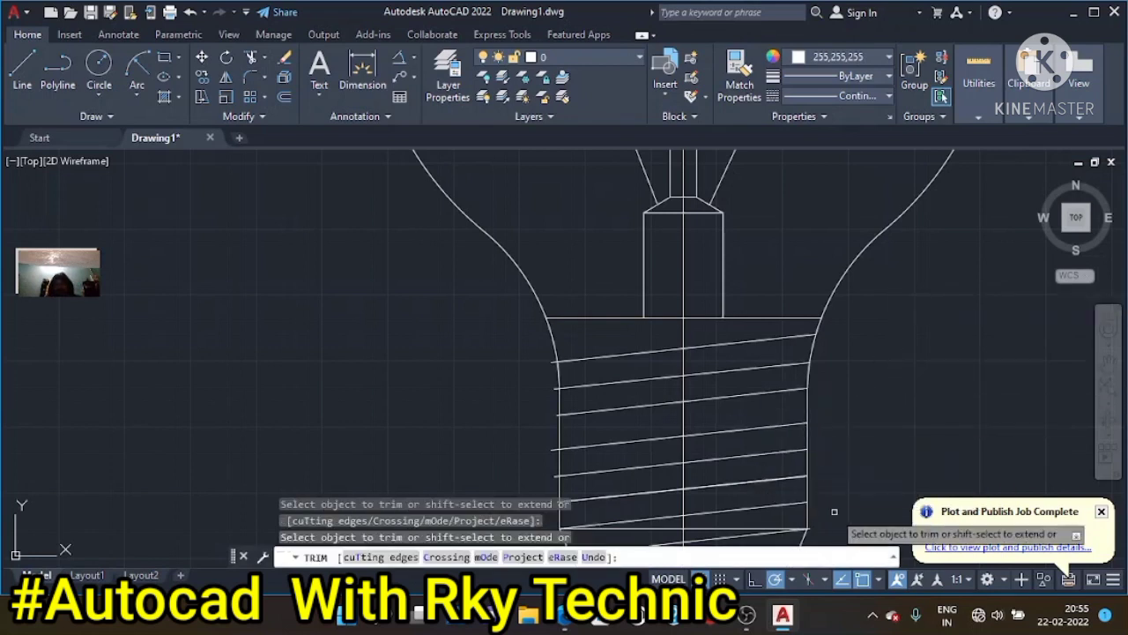
scroll(834, 512, up, 3)
scroll(834, 511, up, 2)
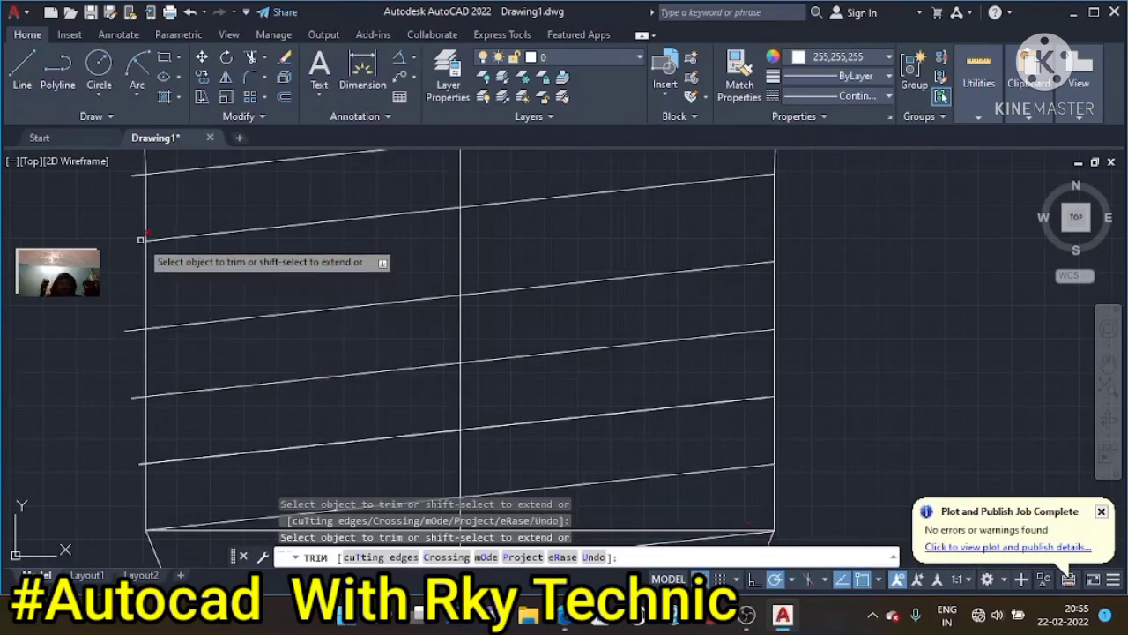
click(138, 175)
click(126, 327)
click(136, 397)
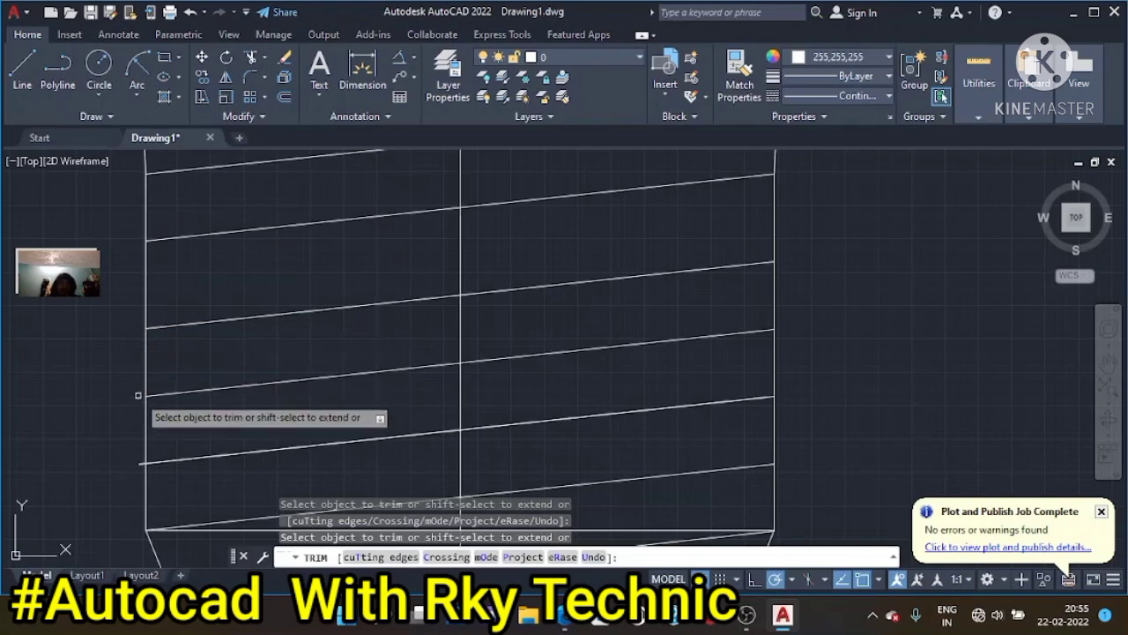
click(141, 463)
scroll(141, 463, down, 4)
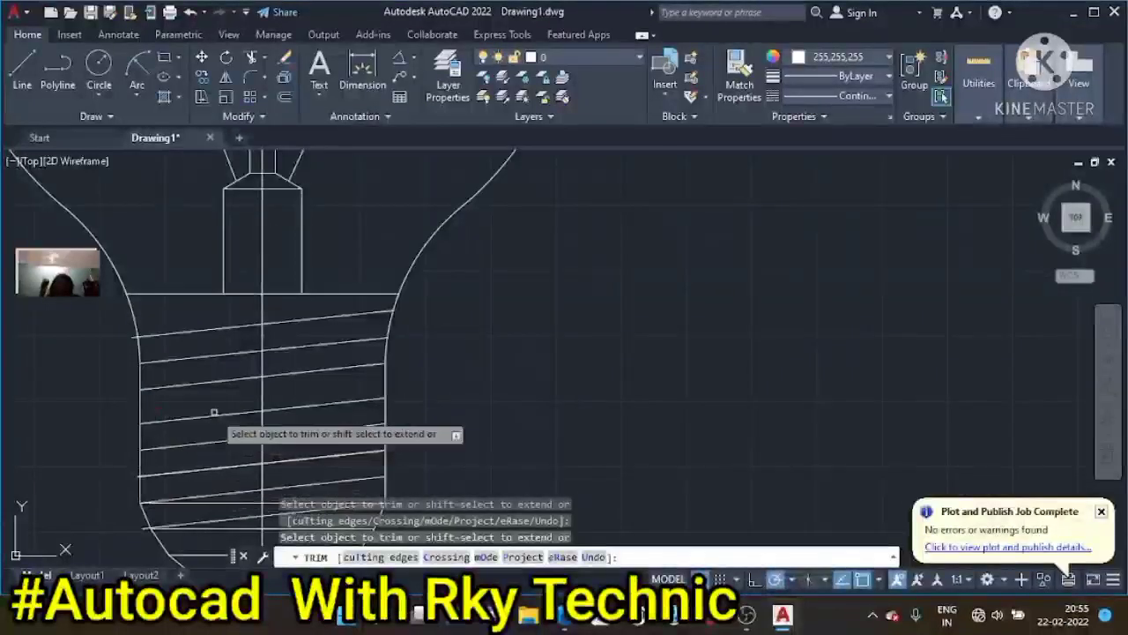
scroll(1078, 348, down, 4)
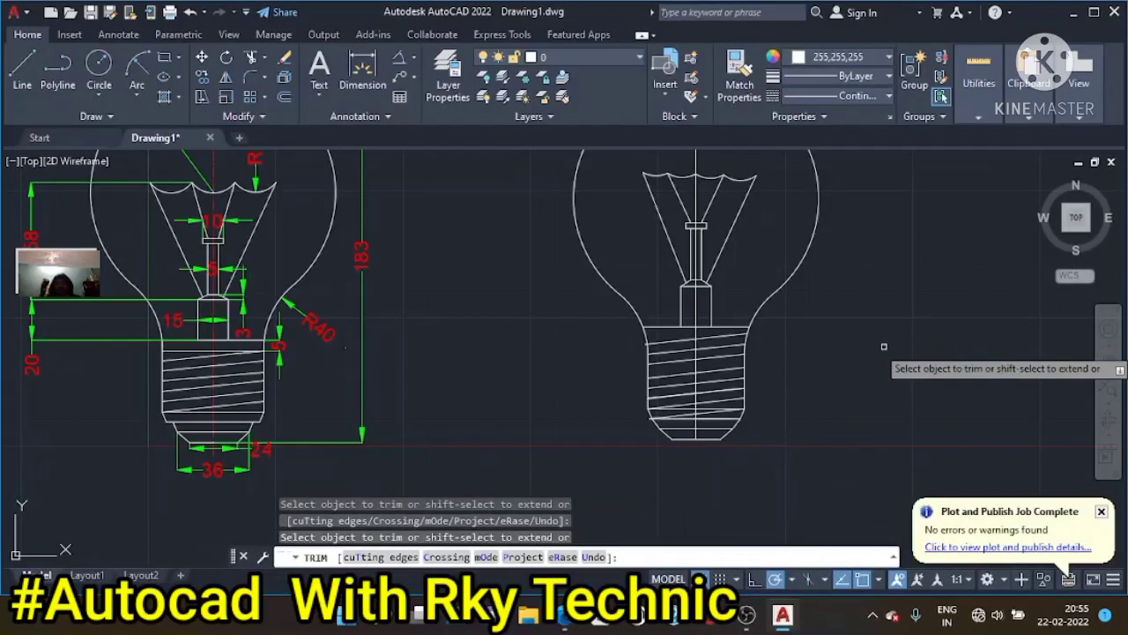
Make CENTER the current linetype
key(Escape)
key(Escape)
key(Escape)
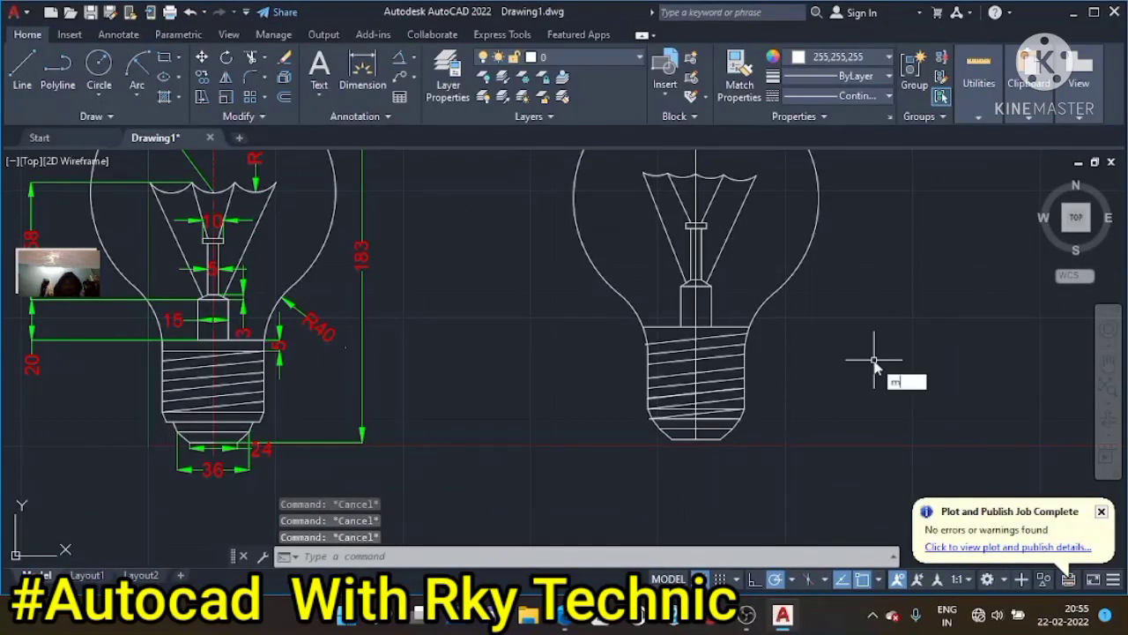
text(atc)
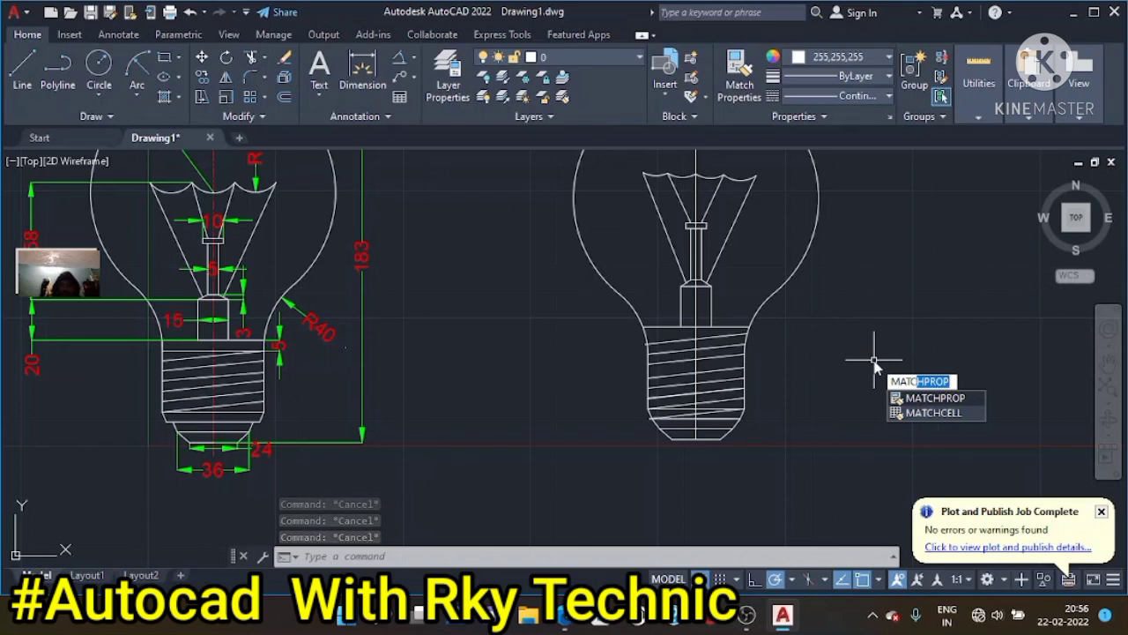
key(Return)
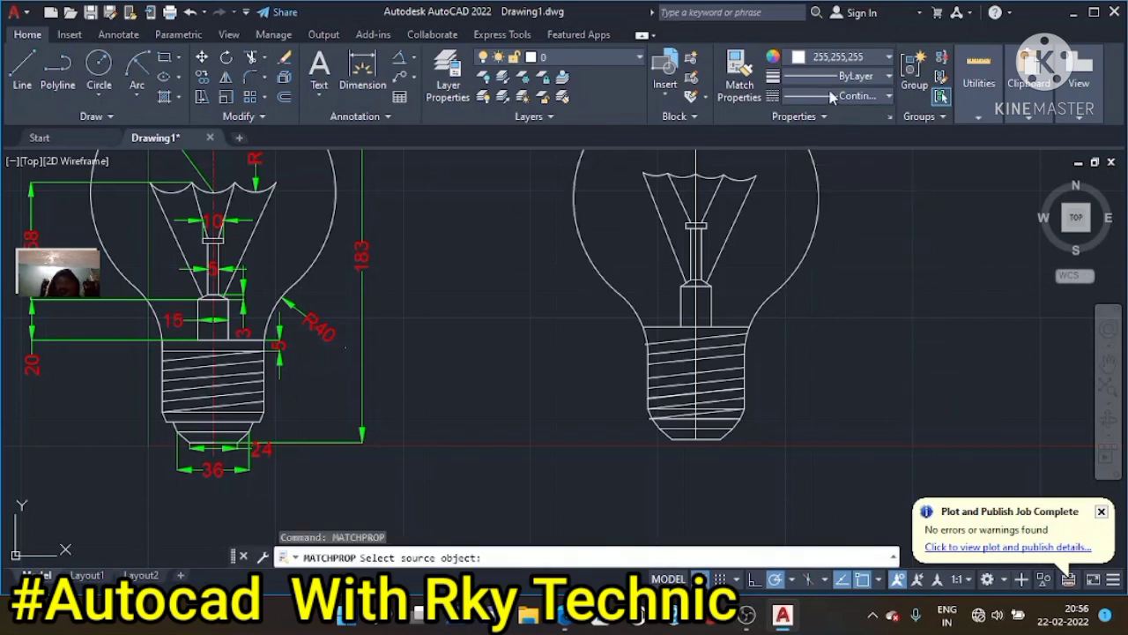
click(831, 97)
click(833, 152)
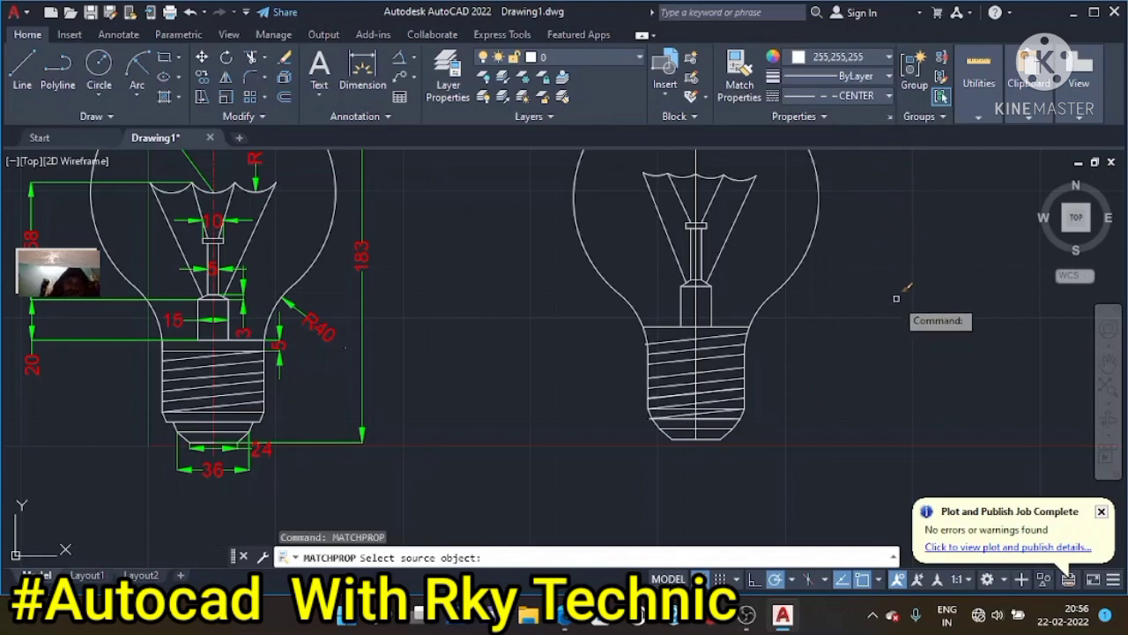
key(Escape)
Draw a short slanted line in red 205,32,39 to the right of the second bulb
text(l)
key(Return)
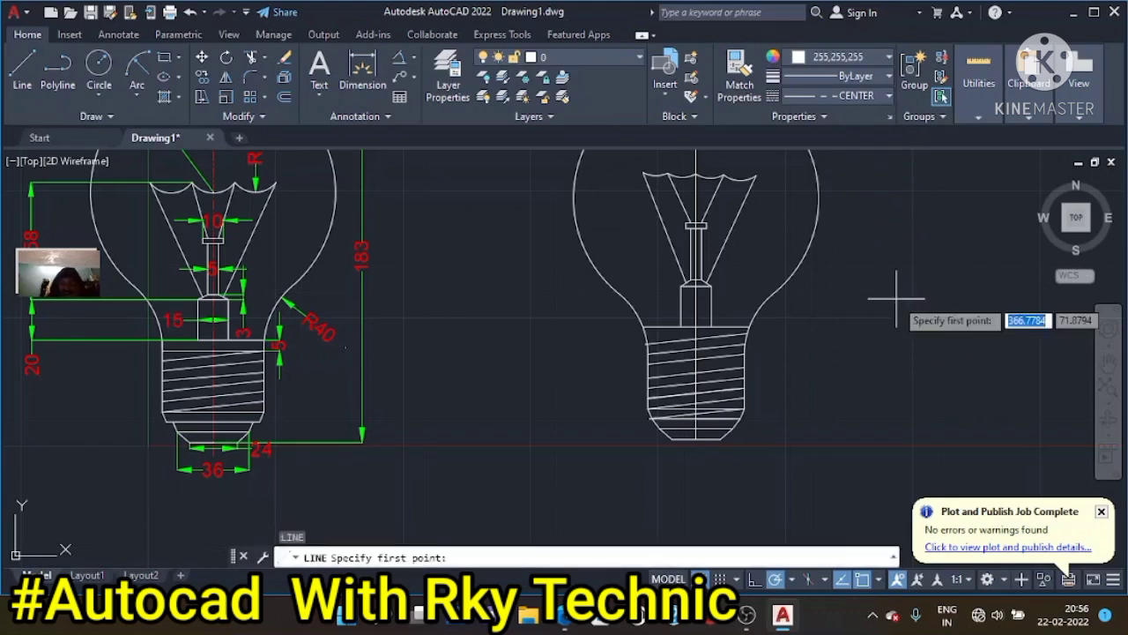
click(897, 300)
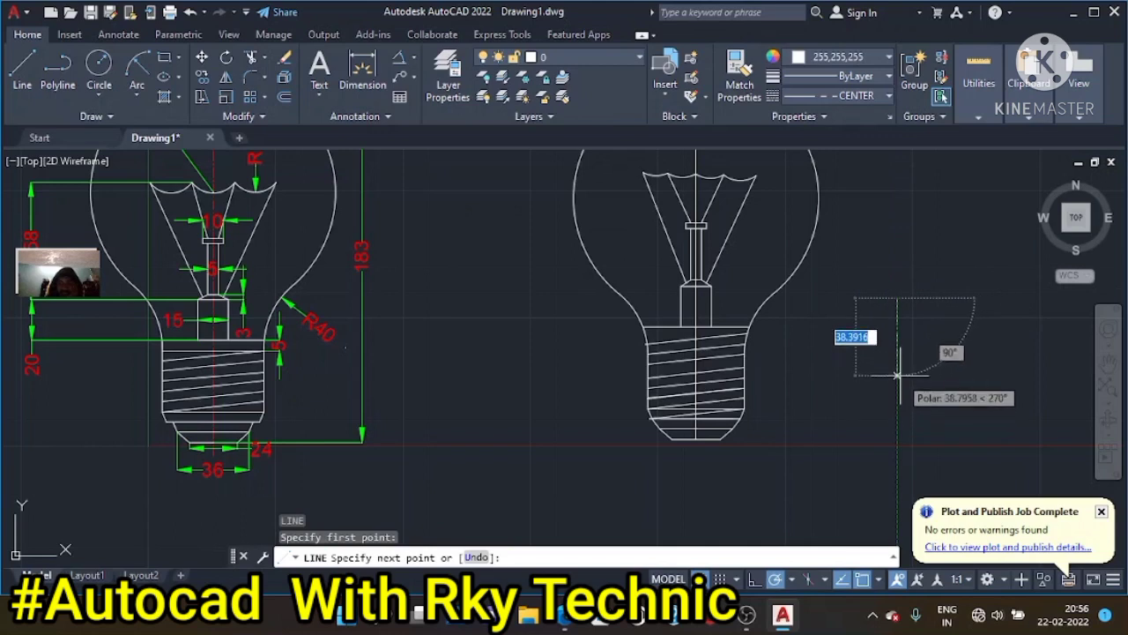
click(817, 55)
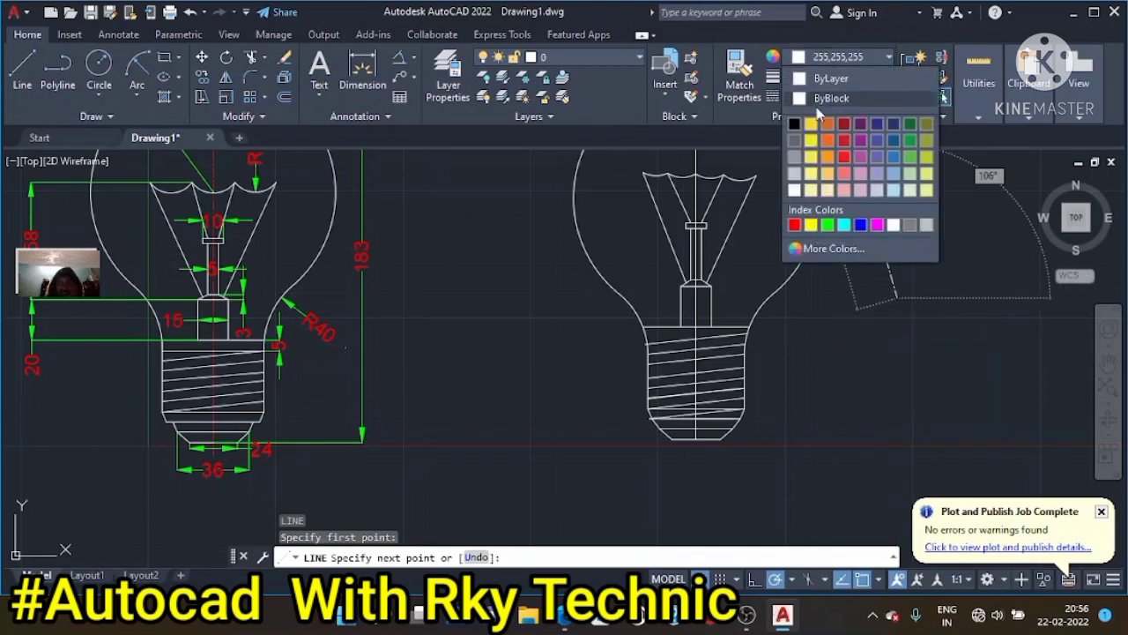
click(842, 142)
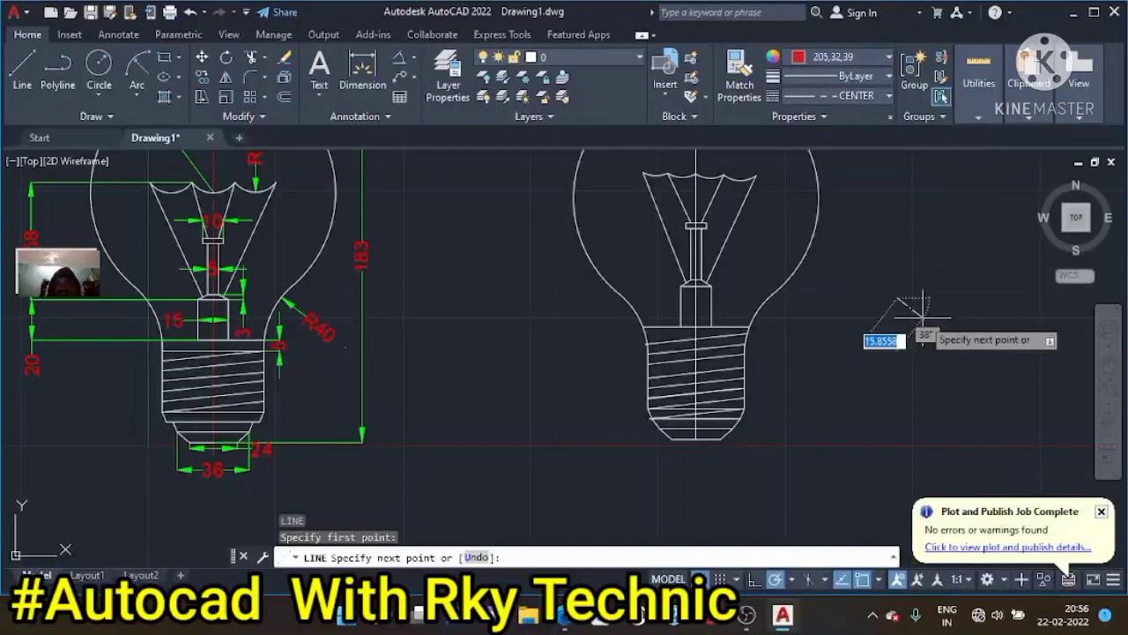
click(960, 410)
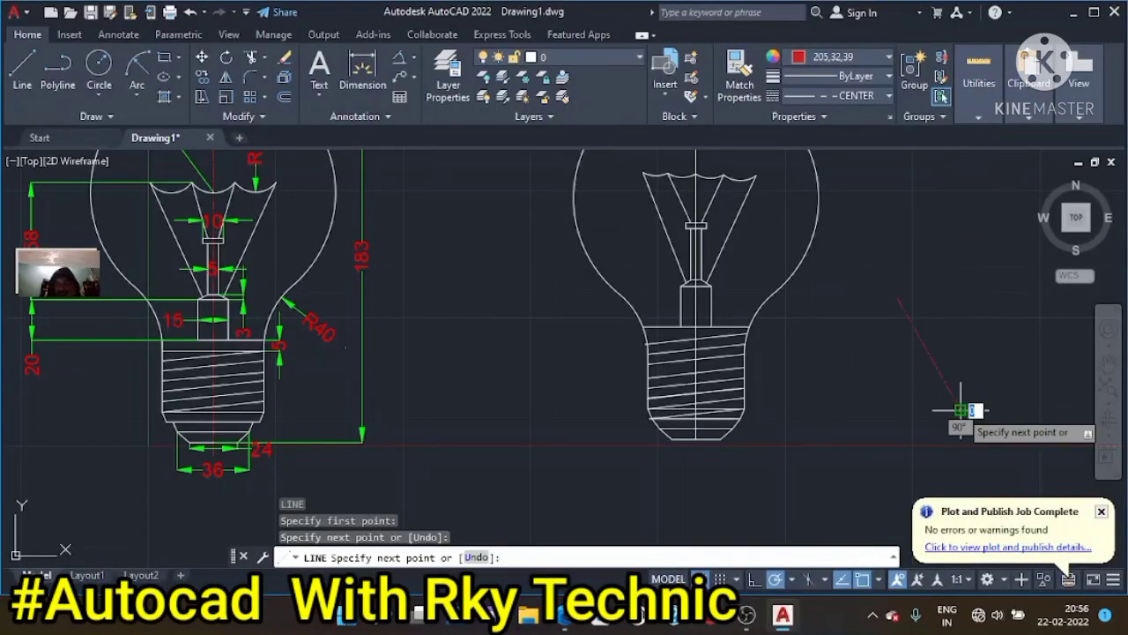
click(961, 408)
key(Escape)
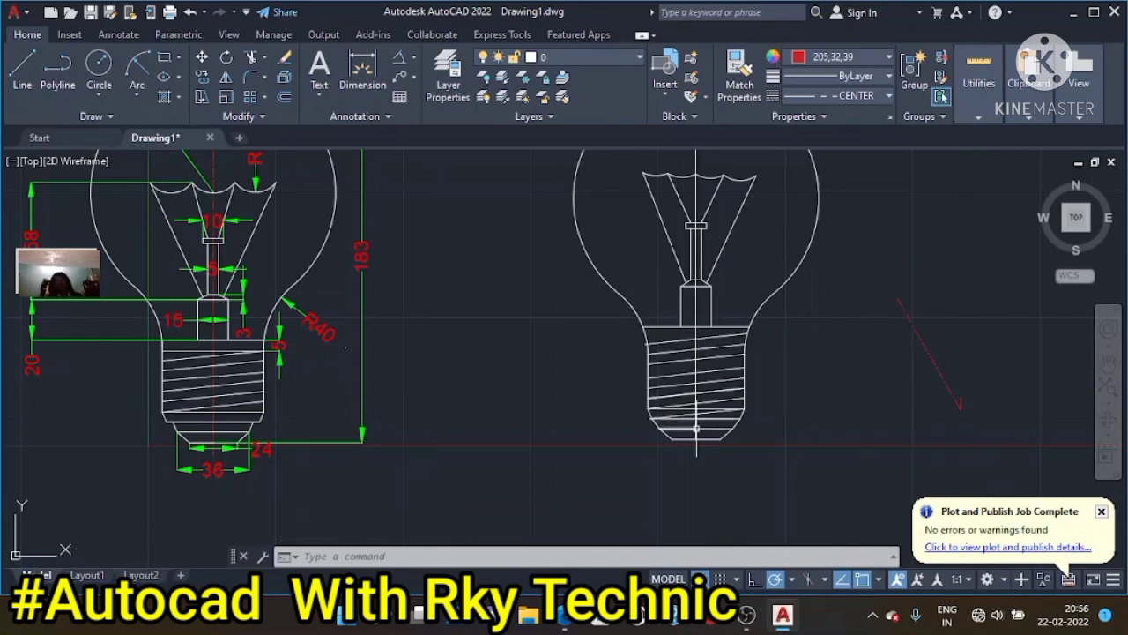
scroll(691, 424, up, 2)
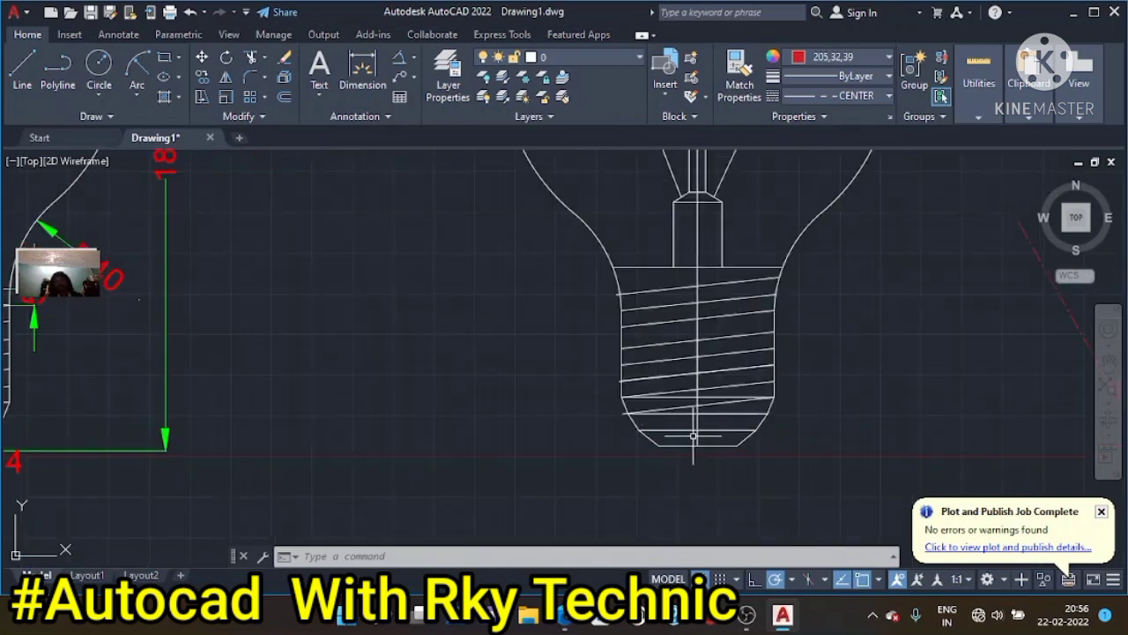
Stretch the second bulb's vertical centre line beyond its bottom and top
click(699, 438)
click(698, 466)
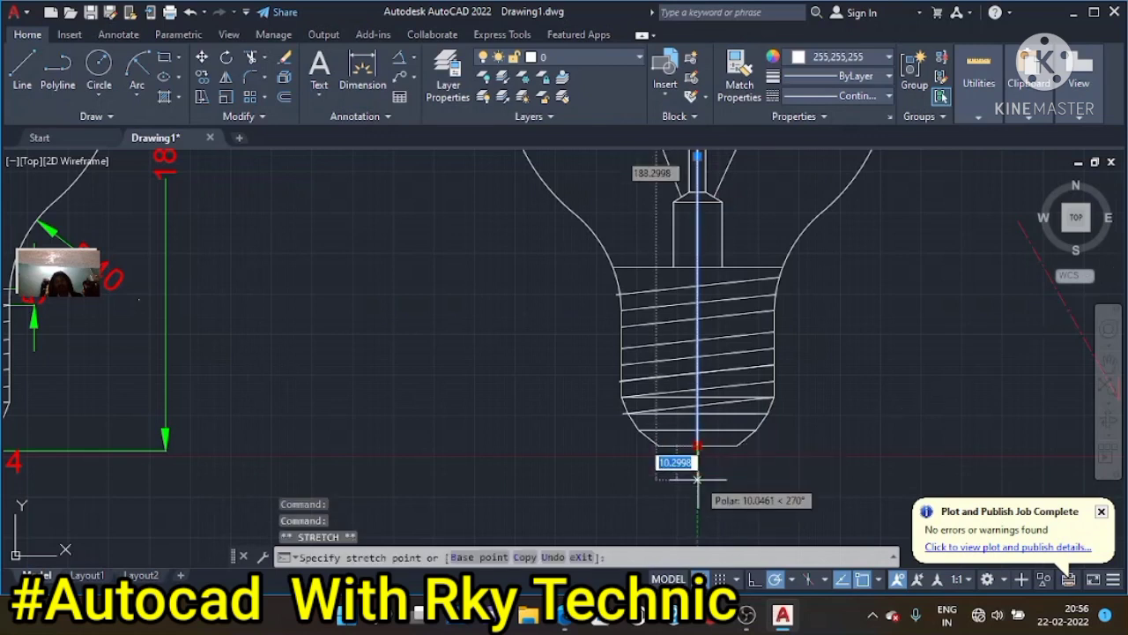
scroll(696, 480, down, 3)
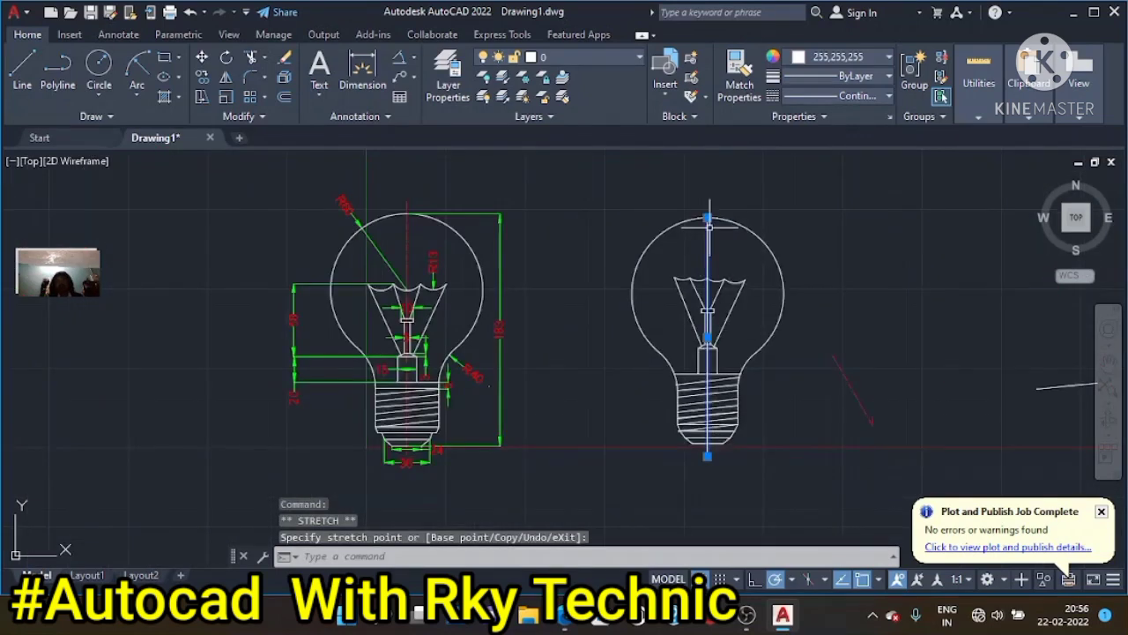
scroll(710, 227, up, 2)
click(706, 211)
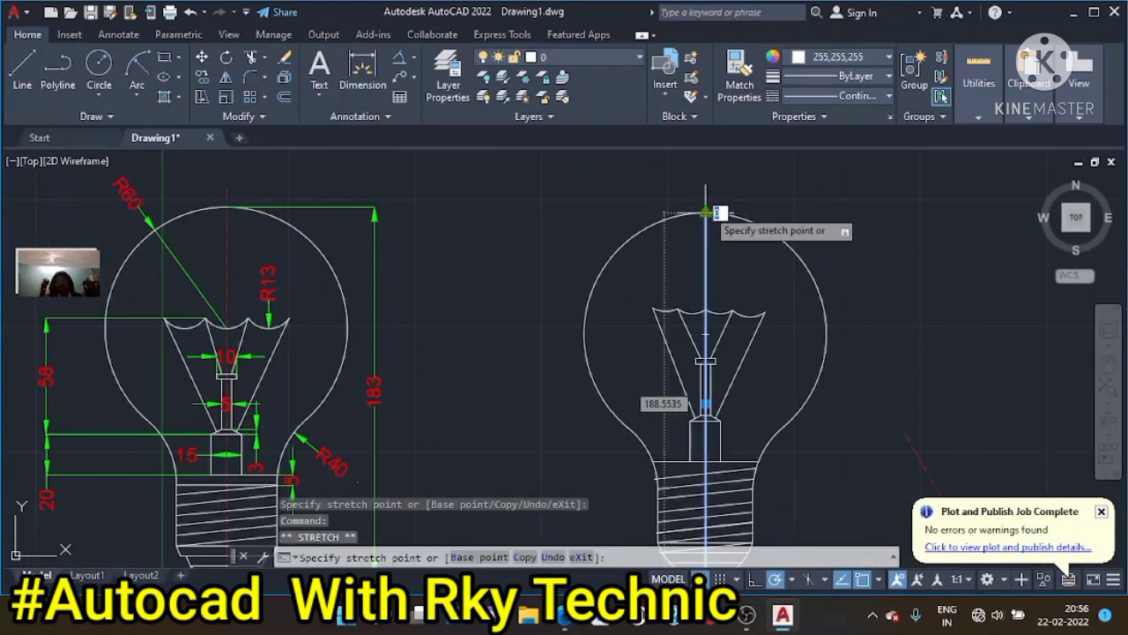
click(705, 191)
key(Escape)
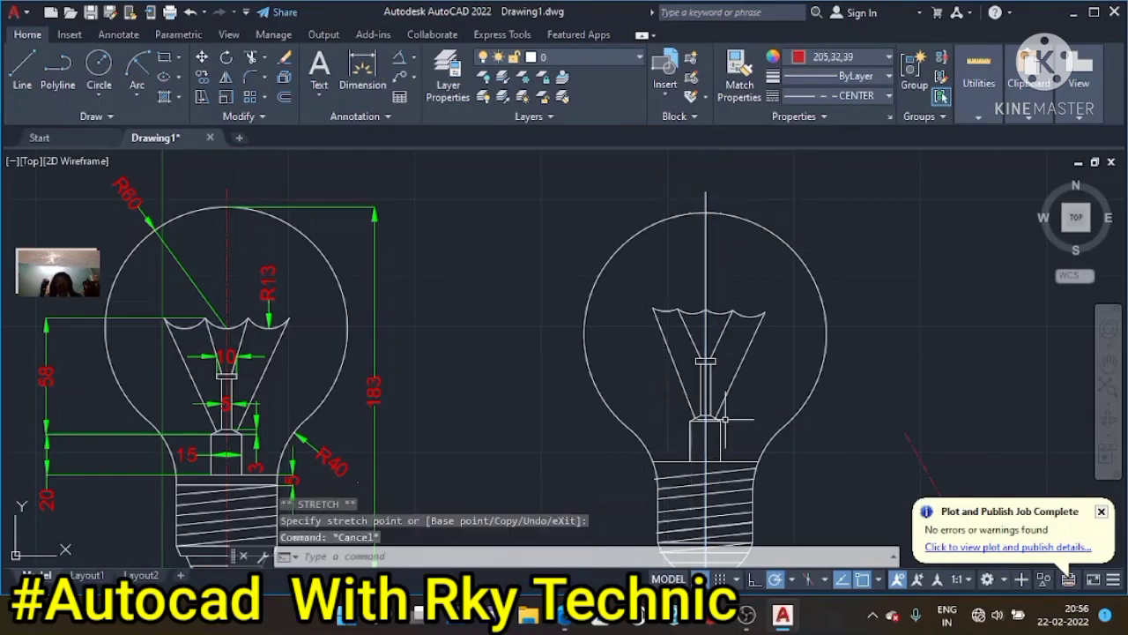
key(Escape)
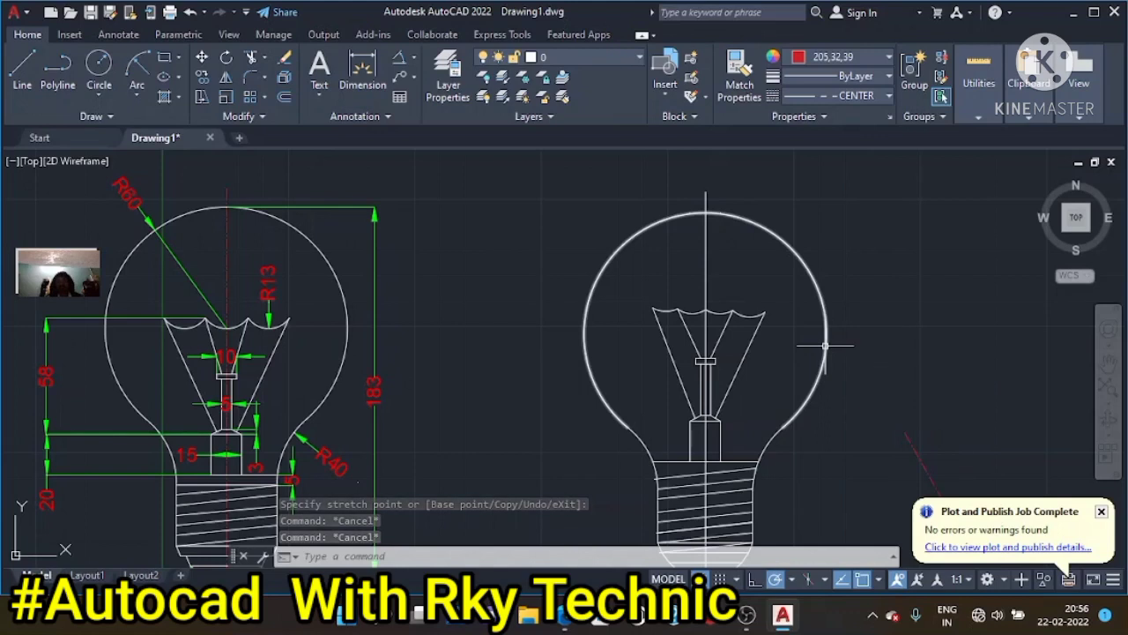
Match the centre line's properties to the red dashed sample line with MATCHPROP
text(MAt)
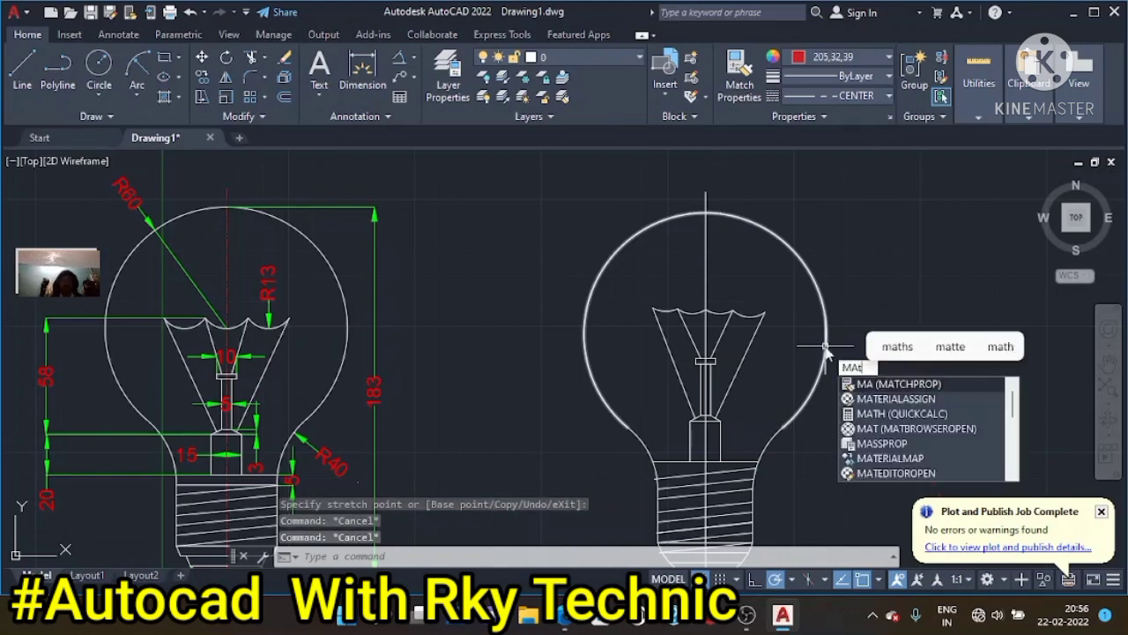
text(CH)
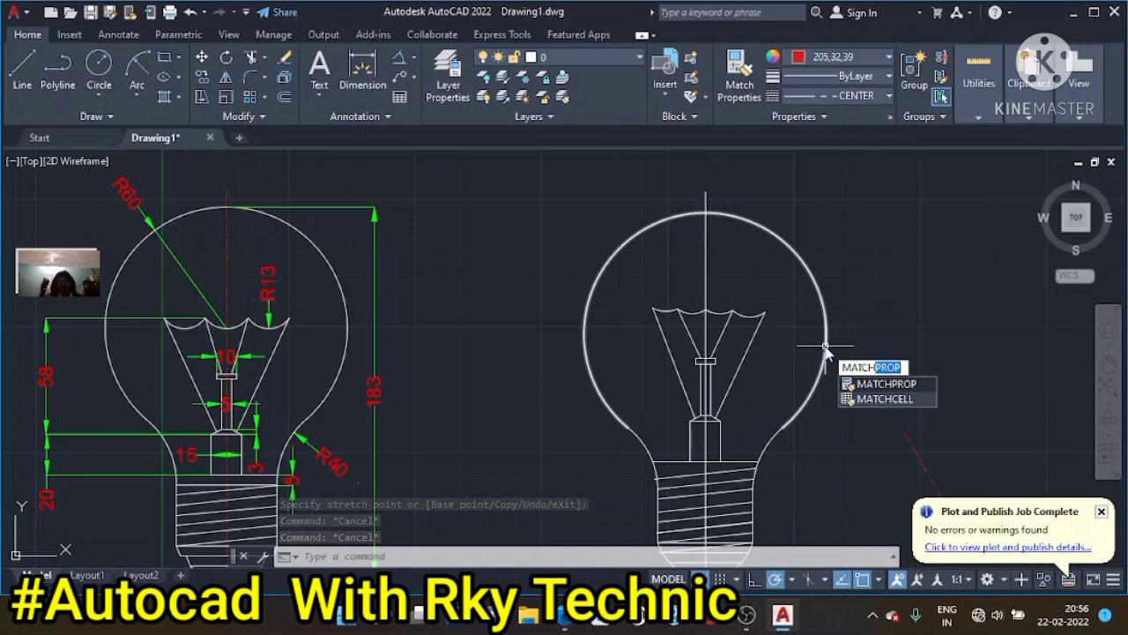
key(Return)
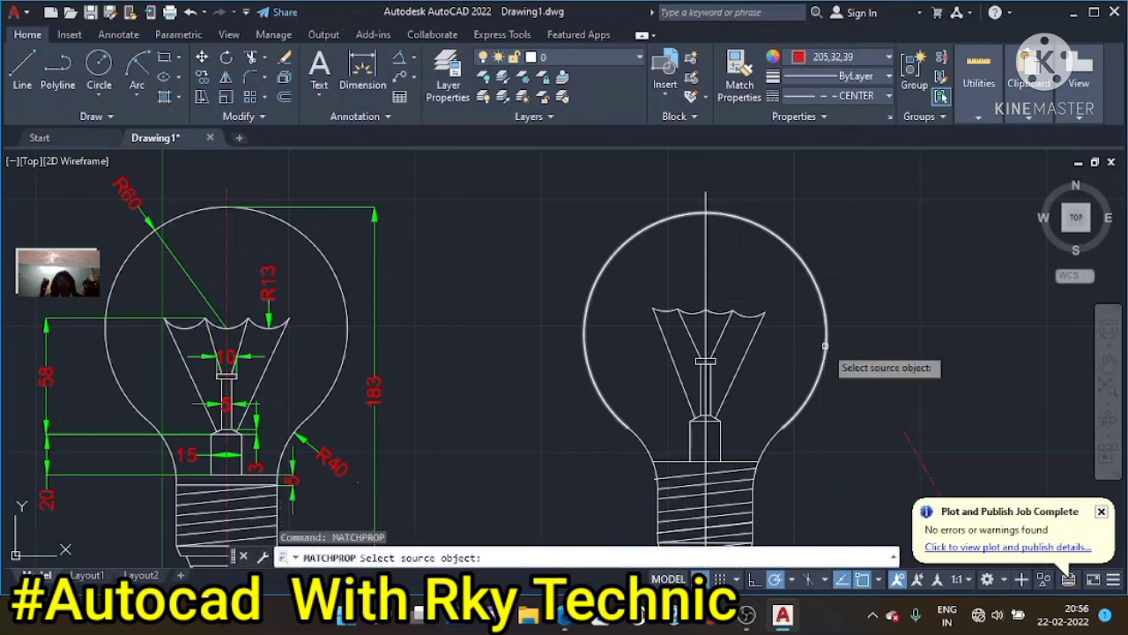
click(903, 435)
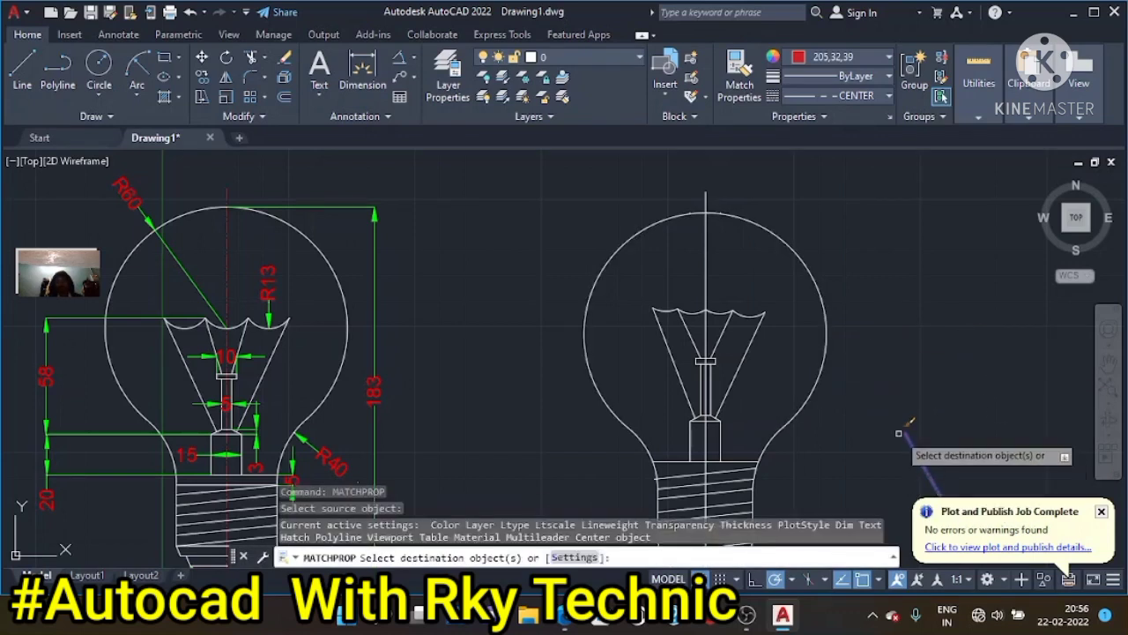
click(705, 245)
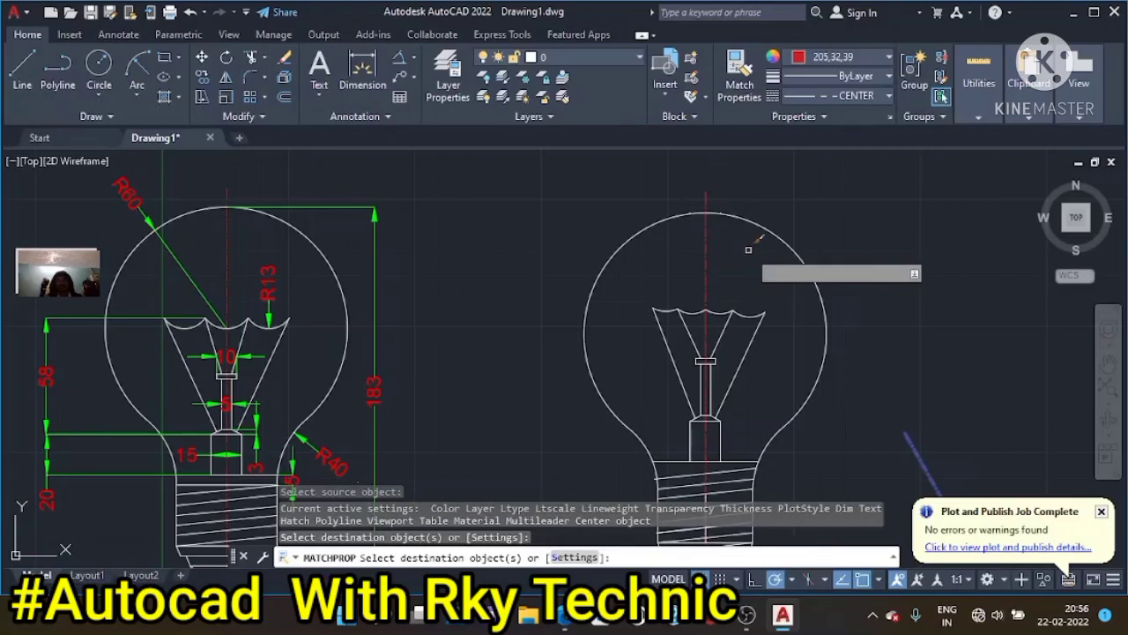
scroll(874, 260, down, 2)
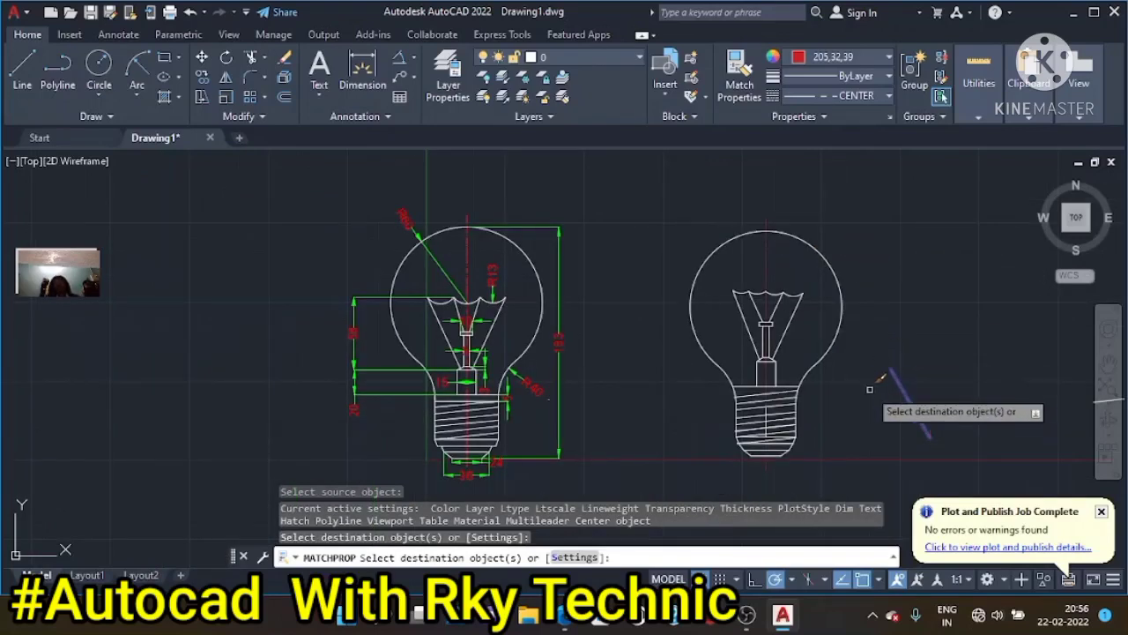
key(Escape)
key(Escape)
key(Escape)
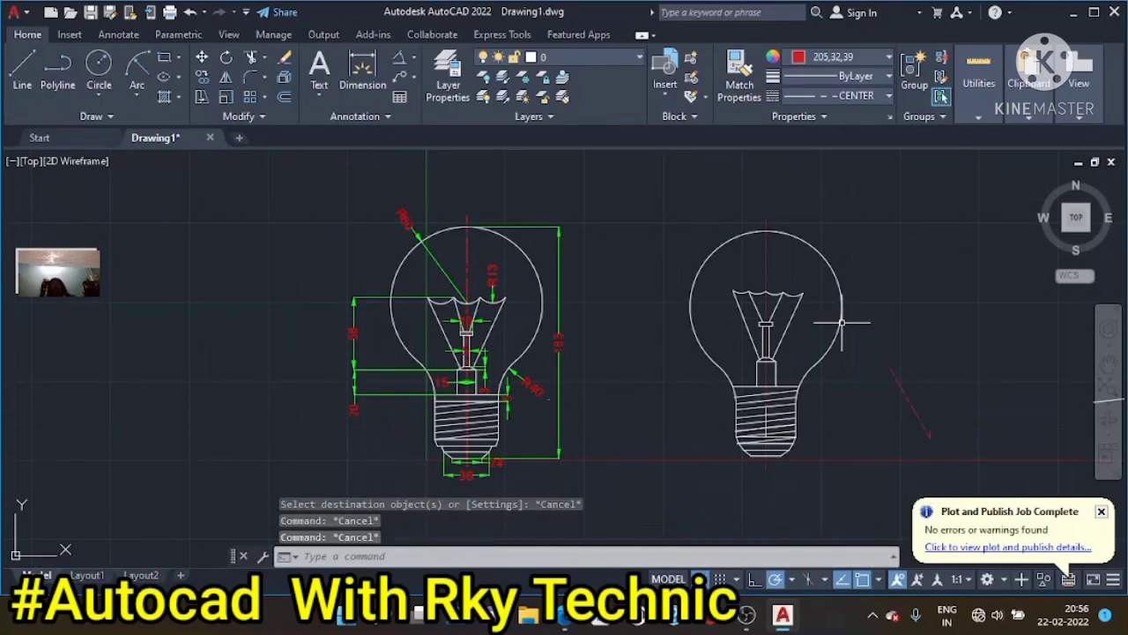
Place a Continuous-linetype 178 vertical height dimension on the right bulb's left side
click(373, 57)
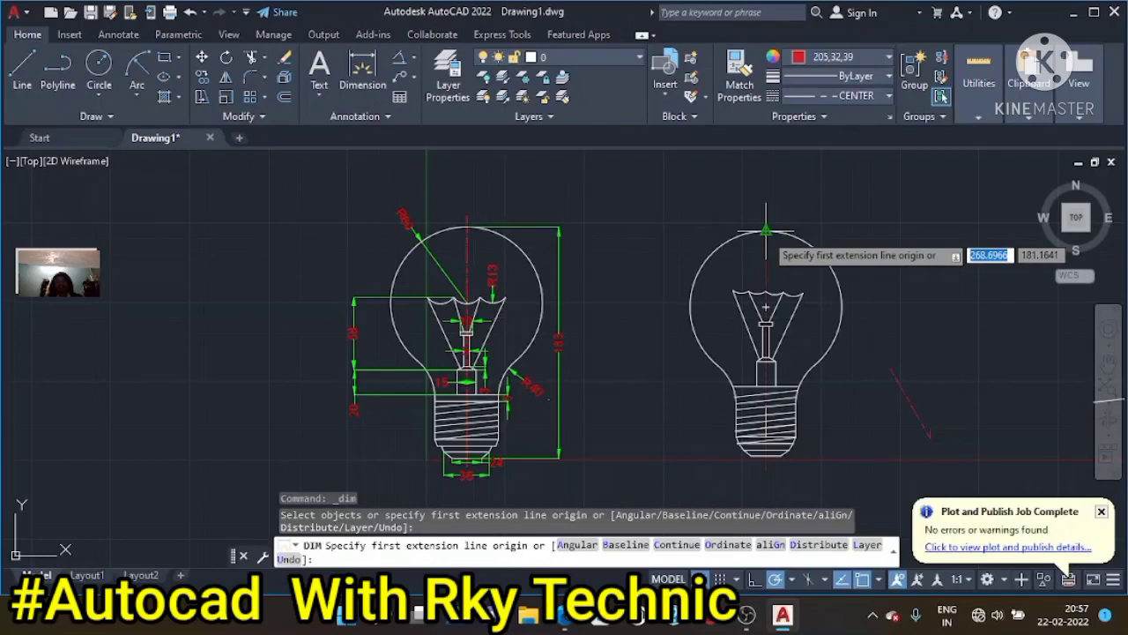
click(765, 231)
click(755, 450)
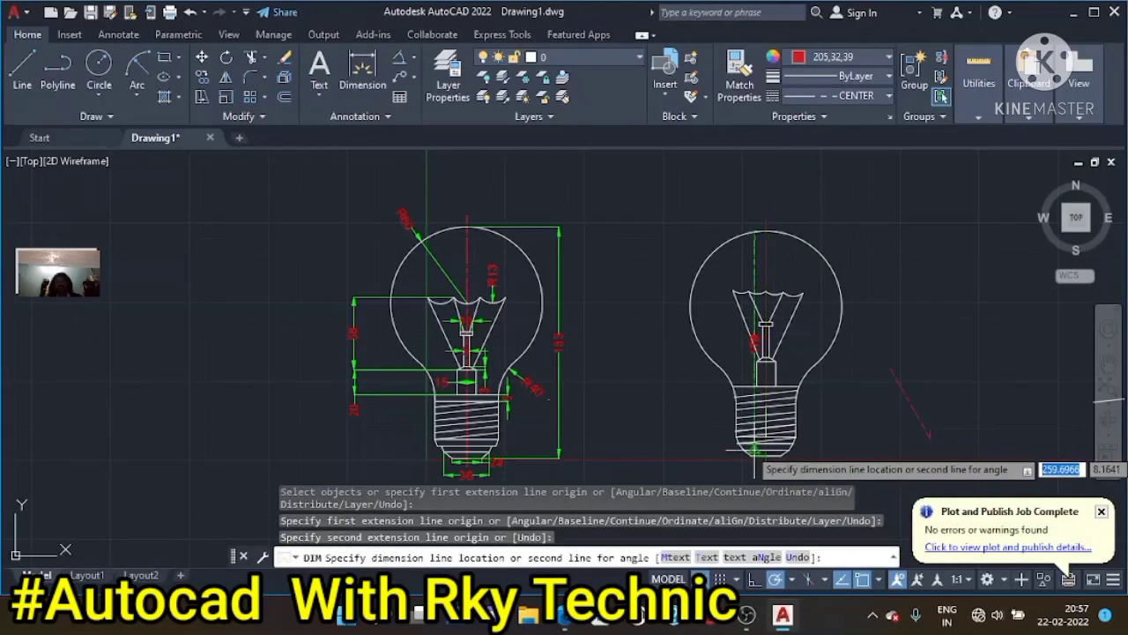
click(842, 95)
click(811, 179)
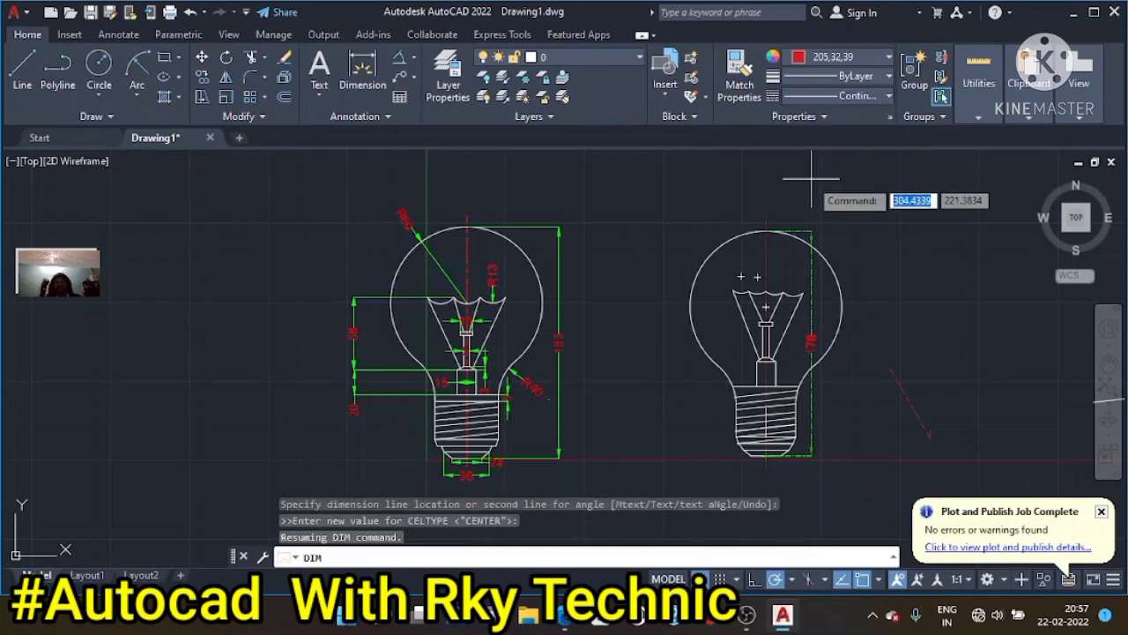
click(663, 252)
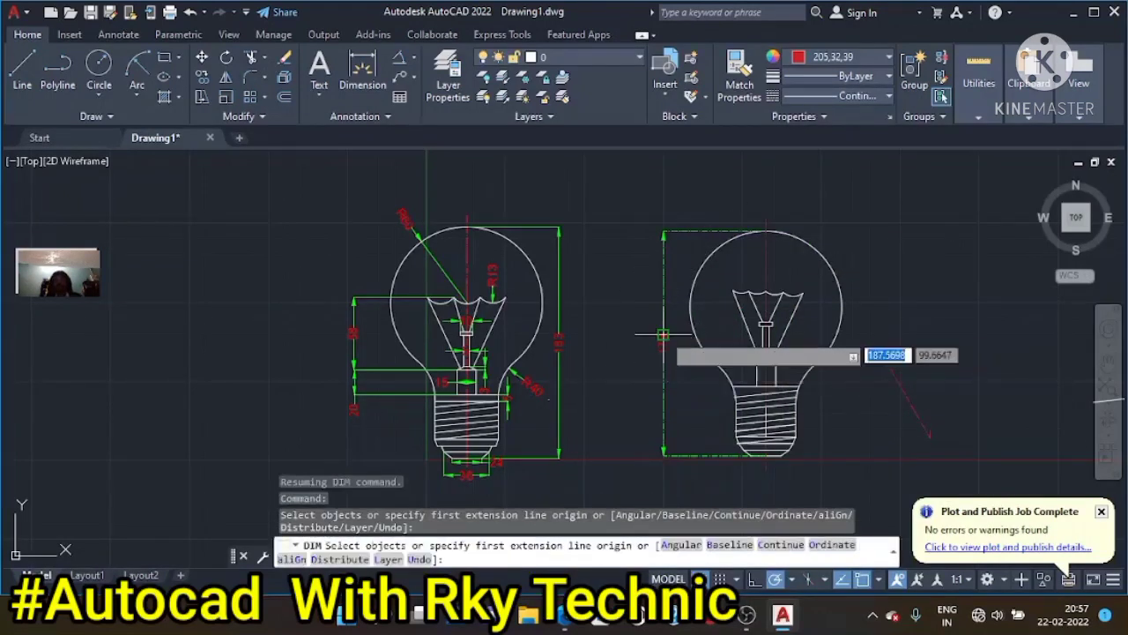
key(Escape)
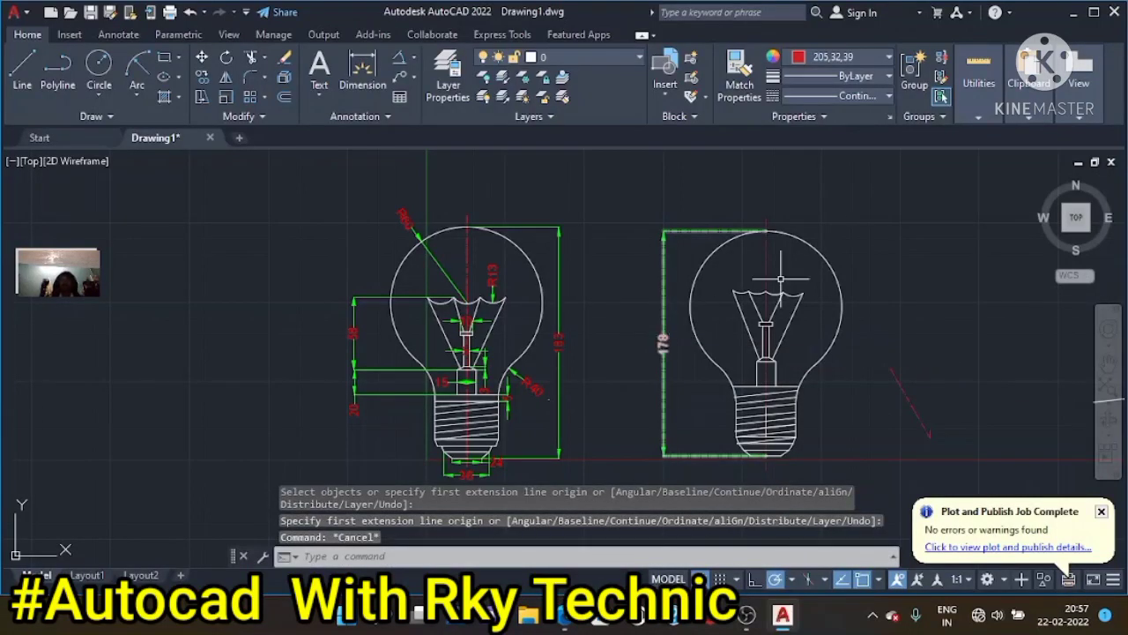
text(match)
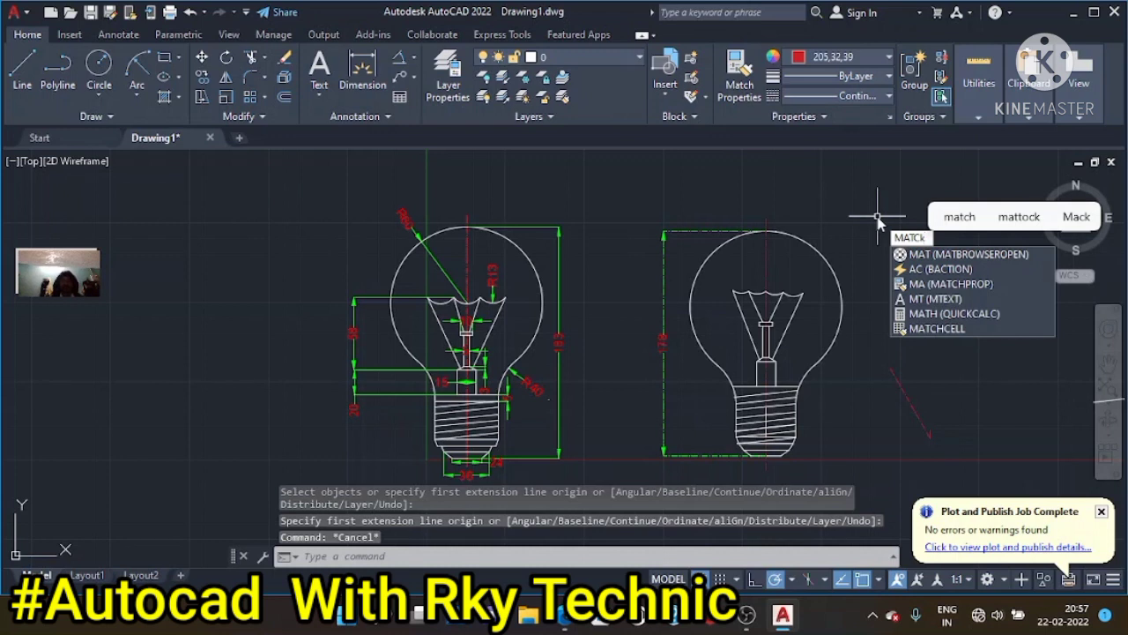
key(BackSpace)
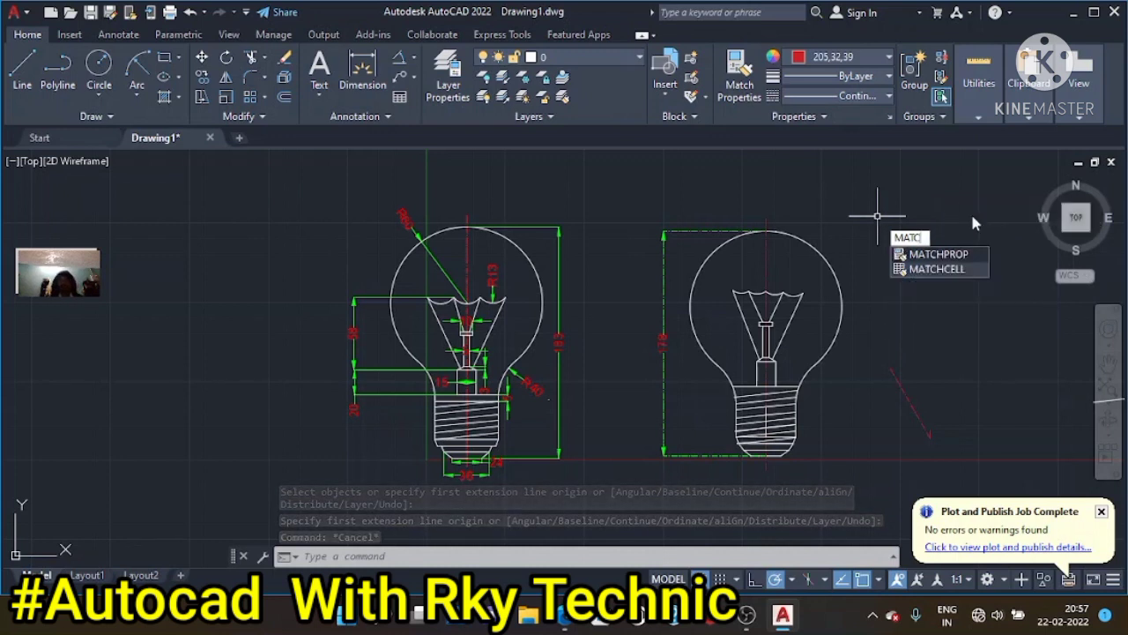
click(960, 254)
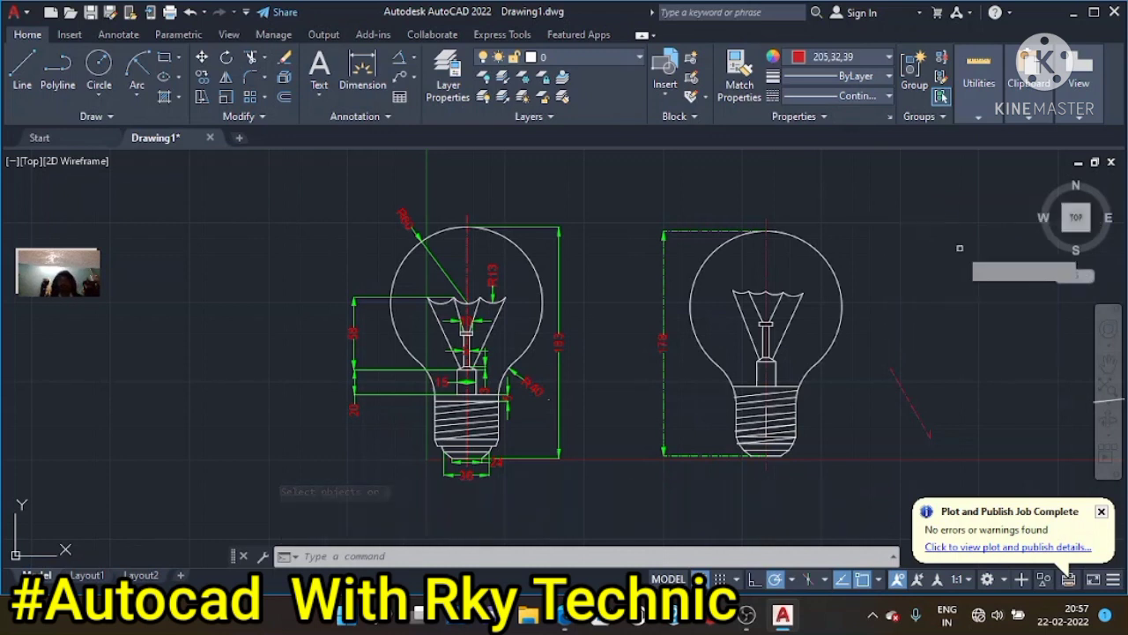
click(835, 336)
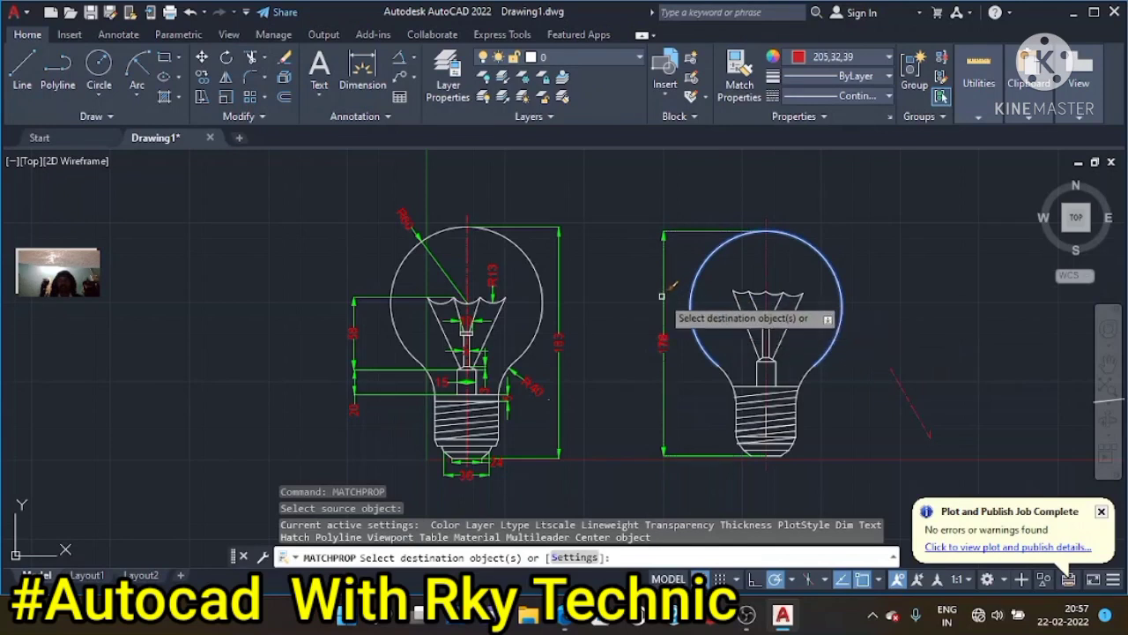
key(Escape)
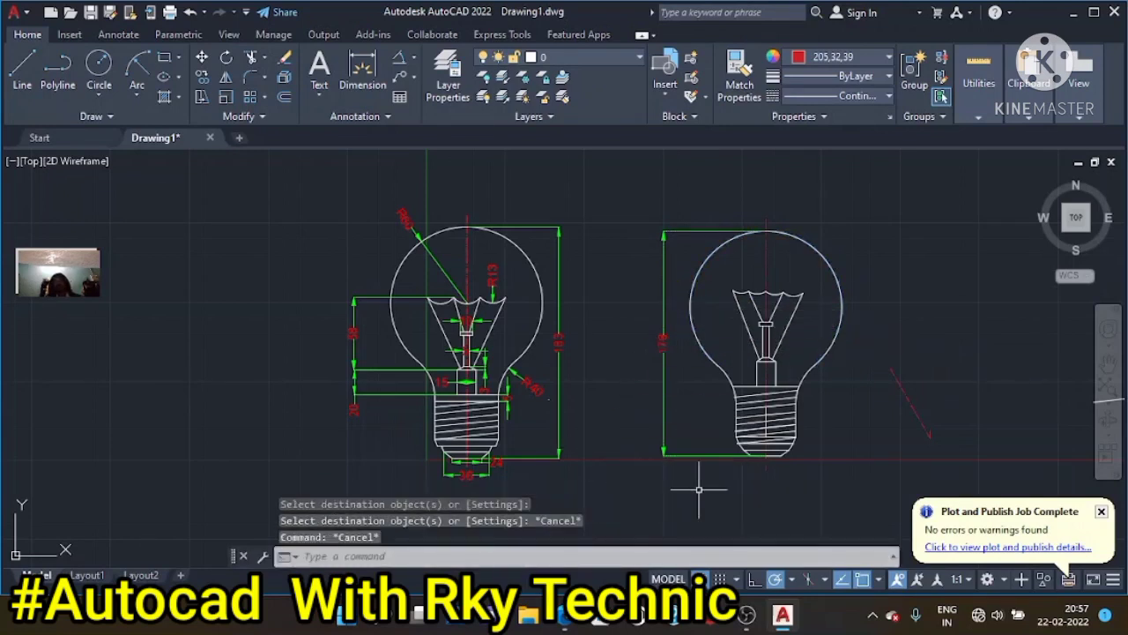